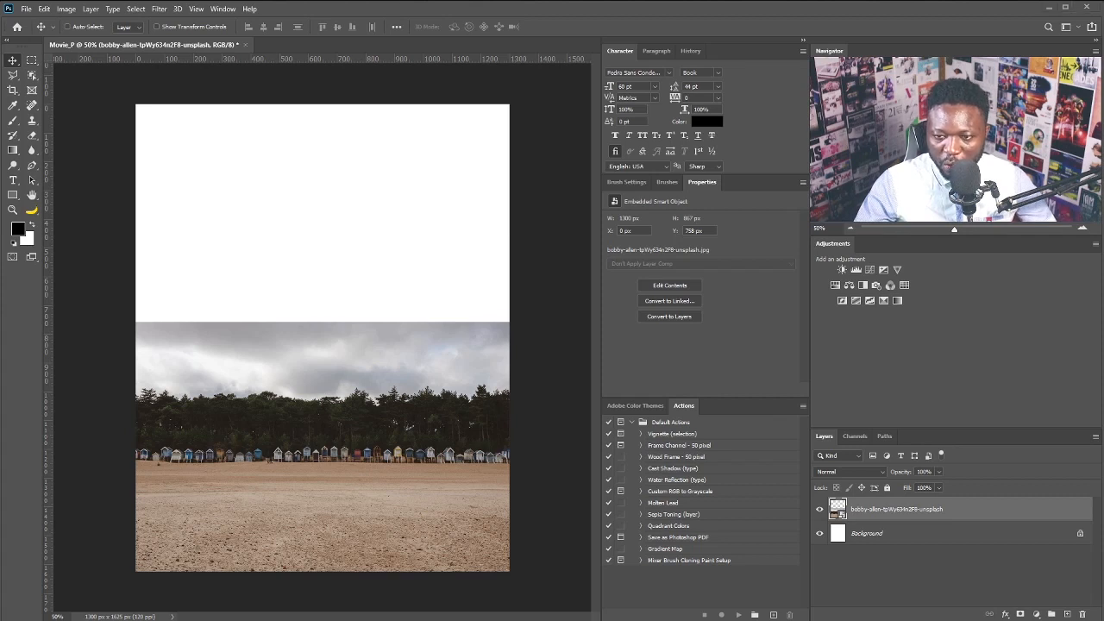
Place the dust storm photo in the poster, scale it to about 67%, and position it over the left half of the beach photo
drag(803, 316, 299, 435)
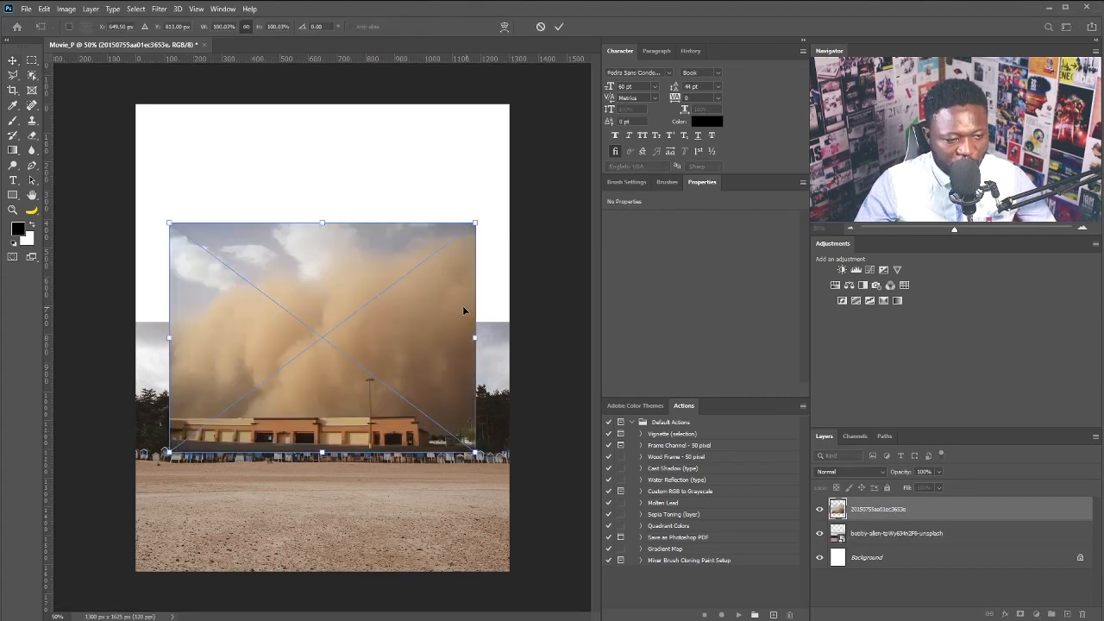
drag(406, 326, 338, 407)
drag(408, 304, 342, 352)
drag(308, 423, 279, 424)
drag(314, 354, 328, 343)
key(Return)
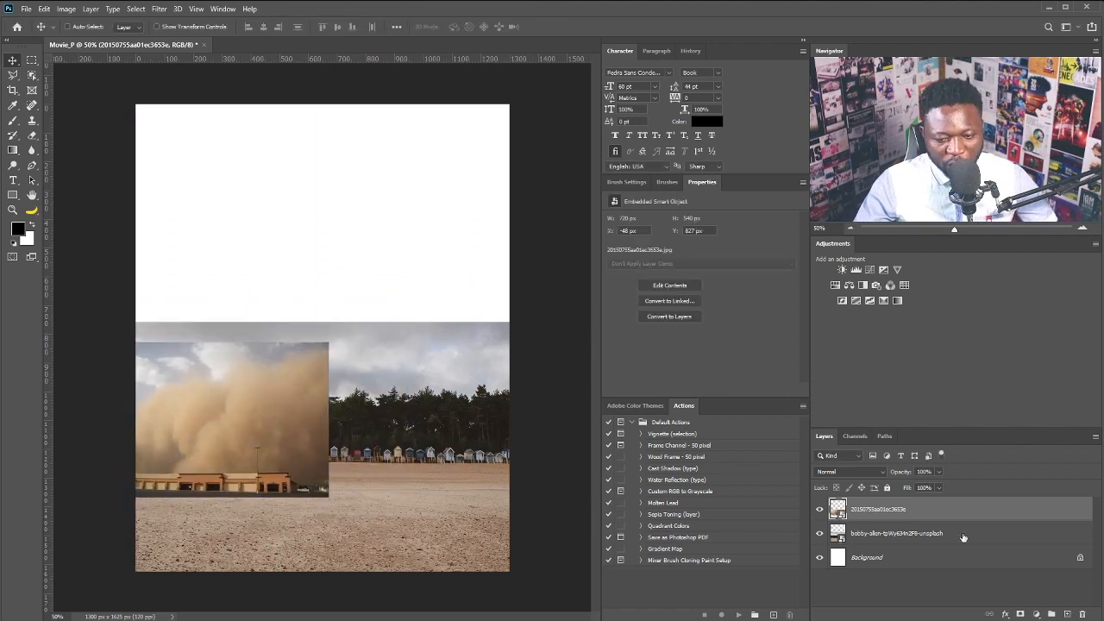
Duplicate the dust storm layer, flip the copy horizontally, and place it beside the original to mirror the dust across the canvas
drag(954, 520, 1008, 571)
key(ctrl+j)
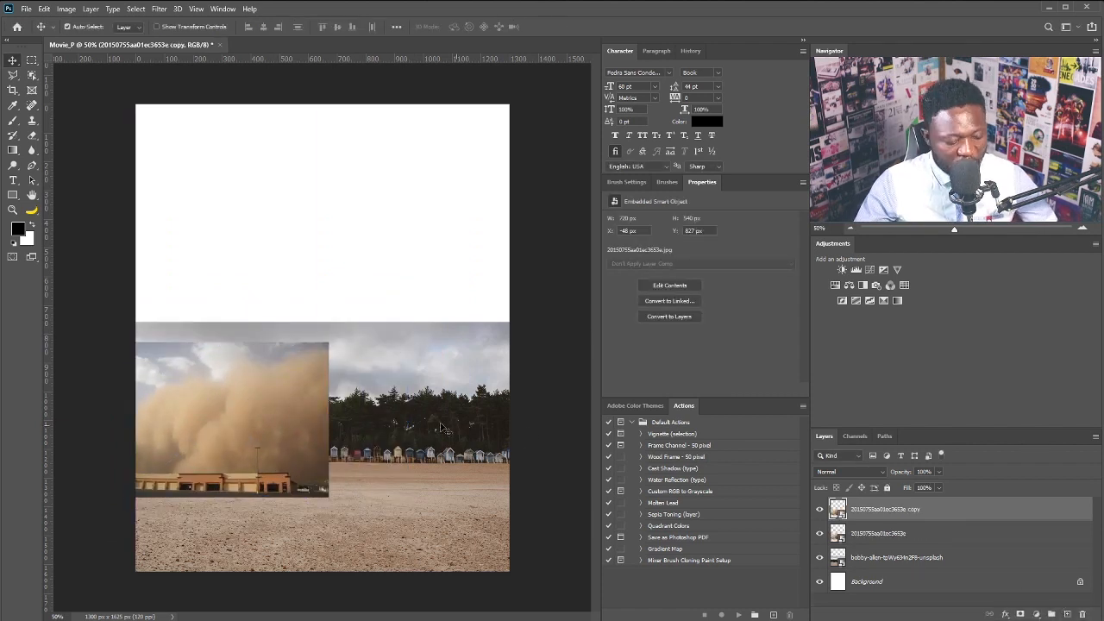
key(ctrl+t)
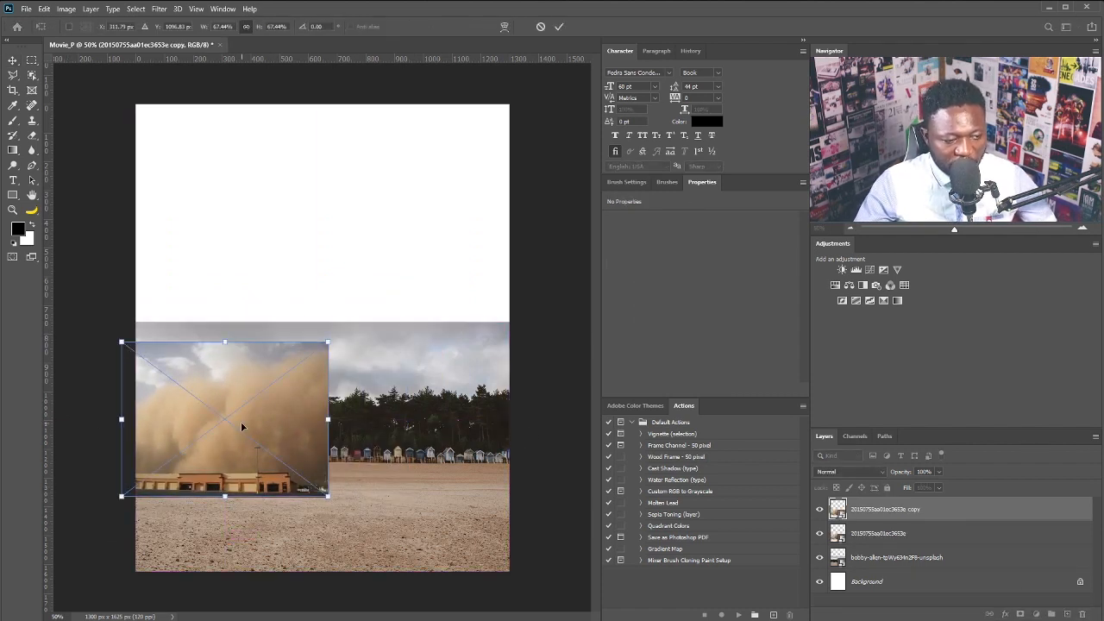
right_click(242, 426)
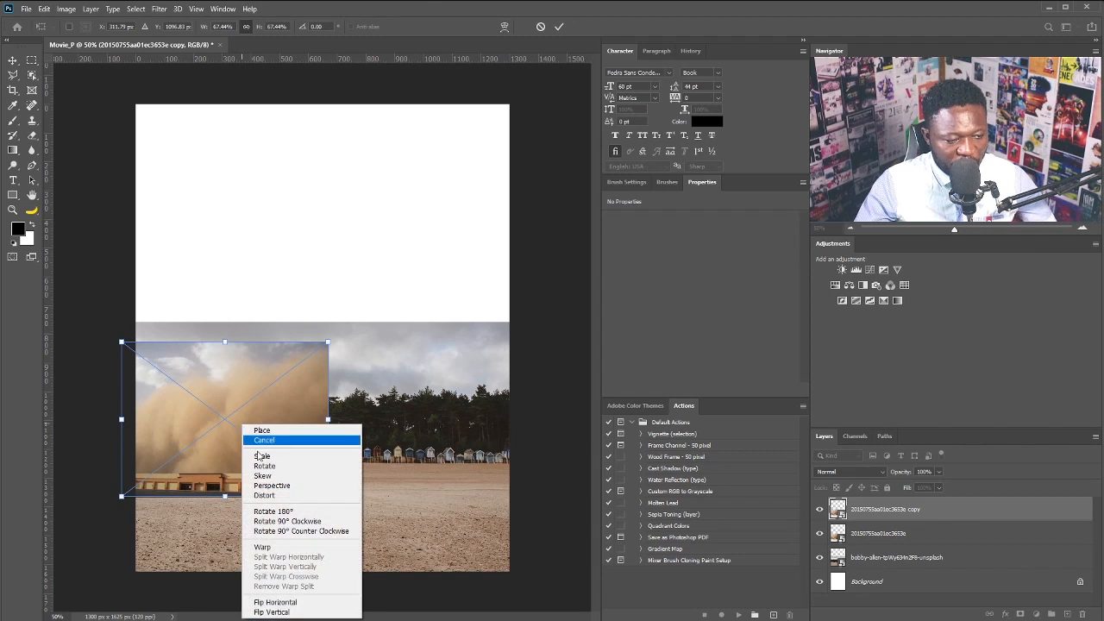
click(285, 604)
drag(180, 444, 382, 444)
key(Return)
Merge the two dust storm layers into one and rename it Smoke_1
shift+click(897, 535)
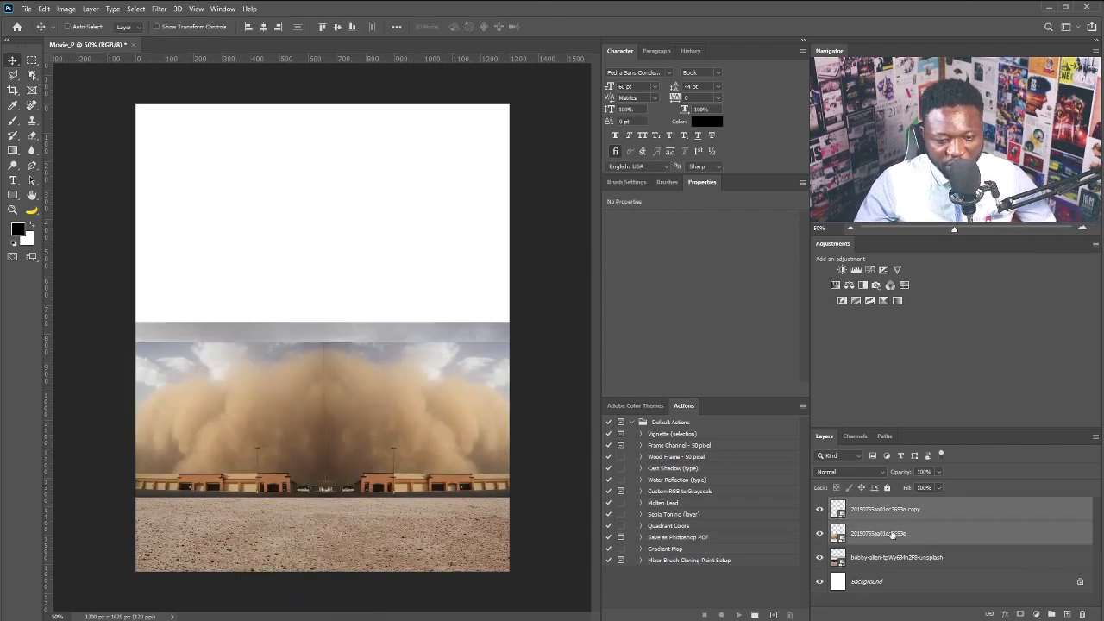
key(ctrl+e)
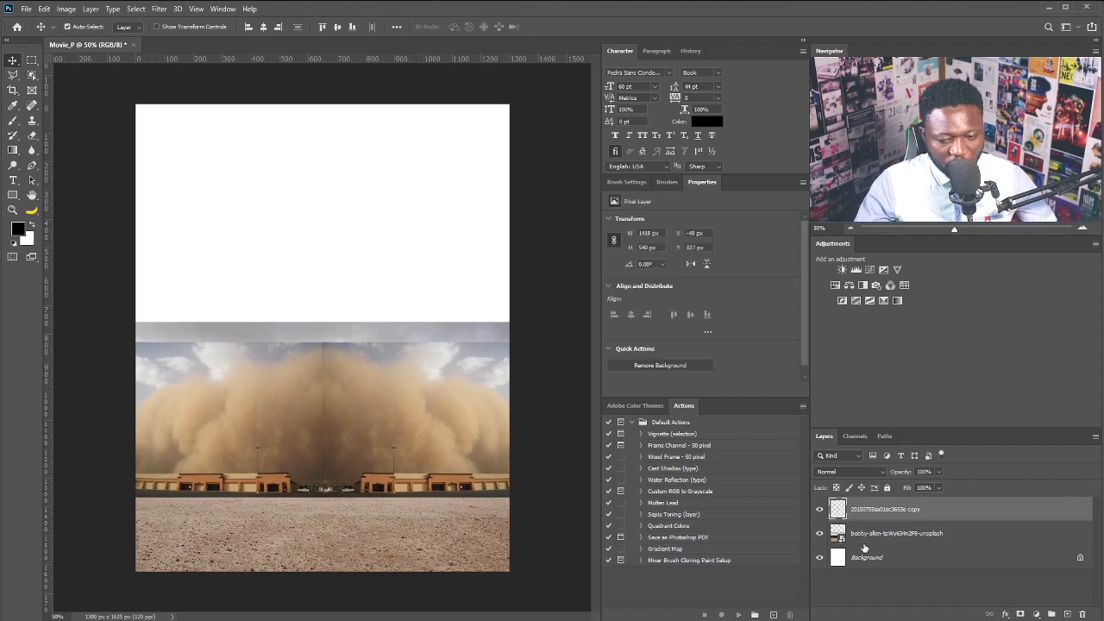
double_click(876, 510)
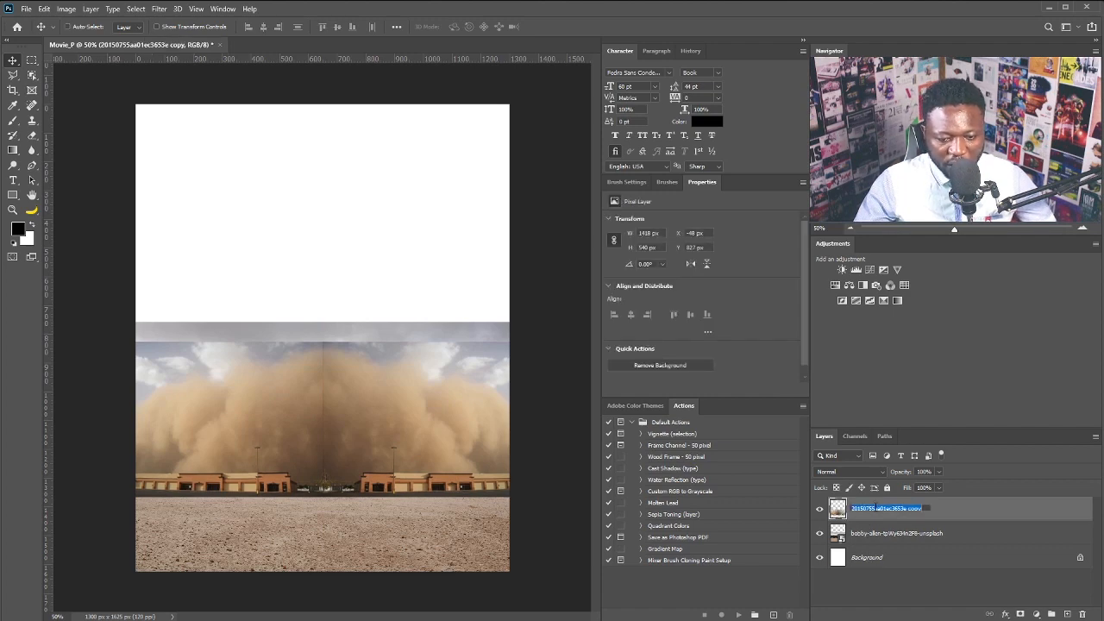
text(Smoke_1)
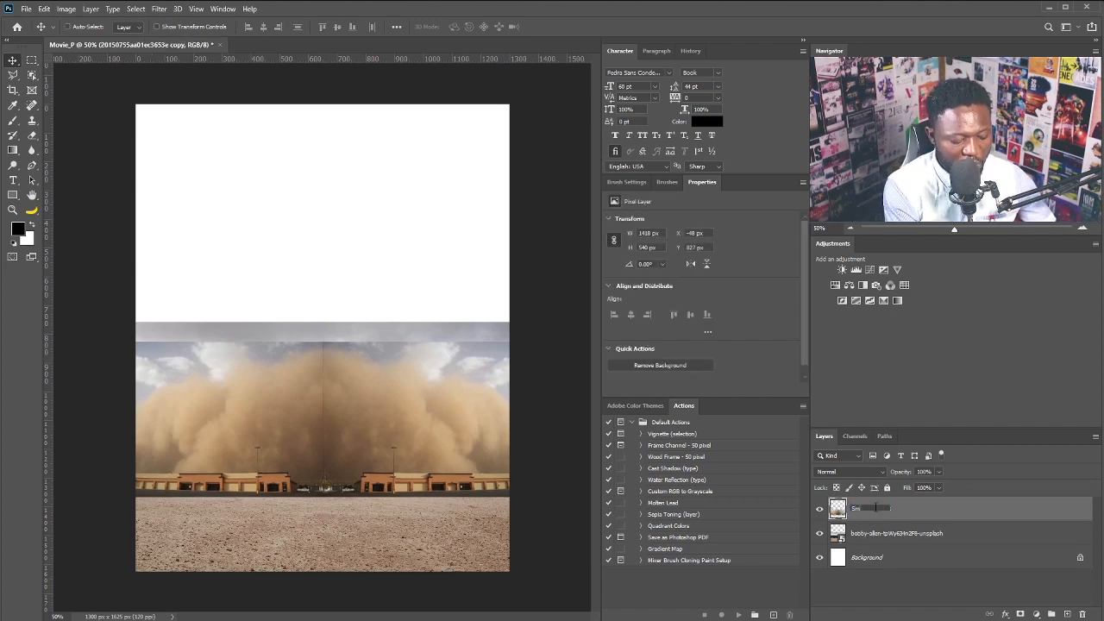
key(Return)
Add a layer mask to Smoke_1 and paint black with a soft brush over the buildings along the base of the dust
scroll(256, 457, up, 3)
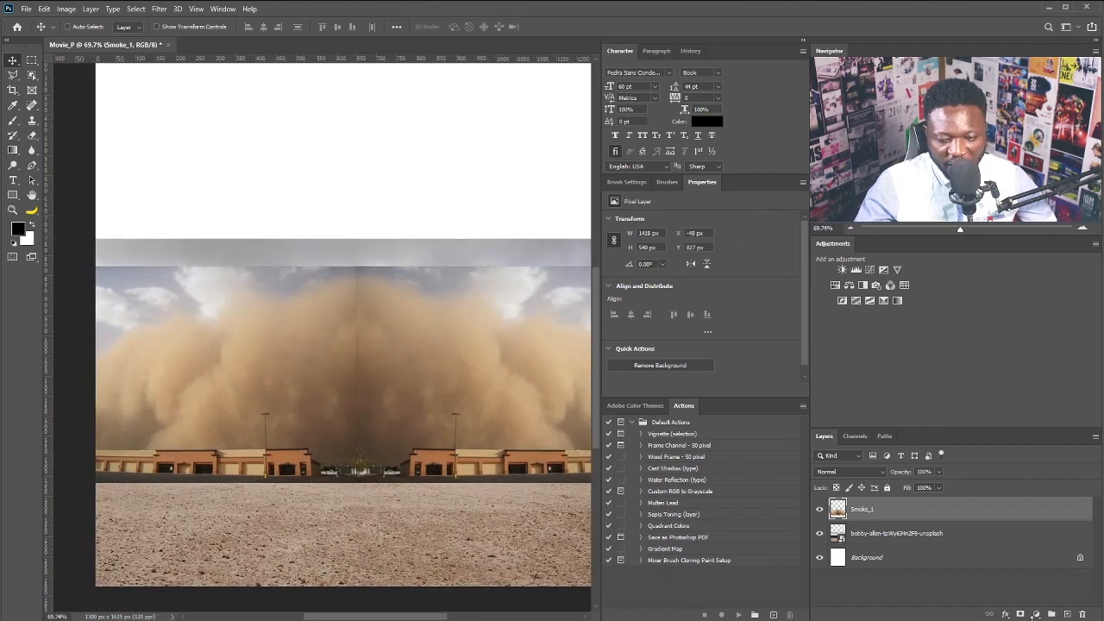
click(1021, 614)
drag(192, 390, 229, 397)
key(b)
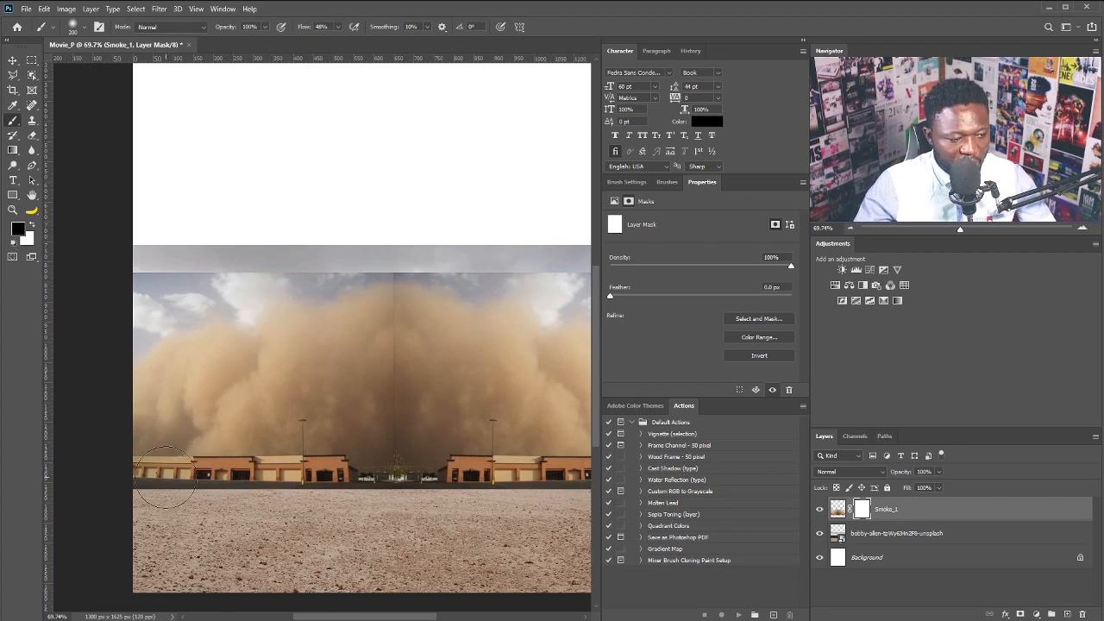
drag(123, 469, 553, 480)
mouse_move(518, 466)
mouse_down()
mouse_move(346, 485)
mouse_move(483, 488)
mouse_up()
drag(320, 483, 488, 504)
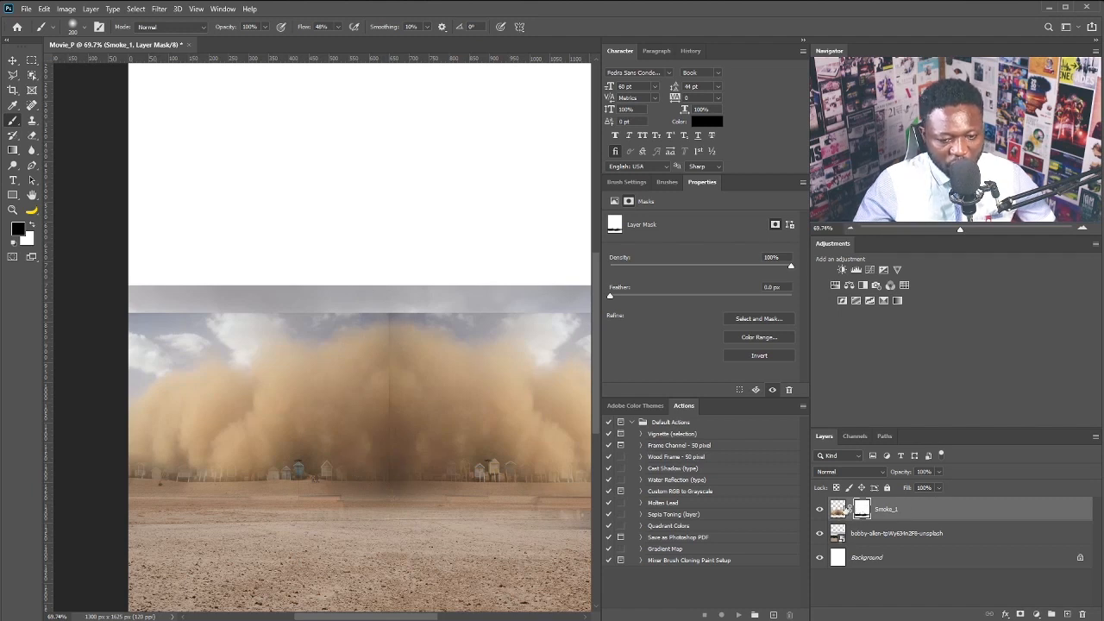
Remove the vertical seam in the middle of the Smoke_1 image with the Spot Healing Brush
click(836, 510)
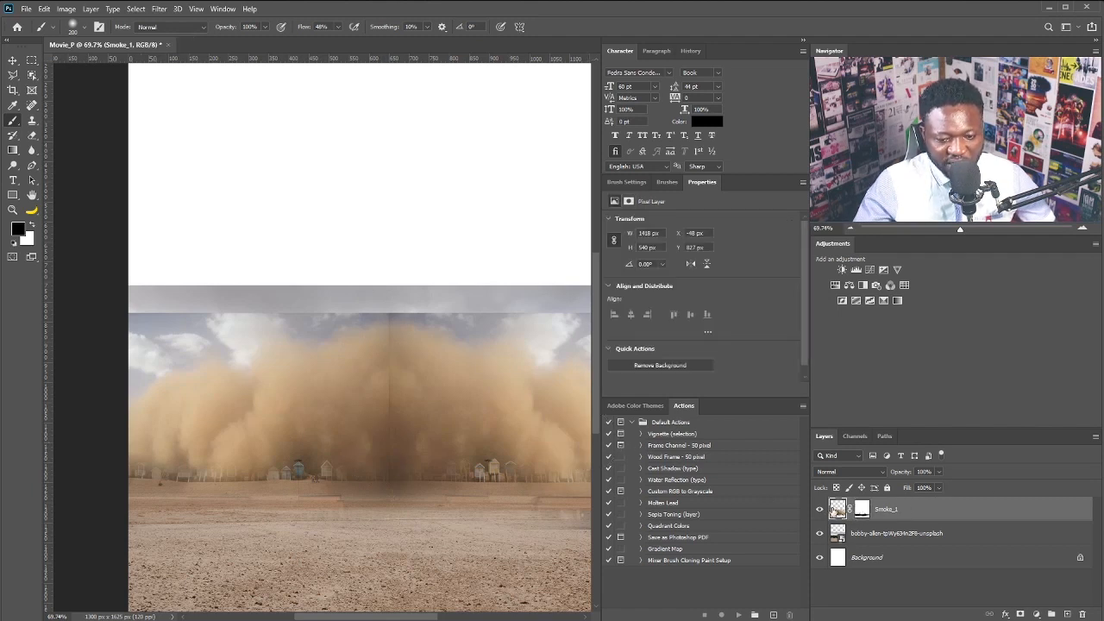
key(v)
click(32, 105)
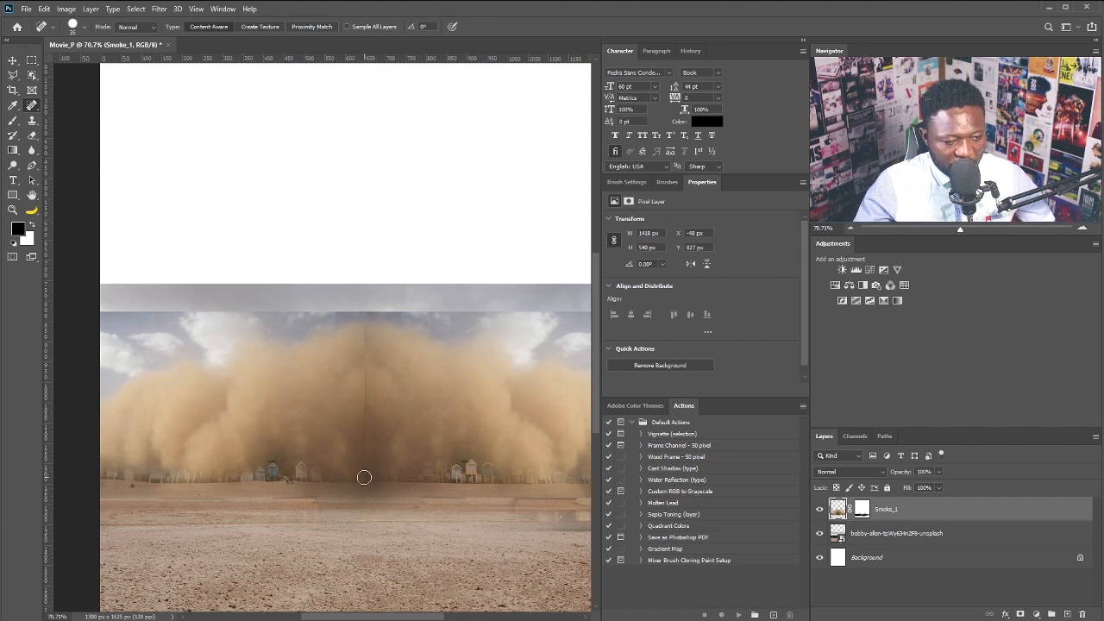
drag(364, 478, 365, 317)
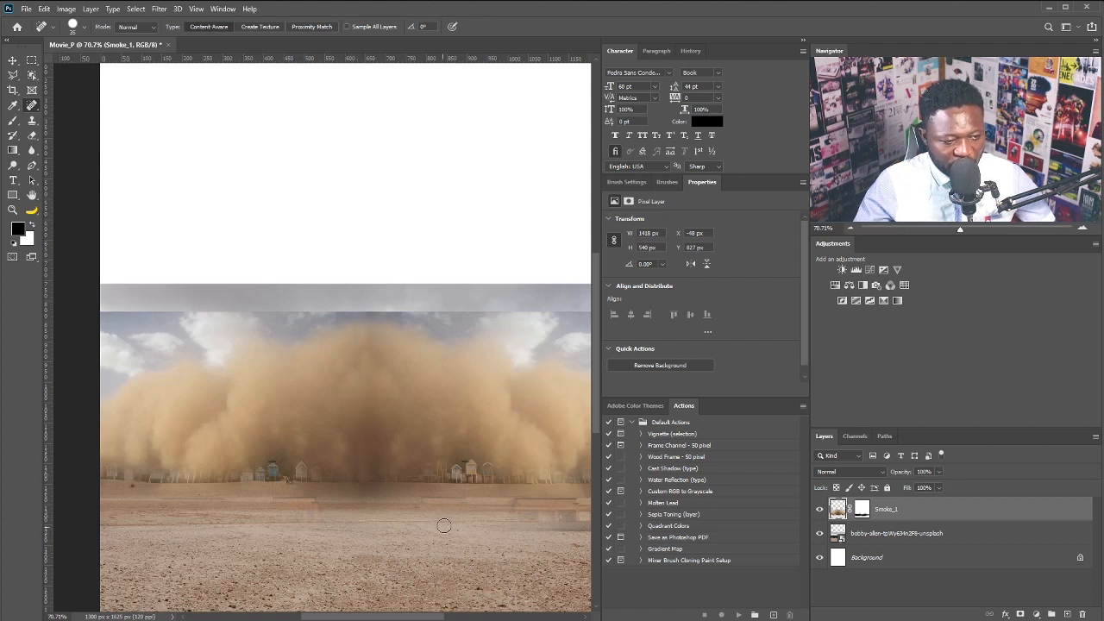
key(v)
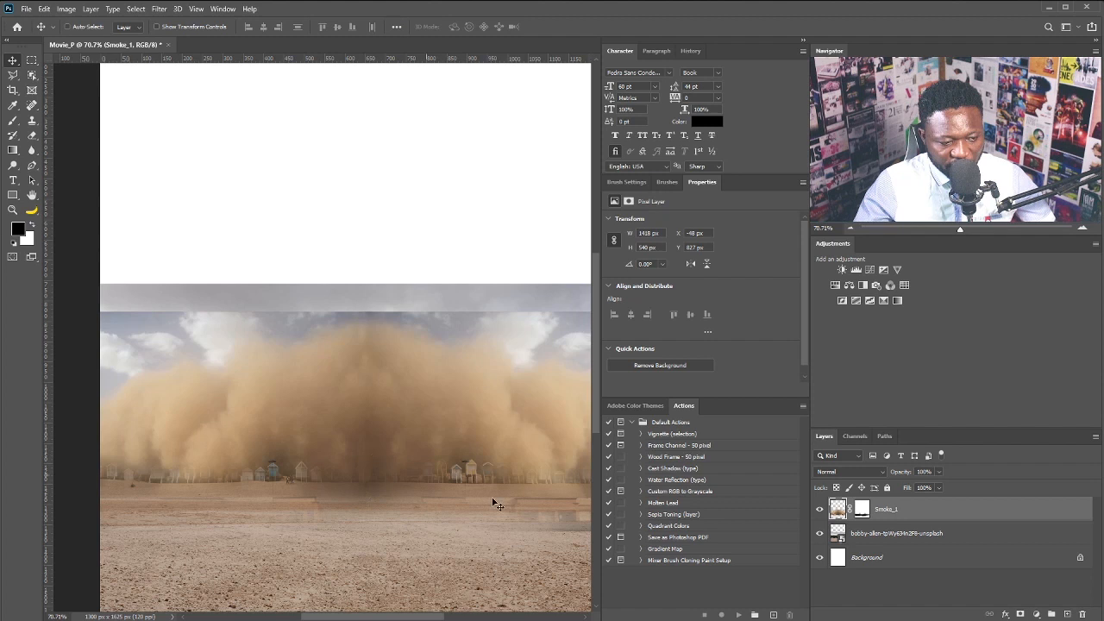
Paint black on the Smoke_1 mask to hide the storm photo's sky and soften the dust's lower edge against the sand
click(861, 512)
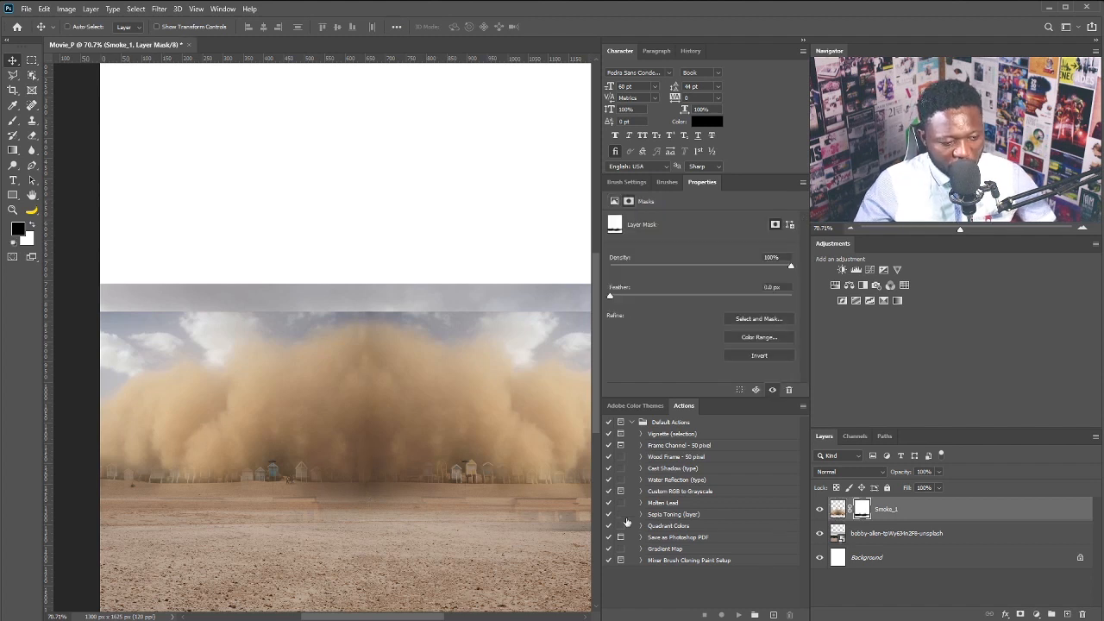
key(b)
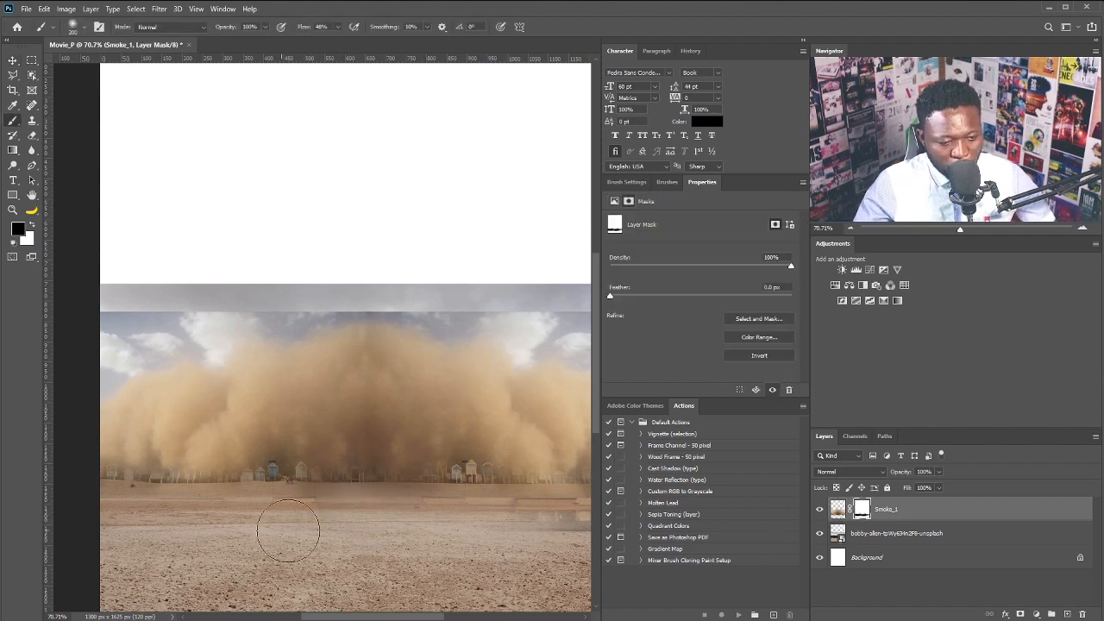
mouse_move(449, 311)
mouse_down()
mouse_move(402, 423)
mouse_move(103, 432)
mouse_up()
mouse_move(168, 435)
mouse_down()
mouse_move(250, 437)
mouse_move(119, 438)
mouse_up()
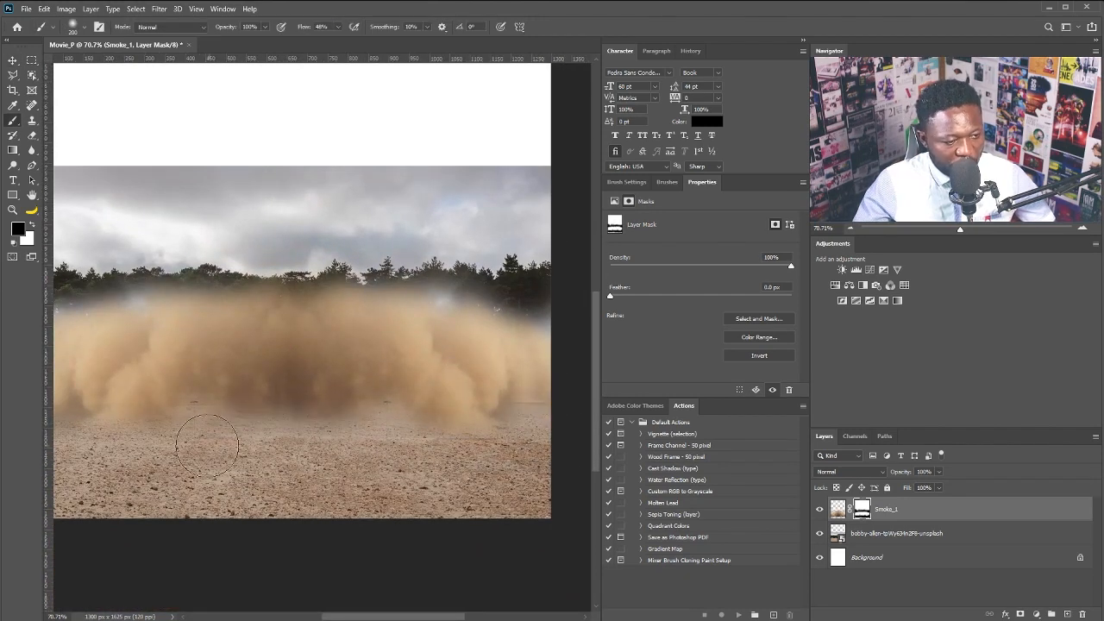
drag(207, 445, 198, 456)
drag(431, 442, 178, 449)
drag(524, 274, 538, 288)
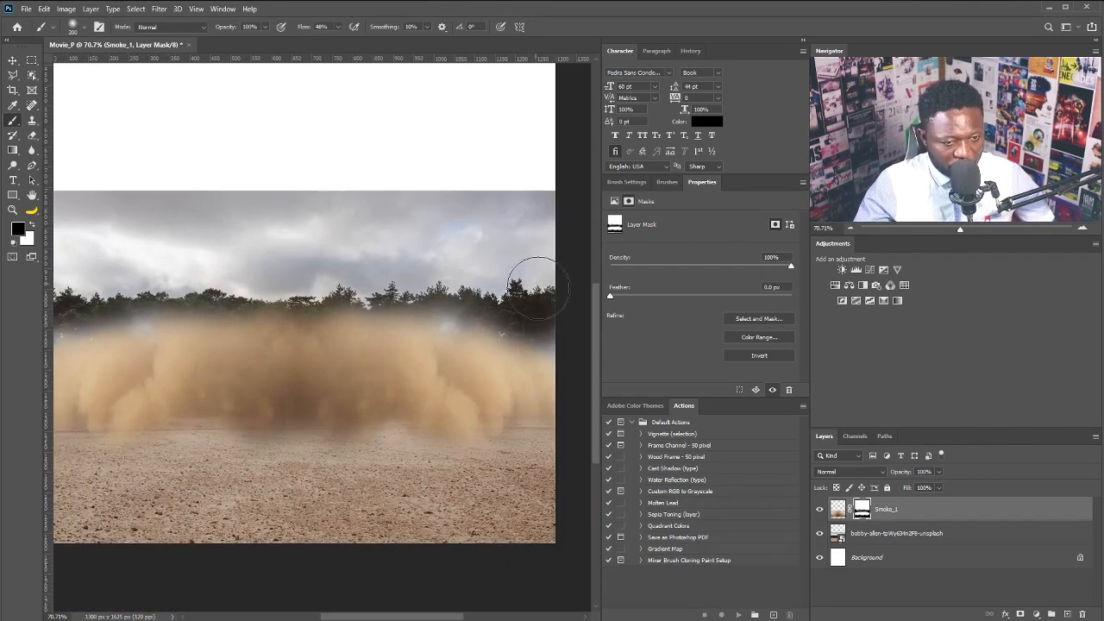
Squash Smoke_1 vertically with Free Transform by lowering its upper edge slightly
key(ctrl+t)
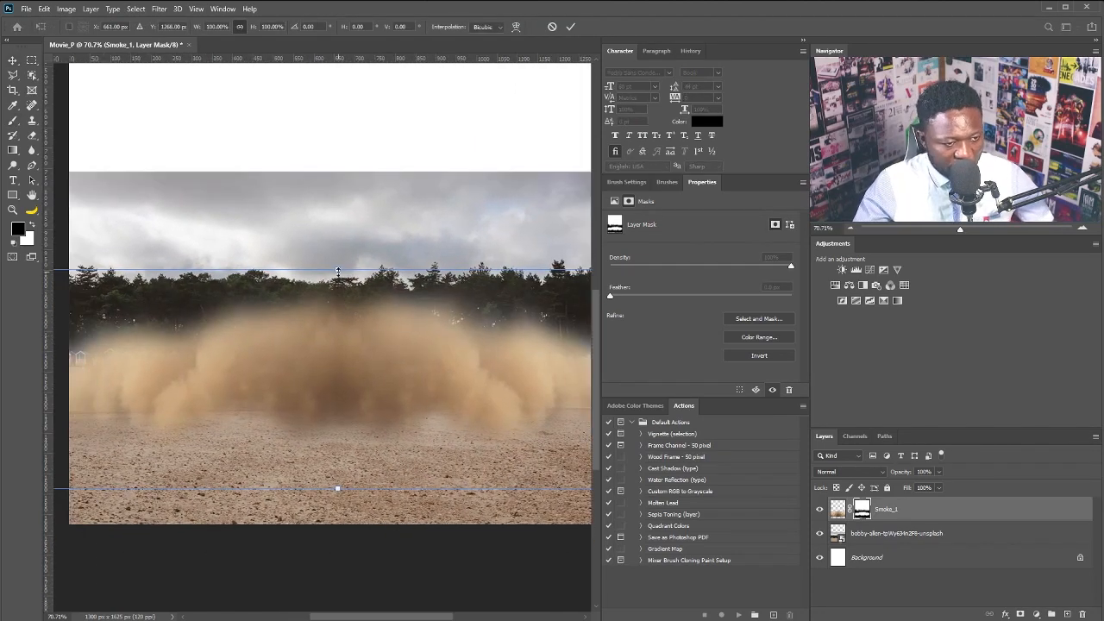
drag(337, 270, 338, 291)
key(Return)
Duplicate Smoke_1, shift the copy toward the canvas's left edge, and paint its mask to blend it into the original dust
key(v)
key(ctrl+j)
drag(508, 402, 163, 406)
click(862, 509)
key(b)
drag(277, 423, 274, 297)
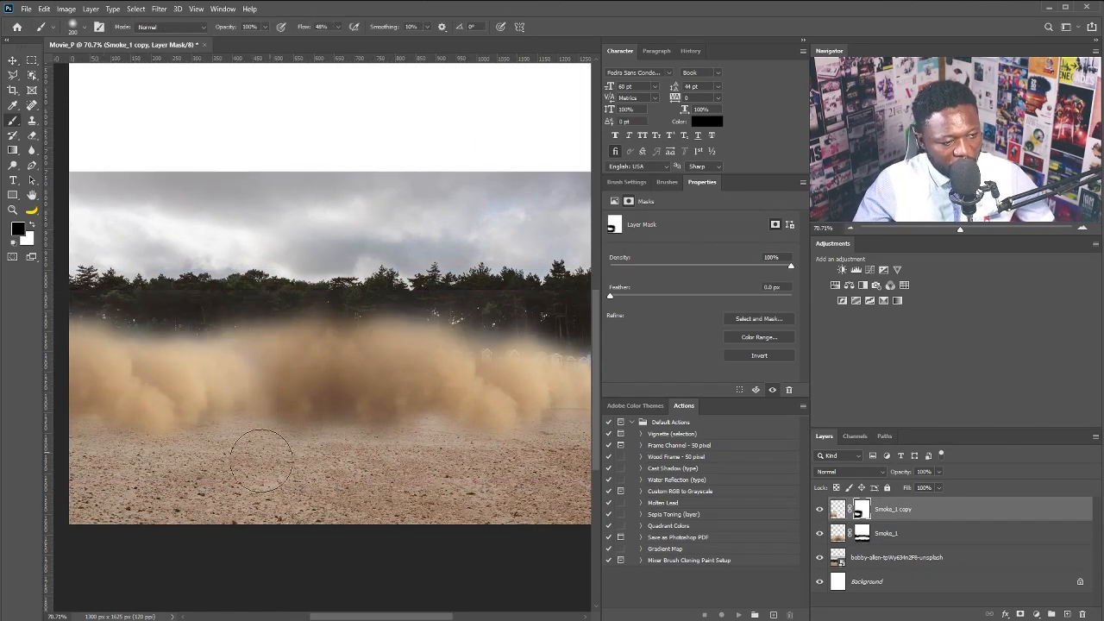
drag(262, 461, 221, 461)
Duplicate the Smoke_1 copy layer, move the duplicate to the right half of the canvas, and mask out its hard vertical edge
drag(948, 514, 1067, 615)
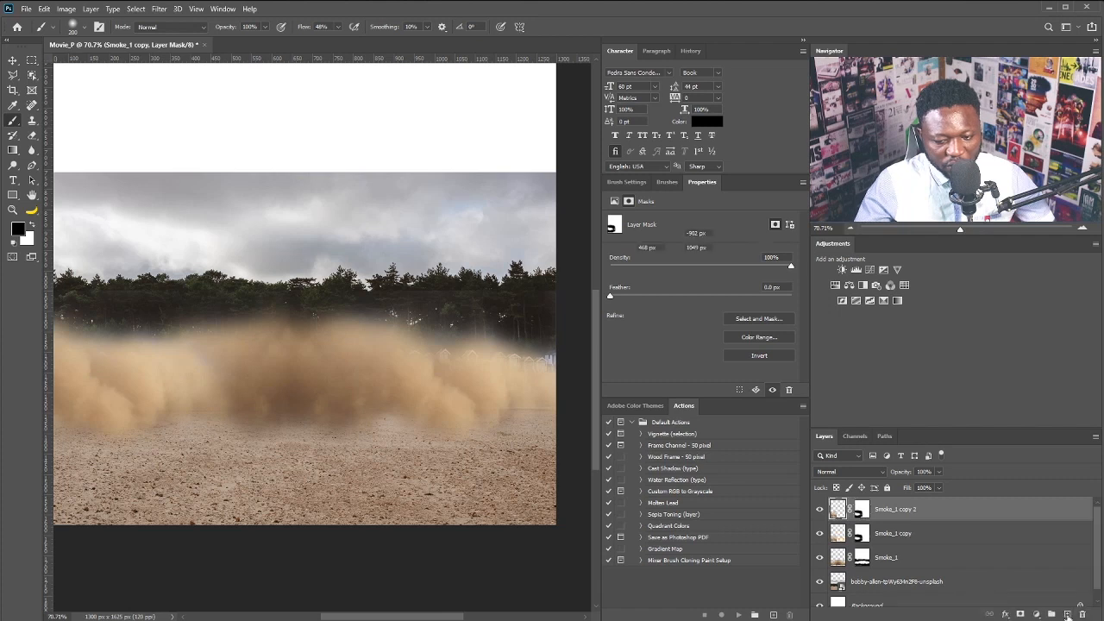
key(v)
drag(131, 397, 444, 398)
click(860, 510)
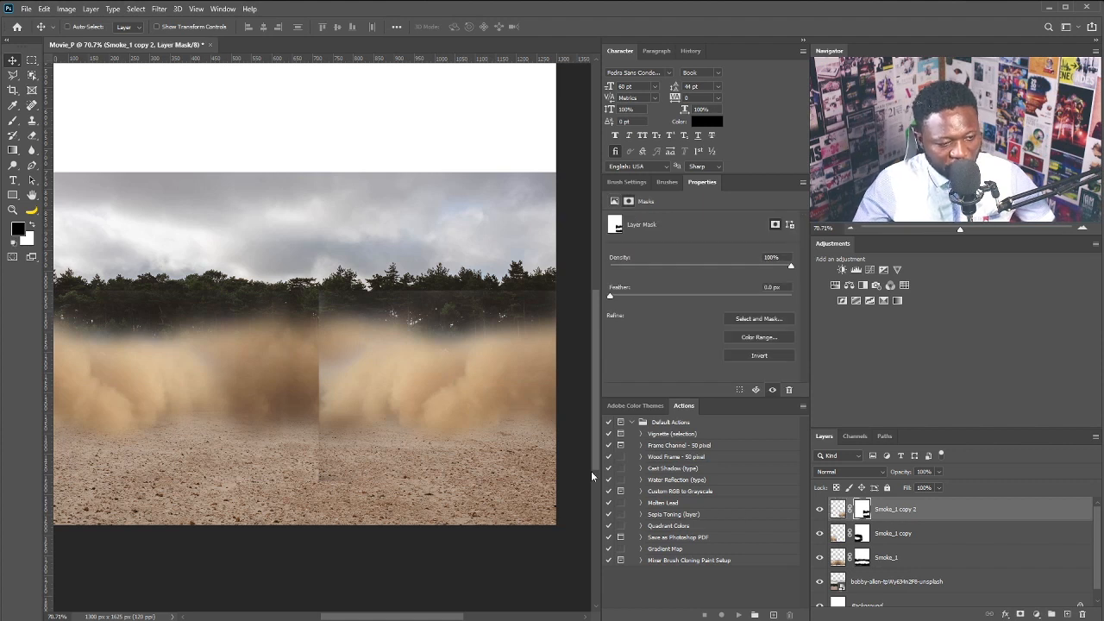
key(b)
mouse_move(319, 353)
mouse_down()
mouse_move(301, 345)
mouse_move(302, 328)
mouse_move(323, 471)
mouse_up()
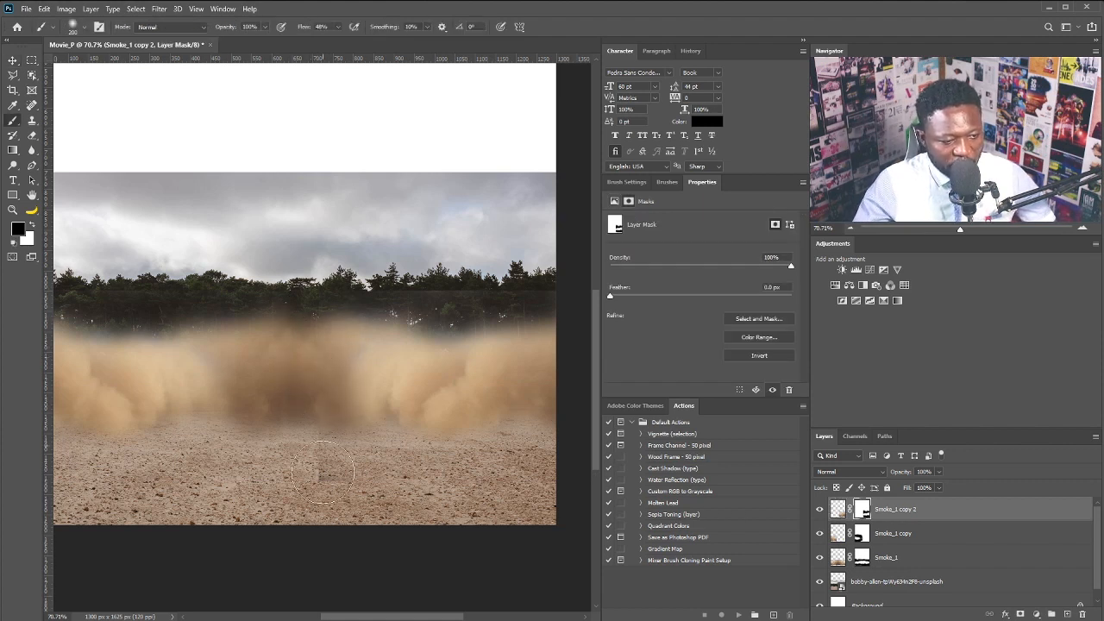
drag(177, 408, 264, 402)
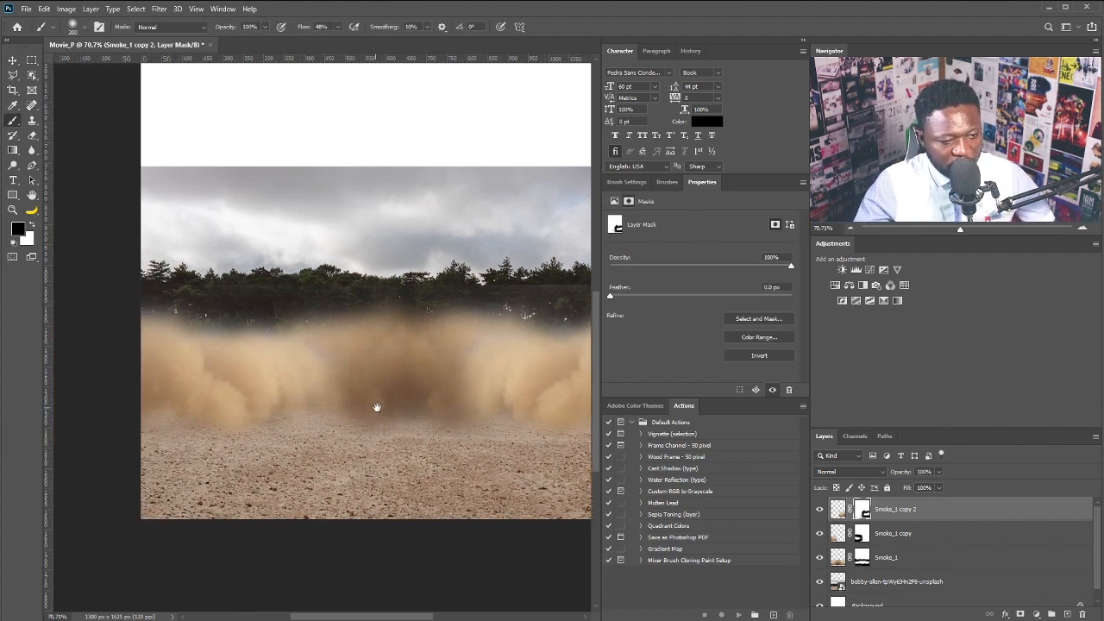
Reposition Smoke_1 copy 2 further left so its dust fills the right half up to the canvas edge
drag(377, 407, 290, 406)
key(v)
drag(525, 395, 420, 394)
drag(549, 390, 528, 402)
Paint black along the upper edge of the dust on the masks of Smoke_1 copy 2, Smoke_1 copy and Smoke_1
key(b)
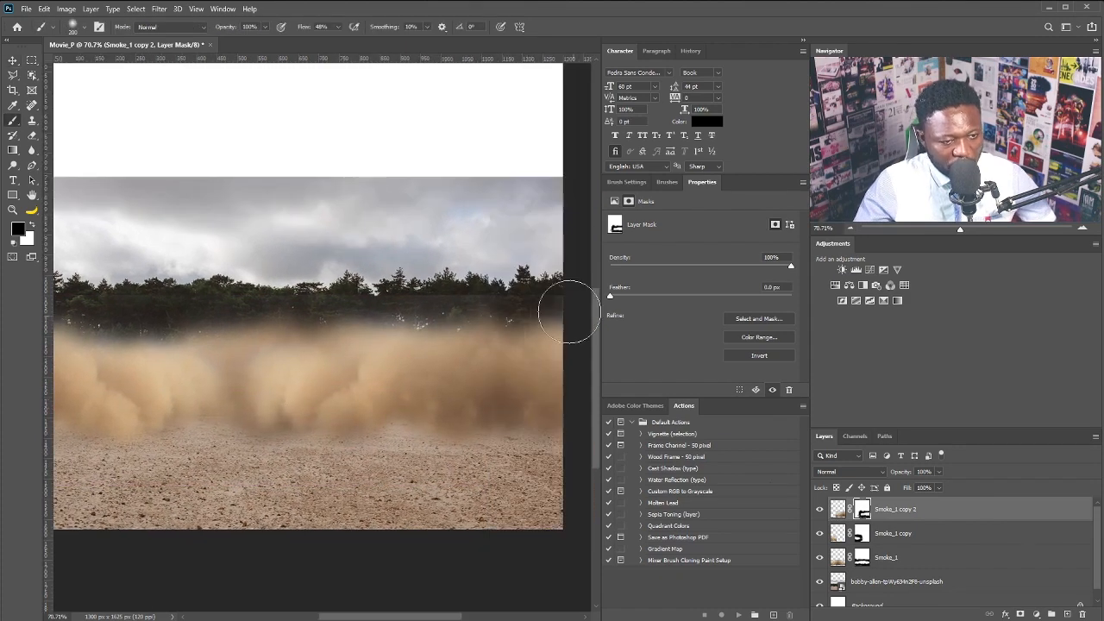
drag(569, 312, 466, 304)
drag(302, 302, 553, 315)
drag(388, 311, 280, 313)
click(862, 534)
drag(547, 349, 165, 293)
click(863, 559)
drag(415, 315, 196, 317)
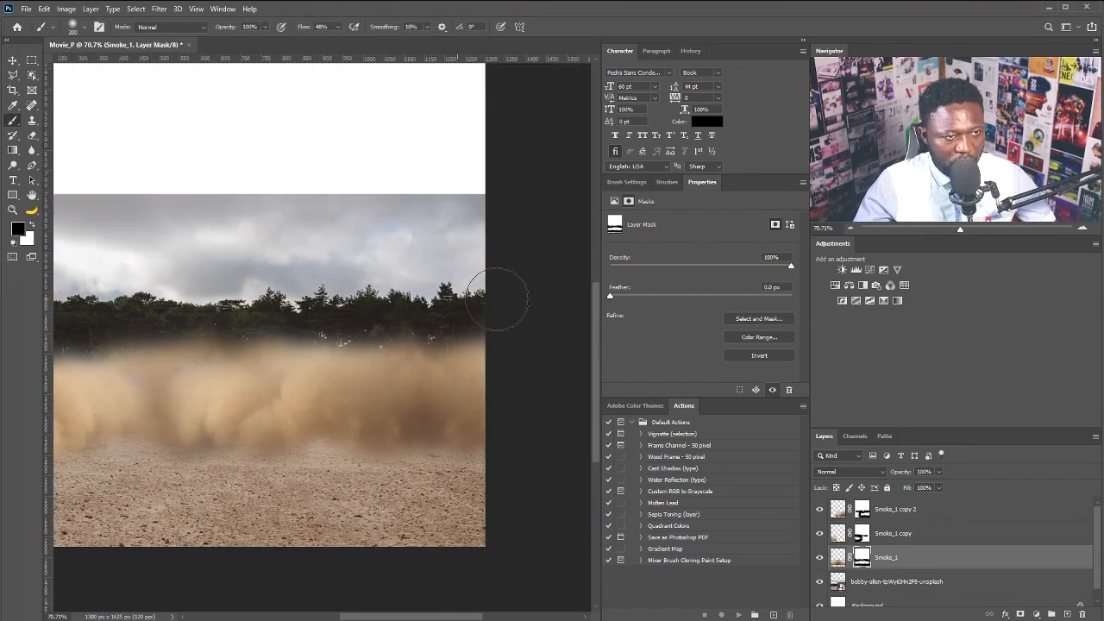
scroll(498, 298, down, 3)
scroll(239, 291, up, 2)
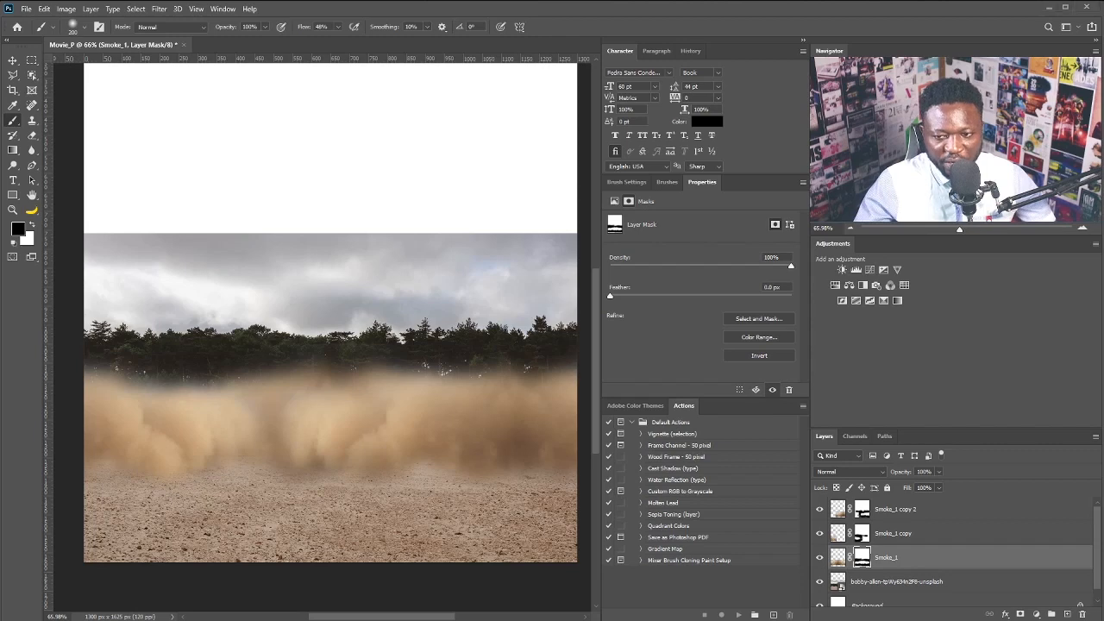
Place the blue cloudy sky photo and enlarge and position it to cover the whole canvas
drag(503, 382, 423, 413)
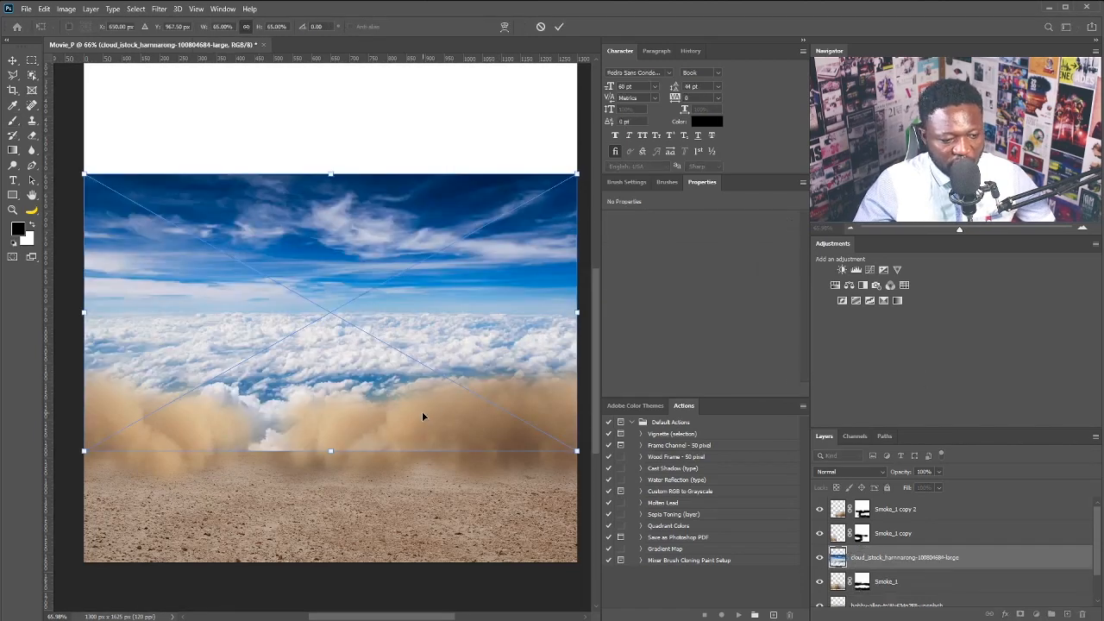
scroll(448, 295, down, 3)
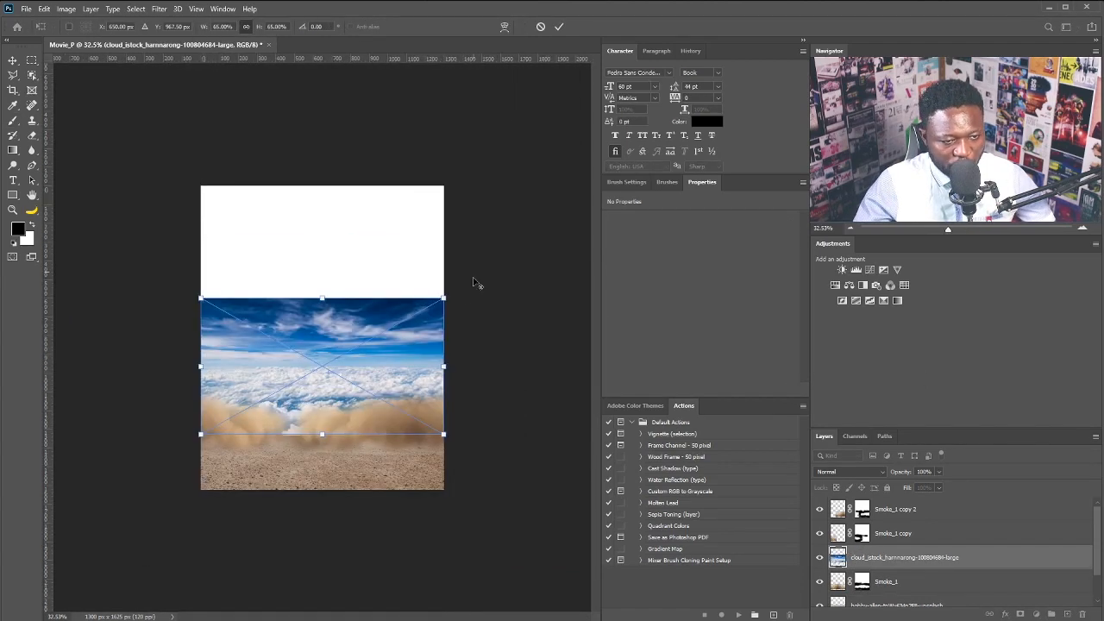
drag(445, 299, 713, 149)
drag(427, 227, 293, 287)
mouse_move(523, 290)
mouse_down()
mouse_move(496, 291)
mouse_move(496, 269)
mouse_up()
key(Return)
Move the blue sky layer below the beach photo layer, directly above the Background
key(b)
scroll(930, 561, down, 2)
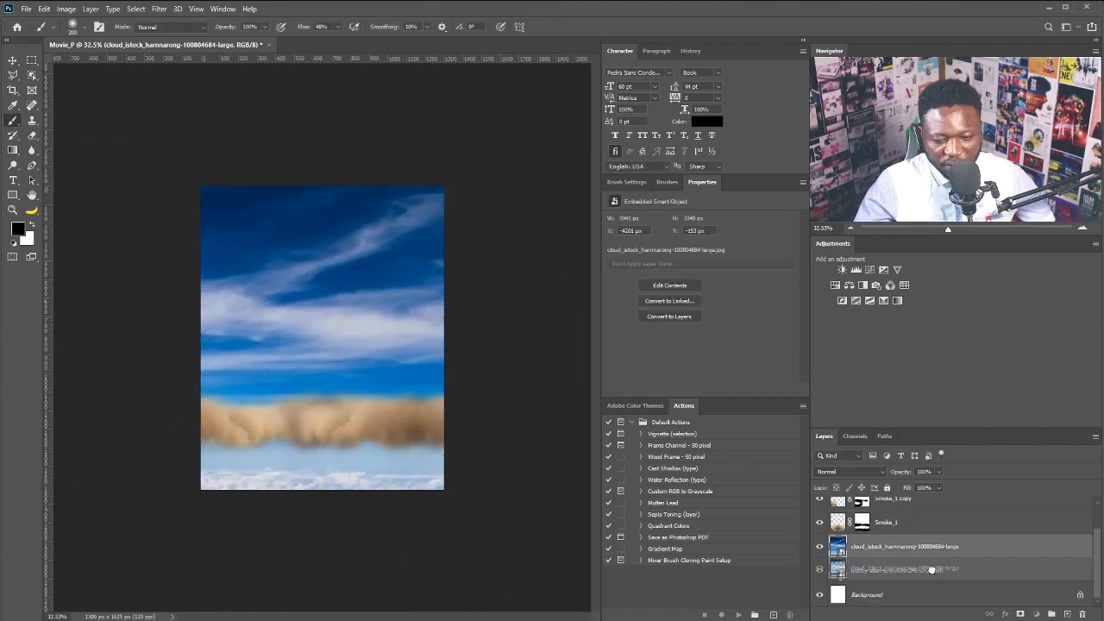
drag(929, 587, 929, 584)
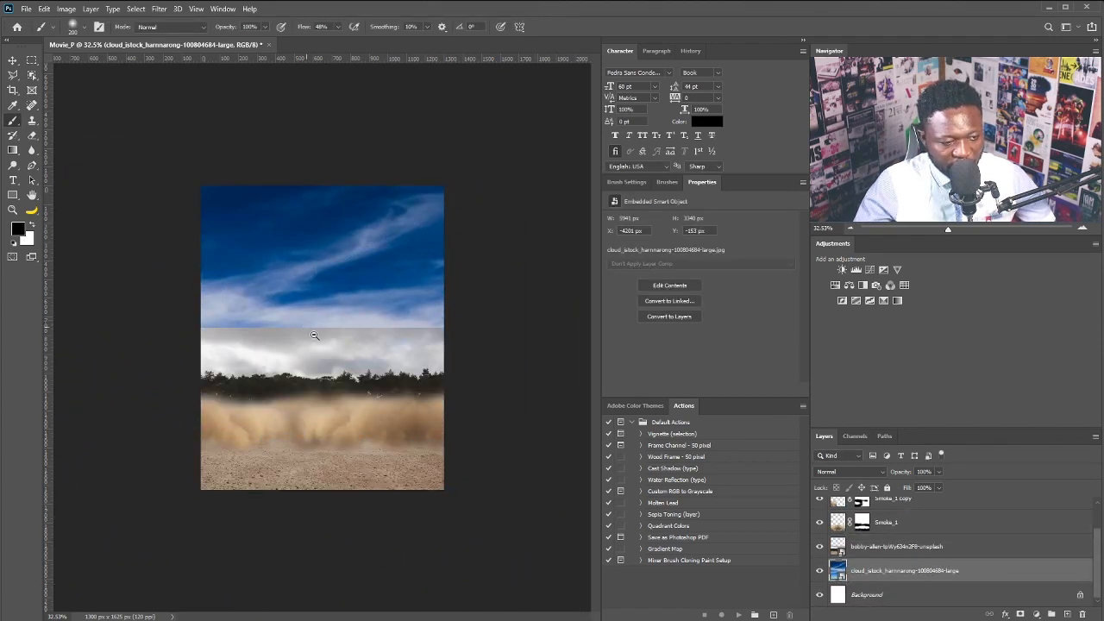
Rename the beach photo layer as Road and add a layer mask to it for brush painting
scroll(314, 335, up, 3)
key(v)
double_click(893, 547)
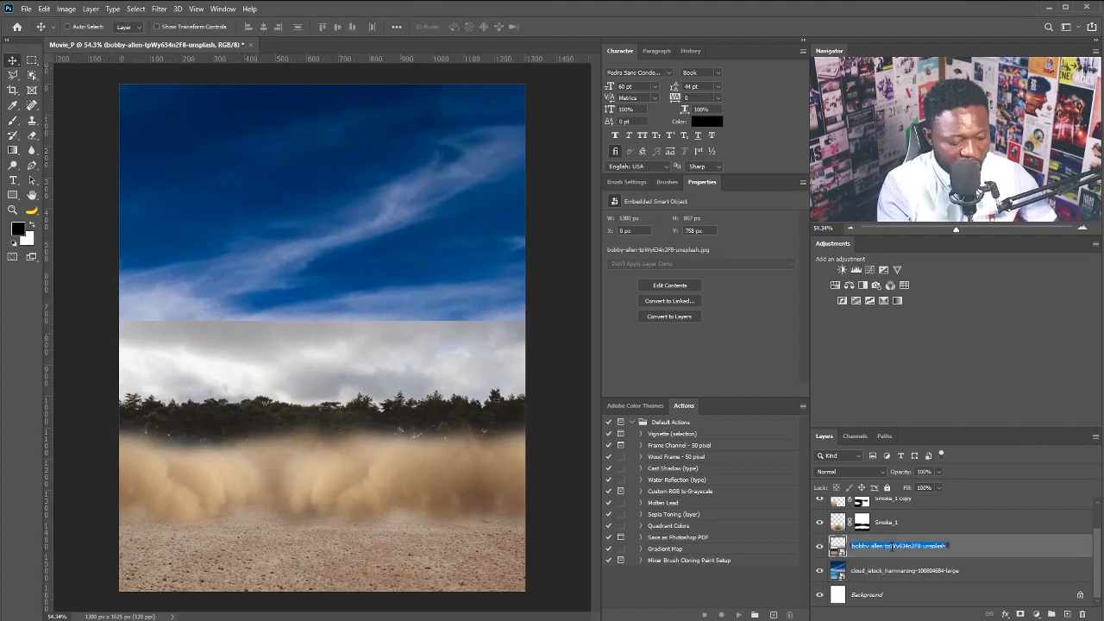
text(Road)
key(Return)
click(1022, 614)
key(b)
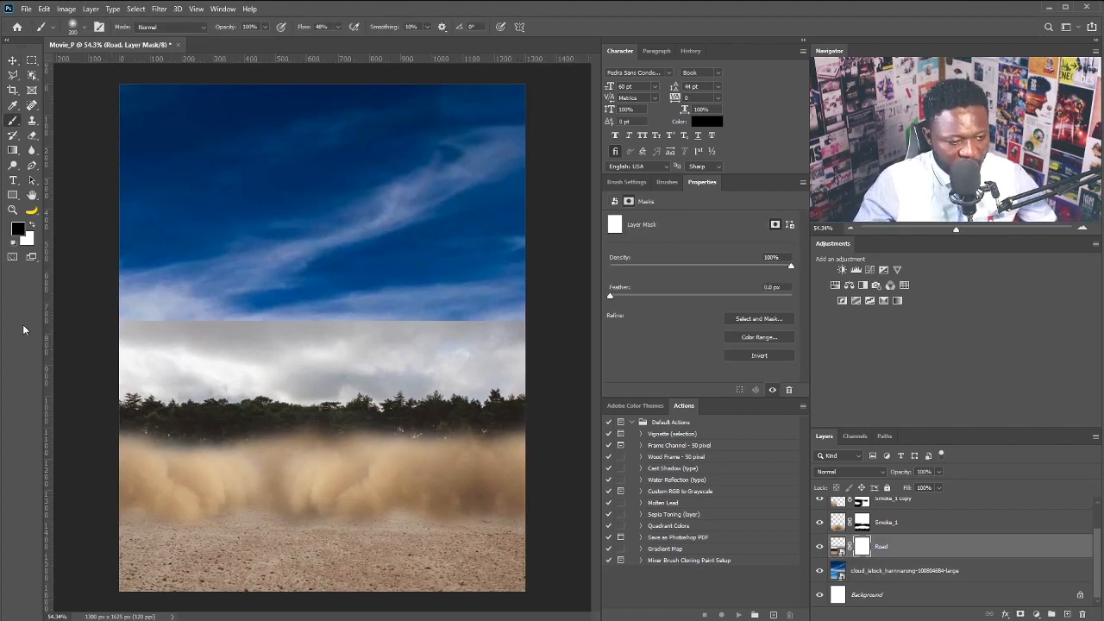
Paint black on the Road layer mask at 100% flow to hide the grey sky and trees above the dust
key(bracketright)
key(bracketright)
key(bracketright)
key(bracketright)
key(bracketright)
mouse_move(485, 373)
mouse_down()
mouse_move(471, 382)
mouse_move(451, 334)
mouse_up()
key(bracketright)
key(bracketright)
key(bracketright)
key(bracketright)
key(bracketleft)
key(bracketleft)
key(bracketleft)
key(bracketleft)
key(bracketleft)
key(bracketleft)
mouse_move(250, 367)
mouse_down()
mouse_move(138, 340)
mouse_move(520, 405)
mouse_up()
drag(339, 27, 409, 51)
mouse_move(516, 416)
mouse_down()
mouse_move(272, 397)
mouse_move(180, 403)
mouse_up()
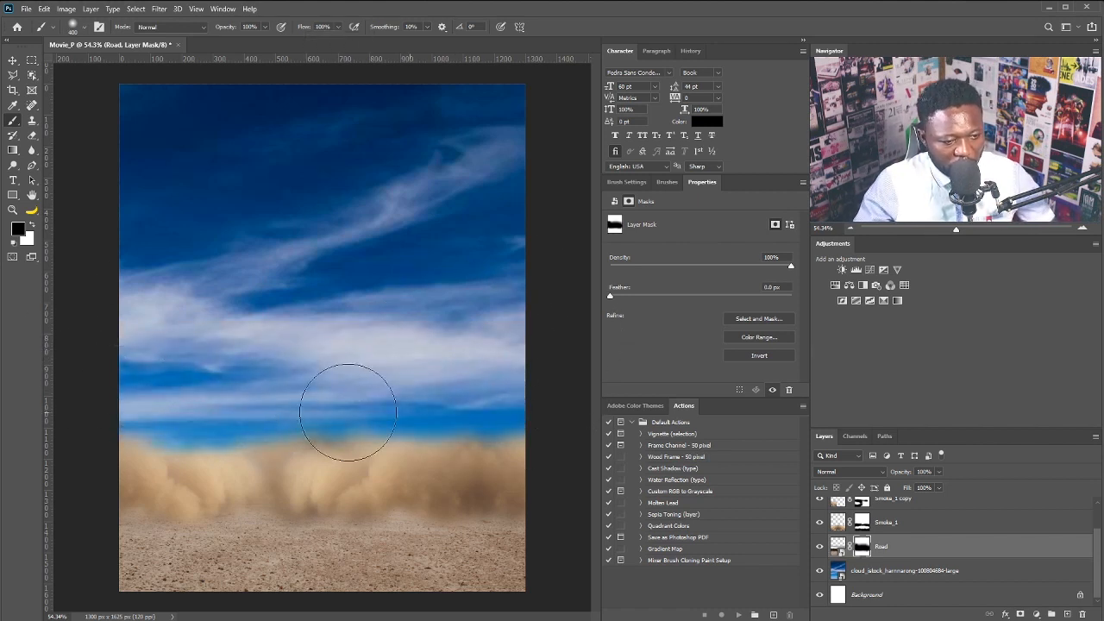
Group the Smoke_1, Smoke_1 copy and Smoke_1 copy 2 layers
key(v)
click(915, 528)
scroll(915, 533, up, 2)
shift+click(911, 509)
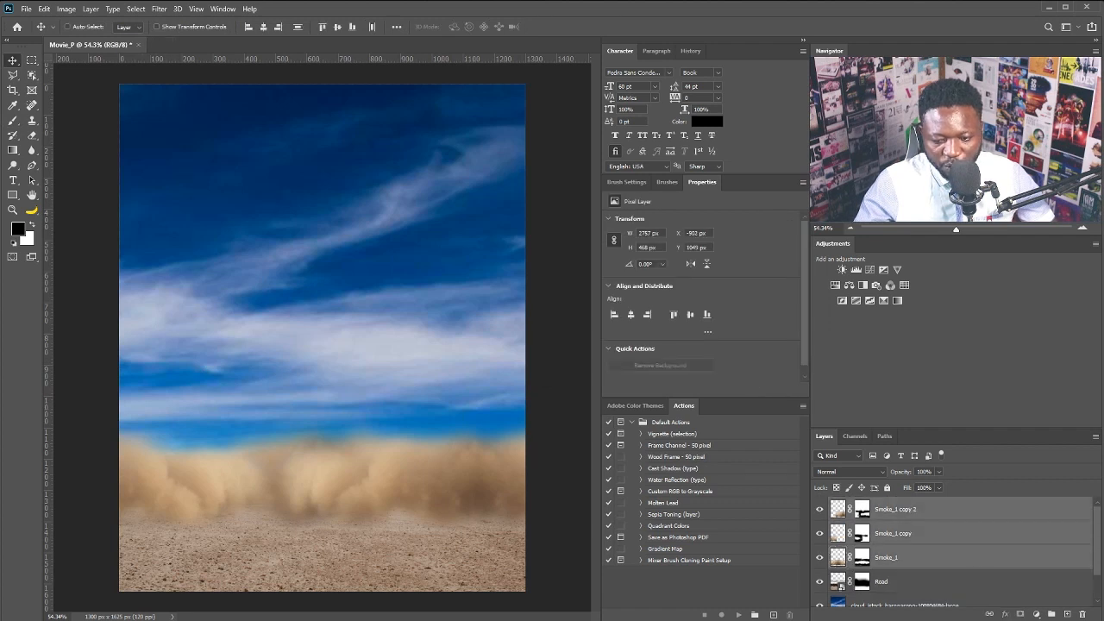
click(1051, 615)
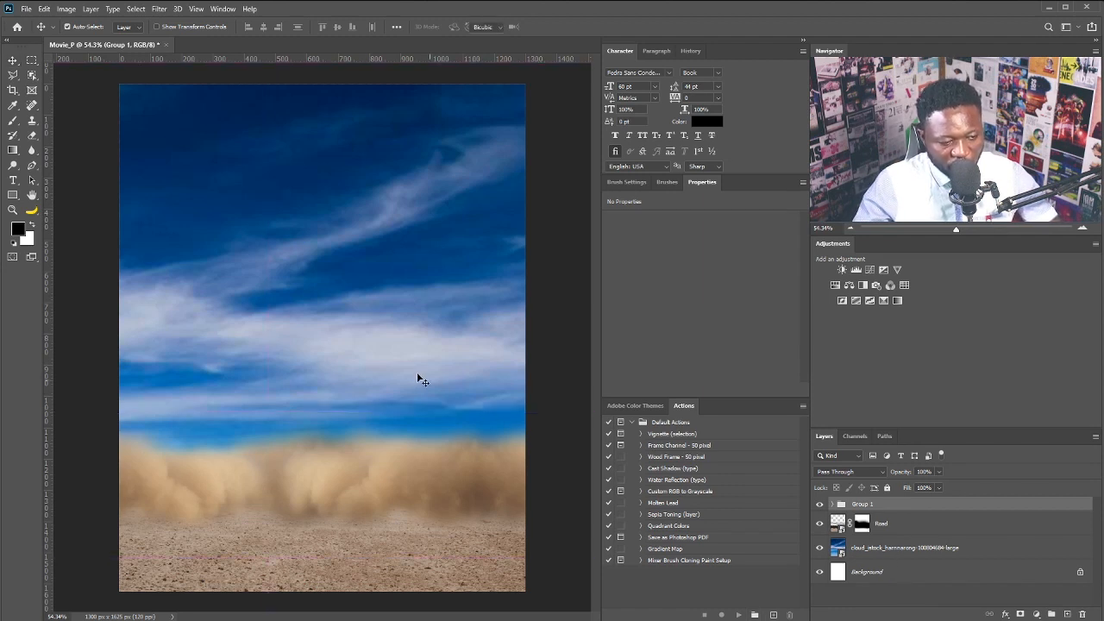
Stretch the smoke group taller from its upper edge and shift it upward over the horizon
key(ctrl+t)
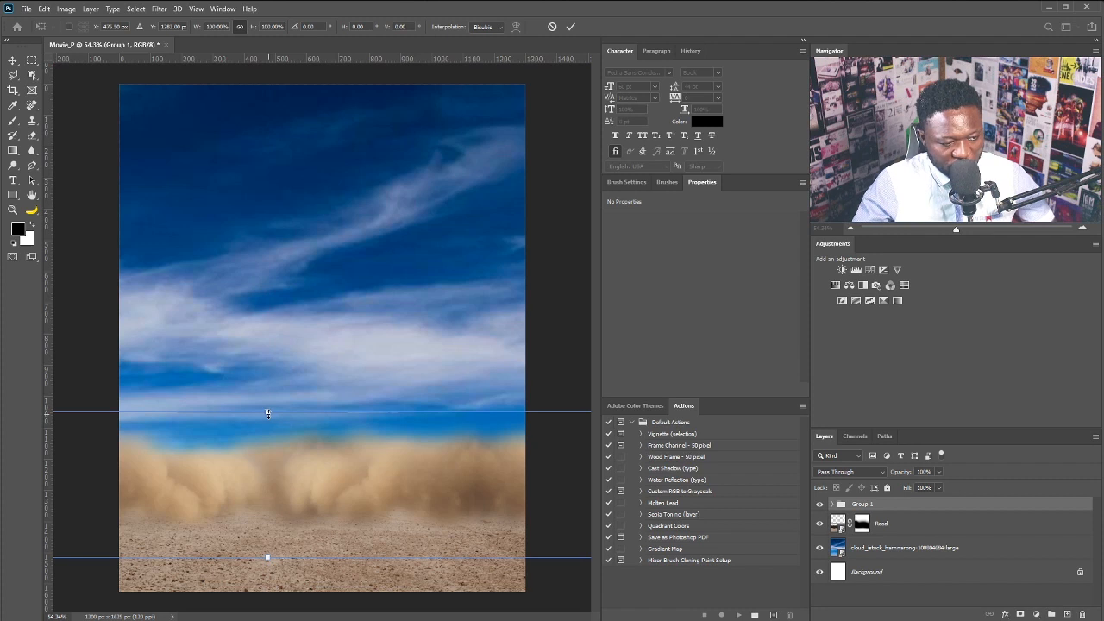
drag(268, 414, 267, 390)
key(Return)
drag(451, 477, 453, 474)
scroll(424, 393, down, 1)
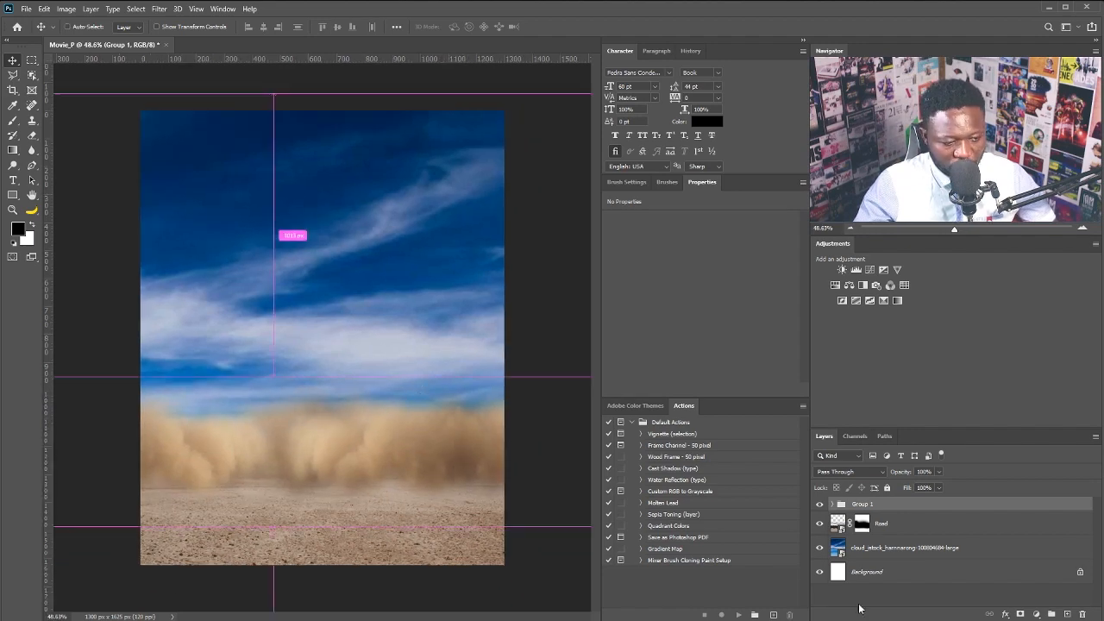
drag(330, 486, 331, 482)
click(868, 506)
key(ctrl+t)
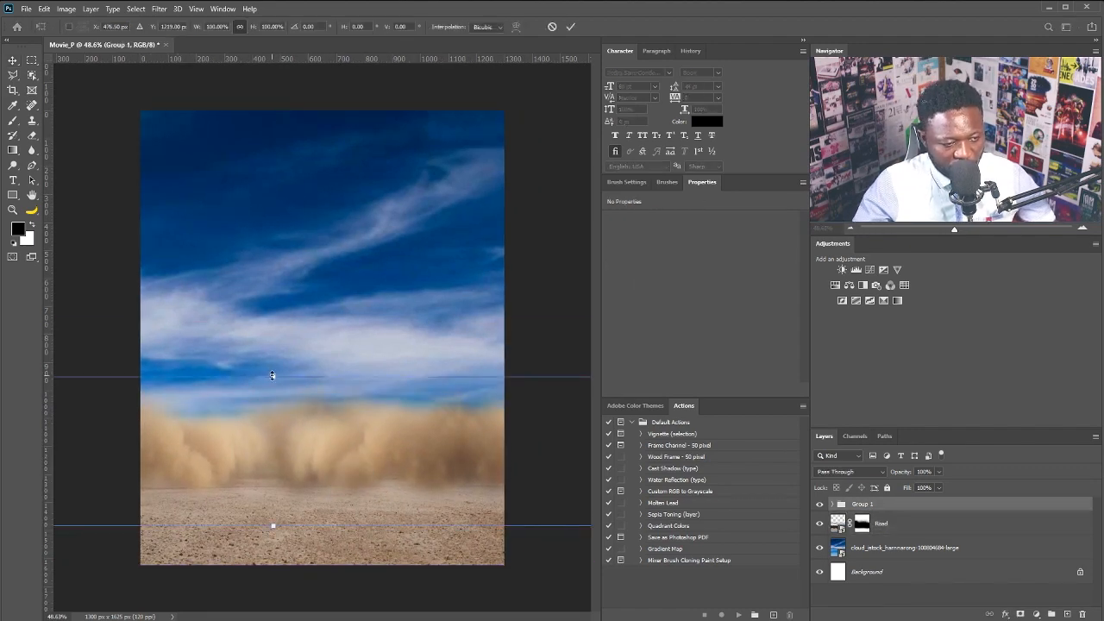
drag(274, 377, 273, 371)
key(Return)
Duplicate a smoke layer inside the group and reposition the dust to fill out the dust wall
scroll(443, 476, up, 4)
click(832, 505)
scroll(982, 530, down, 1)
scroll(982, 530, up, 1)
drag(982, 524, 1068, 614)
drag(192, 468, 442, 426)
scroll(423, 380, down, 5)
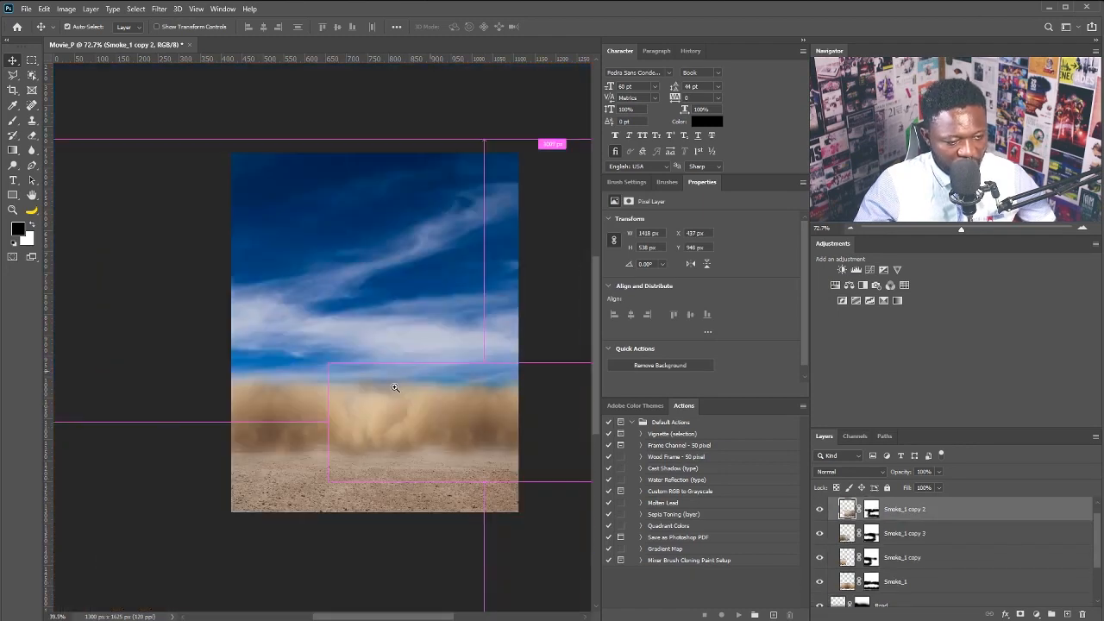
key(ctrl+0)
scroll(890, 506, up, 1)
Collapse the smoke layer group and rename it as Smoke
click(833, 505)
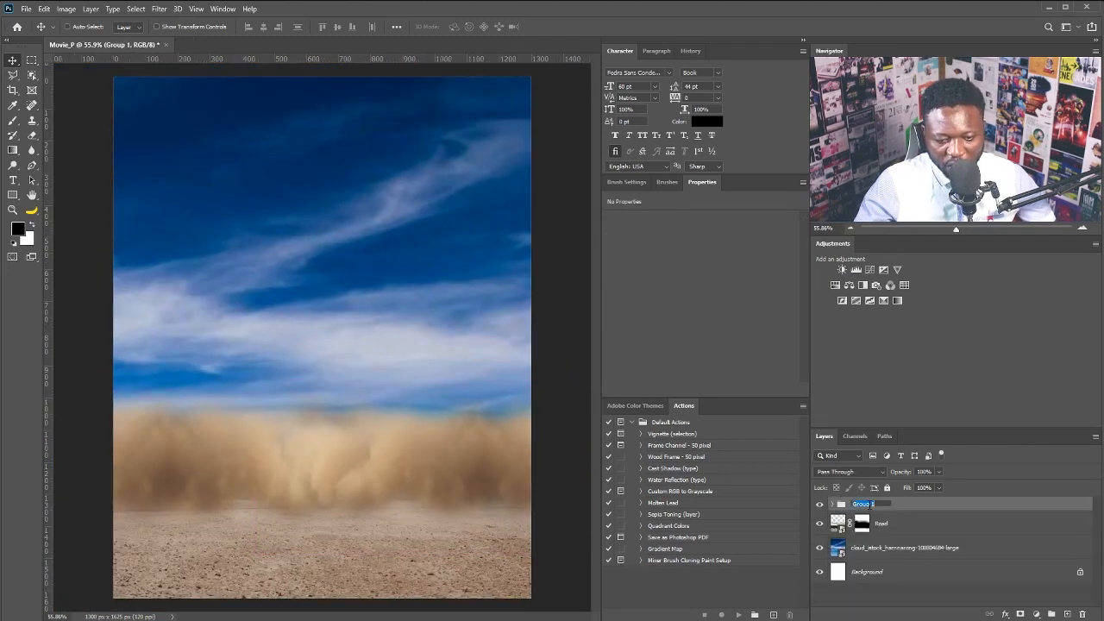
double_click(863, 505)
text(Smoke)
key(Return)
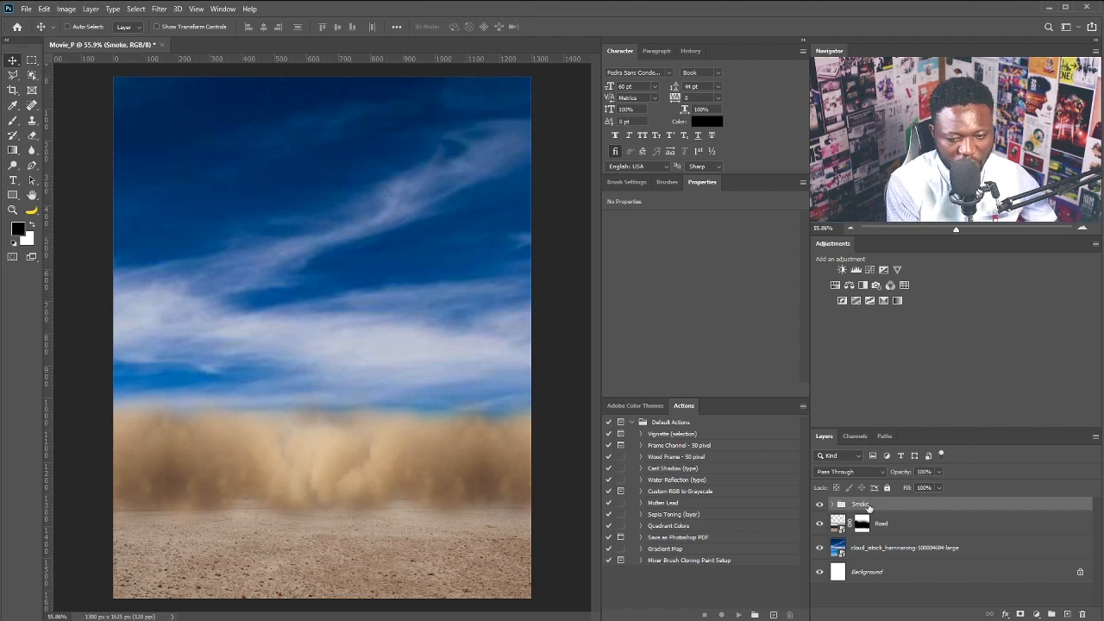
Add a Curves adjustment with raised midtones clipped to the Smoke group, and invert its mask to black
click(870, 269)
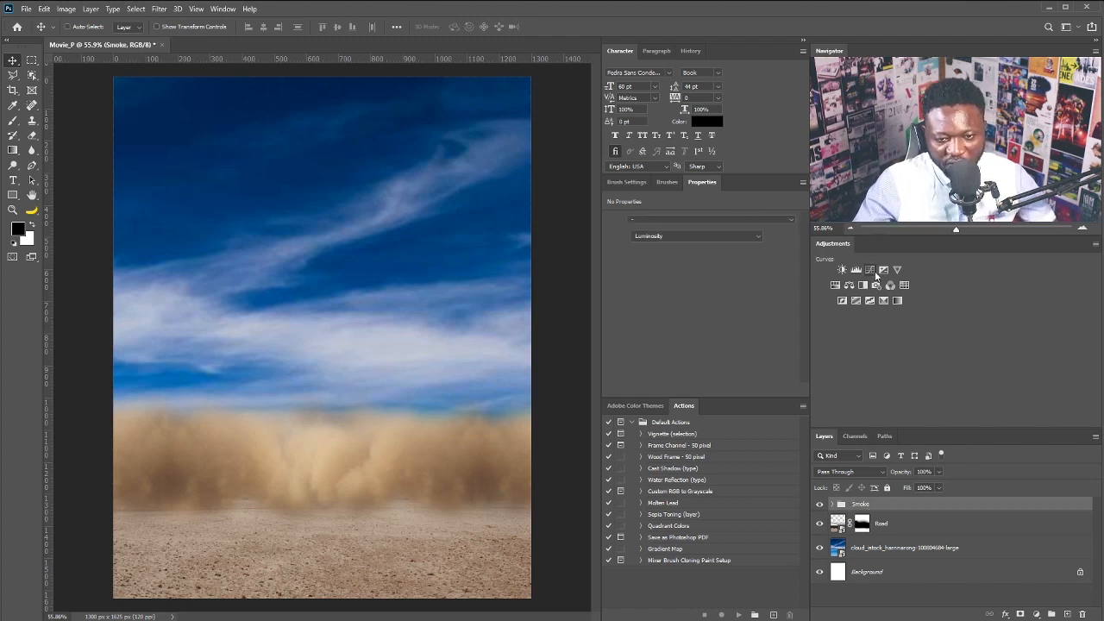
drag(724, 313, 711, 285)
click(723, 390)
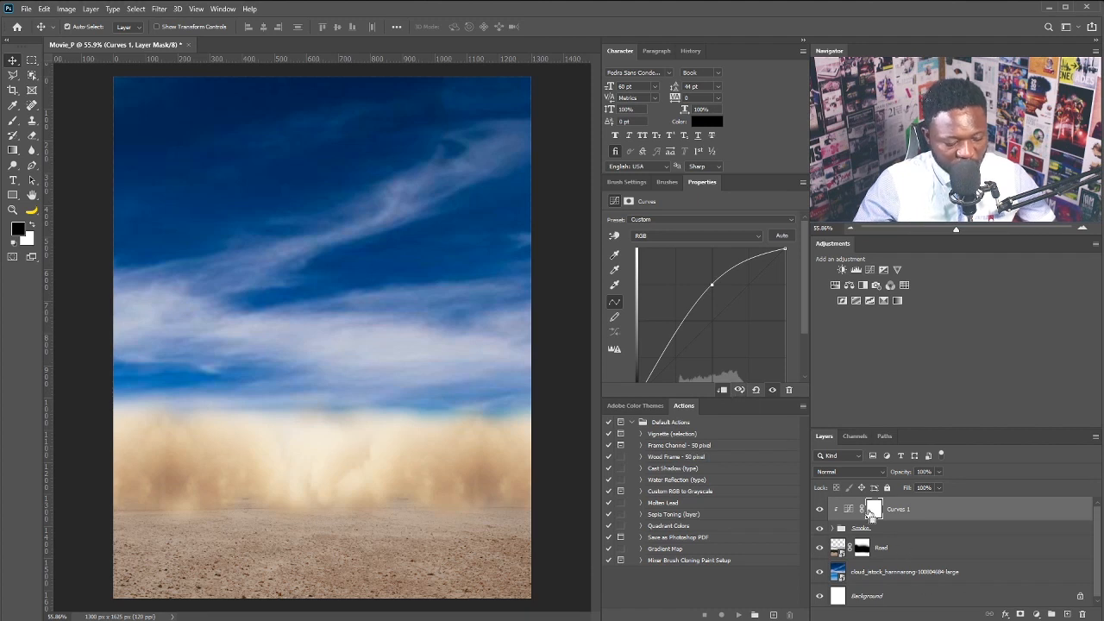
key(ctrl+i)
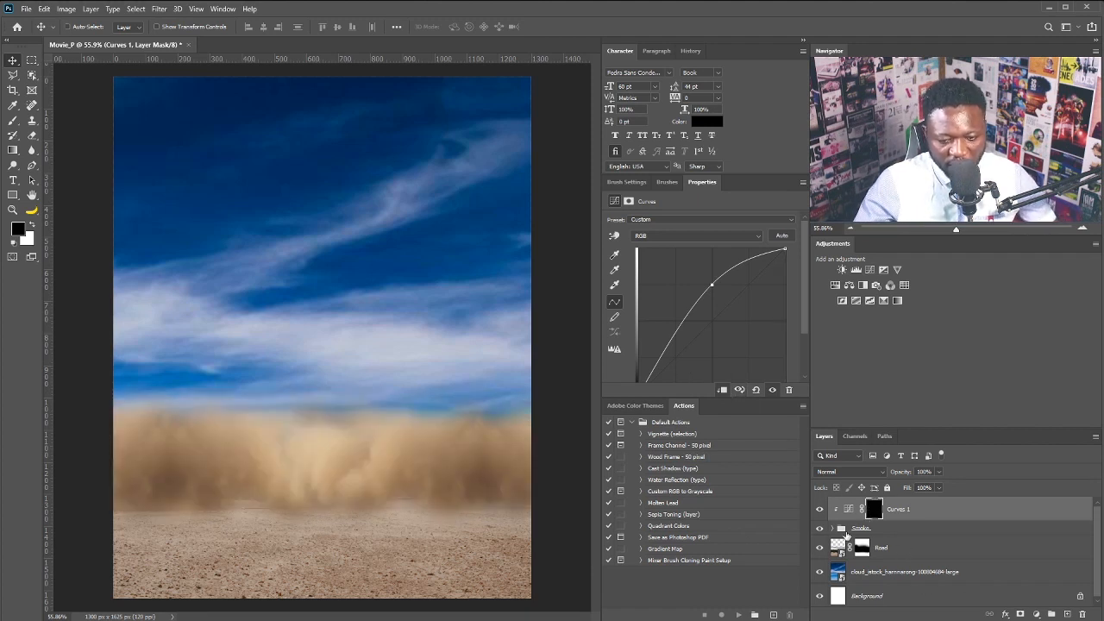
Paint white on the Curves 1 mask across the upper part of the dust to brighten it
key(b)
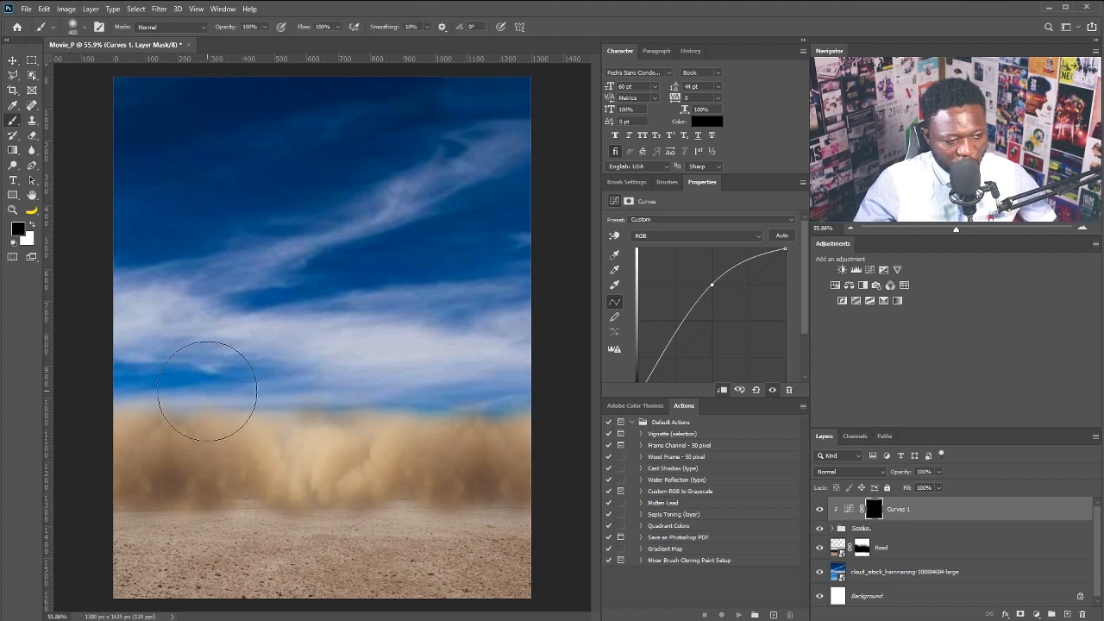
click(33, 226)
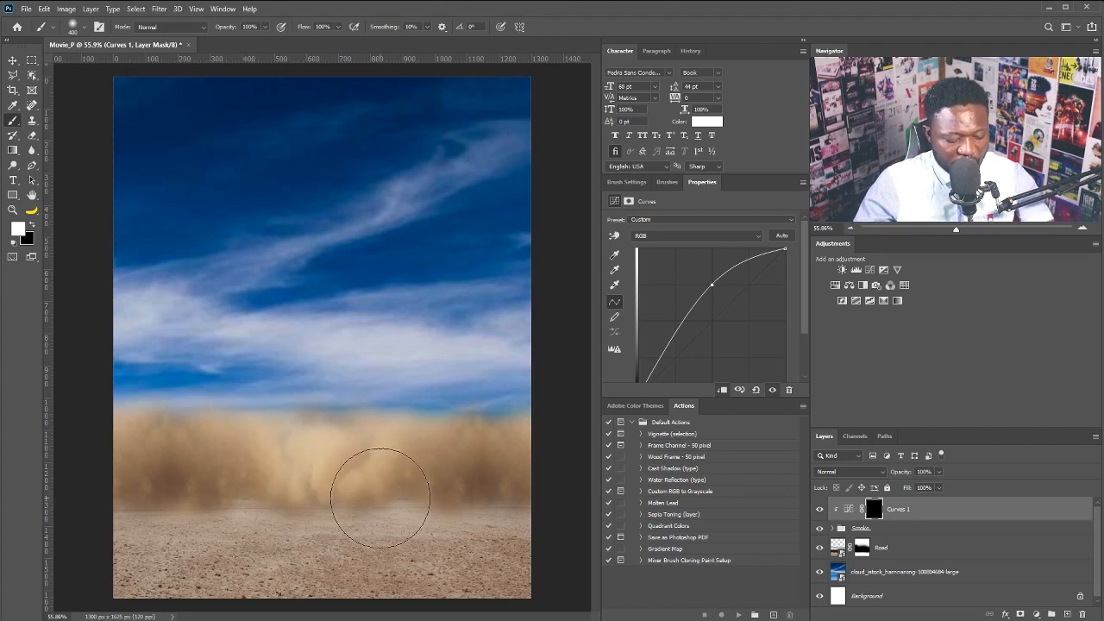
key(bracketleft)
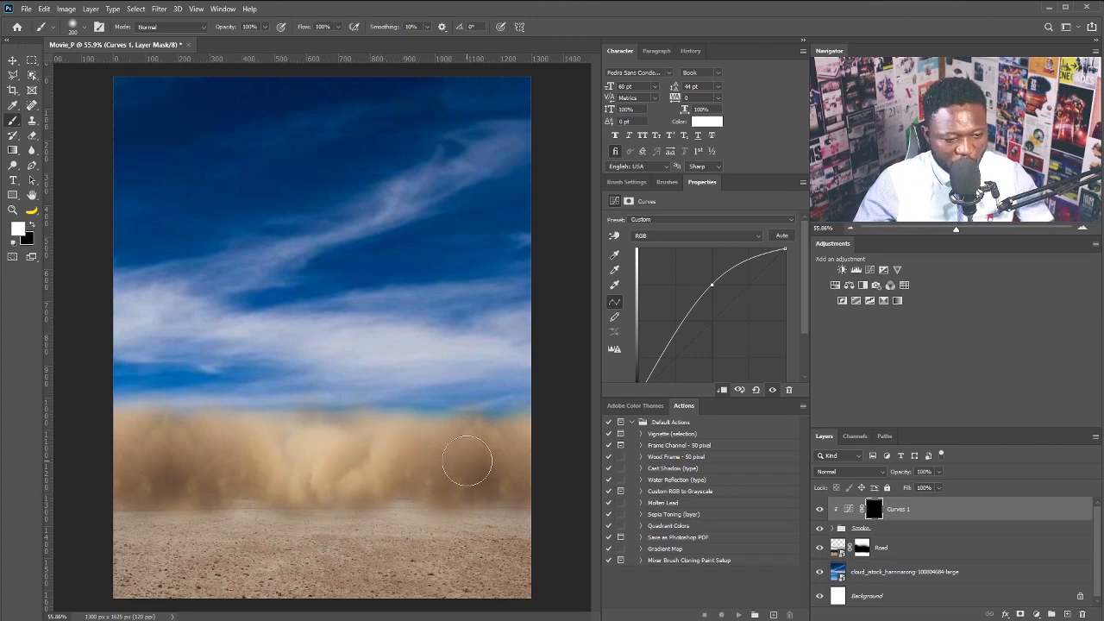
key(bracketright)
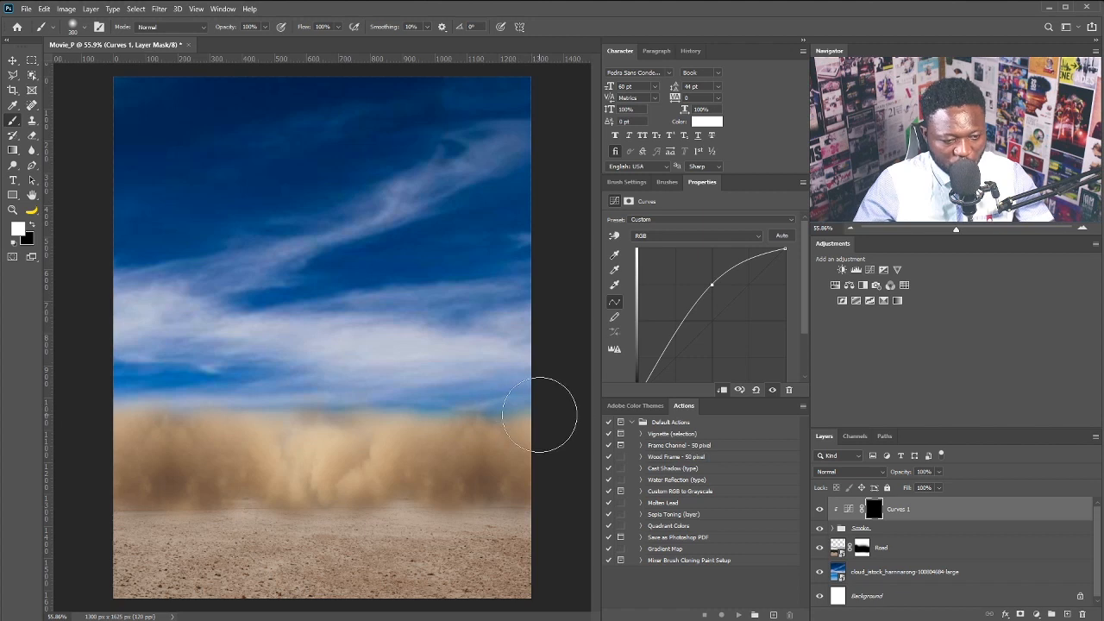
mouse_move(539, 415)
mouse_down()
mouse_move(435, 422)
mouse_move(98, 394)
mouse_up()
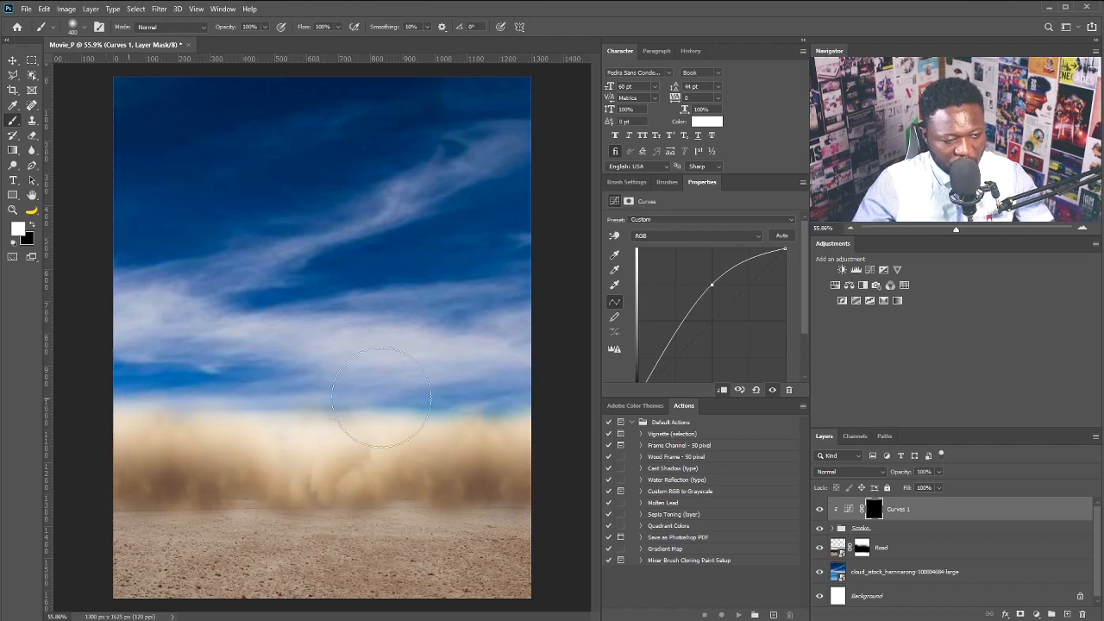
Add a second Curves adjustment with lowered midtones clipped above the Smoke group, and invert its mask to black
click(906, 527)
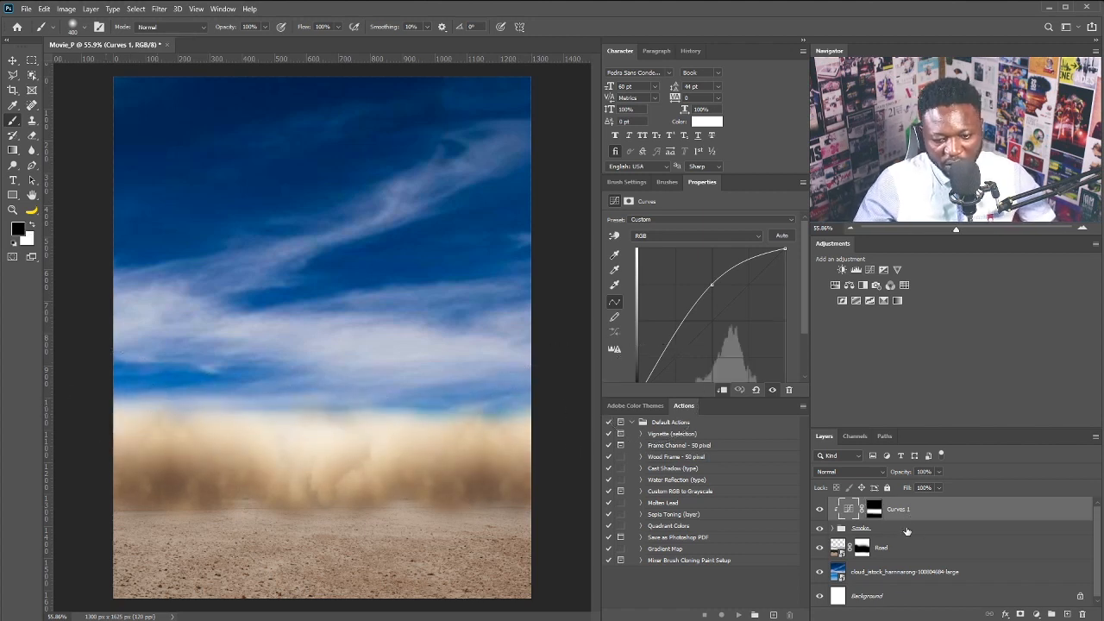
click(870, 270)
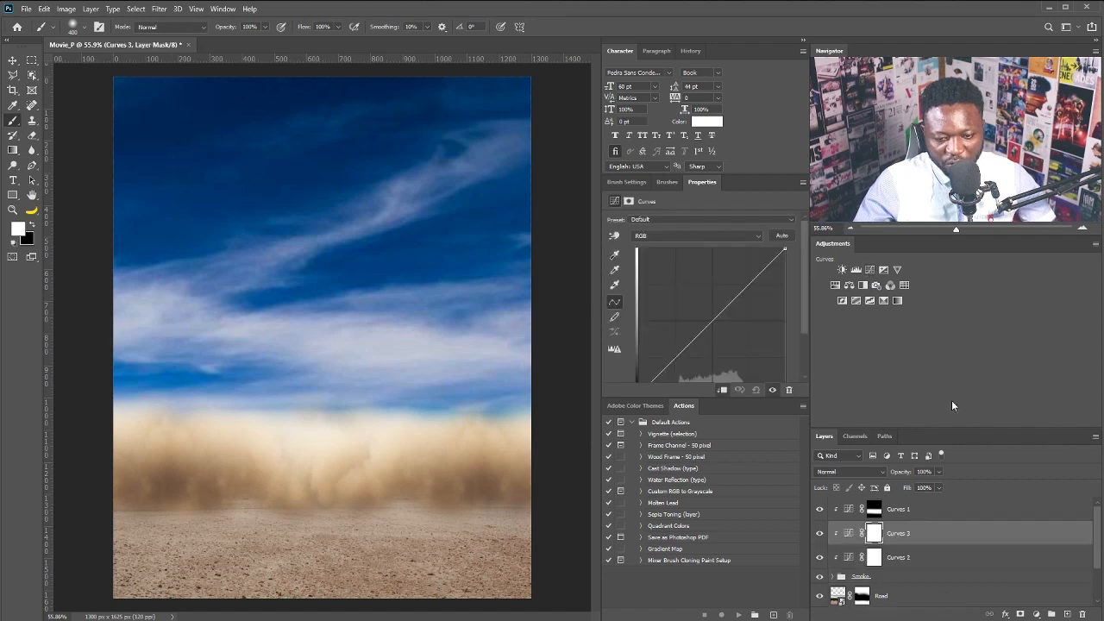
drag(724, 326, 715, 353)
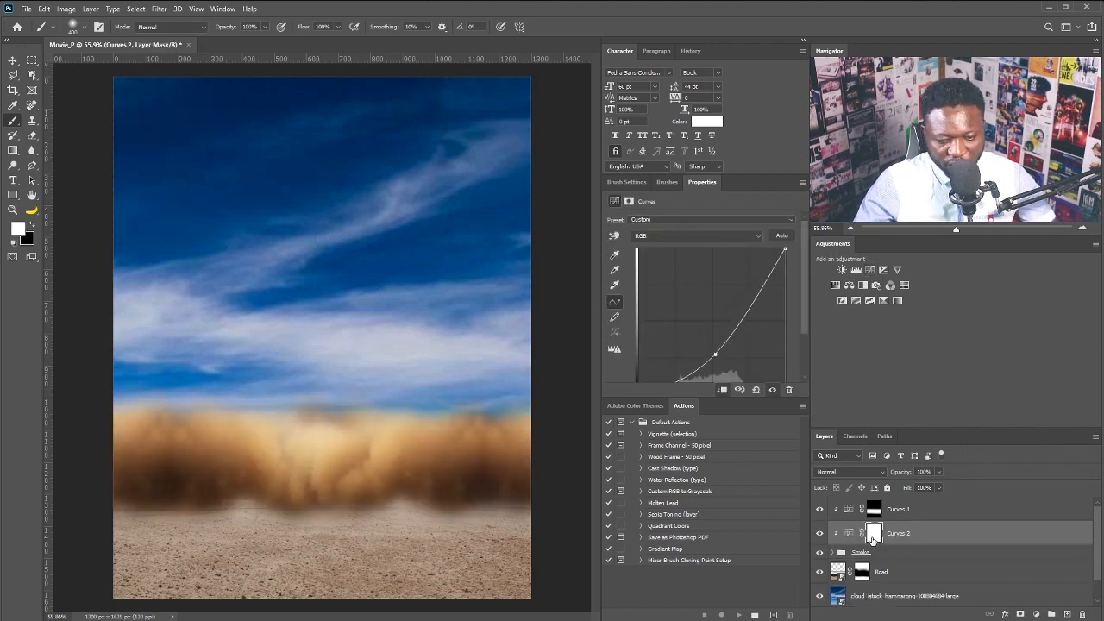
click(874, 535)
key(ctrl+i)
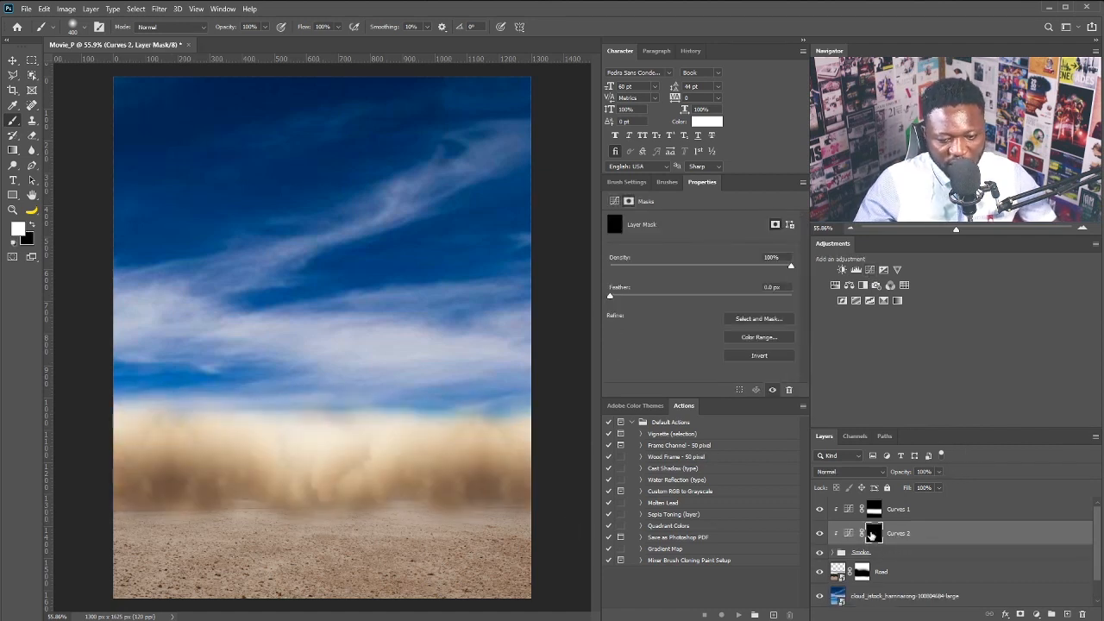
Paint white along the dust's lower edge on the Curves 2 mask, reducing the brush flow to 15%
key(bracketleft)
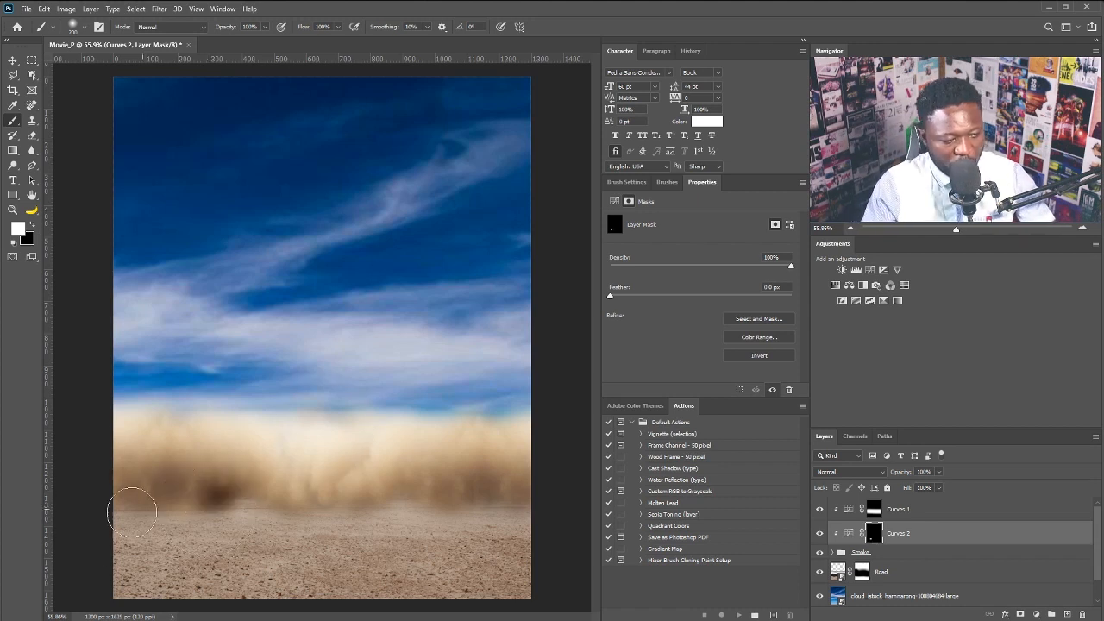
drag(130, 505, 538, 506)
drag(338, 27, 296, 41)
mouse_move(468, 502)
mouse_down()
mouse_move(379, 495)
mouse_move(146, 513)
mouse_move(367, 490)
mouse_up()
Paint black across the middle of the dust on the Curves 2 mask with a 175 px brush
key(x)
key(bracketleft)
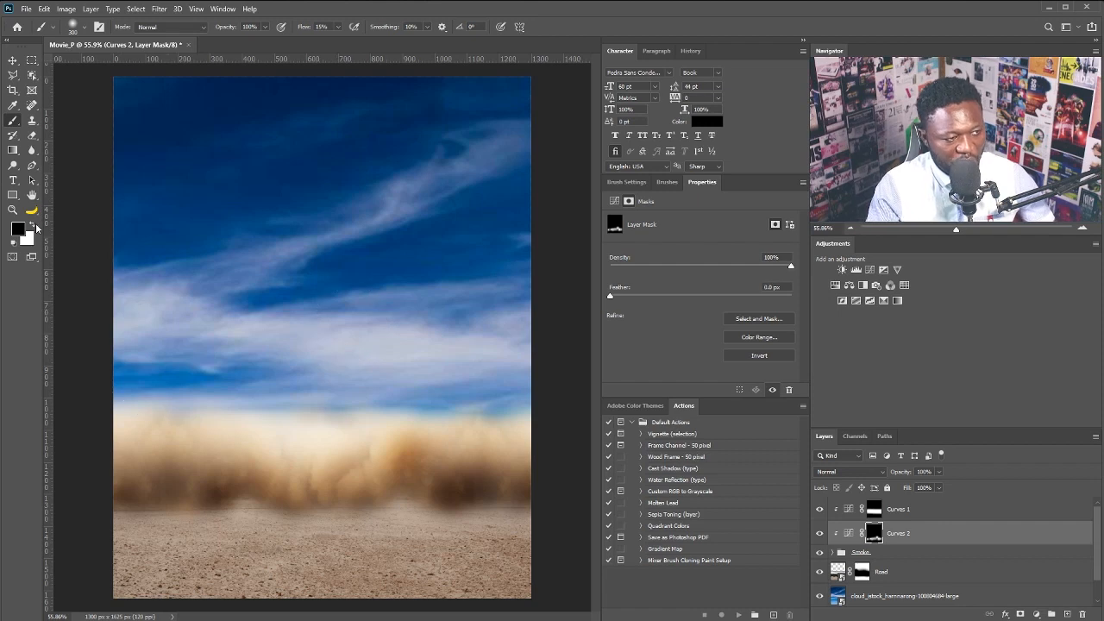
key(bracketleft)
key(bracketleft)
mouse_move(196, 457)
mouse_down()
mouse_move(207, 441)
mouse_move(467, 454)
mouse_move(528, 472)
mouse_up()
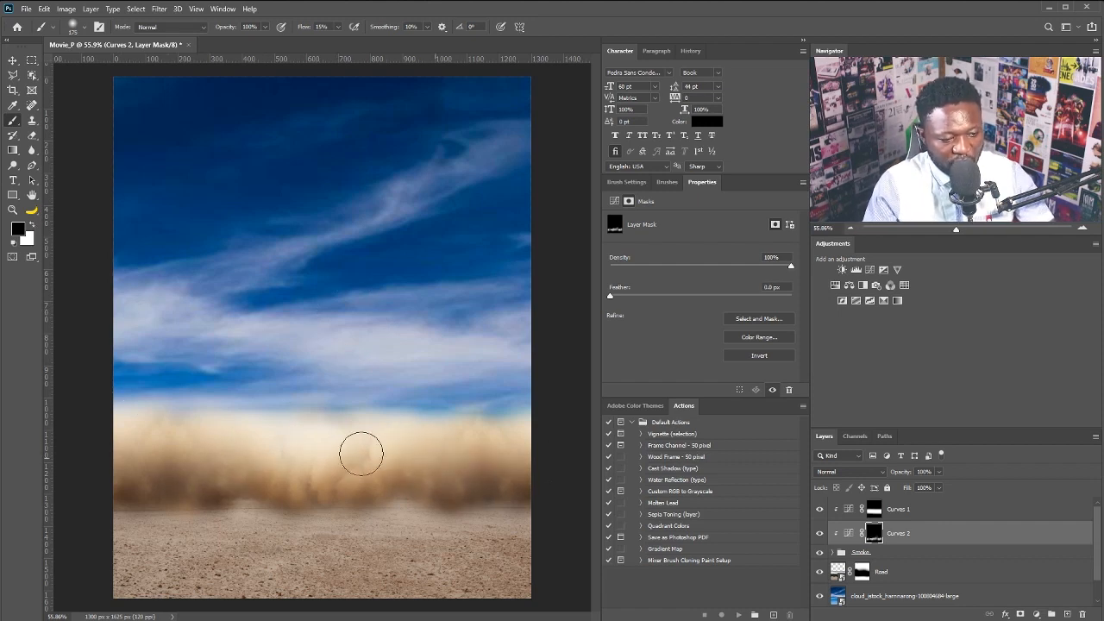
Refine the shading at the dust's base on the Curves 2 mask with small white and black strokes
key(bracketleft)
key(bracketleft)
key(bracketleft)
key(bracketleft)
key(bracketleft)
key(x)
mouse_move(420, 501)
mouse_down()
mouse_move(221, 511)
mouse_move(428, 512)
mouse_move(125, 498)
mouse_up()
key(x)
drag(385, 488, 514, 500)
drag(395, 431, 376, 435)
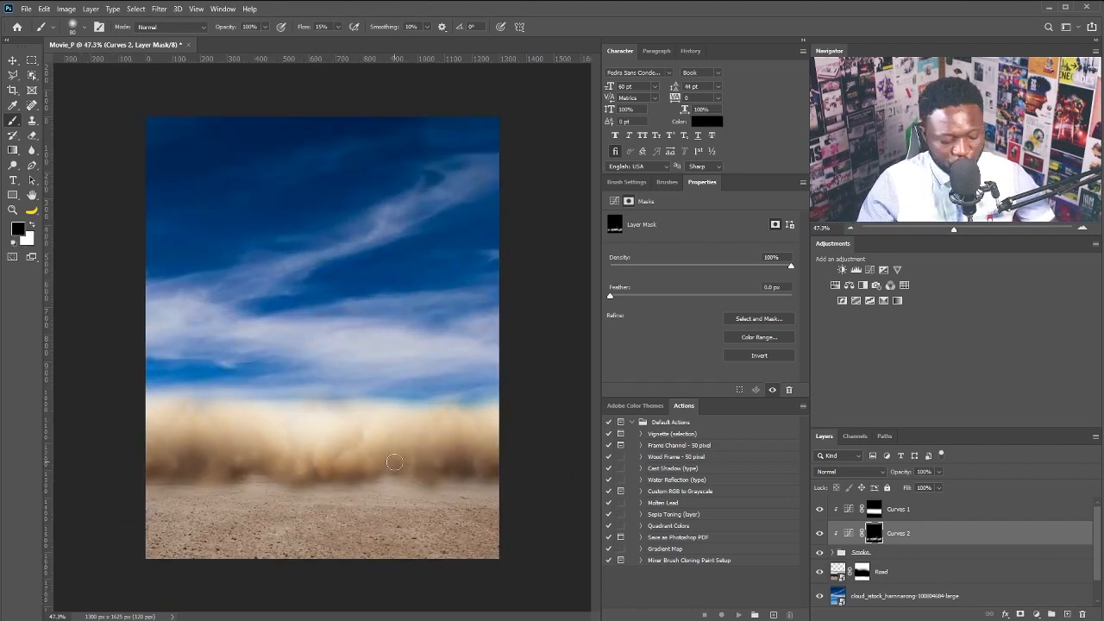
Duplicate the Smoke_1 copy 2 layer and move the duplicate out of the Smoke group, above Curves 1
key(v)
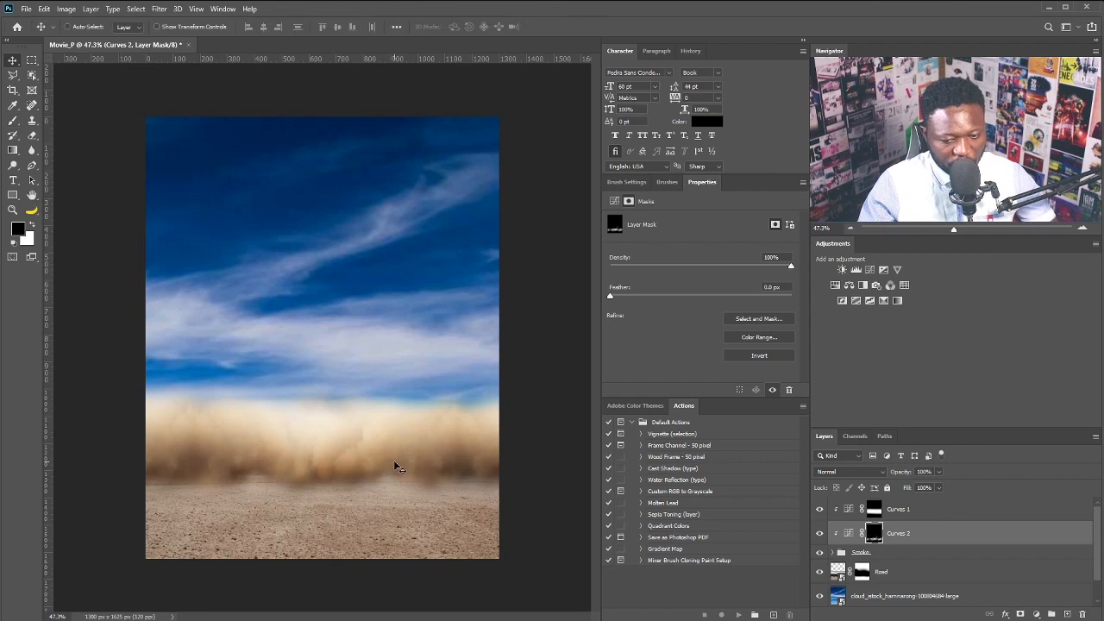
click(833, 553)
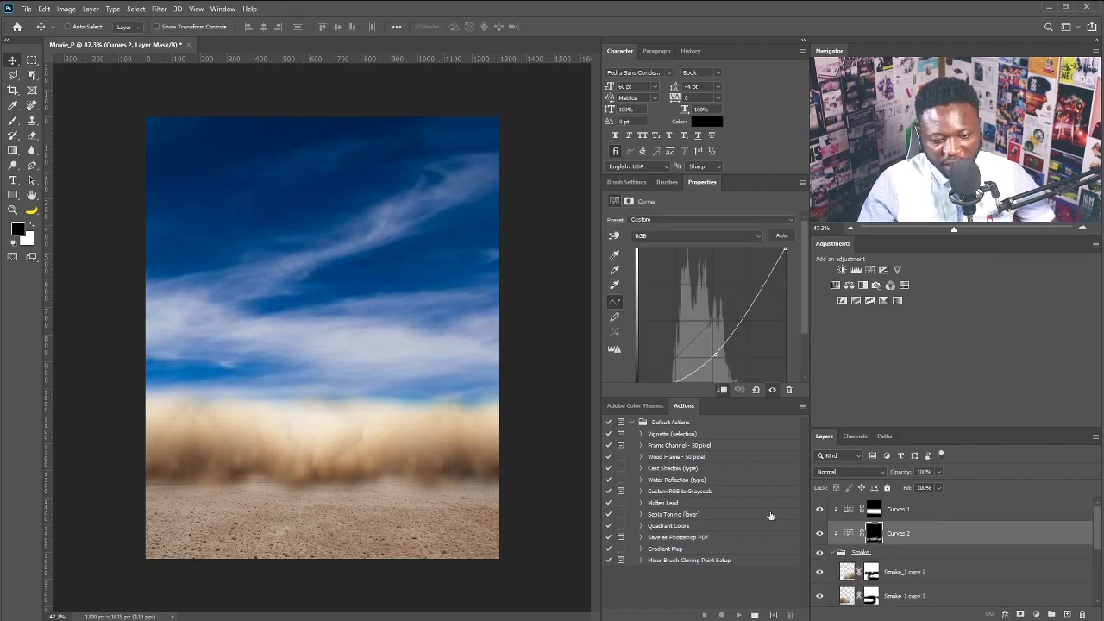
drag(921, 574, 1069, 614)
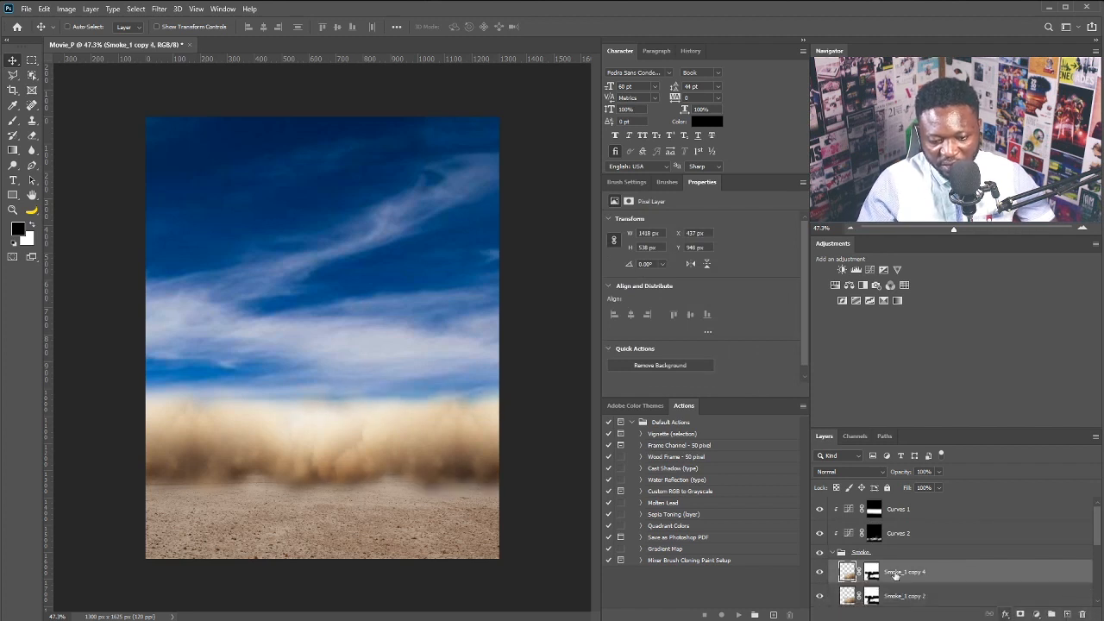
drag(935, 571, 933, 503)
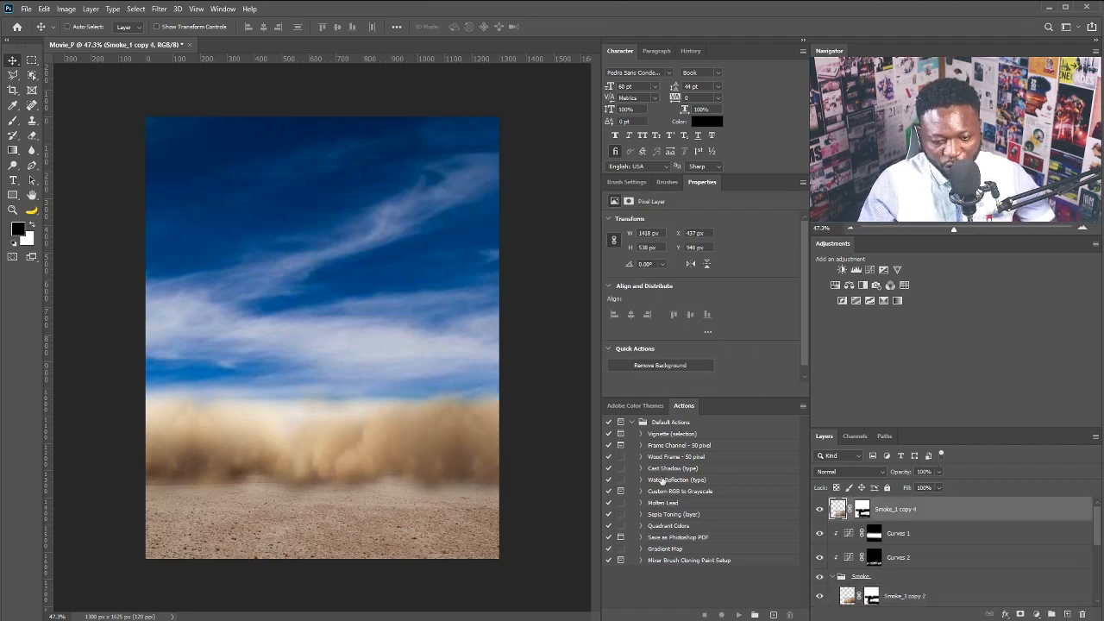
Move the Smoke_1 copy 4 dust up into the sky and rotate it 90° into a vertical column
key(ctrl+t)
drag(449, 466, 424, 385)
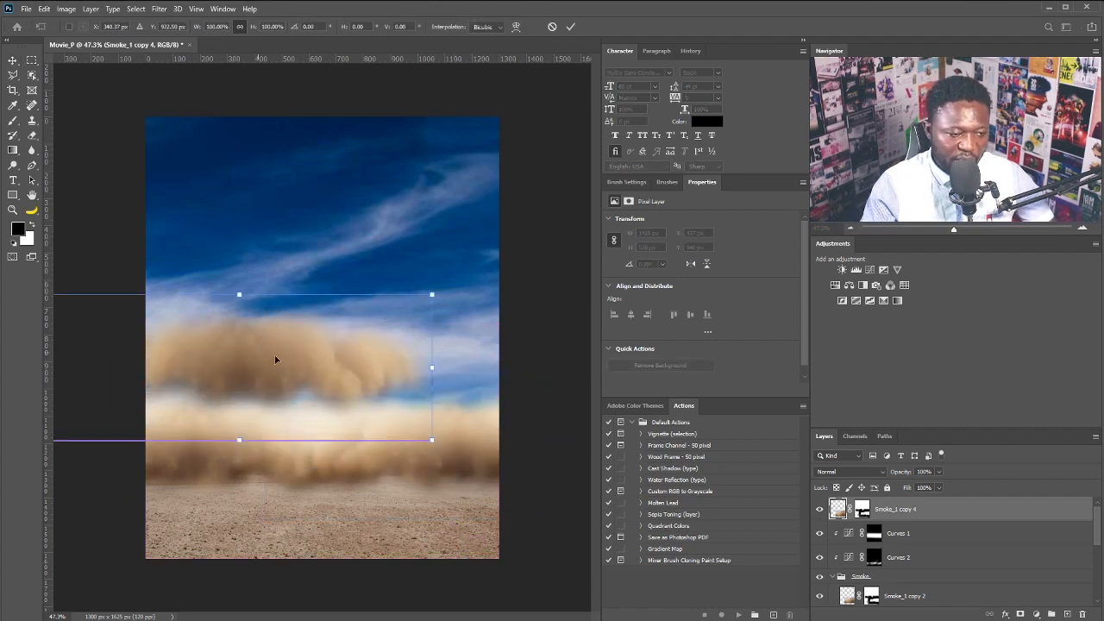
drag(446, 296, 450, 295)
drag(271, 522, 298, 510)
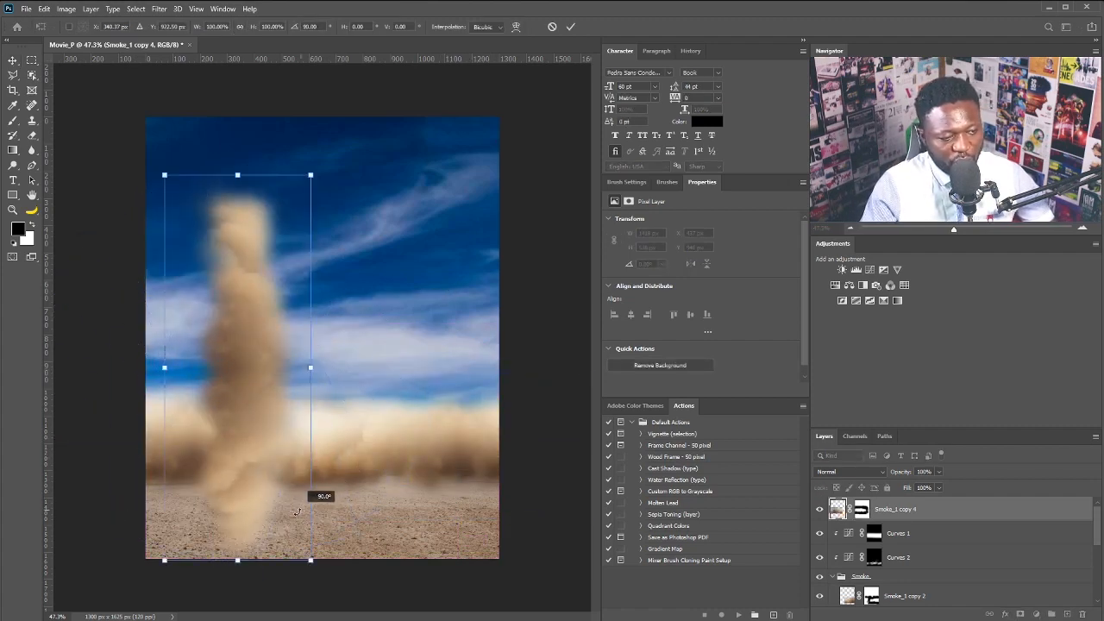
key(Return)
Enlarge the vertical dust column beyond the canvas height and position it over the canvas's left side
key(ctrl+t)
drag(311, 175, 618, 25)
drag(237, 345, 145, 361)
key(Return)
key(ctrl+t)
key(ctrl+0)
drag(290, 170, 353, 79)
drag(288, 267, 295, 330)
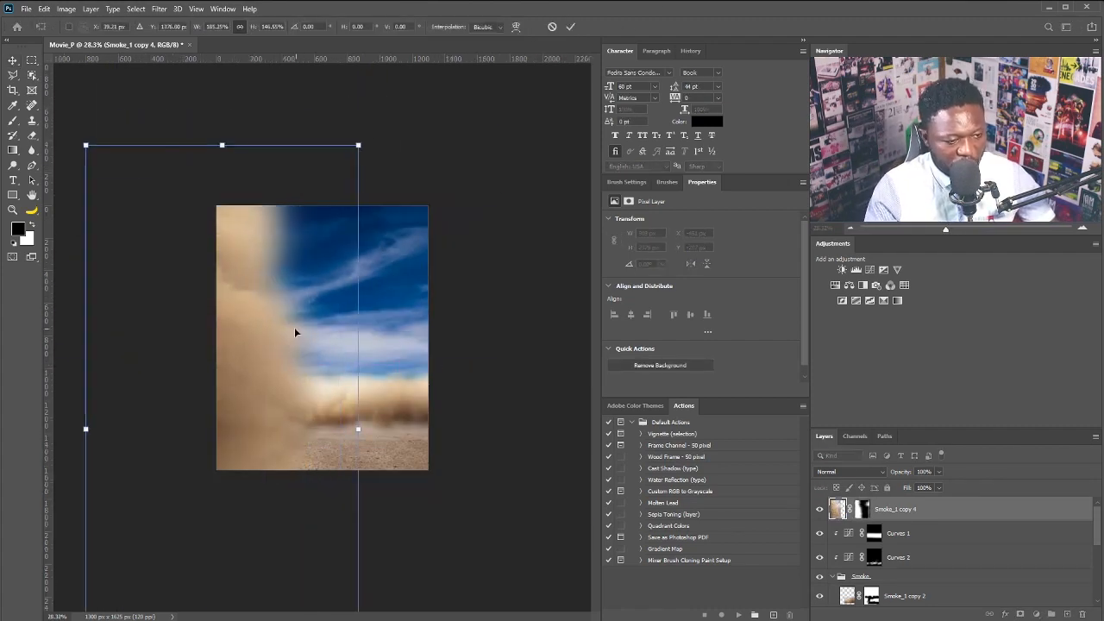
key(Return)
key(ctrl+0)
scroll(512, 355, down, 5)
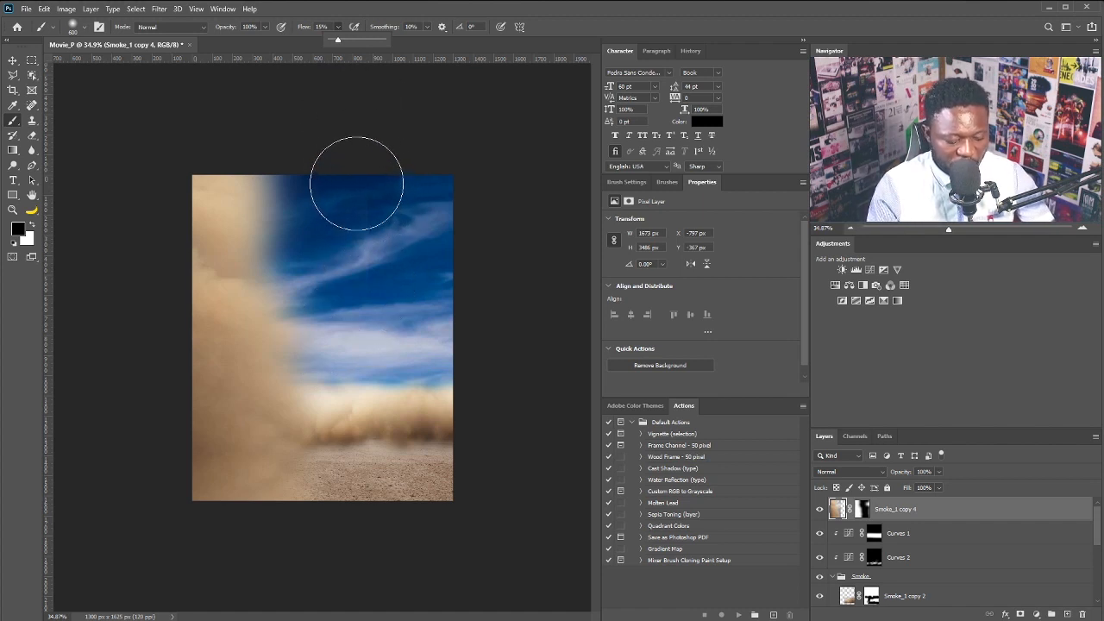
Paint black on the Smoke_1 copy 4 mask with a 400 px soft brush, finishing at 21% flow, to thin the dust column's right edge
key(bracketleft)
key(bracketleft)
key(bracketleft)
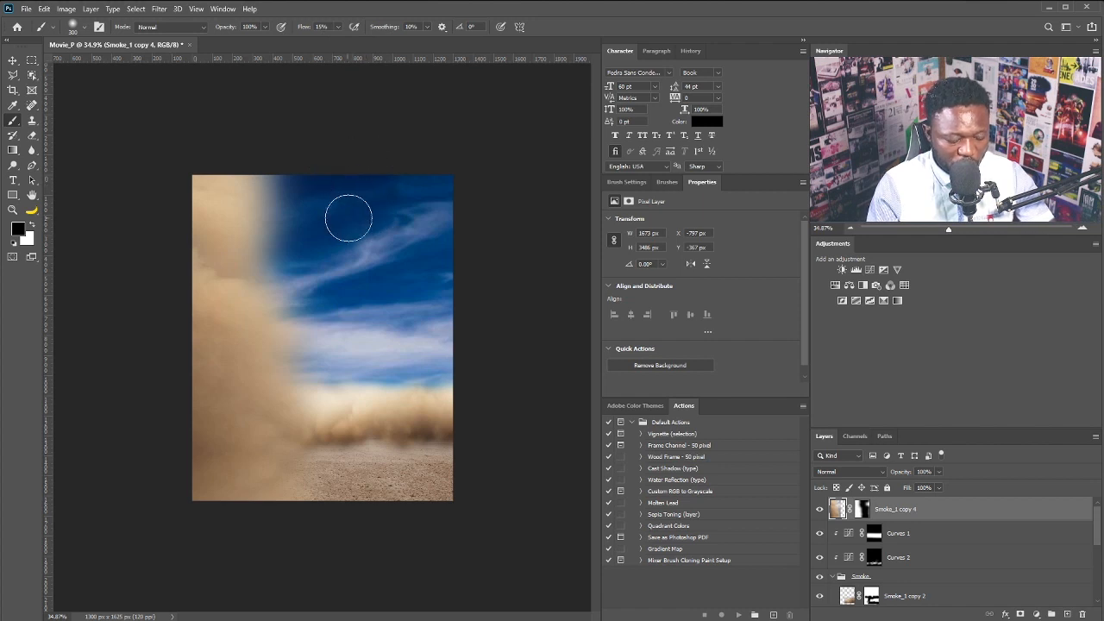
key(bracketright)
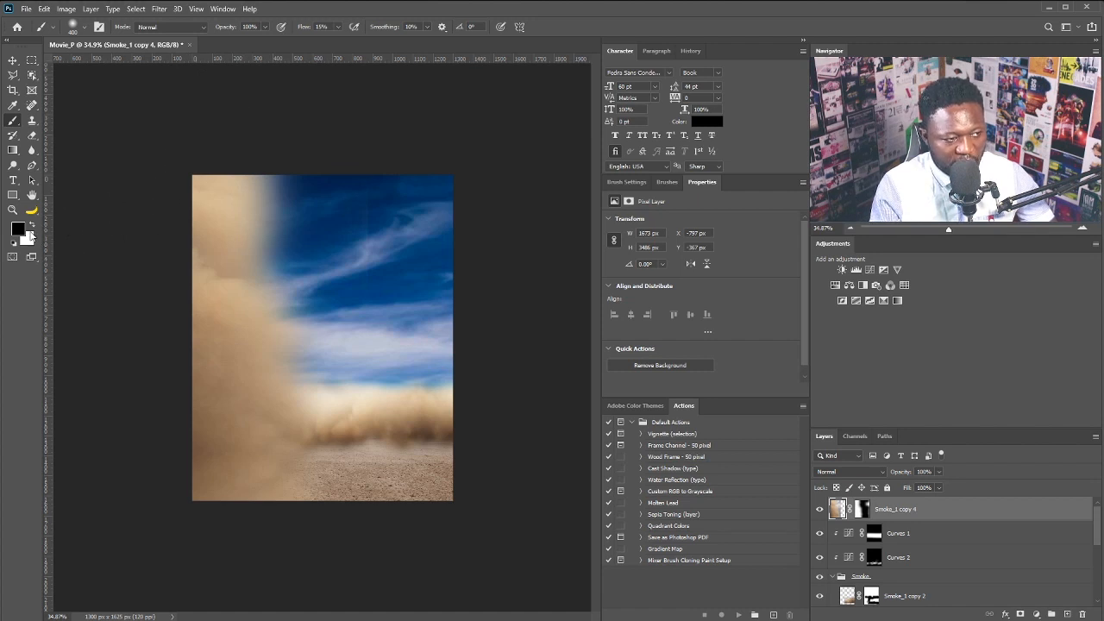
click(338, 28)
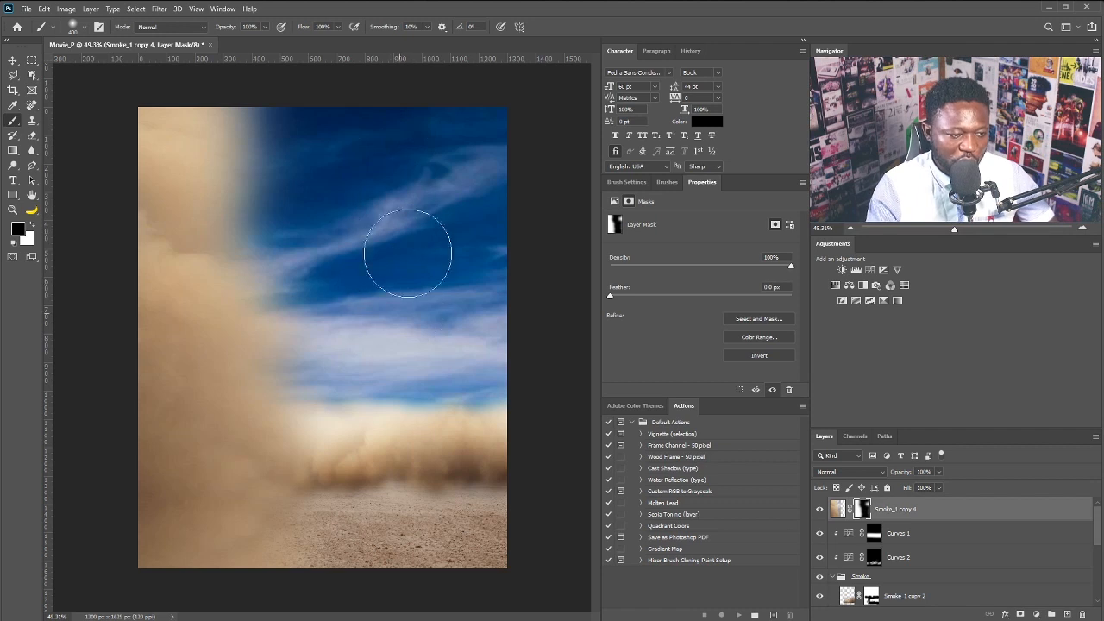
mouse_move(335, 319)
mouse_down()
mouse_move(288, 316)
mouse_move(252, 164)
mouse_up()
click(337, 28)
drag(337, 40, 296, 40)
mouse_move(266, 205)
mouse_down()
mouse_move(229, 244)
mouse_move(267, 533)
mouse_up()
Delete the Curves 2 adjustment layer
key(v)
click(899, 557)
key(Delete)
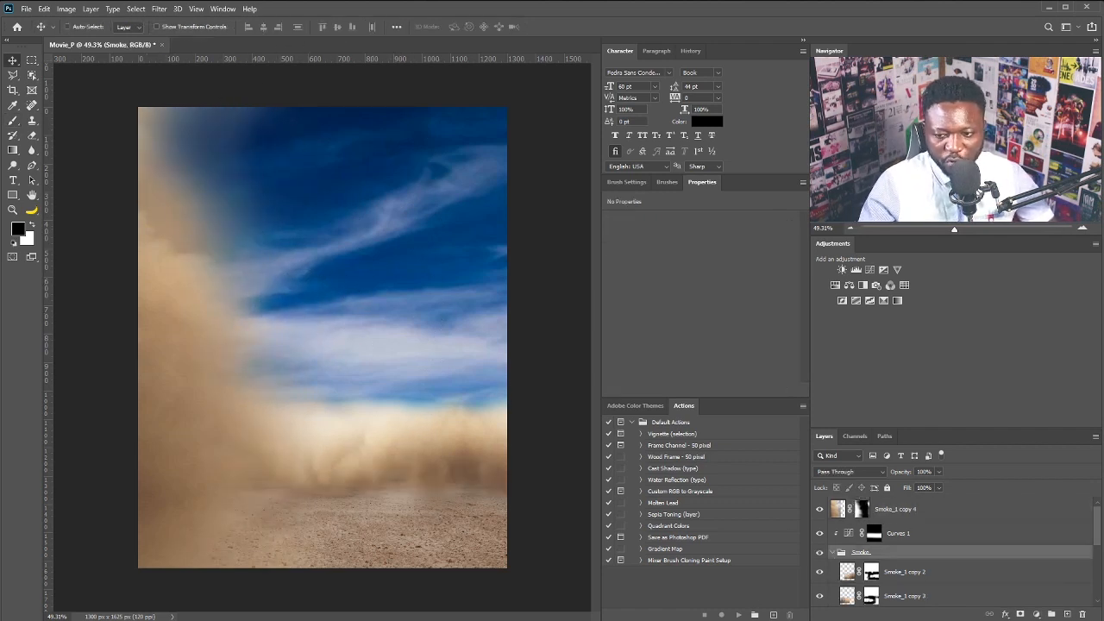
Place the DeLorean car image above Smoke_1 copy 4, scale it to about 13%, and position it on the sandy ground
click(970, 511)
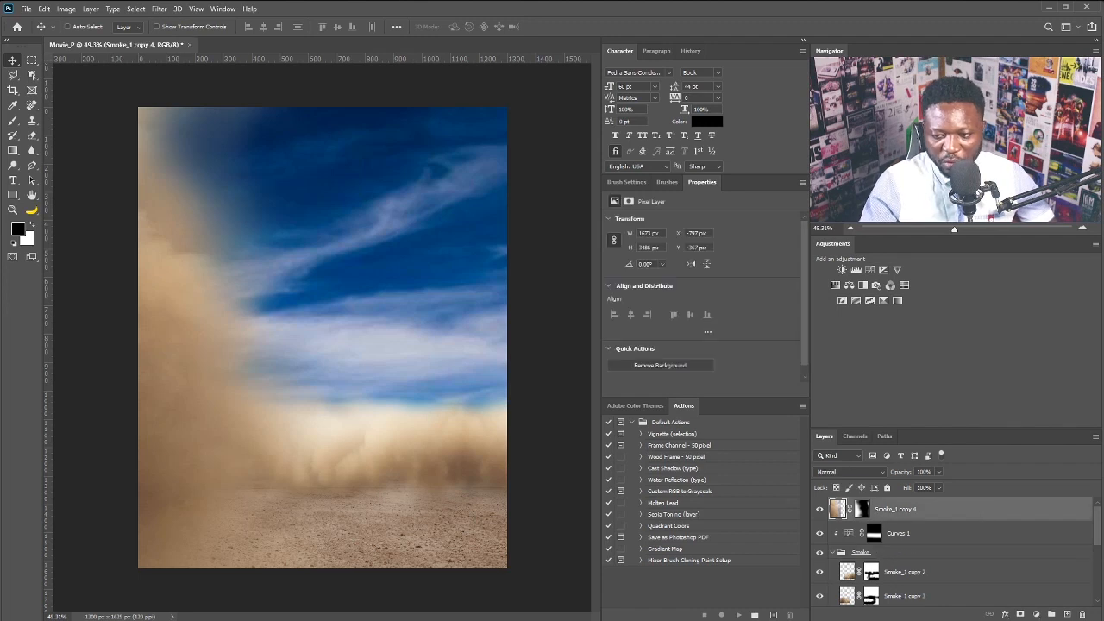
drag(597, 475, 463, 483)
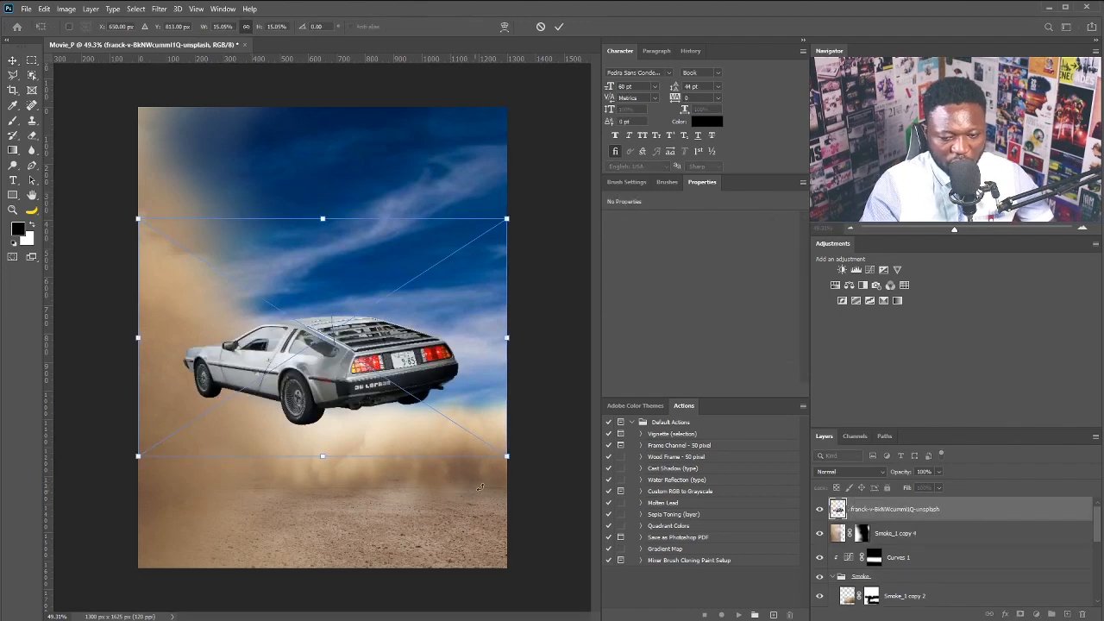
drag(388, 343, 414, 410)
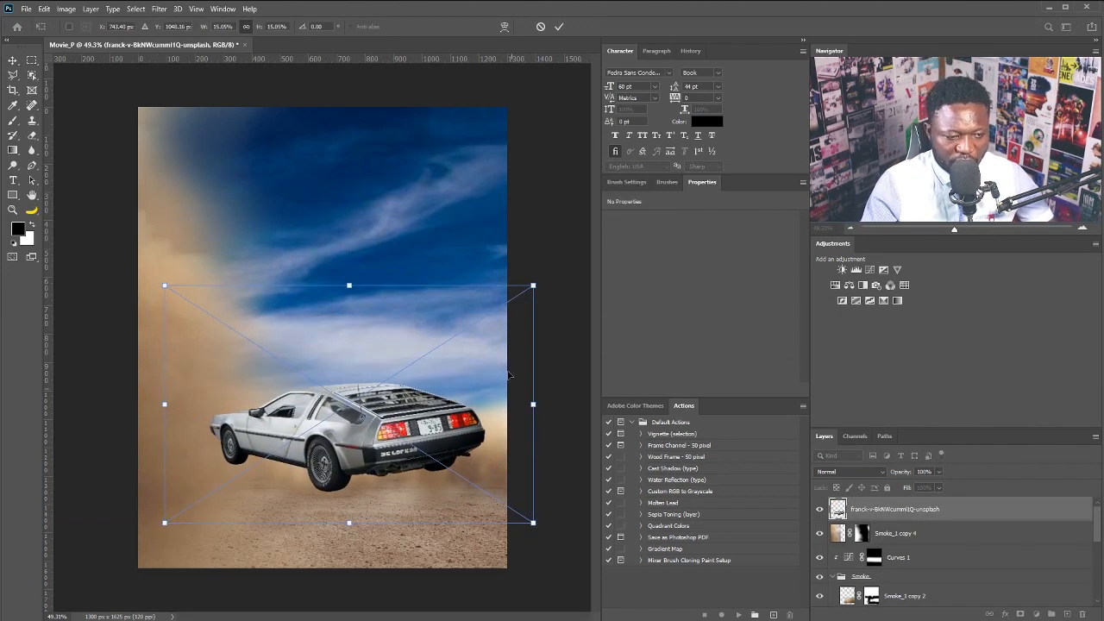
drag(537, 292, 507, 302)
drag(375, 443, 372, 515)
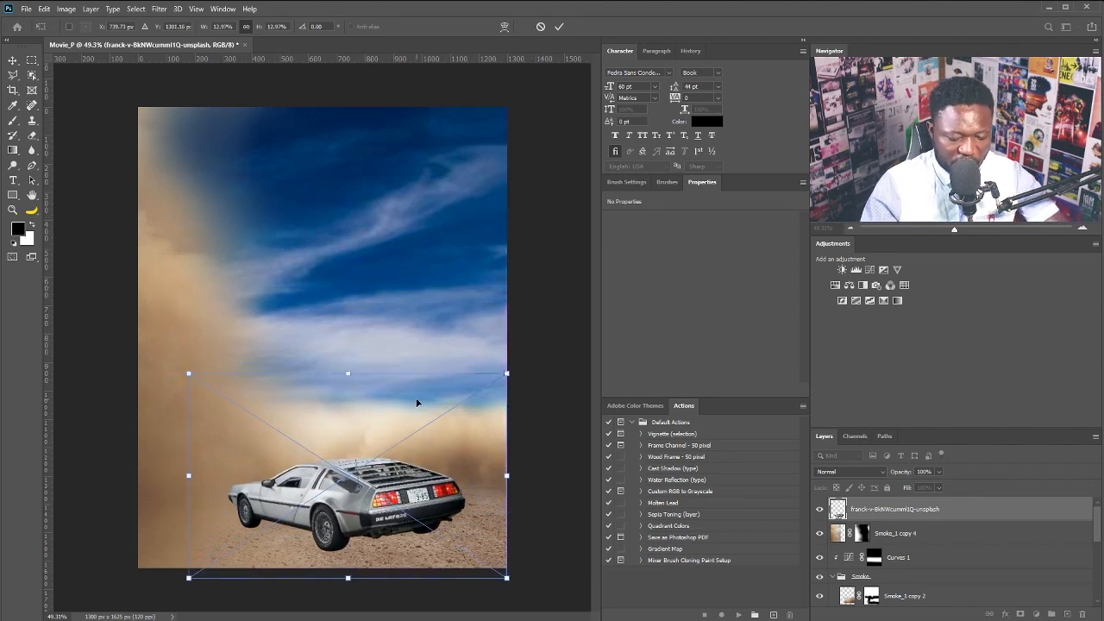
key(Return)
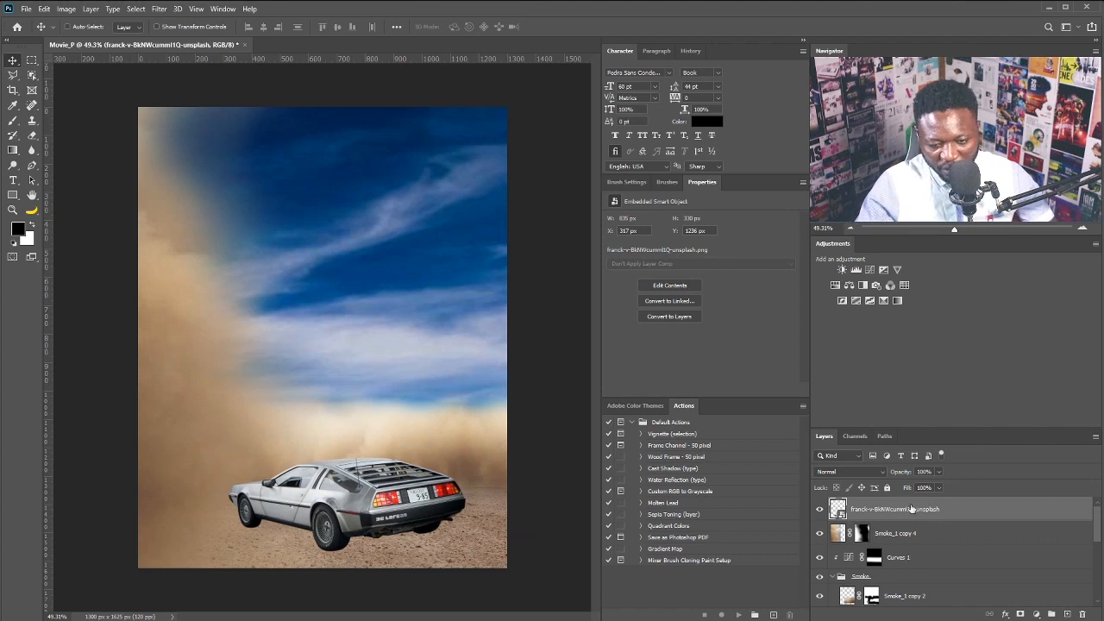
Move the car layer below Smoke_1 copy 4 and shift the car slightly left into the dust
drag(911, 509, 917, 539)
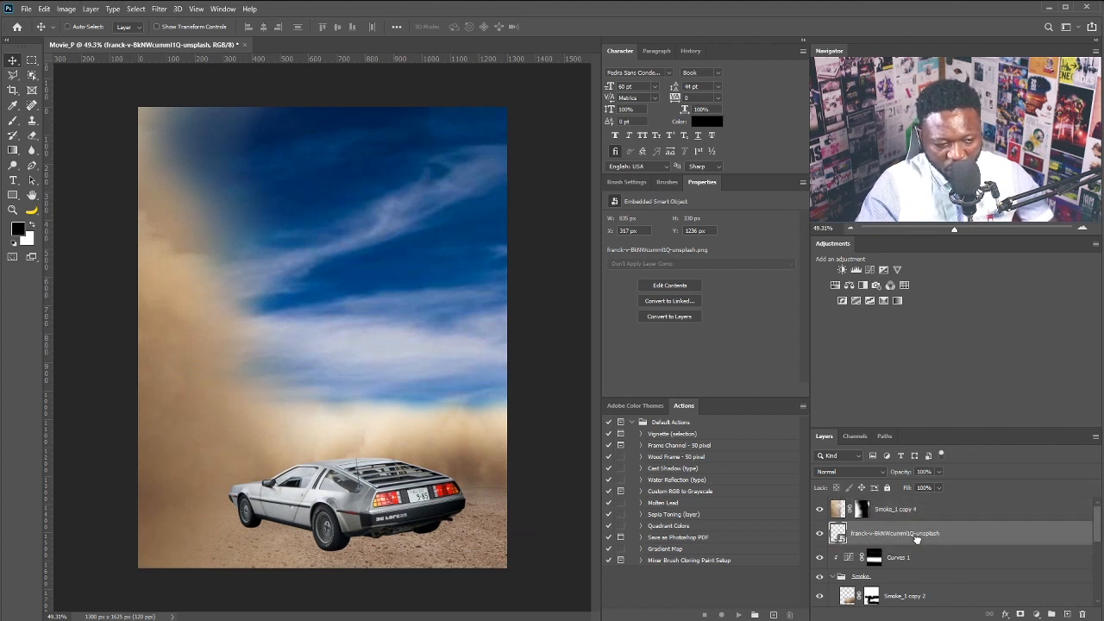
drag(395, 503, 384, 505)
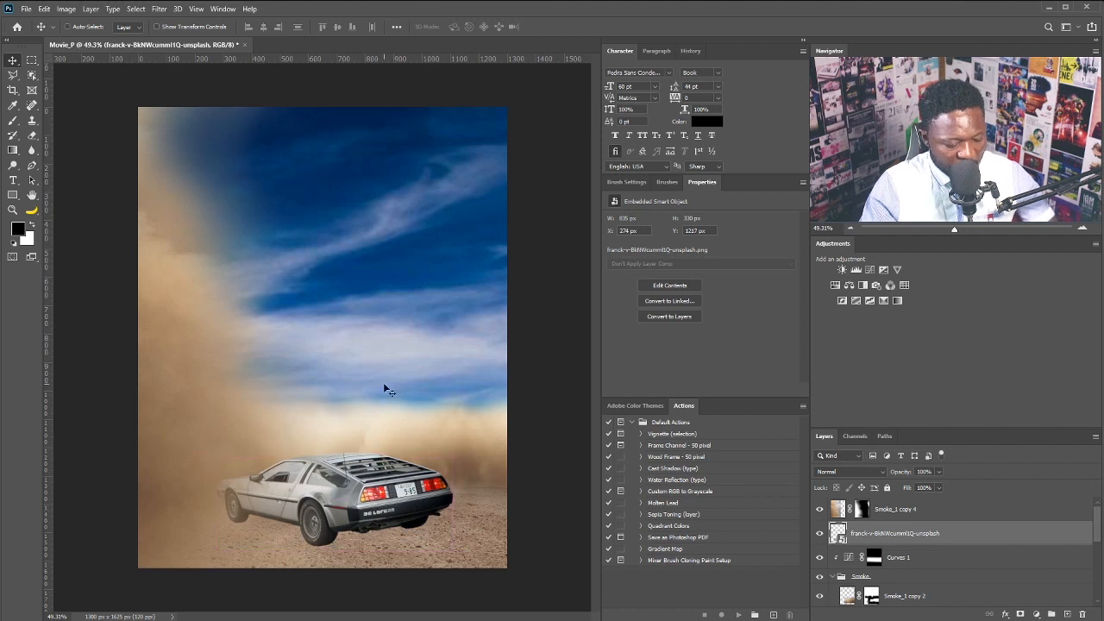
Skew the car's right side slightly downward, rotate the car slightly clockwise, and reposition it on the ground
key(ctrl)
key(ctrl+t)
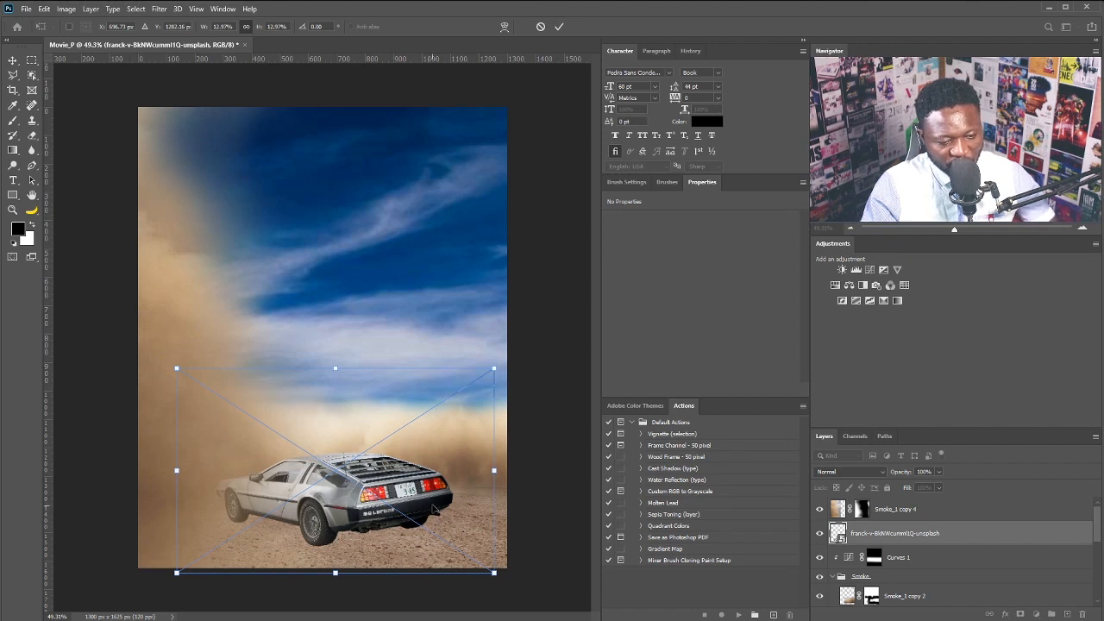
right_click(437, 454)
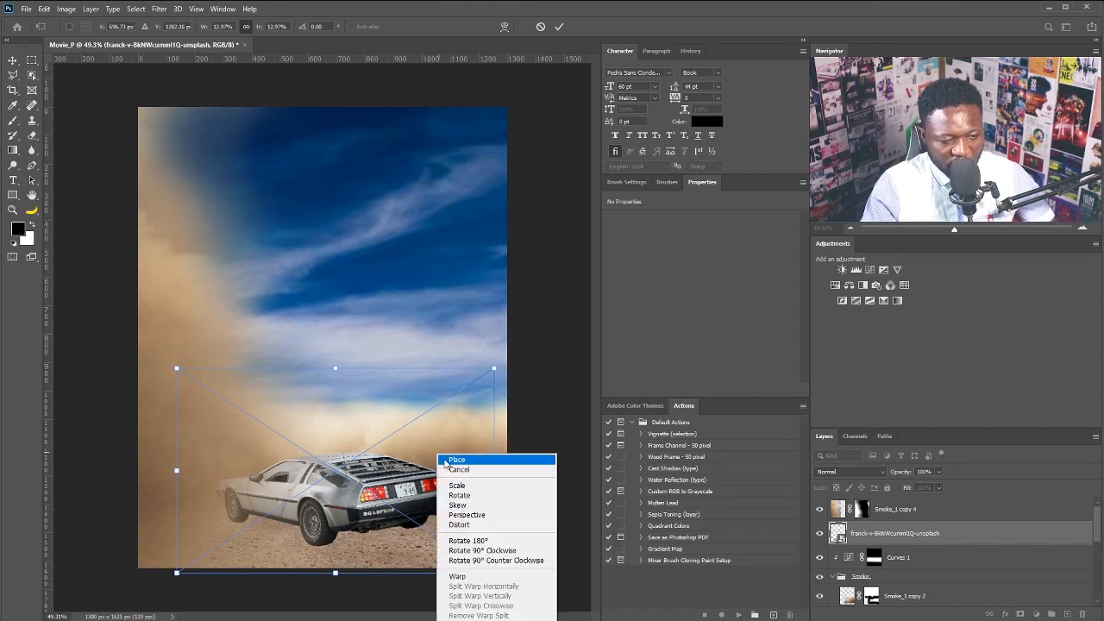
click(471, 506)
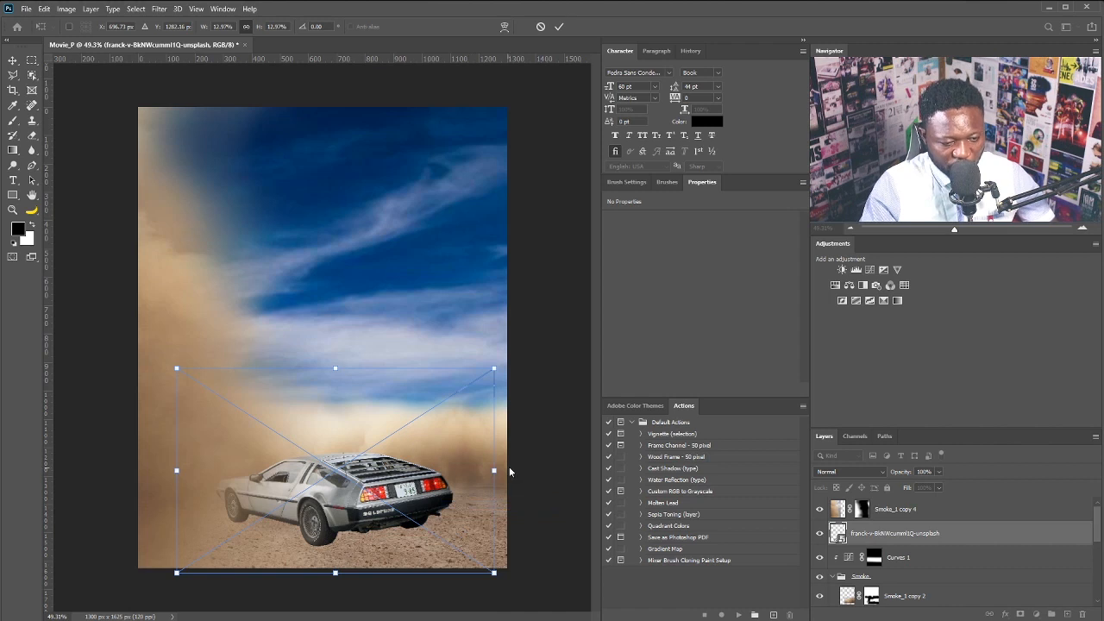
drag(495, 469, 494, 484)
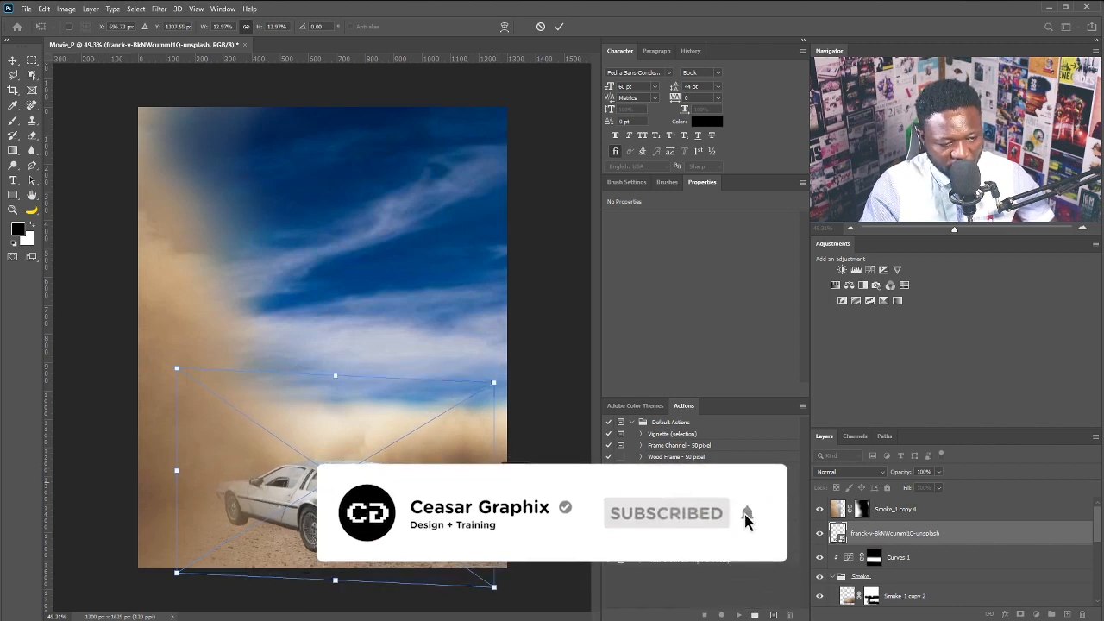
right_click(470, 416)
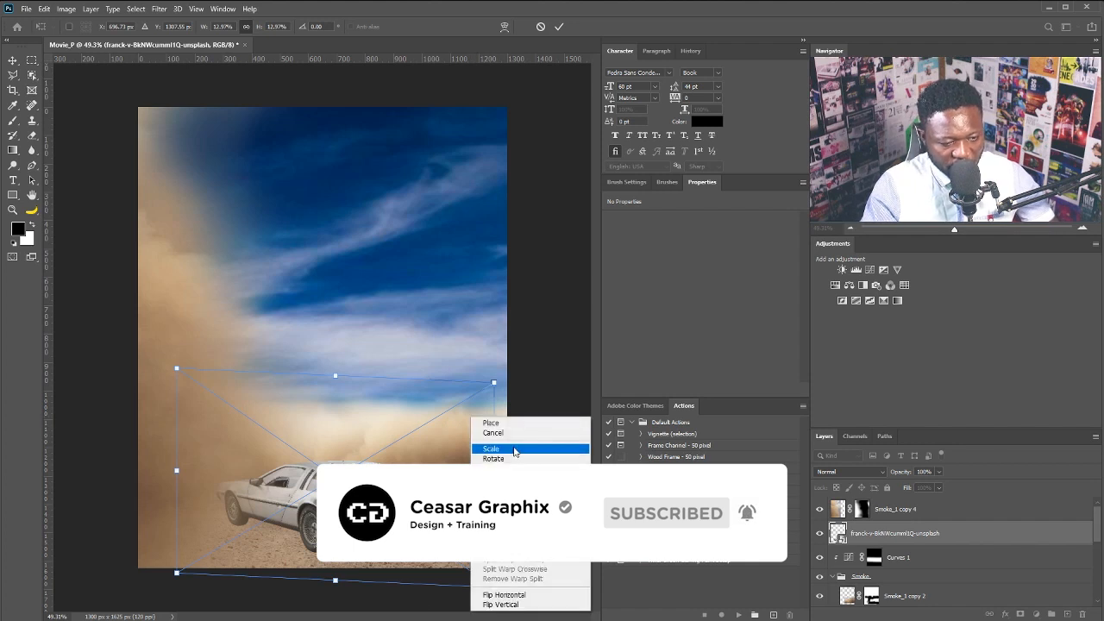
right_click(429, 463)
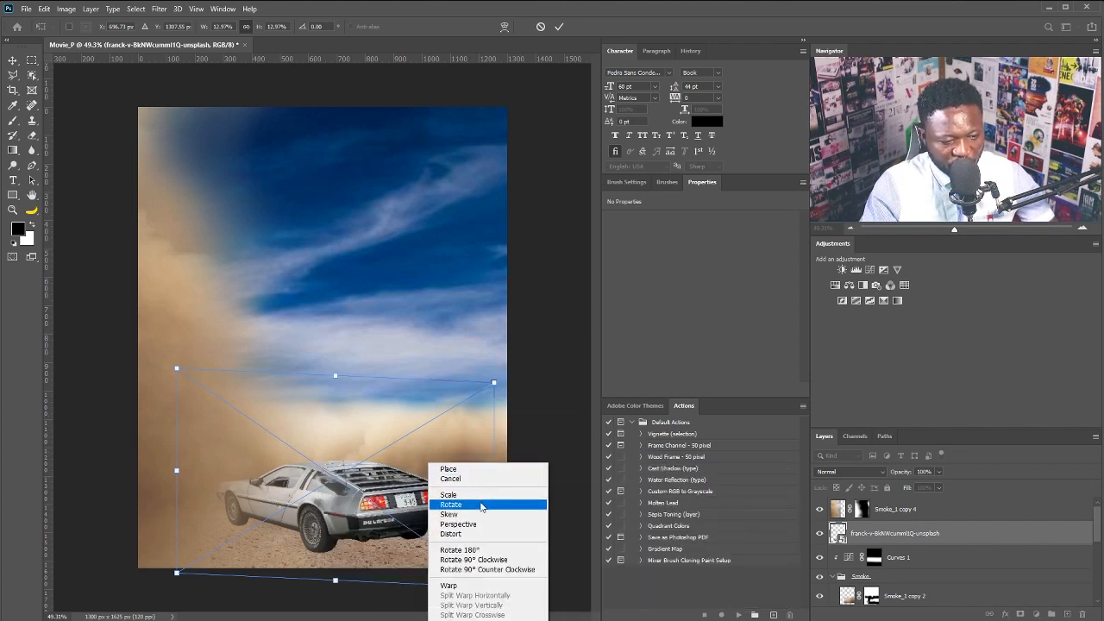
click(482, 506)
drag(498, 377, 503, 388)
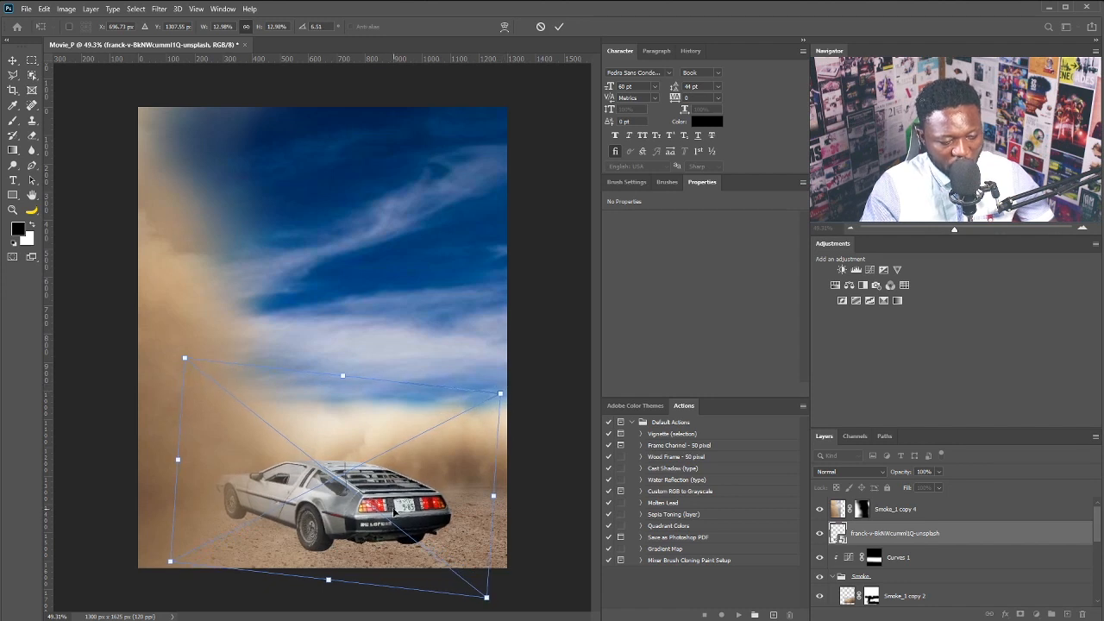
mouse_move(394, 511)
mouse_down()
mouse_move(408, 504)
mouse_move(390, 499)
mouse_up()
key(Return)
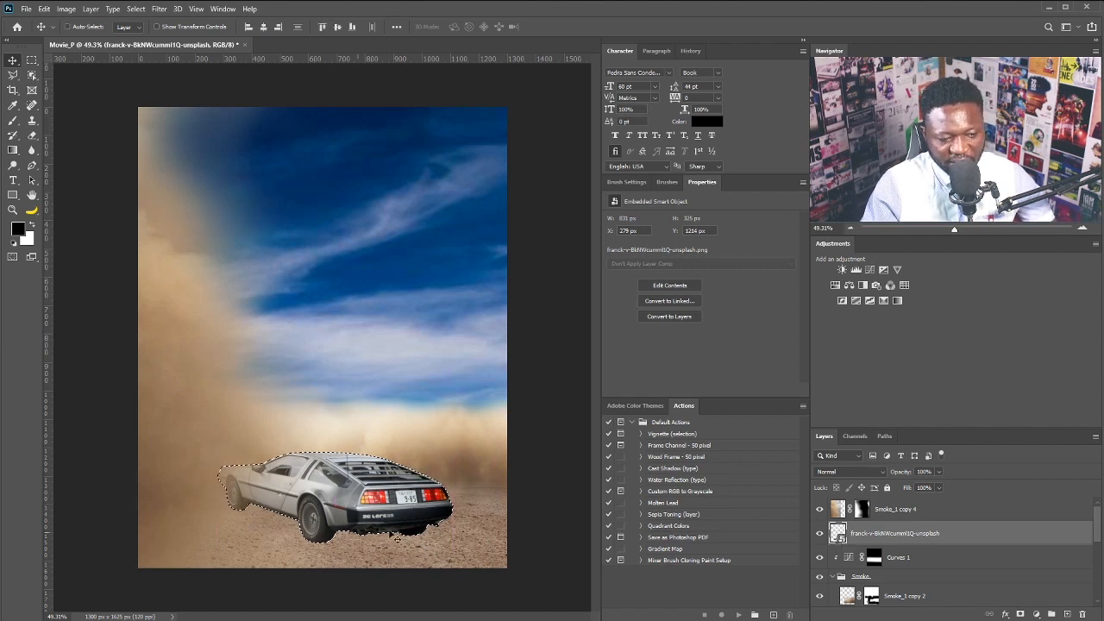
Rename the car's layer as Car
double_click(897, 534)
text(Car)
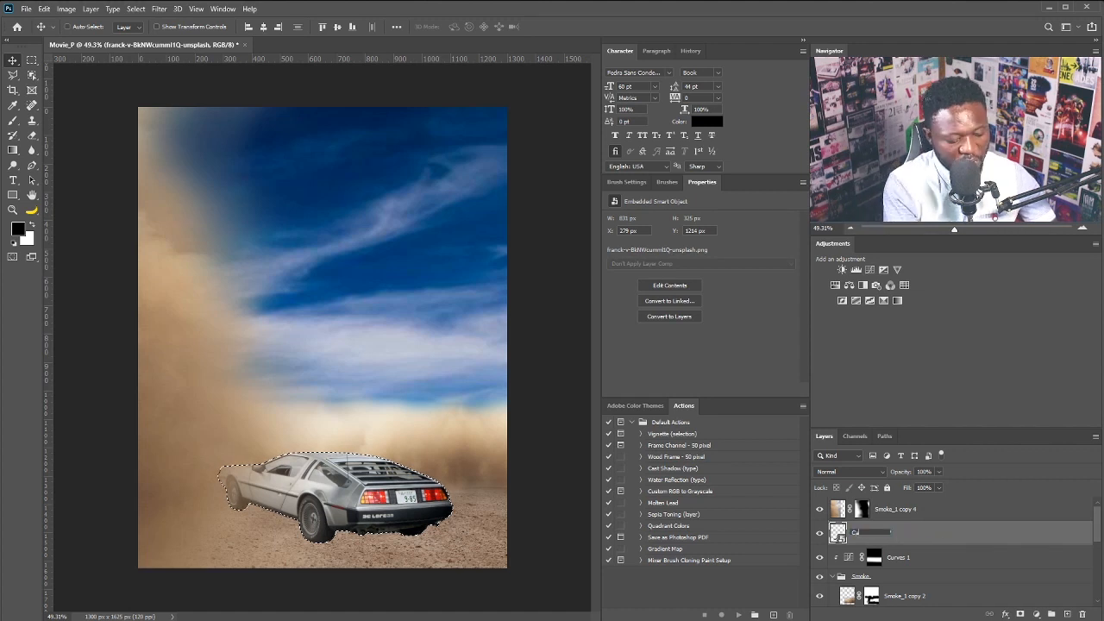
key(Return)
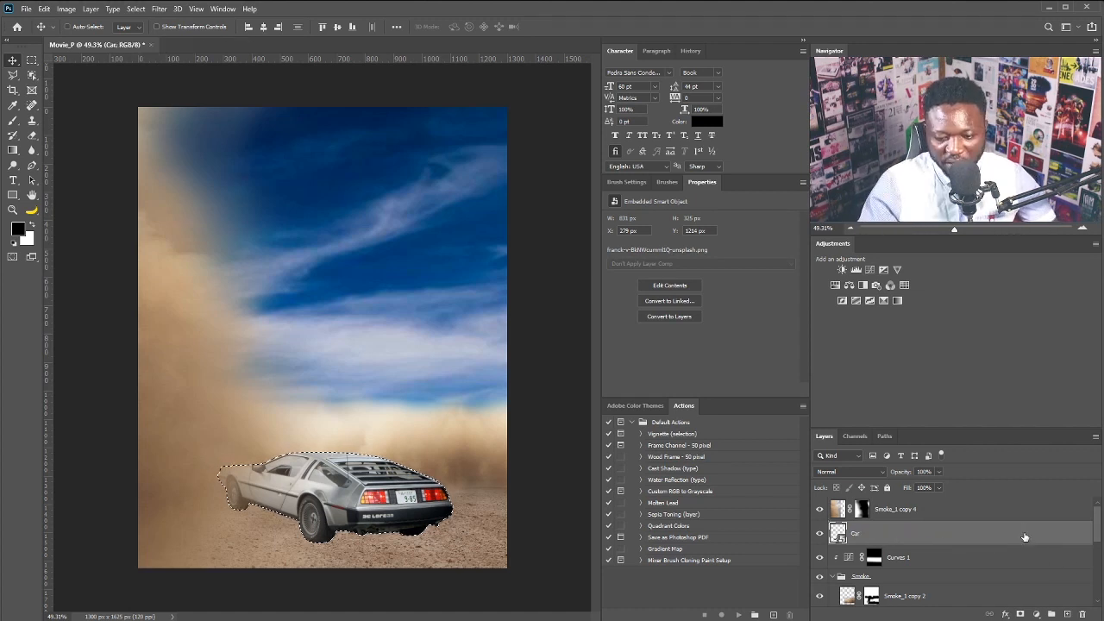
Create a Shadow_Car layer between Car and Curves 1, fill the car-shaped selection with black, and deselect
click(940, 559)
alt+click(1068, 614)
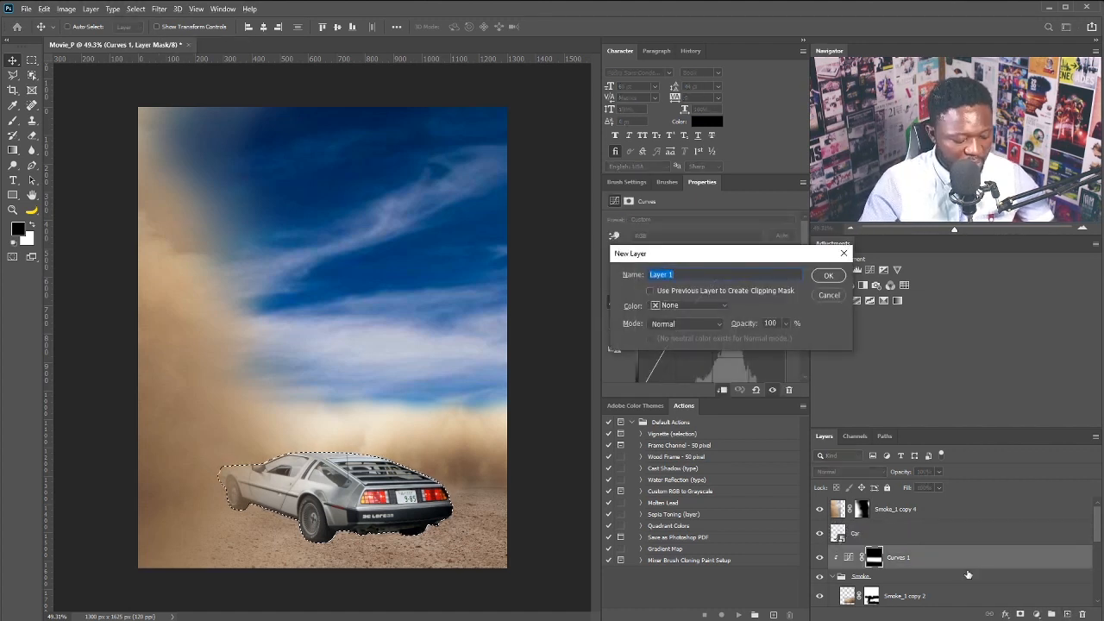
text(Shadow_Car)
key(Return)
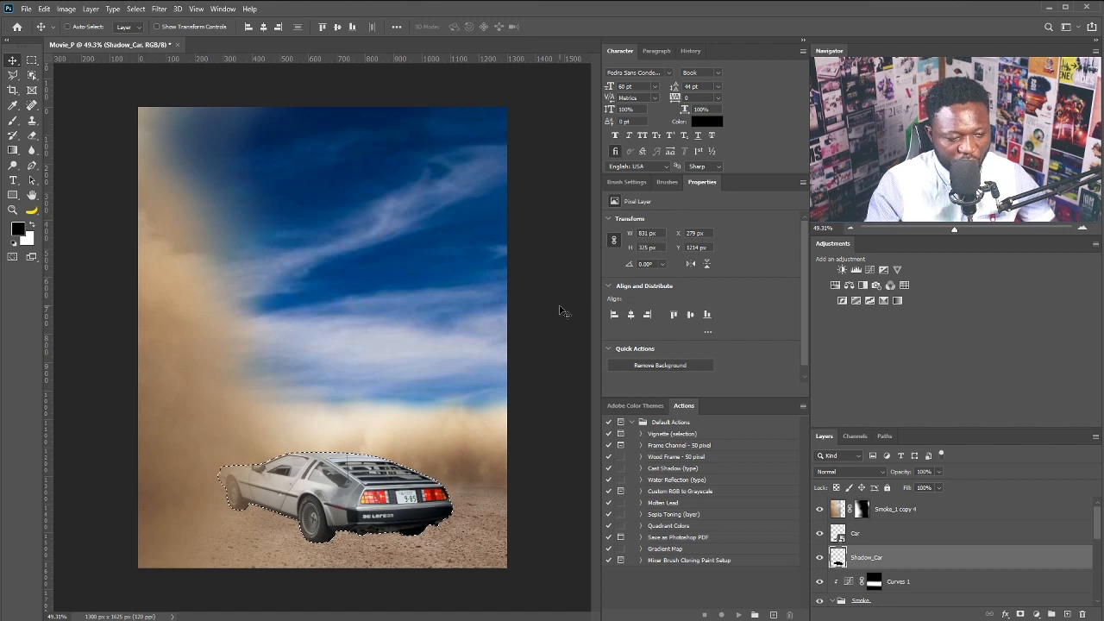
key(ctrl)
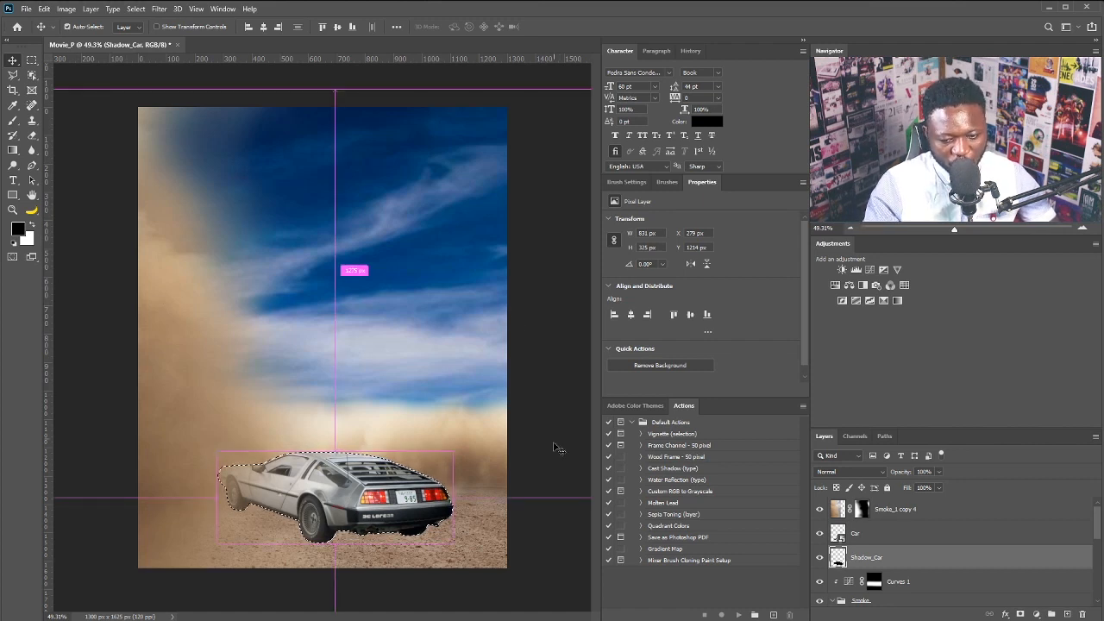
key(ctrl+d)
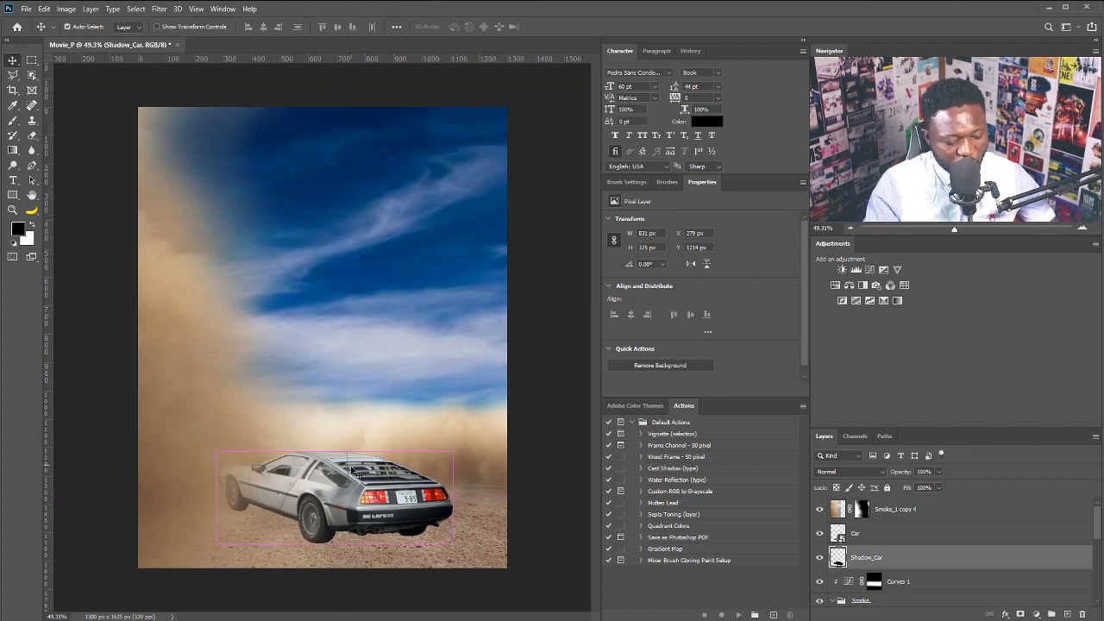
Flatten the car shadow to about 40% height and tilt it about 4.4° to follow the car's underside
key(ctrl+t)
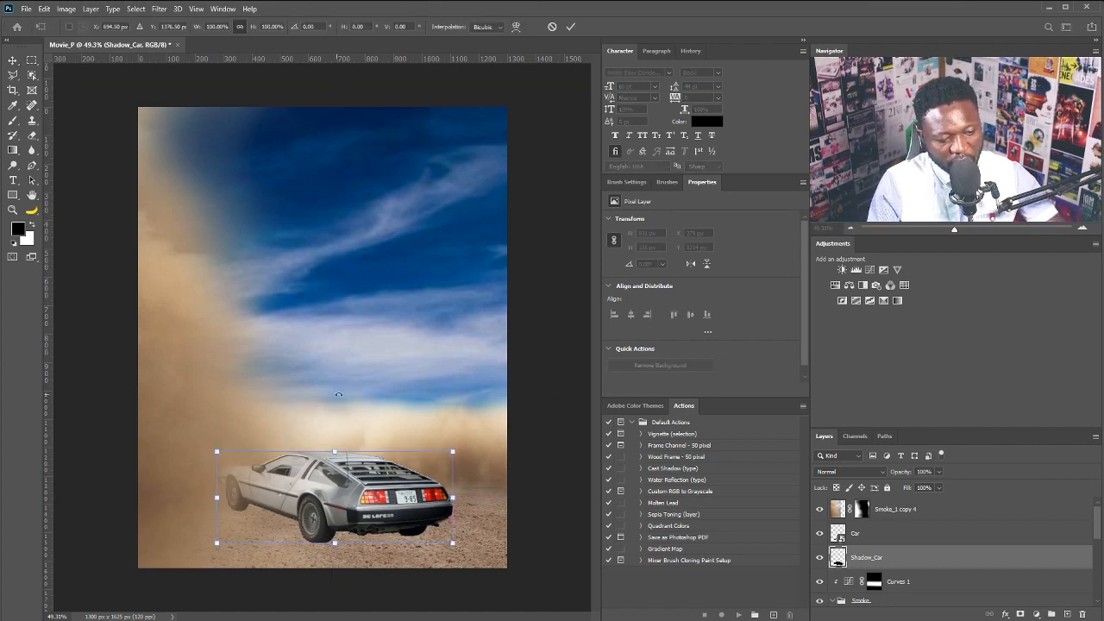
right_click(401, 494)
click(423, 495)
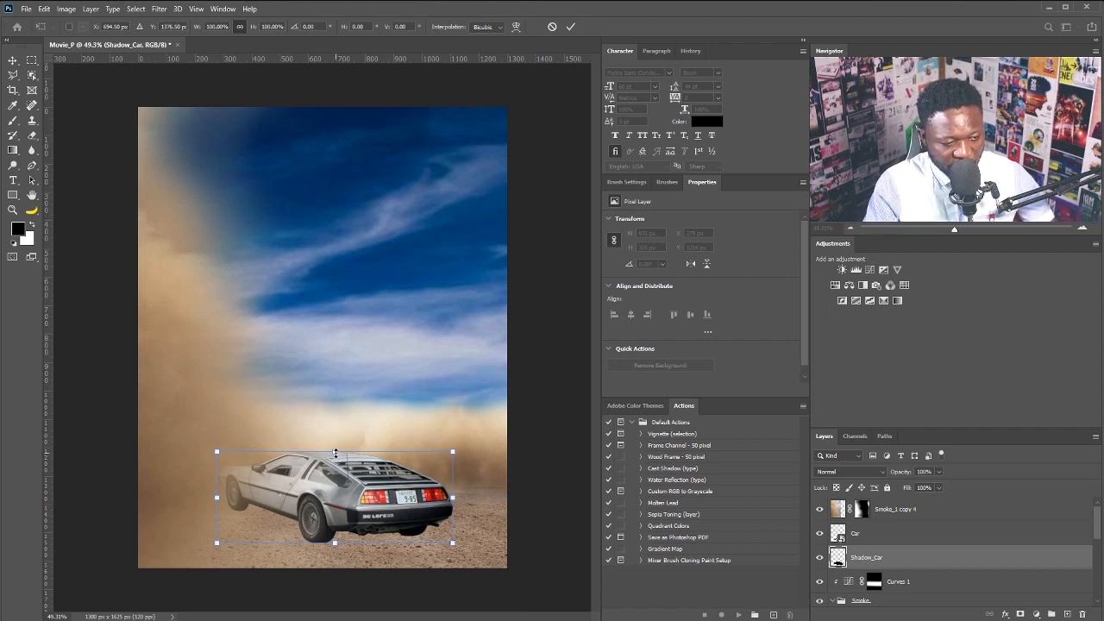
drag(335, 452, 343, 507)
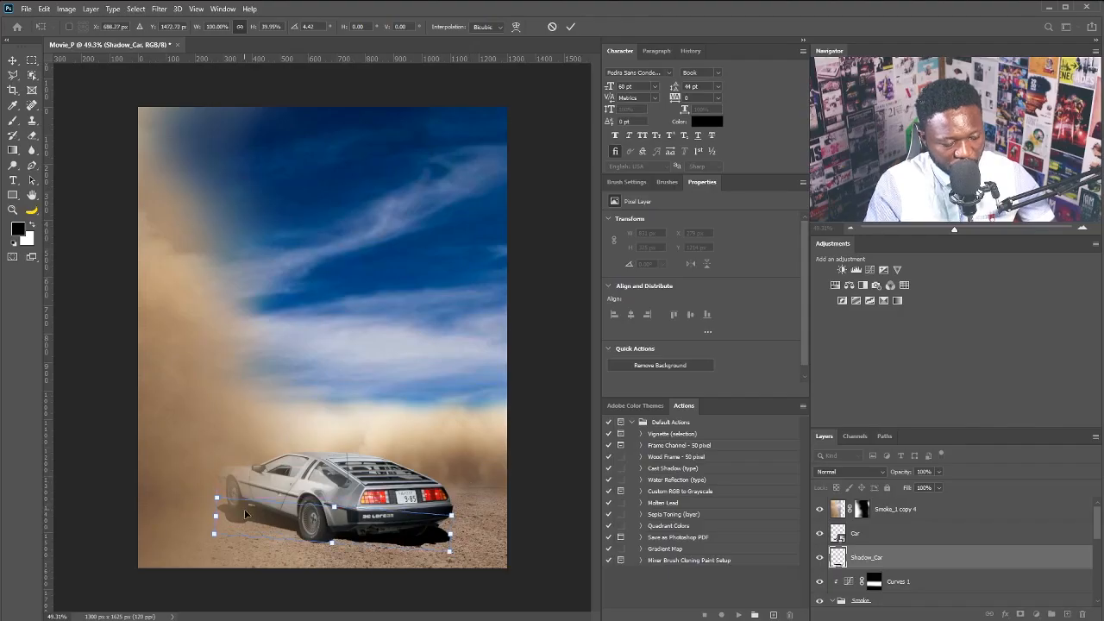
Skew the left end of the car shadow upward to meet the front wheel
right_click(245, 514)
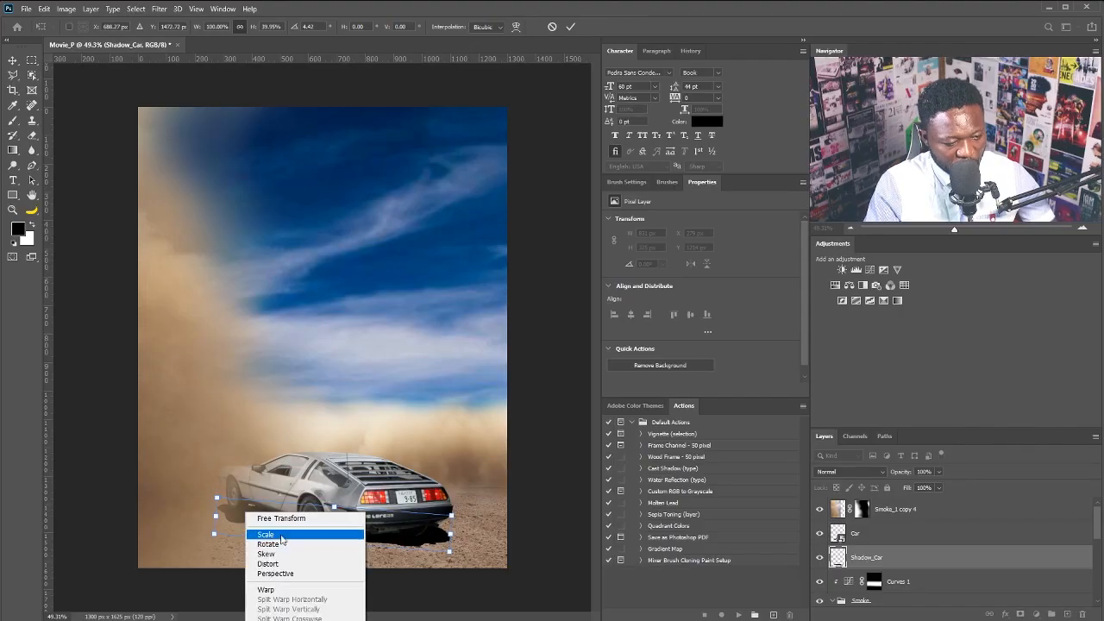
click(269, 554)
drag(217, 516, 219, 504)
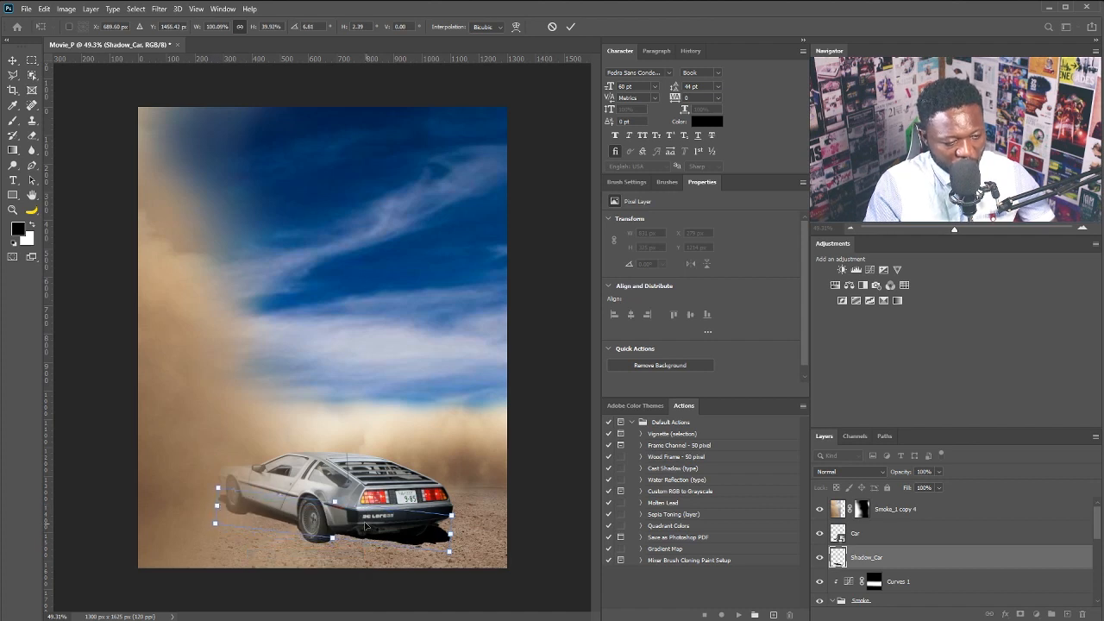
drag(333, 540, 331, 541)
Align the car shadow beneath the wheels with a small shift and fine nudges, and apply the transform
drag(390, 510, 388, 515)
key(Up)
key(Up)
key(Up)
key(Up)
key(Up)
key(Up)
key(Up)
key(Up)
key(Up)
key(Up)
key(Down)
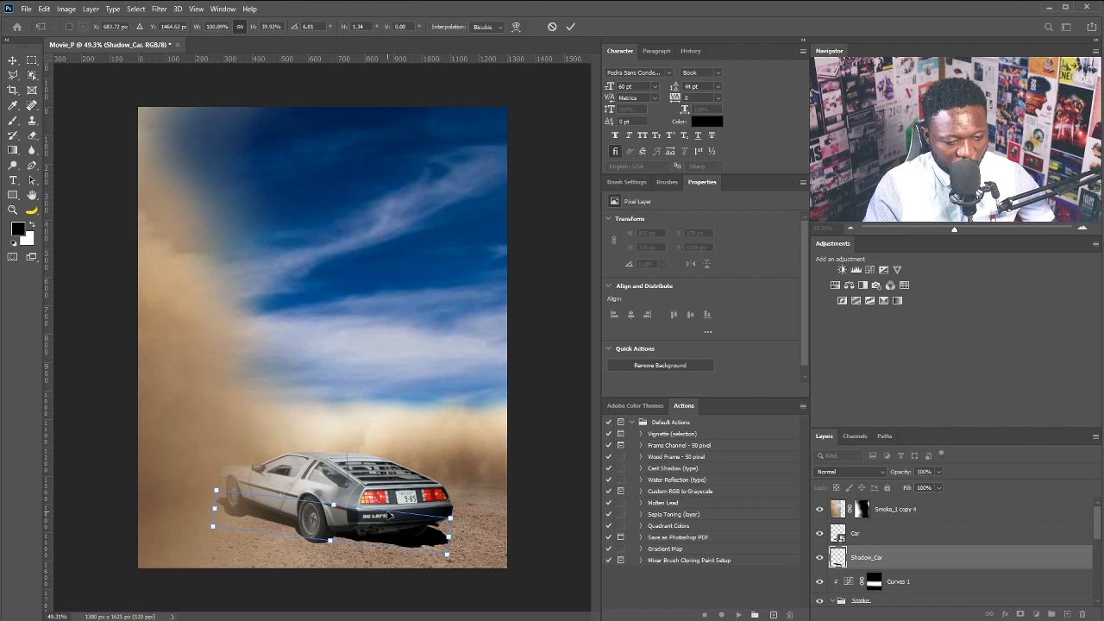
key(Return)
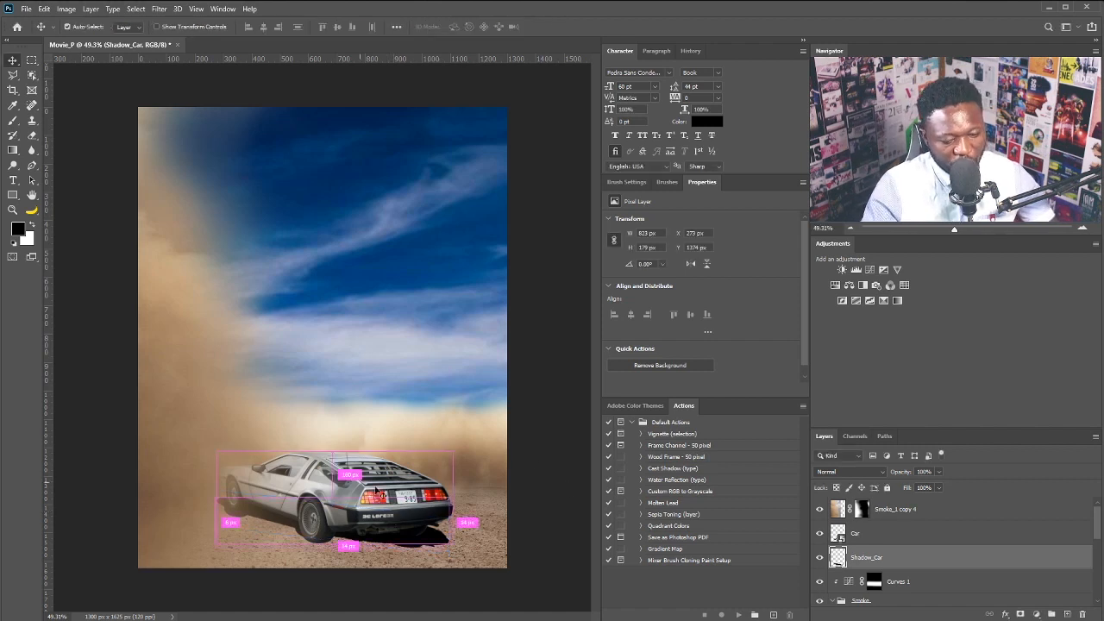
Add a layer mask to the Shadow_Car layer and reduce the soft black brush to 80 px for masking
drag(410, 515, 104, 448)
click(1020, 614)
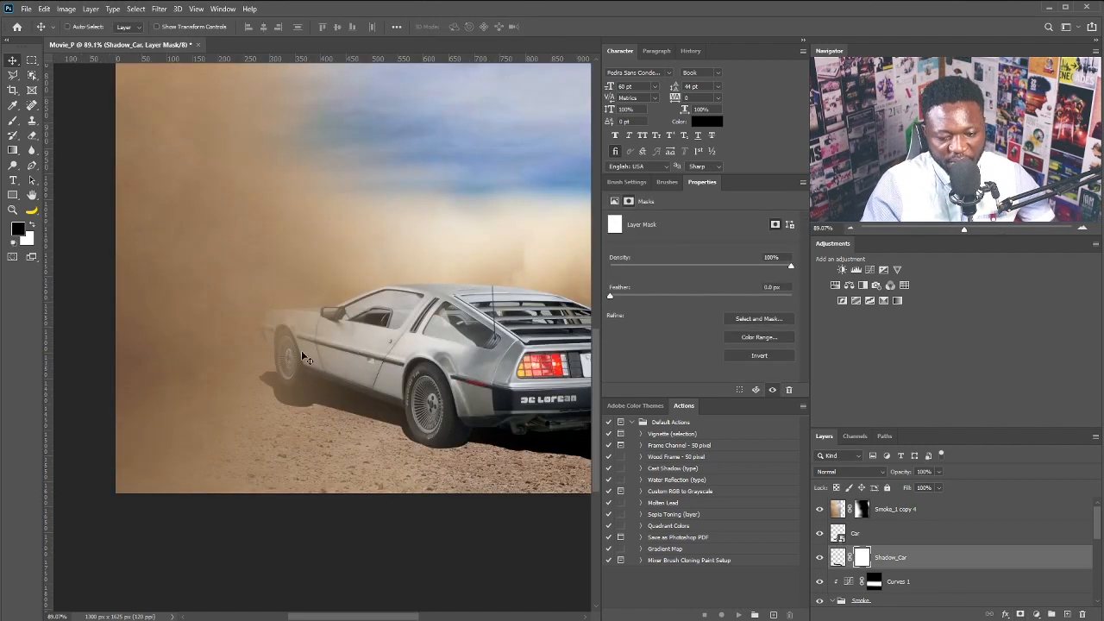
key(b)
drag(279, 393, 322, 414)
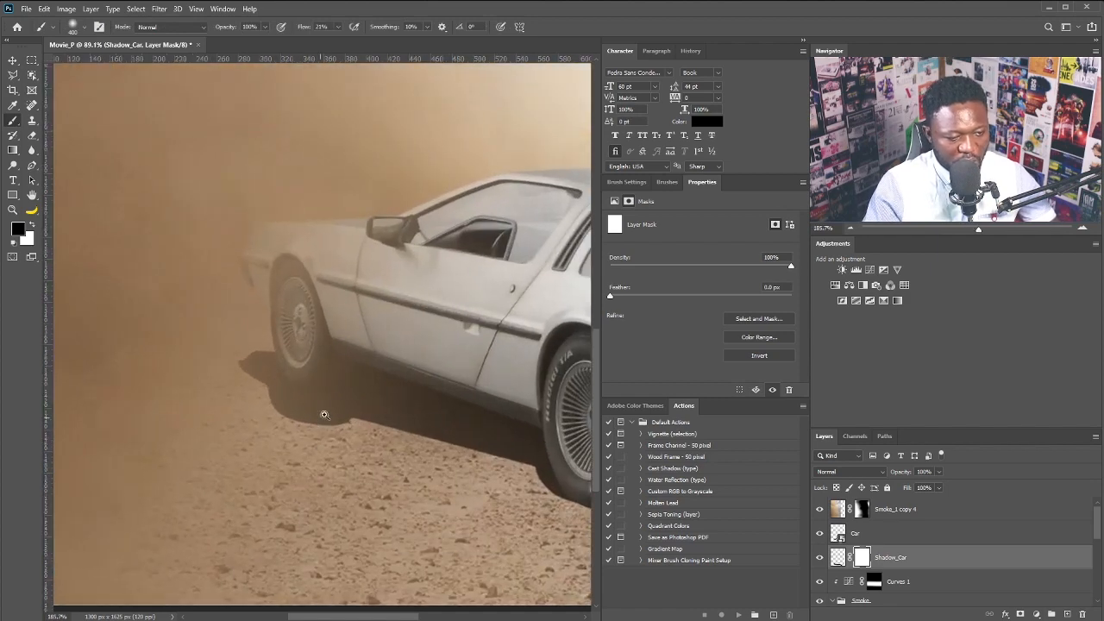
key(bracketleft)
key(bracketleft)
key(bracketleft)
key(bracketleft)
key(bracketleft)
key(bracketleft)
key(bracketleft)
key(bracketleft)
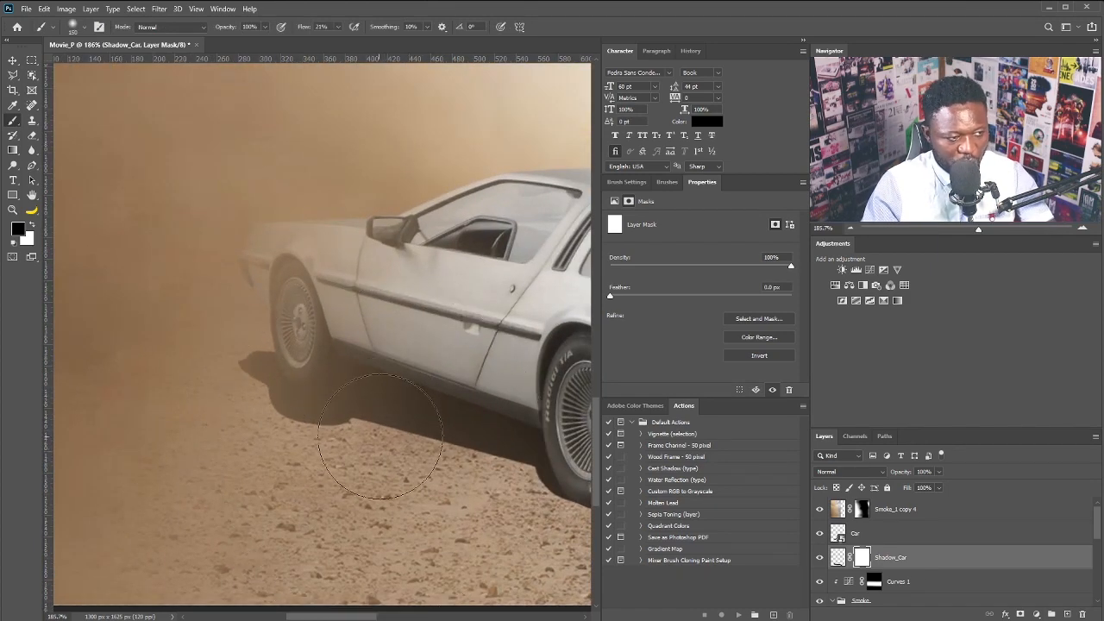
key(bracketleft)
key(bracketleft)
key(bracketleft)
key(bracketleft)
key(bracketleft)
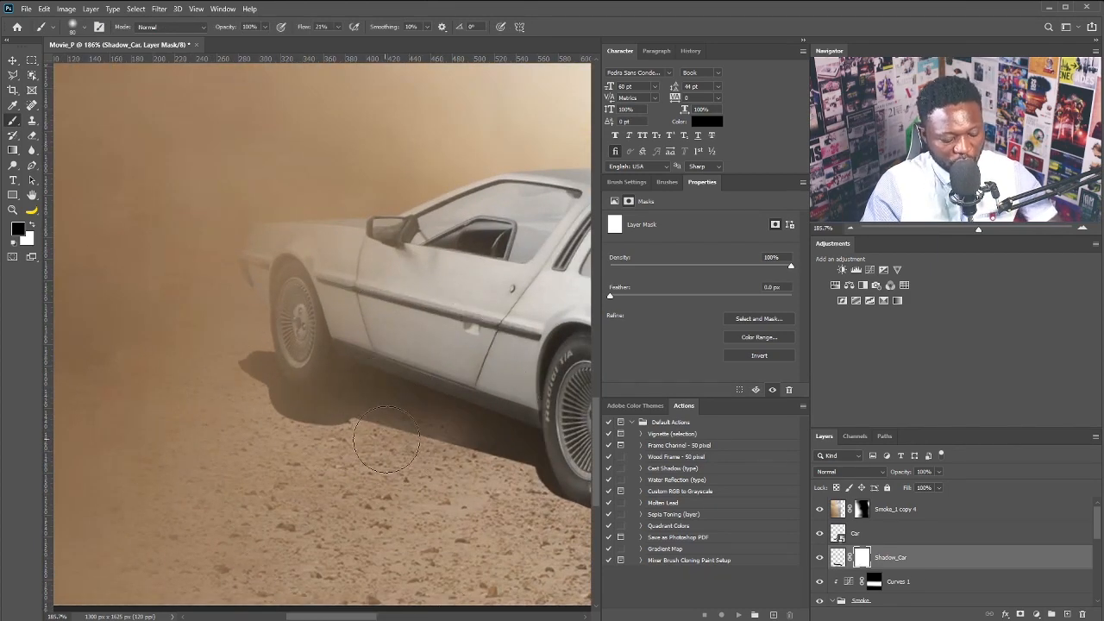
Mask out the shadow spilling below the car's side and around the front wheel, using a 25 px soft brush for the details
mouse_move(395, 424)
mouse_down()
mouse_move(528, 467)
mouse_move(523, 497)
mouse_up()
drag(502, 413, 420, 378)
drag(448, 427, 464, 486)
drag(347, 416, 203, 385)
scroll(157, 388, up, 6)
drag(405, 397, 339, 501)
mouse_move(501, 521)
mouse_down()
mouse_move(210, 487)
mouse_move(267, 480)
mouse_move(194, 483)
mouse_move(119, 345)
mouse_move(137, 384)
mouse_up()
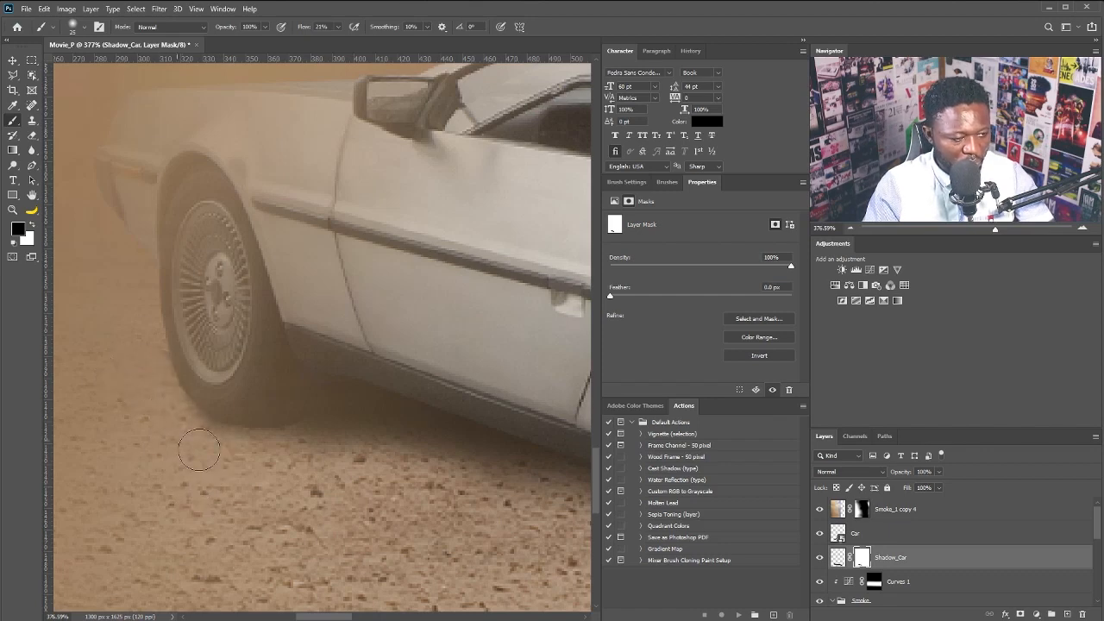
scroll(345, 379, down, 12)
scroll(371, 371, up, 6)
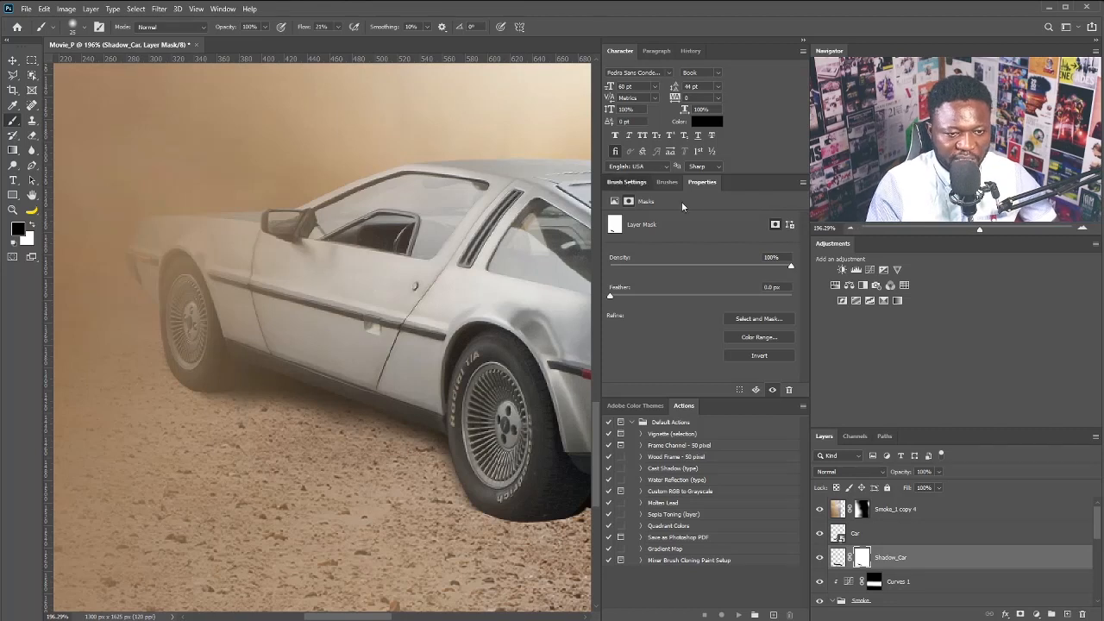
Clean up the Shadow_Car mask between the front wheel and the sill with a hard round black brush at 25 px and 100% flow
click(637, 184)
click(716, 211)
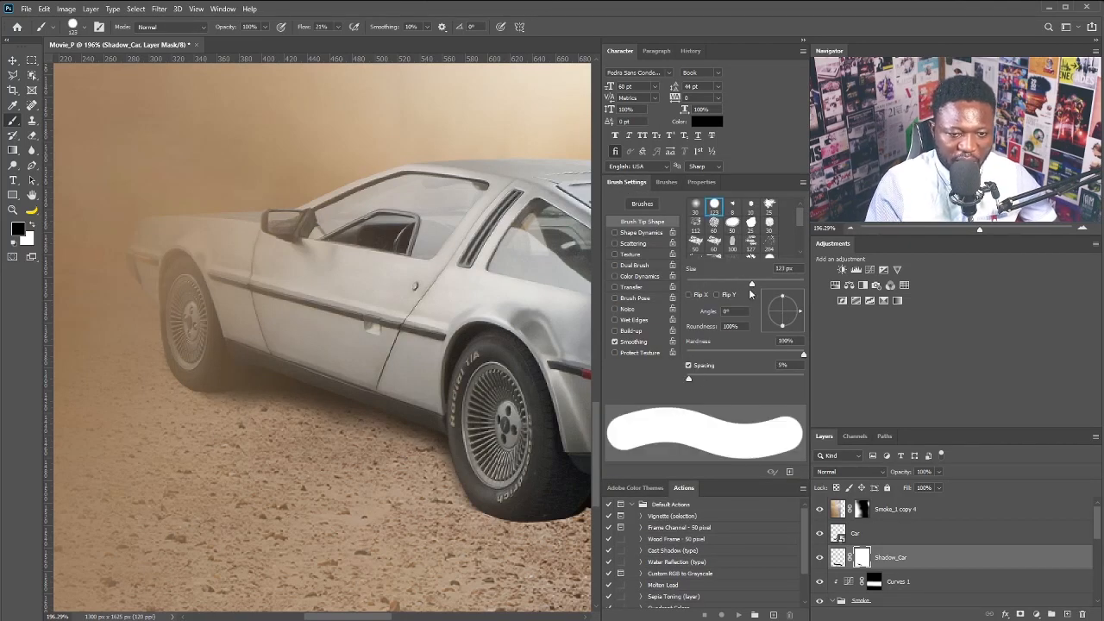
drag(751, 284, 710, 285)
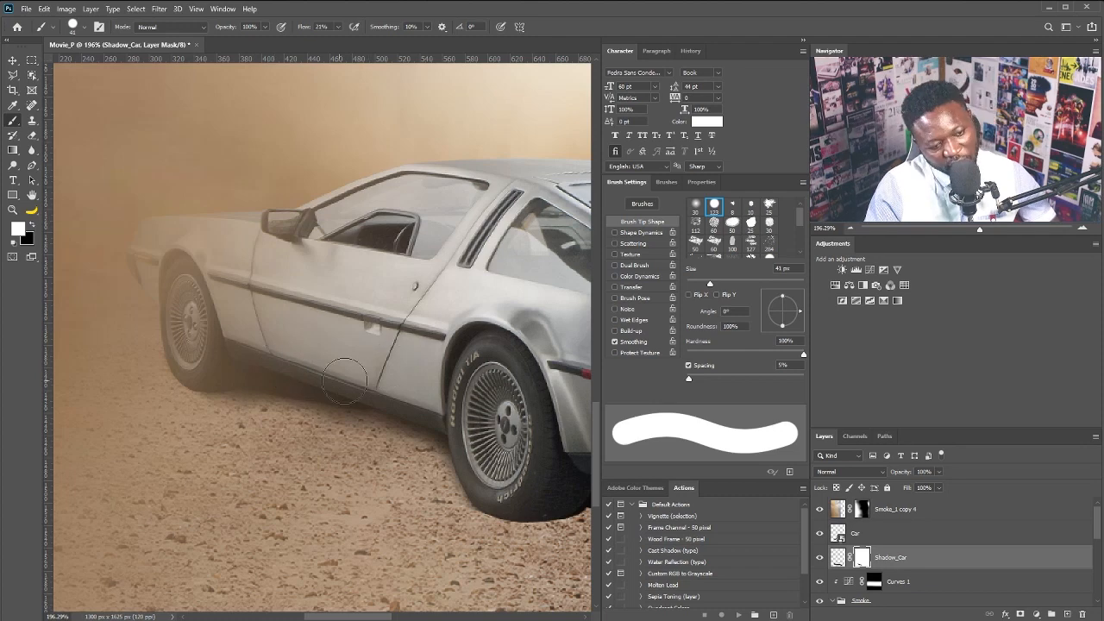
scroll(409, 319, down, 5)
scroll(410, 318, up, 3)
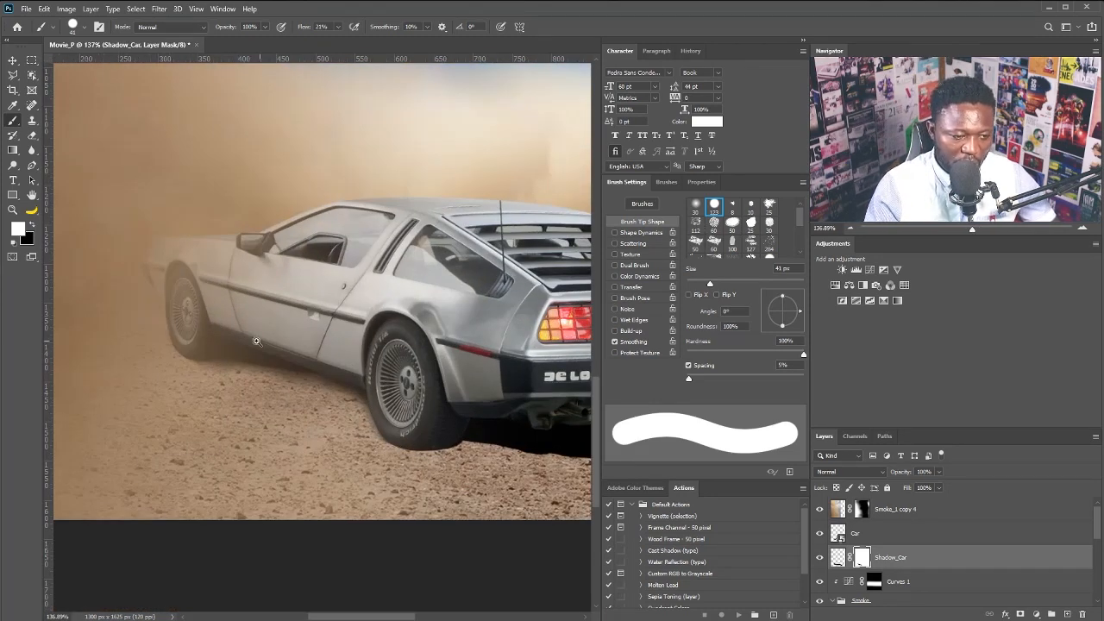
scroll(257, 342, up, 3)
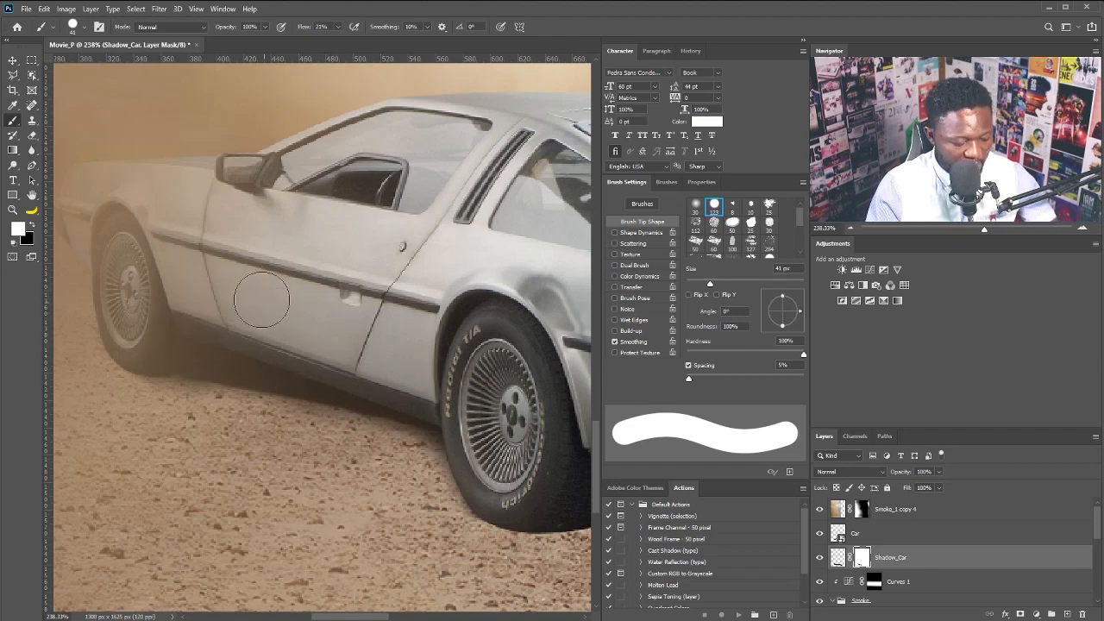
key(x)
key(shift+0)
key([)
key([)
key([)
key([)
scroll(177, 333, up, 7)
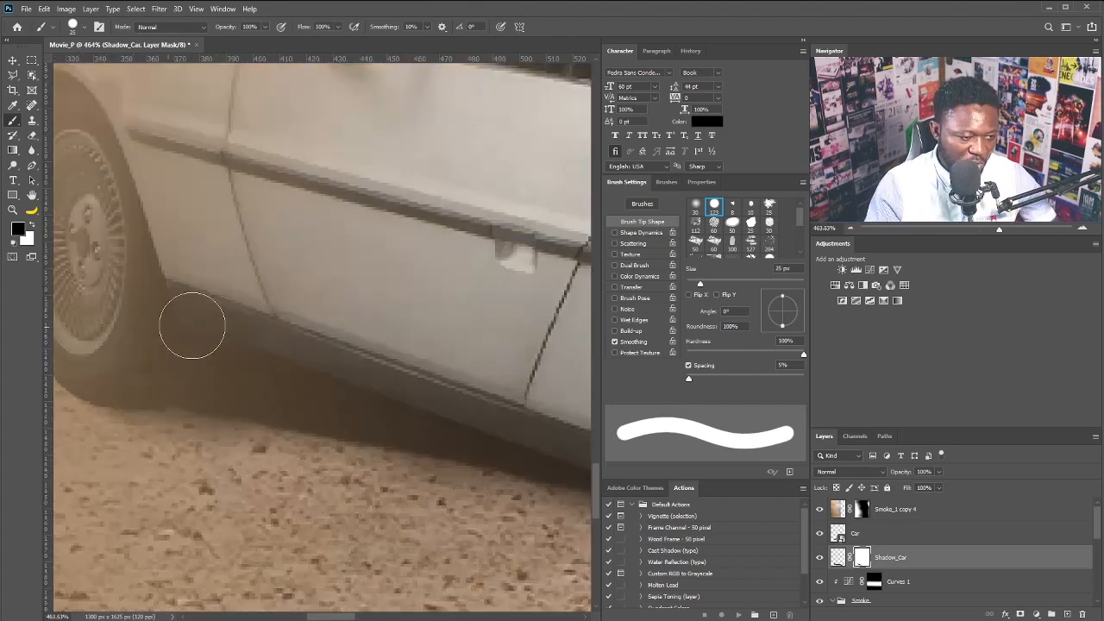
click(231, 321)
drag(225, 318, 310, 322)
key(ctrl+0)
Apply a Gaussian Blur with a 4.1-pixel radius to the Shadow_Car layer's pixels
click(159, 9)
mouse_move(285, 139)
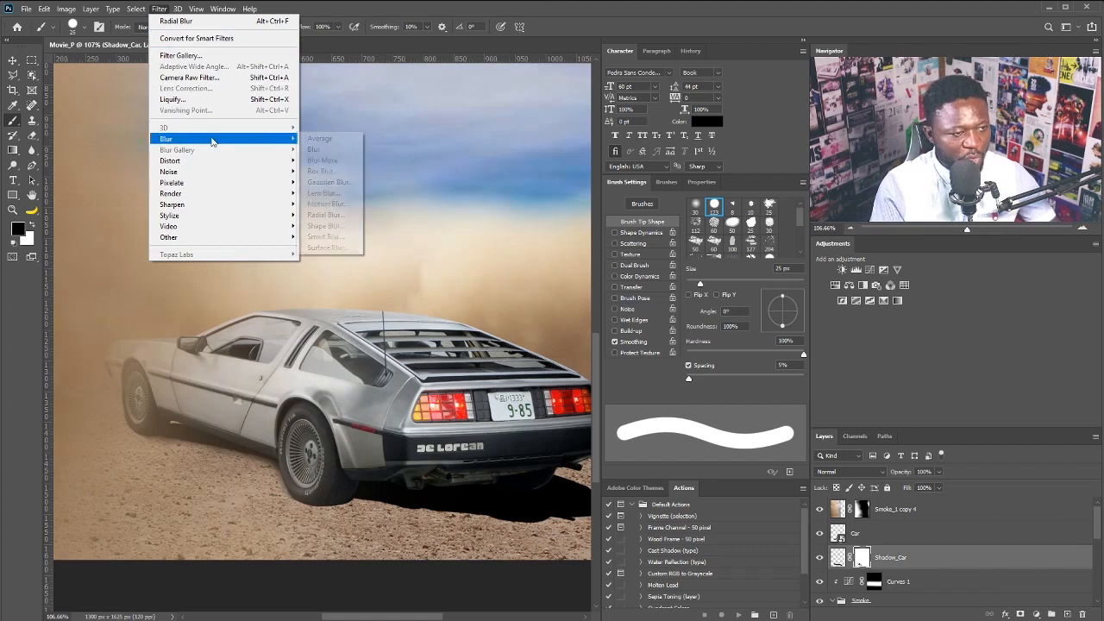
click(328, 182)
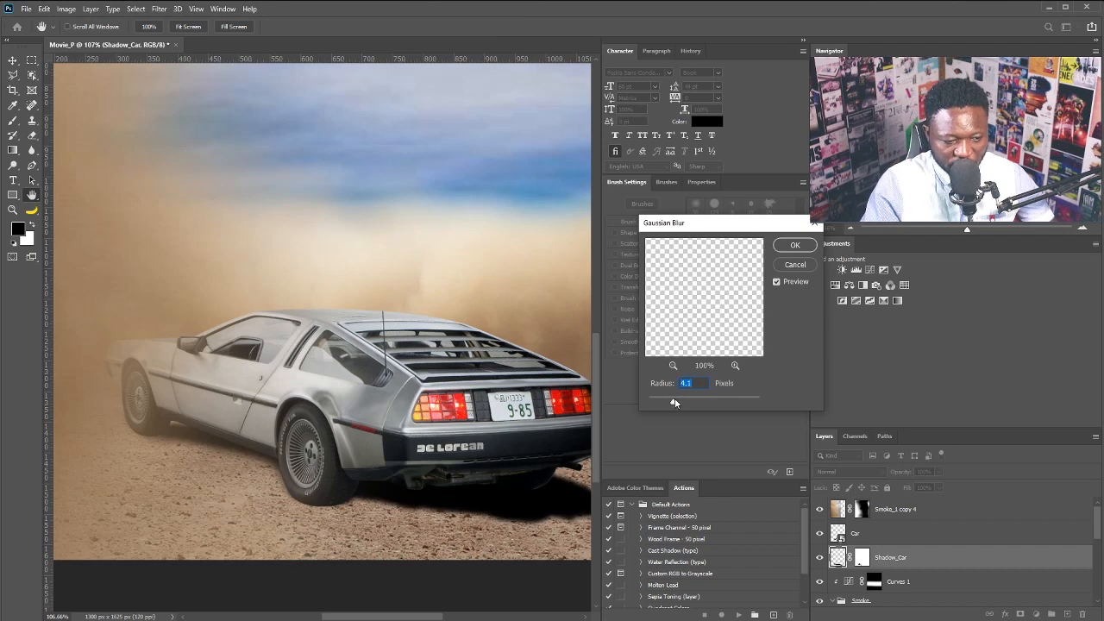
click(809, 250)
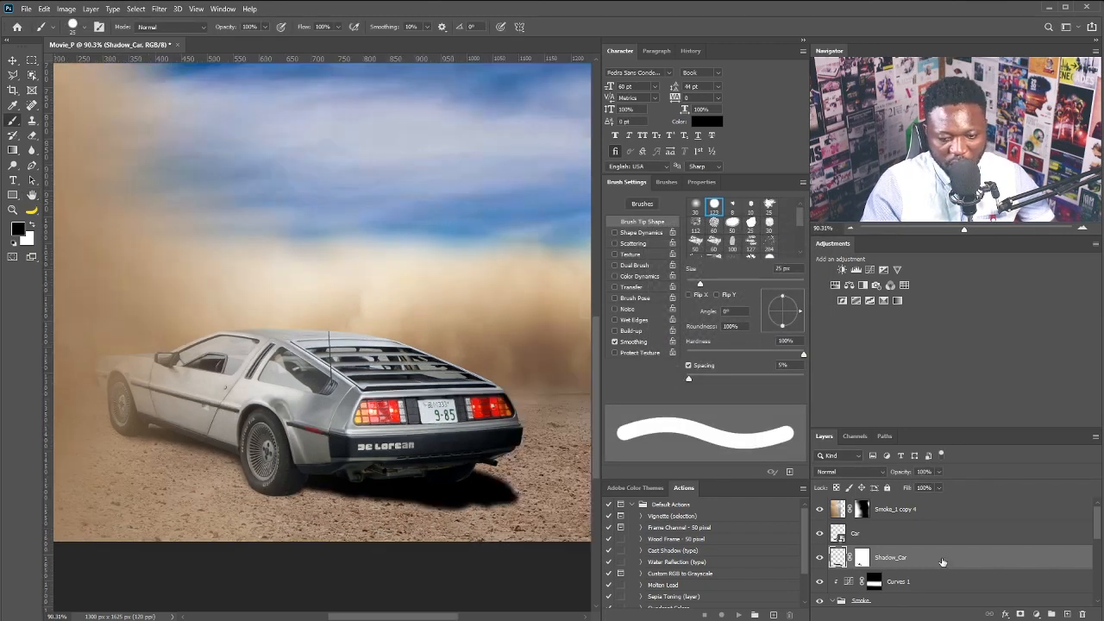
Duplicate the Shadow_Car layer and apply a Motion Blur at a -9° angle with an increased distance to the copy
drag(943, 562, 1072, 613)
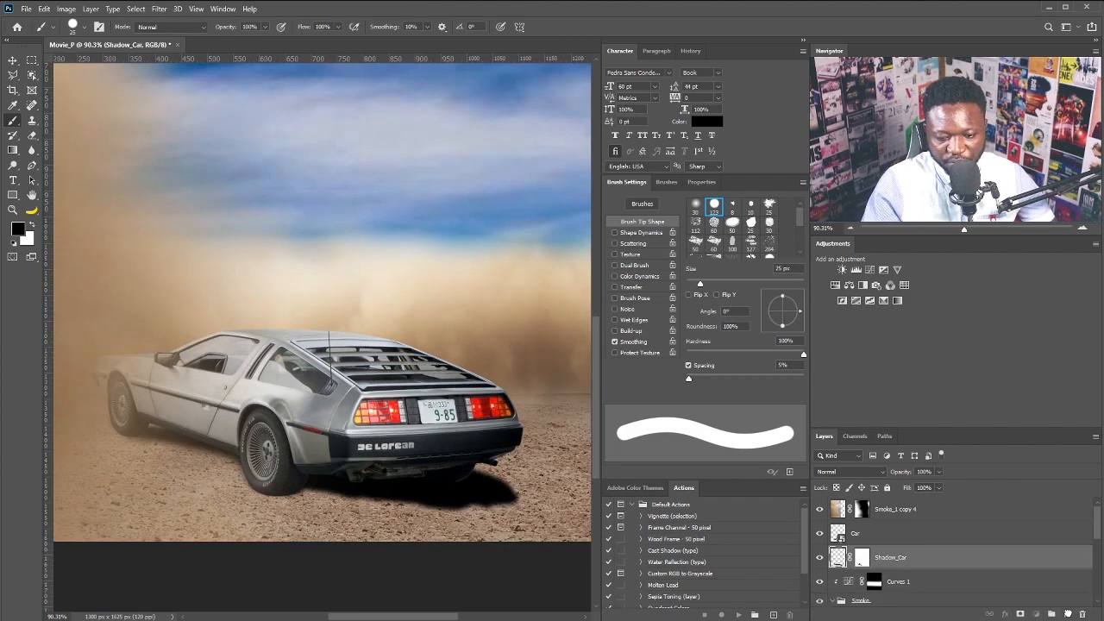
click(158, 8)
mouse_move(217, 144)
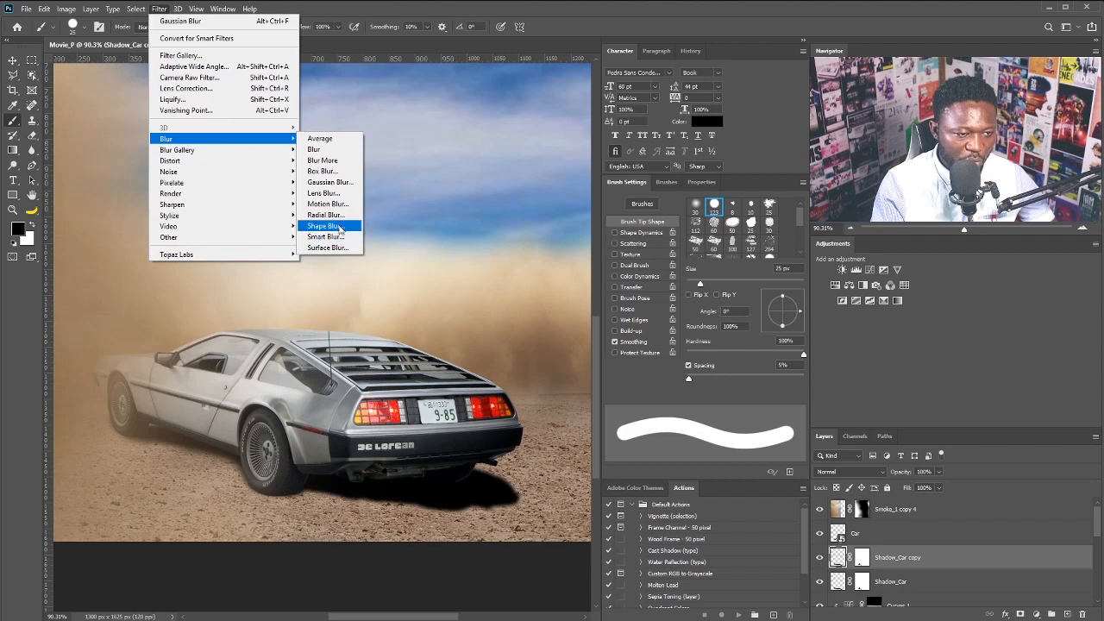
click(341, 207)
click(754, 382)
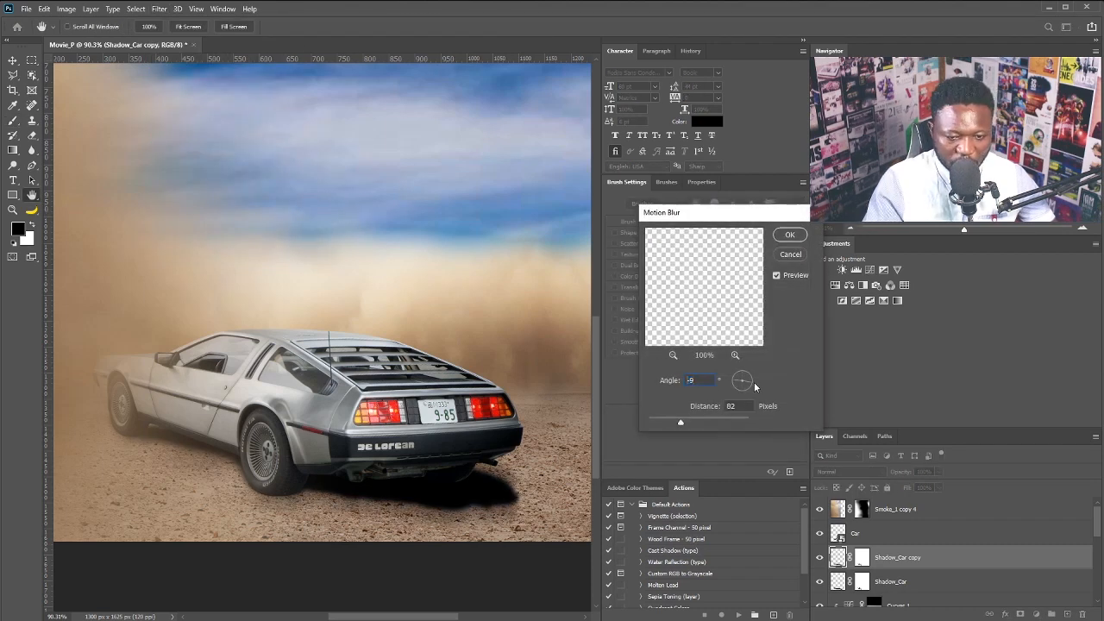
drag(680, 419, 712, 419)
click(789, 235)
Shift the motion-blurred Shadow_Car copy about 62 px horizontally towards the rear of the car
key(v)
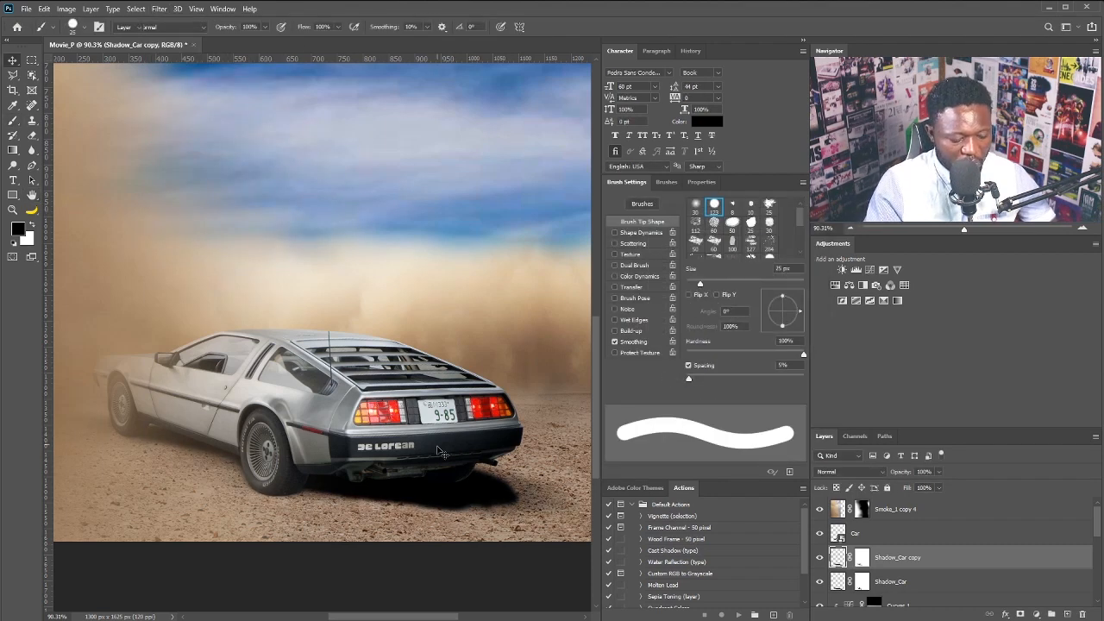
drag(362, 459, 393, 458)
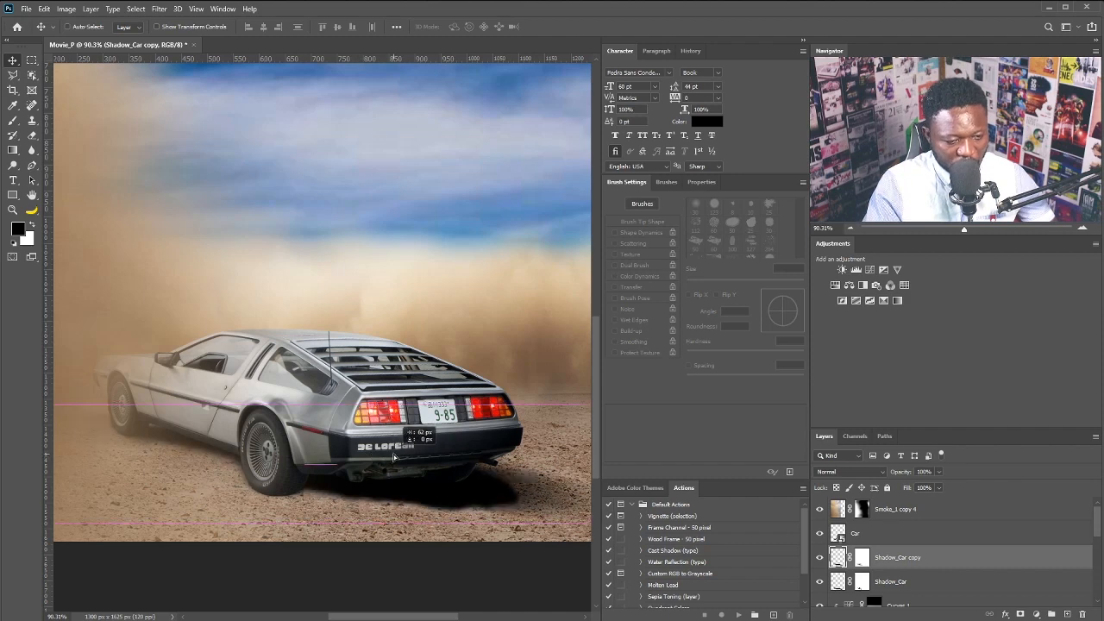
scroll(481, 390, down, 3)
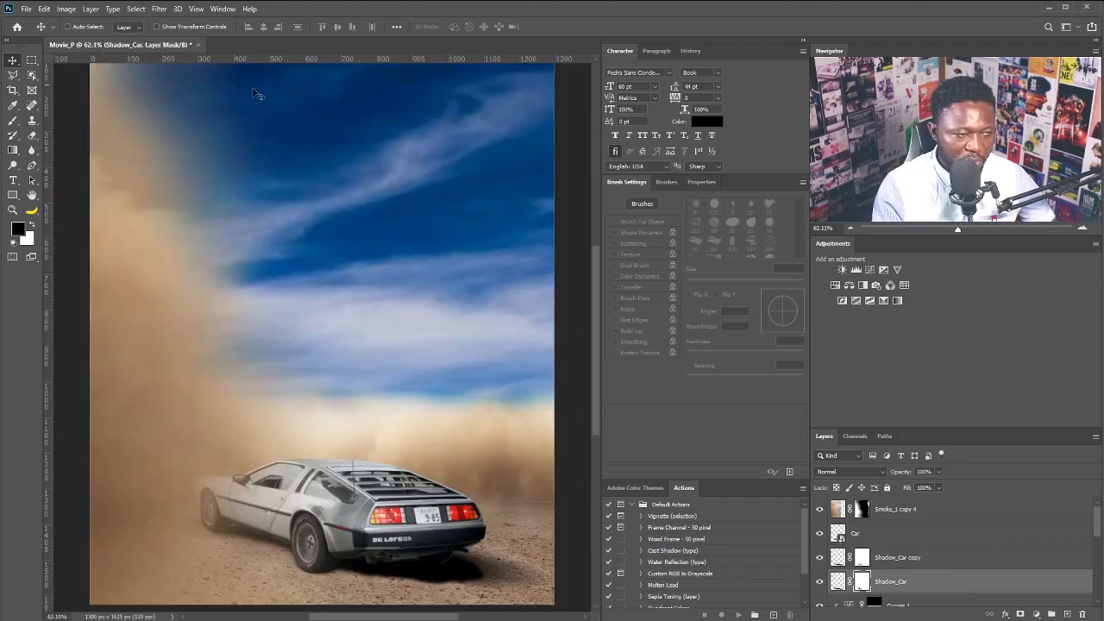
Soften the rear edge of the shadow on the Shadow_Car mask with a soft black 70 px brush at 13% flow
key(b)
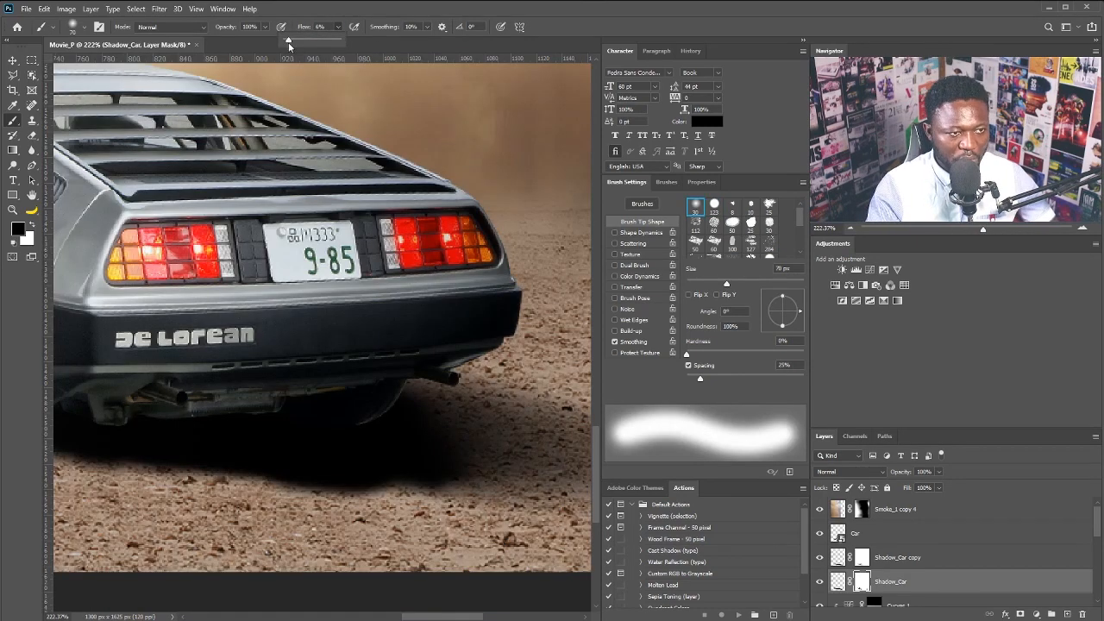
drag(289, 45, 293, 44)
drag(449, 499, 375, 515)
scroll(404, 397, down, 5)
scroll(298, 404, up, 3)
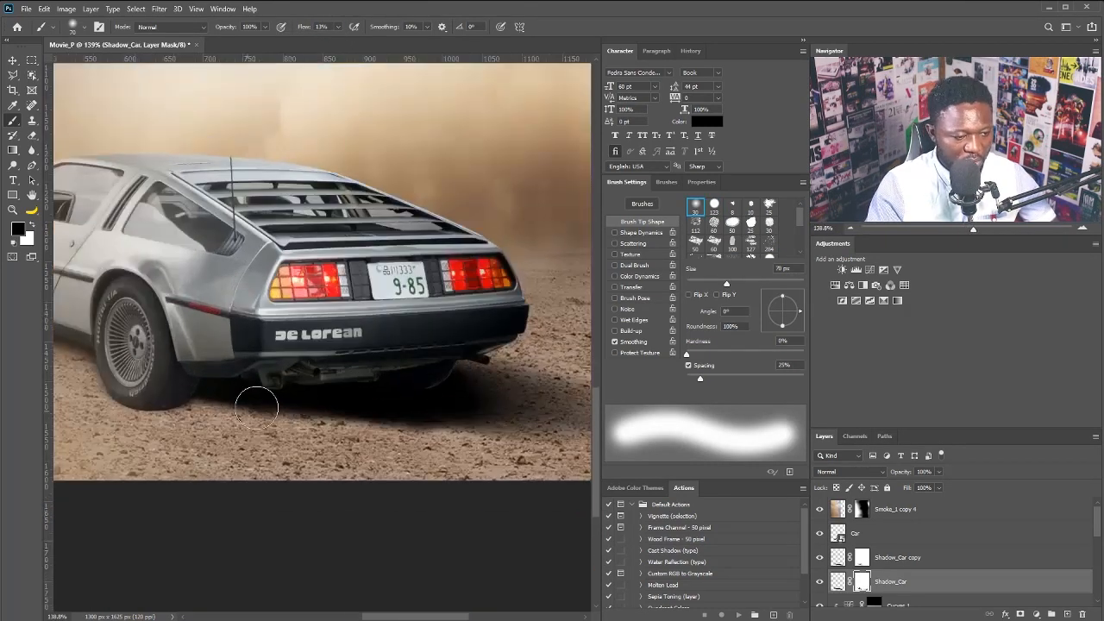
Duplicate the Shadow_Car copy layer and reposition the new shadow beneath the car
drag(1040, 560, 1055, 600)
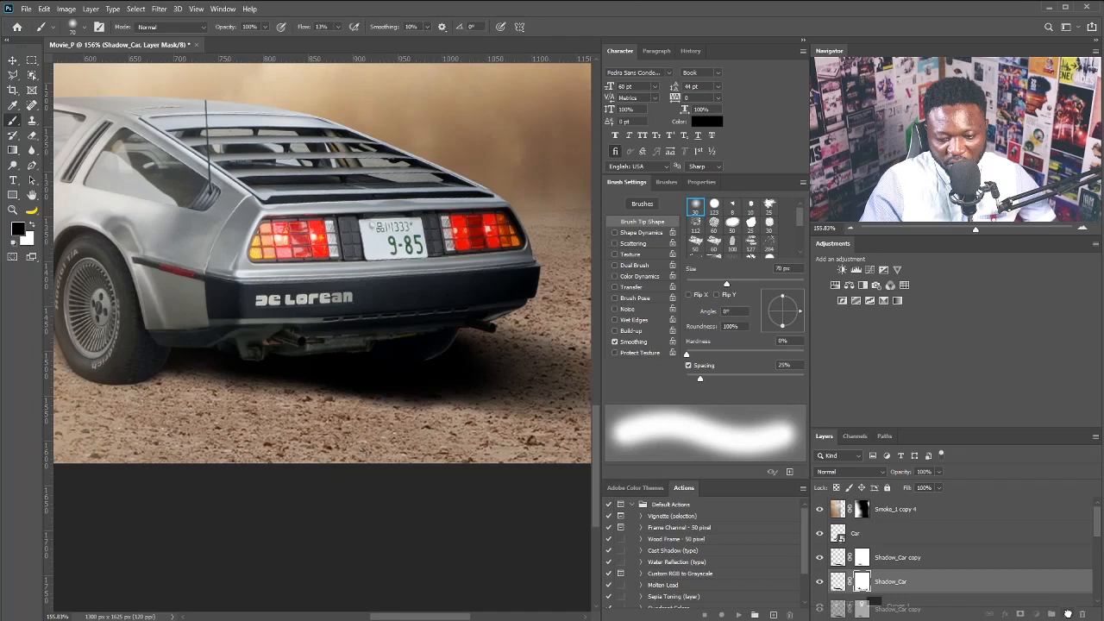
drag(1068, 613, 1068, 614)
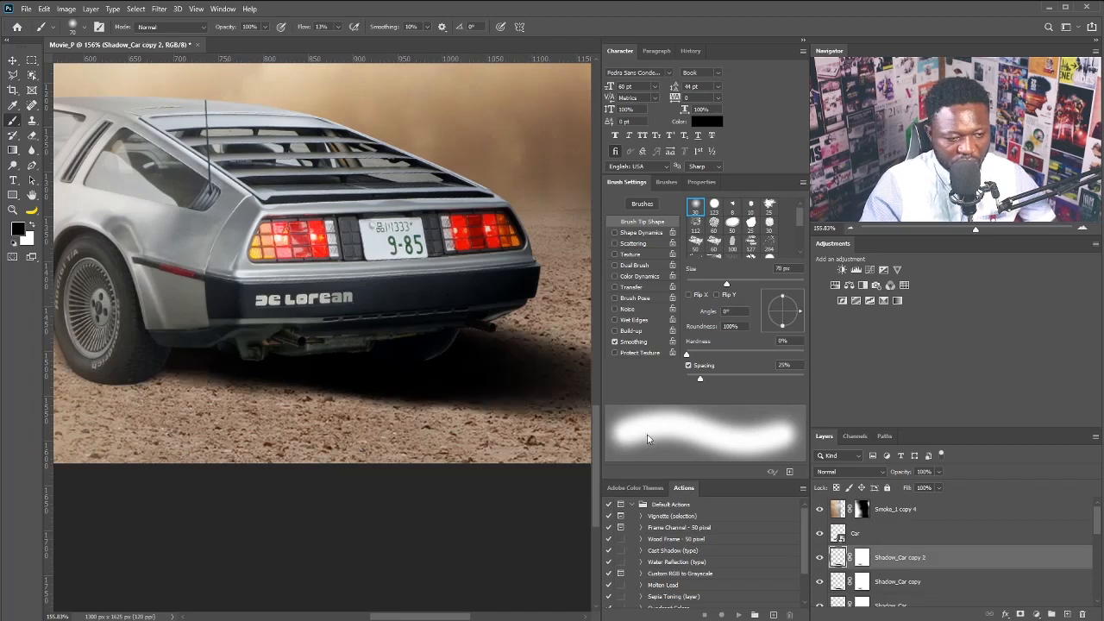
key(v)
drag(489, 394, 332, 360)
drag(386, 314, 342, 350)
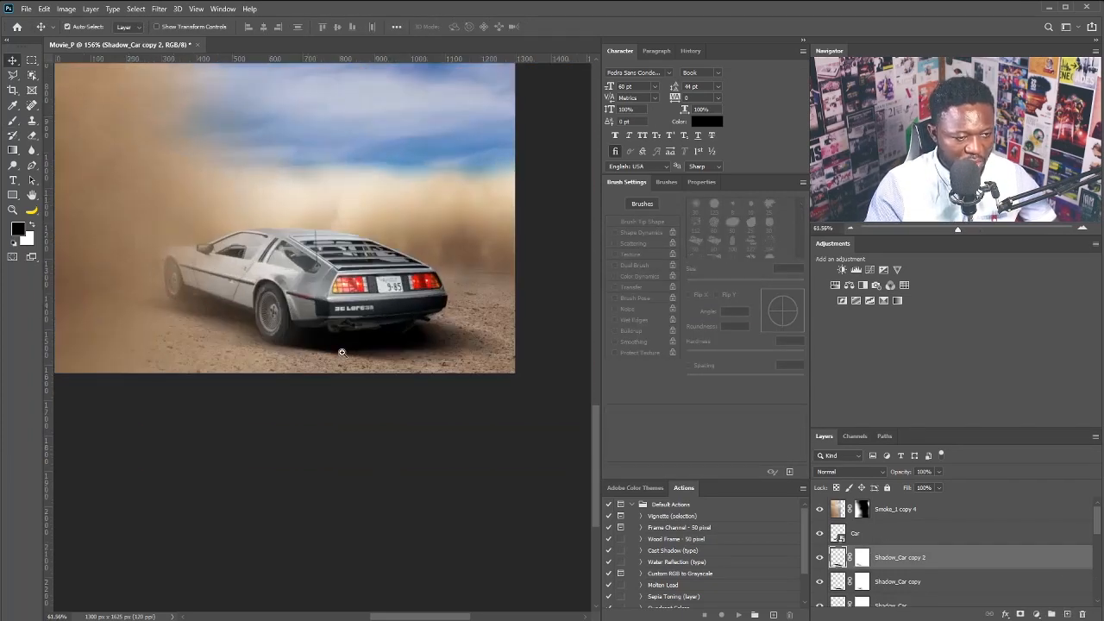
drag(409, 366, 399, 351)
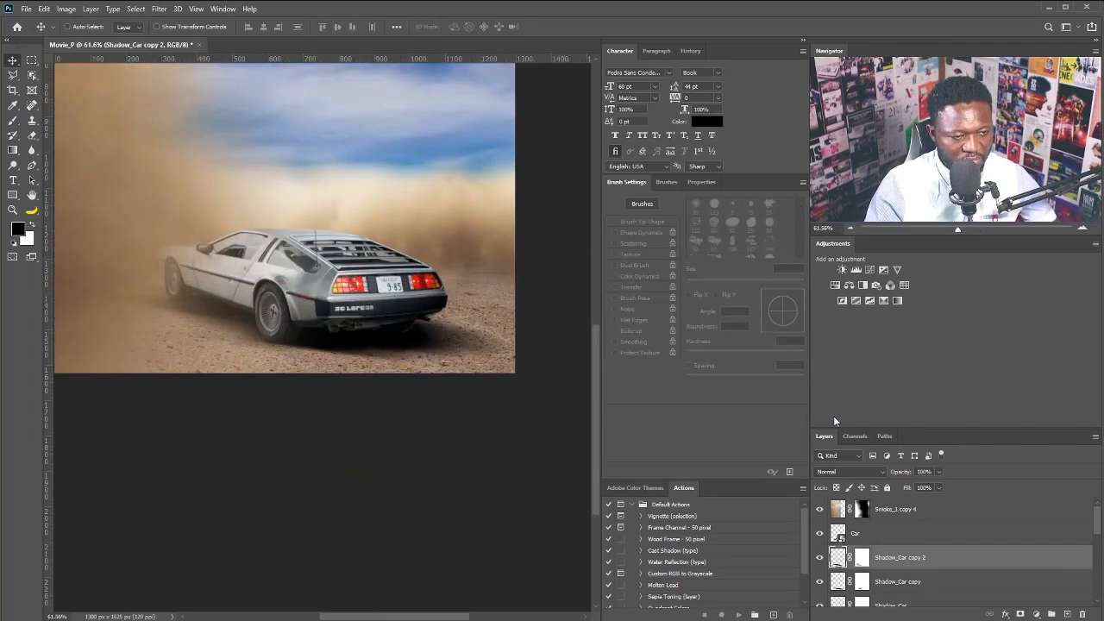
Fade the shadow beside the front wheel on the Shadow_Car copy 2 mask with a 125 px soft black brush
click(863, 563)
key(b)
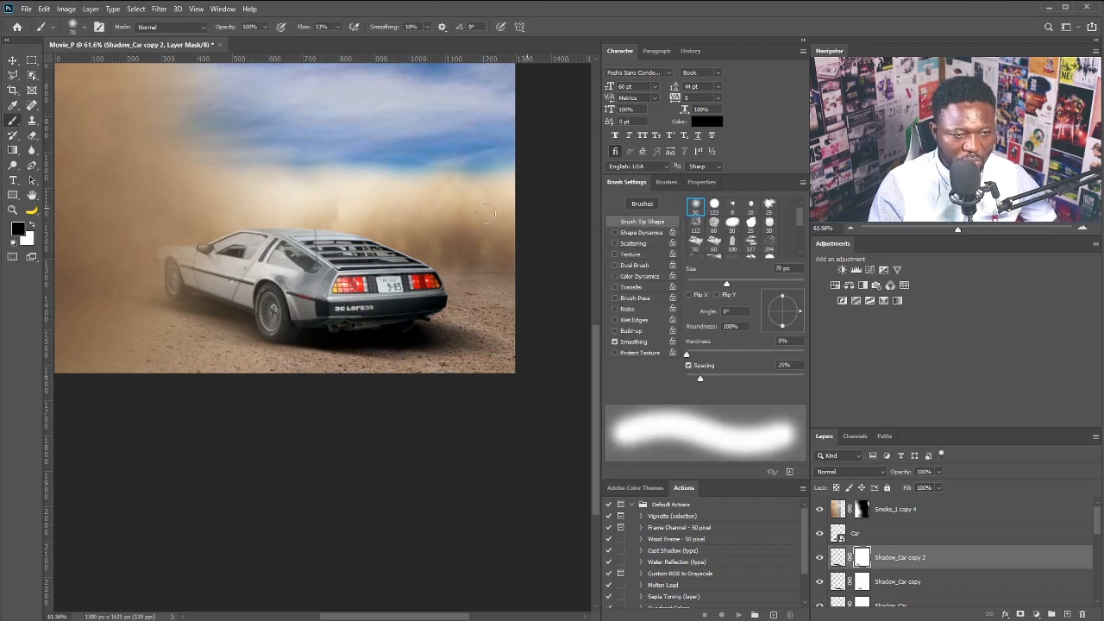
key(bracketright)
key(bracketright)
key(bracketright)
key(bracketright)
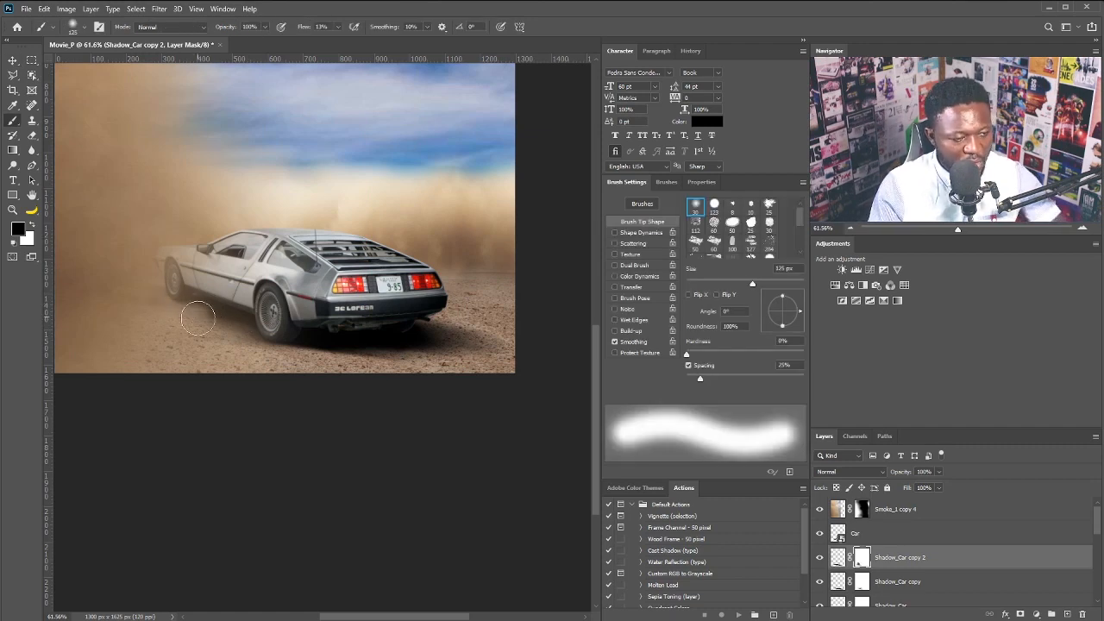
scroll(193, 294, up, 3)
mouse_move(254, 315)
mouse_down()
mouse_move(168, 314)
mouse_move(261, 394)
mouse_move(309, 378)
mouse_move(331, 441)
mouse_move(277, 401)
mouse_move(316, 417)
mouse_move(174, 368)
mouse_move(266, 378)
mouse_up()
Refine the Shadow_Car copy 2 mask around the car's side and wheels with the soft brush reduced to 45 px
key(bracketleft)
key(bracketleft)
key(bracketleft)
key(bracketleft)
key(bracketleft)
key(bracketleft)
key(bracketleft)
scroll(293, 269, down, 4)
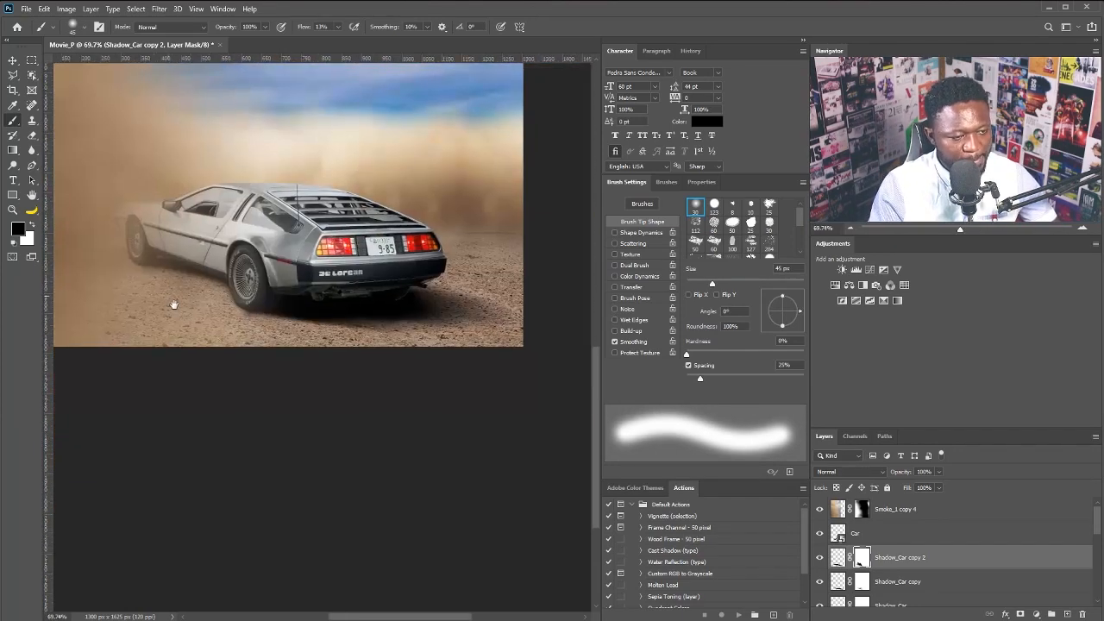
drag(173, 303, 239, 369)
Fade the remaining shadow on the ground in front of the car's side with the soft brush enlarged to 175 px
key(bracketright)
key(bracketright)
key(bracketright)
key(bracketright)
key(bracketright)
key(bracketright)
key(bracketright)
key(bracketright)
key(bracketright)
drag(167, 295, 234, 338)
scroll(344, 250, up, 3)
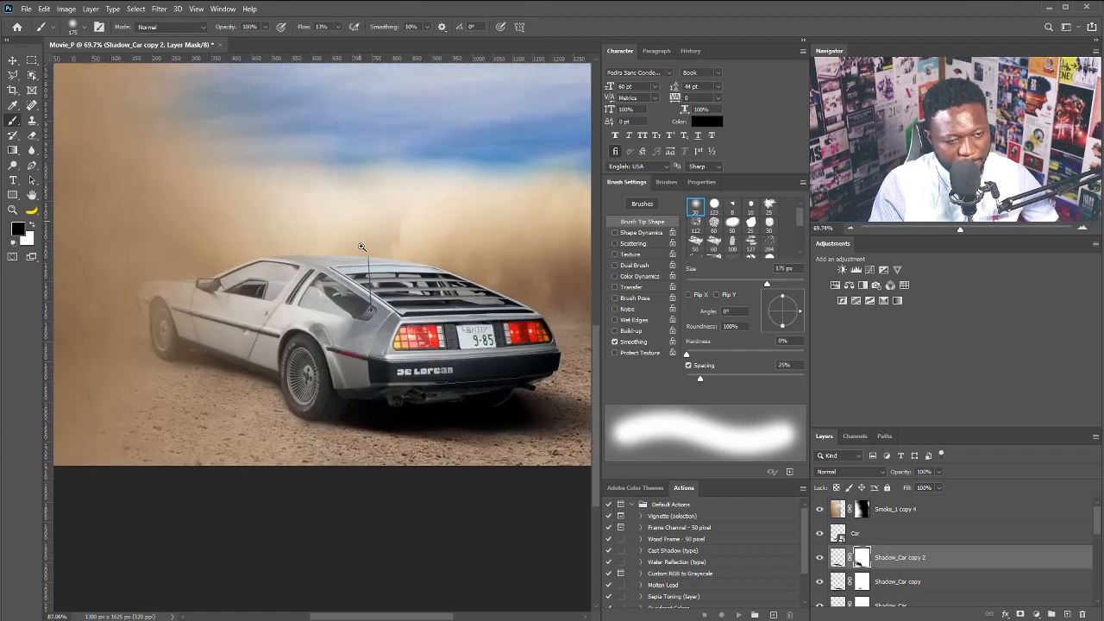
drag(386, 327, 344, 302)
scroll(343, 302, down, 2)
Add a darkening Curves adjustment above the Car layer with a point at input 223, output 163, and invert its mask
click(906, 533)
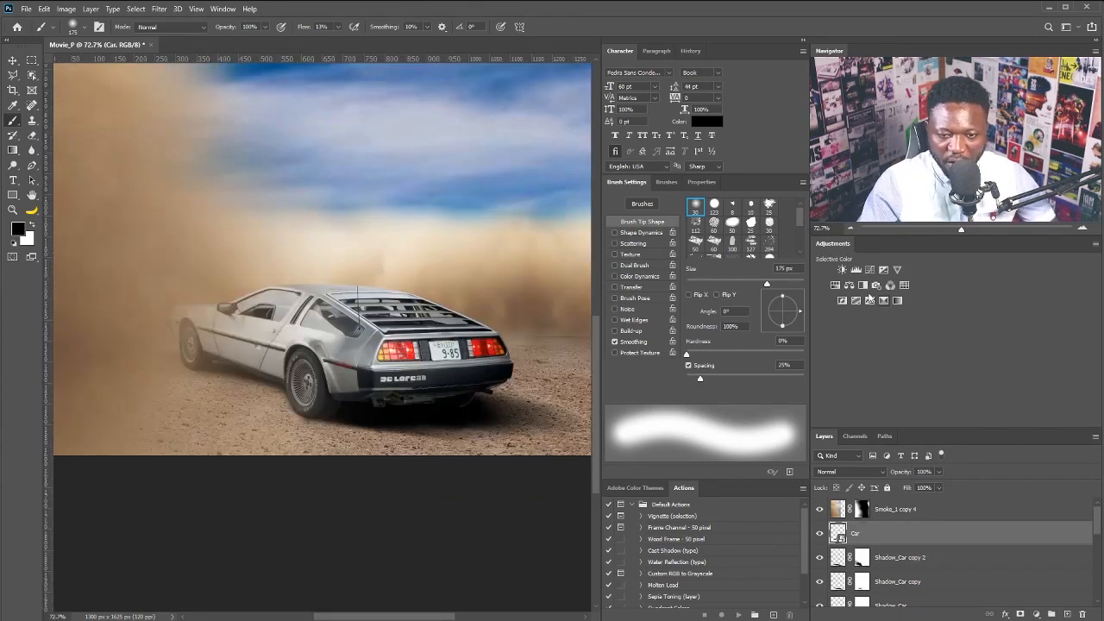
click(871, 270)
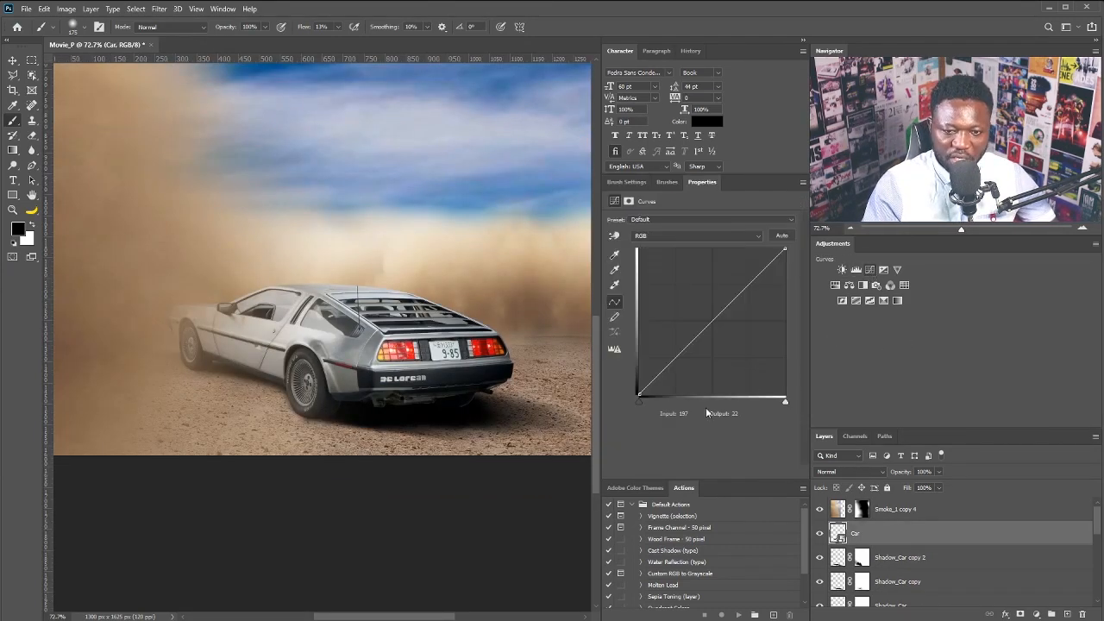
drag(724, 314, 764, 316)
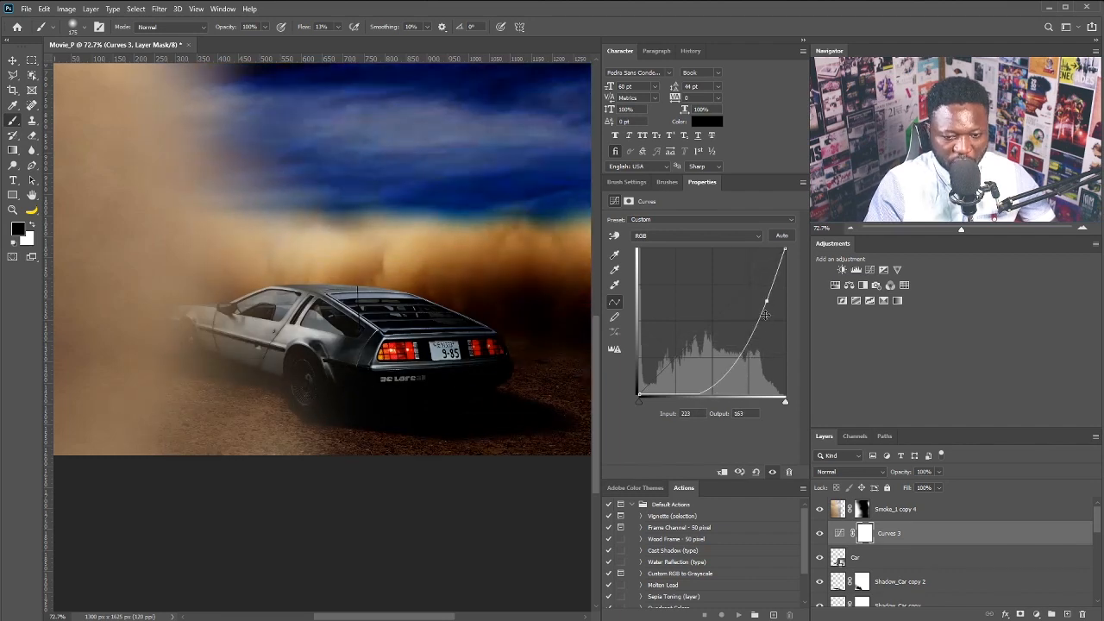
key(ctrl+i)
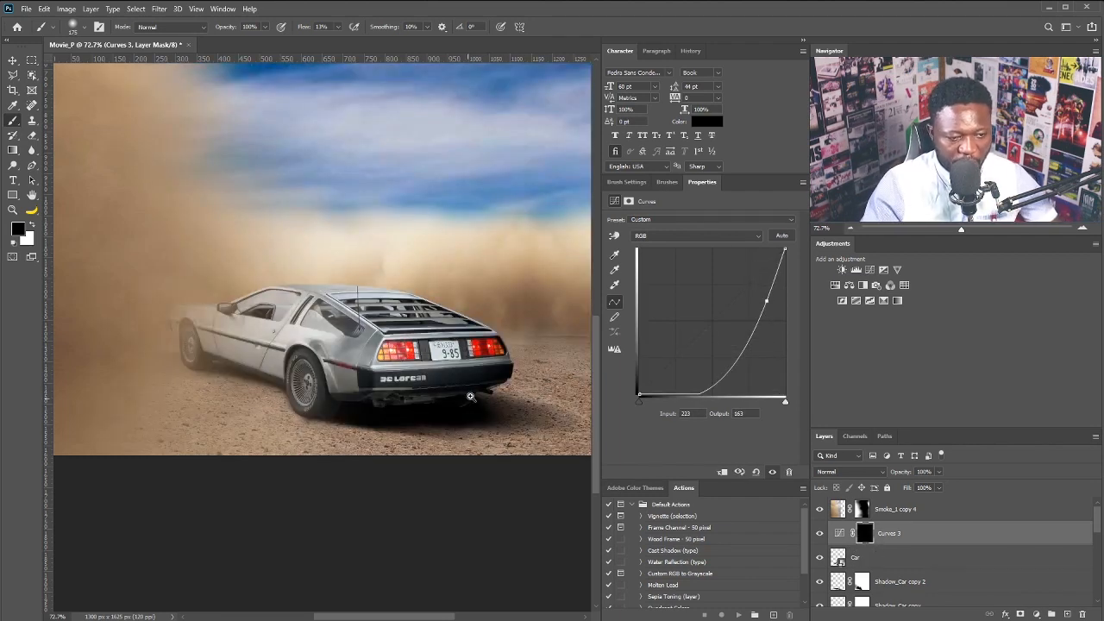
drag(495, 409, 505, 418)
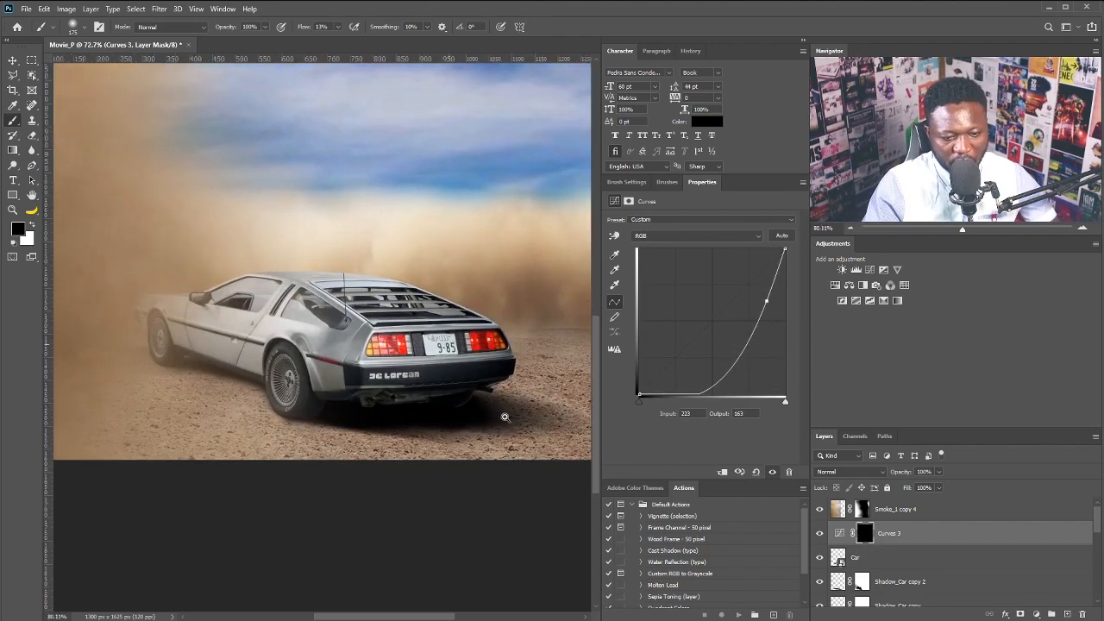
Clip the Curves 3 adjustment to the Car layer and paint white on its mask over the car's body at 19% flow
click(722, 472)
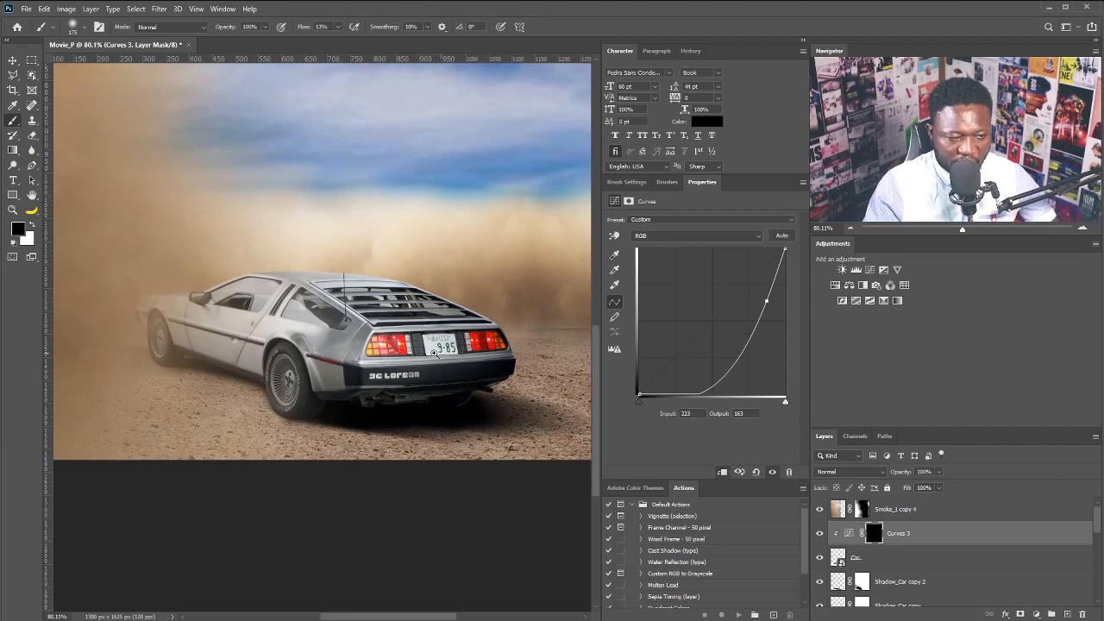
scroll(442, 354, up, 2)
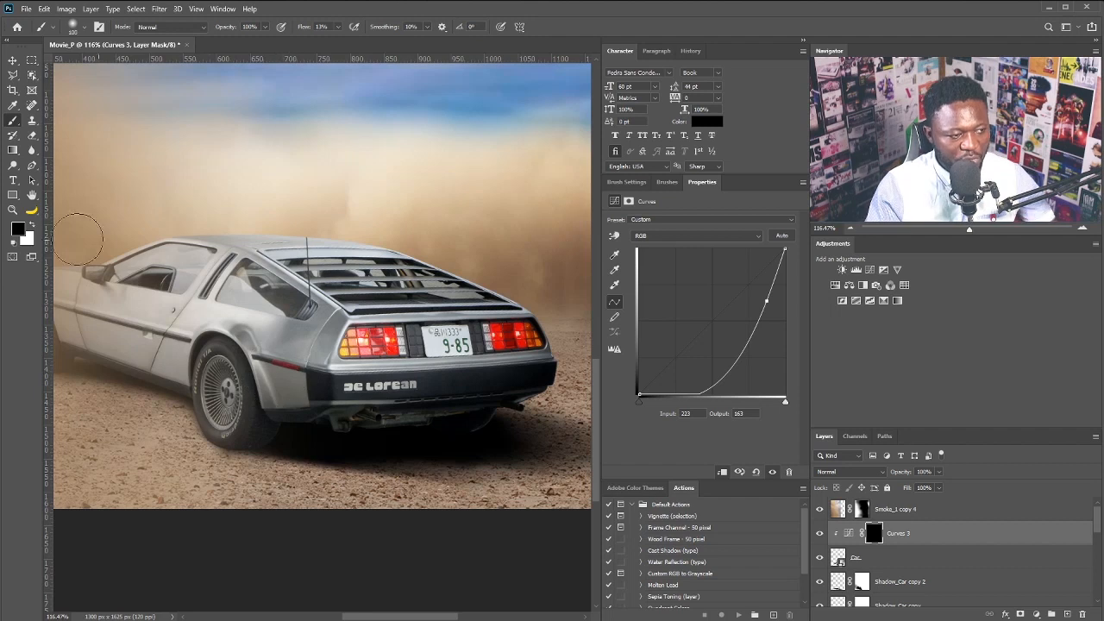
click(31, 222)
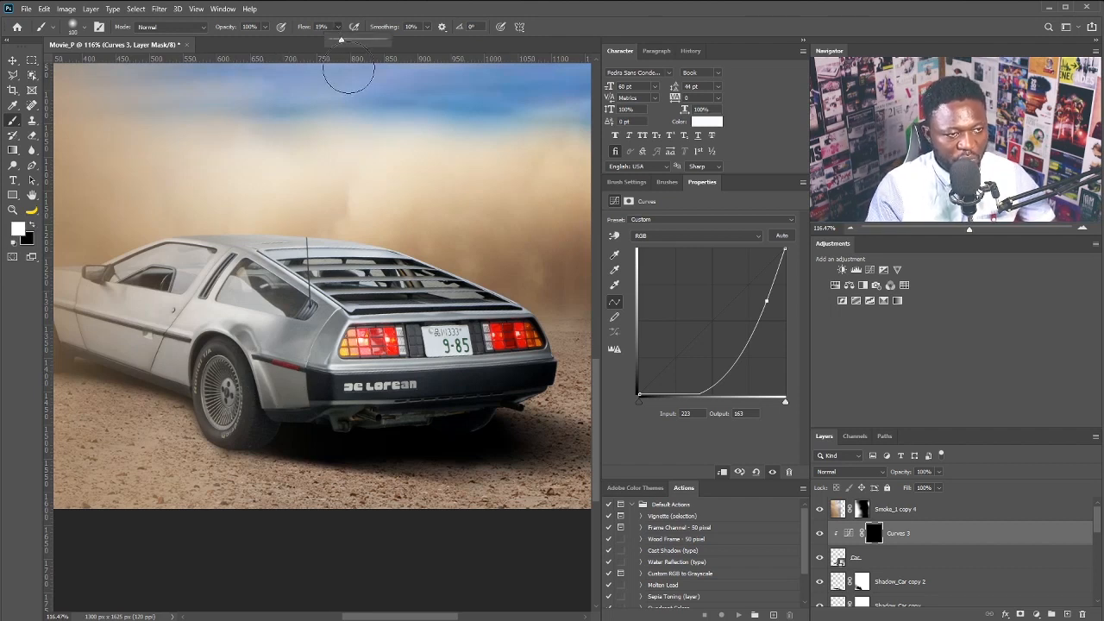
mouse_move(515, 328)
mouse_down()
mouse_move(531, 344)
mouse_move(455, 386)
mouse_move(384, 350)
mouse_move(336, 362)
mouse_move(311, 339)
mouse_move(425, 286)
mouse_move(279, 293)
mouse_move(124, 326)
mouse_move(198, 276)
mouse_up()
drag(200, 362, 432, 400)
mouse_move(258, 240)
mouse_down()
mouse_move(185, 335)
mouse_move(137, 333)
mouse_move(359, 382)
mouse_up()
Paint the Curves 3 darkening along the car's side and wheels with the white brush reduced to 40 px
key(bracketleft)
key(bracketleft)
key(bracketleft)
key(bracketleft)
key(bracketleft)
key(bracketleft)
mouse_move(219, 383)
mouse_down()
mouse_move(308, 394)
mouse_move(173, 392)
mouse_up()
drag(141, 478, 212, 434)
drag(173, 357, 352, 389)
drag(77, 318, 304, 448)
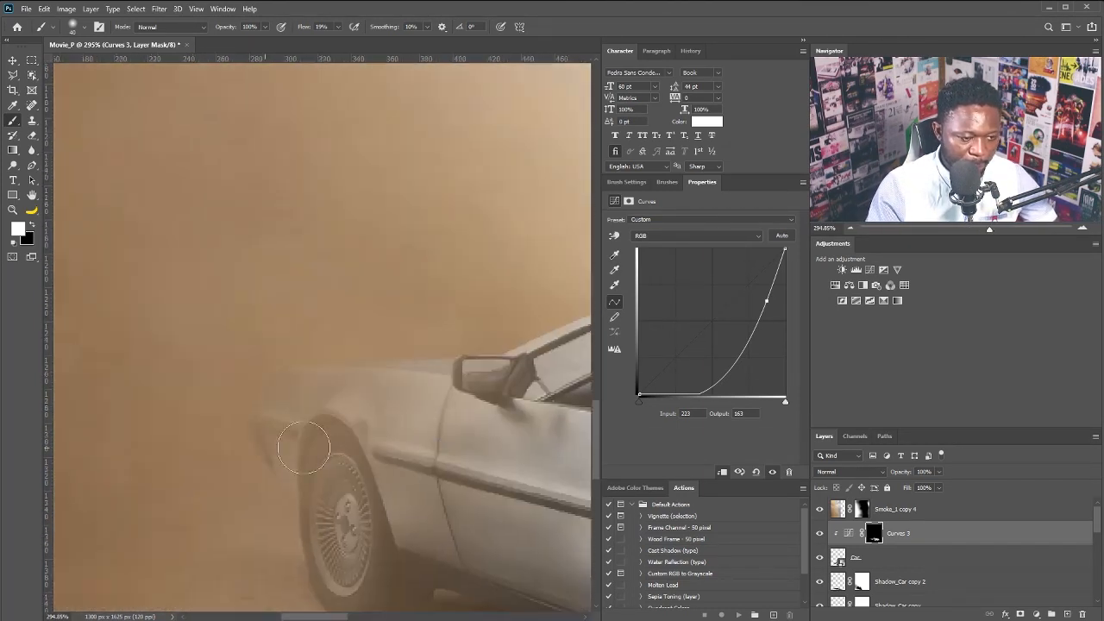
drag(566, 509, 69, 449)
drag(302, 376, 234, 470)
mouse_move(565, 508)
mouse_down()
mouse_move(375, 458)
mouse_move(310, 335)
mouse_move(248, 443)
mouse_up()
Darken the car's rear end and rear window on the Curves 3 mask with the white brush enlarged to 70 px
key(bracketright)
key(bracketright)
key(bracketright)
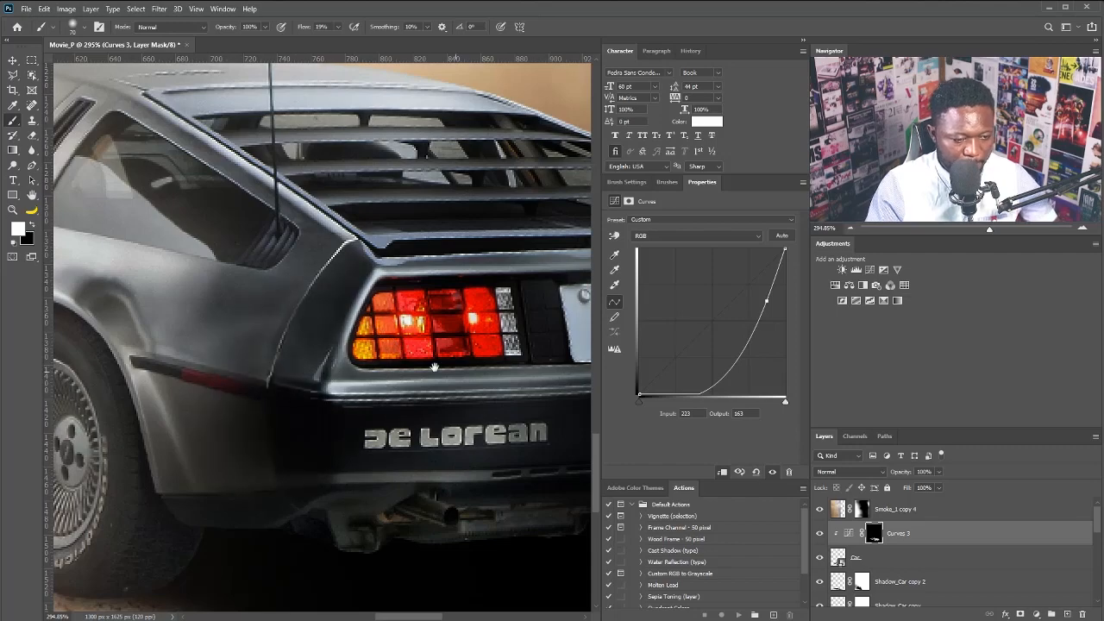
mouse_move(434, 368)
mouse_down()
mouse_move(328, 432)
mouse_move(543, 368)
mouse_up()
mouse_move(427, 392)
mouse_down()
mouse_move(277, 355)
mouse_move(362, 268)
mouse_up()
mouse_move(510, 249)
mouse_down()
mouse_move(305, 377)
mouse_move(505, 380)
mouse_move(518, 454)
mouse_up()
mouse_move(287, 371)
mouse_down()
mouse_move(444, 267)
mouse_move(377, 236)
mouse_move(477, 232)
mouse_up()
scroll(443, 267, down, 4)
mouse_move(310, 276)
mouse_down()
mouse_move(294, 362)
mouse_move(351, 309)
mouse_up()
scroll(294, 363, down, 2)
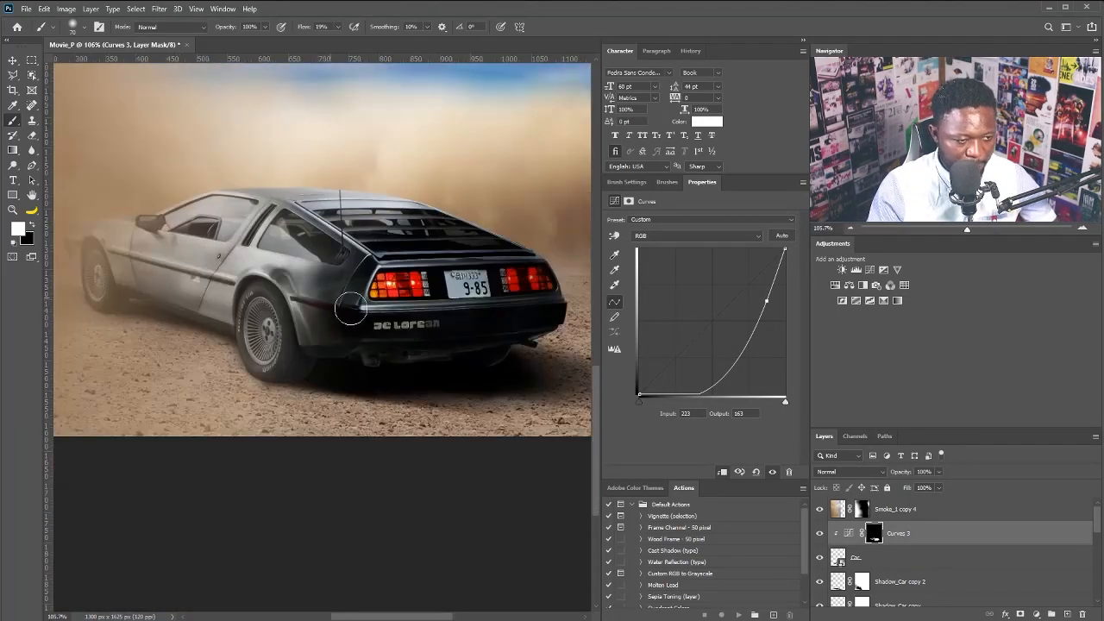
drag(189, 254, 258, 306)
scroll(259, 306, up, 4)
drag(464, 344, 279, 351)
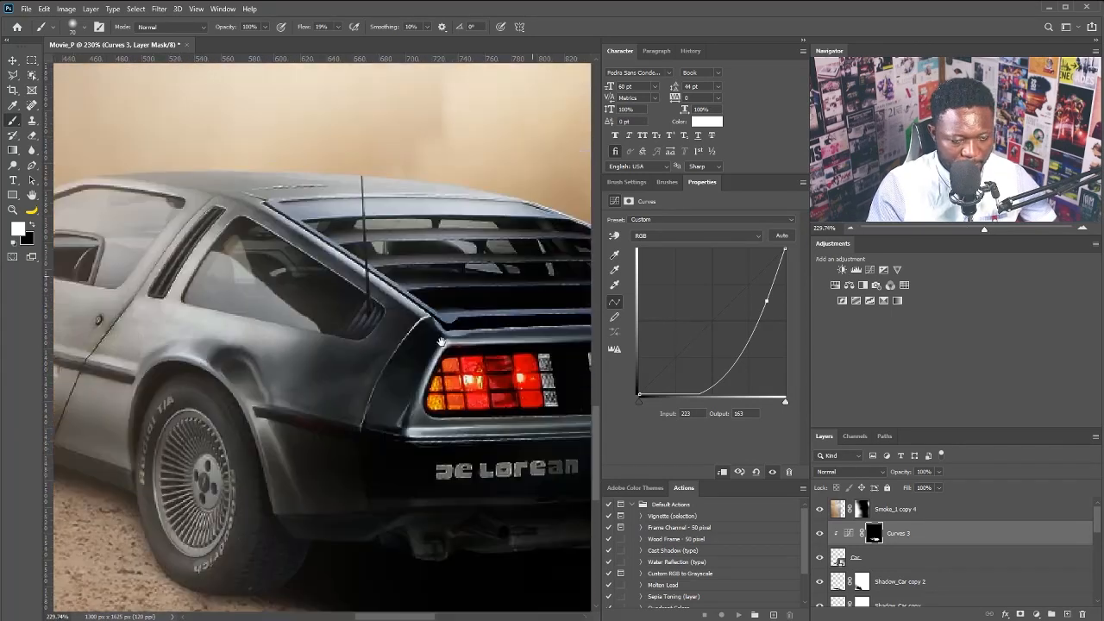
Add a black-filled layer named Black between Curves 3 and Car, clipped to the car, with an inverted layer mask
alt+click(1068, 613)
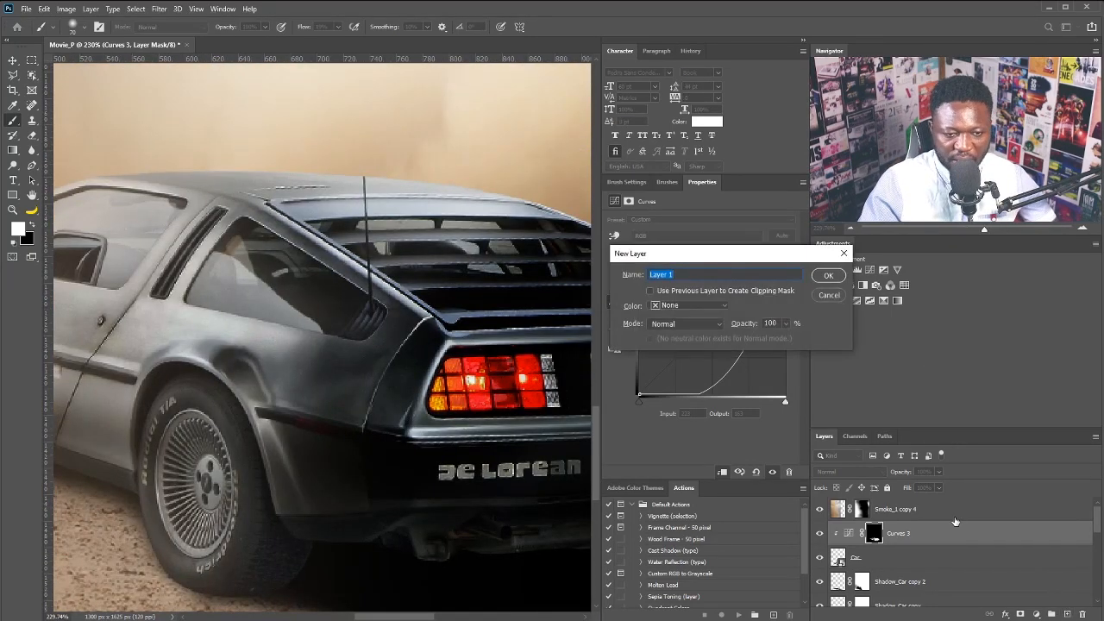
text(Black)
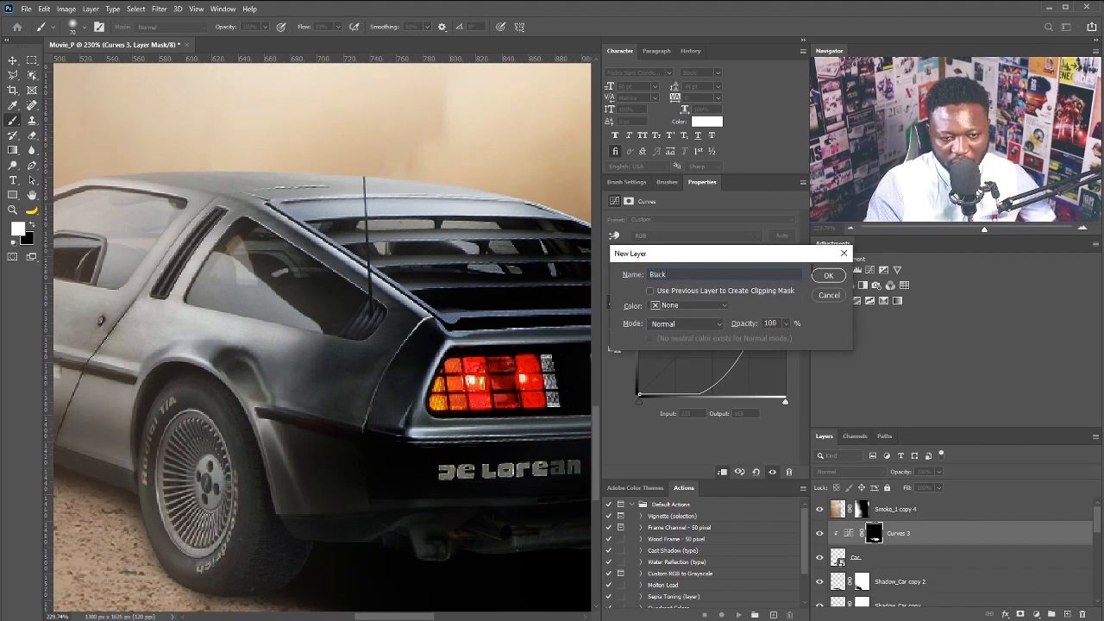
click(826, 276)
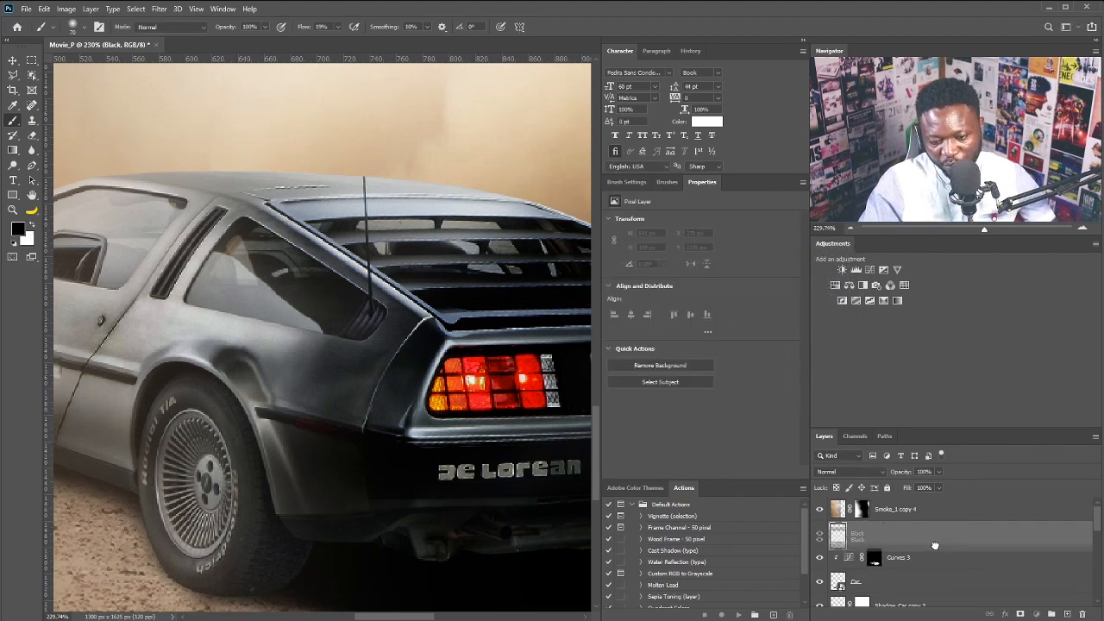
drag(936, 546, 946, 581)
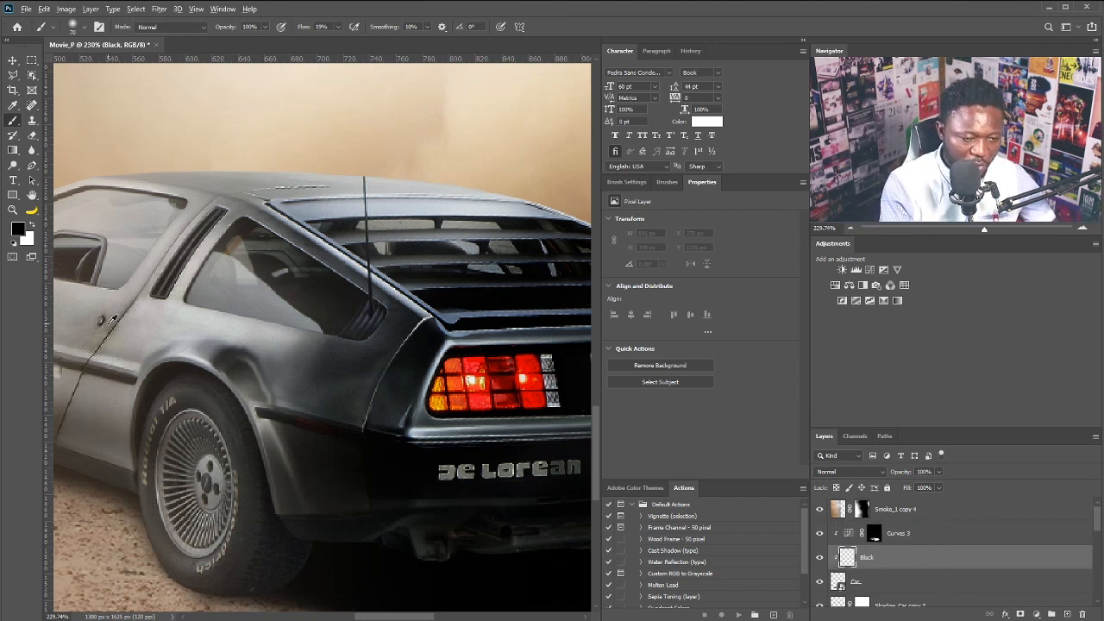
key(alt+BackSpace)
click(1020, 615)
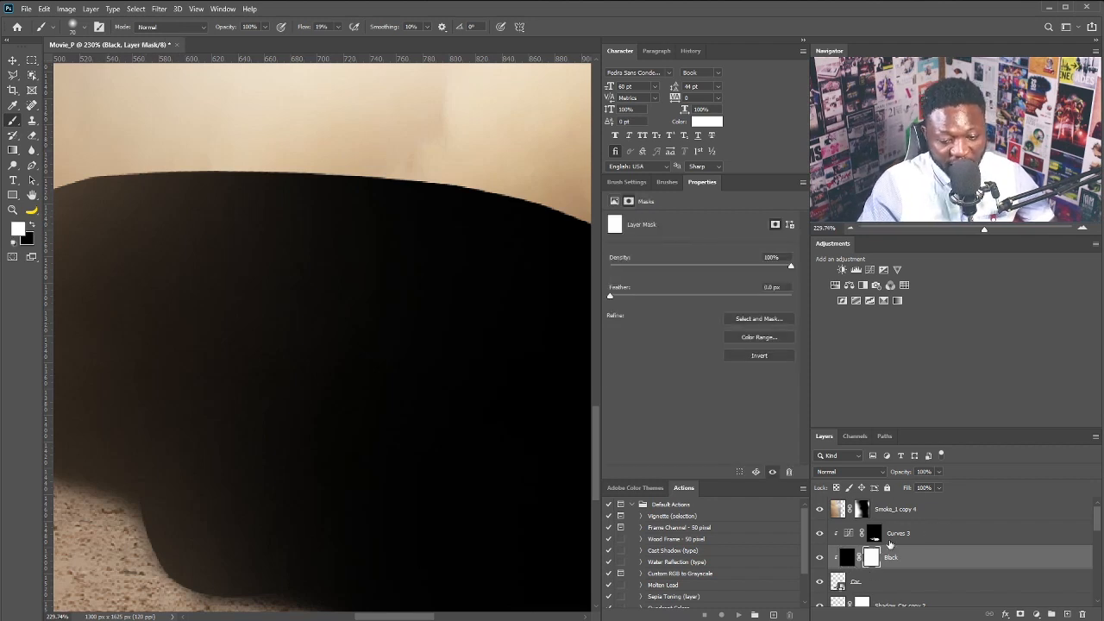
key(ctrl+i)
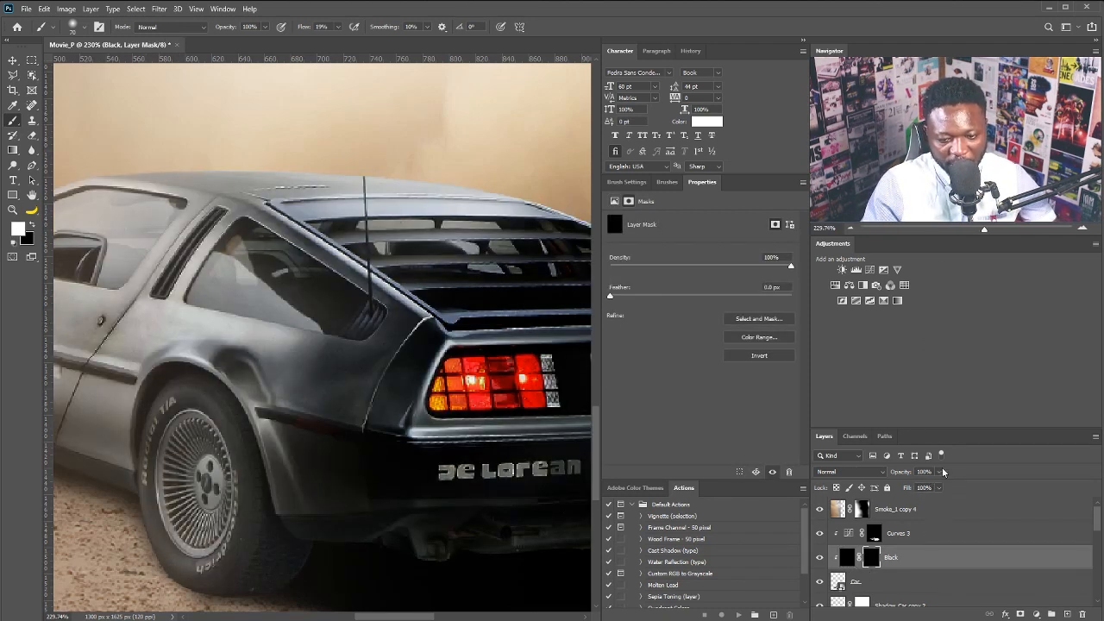
Set the Black layer to 16% opacity and paint its mask white over the car's rear with a 100 px brush, raising flow to 54%
click(939, 488)
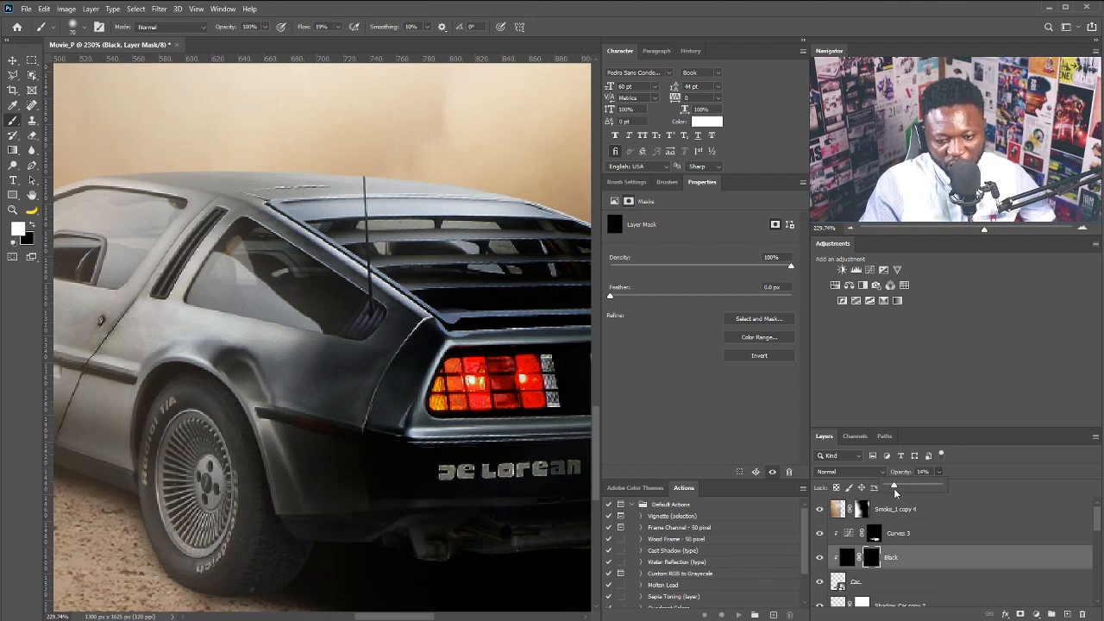
mouse_move(488, 355)
mouse_down()
mouse_move(444, 361)
mouse_move(404, 461)
mouse_up()
key(bracketright)
key(bracketright)
key(bracketright)
mouse_move(365, 486)
mouse_down()
mouse_move(319, 500)
mouse_move(388, 493)
mouse_move(305, 531)
mouse_up()
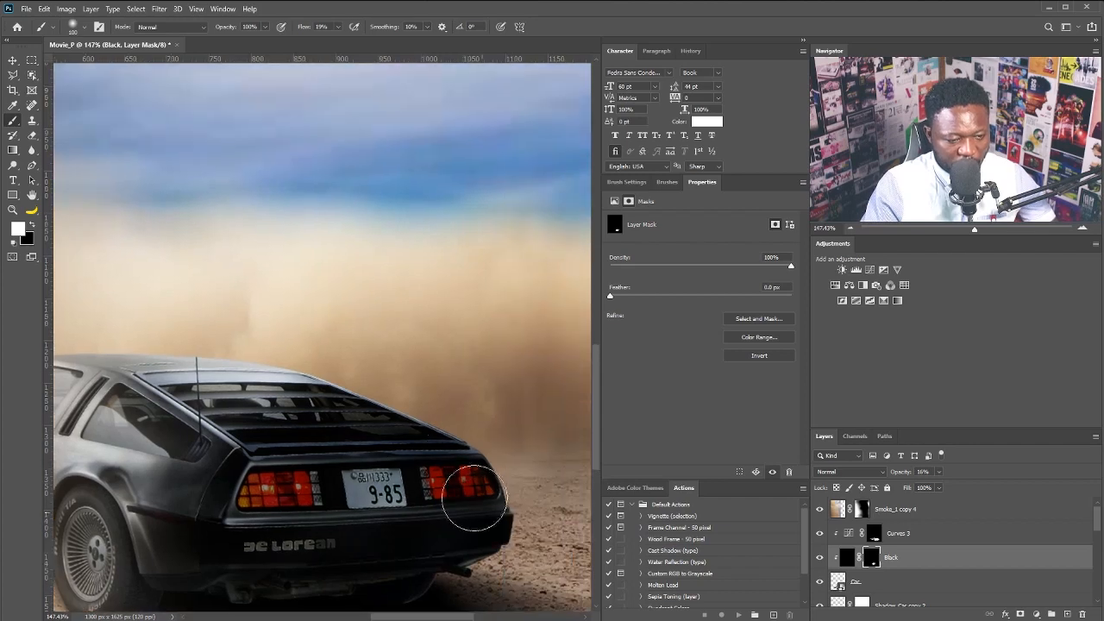
drag(469, 498, 296, 394)
drag(292, 508, 356, 412)
click(338, 27)
drag(340, 41, 360, 41)
drag(364, 394, 301, 458)
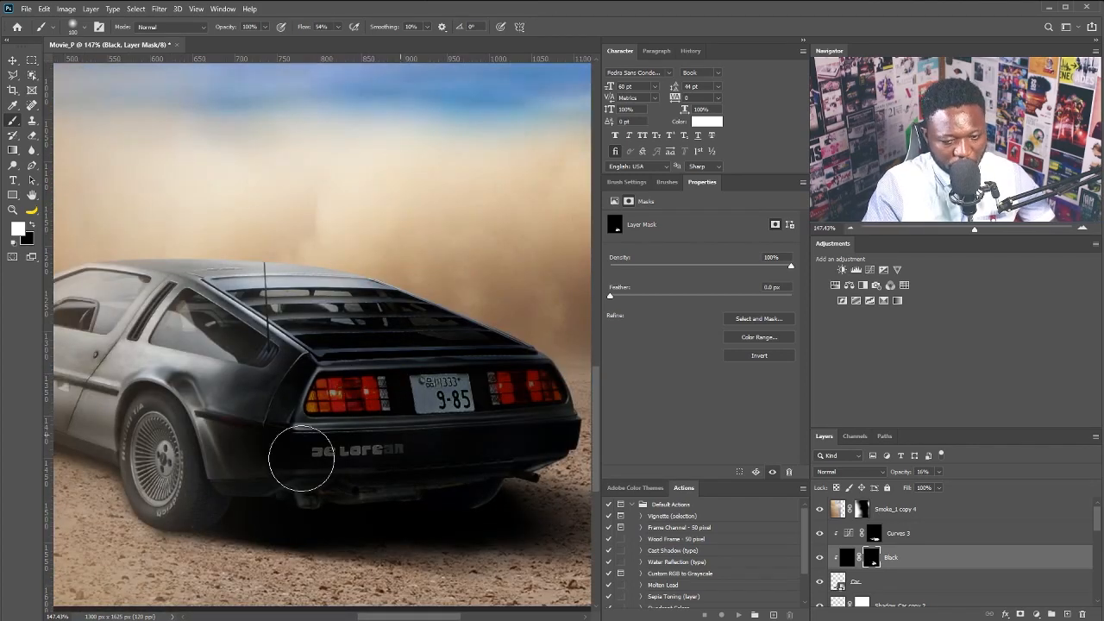
Raise the Black layer's opacity to 28% and darken the rear lettering and bumper on its mask with a 35 px white brush
click(939, 472)
drag(939, 487, 946, 489)
drag(162, 408, 211, 404)
key(bracketleft)
key(bracketleft)
key(bracketleft)
key(bracketleft)
key(bracketleft)
key(bracketleft)
key(bracketleft)
key(bracketleft)
mouse_move(327, 302)
mouse_down()
mouse_move(267, 256)
mouse_move(292, 259)
mouse_up()
drag(266, 380, 297, 389)
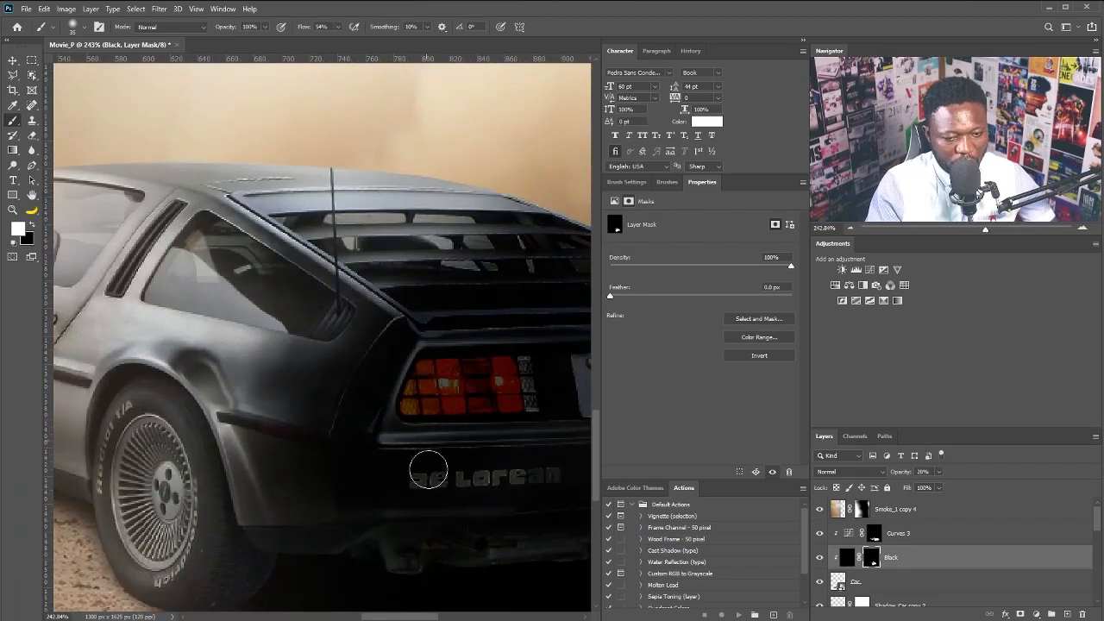
drag(429, 470, 398, 468)
drag(488, 466, 340, 379)
drag(475, 237, 422, 212)
drag(251, 482, 388, 444)
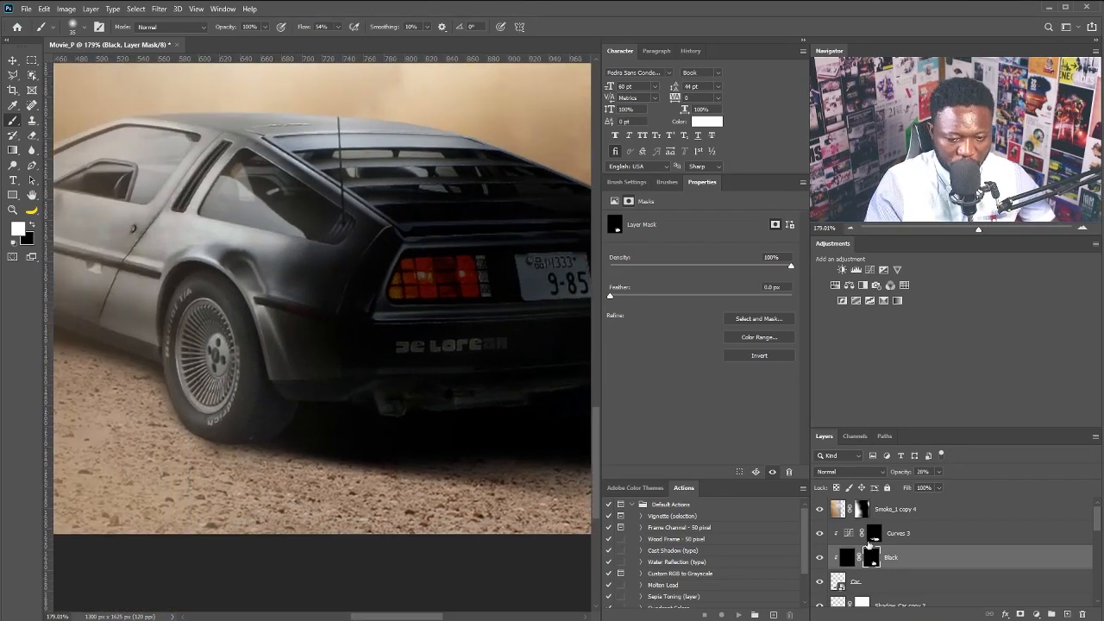
Paint white on the Curves 3 mask along the car's lower rear edge and exhaust area with the 35 px brush
key(alt+bracketright)
drag(286, 405, 260, 431)
drag(332, 392, 489, 389)
mouse_move(489, 386)
mouse_down()
mouse_move(389, 426)
mouse_move(501, 441)
mouse_up()
drag(558, 393, 417, 448)
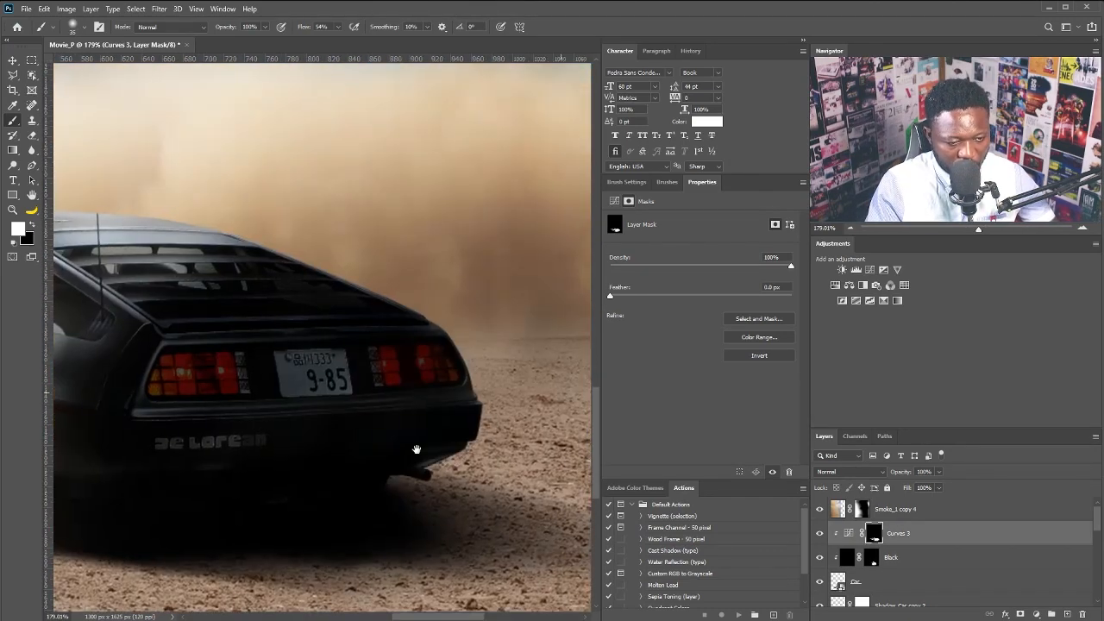
drag(251, 473, 336, 523)
Deepen the darkening over the car's rear on the Curves 3 mask with the white brush enlarged to 100 px
key(bracketright)
key(bracketright)
key(bracketright)
key(bracketright)
key(bracketright)
key(bracketright)
key(bracketright)
key(bracketright)
mouse_move(298, 332)
mouse_down()
mouse_move(219, 298)
mouse_move(381, 417)
mouse_up()
drag(392, 426, 316, 422)
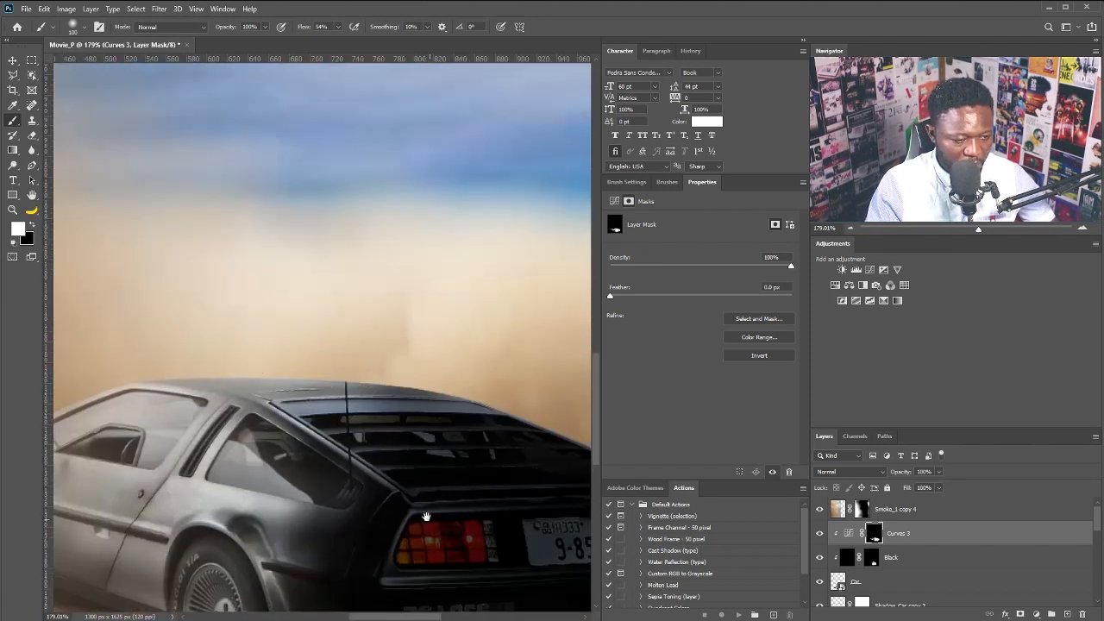
drag(423, 515, 349, 371)
scroll(369, 416, down, 3)
drag(372, 422, 442, 384)
key(ctrl+1)
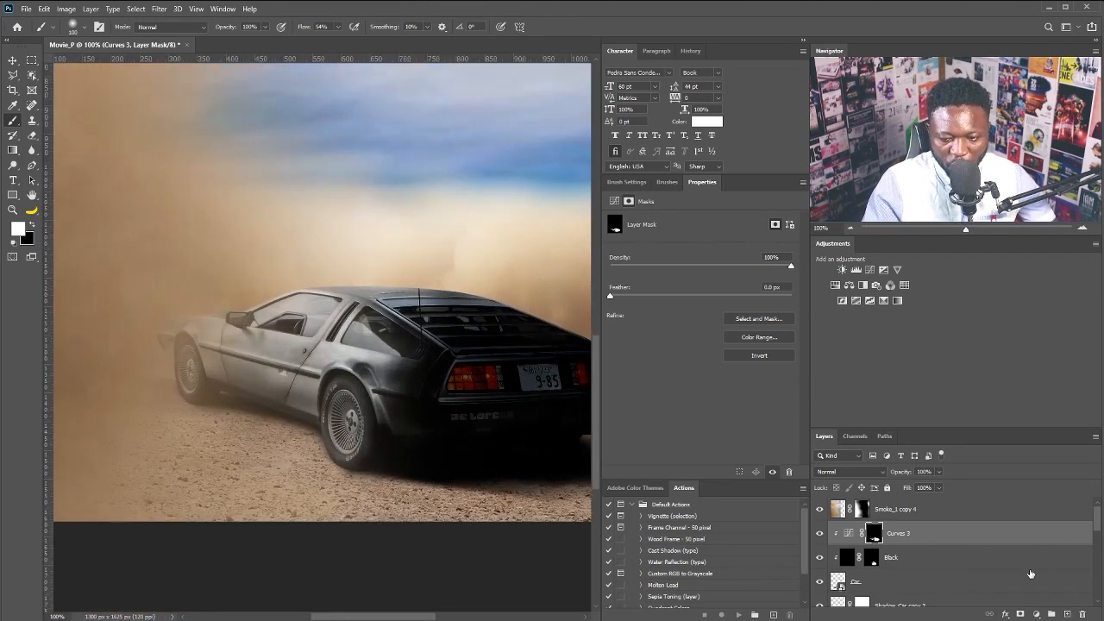
Add a Hue/Saturation adjustment above Curves 3 with Colorize enabled and clip it to the Car layer
mouse_move(1097, 519)
mouse_down()
mouse_move(1097, 532)
mouse_move(1097, 520)
mouse_up()
click(861, 540)
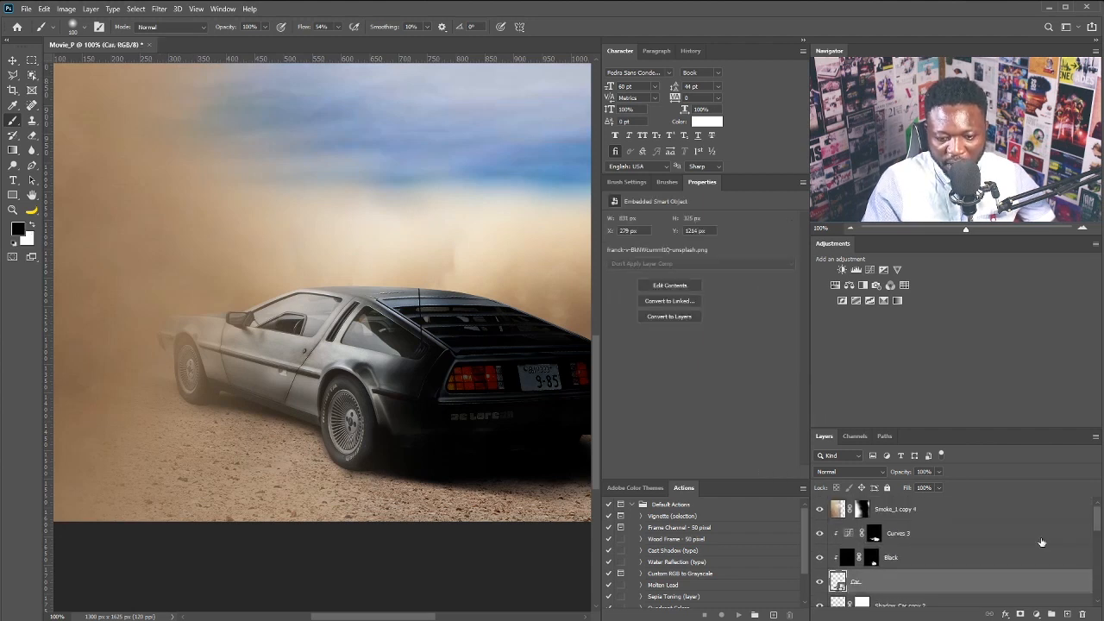
click(922, 540)
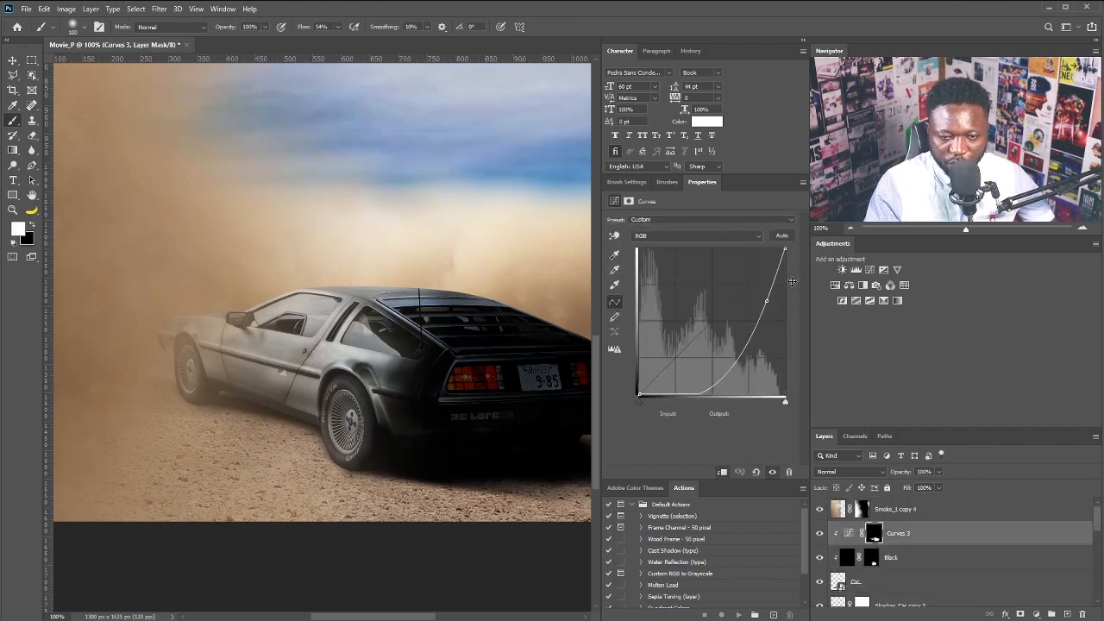
drag(964, 428, 964, 331)
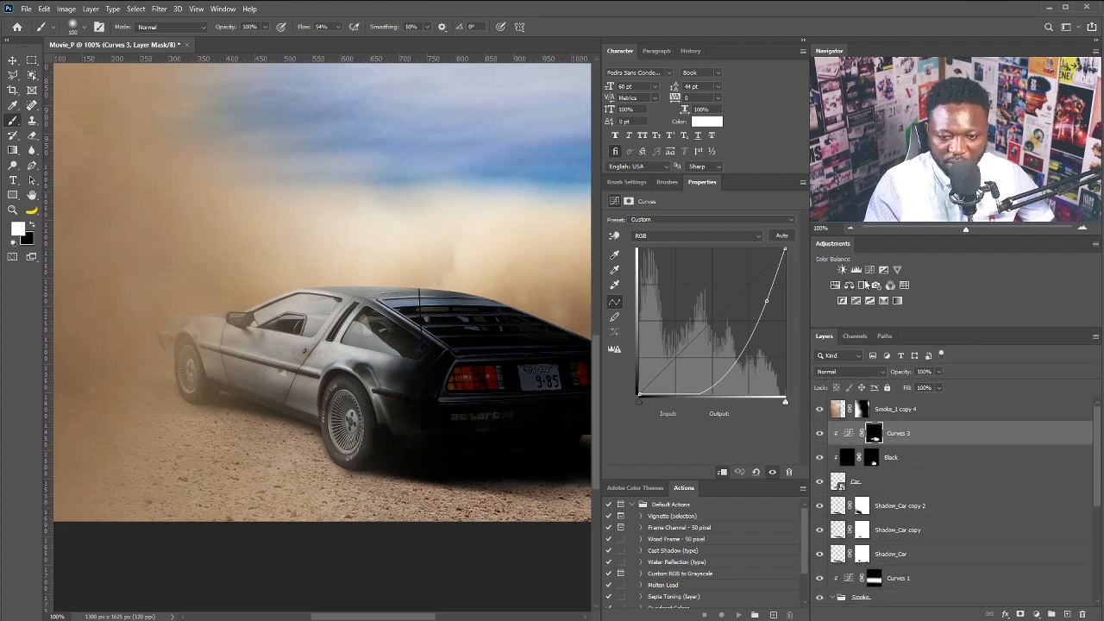
click(841, 301)
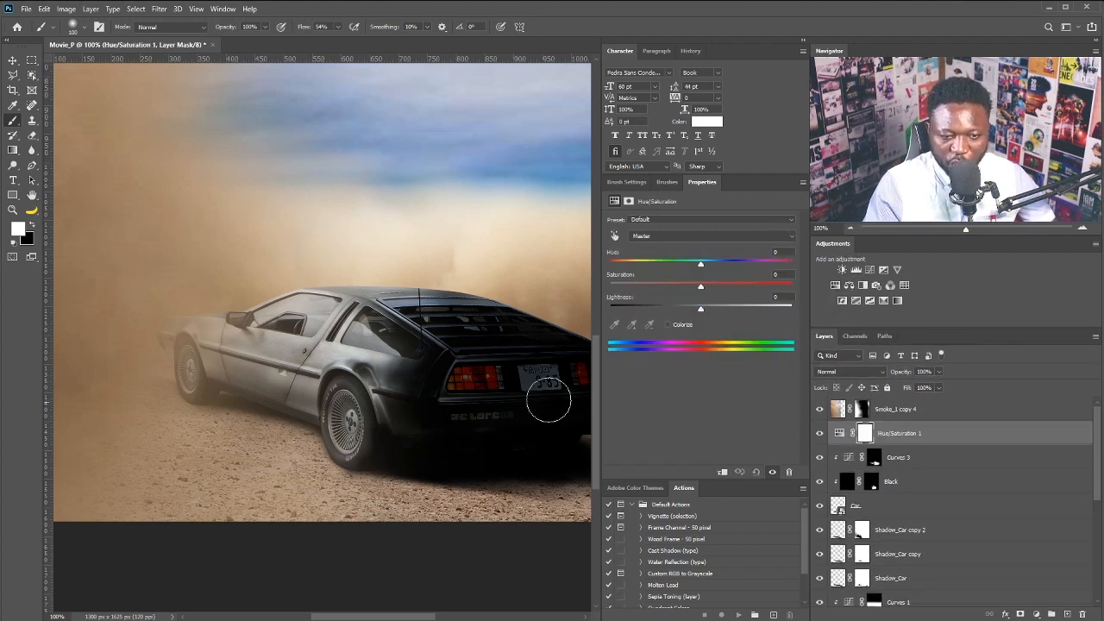
click(667, 325)
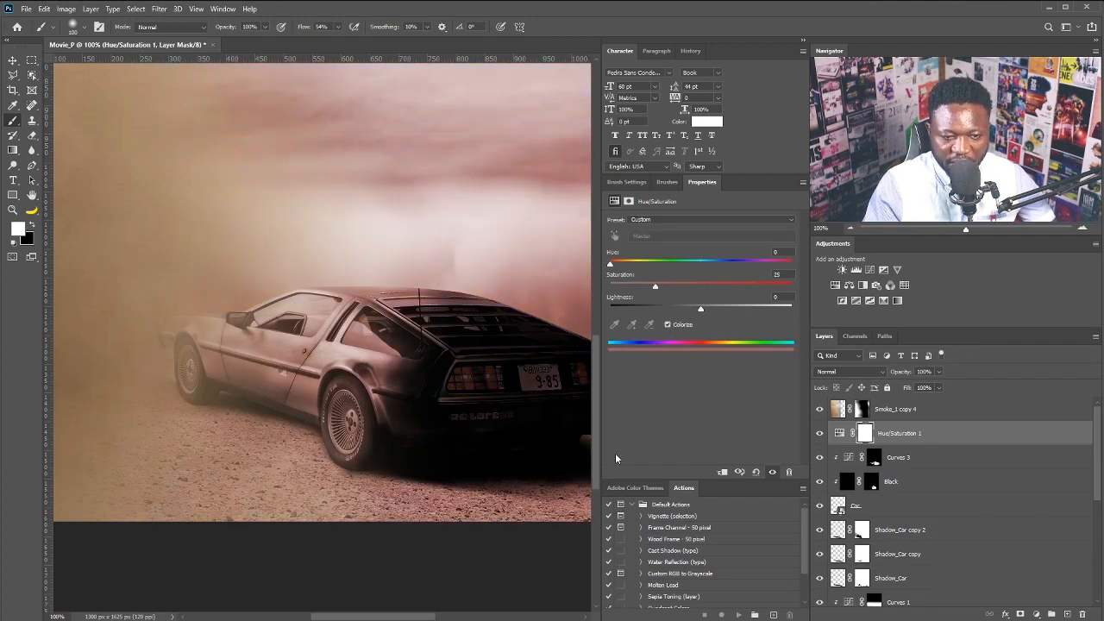
click(723, 472)
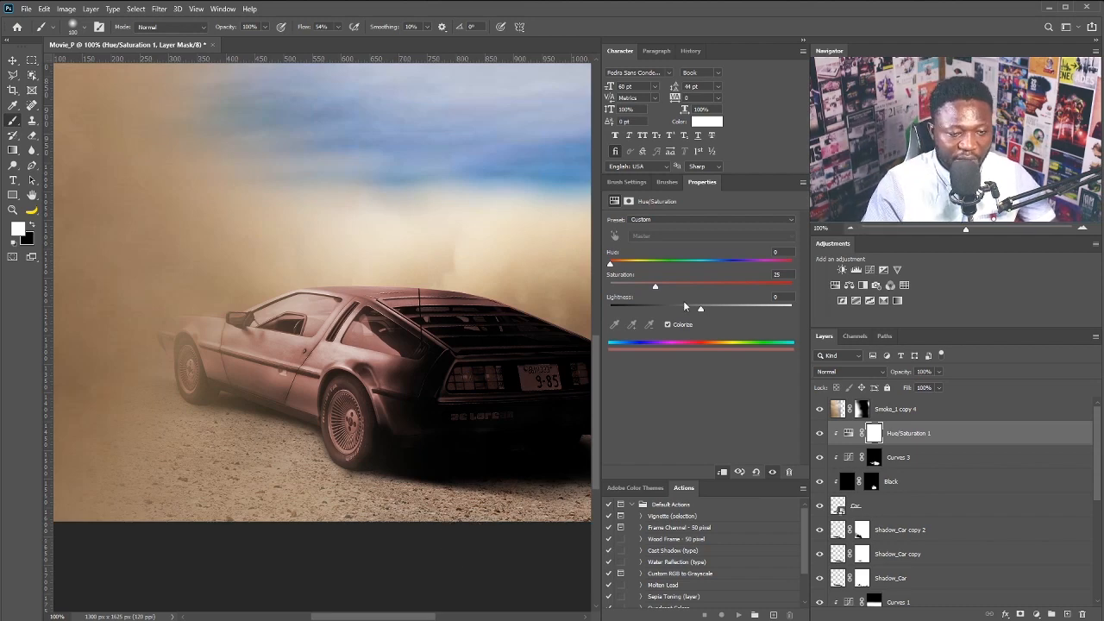
Tint the car to match the dust by setting the Hue/Saturation adjustment to hue 31 and saturation 34
scroll(291, 326, down, 5)
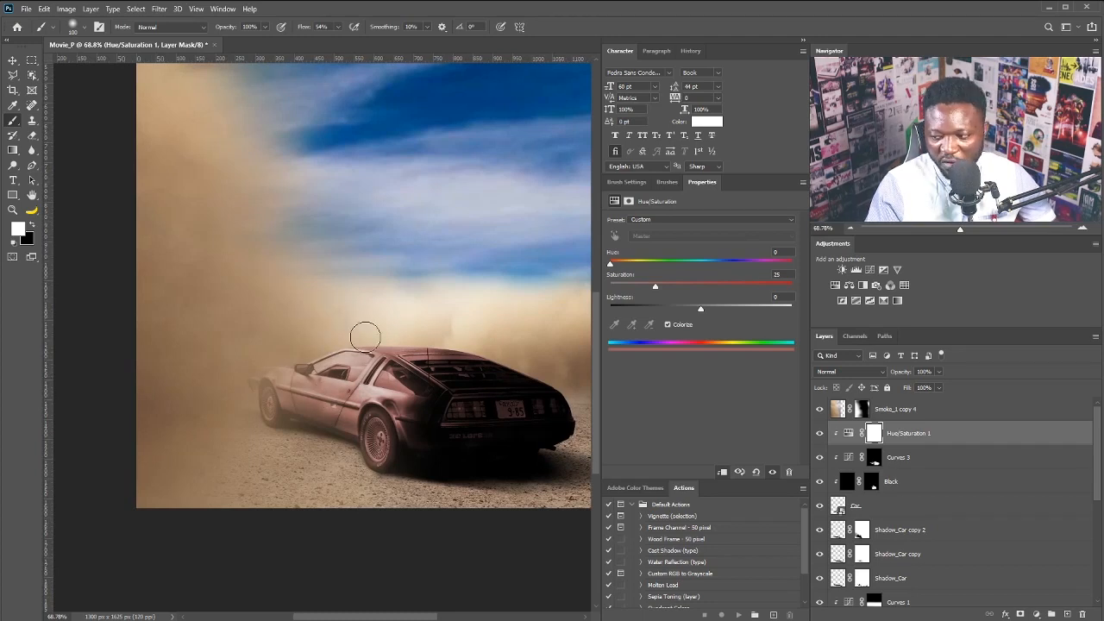
drag(301, 333, 559, 305)
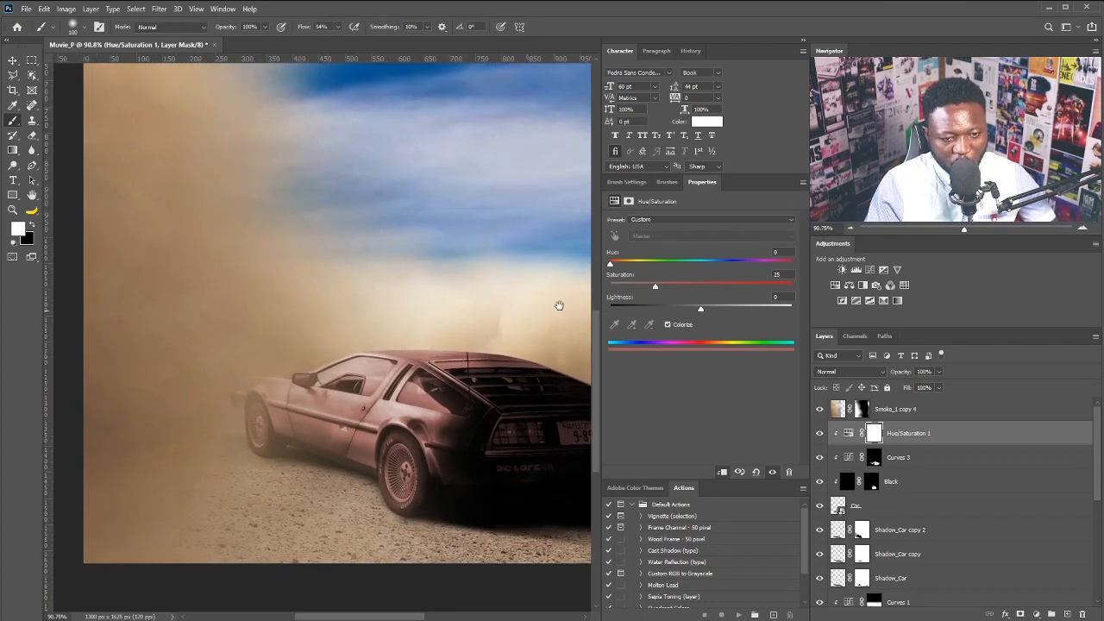
drag(610, 264, 672, 287)
drag(423, 333, 414, 369)
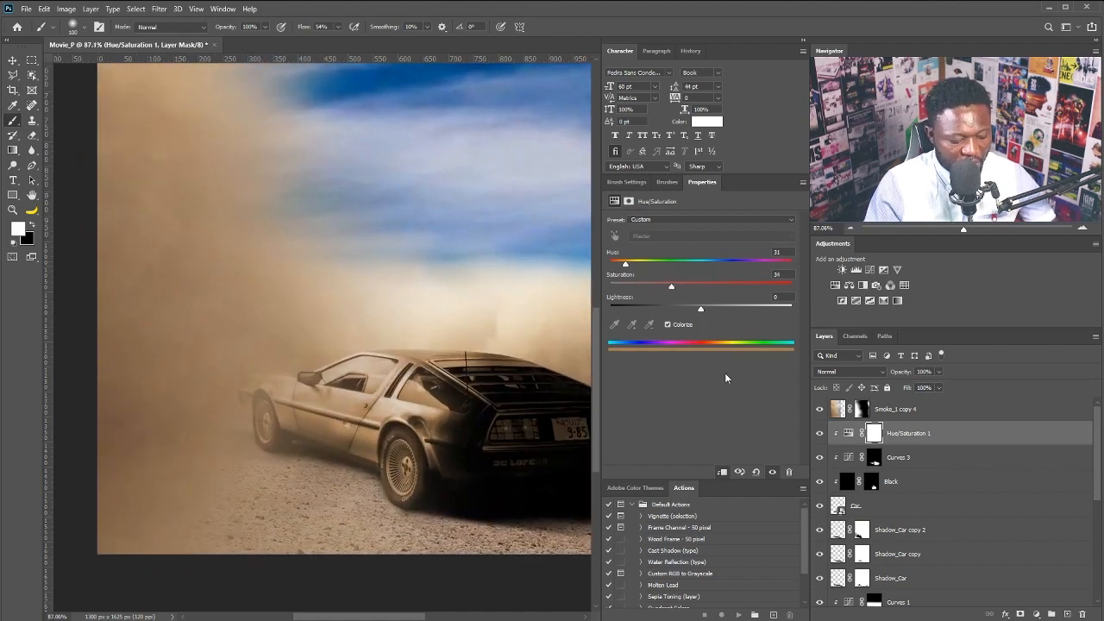
Paint black on the Hue/Saturation 1 mask over the car's rear side window with a 30 px brush at 86% flow
drag(444, 403, 458, 402)
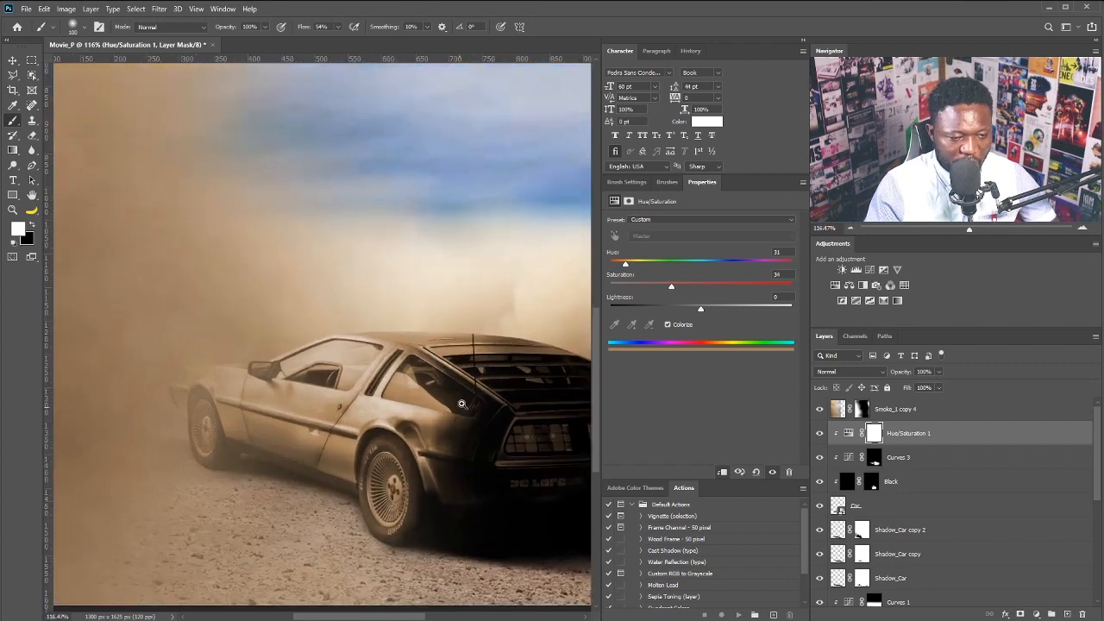
key(bracketleft)
key(bracketleft)
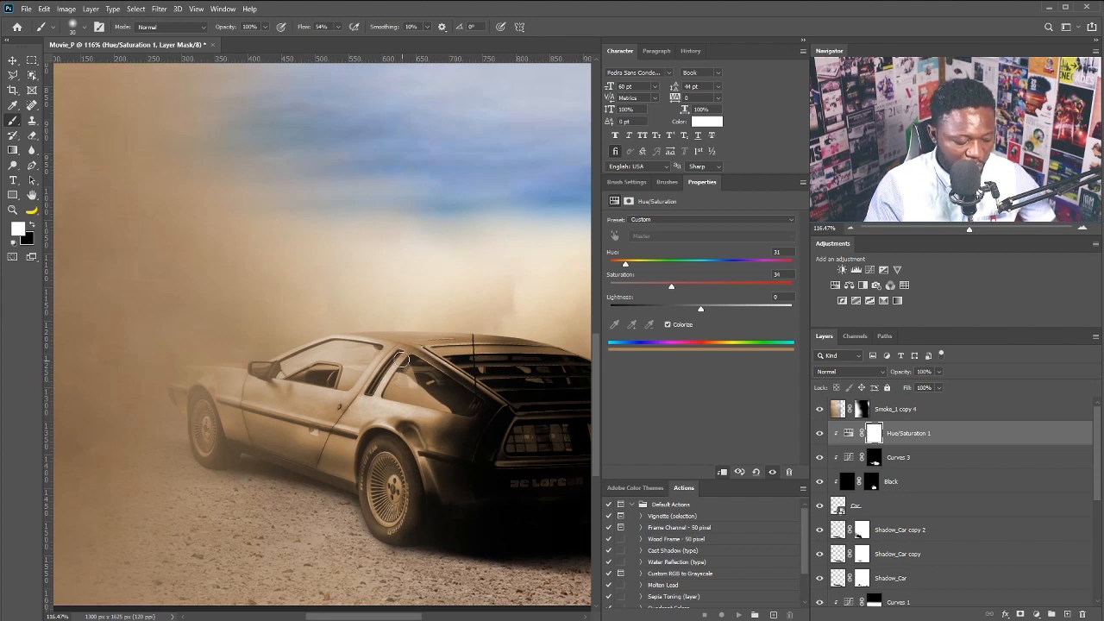
click(32, 226)
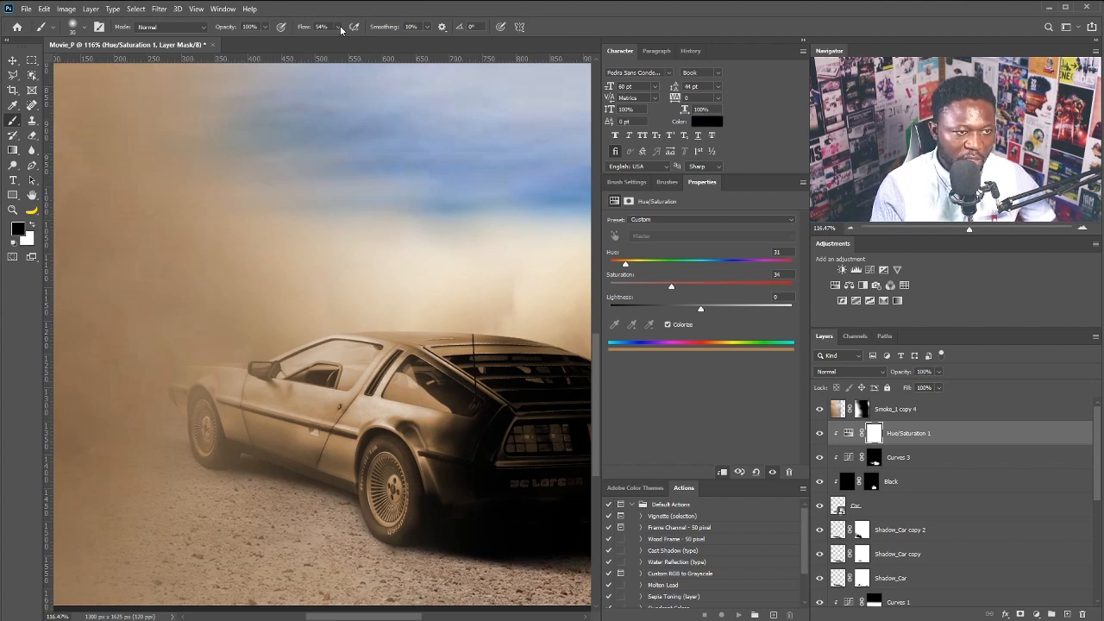
drag(356, 43, 355, 42)
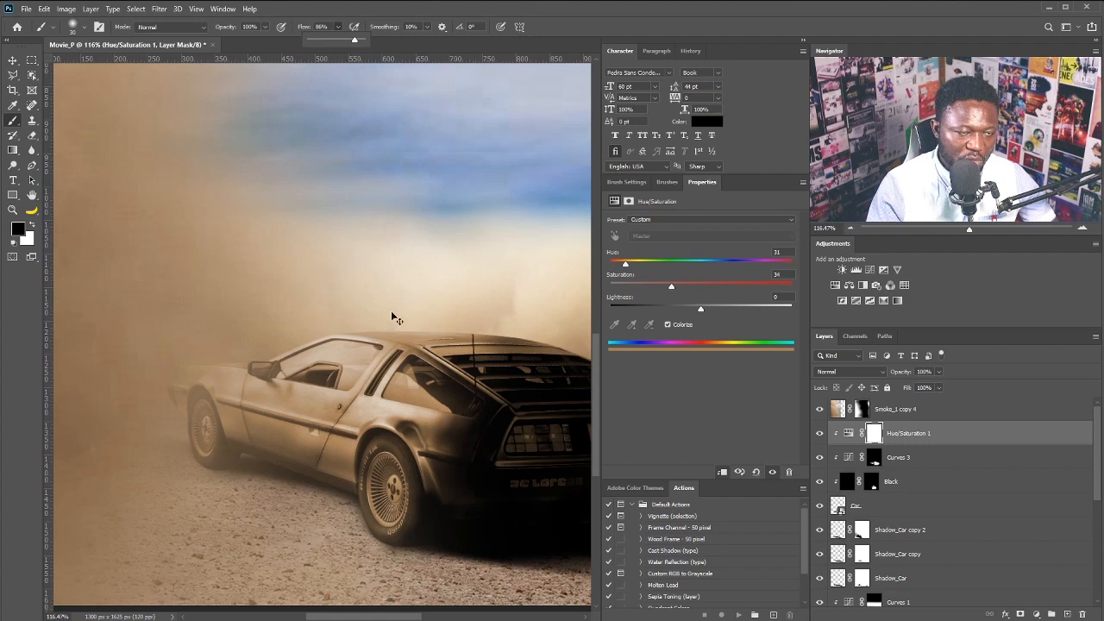
drag(409, 381, 434, 382)
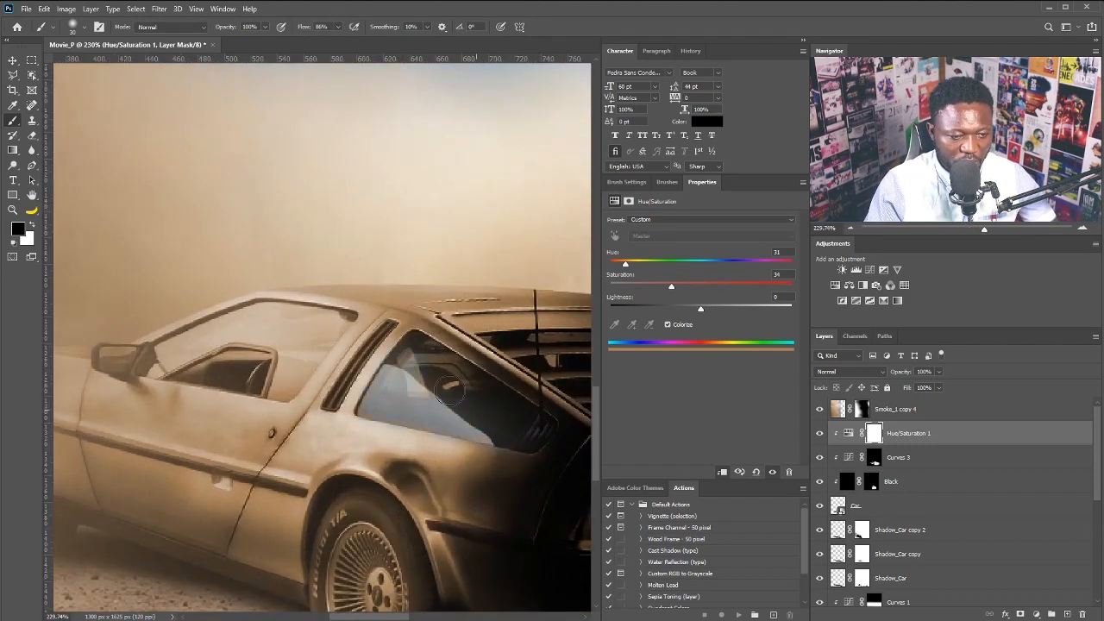
drag(449, 393, 406, 377)
drag(407, 377, 473, 419)
Clear the remaining tint along the rear side window's edges on the Hue/Saturation 1 mask with a smaller black brush
key(bracketleft)
key(bracketleft)
key(bracketleft)
key(bracketleft)
key(bracketleft)
key(bracketleft)
drag(459, 368, 446, 380)
Remove the tint from the car's front side window by painting its mask area black with a 25 px brush
key(bracketright)
key(bracketright)
key(bracketright)
drag(226, 389, 272, 388)
mouse_move(432, 345)
mouse_down()
mouse_move(234, 485)
mouse_move(226, 505)
mouse_up()
drag(481, 492, 377, 407)
drag(172, 371, 517, 310)
drag(535, 345, 354, 375)
drag(471, 336, 346, 414)
drag(190, 356, 95, 358)
drag(253, 380, 207, 371)
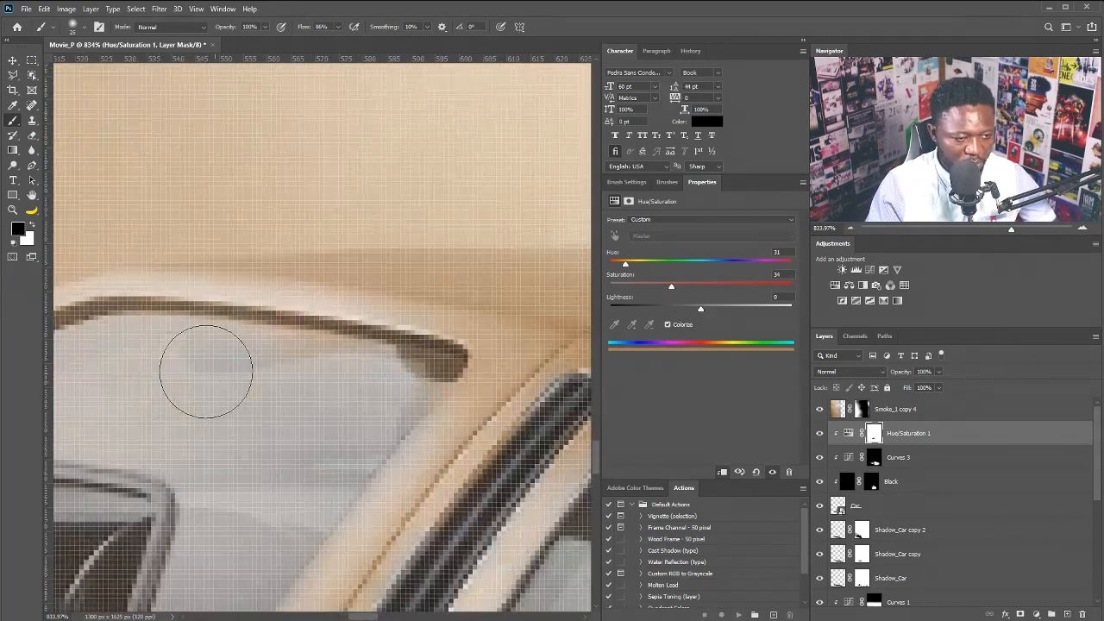
Refine the mask around the front side window frame and mirror with a tiny brush, alternating black and white
key(bracketleft)
key(bracketleft)
key(bracketleft)
key(bracketleft)
key(bracketleft)
key(bracketleft)
drag(375, 487, 404, 349)
key(x)
drag(315, 392, 535, 362)
key(x)
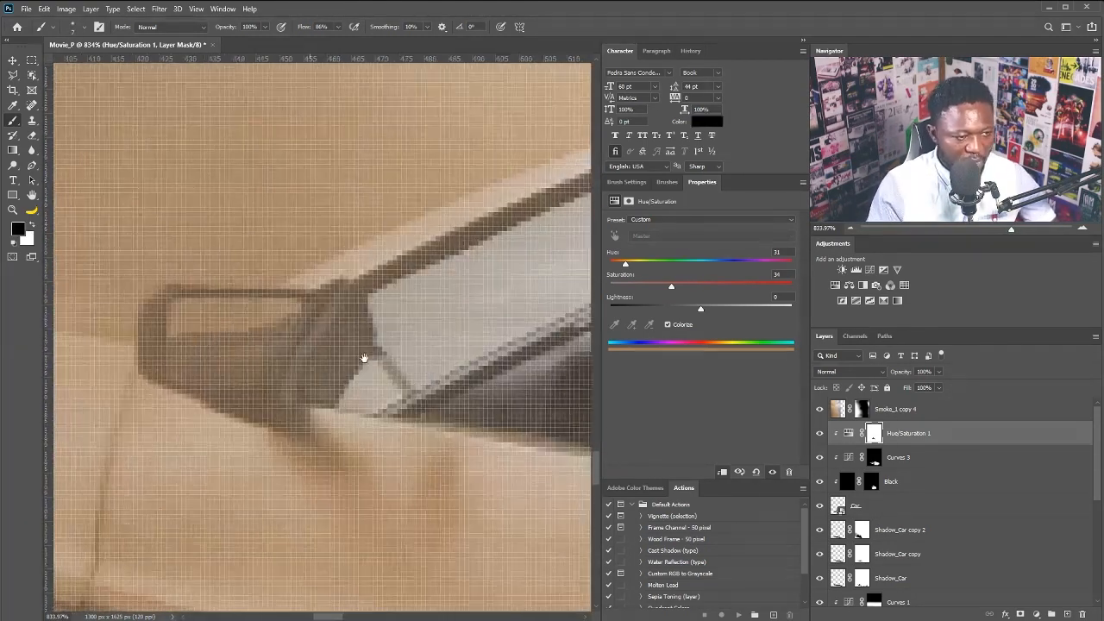
drag(231, 377, 177, 380)
drag(172, 433, 220, 427)
Paint black on the Hue/Saturation 1 mask over the front wheel with a 30 px brush
key(bracketright)
key(bracketright)
key(bracketright)
key(bracketright)
key(bracketright)
key(bracketright)
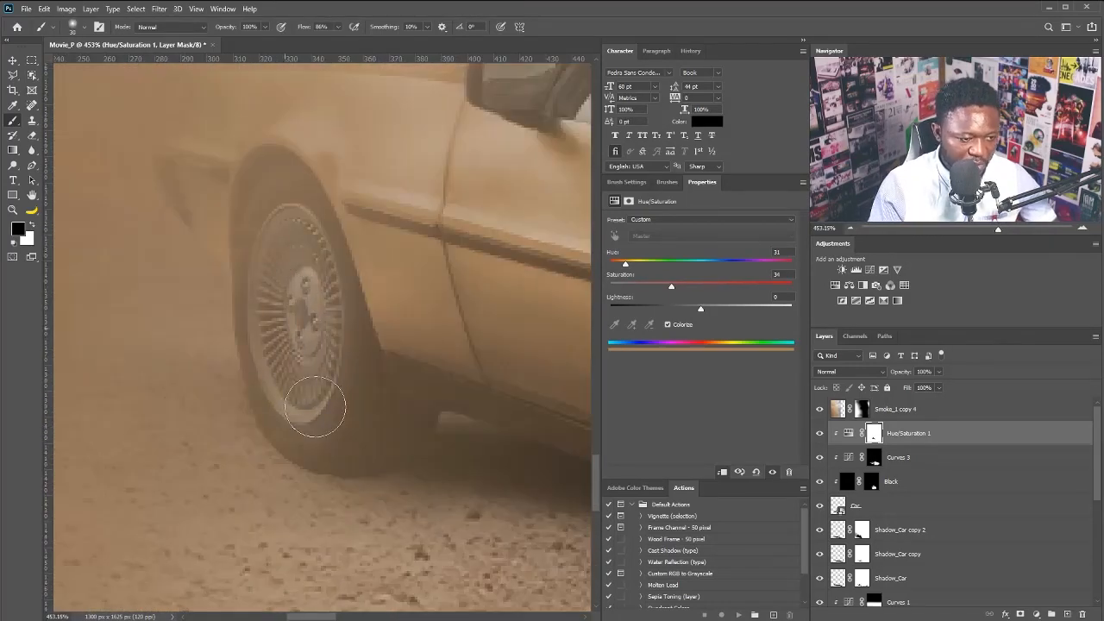
drag(405, 355, 291, 328)
Restore the tint on the bodywork around the front wheel by painting the mask white with a smaller brush
key(x)
key(bracketleft)
key(bracketleft)
key(bracketleft)
drag(448, 388, 305, 356)
Remove the tint from the rear wheel and tyre by painting the Hue/Saturation 1 mask black with a 25 px brush
key(x)
key(bracketright)
key(bracketright)
key(bracketright)
drag(490, 443, 199, 345)
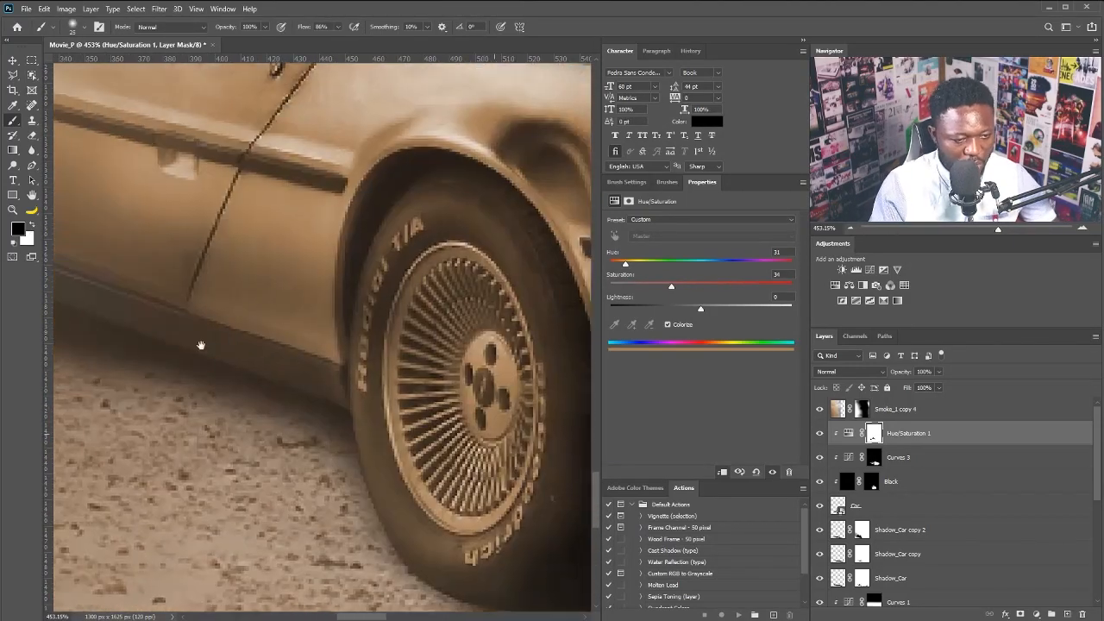
drag(417, 208, 405, 467)
mouse_move(406, 468)
mouse_down()
mouse_move(290, 395)
mouse_move(347, 297)
mouse_move(434, 394)
mouse_up()
drag(280, 193, 207, 237)
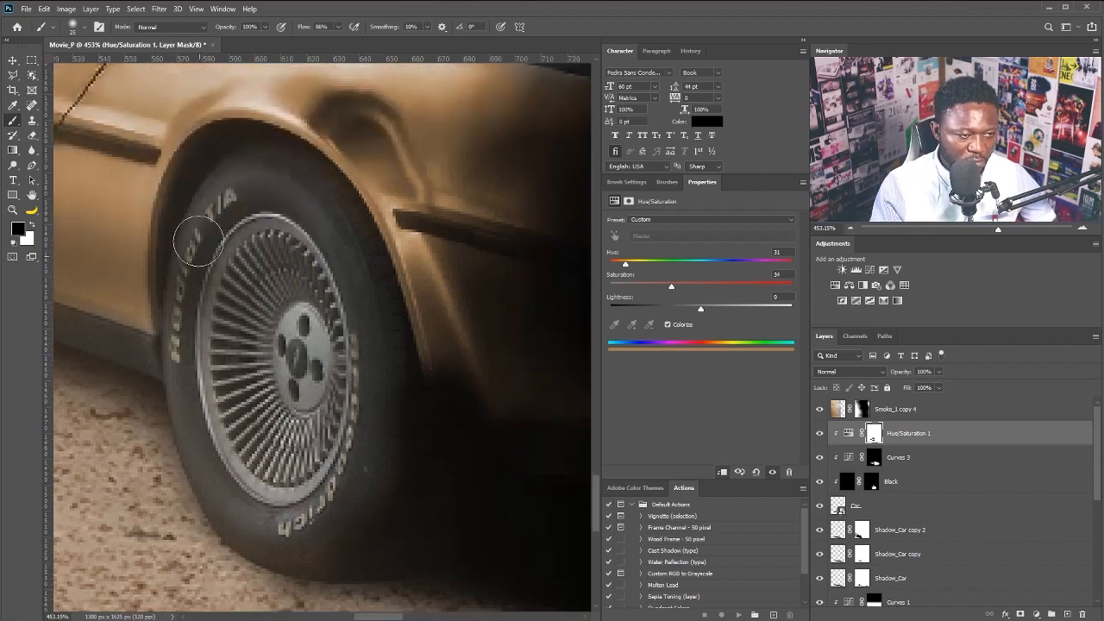
mouse_move(432, 336)
mouse_down()
mouse_move(313, 354)
mouse_move(356, 334)
mouse_up()
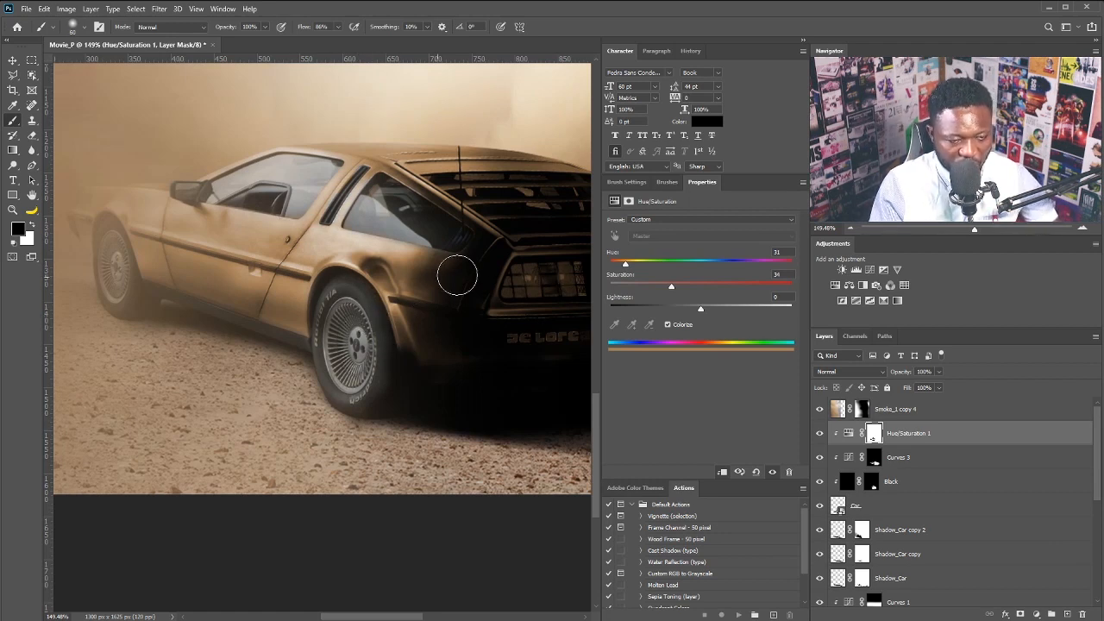
Softly bring the dust tint back over the car's wheels with a 60 px white brush at 26% flow
key(x)
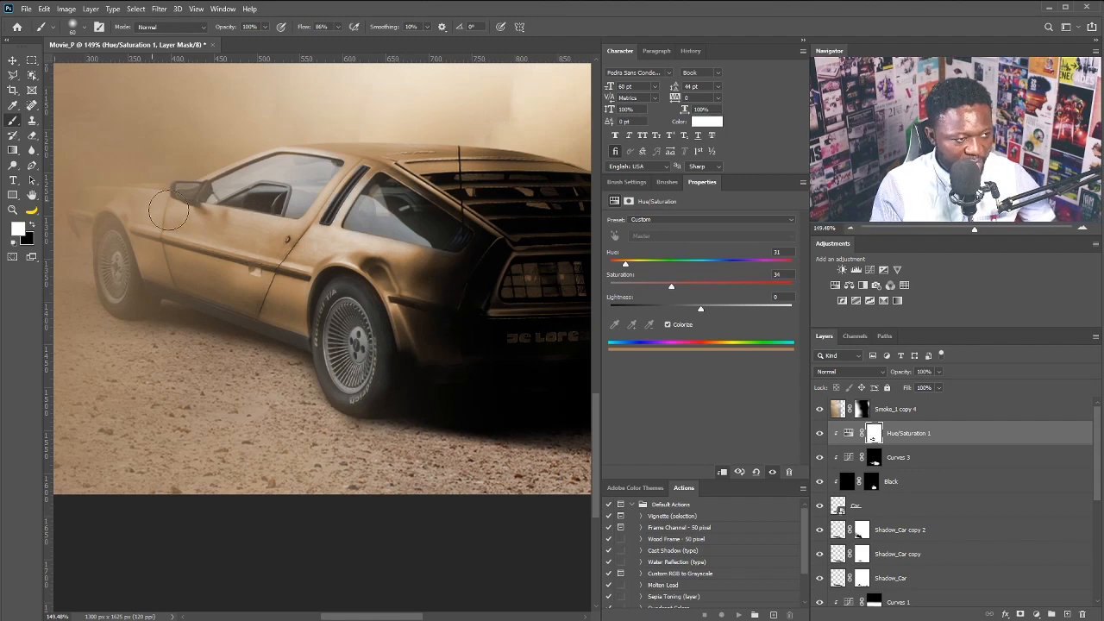
scroll(332, 318, up, 2)
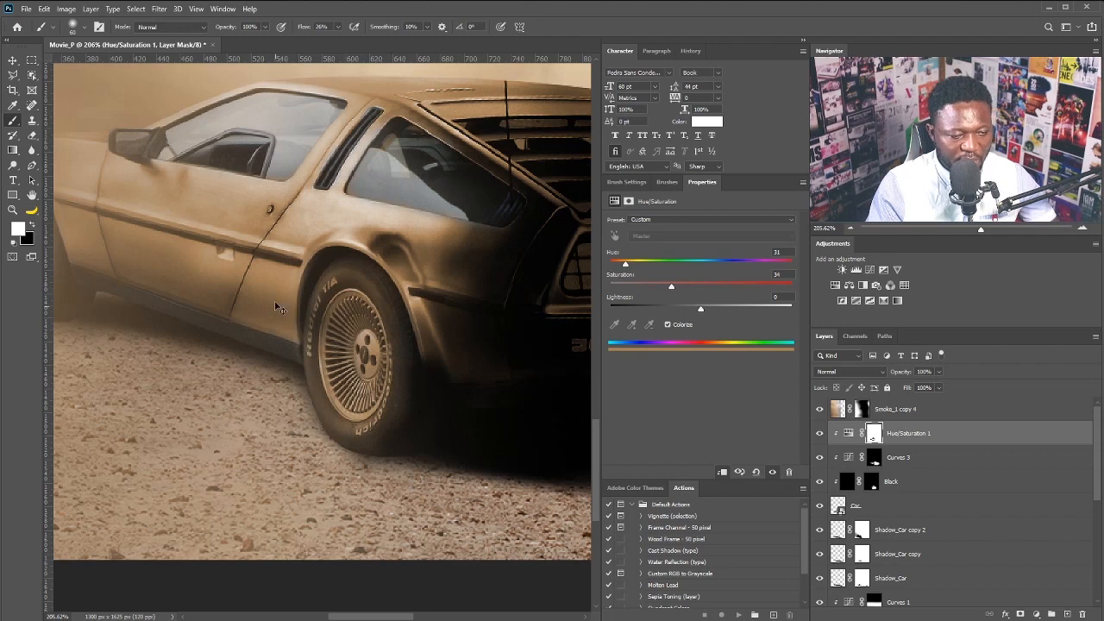
drag(271, 292, 348, 403)
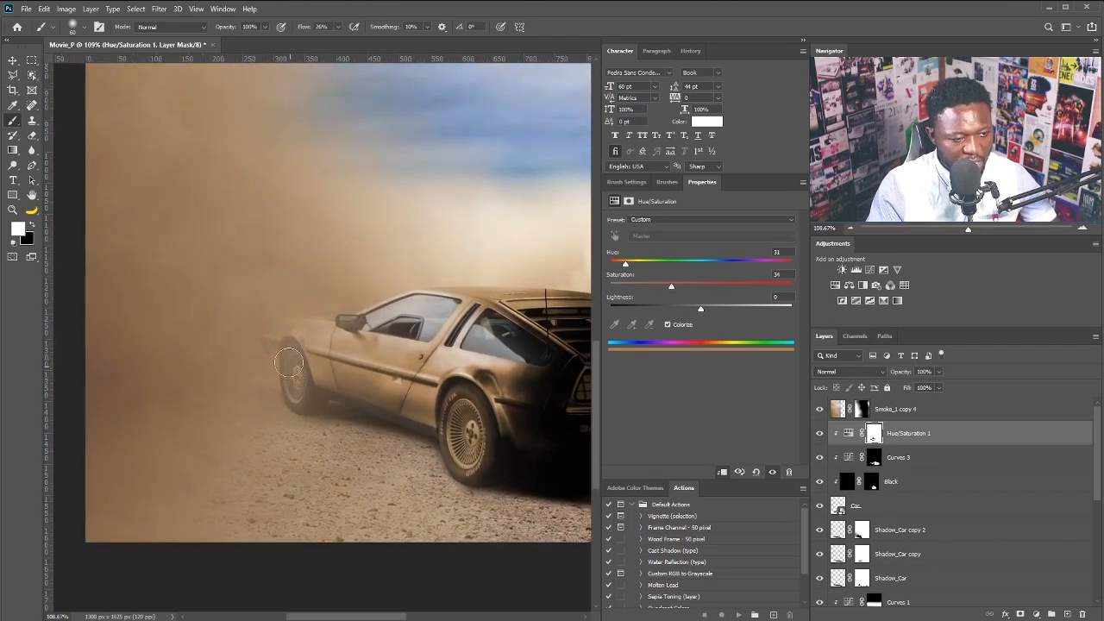
drag(571, 328, 428, 312)
mouse_move(400, 375)
mouse_down()
mouse_move(355, 383)
mouse_move(399, 395)
mouse_move(421, 431)
mouse_up()
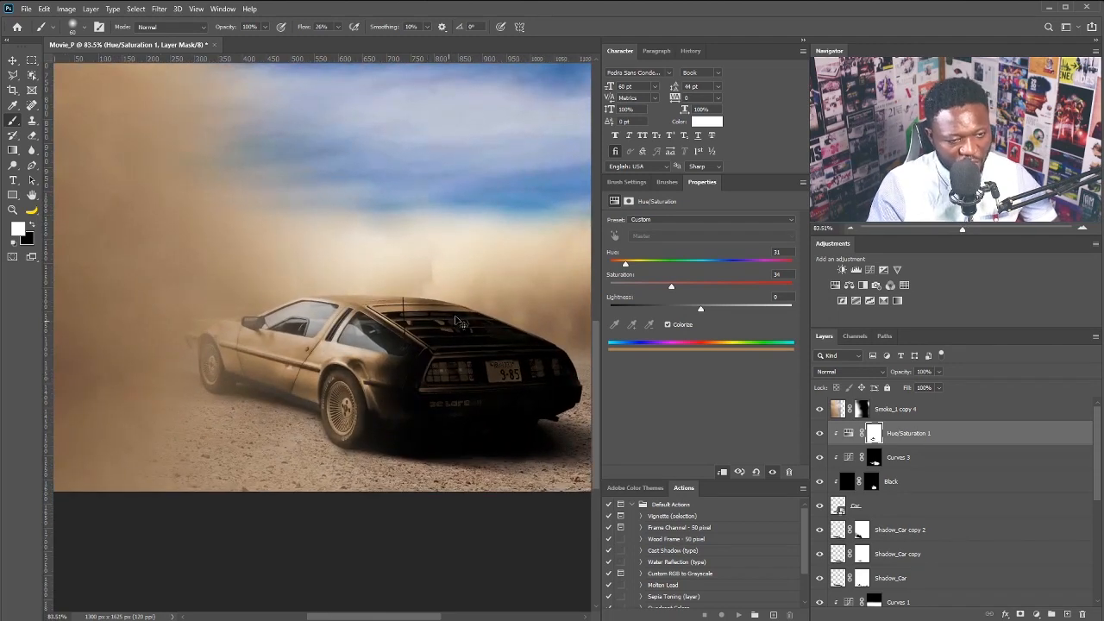
drag(442, 309, 459, 345)
drag(377, 366, 366, 367)
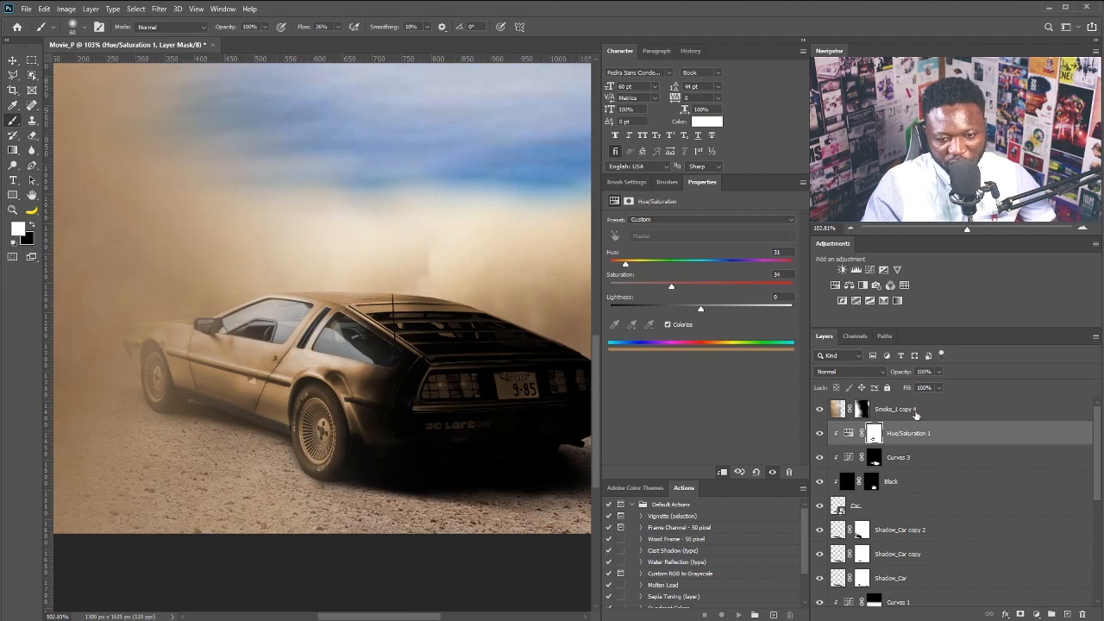
Add a Curves adjustment clipped above Hue/Saturation 1 and shape an RGB contrast curve, lowering shadows and raising input 168 to 177
click(869, 270)
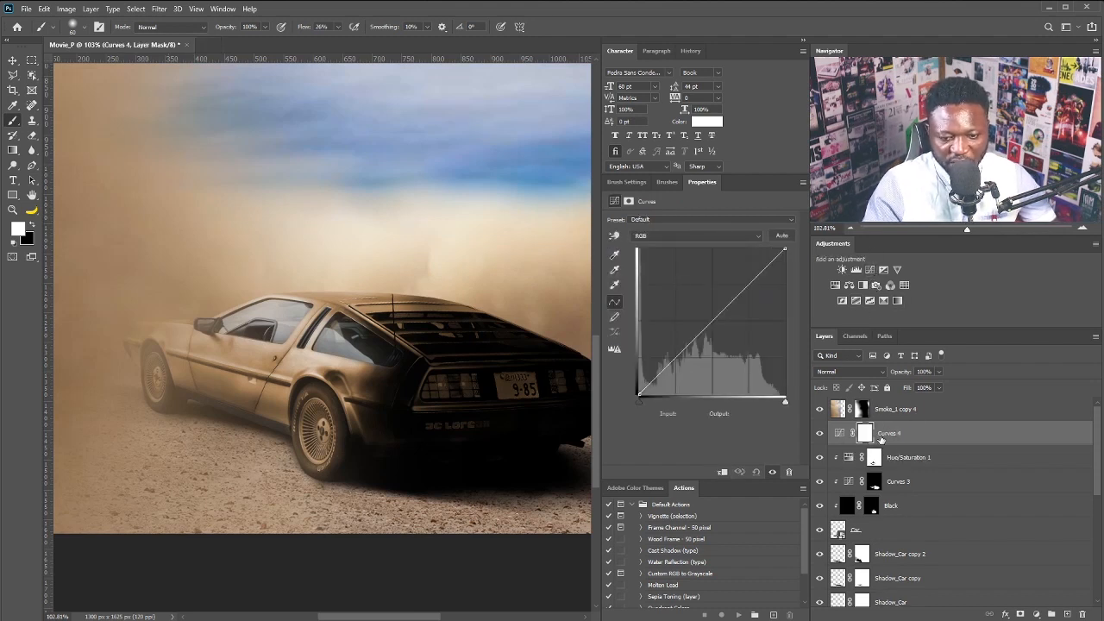
click(723, 472)
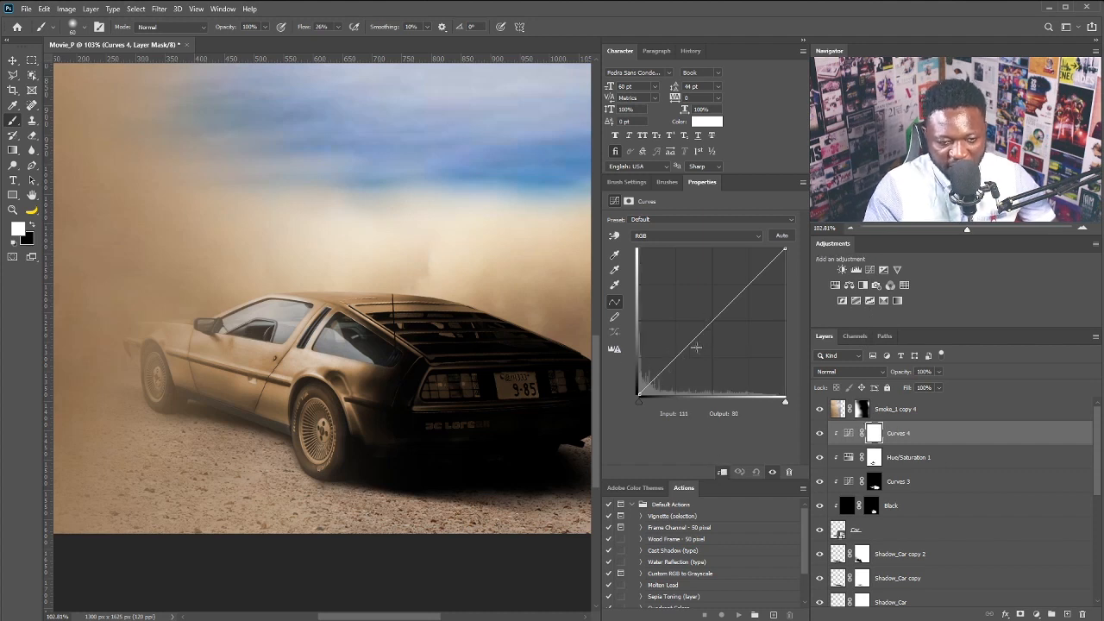
drag(696, 347, 689, 360)
click(740, 300)
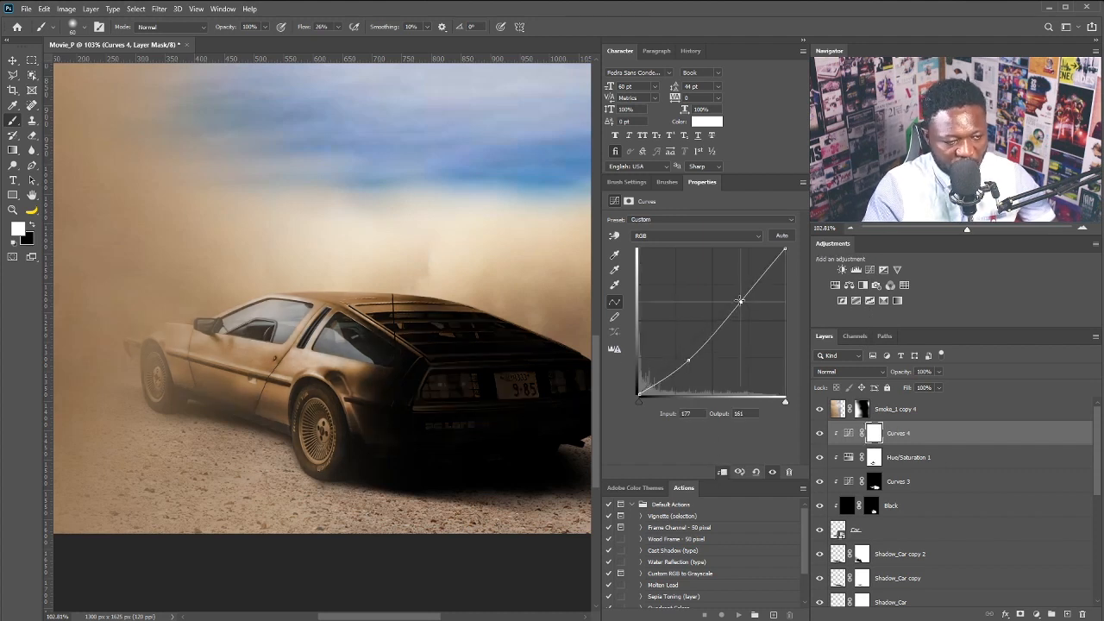
drag(740, 300, 737, 295)
click(685, 360)
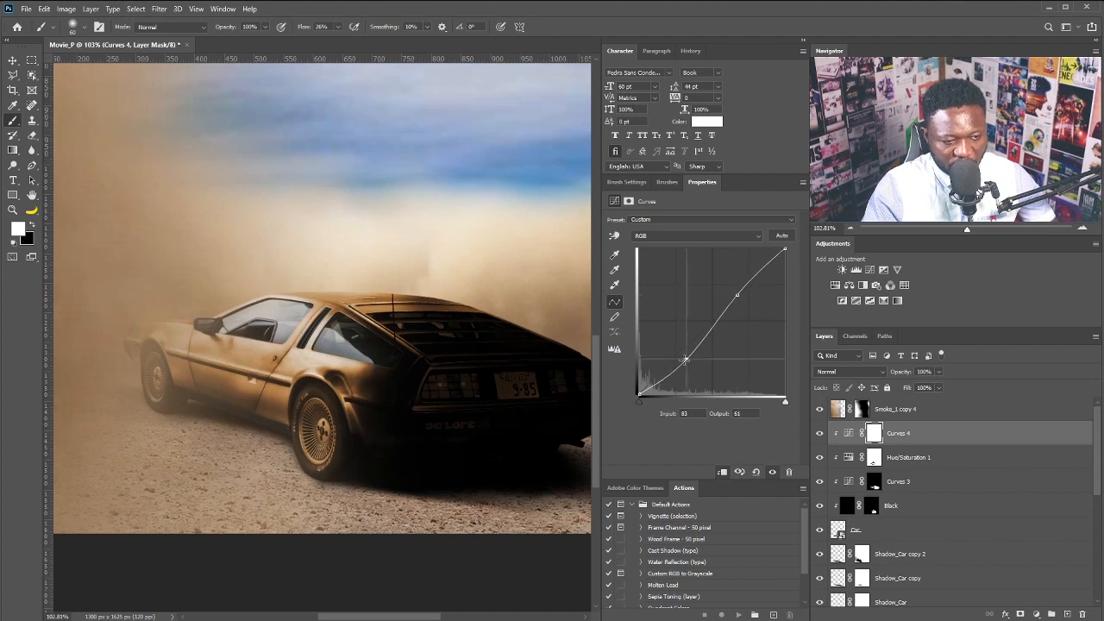
drag(685, 360, 684, 356)
drag(737, 295, 736, 292)
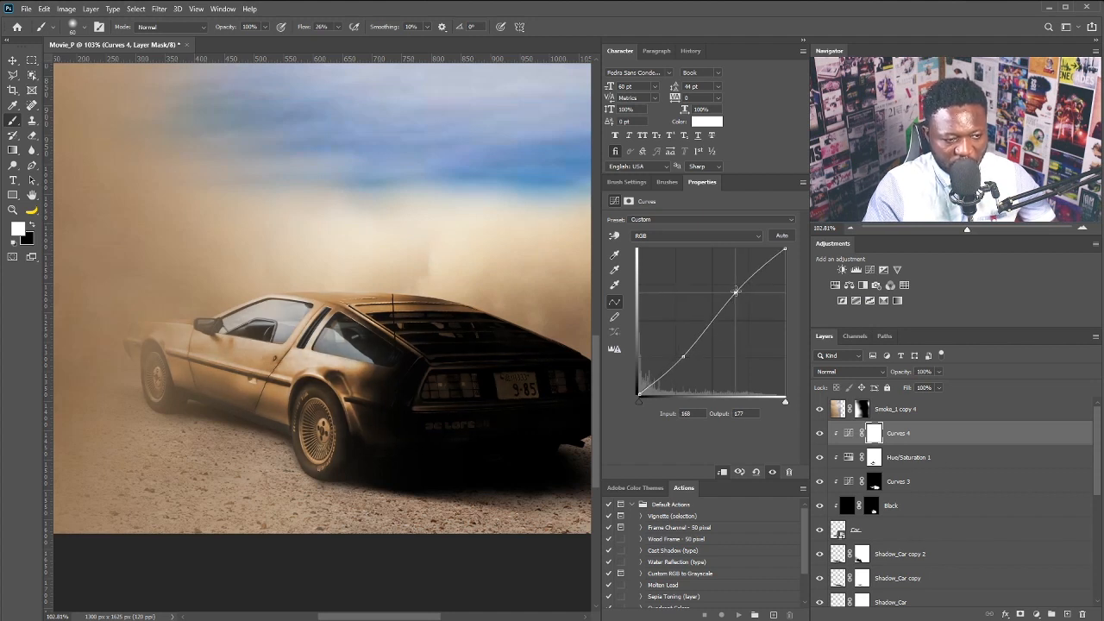
Add a highlight point to the green channel curve of the Curves 4 adjustment
click(680, 238)
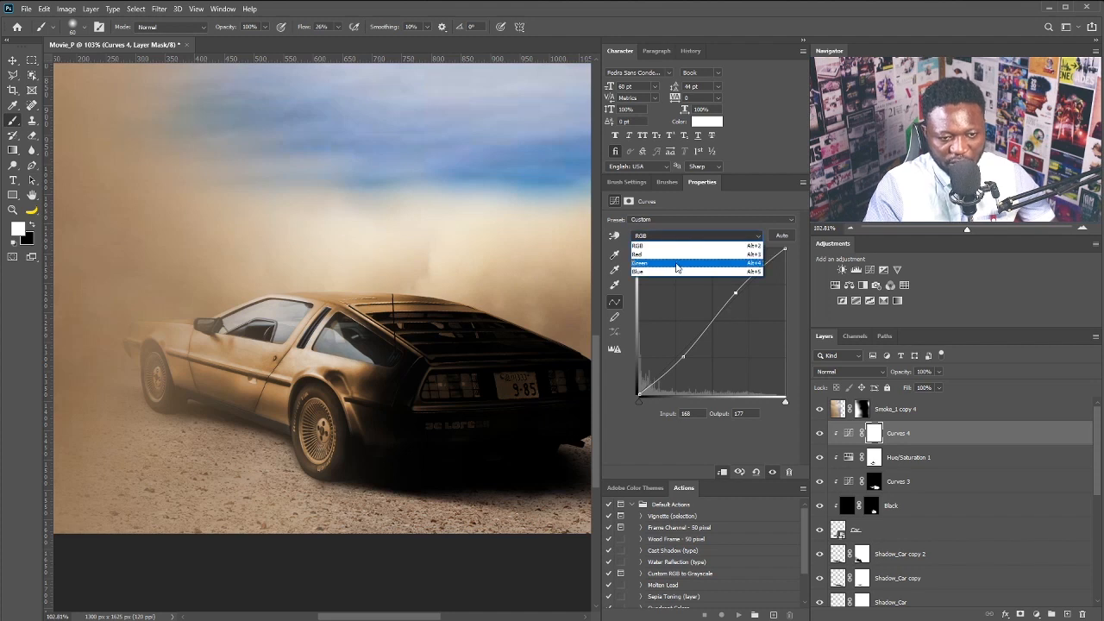
click(679, 262)
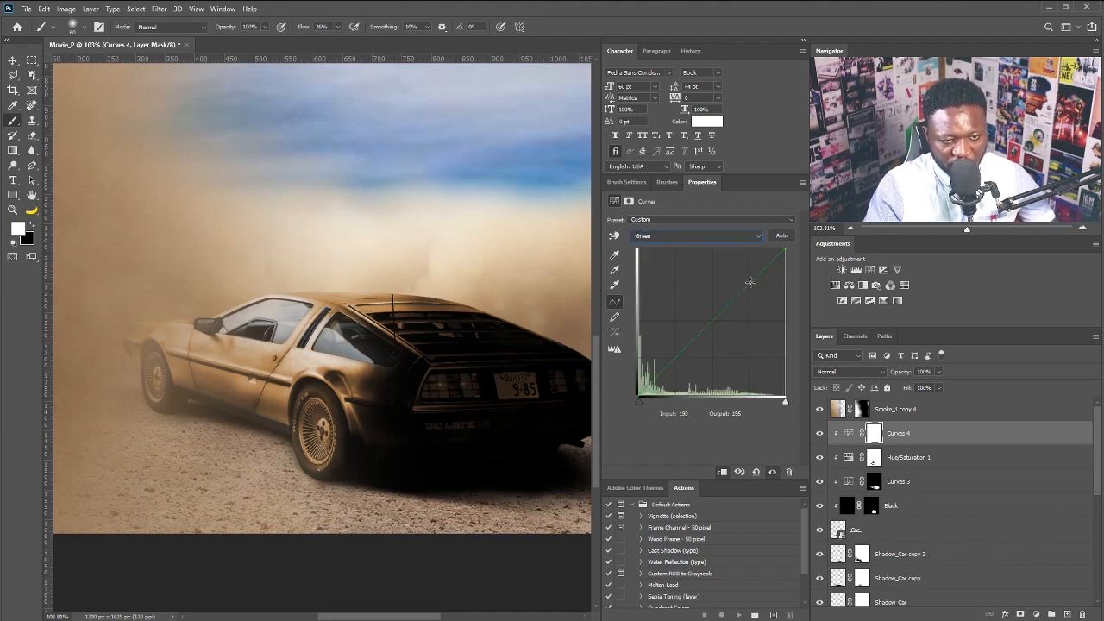
mouse_move(750, 282)
mouse_down()
mouse_move(739, 265)
mouse_move(747, 290)
mouse_move(752, 282)
mouse_up()
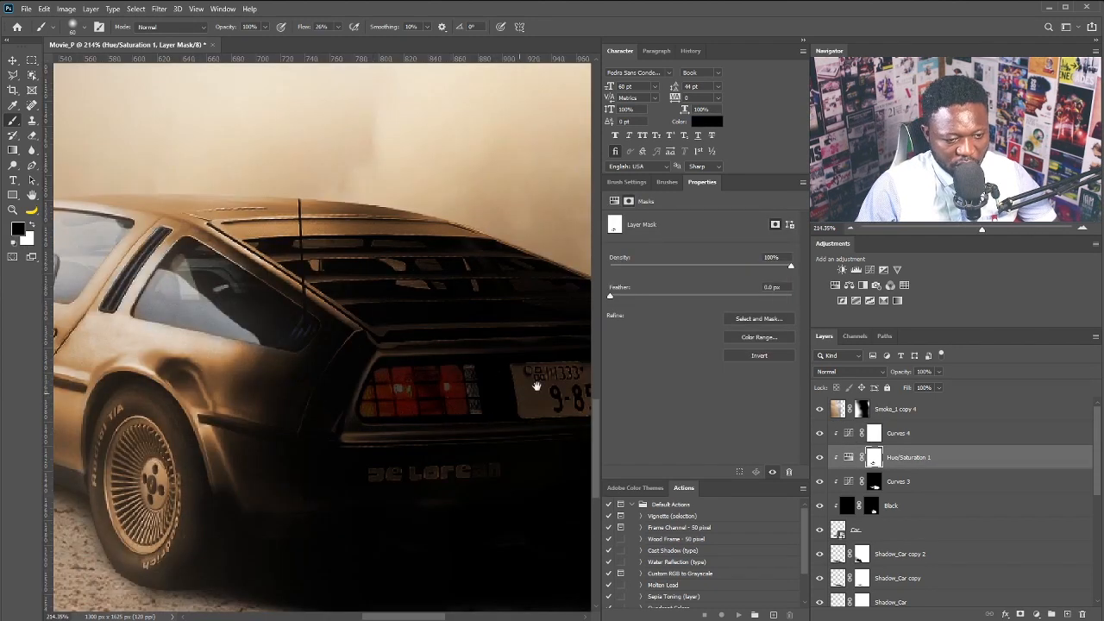
Reveal the red tail lights by painting black over them on the Hue/Saturation 1 mask with the 60 px brush
drag(530, 388, 397, 419)
mouse_move(502, 419)
mouse_down()
mouse_move(429, 440)
mouse_move(503, 434)
mouse_move(476, 438)
mouse_move(485, 438)
mouse_up()
mouse_move(329, 444)
mouse_down()
mouse_move(259, 446)
mouse_move(305, 446)
mouse_move(277, 446)
mouse_up()
mouse_move(250, 438)
mouse_down()
mouse_move(337, 424)
mouse_move(353, 363)
mouse_up()
Lighten the car's rear around the tail light by painting black on the Curves 3 mask at 13% flow
click(874, 482)
click(340, 27)
drag(338, 40, 330, 40)
mouse_move(345, 319)
mouse_down()
mouse_move(290, 232)
mouse_move(348, 322)
mouse_up()
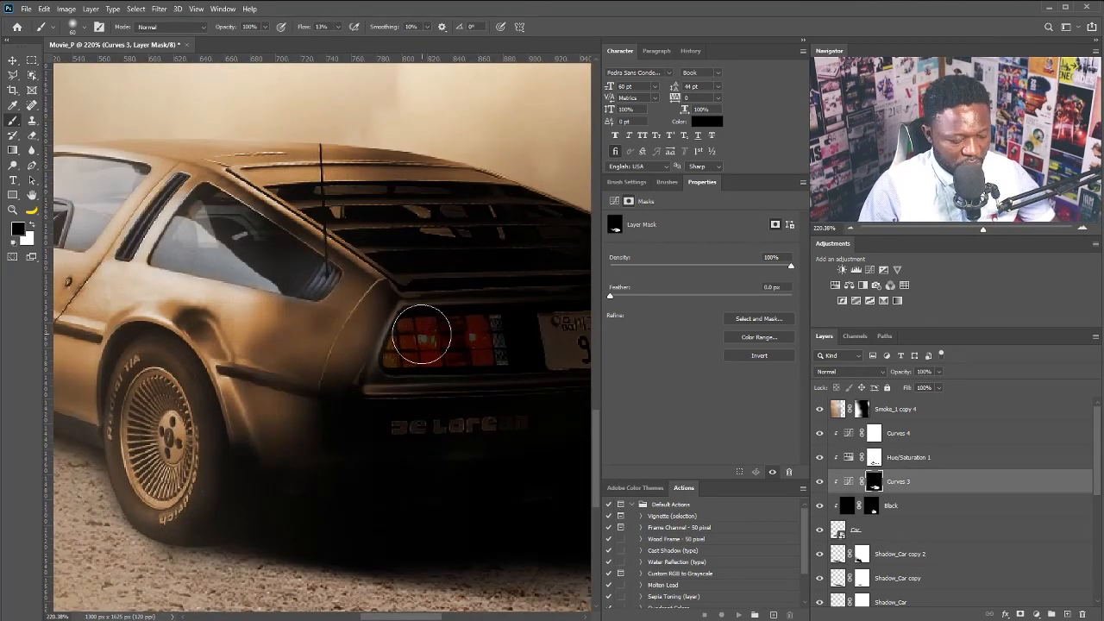
Duplicate the Smoke_1 copy 4 layer and hide the duplicate
key(alt+bracketleft)
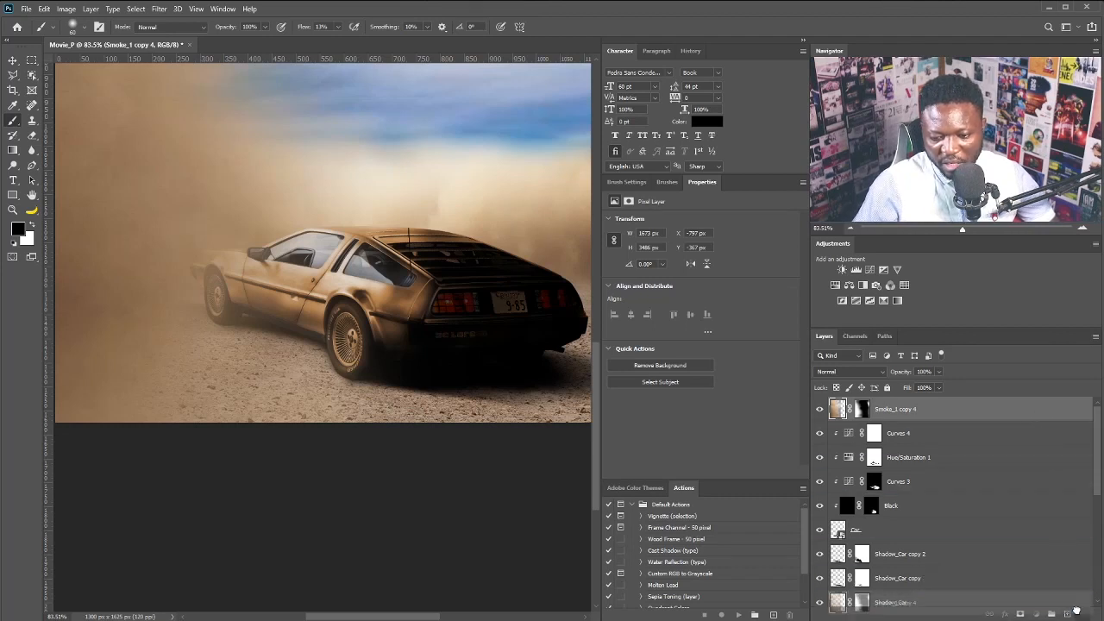
key(ctrl+j)
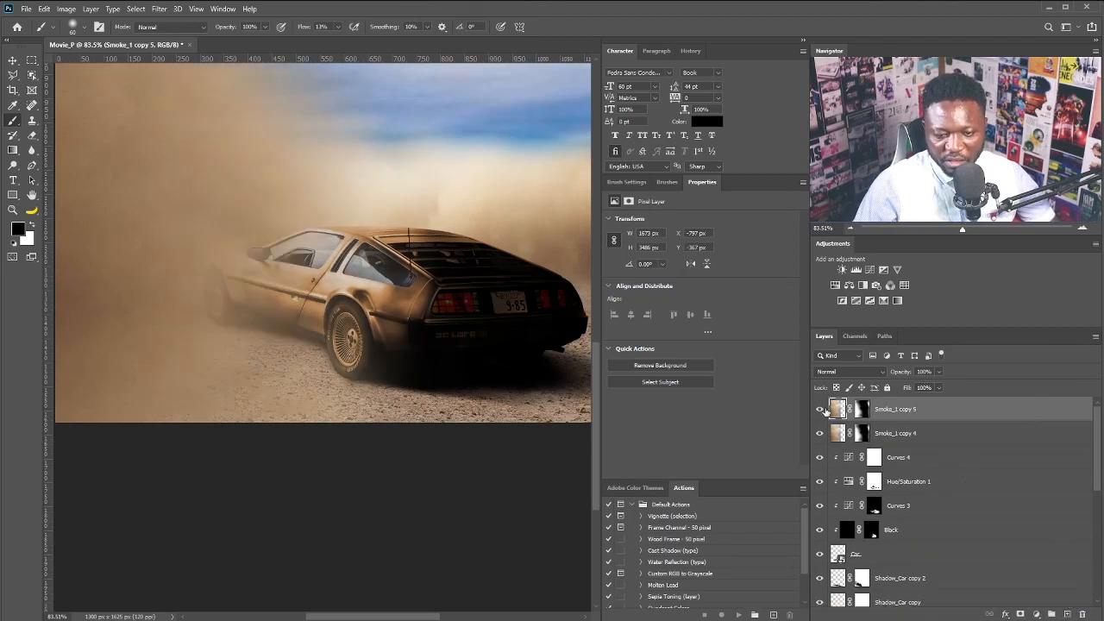
click(821, 409)
Group the layers from Curves 4 down to Shadow_Car, name the group Car, and collapse the Smoke group
click(929, 459)
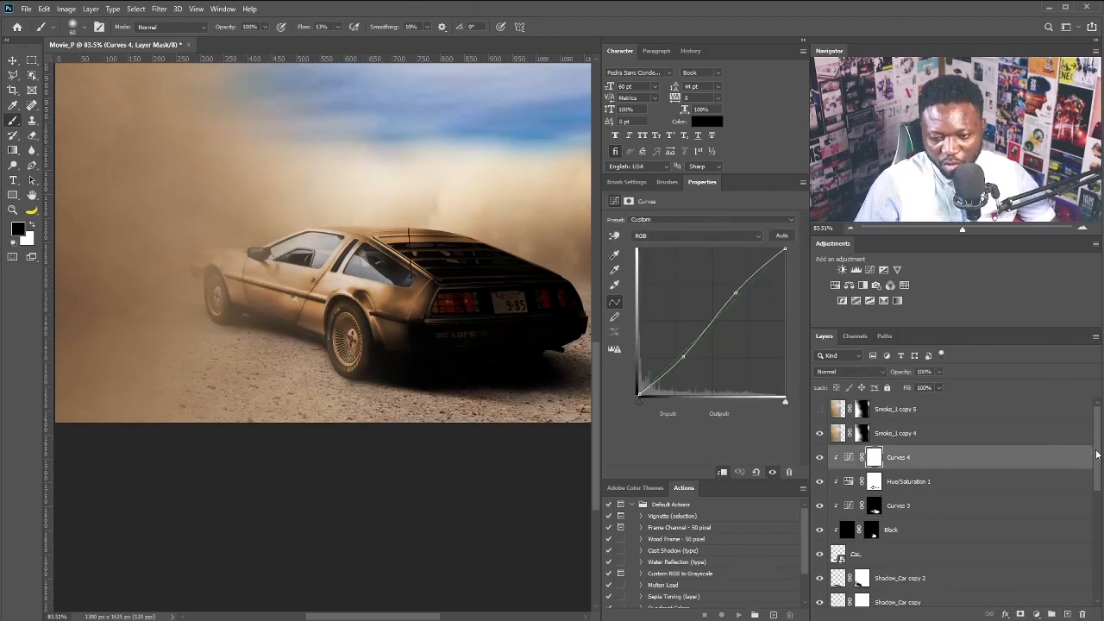
scroll(1097, 455, down, 3)
shift+click(911, 515)
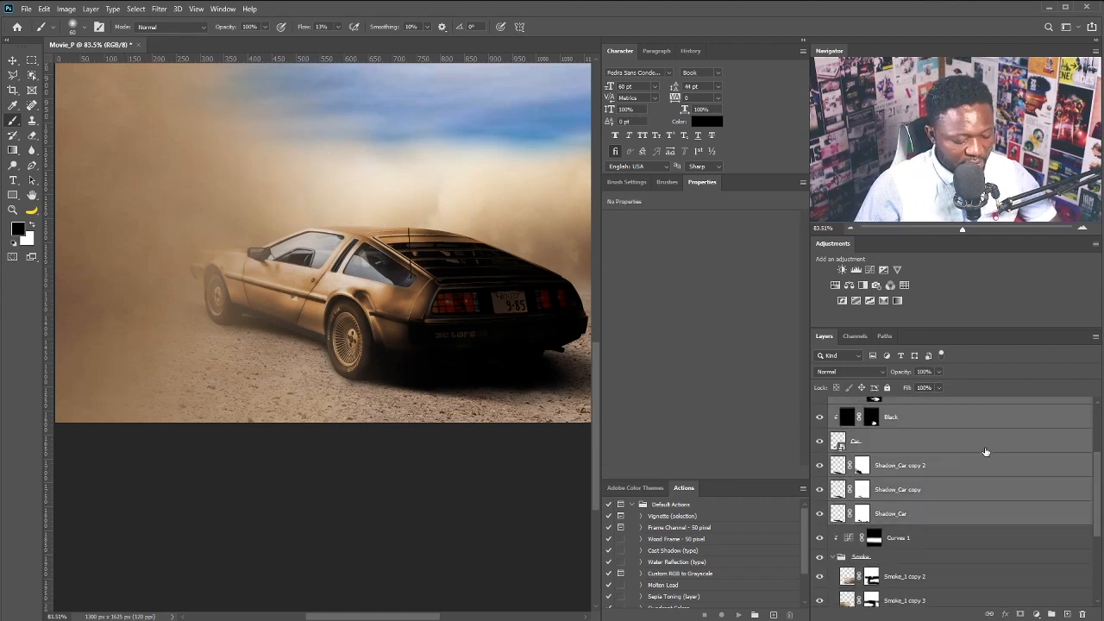
key(ctrl+g)
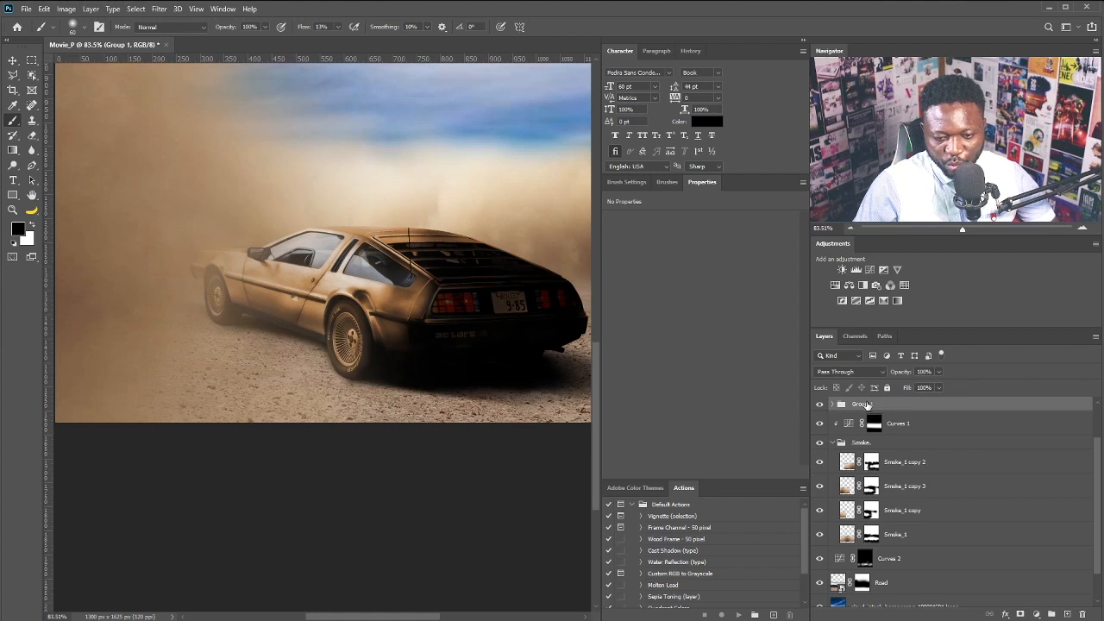
text(Car)
key(Return)
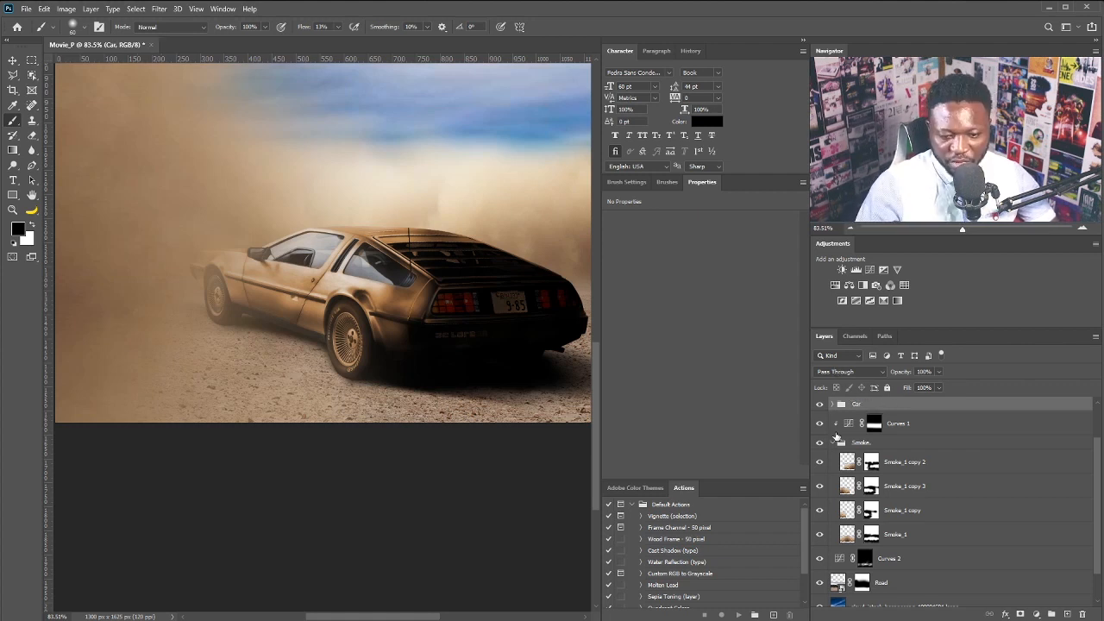
click(835, 443)
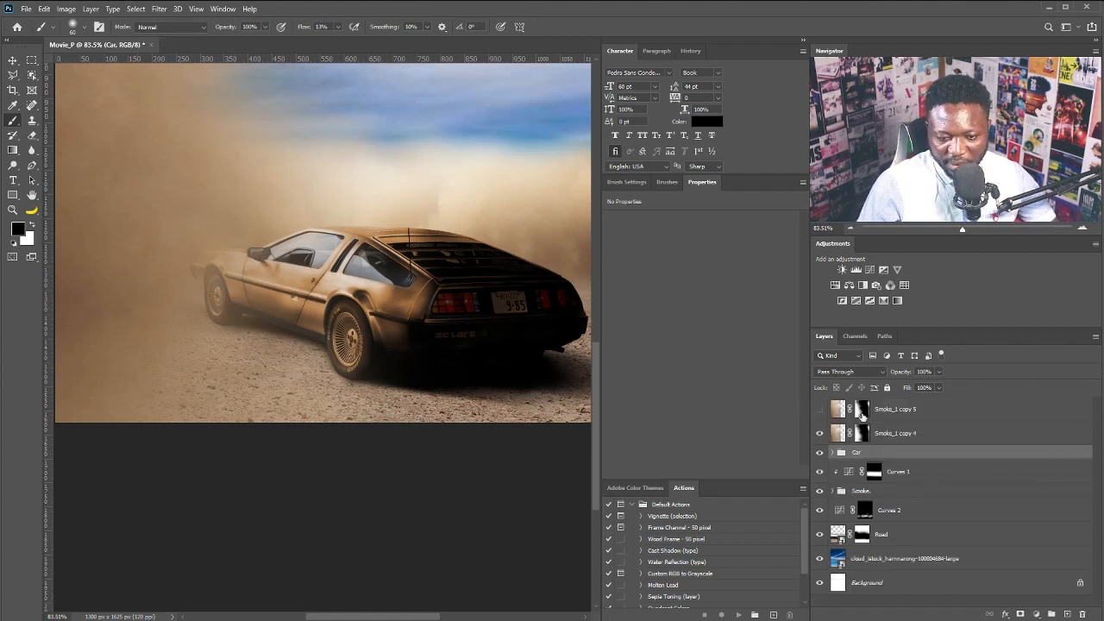
Show the Smoke_1 copy 5 layer and move its smoke column right and slightly down so it covers the car
click(831, 412)
key(ctrl+0)
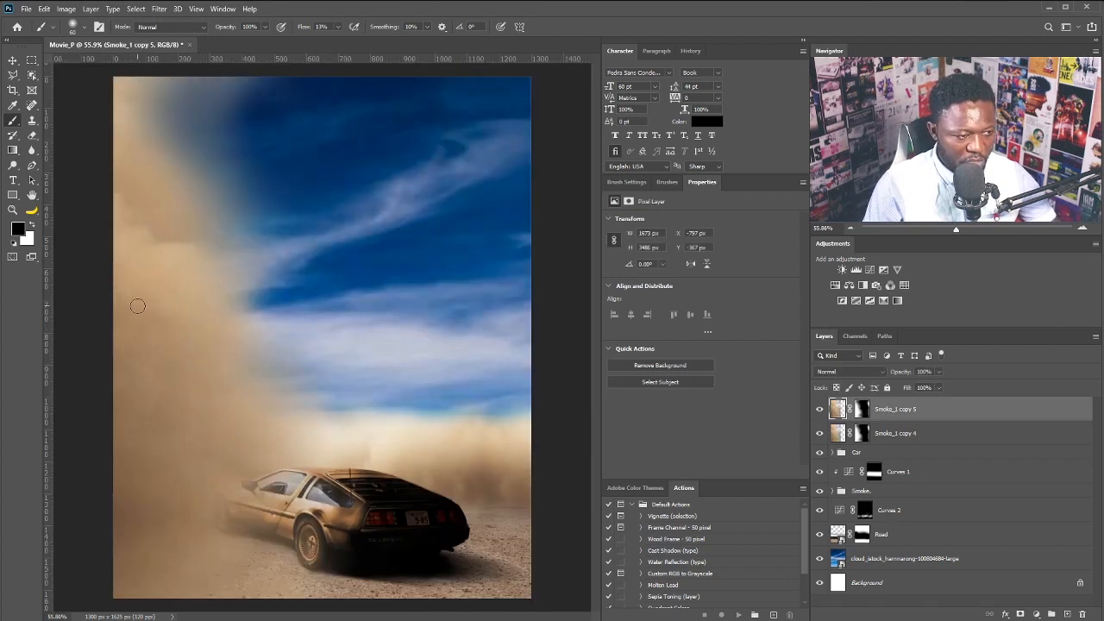
key(v)
drag(169, 319, 361, 344)
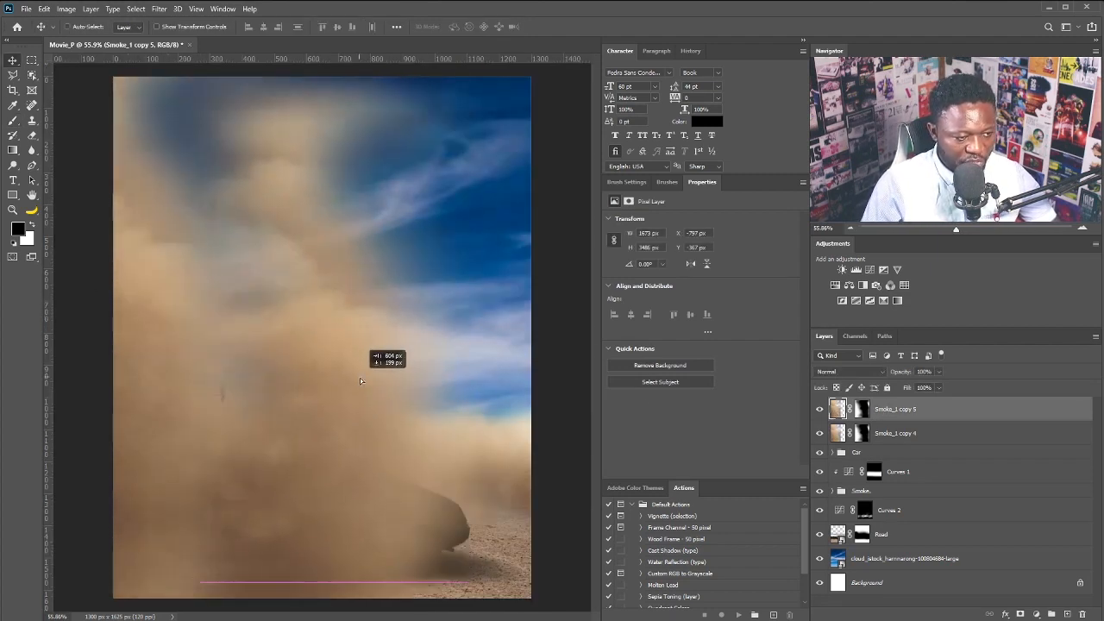
Scale Smoke_1 copy 5 down to about 17%, rotate it about -79°, and place it on the ground behind the car's rear wheel
key(ctrl+t)
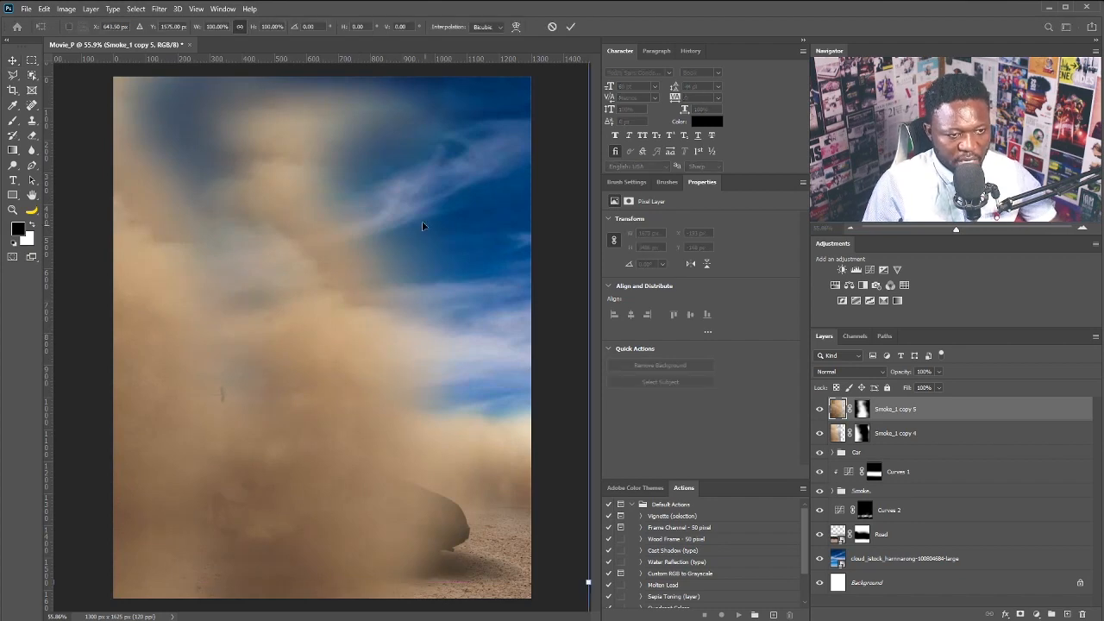
drag(424, 227, 415, 293)
drag(574, 123, 328, 523)
drag(331, 561, 353, 389)
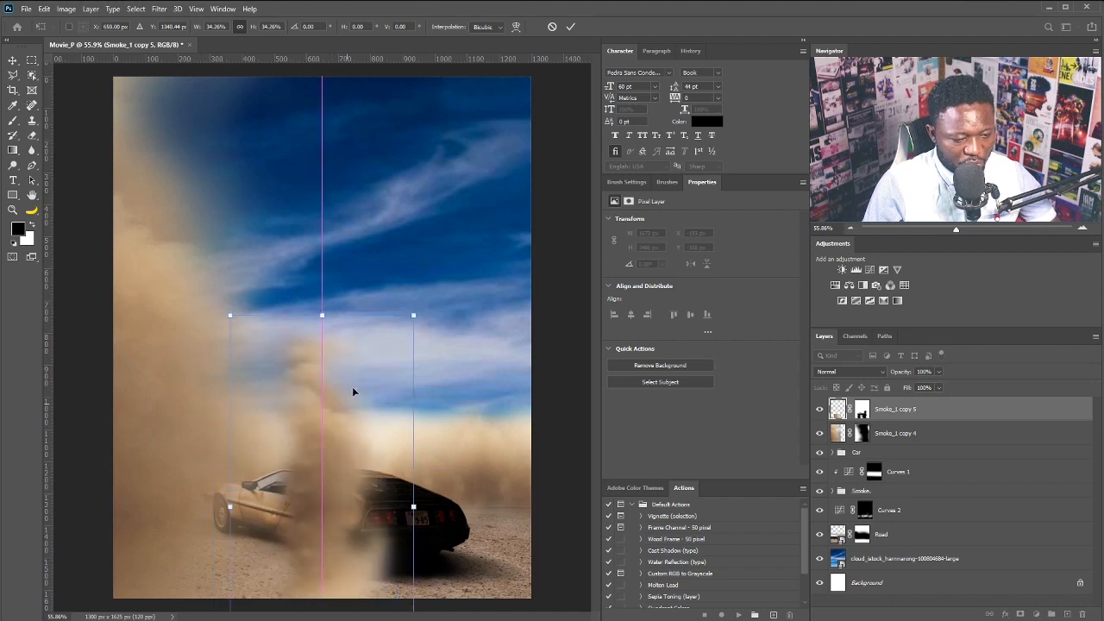
drag(475, 353, 219, 415)
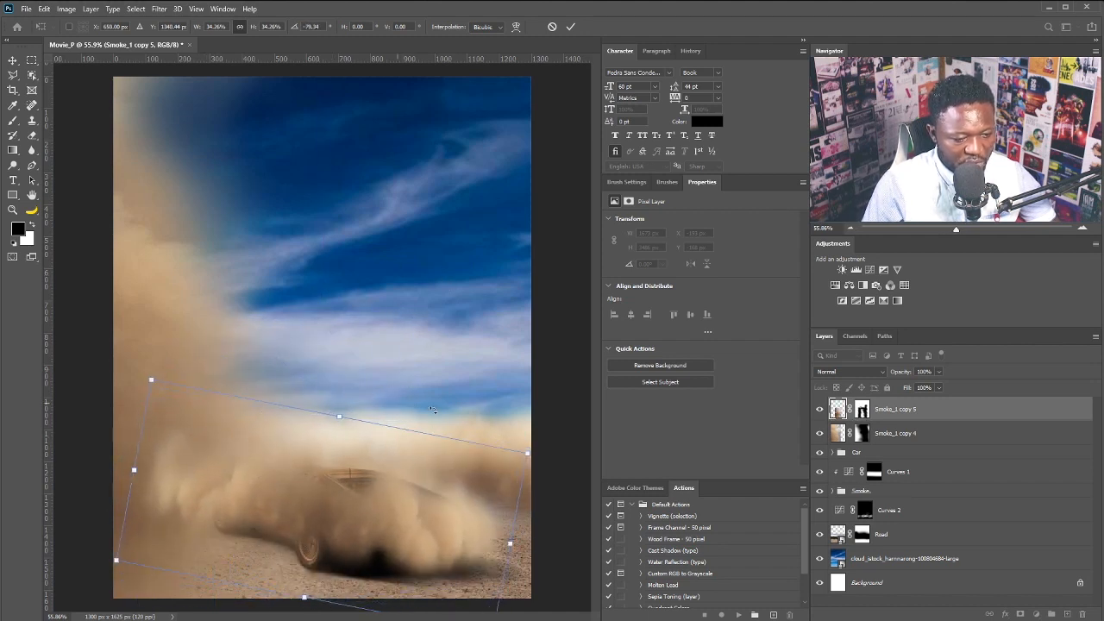
drag(527, 451, 433, 477)
drag(338, 500, 393, 568)
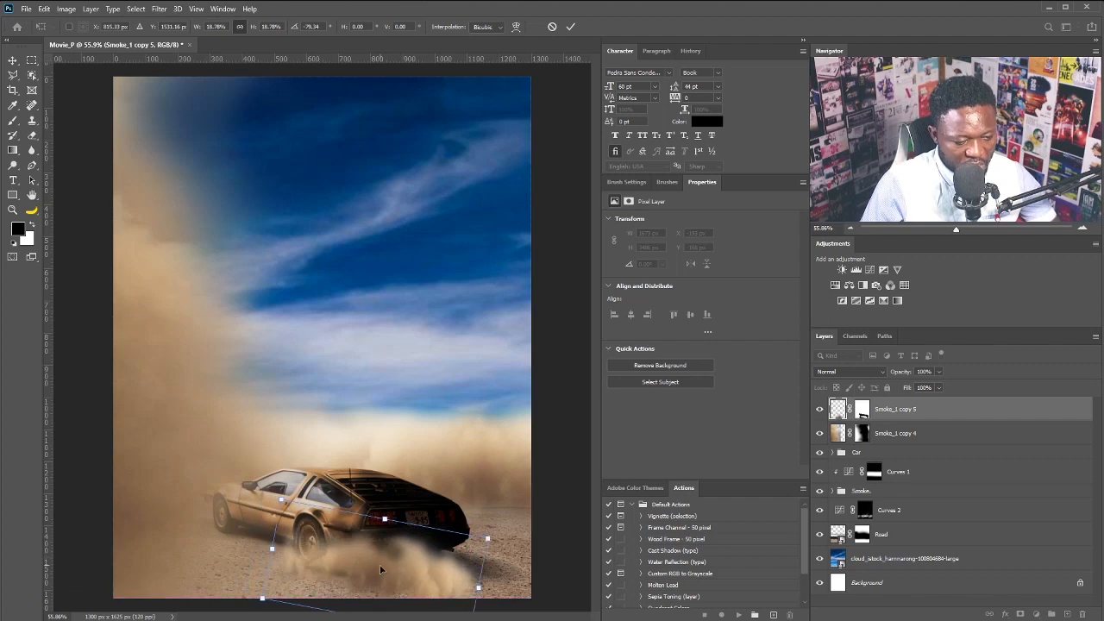
key(Return)
Paint black on the Smoke_1 copy 5 mask with the 60 px brush to clear the smoke around the rear wheel
scroll(370, 518, up, 3)
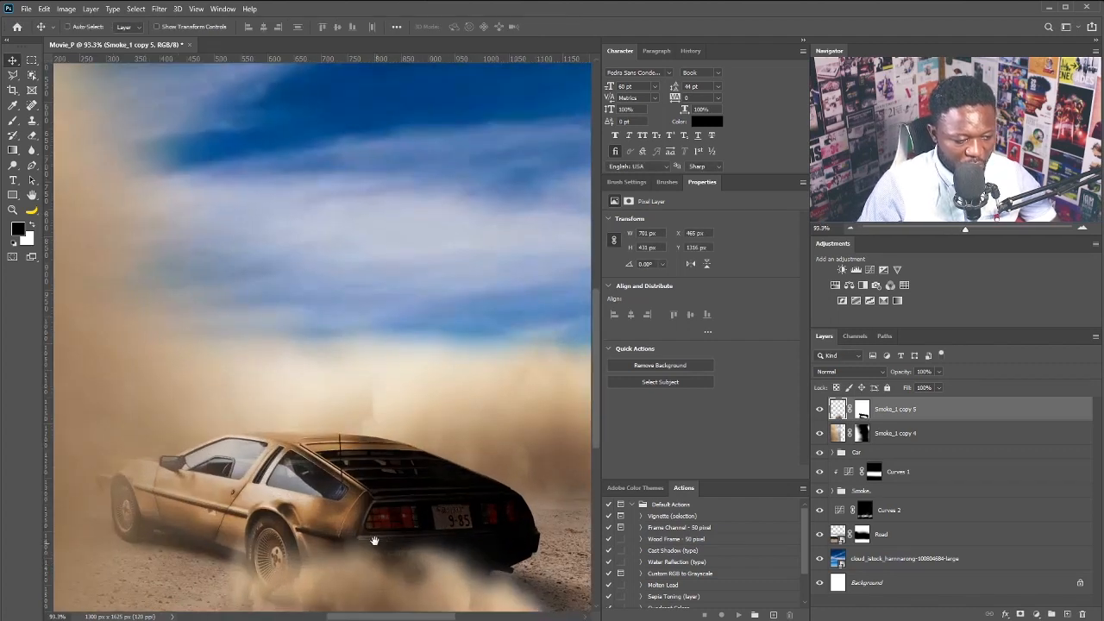
drag(373, 541, 392, 363)
scroll(403, 315, up, 2)
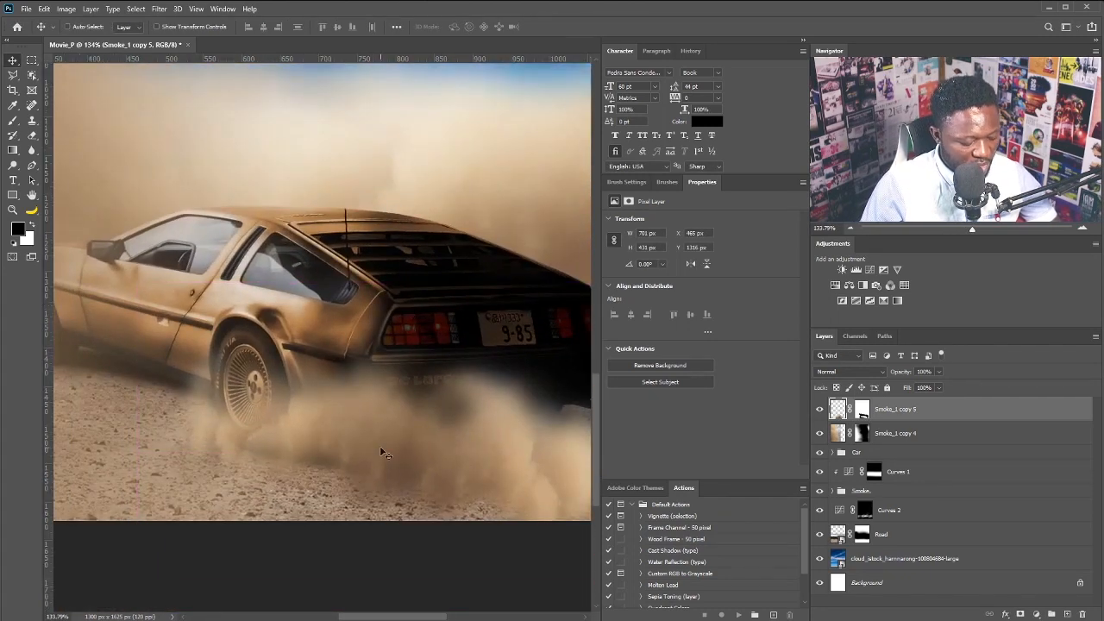
key(b)
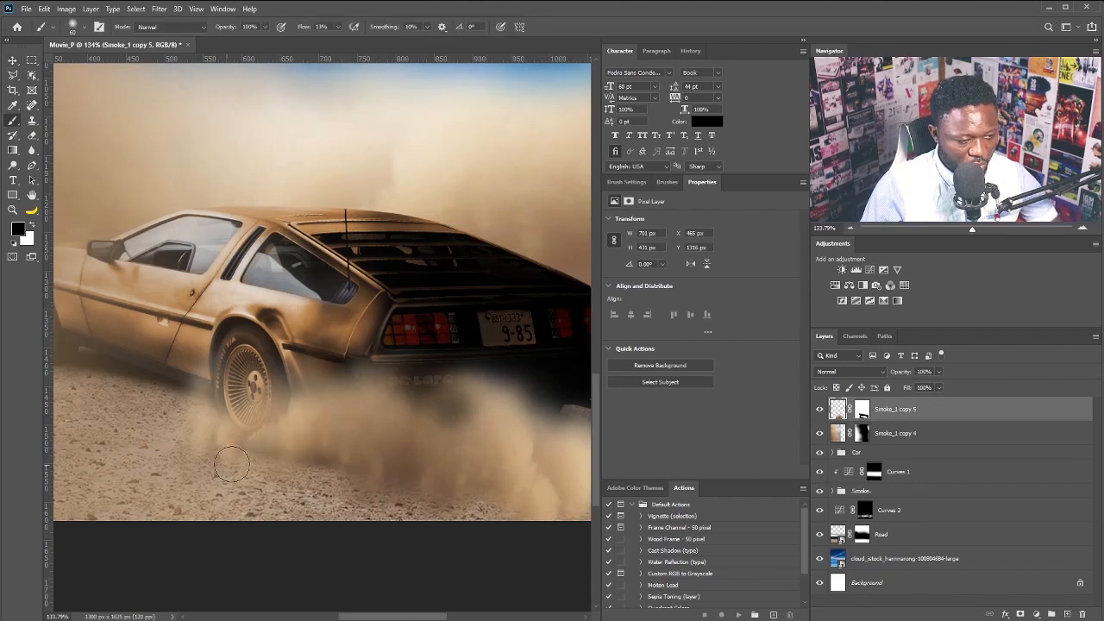
click(864, 409)
drag(195, 363, 213, 418)
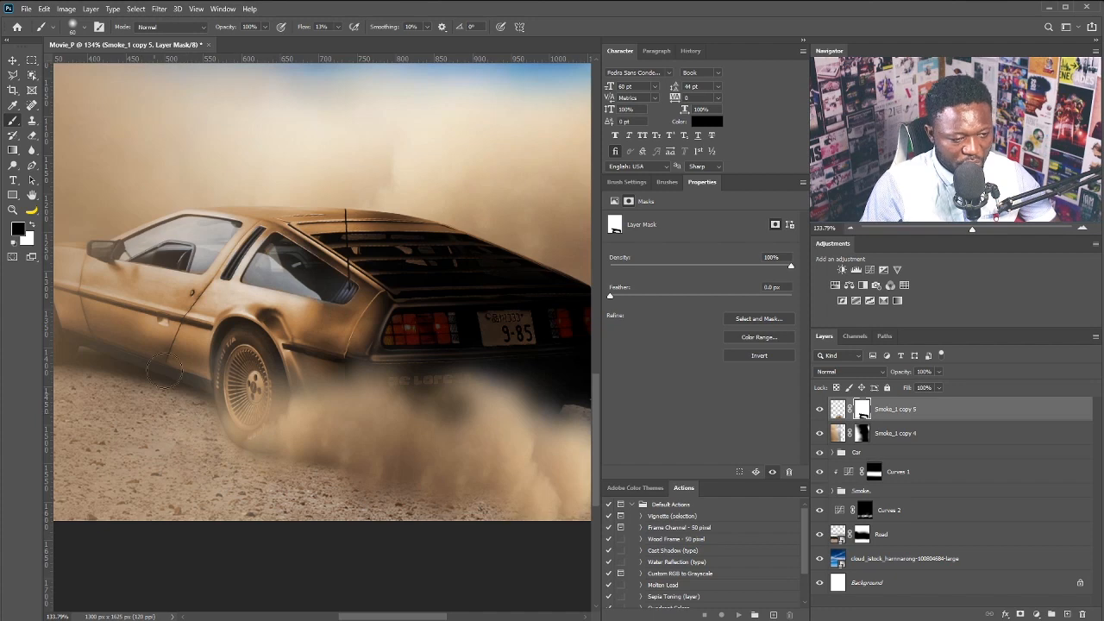
Enlarge the brush to 200 px and paint black on the Smoke_1 copy 5 mask to fade the smoke beneath the rear bumper
drag(508, 405, 383, 388)
key(bracketright)
key(bracketright)
key(bracketright)
key(bracketright)
key(bracketright)
key(bracketright)
key(bracketright)
key(bracketright)
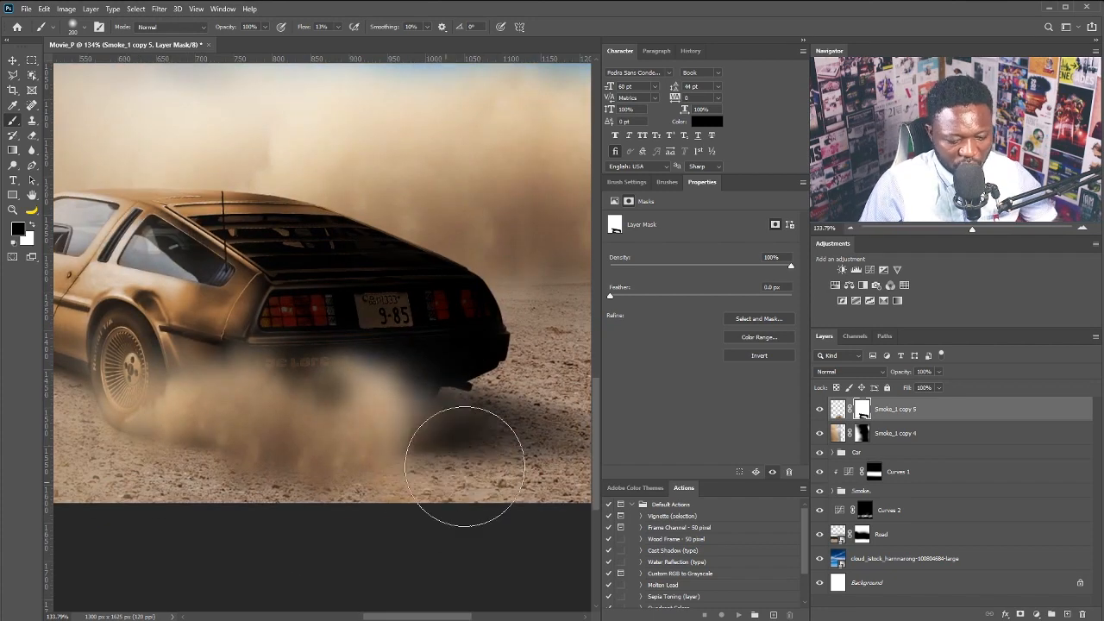
mouse_move(464, 466)
mouse_down()
mouse_move(378, 494)
mouse_move(343, 345)
mouse_move(371, 380)
mouse_up()
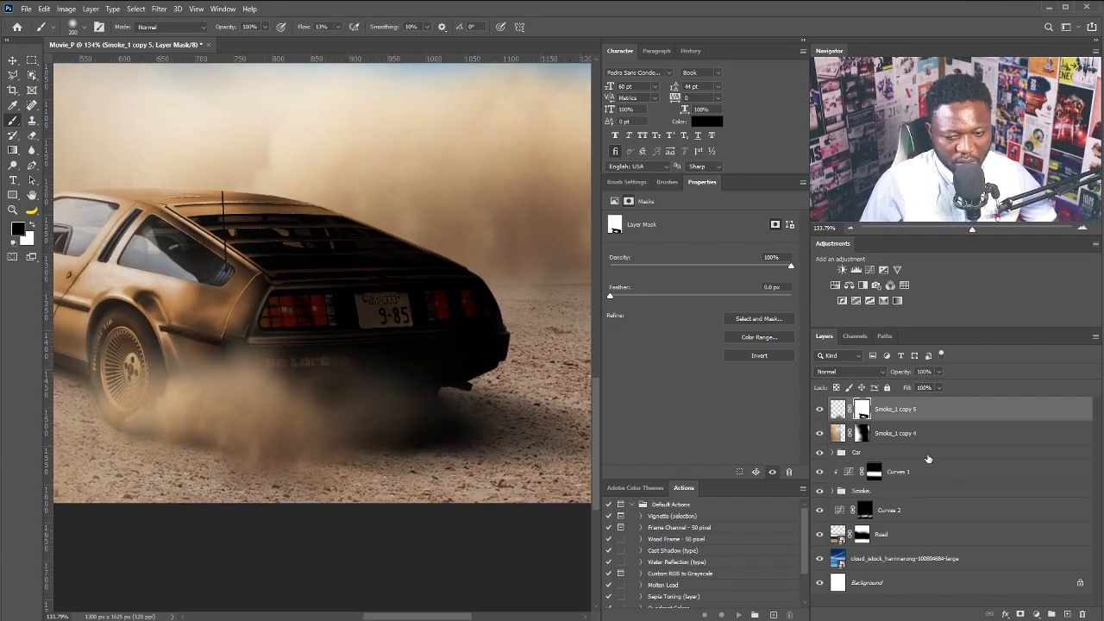
Convert Smoke_1 copy 5 to a smart object and duplicate it
right_click(906, 416)
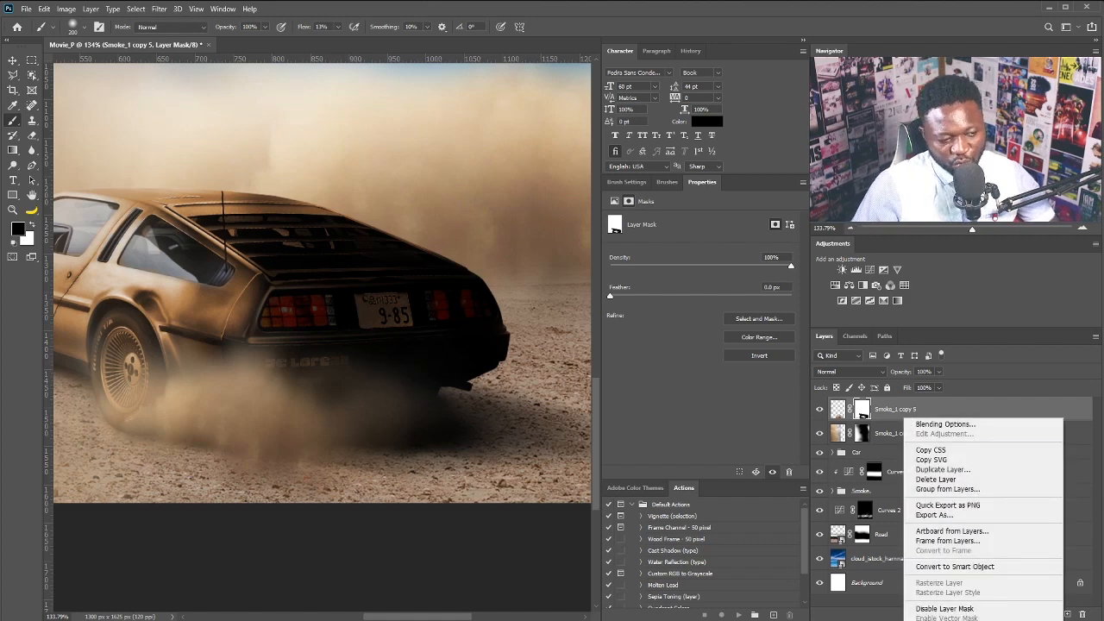
click(956, 568)
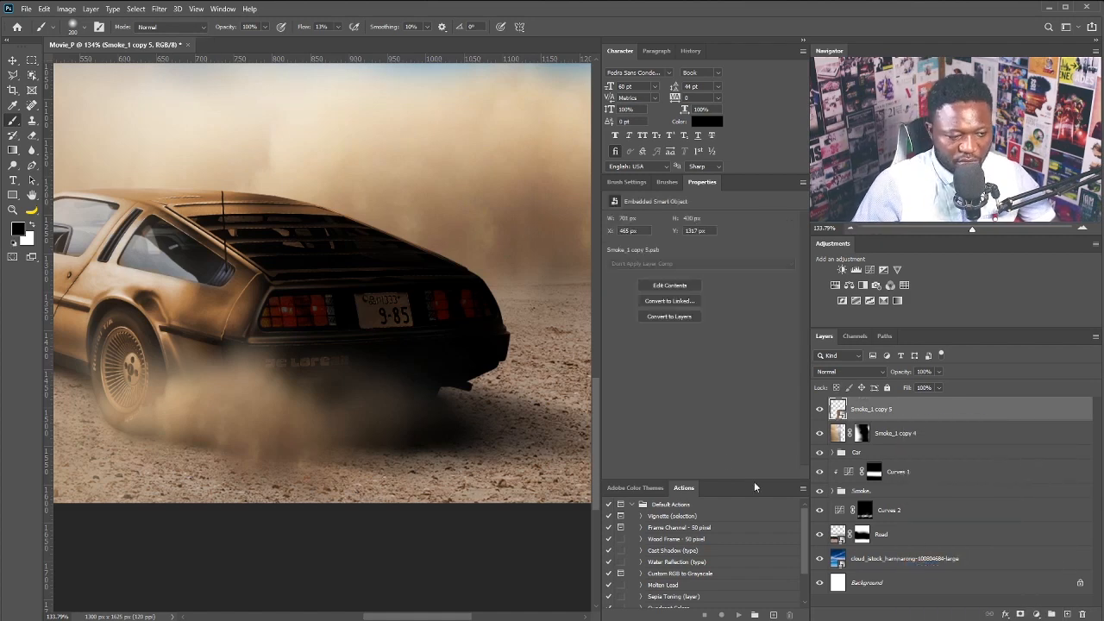
scroll(343, 433, up, 2)
drag(313, 428, 320, 428)
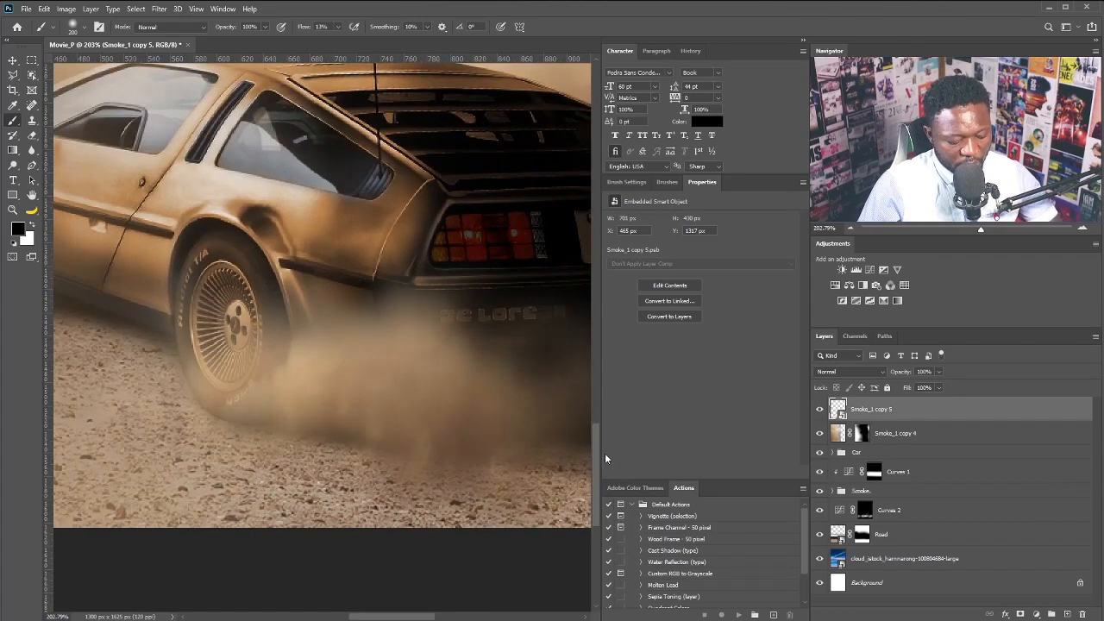
drag(558, 455, 373, 412)
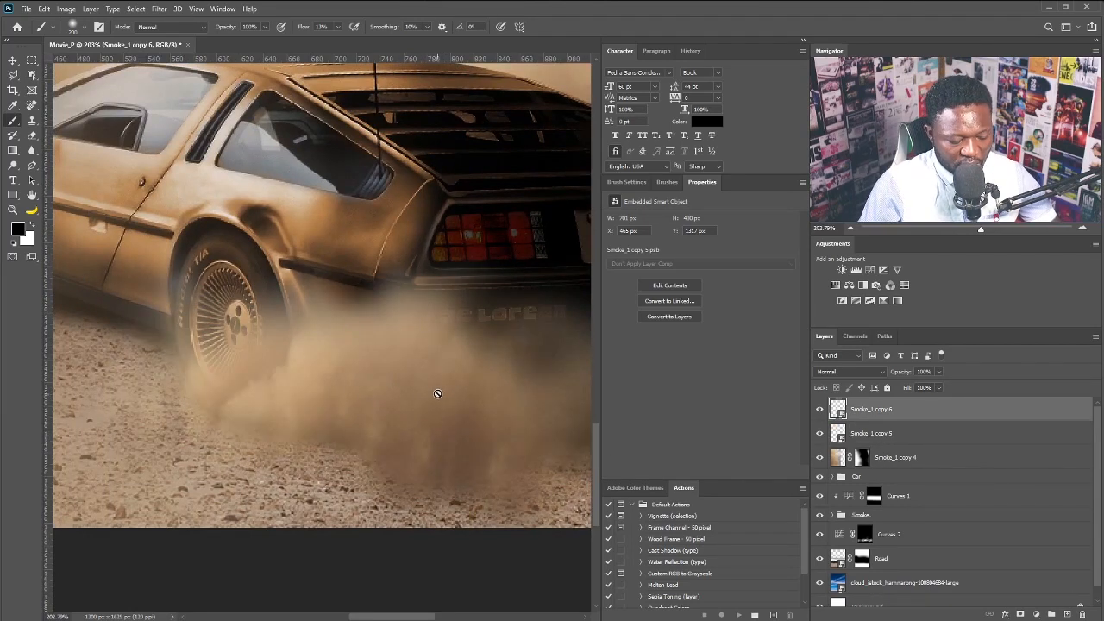
Move Smoke_1 copy 6 slightly left towards the rear wheel and squash its height to about 35%
key(v)
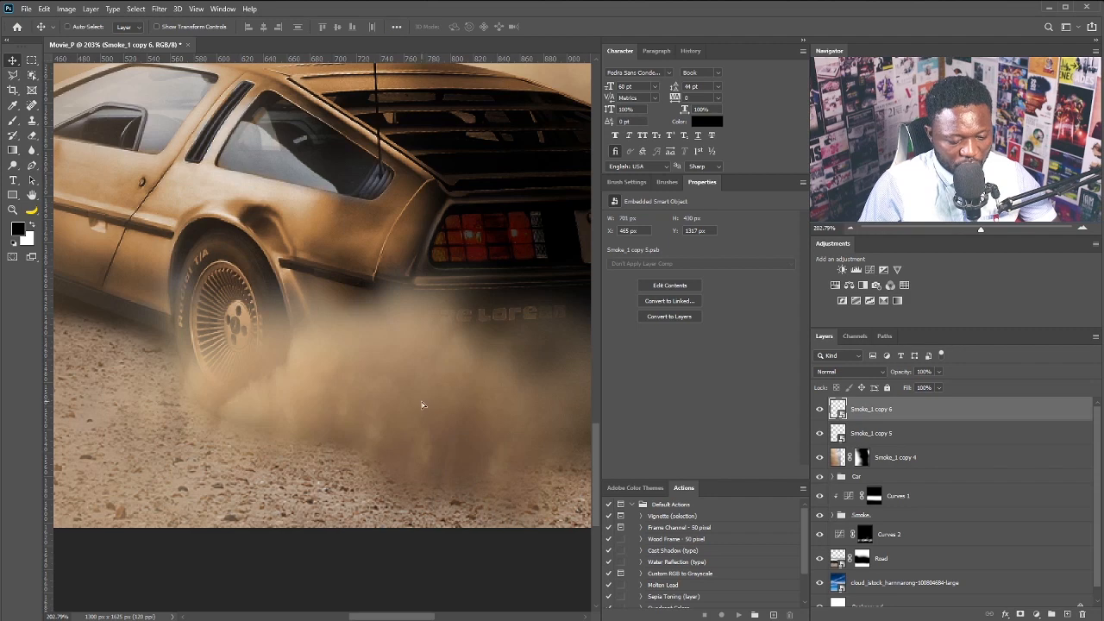
drag(422, 404, 389, 391)
key(ctrl+t)
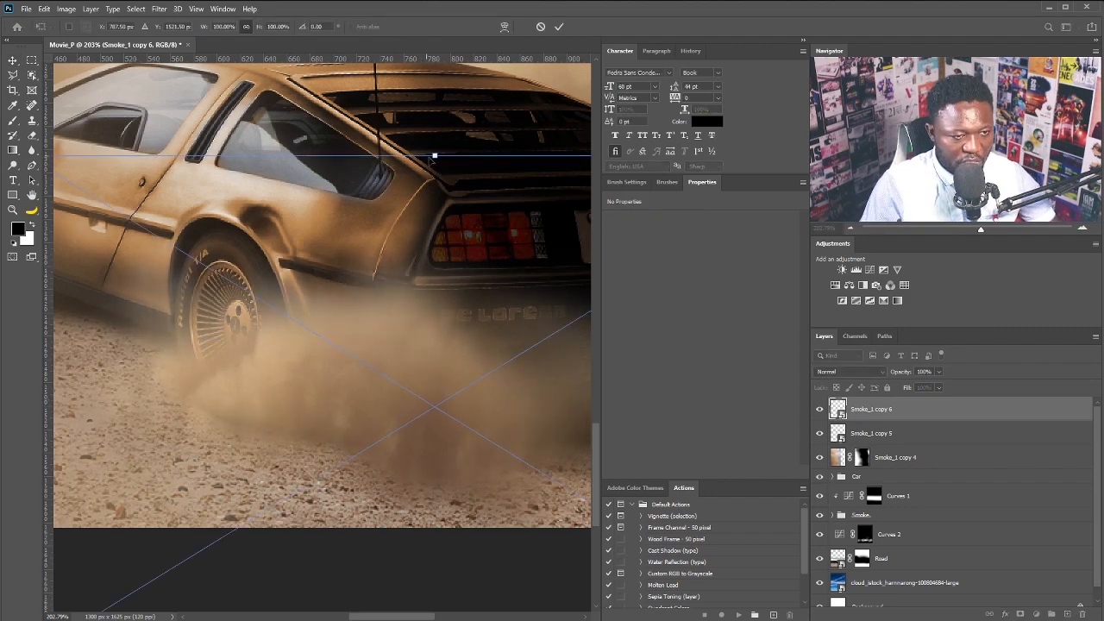
drag(435, 156, 435, 316)
Warp Smoke_1 copy 6 so the smoke bulges up behind the rear wheel and over the bumper, and shift its near edge off the wheel
drag(518, 382, 357, 320)
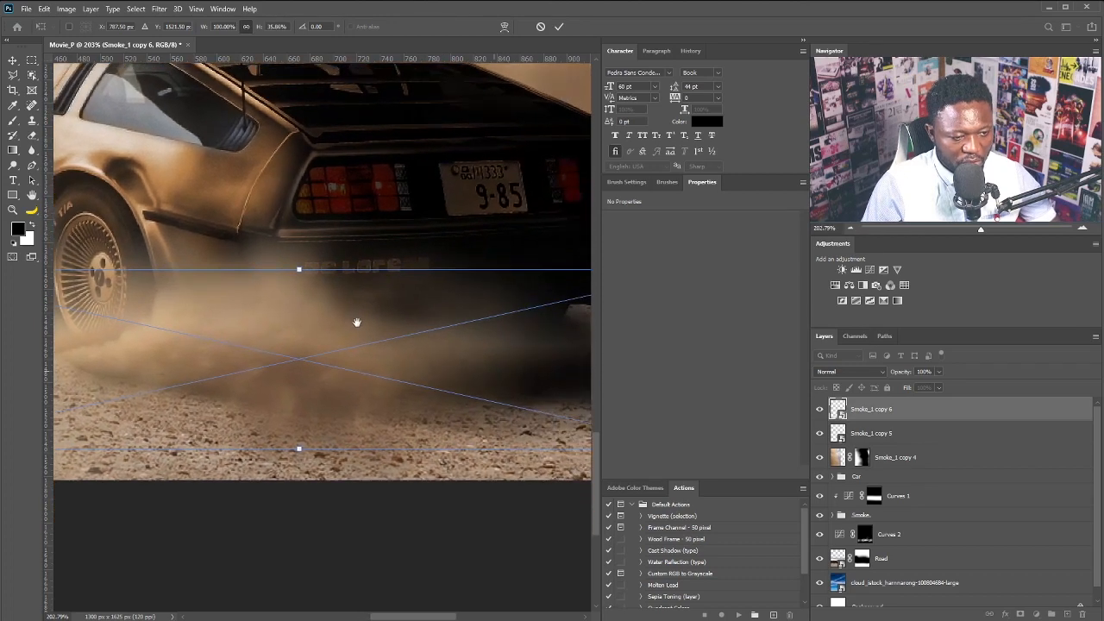
right_click(322, 343)
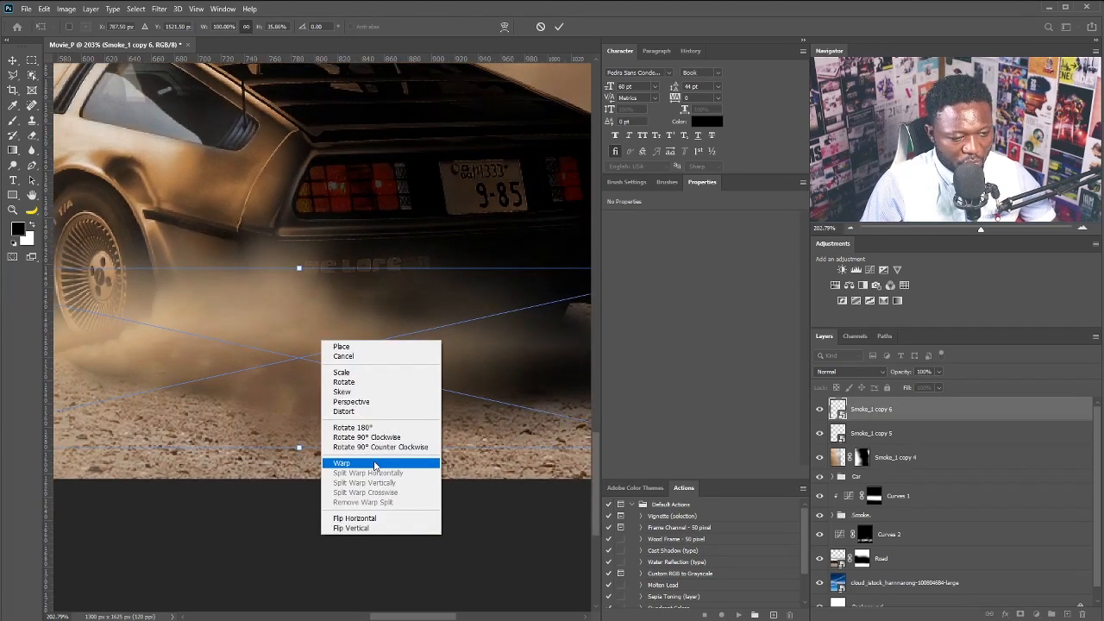
click(374, 465)
drag(319, 379, 313, 268)
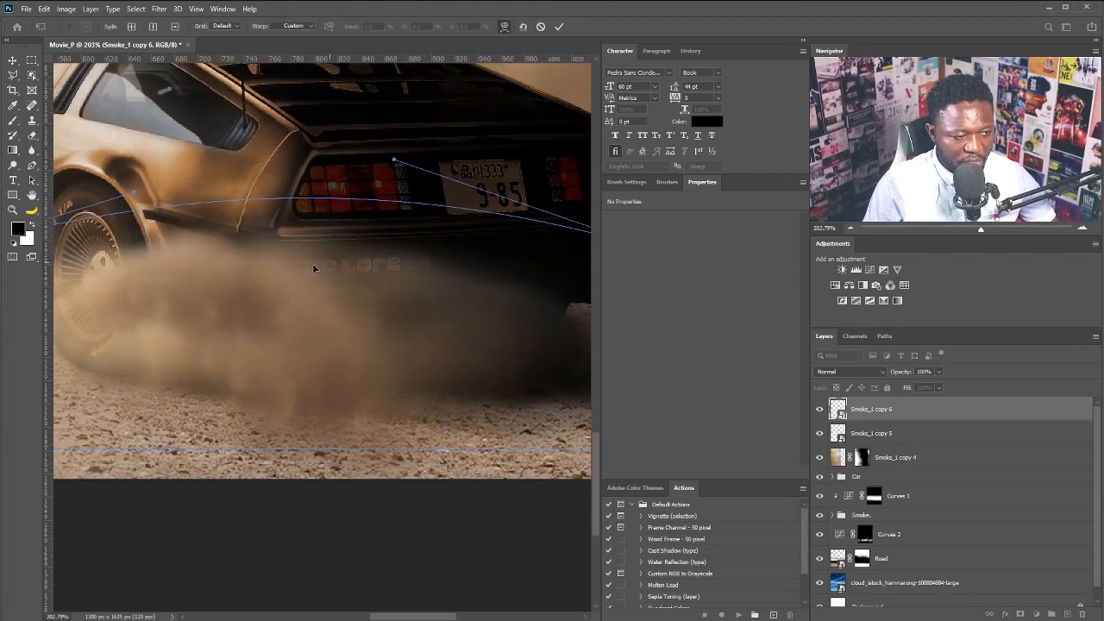
drag(121, 333, 412, 340)
key(Return)
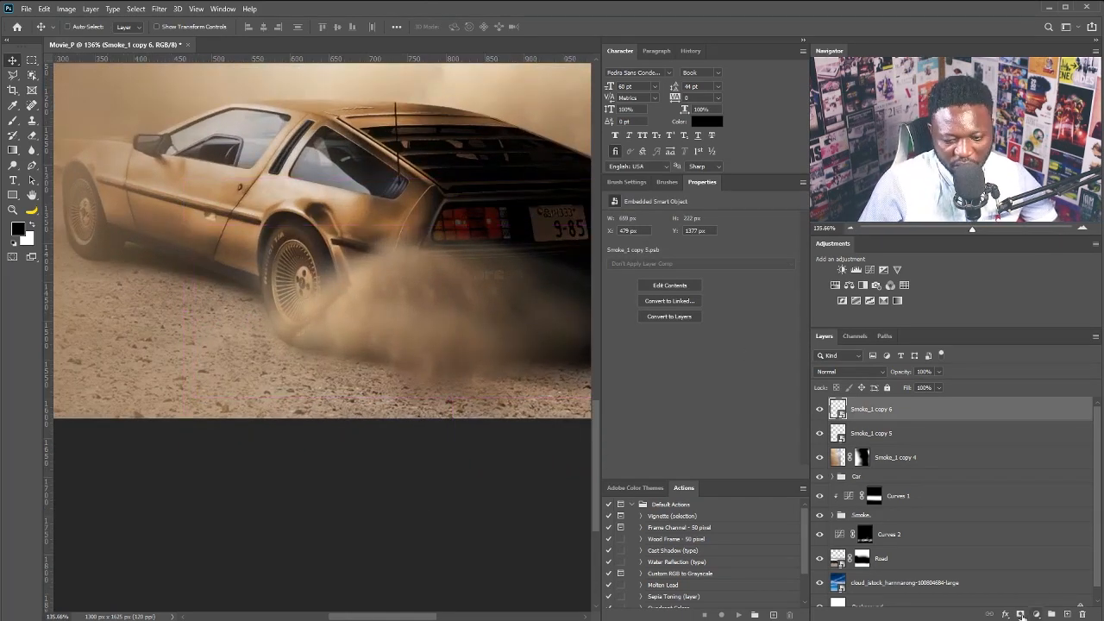
Add a layer mask to Smoke_1 copy 6 and paint black with a 70 px brush to thin the smoke over the rear wheel
click(1020, 614)
key(b)
drag(301, 307, 340, 302)
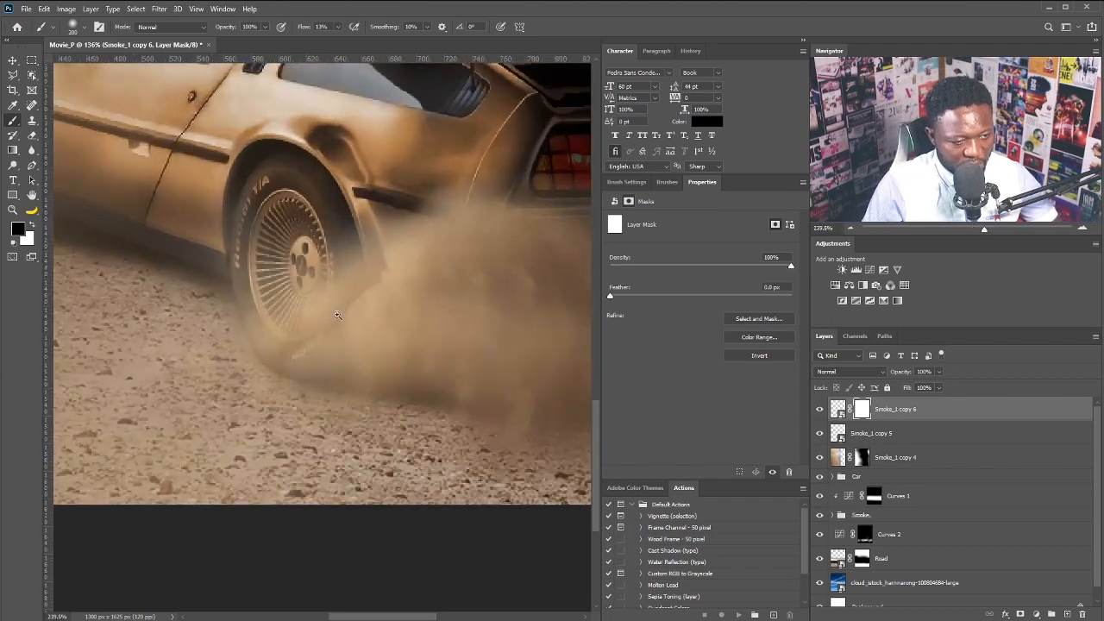
key(p)
key(b)
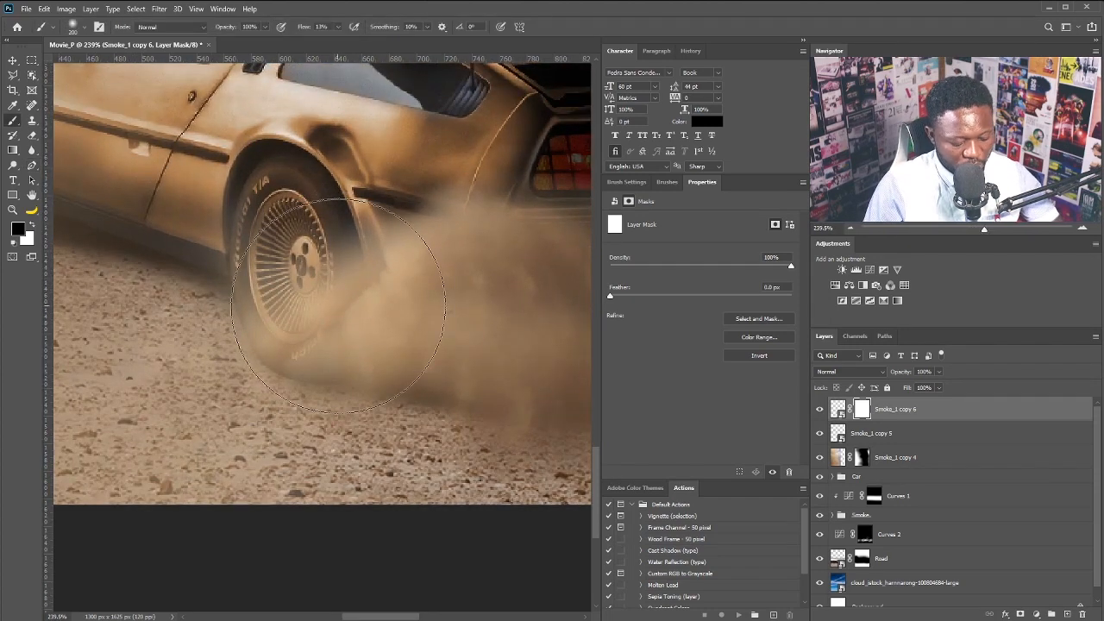
mouse_move(285, 224)
mouse_down()
mouse_move(357, 296)
mouse_move(341, 244)
mouse_move(328, 269)
mouse_up()
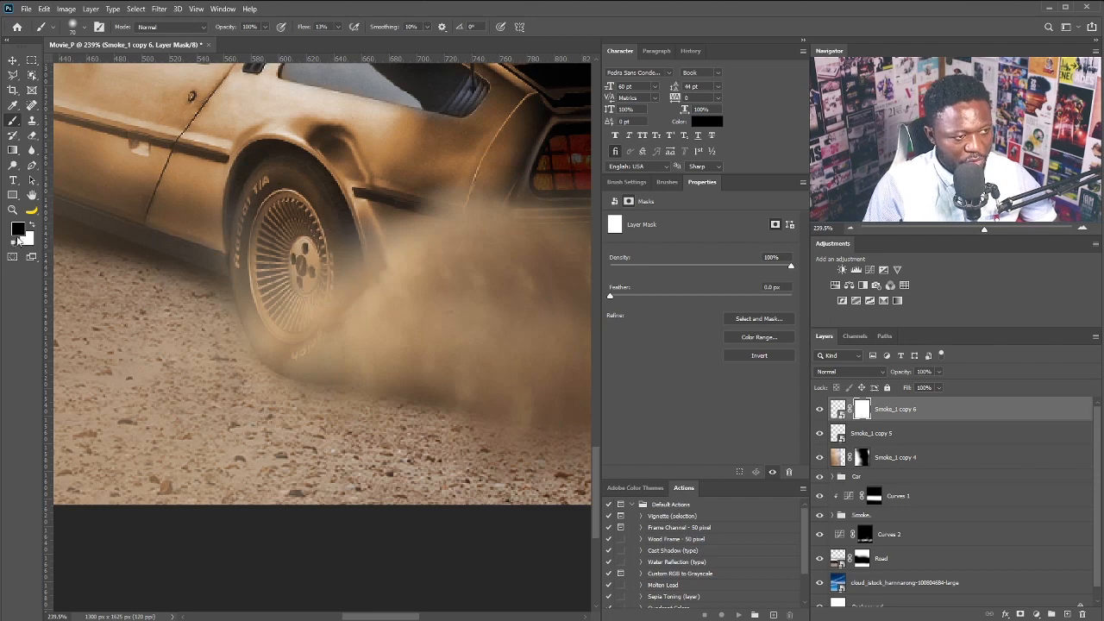
Set the brush flow to 100% and clear the remaining smoke from the rear wheel on the Smoke_1 copy 6 mask
click(333, 26)
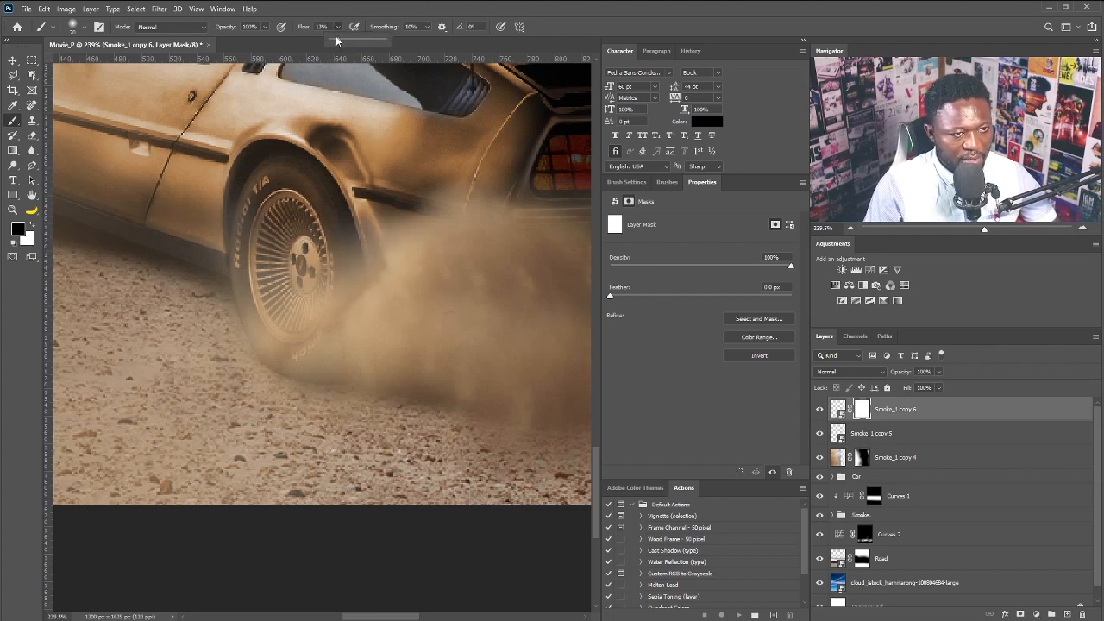
drag(339, 40, 384, 41)
scroll(419, 316, down, 5)
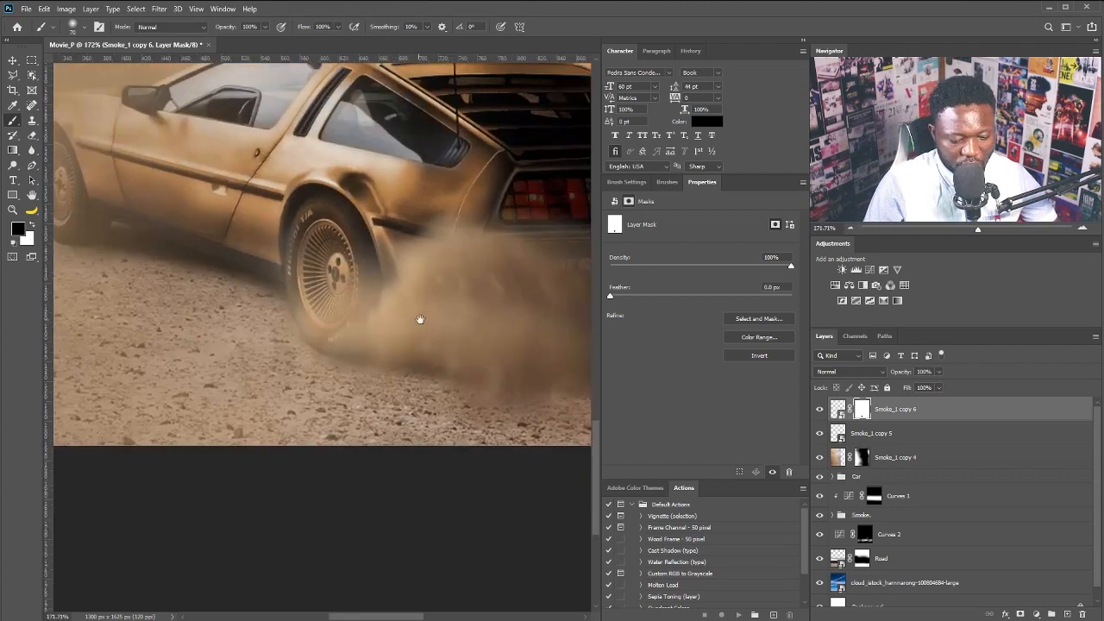
Duplicate Smoke_1 copy 6 with its mask and move the copy down and left below the rear wheel
drag(1008, 416, 1069, 615)
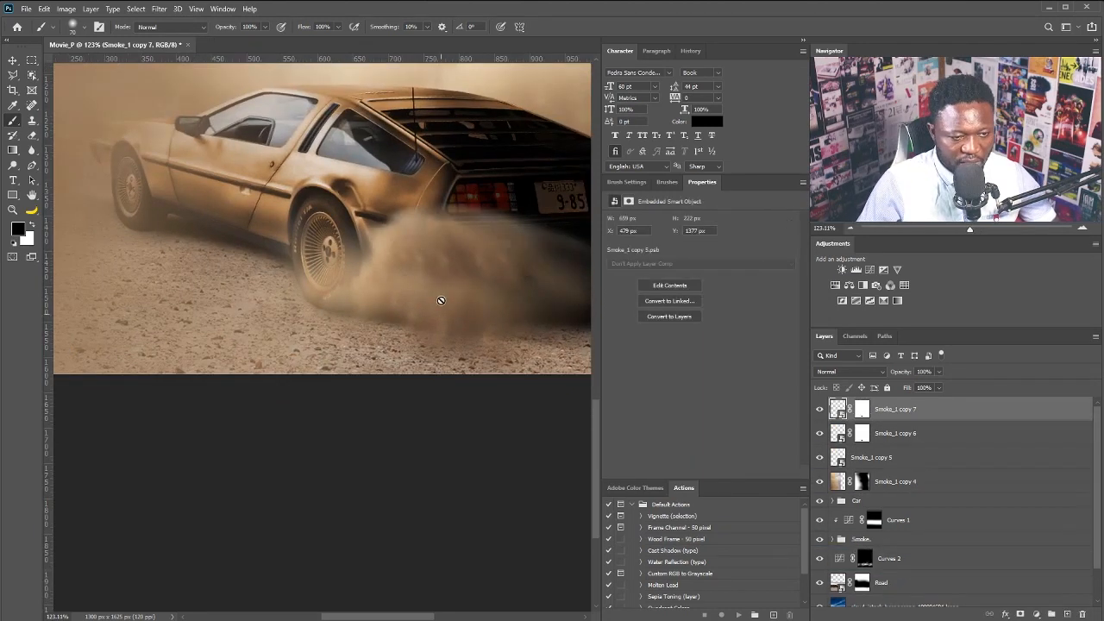
key(v)
drag(445, 313, 338, 313)
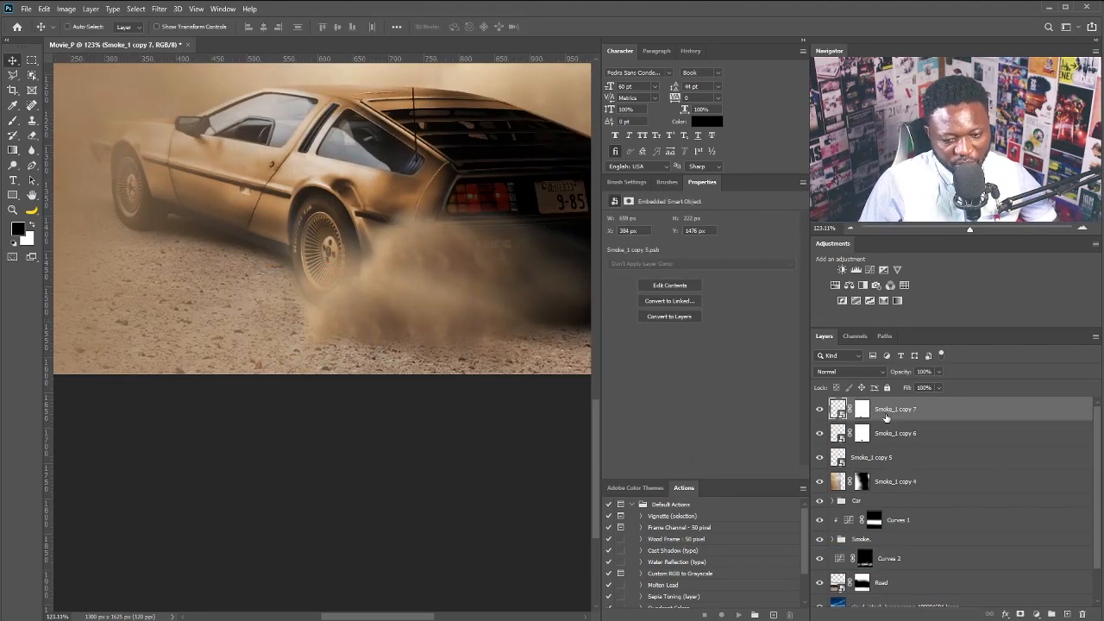
Rasterize Smoke_1 copy 7 and warp it so the smoke trails out low and left along the ground
right_click(886, 418)
click(970, 610)
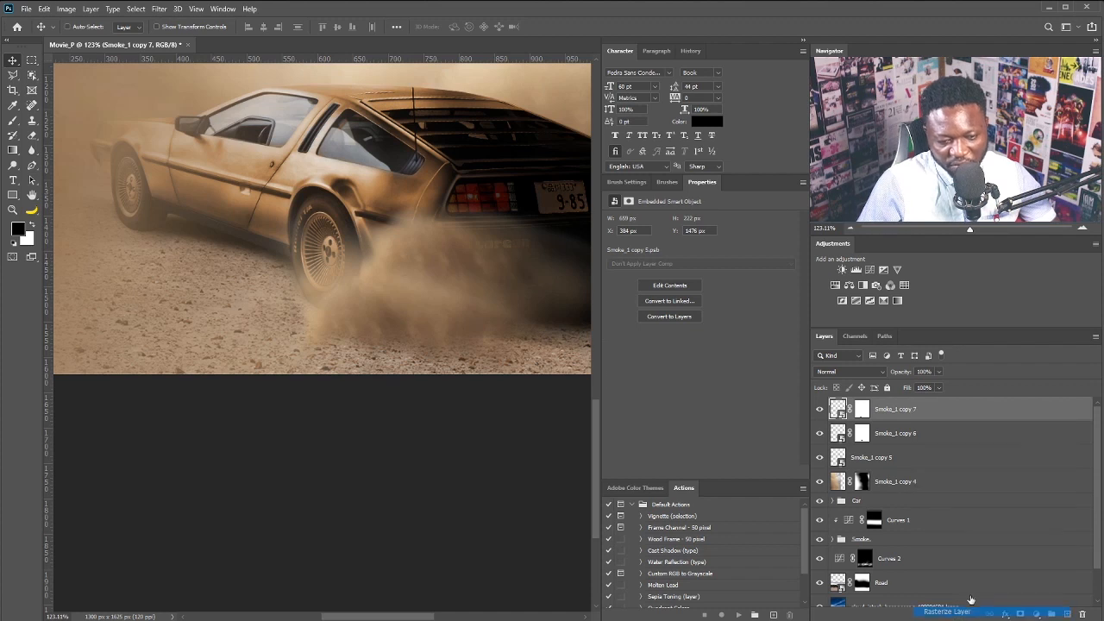
key(ctrl+t)
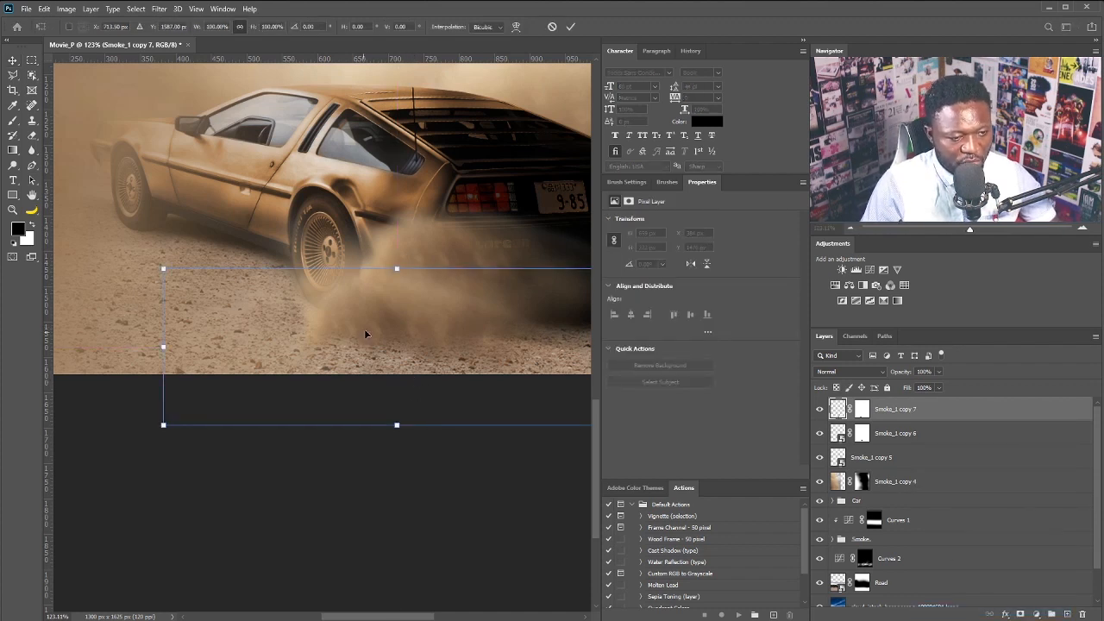
right_click(365, 332)
click(408, 400)
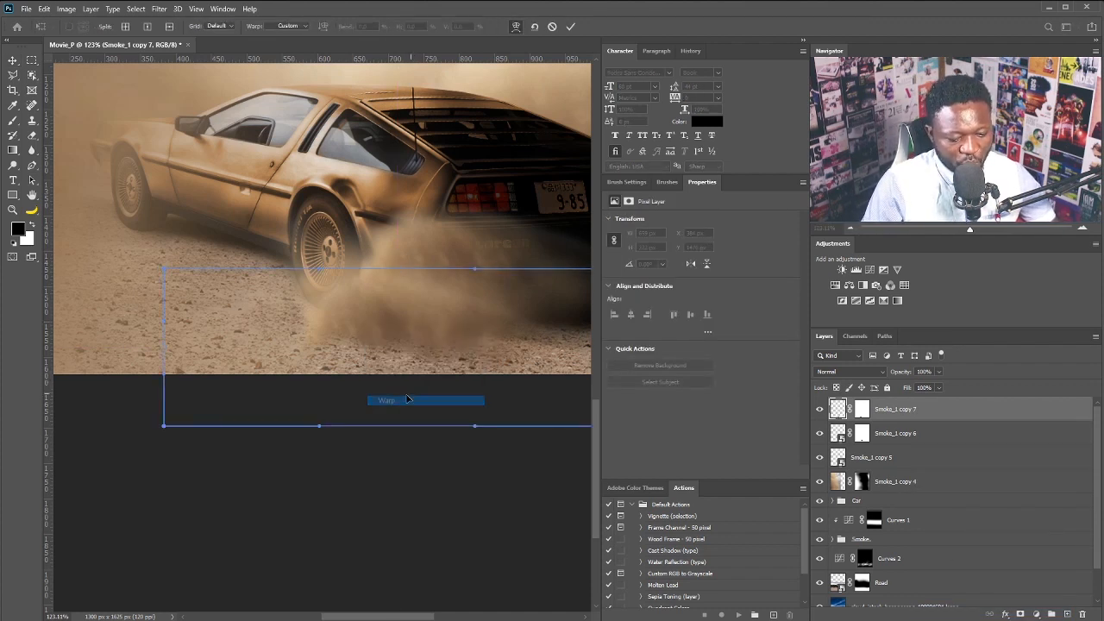
drag(303, 383, 221, 362)
drag(384, 309, 382, 362)
key(Return)
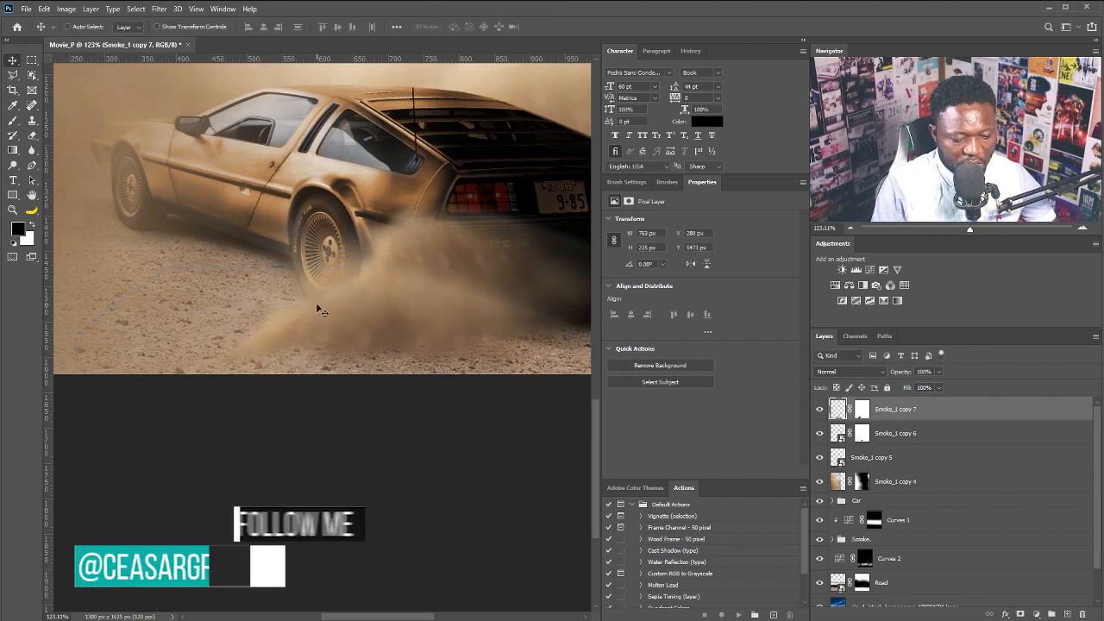
Scale Smoke_1 copy 5, copy 6 and copy 7 together to about 83% and shift them slightly to sit behind the rear wheel
scroll(345, 311, down, 2)
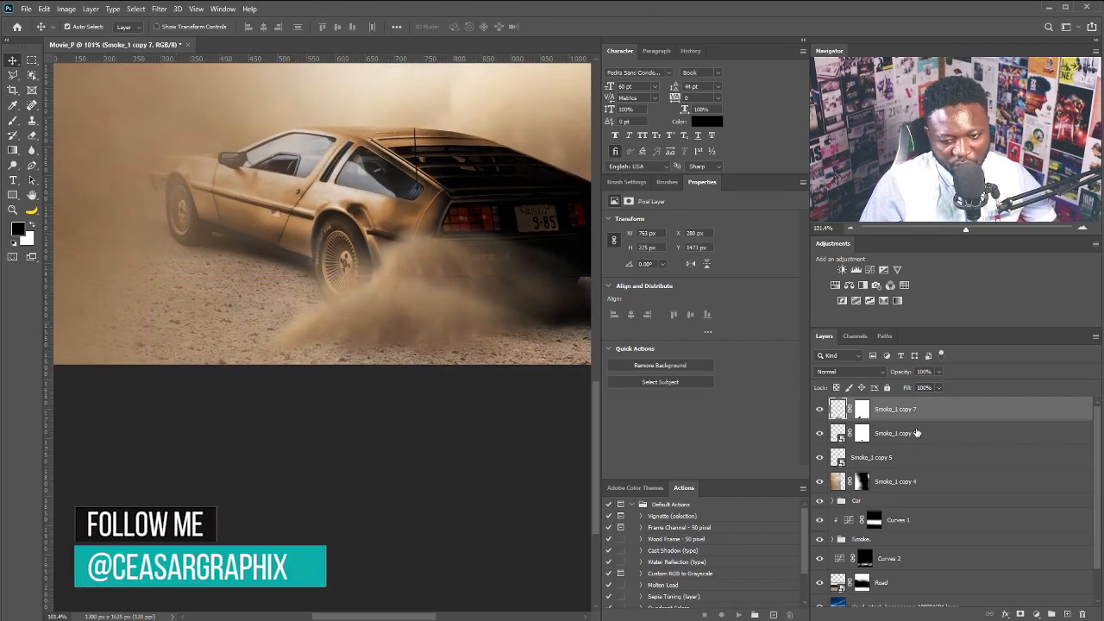
shift+click(897, 457)
key(ctrl+t)
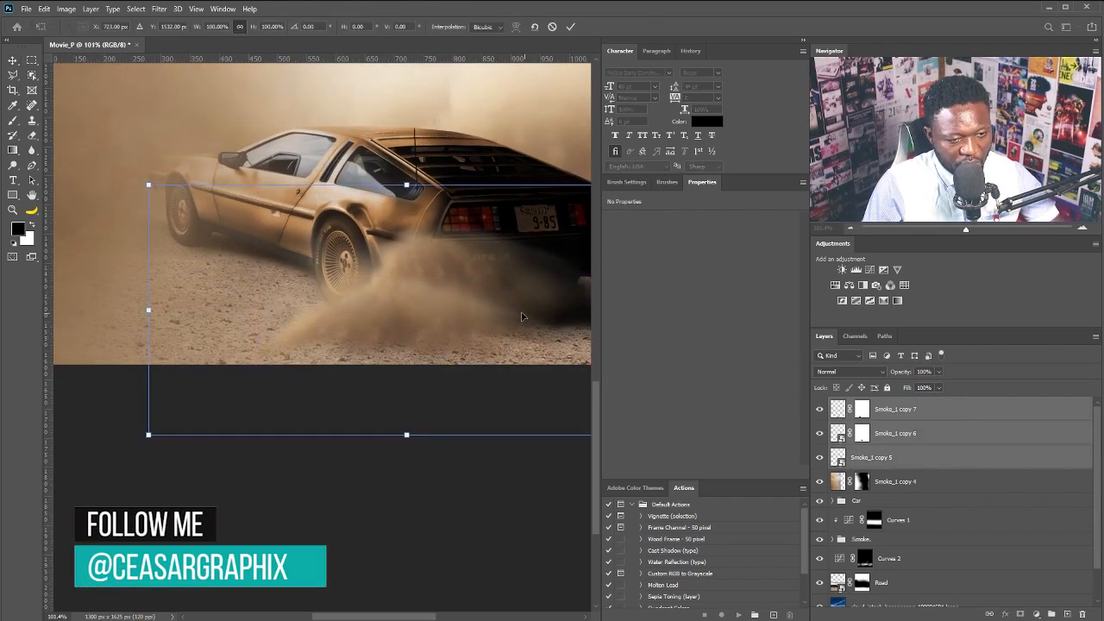
drag(149, 186, 192, 206)
drag(422, 287, 405, 291)
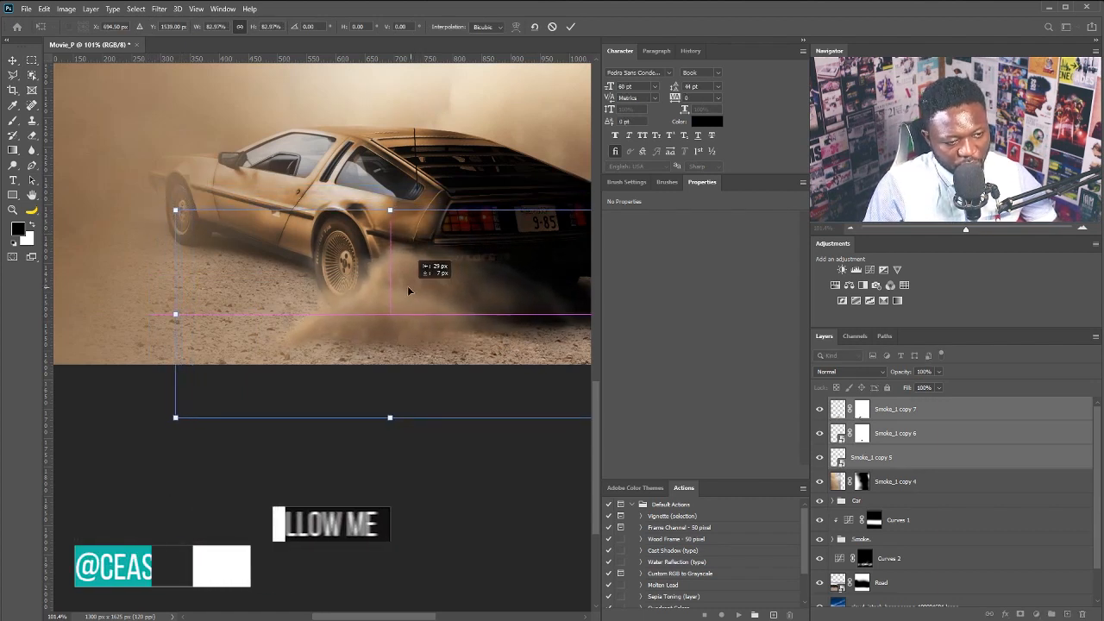
key(Return)
Place the sand explosion image gIUAlqUPh8 and scale it down to about 17% near the car's rear wheel
scroll(471, 292, up, 2)
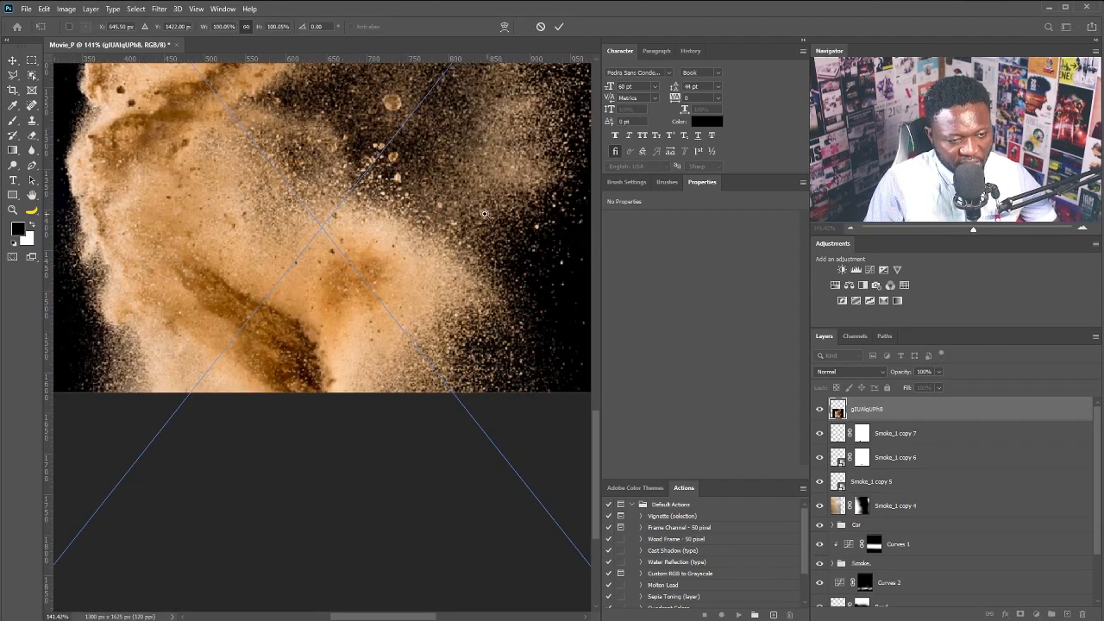
scroll(485, 213, down, 7)
drag(438, 335, 342, 454)
scroll(328, 459, up, 5)
key(Return)
drag(337, 502, 334, 388)
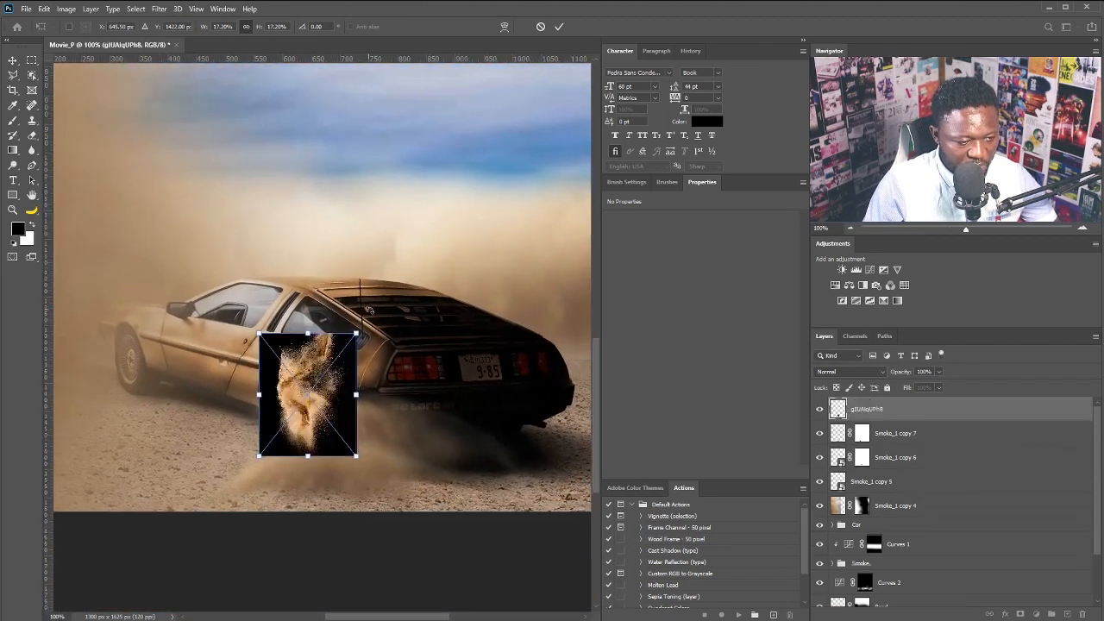
Rotate the sand image about 89.5°, enlarge it to about 23.7% behind the rear wheel, and move its layer below Smoke_1 copy 5
drag(367, 330, 371, 450)
drag(323, 413, 373, 453)
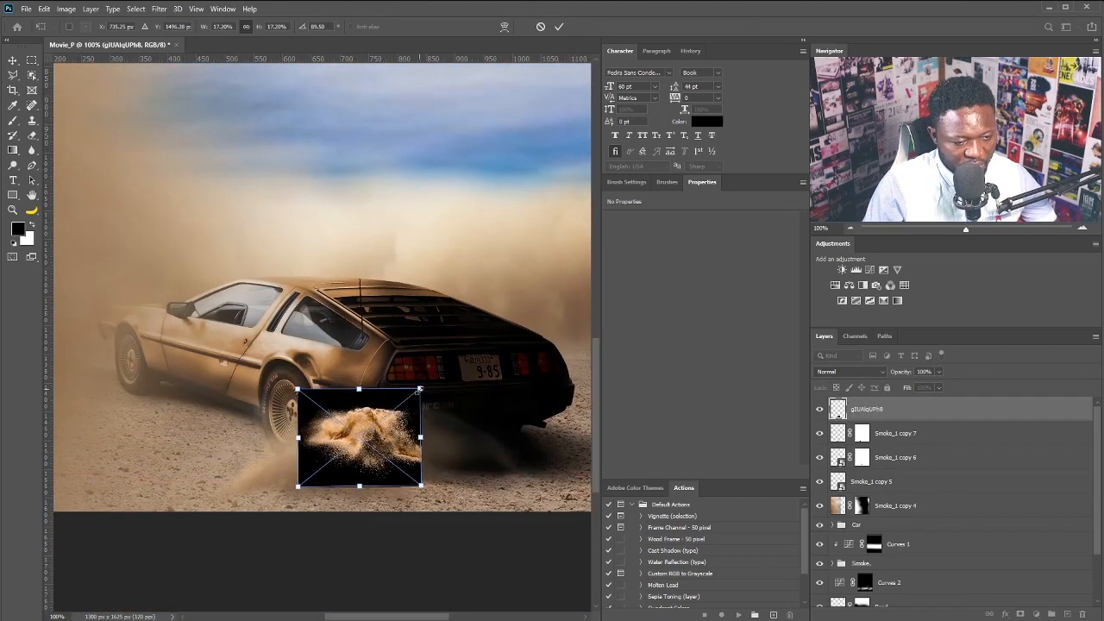
drag(420, 389, 444, 371)
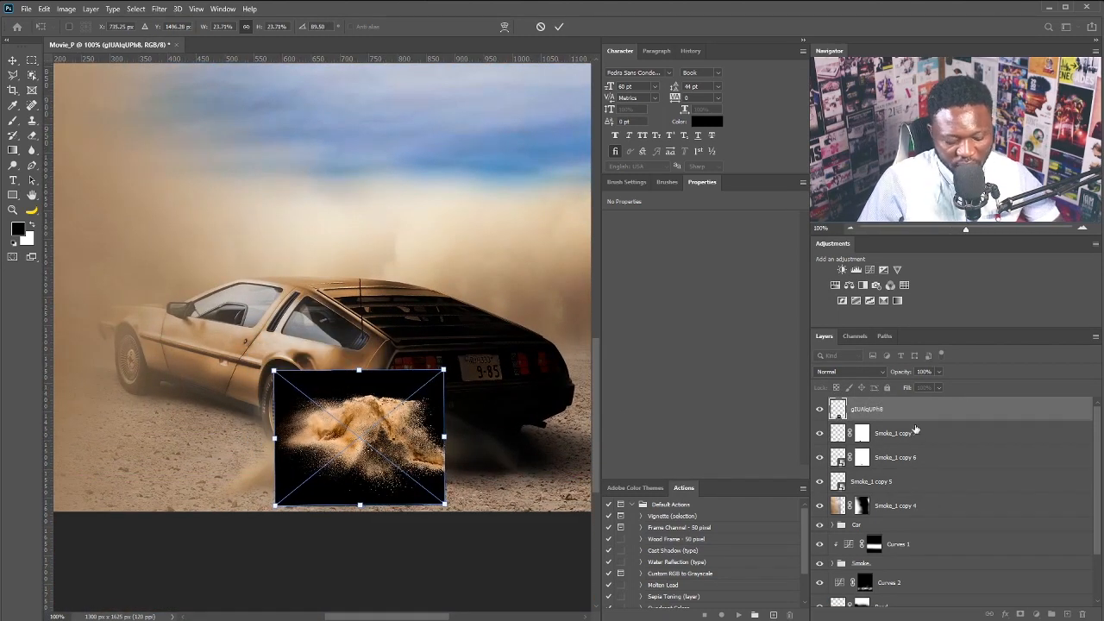
key(Return)
drag(920, 418, 924, 493)
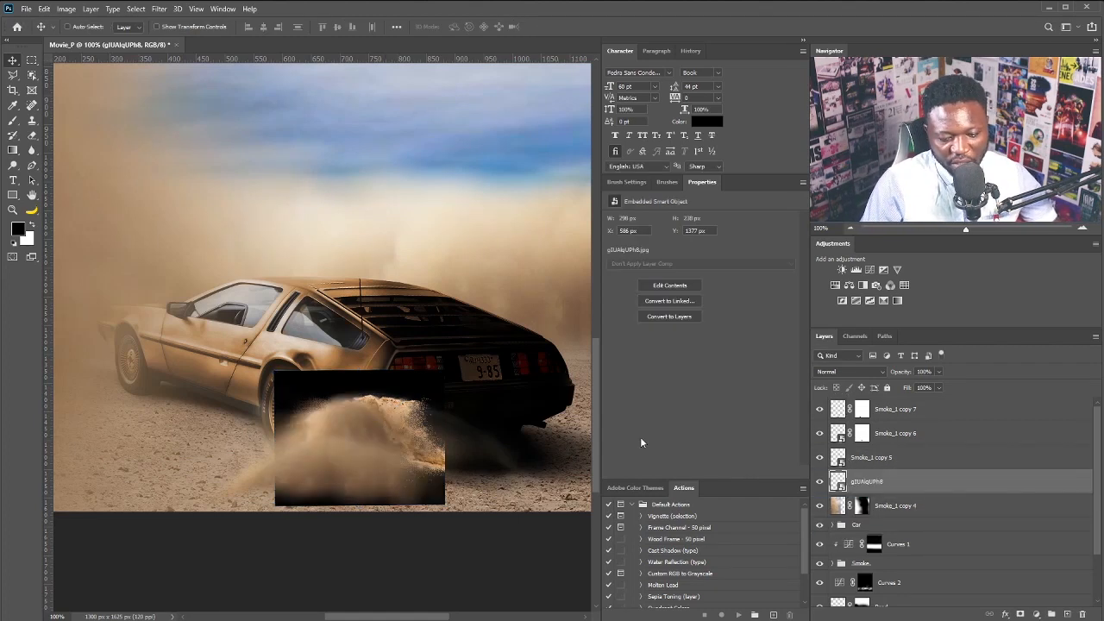
Hide the sand image's black background with Blend If, splitting the This Layer black point to 47 / 142
double_click(1070, 486)
drag(708, 486, 763, 490)
key(alt)
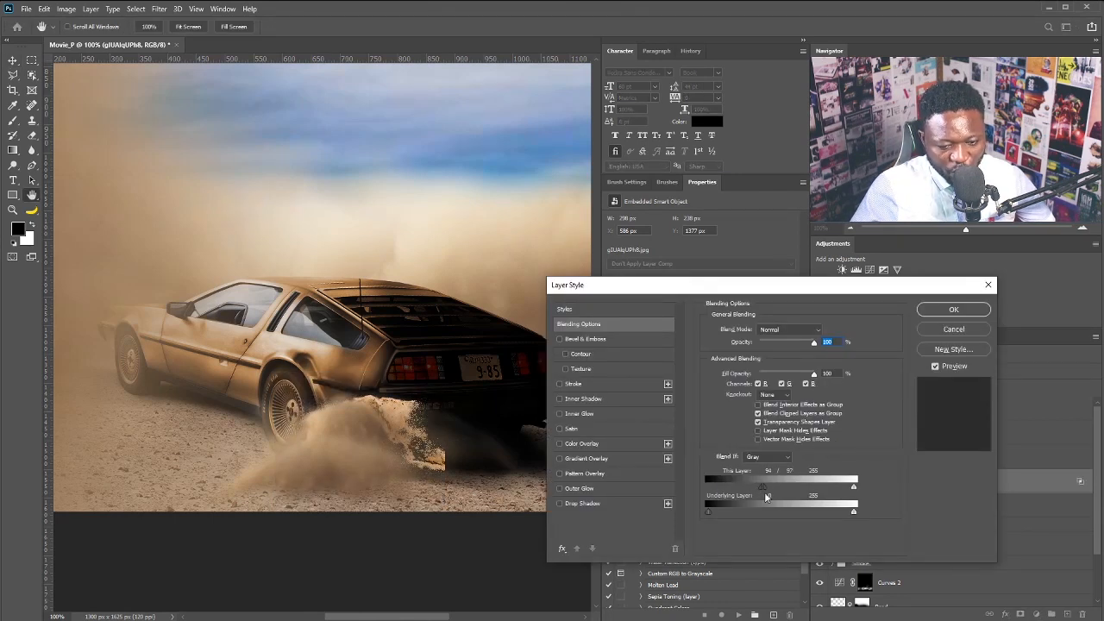
drag(765, 491, 739, 491)
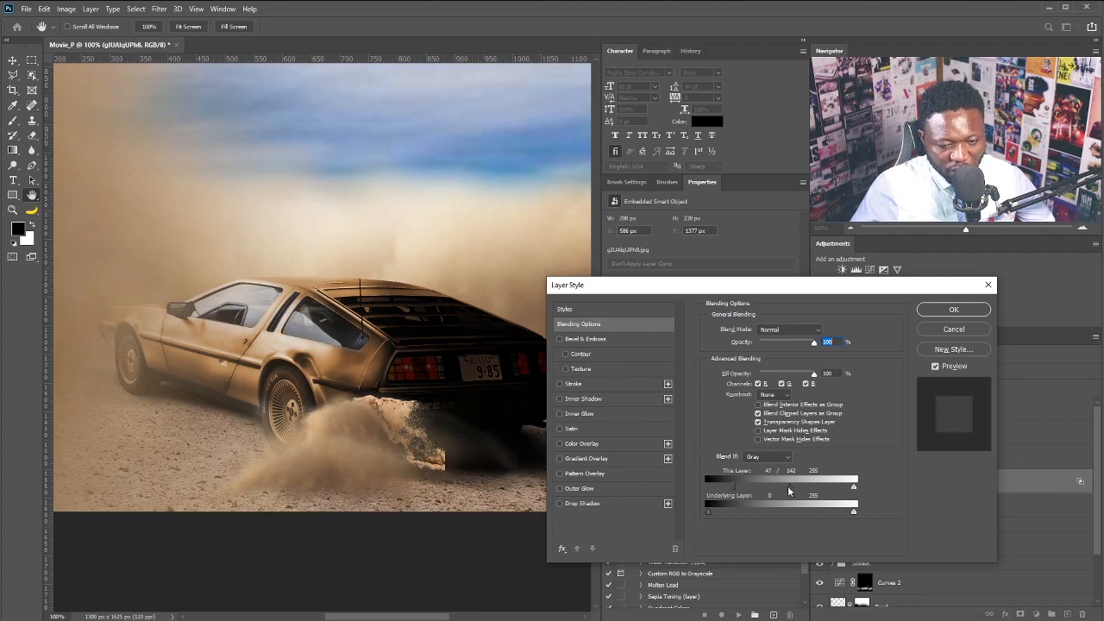
click(954, 310)
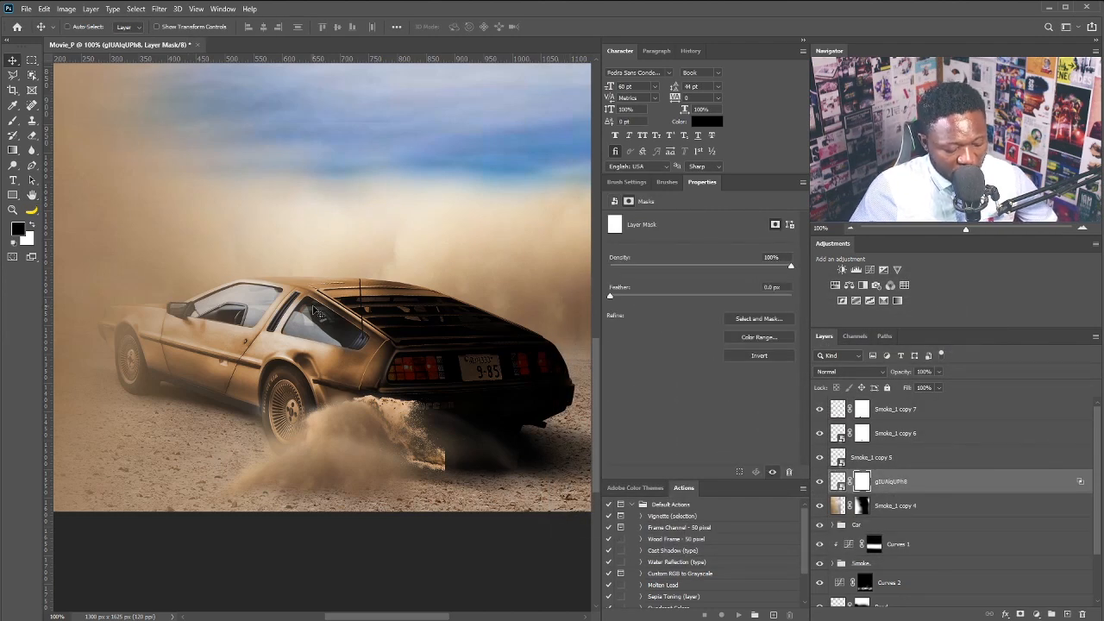
Add a layer mask to the sand layer and paint black over the hard cut-off at its right edge
key(b)
mouse_move(407, 443)
mouse_down()
mouse_move(438, 435)
mouse_move(447, 467)
mouse_up()
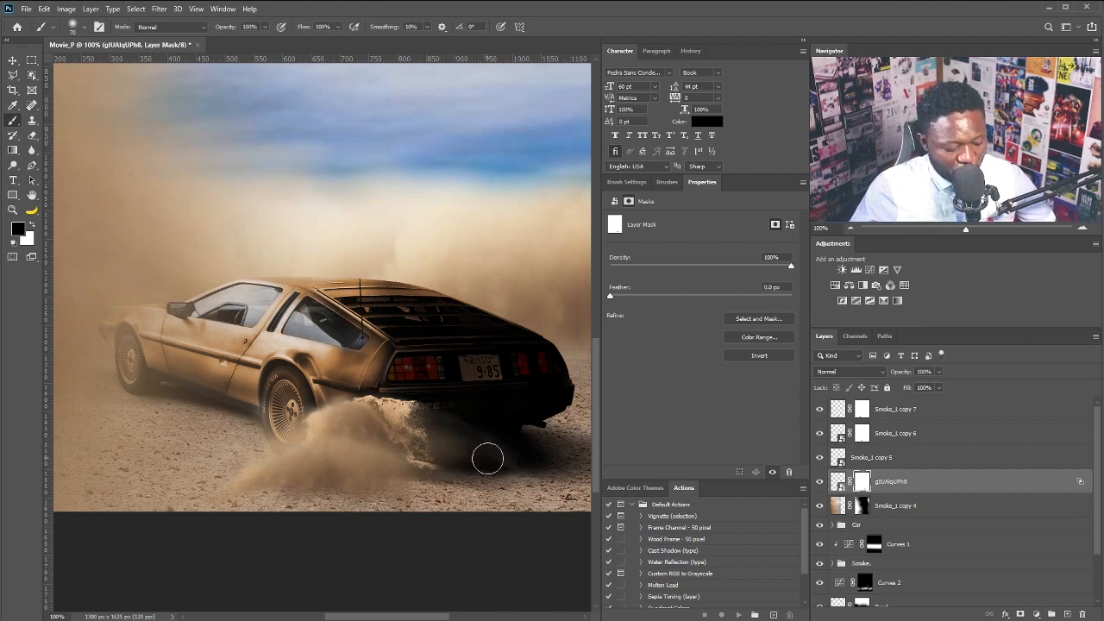
key(v)
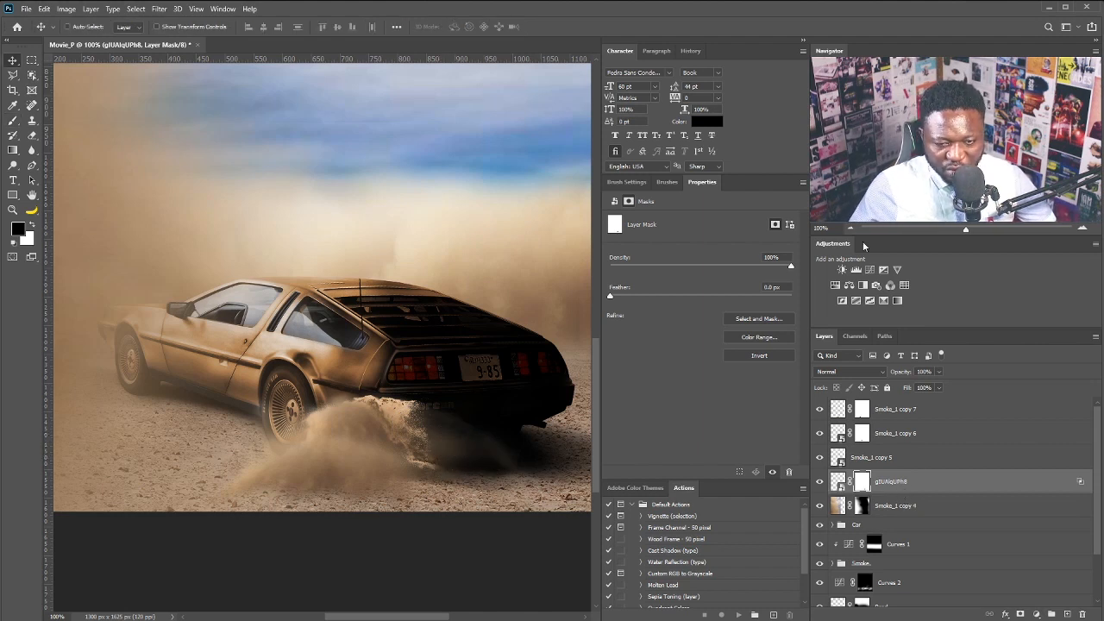
Clip a Curves adjustment to the sand layer and darken it, lowering the white point and mapping midtone input 126 to output 77
click(871, 272)
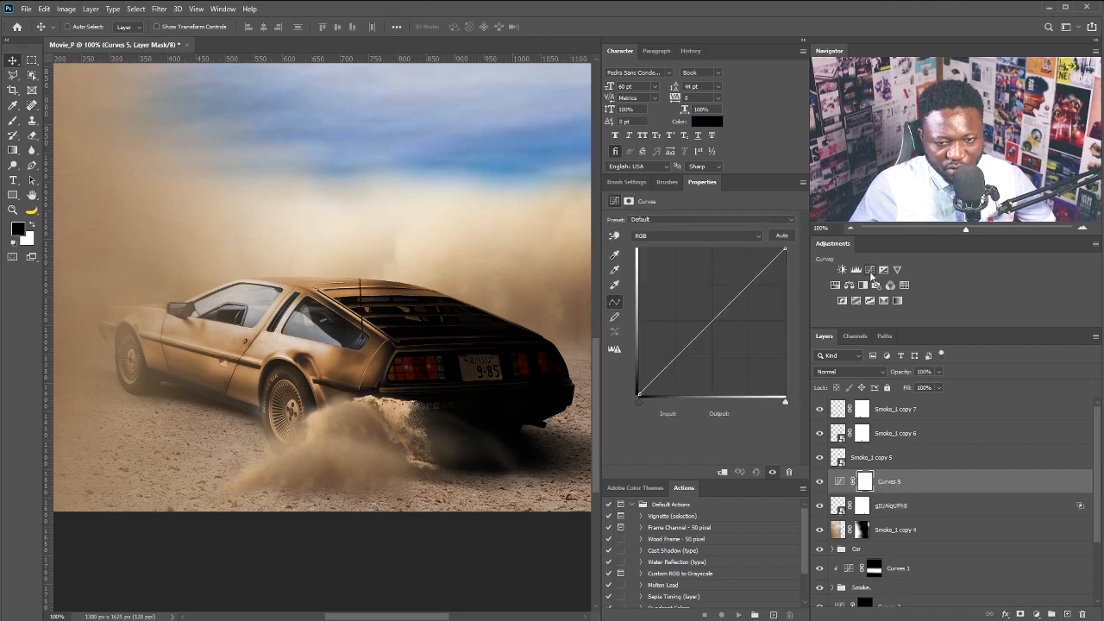
click(721, 472)
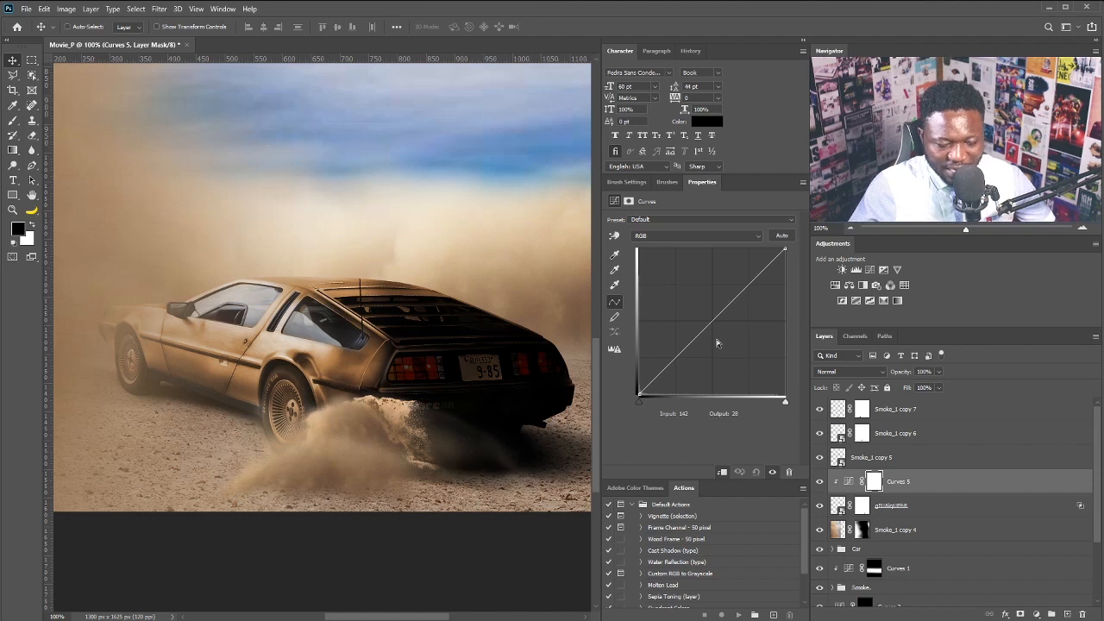
mouse_move(715, 330)
mouse_down()
mouse_move(710, 365)
mouse_move(708, 341)
mouse_up()
drag(785, 249, 787, 276)
drag(710, 340, 711, 350)
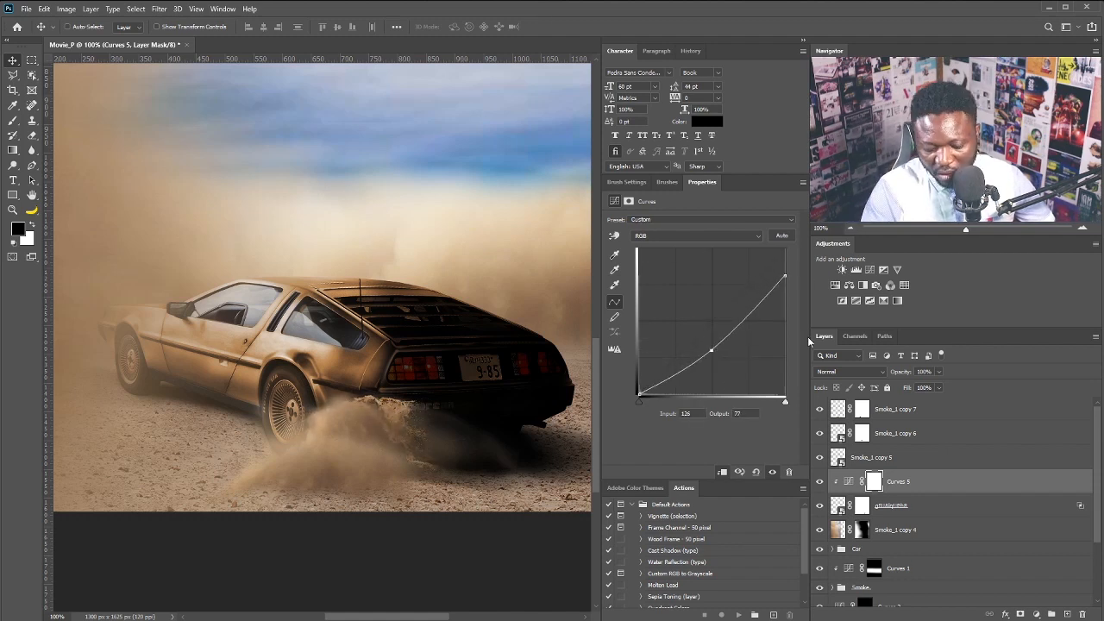
Enlarge the sand layer together with its Curves 5 adjustment and reposition them within the smoke behind the rear wheel
click(902, 504)
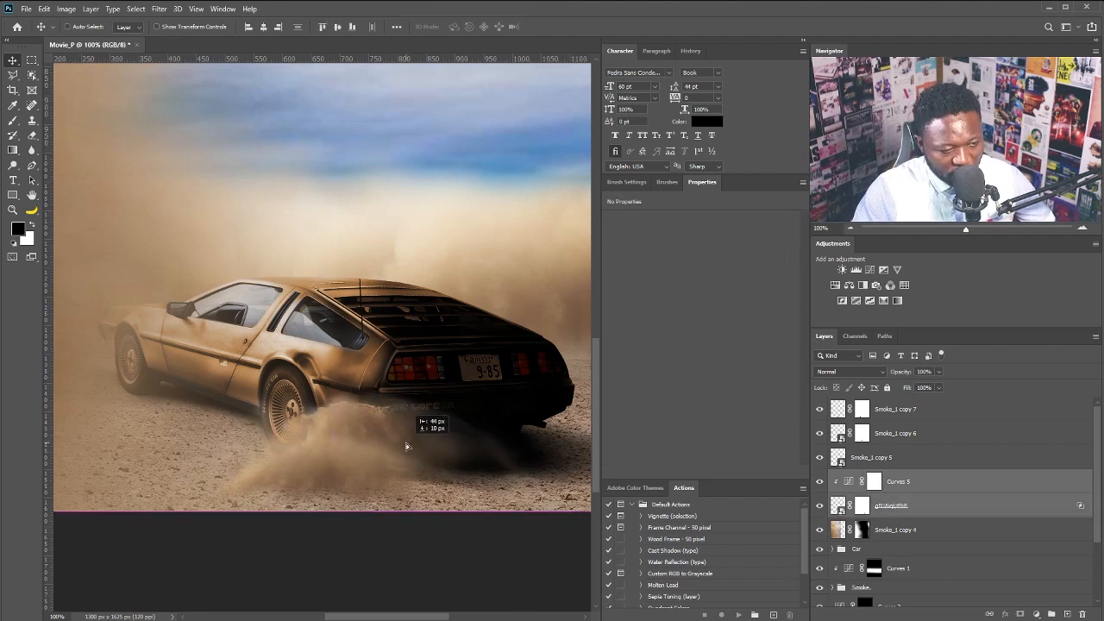
key(ctrl+t)
drag(420, 365, 429, 366)
key(Return)
drag(390, 433, 394, 436)
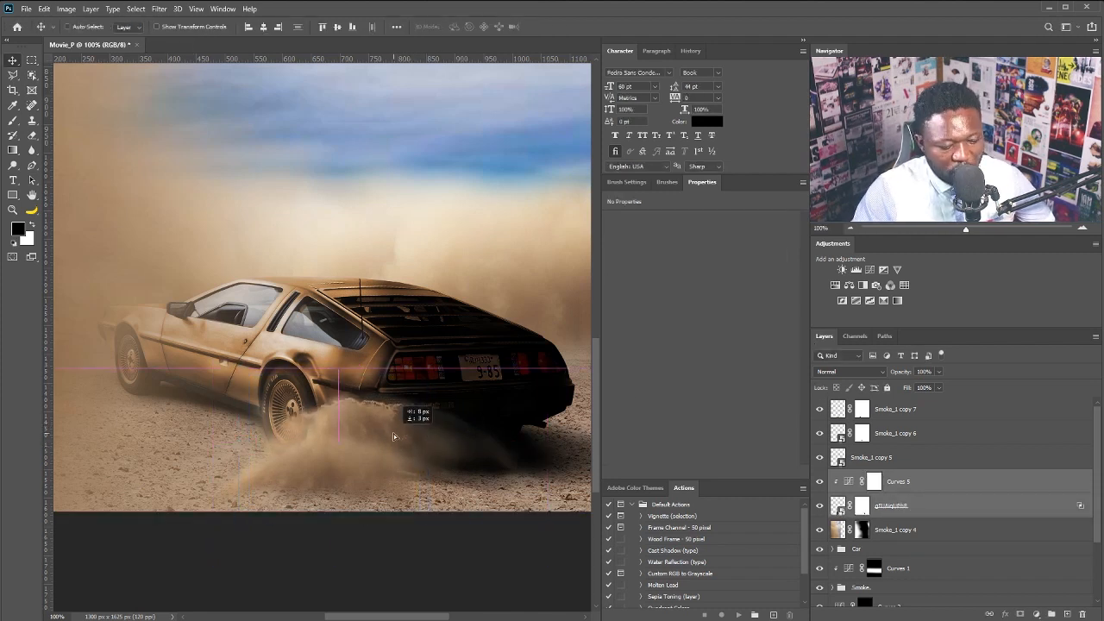
Duplicate the sand layer with its clipped Curves, flip the copy horizontally and place it on the smoke behind the wheel
key(ctrl+j)
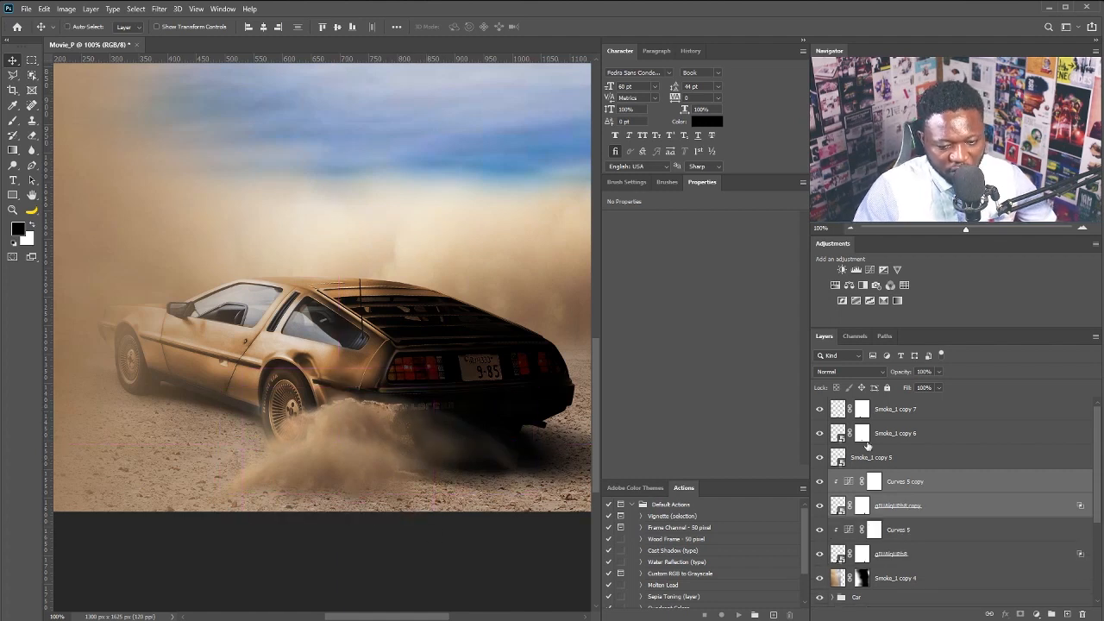
key(ctrl+t)
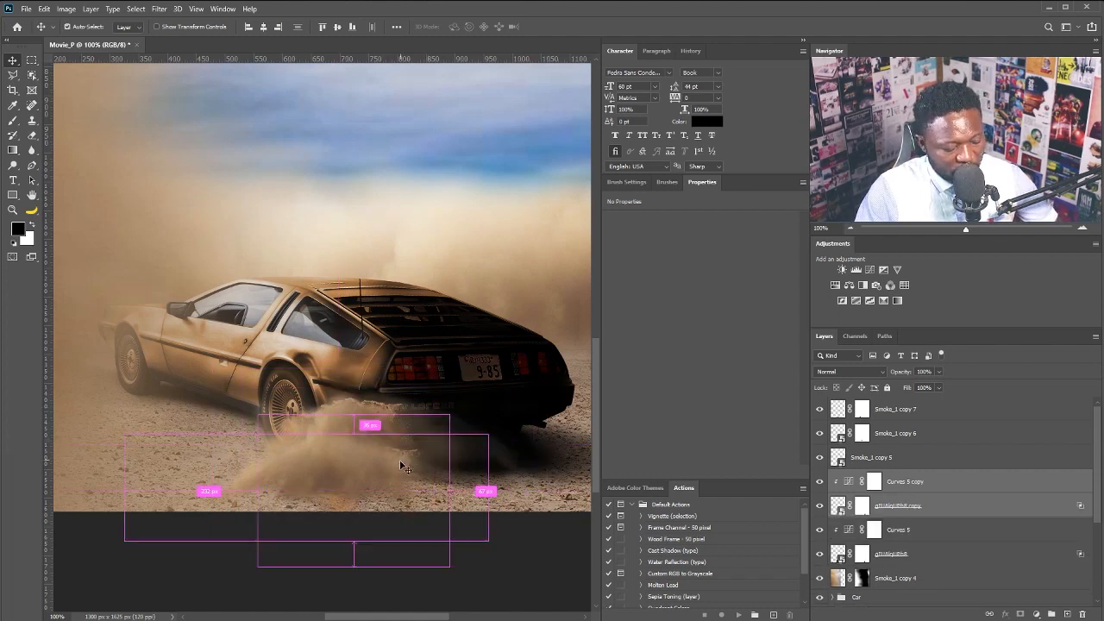
right_click(395, 472)
drag(390, 489, 413, 473)
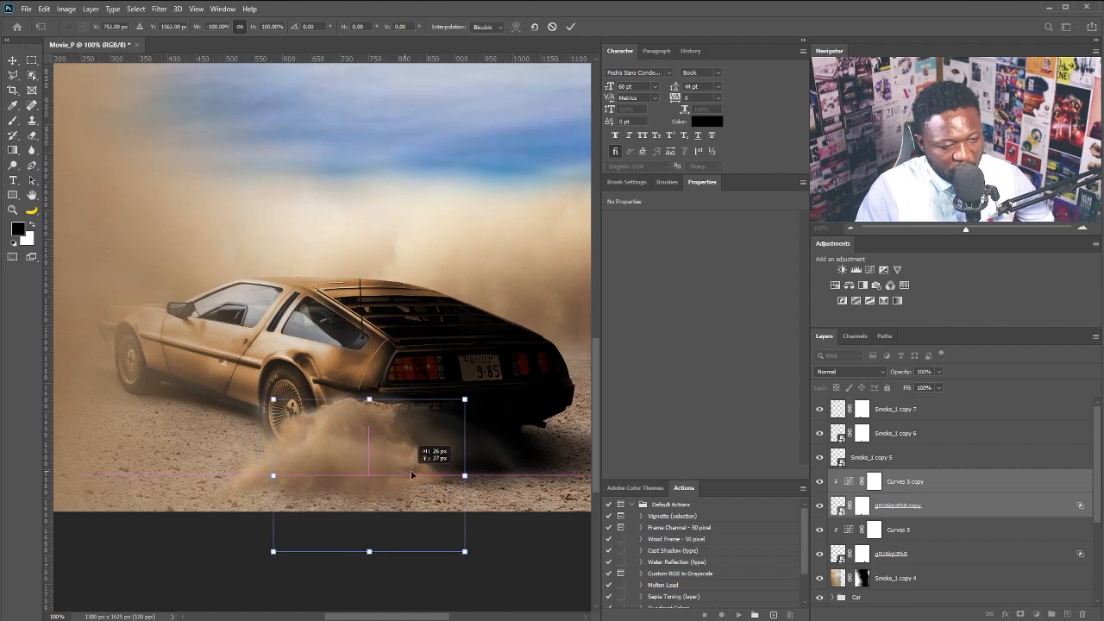
key(Return)
Scale the flipped sand copy to about 87.7% and move it left, closer to the rear wheel
key(ctrl+t)
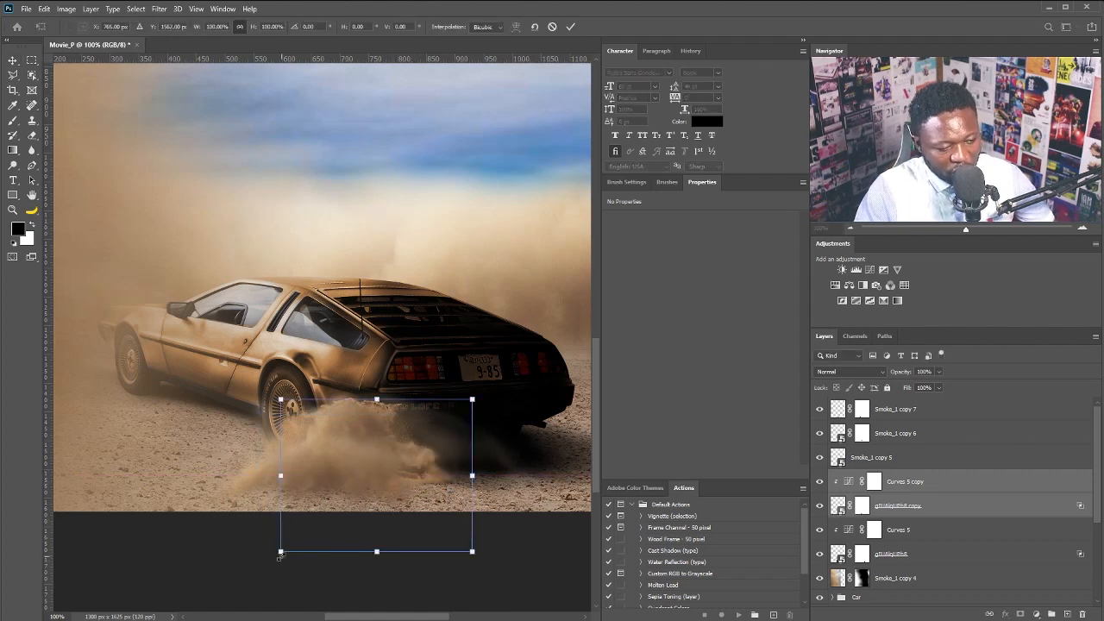
drag(281, 552, 305, 532)
drag(382, 449, 365, 459)
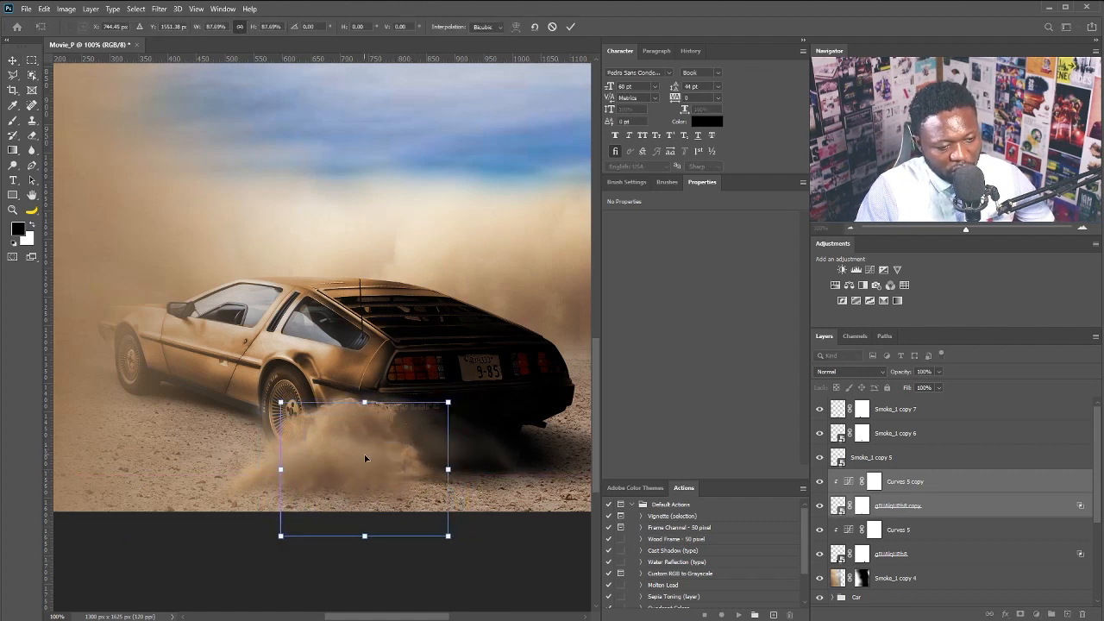
key(Return)
Group the sand layers, their Curves adjustments and Smoke_1 copies 5 to 7 into a group named Dust_2
click(927, 555)
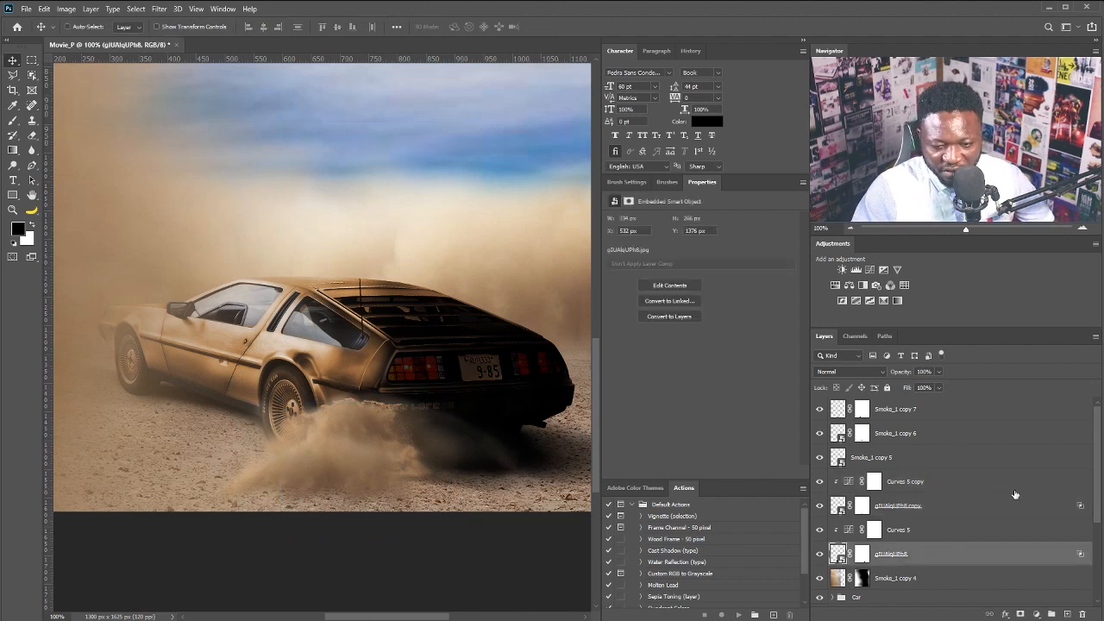
shift+click(927, 408)
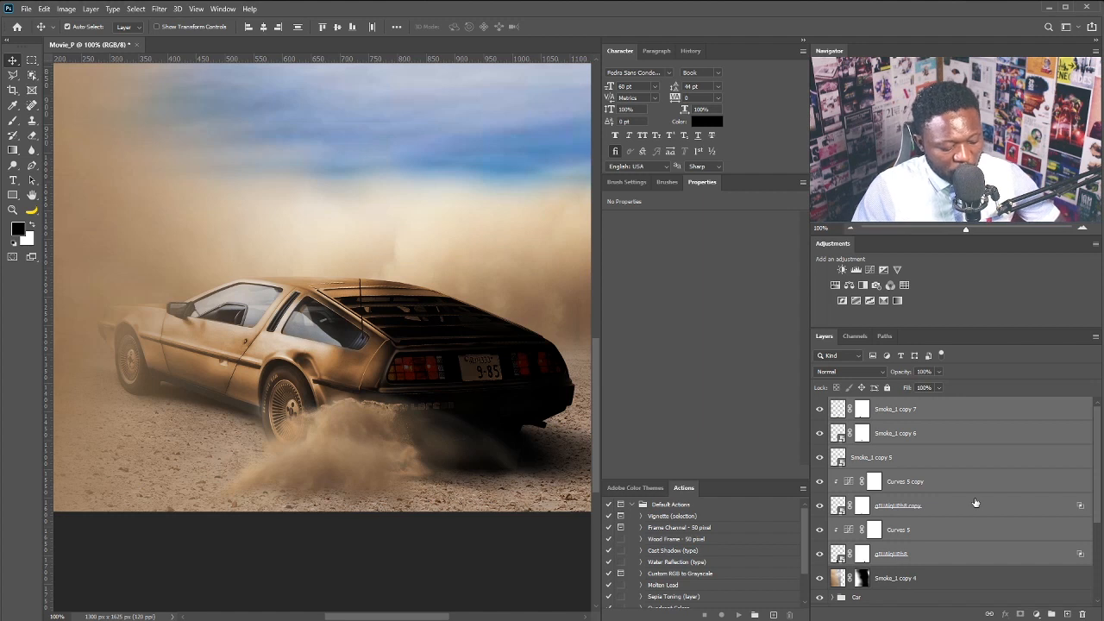
key(ctrl+g)
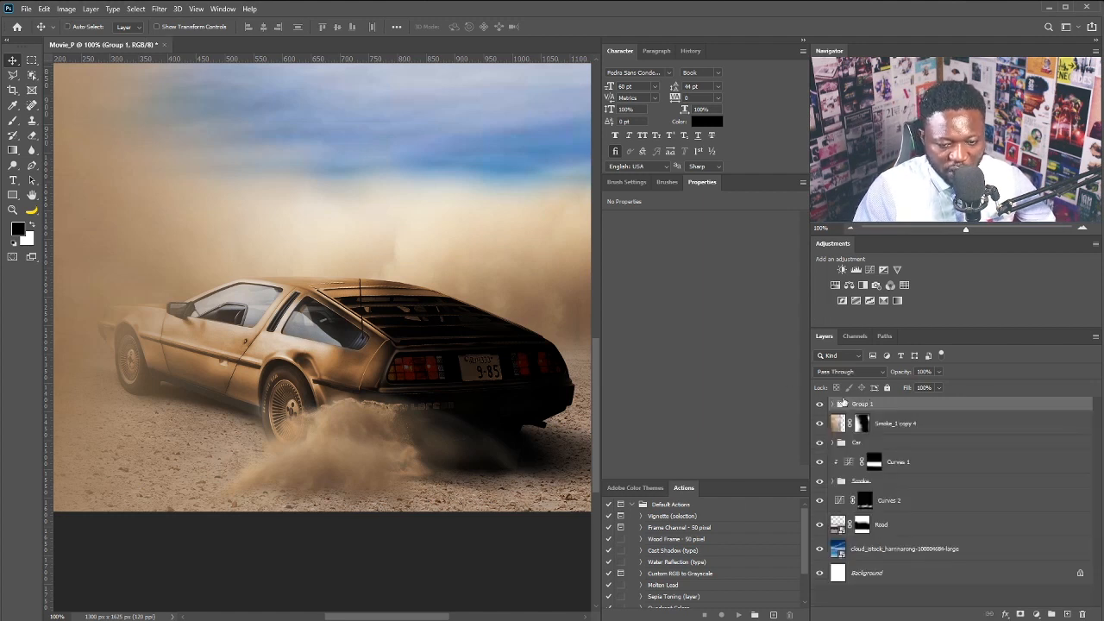
double_click(863, 405)
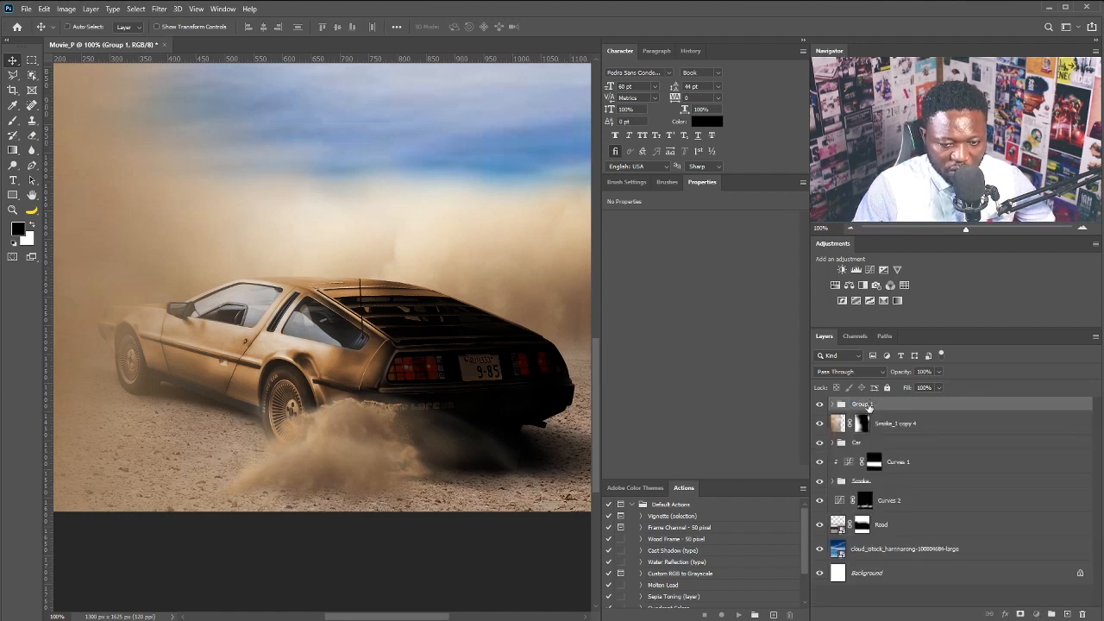
text(Dust_2)
key(Return)
Create a layer named Dodge in Color Dodge mode, filled with neutral black, and clip it to the Dust_2 group
key(ctrl+shift+n)
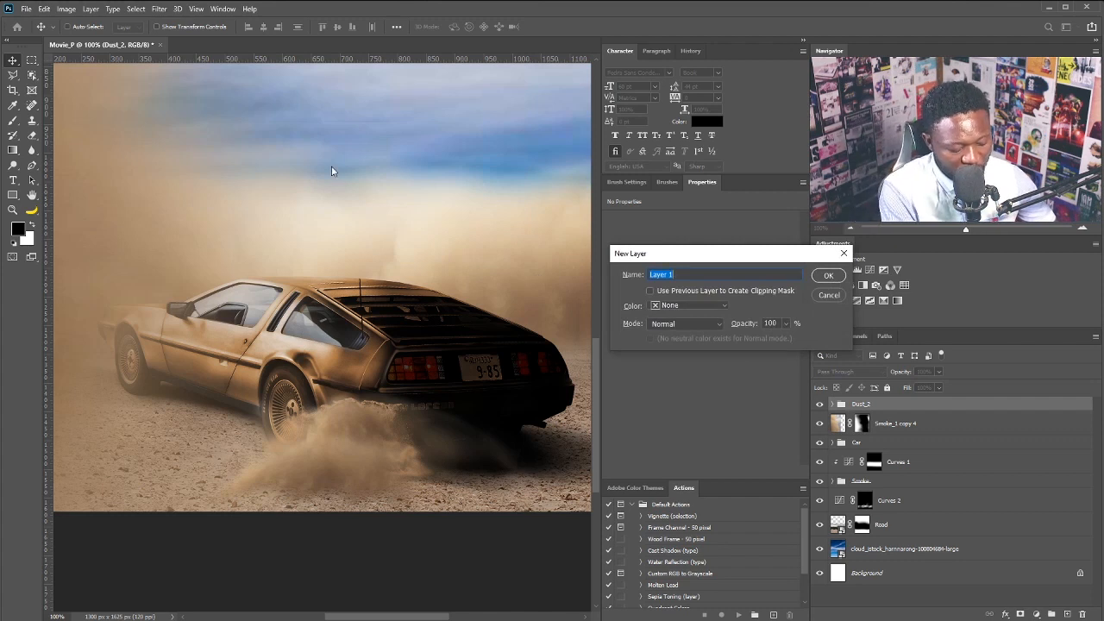
text(Dodge)
click(686, 324)
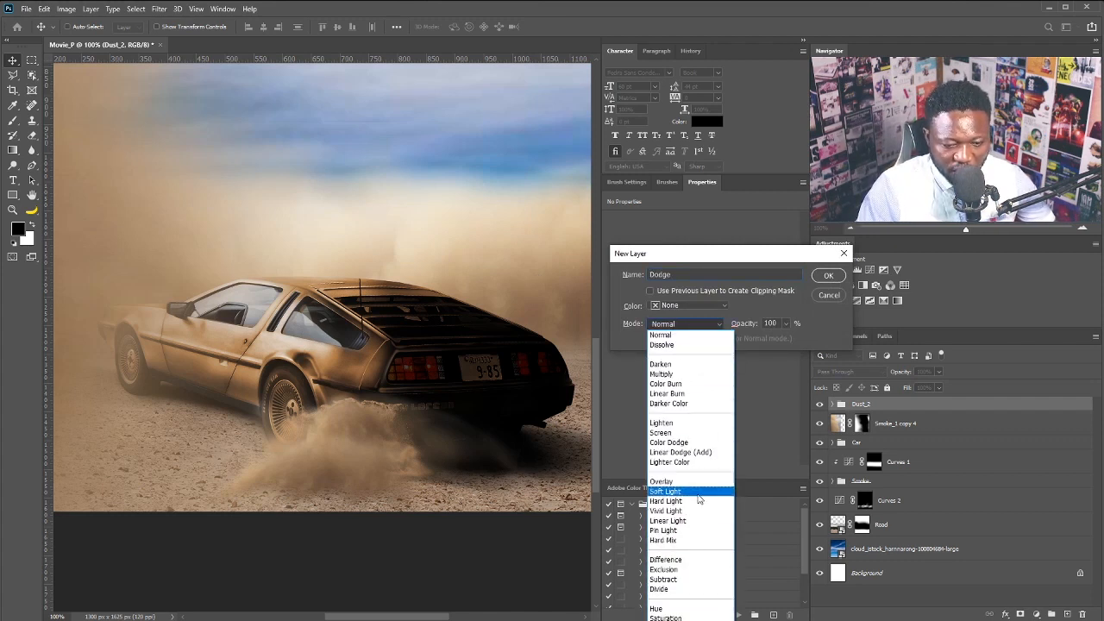
click(680, 442)
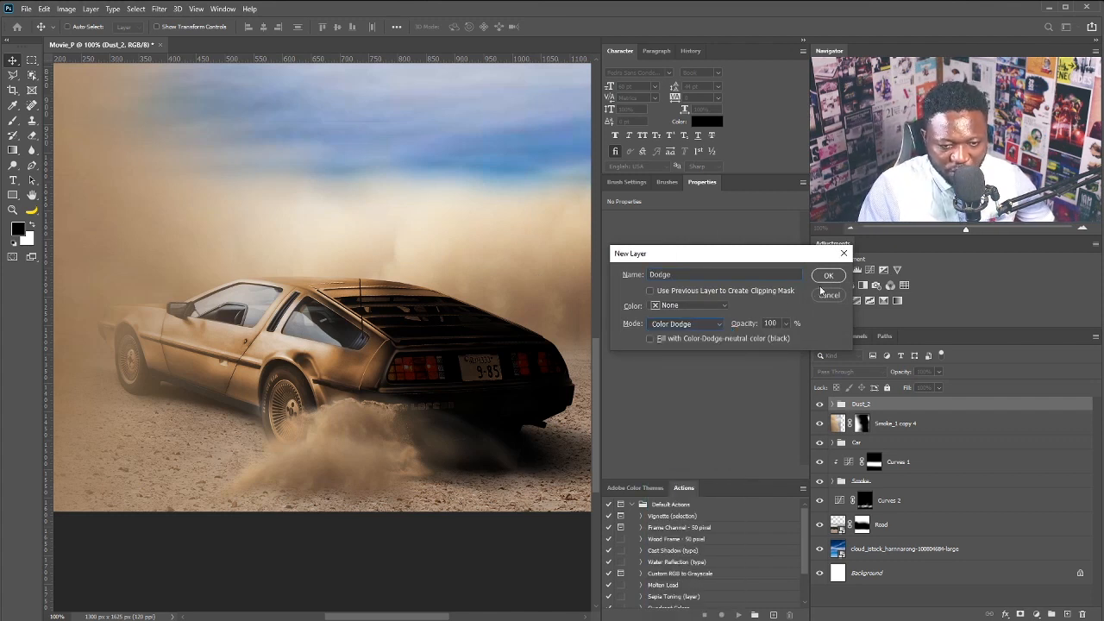
click(650, 339)
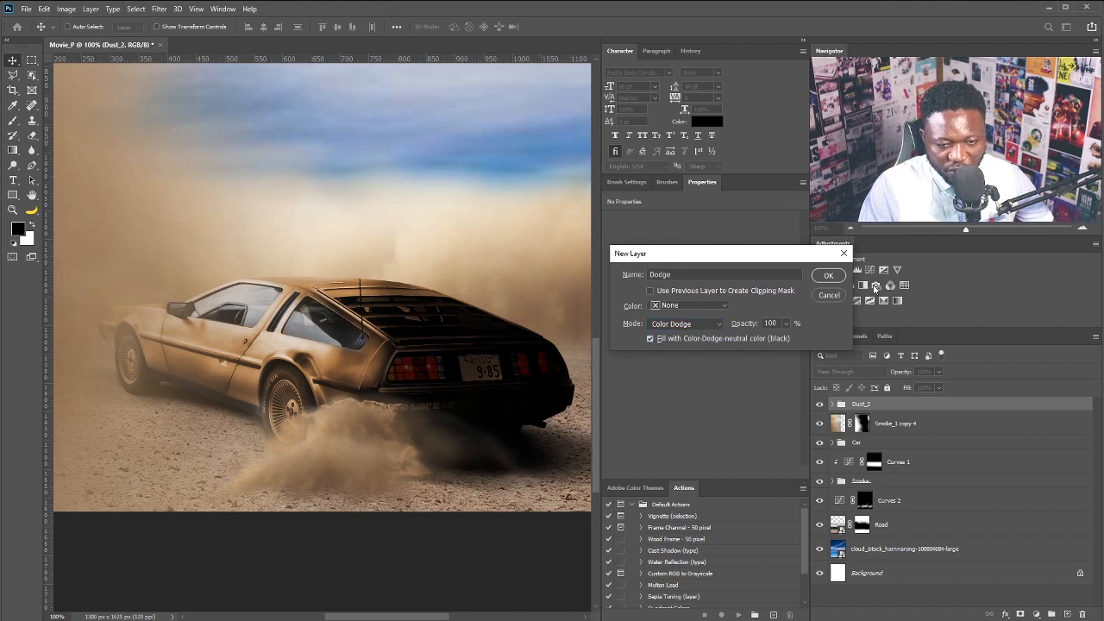
click(830, 277)
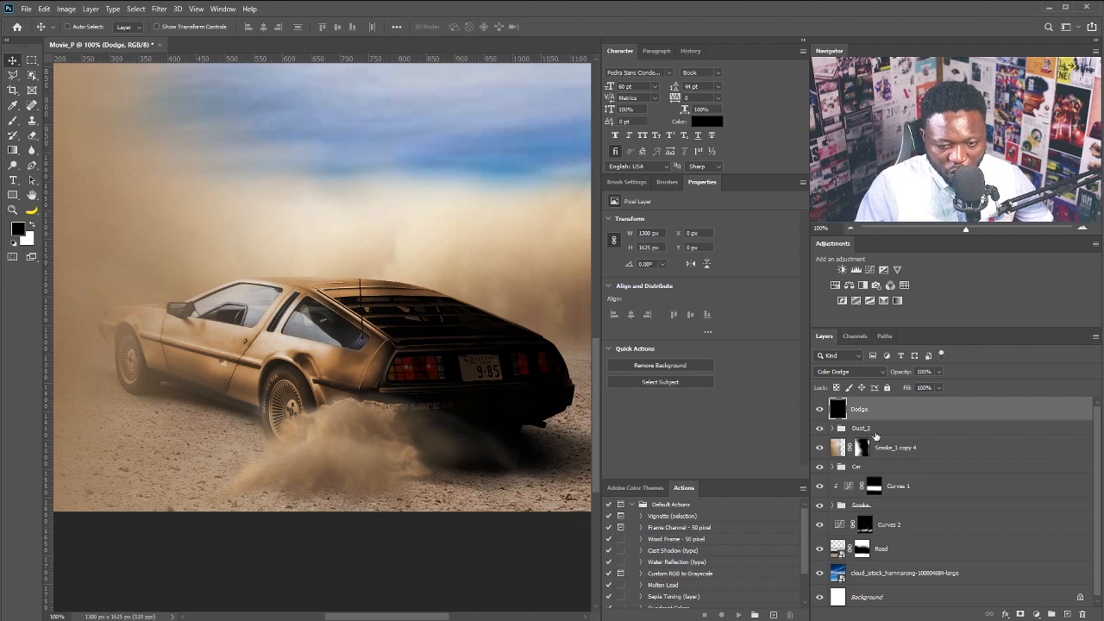
key(ctrl+alt+g)
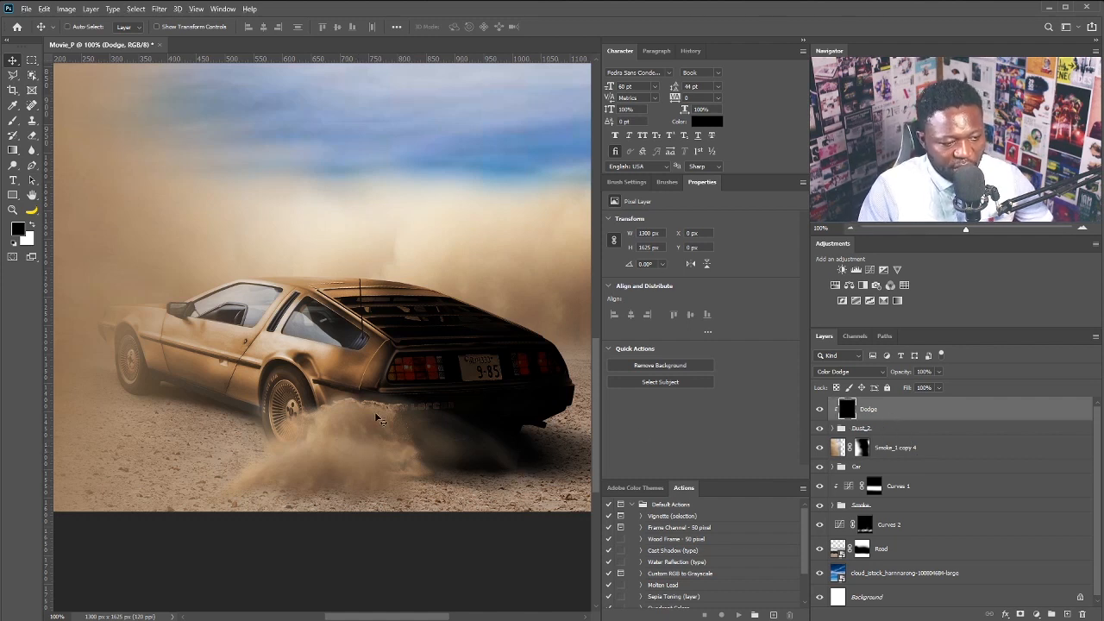
Set up the Brush on the Dodge layer with a pale cream foreground colour sampled from the bright dust above the car
key(b)
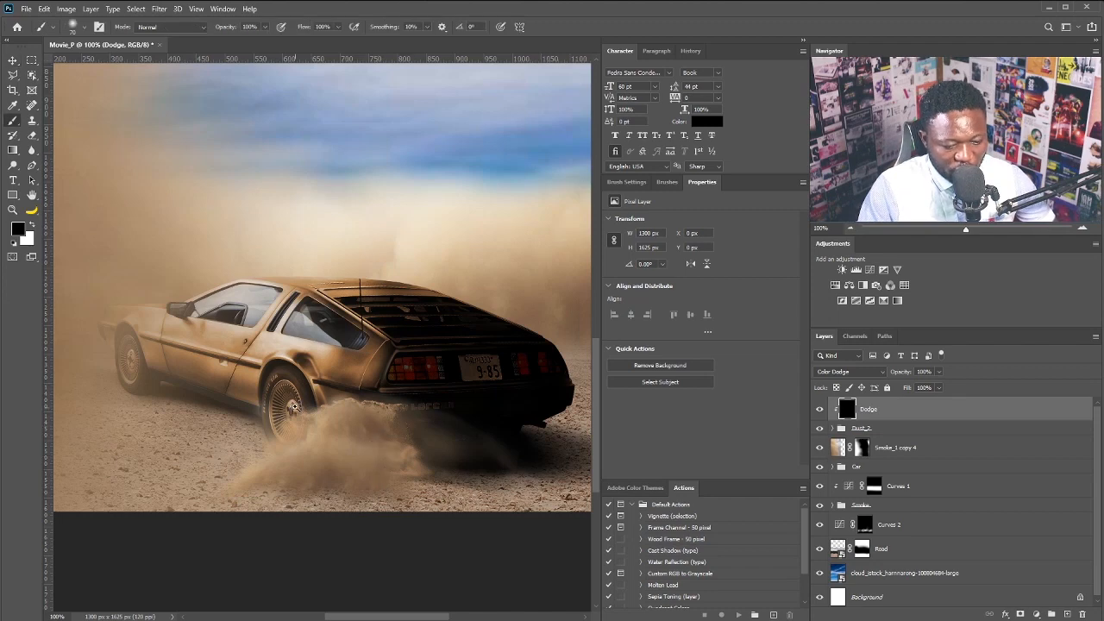
scroll(322, 411, up, 2)
scroll(322, 411, down, 1)
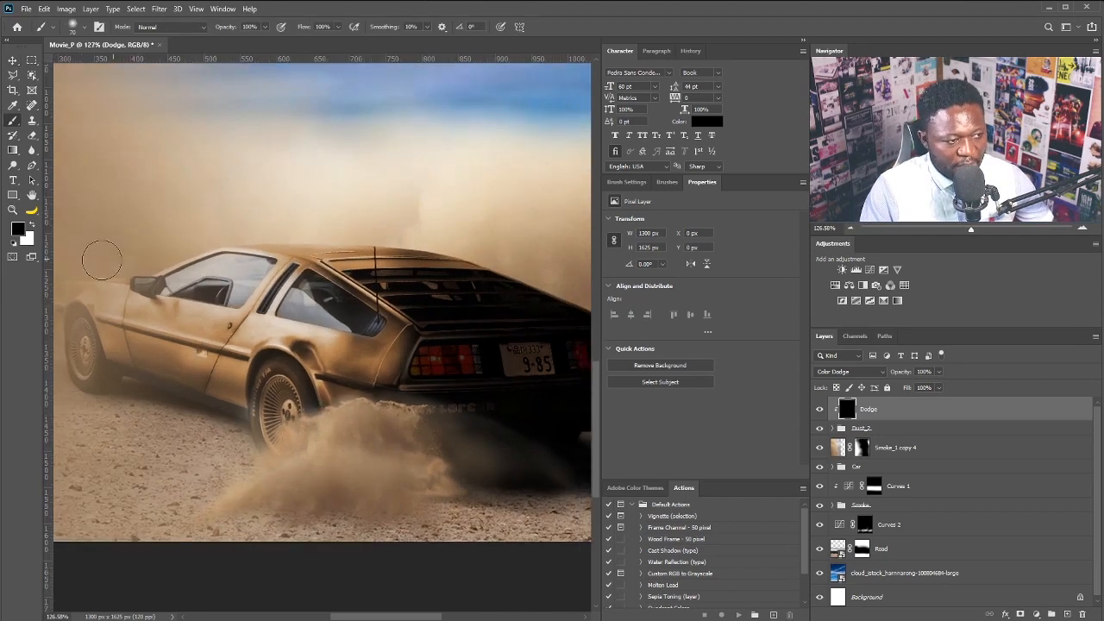
click(23, 231)
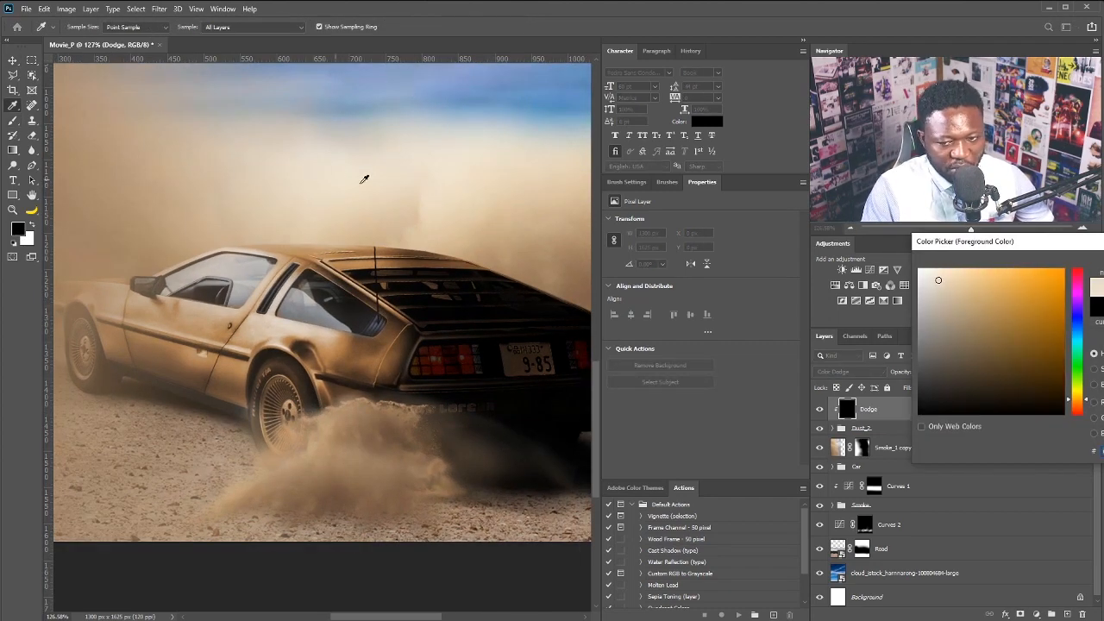
key(Return)
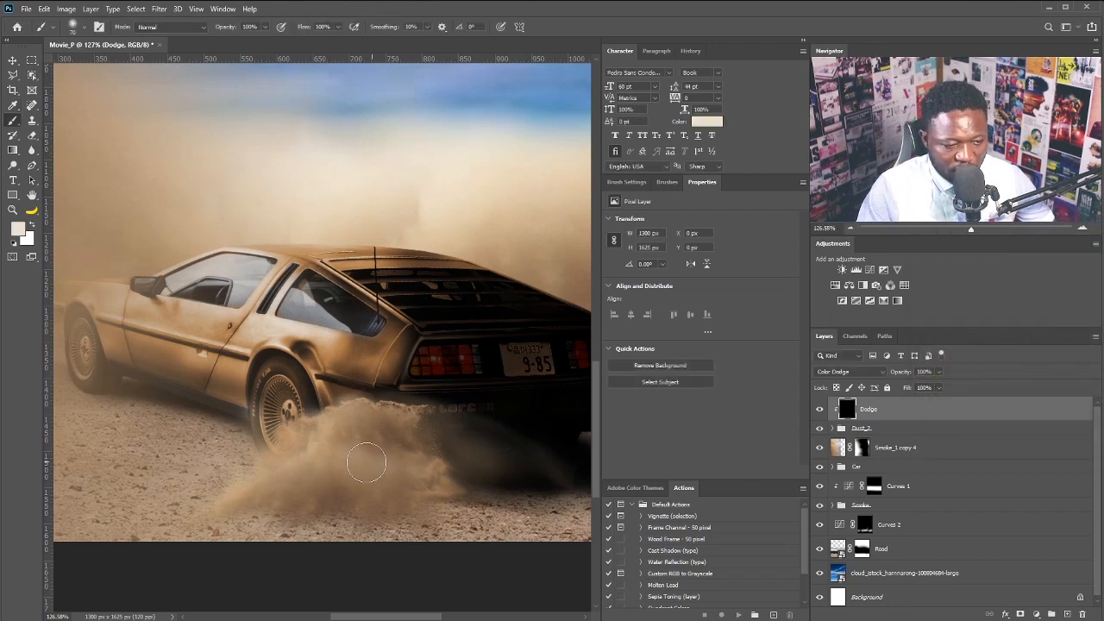
click(341, 454)
drag(342, 454, 397, 449)
key(ctrl+z)
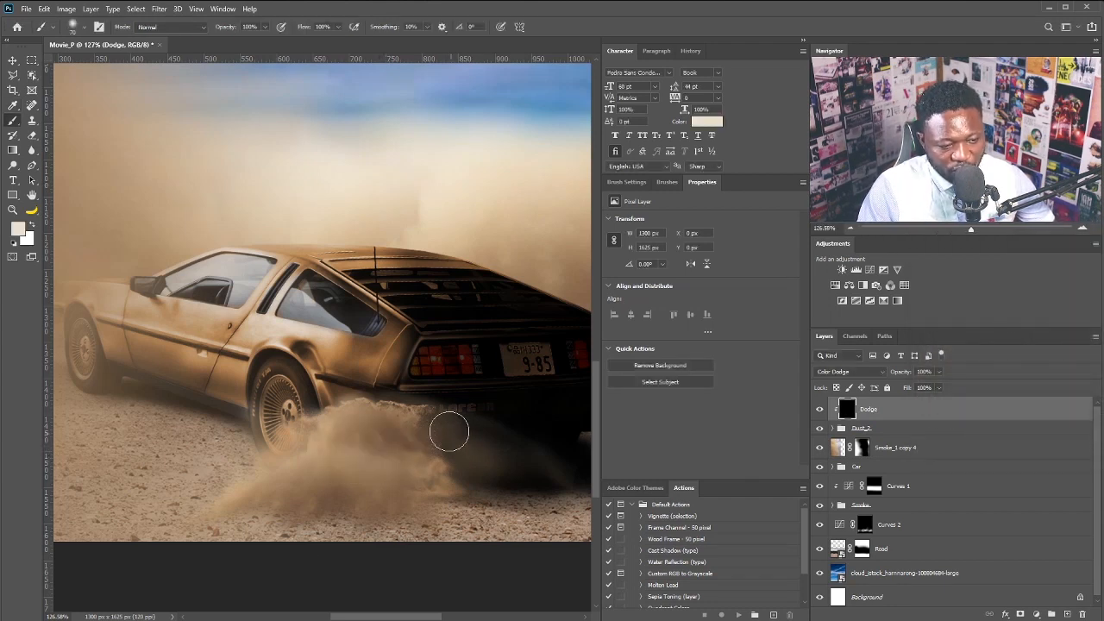
Set the brush flow to 13% and paint highlights on the smoke beside the rear wheel and along its upper and lower edges
click(337, 28)
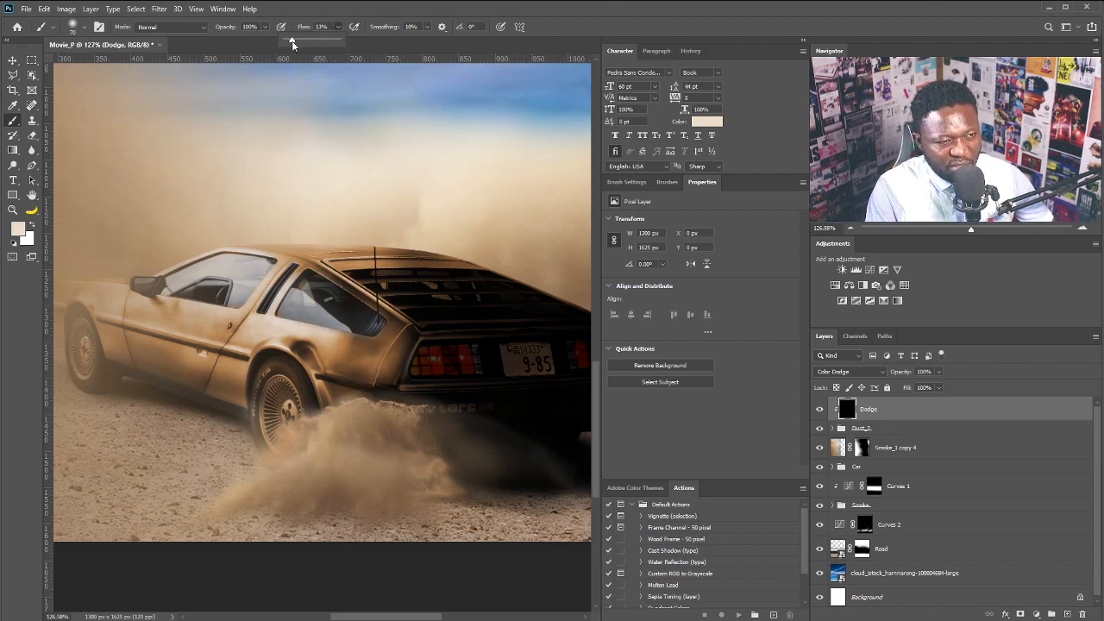
drag(336, 460, 402, 484)
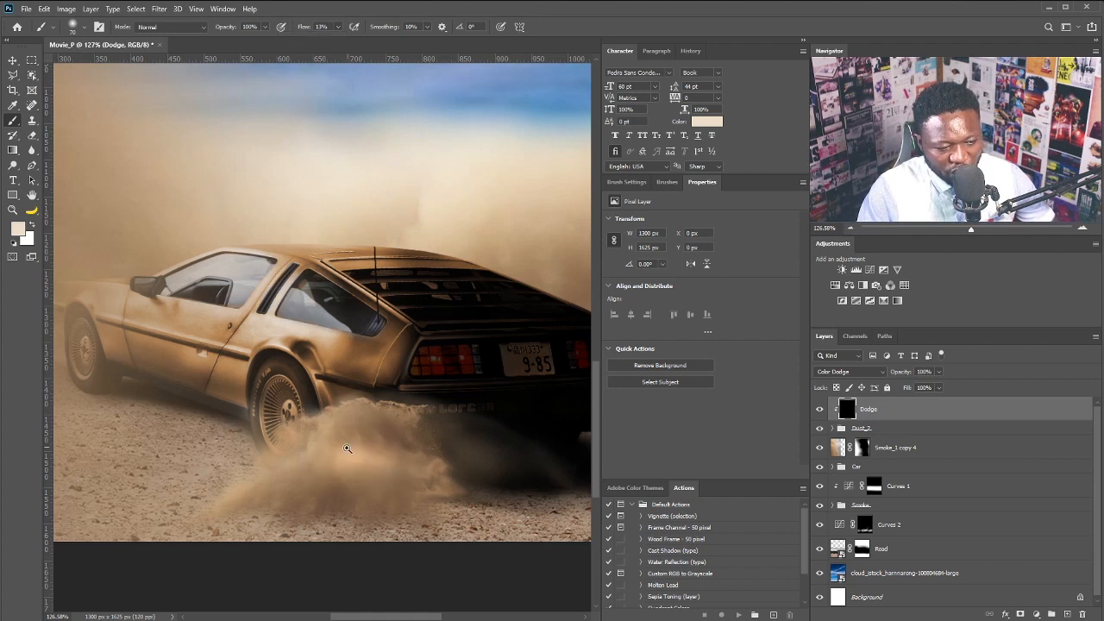
scroll(346, 448, up, 1)
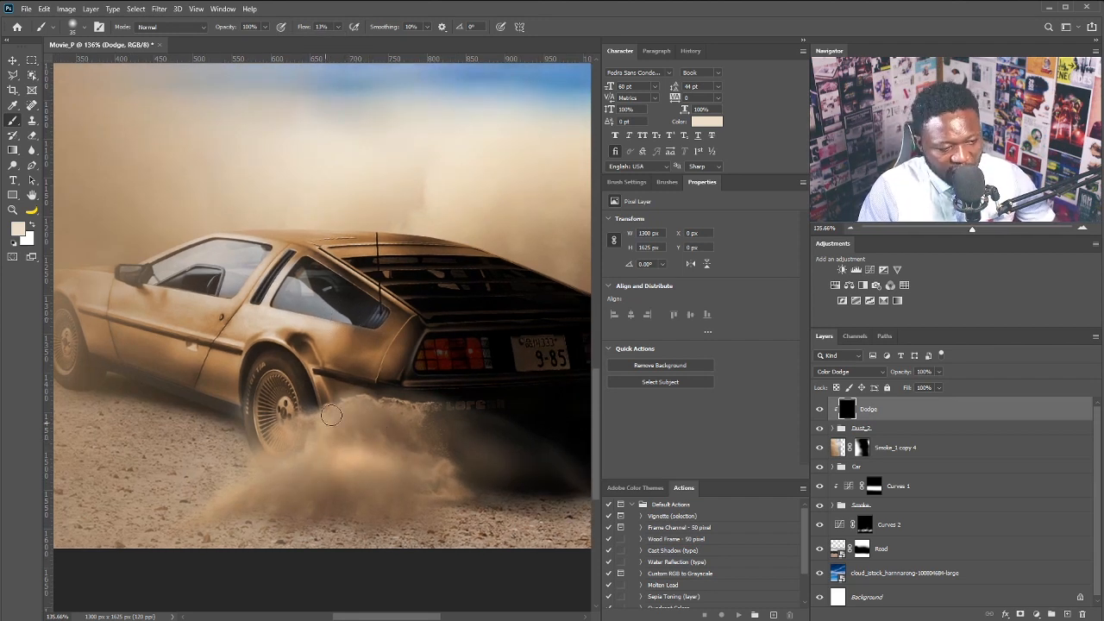
drag(324, 419, 319, 455)
mouse_move(373, 430)
mouse_down()
mouse_move(410, 421)
mouse_move(393, 443)
mouse_move(385, 493)
mouse_move(463, 556)
mouse_move(430, 534)
mouse_move(458, 496)
mouse_up()
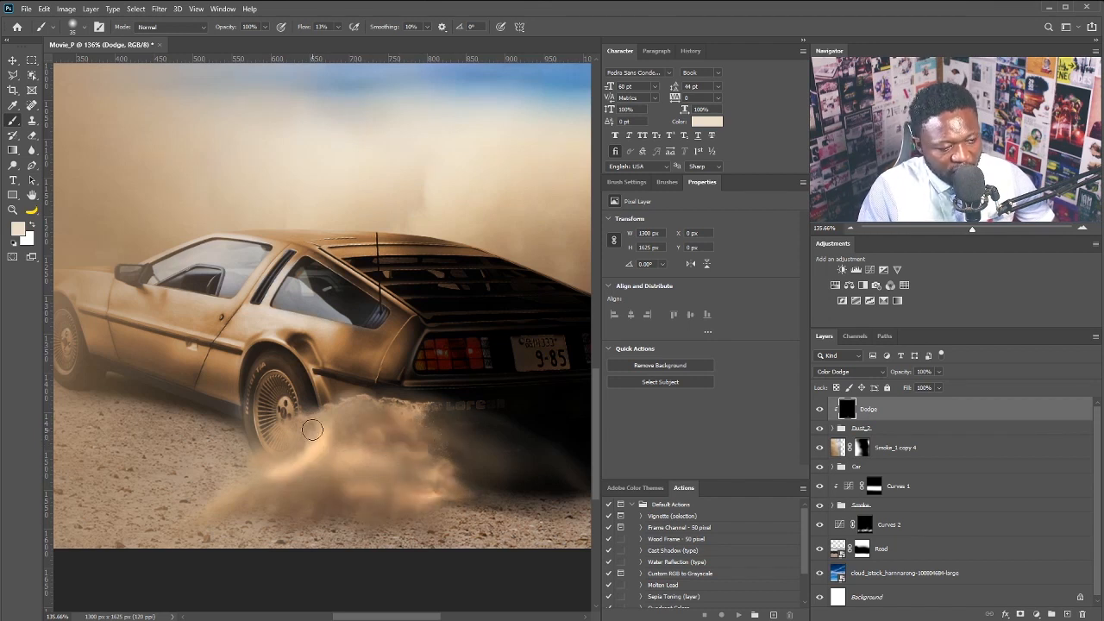
mouse_move(312, 430)
mouse_down()
mouse_move(416, 417)
mouse_move(366, 409)
mouse_up()
Lower the brush flow to 1% and softly brighten the smoke's centre and wheel side with an 80 px brush
click(337, 28)
drag(338, 38, 328, 38)
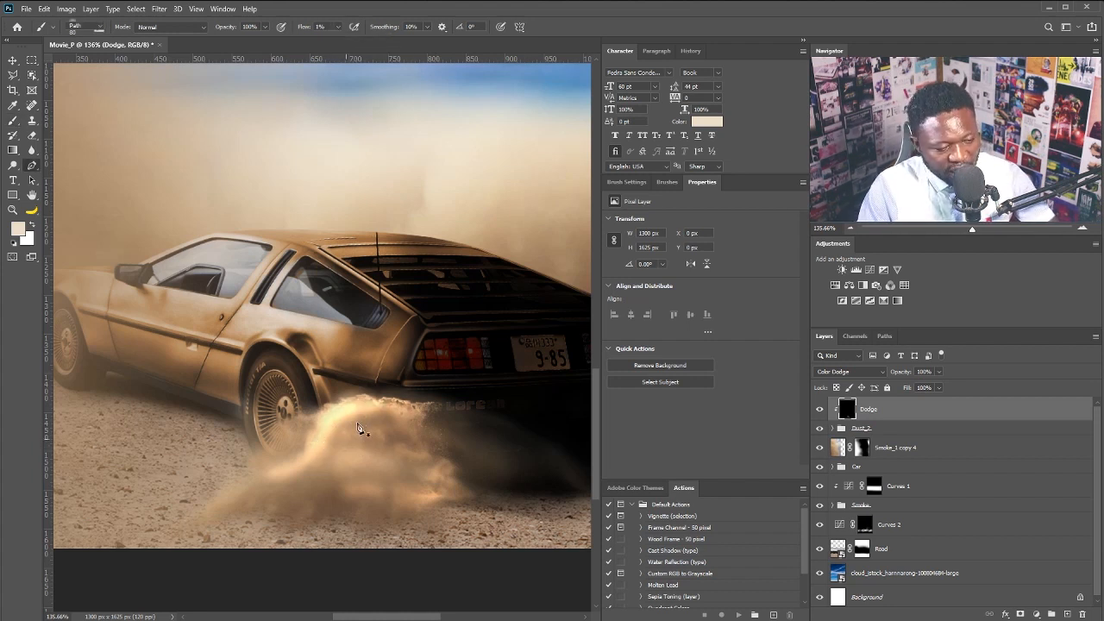
drag(362, 427, 402, 442)
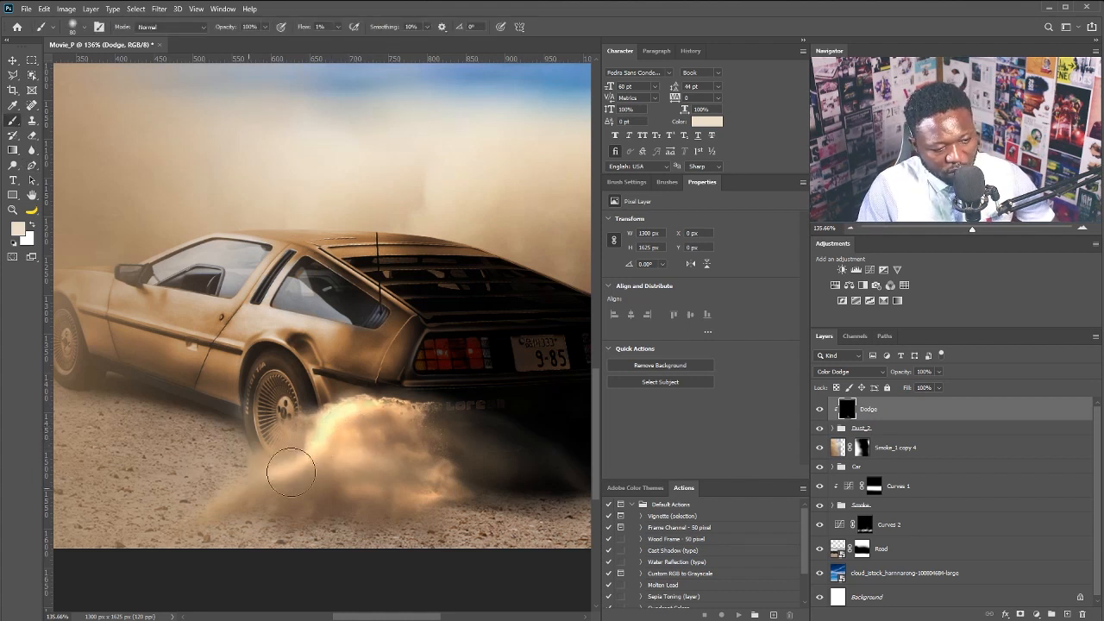
drag(291, 469, 323, 436)
Swap the brush colours, change the new foreground from white to black and reduce the brush size to 40 px
click(31, 224)
click(17, 228)
click(924, 412)
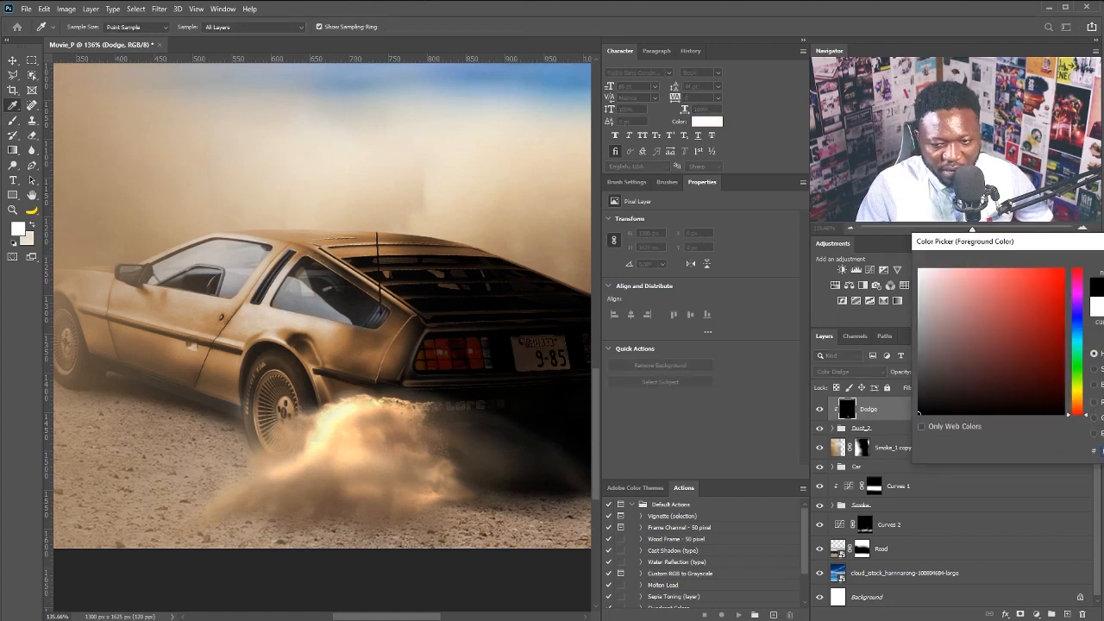
key(Return)
key([)
key([)
key([)
key([)
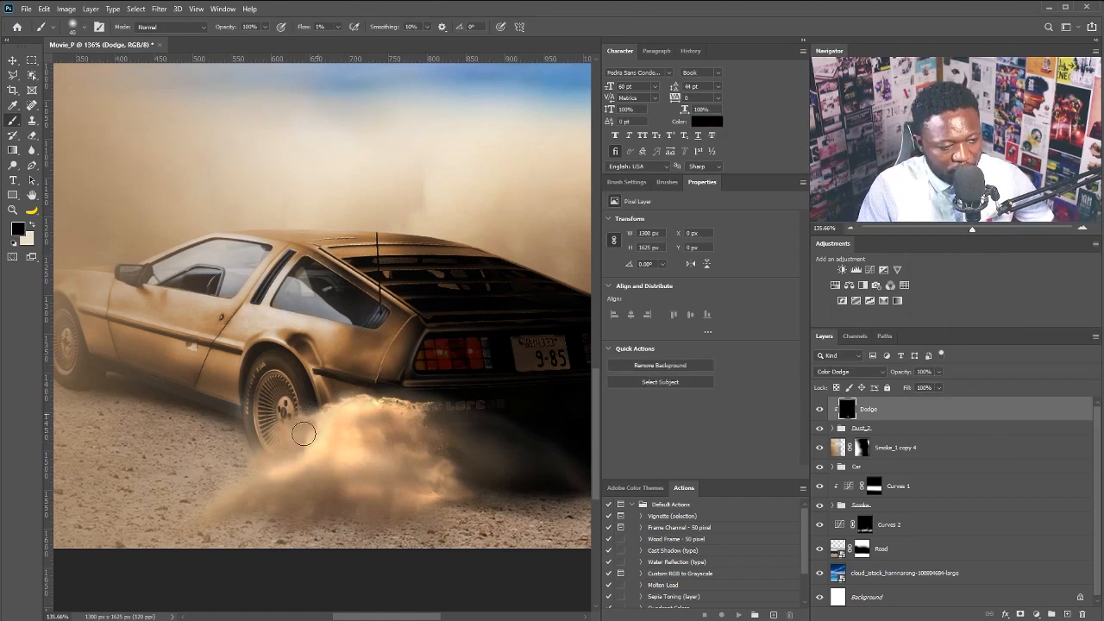
Add a darkening Curves adjustment clipped to the Dust_2 group, with input 148 and output 71, and invert its mask
click(863, 426)
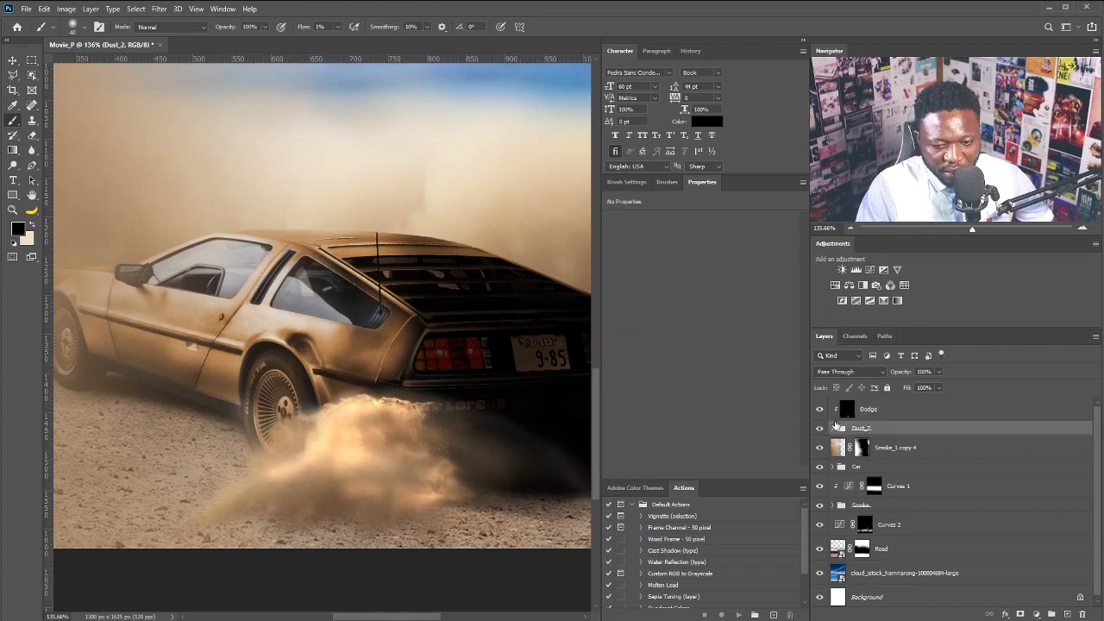
click(870, 269)
drag(706, 331, 724, 355)
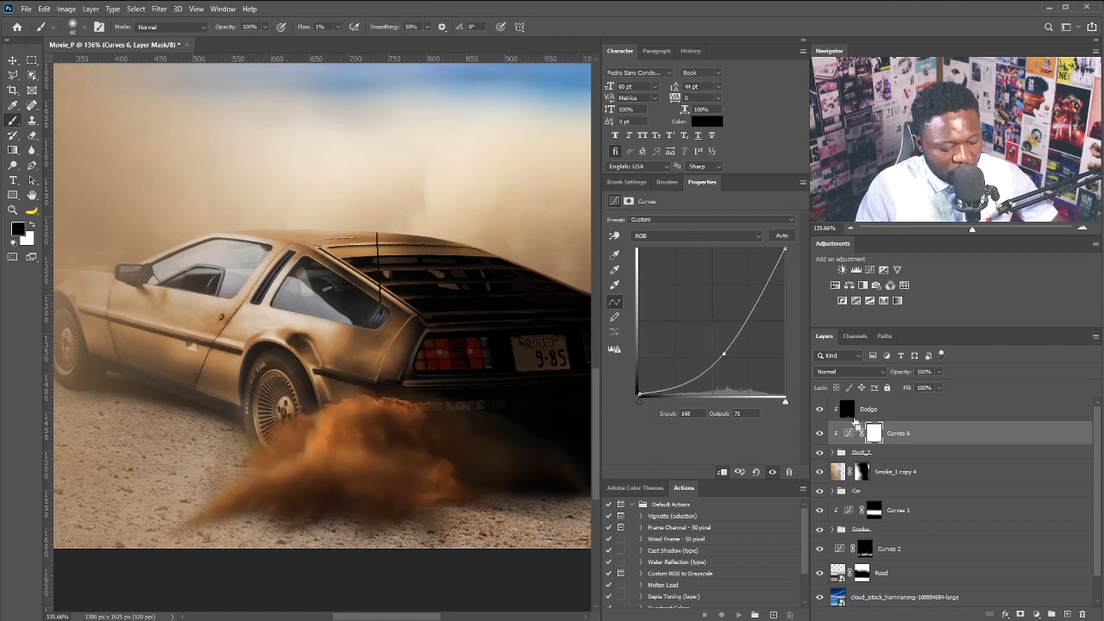
key(ctrl+i)
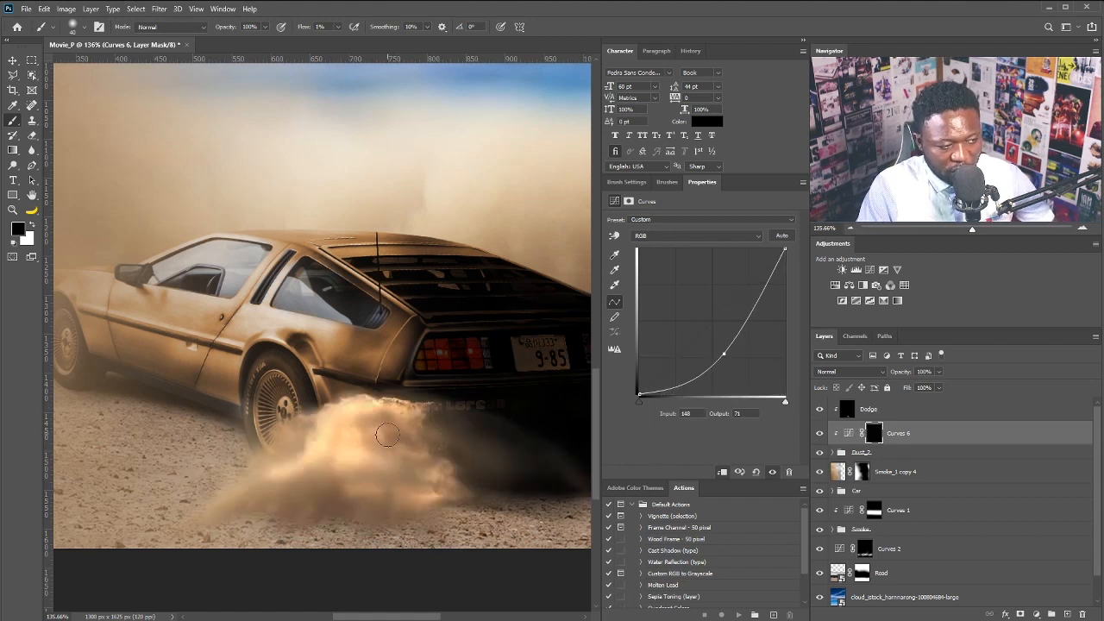
Paint white on the Curves 6 mask at up to 5% flow to bring shadows into the middle of the smoke
key(x)
drag(337, 27, 339, 36)
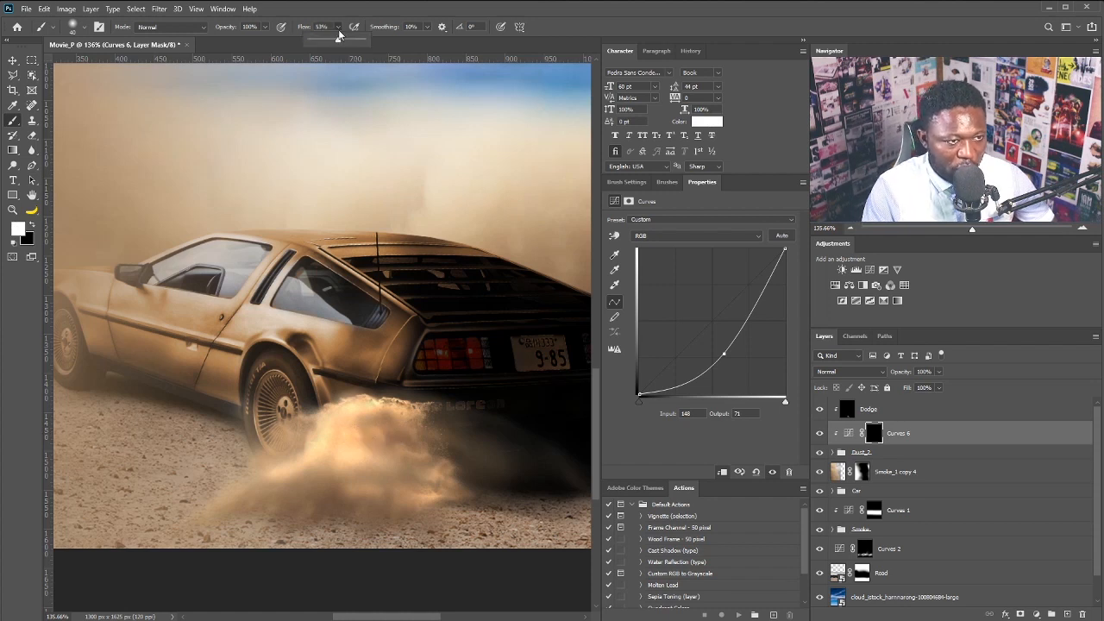
click(393, 436)
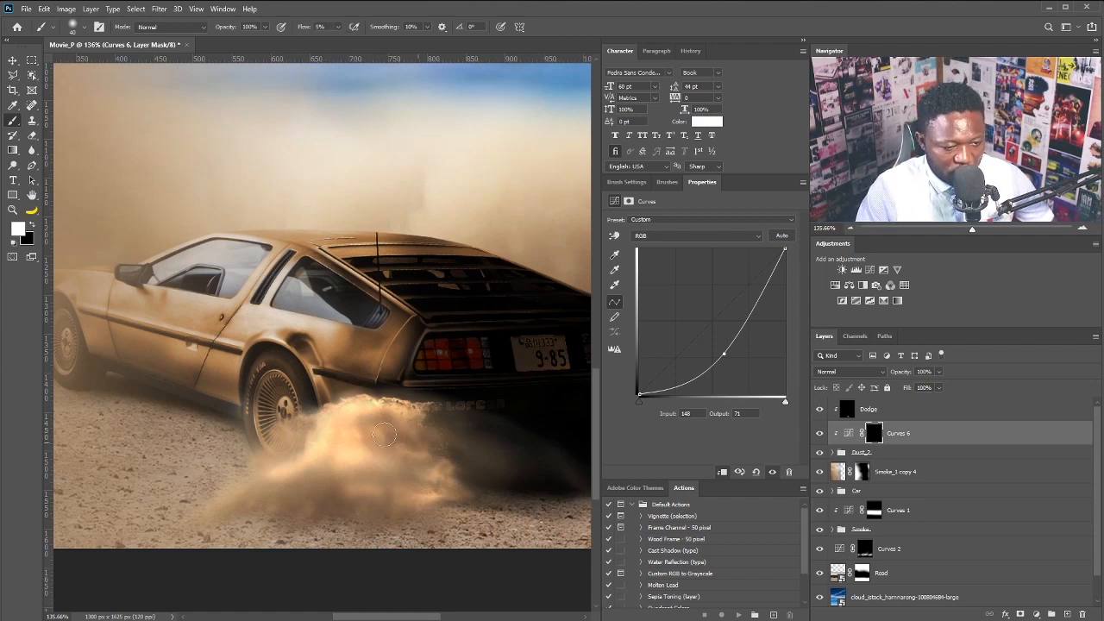
mouse_move(388, 437)
mouse_down()
mouse_move(427, 483)
mouse_move(393, 477)
mouse_move(412, 486)
mouse_up()
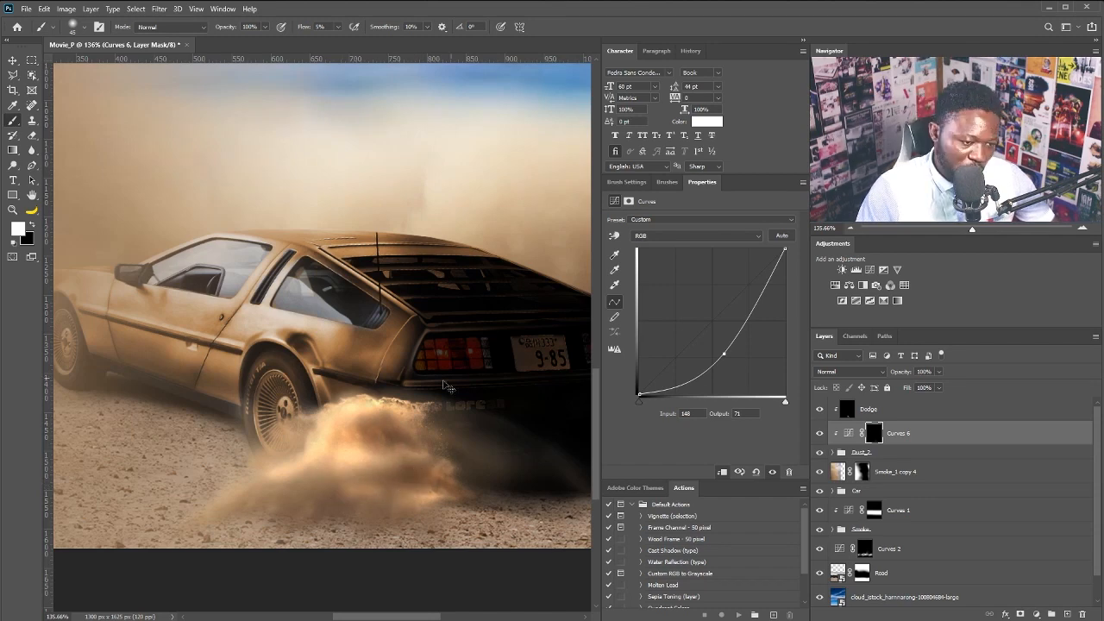
mouse_move(397, 426)
mouse_down()
mouse_move(384, 429)
mouse_move(394, 445)
mouse_up()
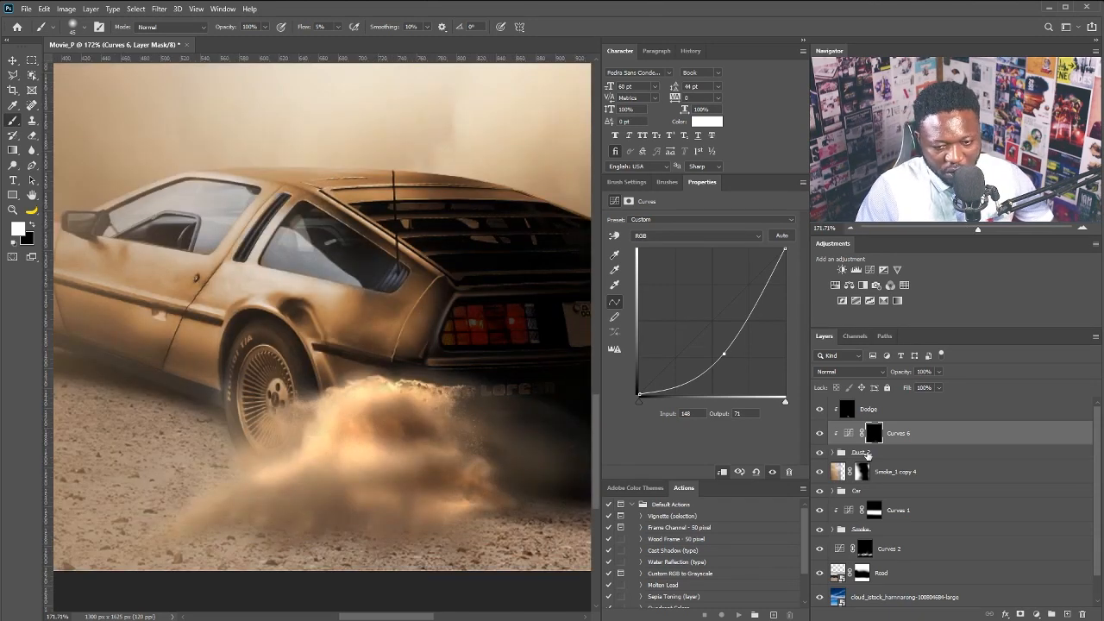
Reduce the Curves 6 layer's opacity to 58%
click(939, 372)
drag(942, 386, 918, 393)
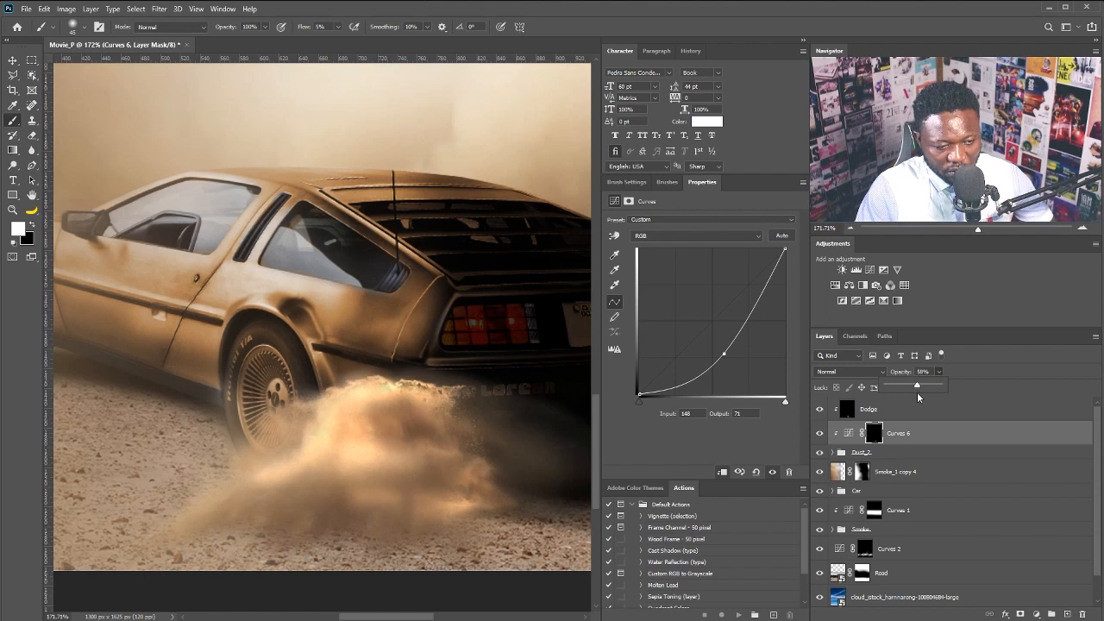
drag(397, 390, 413, 423)
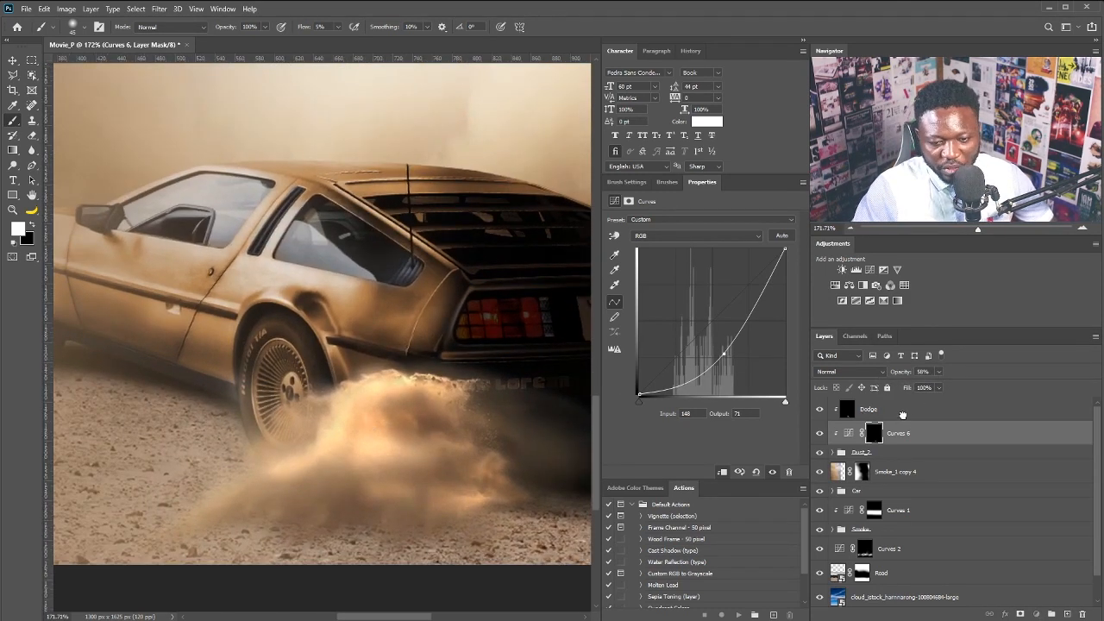
click(904, 414)
alt+click(1068, 615)
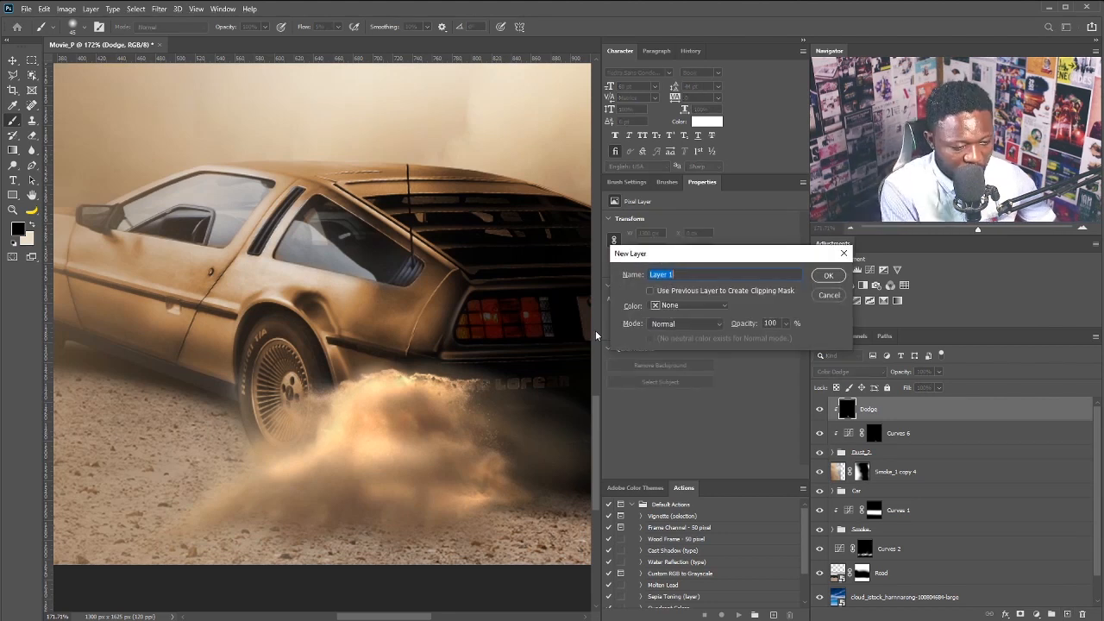
key(Escape)
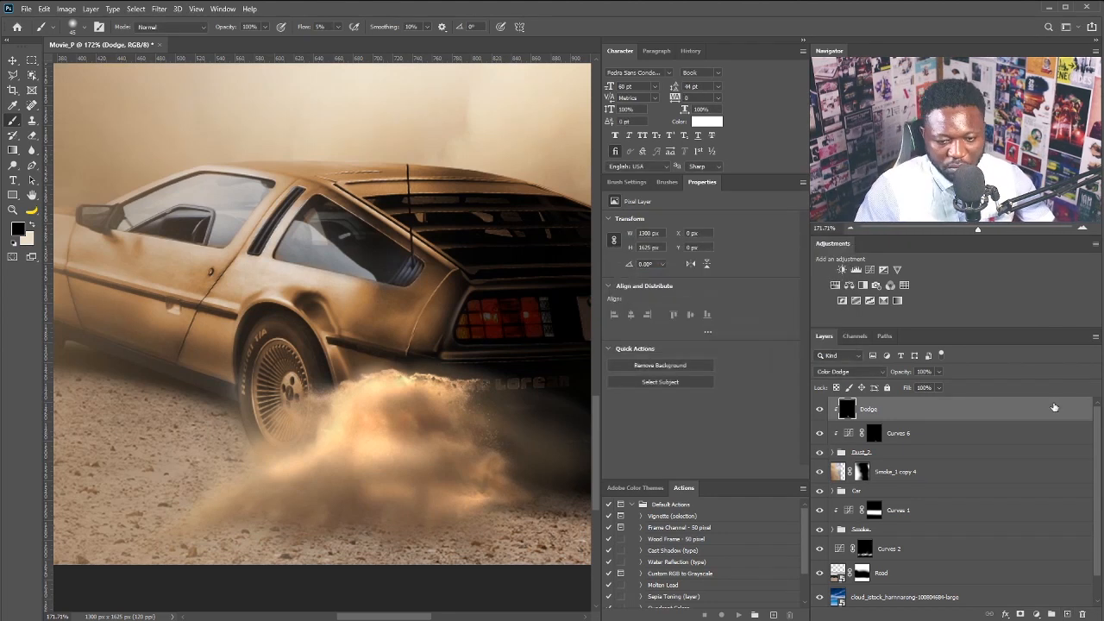
Clip a brightening Curves adjustment to the Car group, with input 58 and output 140, and invert its mask
click(871, 270)
key(x)
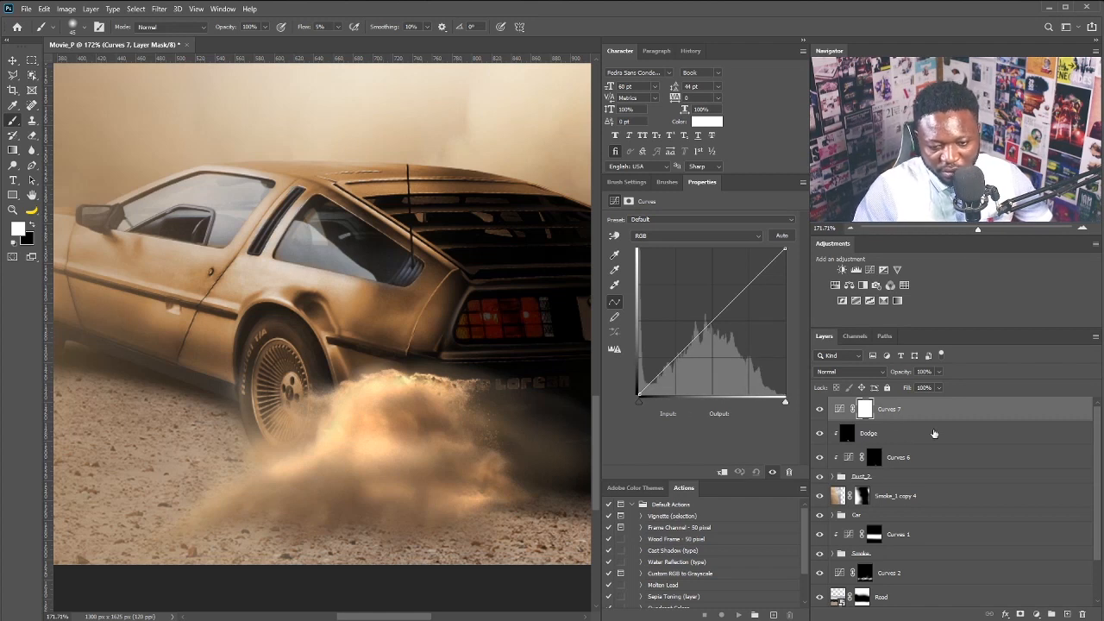
drag(928, 414, 917, 508)
drag(708, 326, 673, 314)
click(723, 472)
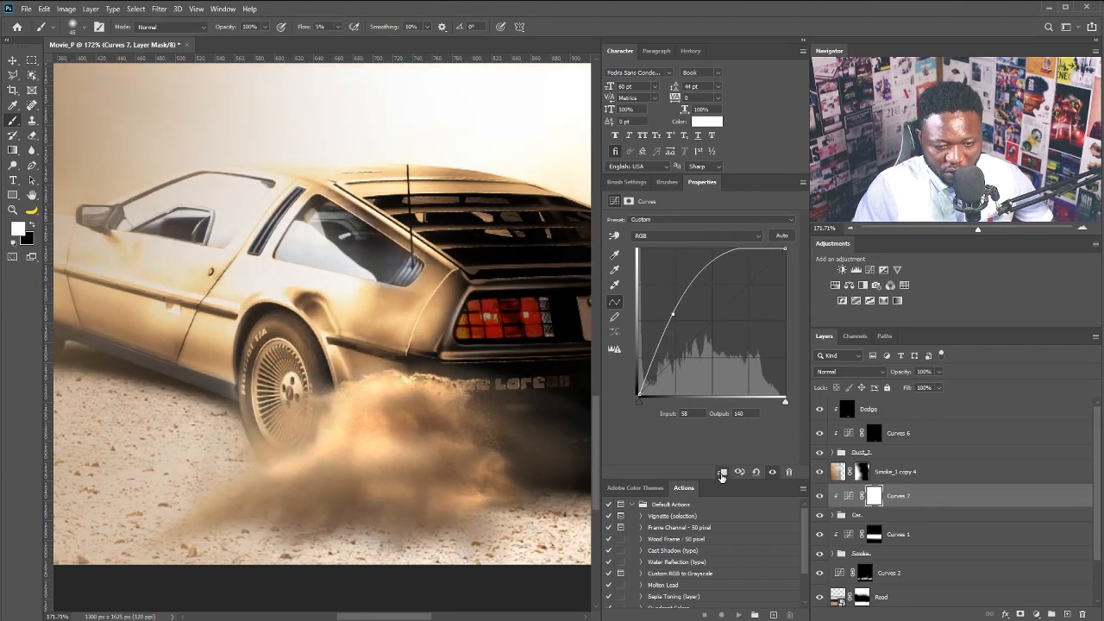
key(ctrl+i)
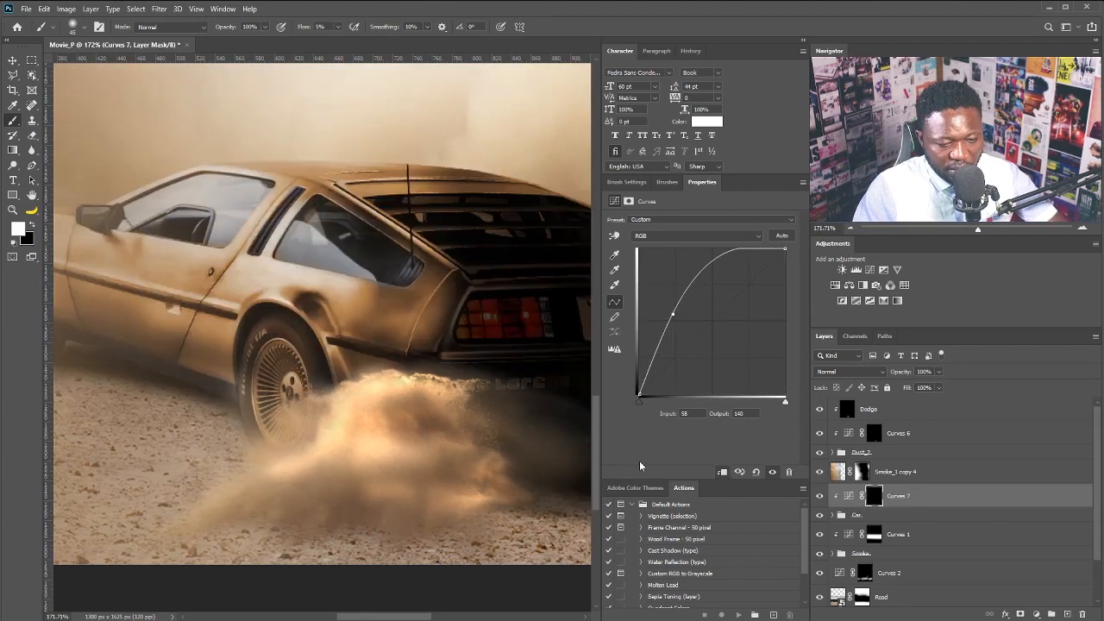
Paint white on the Curves 7 mask at 24% flow to brighten the rear wheel, door and side windows of the car
scroll(293, 313, down, 4)
scroll(293, 313, up, 2)
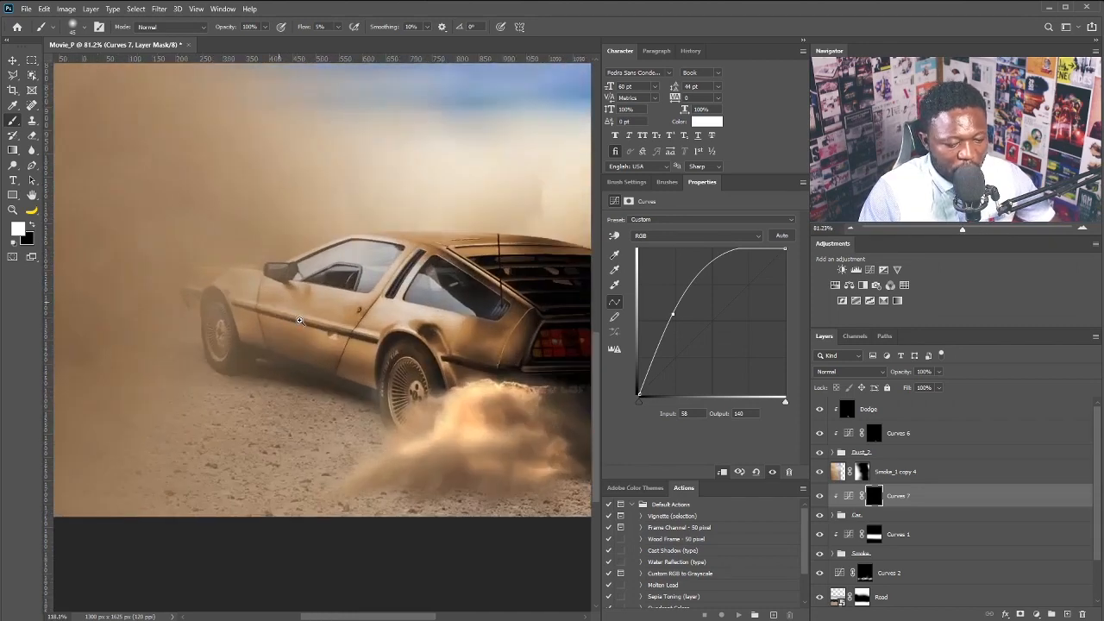
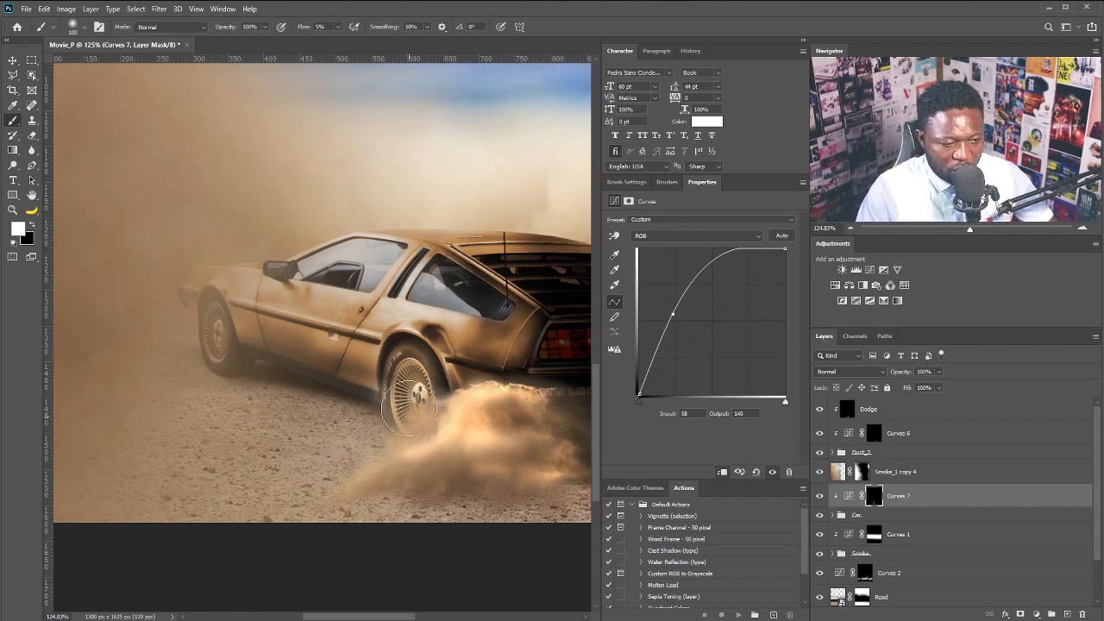
key(shift+2)
key(shift+4)
key(bracketleft)
key(bracketleft)
key(bracketleft)
key(bracketleft)
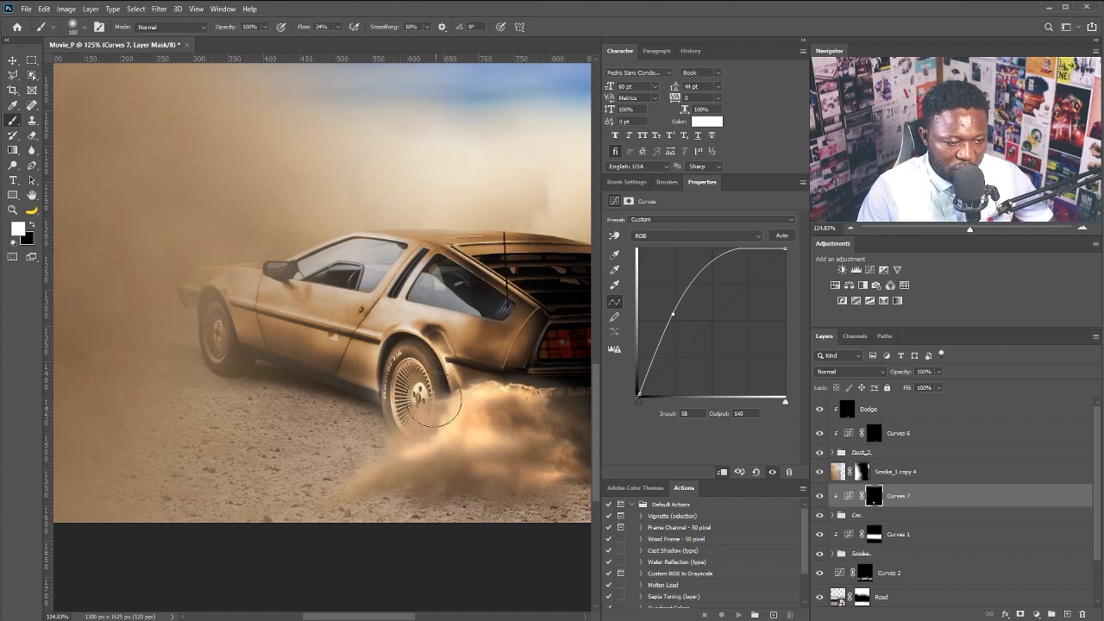
drag(332, 345, 361, 339)
mouse_move(327, 259)
mouse_down()
mouse_move(284, 271)
mouse_move(331, 233)
mouse_up()
mouse_move(378, 308)
mouse_down()
mouse_move(315, 301)
mouse_move(398, 274)
mouse_up()
Brighten finer areas around the rear and front wheels on the Curves 7 mask with a 40 px brush
key(bracketleft)
key(bracketleft)
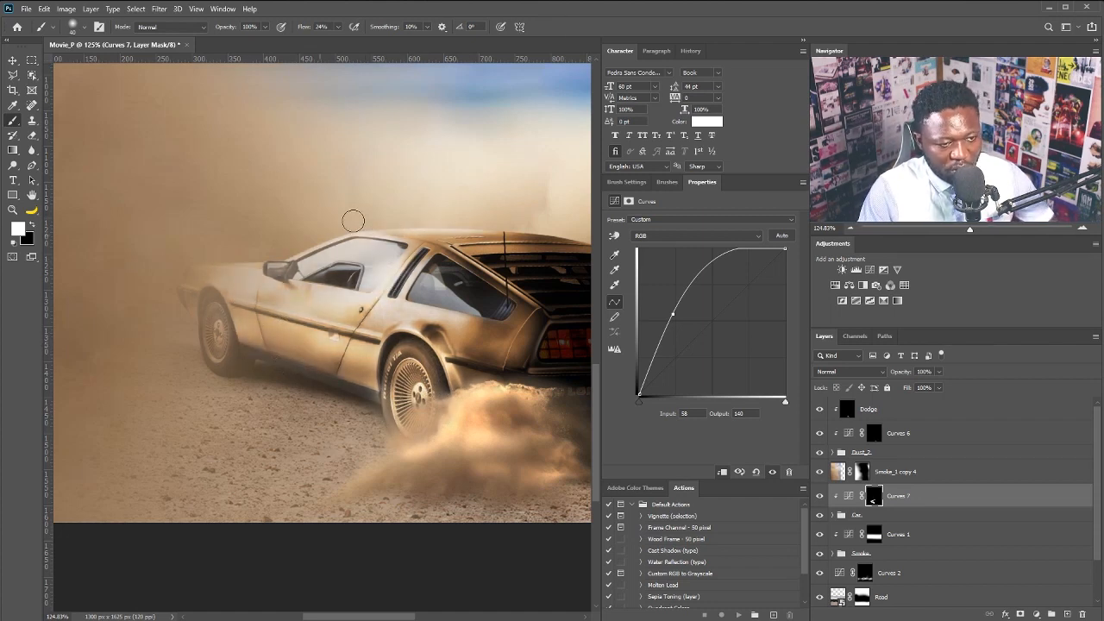
scroll(408, 392, up, 2)
mouse_move(408, 392)
mouse_down()
mouse_move(448, 387)
mouse_move(436, 391)
mouse_up()
mouse_move(117, 295)
mouse_down()
mouse_move(92, 302)
mouse_move(89, 337)
mouse_up()
Create a new layer named Light directly above the Curves 7 layer
click(957, 410)
click(947, 515)
click(932, 504)
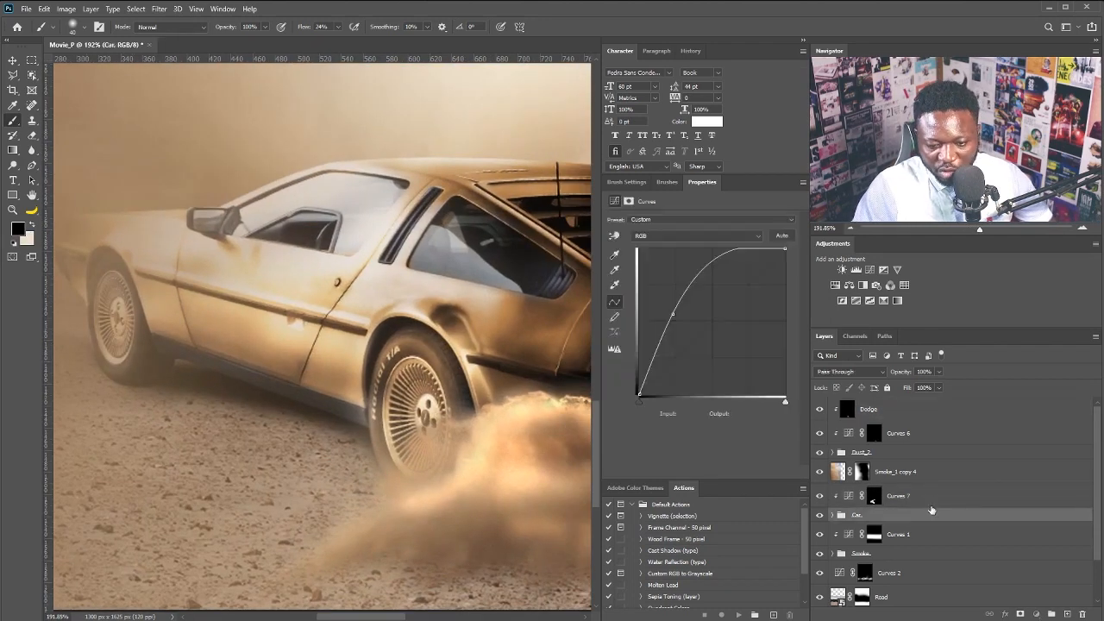
alt+click(1070, 614)
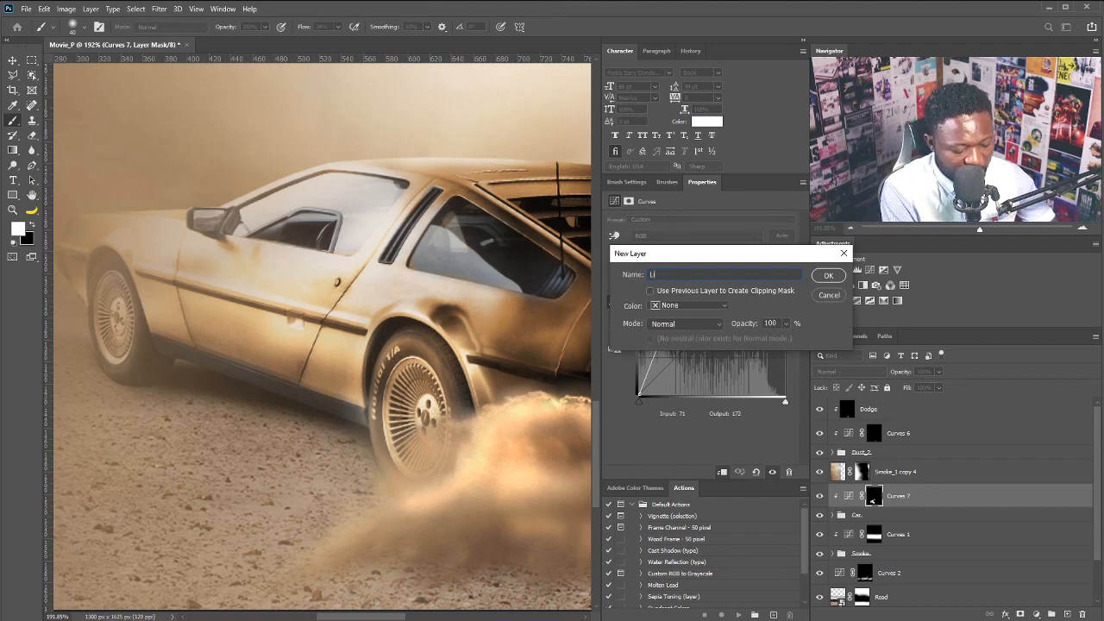
click(827, 277)
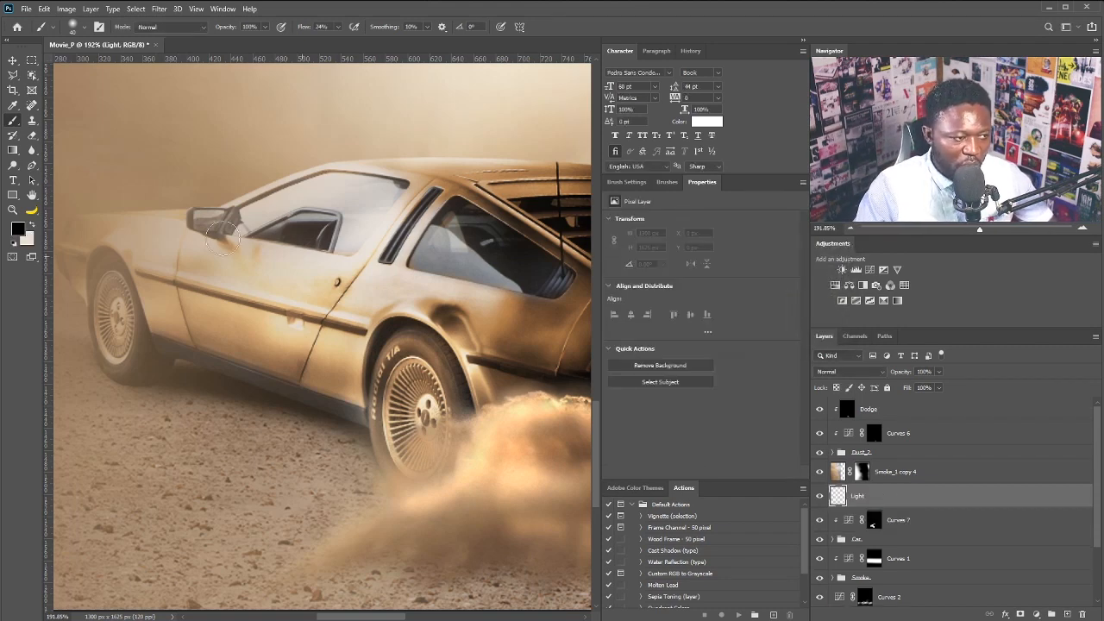
Sample a pale beige from the car's door and paint it over the rear wheel on the Light layer at 100% flow
click(21, 231)
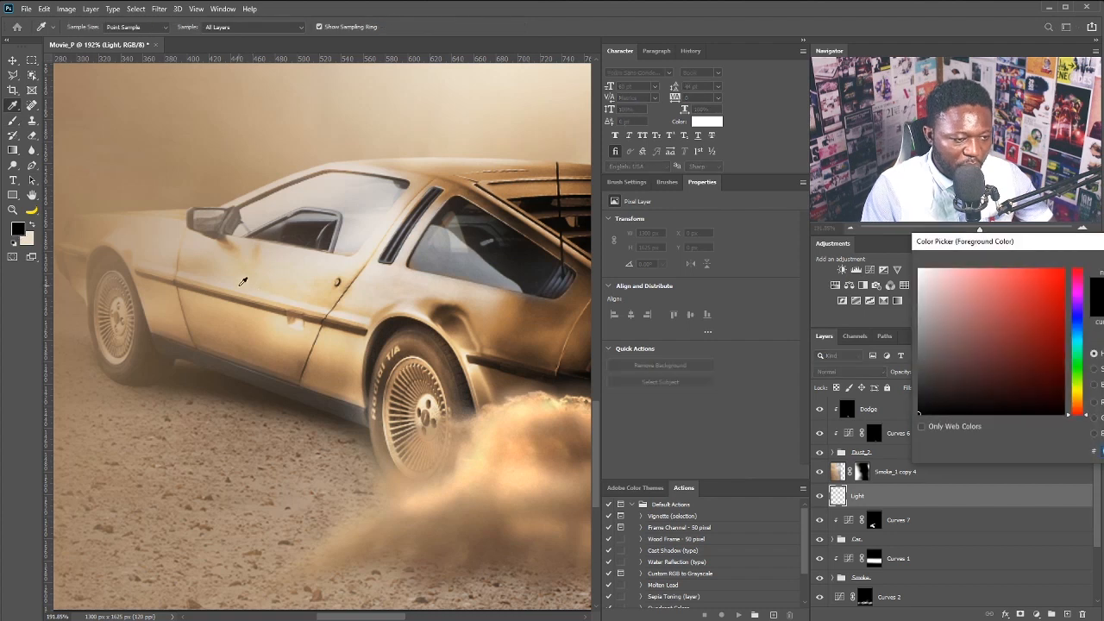
click(262, 270)
key(Return)
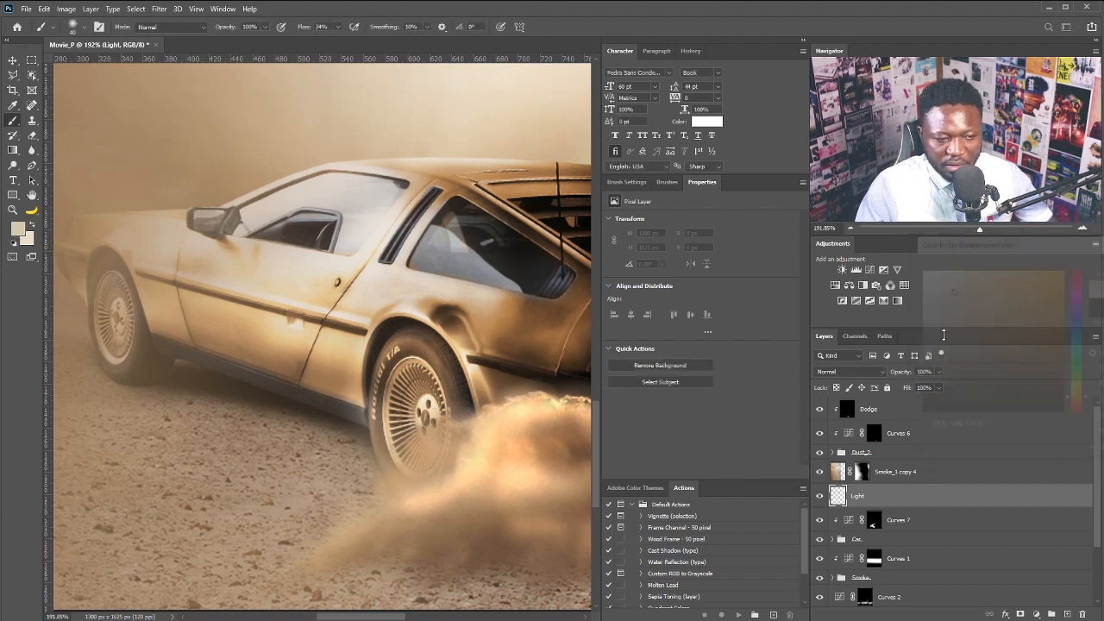
key(b)
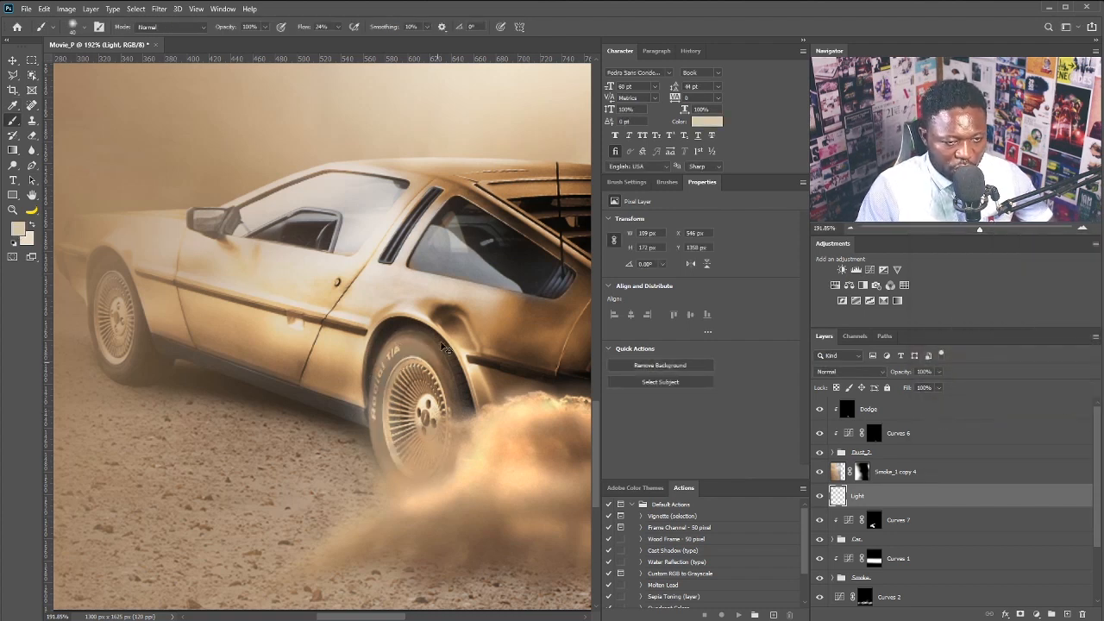
click(338, 26)
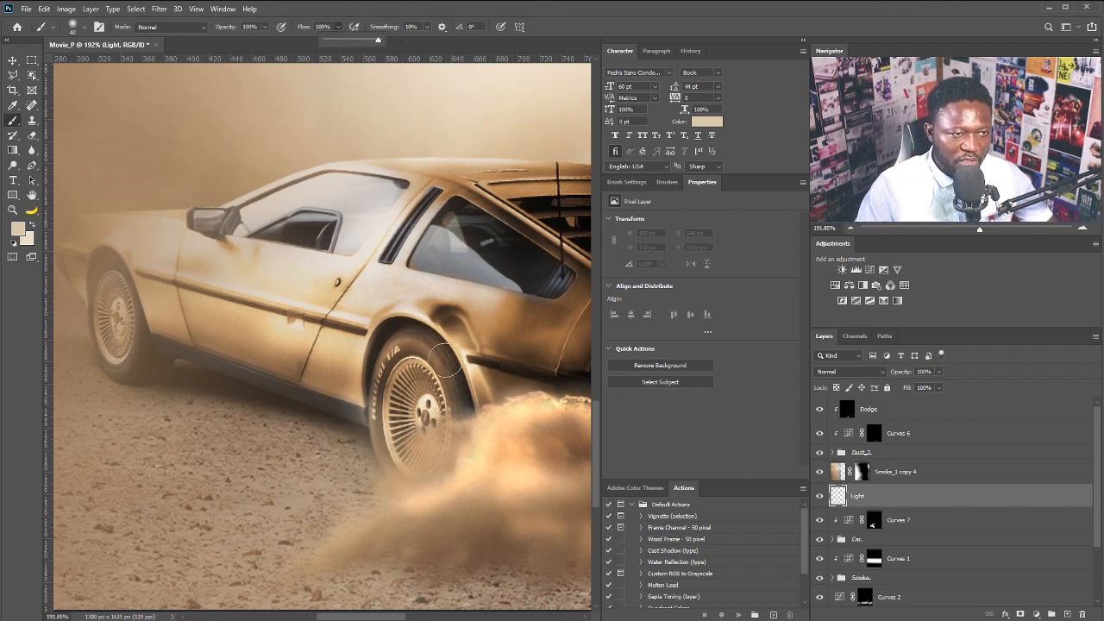
mouse_move(442, 363)
mouse_down()
mouse_move(405, 377)
mouse_move(401, 345)
mouse_move(381, 371)
mouse_move(396, 438)
mouse_move(431, 464)
mouse_move(447, 393)
mouse_move(407, 361)
mouse_move(455, 419)
mouse_move(400, 479)
mouse_move(358, 424)
mouse_up()
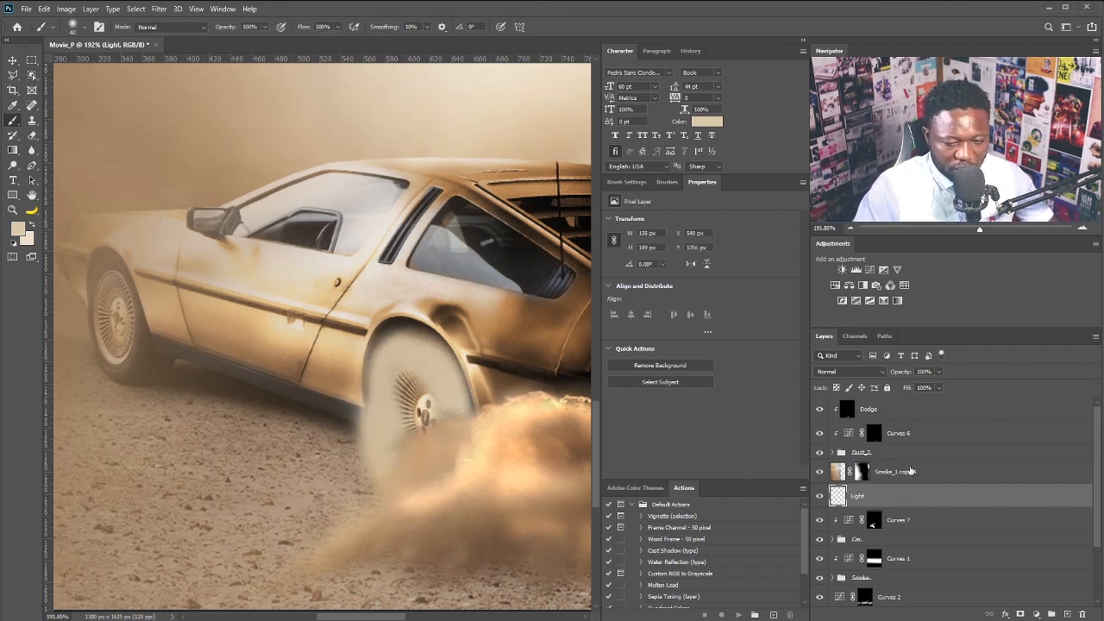
Blend the Light layer into the car using Blend If, splitting the Underlying Layer shadow slider to 5 / 171
double_click(1083, 501)
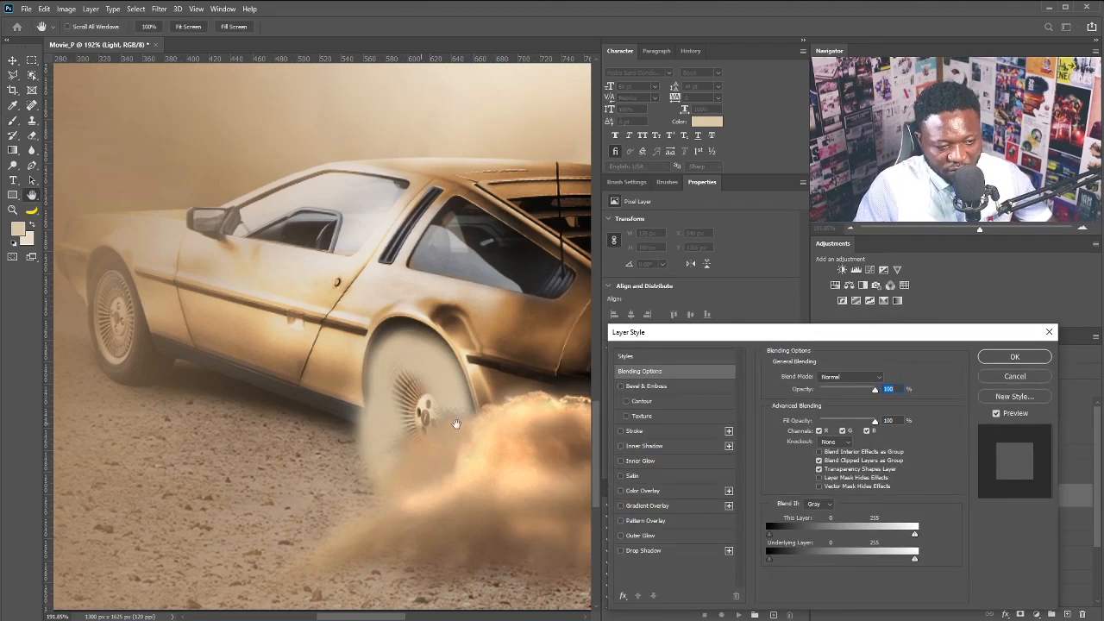
drag(769, 559, 865, 559)
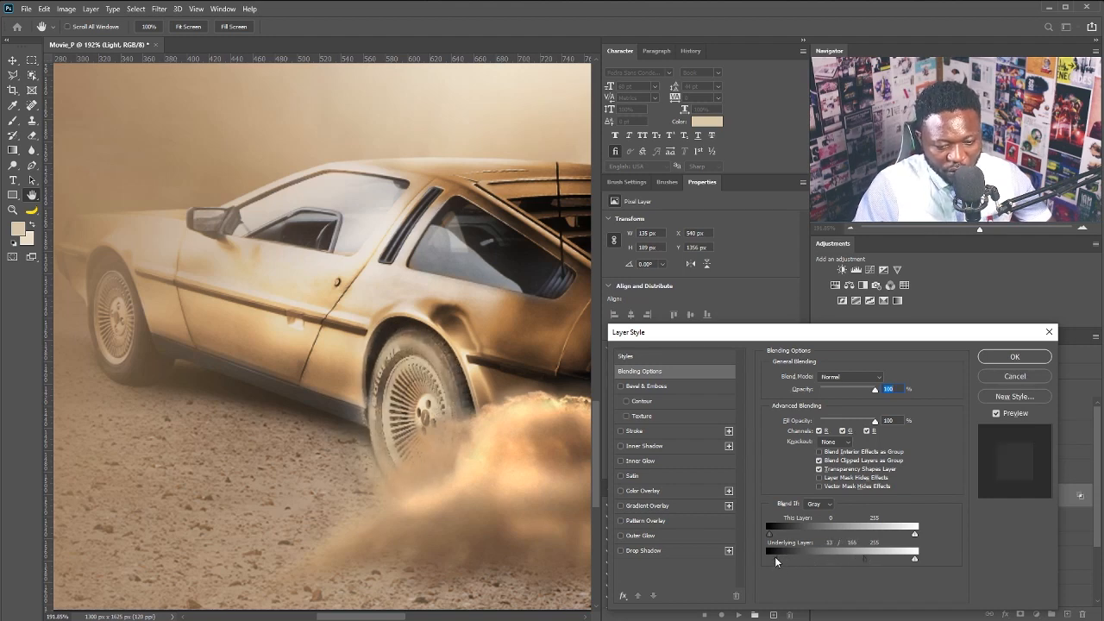
drag(775, 559, 774, 561)
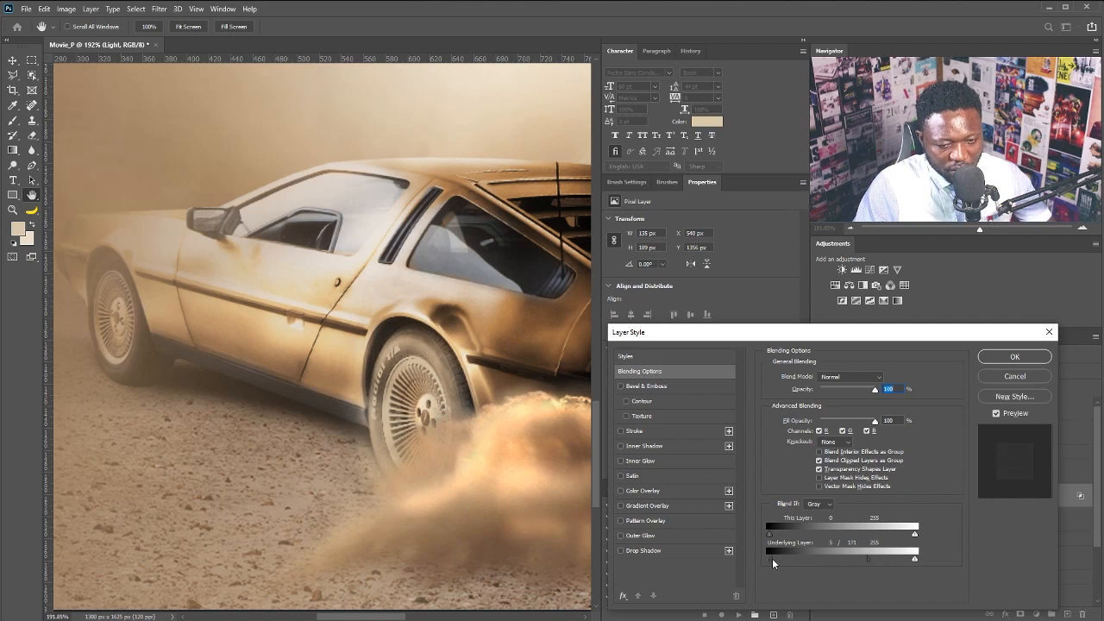
click(1001, 358)
Paint beige light along the car's lower side sill on the Light layer
scroll(490, 358, down, 2)
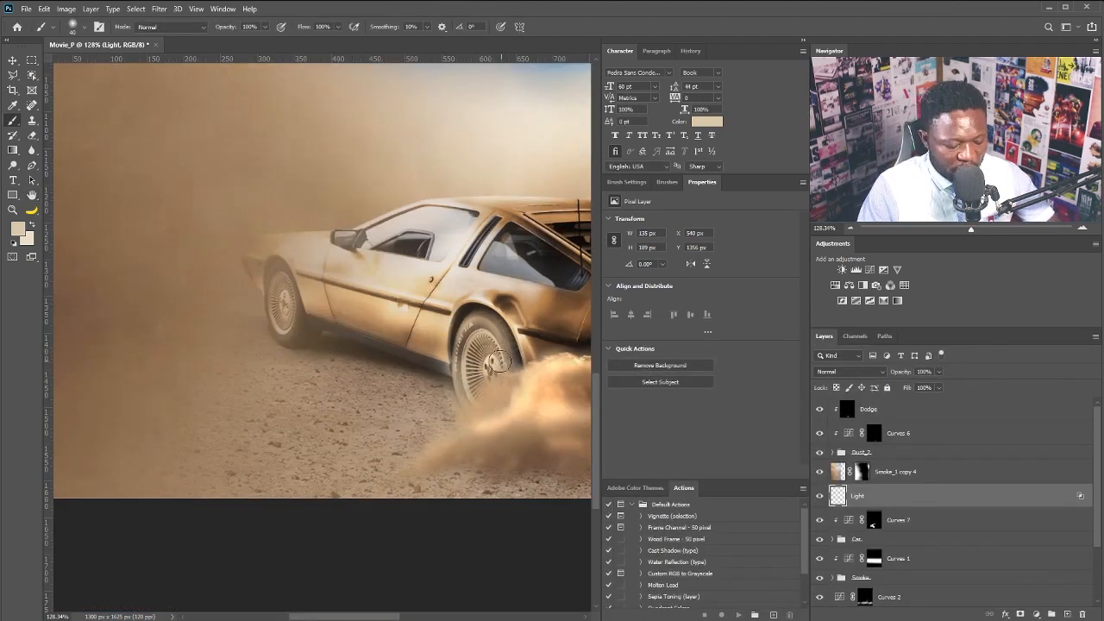
scroll(403, 314, up, 4)
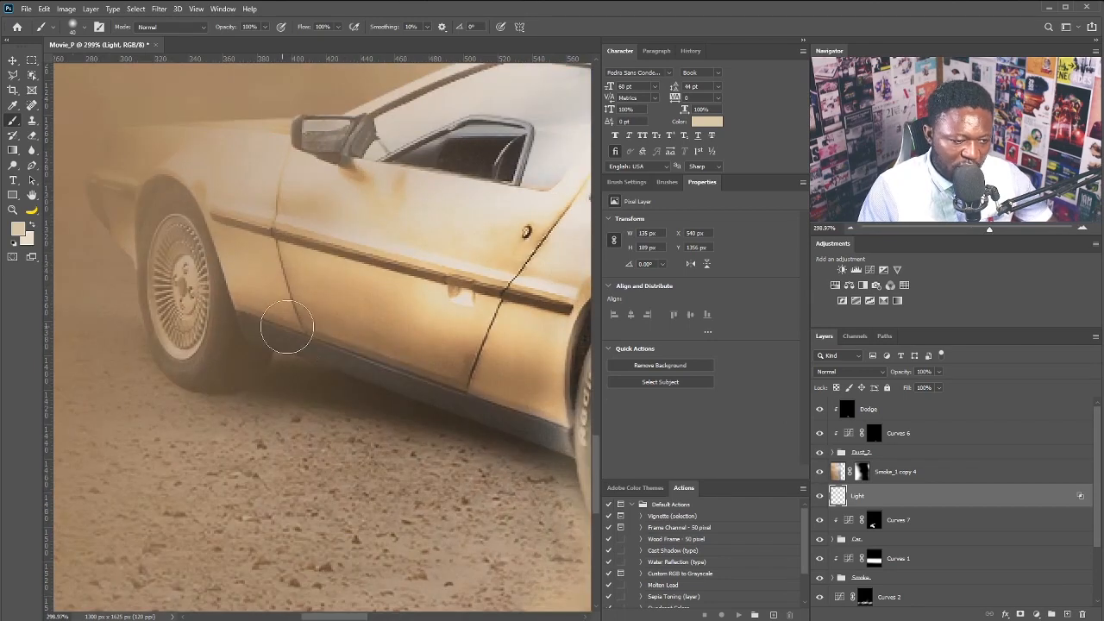
mouse_move(284, 326)
mouse_down()
mouse_move(528, 409)
mouse_move(325, 340)
mouse_move(408, 369)
mouse_move(440, 355)
mouse_move(382, 359)
mouse_move(502, 411)
mouse_move(381, 357)
mouse_move(333, 353)
mouse_move(478, 412)
mouse_move(410, 377)
mouse_move(467, 414)
mouse_up()
scroll(338, 383, down, 4)
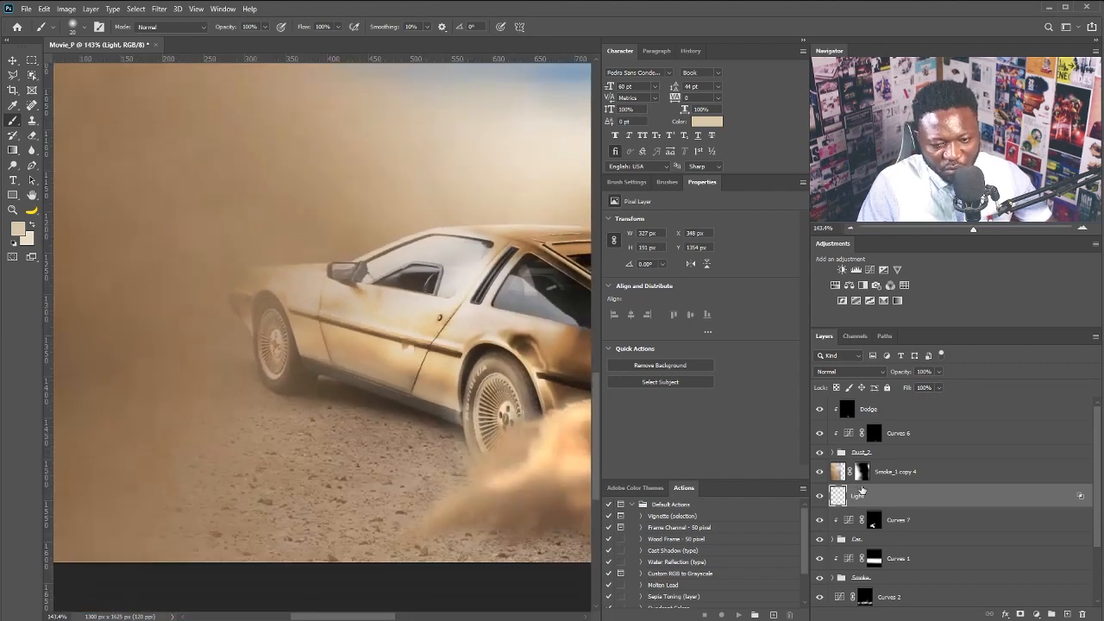
Clip a Levels adjustment to the Light layer, setting the white input to 224 and adjusting the midtones to brighten it
click(857, 270)
click(723, 474)
drag(710, 305, 674, 307)
drag(783, 305, 764, 307)
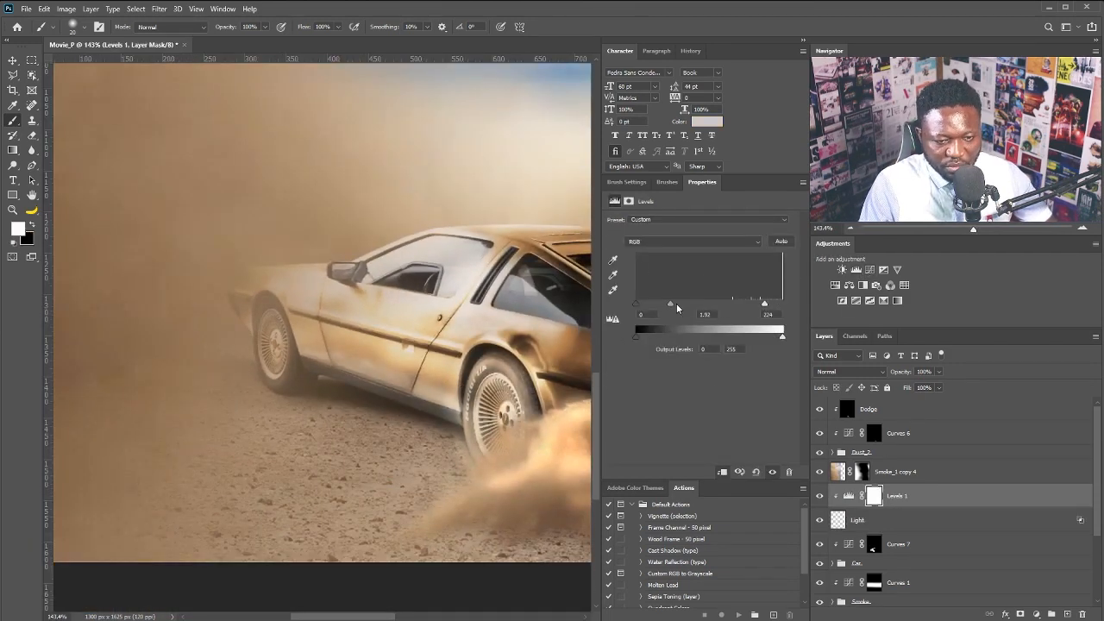
drag(676, 306, 688, 307)
Refine the Light layer around the car by erasing excess beige and painting additional light strokes
click(872, 520)
scroll(485, 451, up, 4)
key(e)
mouse_move(448, 456)
mouse_down()
mouse_move(397, 402)
mouse_move(403, 417)
mouse_up()
drag(439, 289, 366, 379)
key(b)
drag(331, 235, 402, 235)
mouse_move(328, 371)
mouse_down()
mouse_move(301, 279)
mouse_move(344, 377)
mouse_move(321, 404)
mouse_up()
key(e)
drag(246, 347, 138, 344)
Group the Dust_2 group with the Curves 6 and Dodge layers, and duplicate the new group
key(v)
click(900, 453)
ctrl+click(902, 430)
ctrl+click(899, 416)
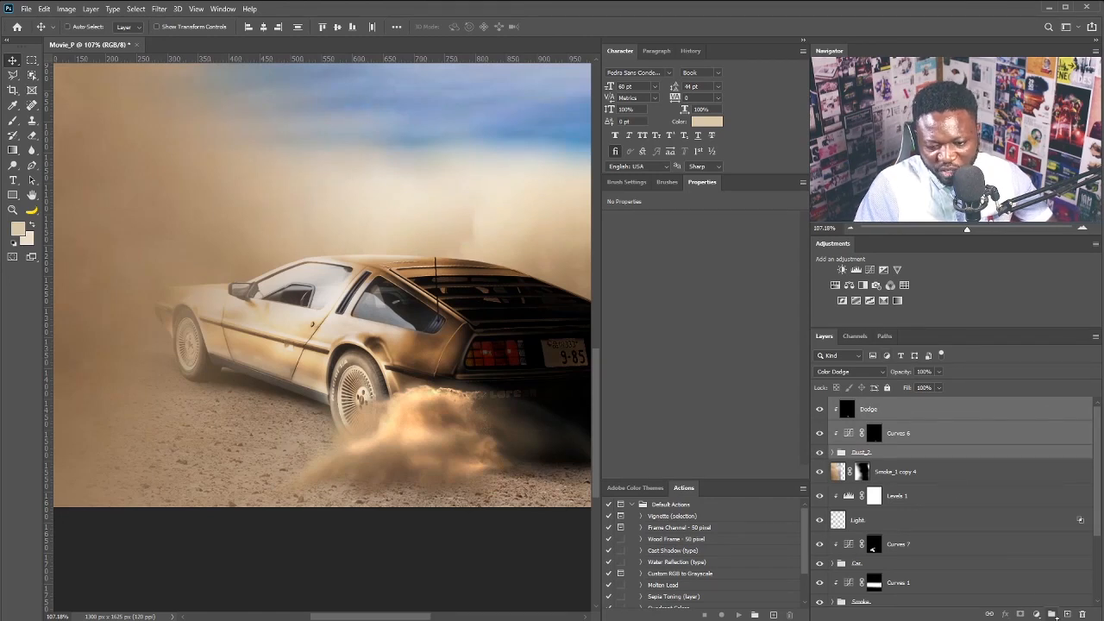
click(1052, 614)
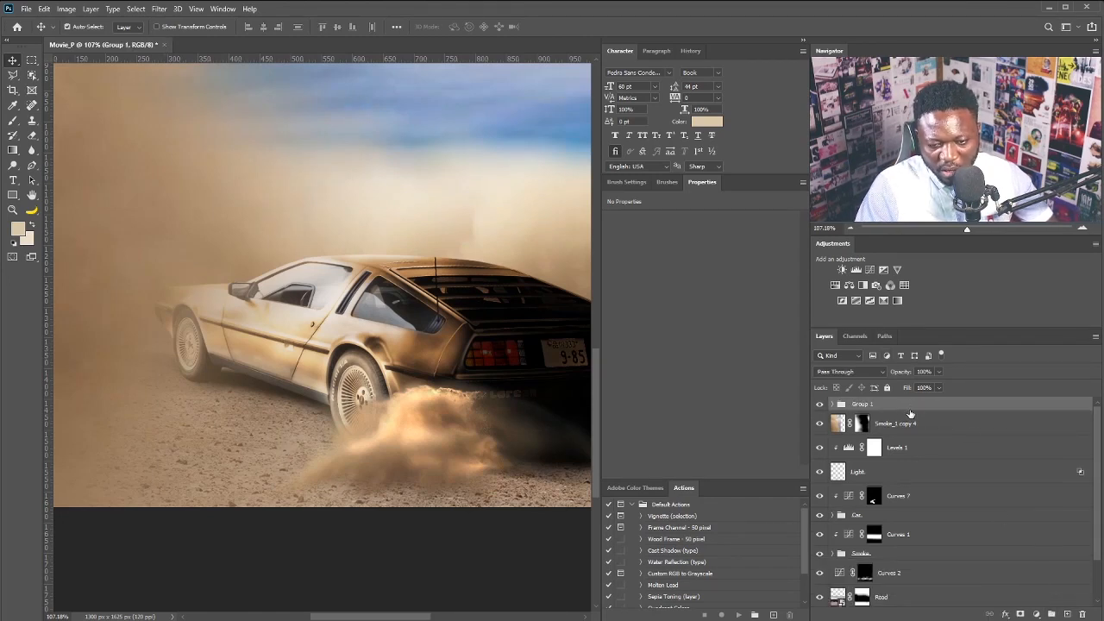
key(ctrl+j)
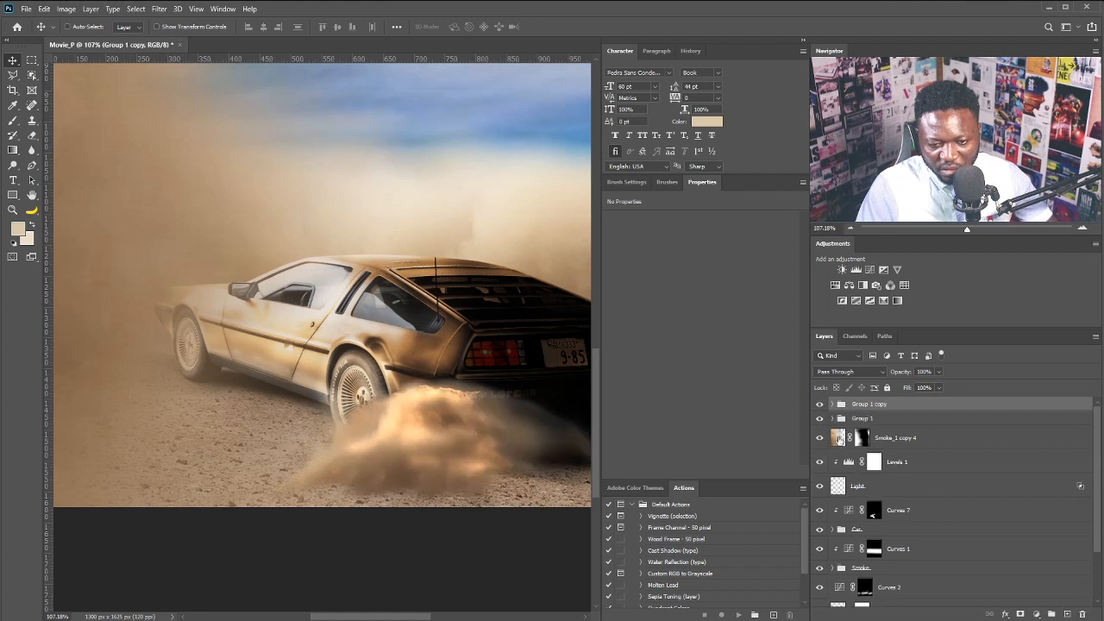
Hide the Group 1 copy and convert Group 1 to a Smart Object
click(877, 423)
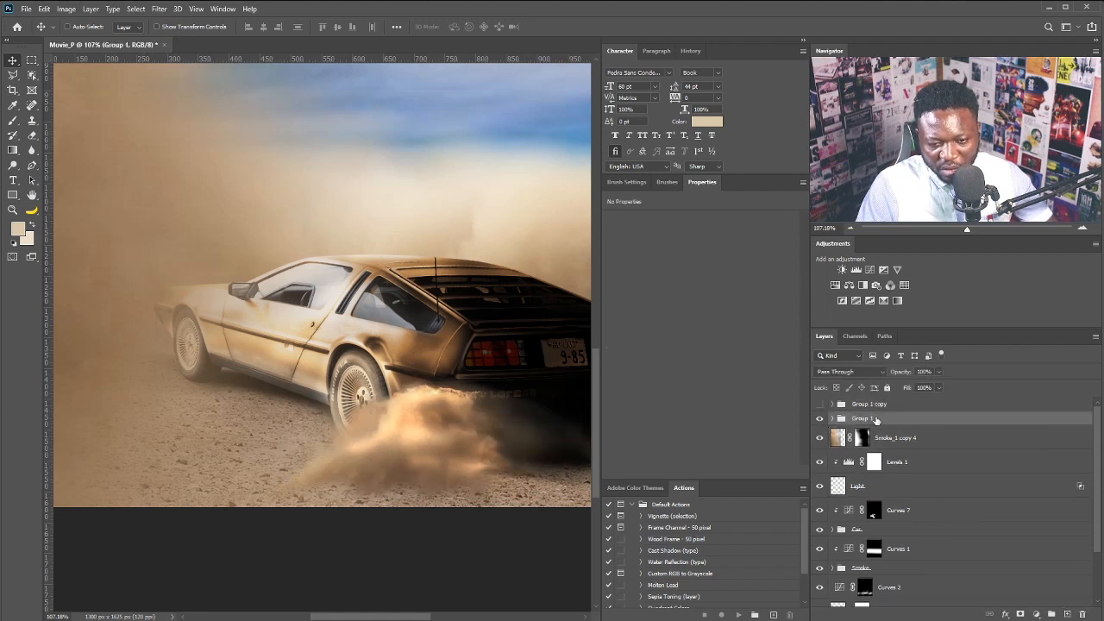
right_click(880, 424)
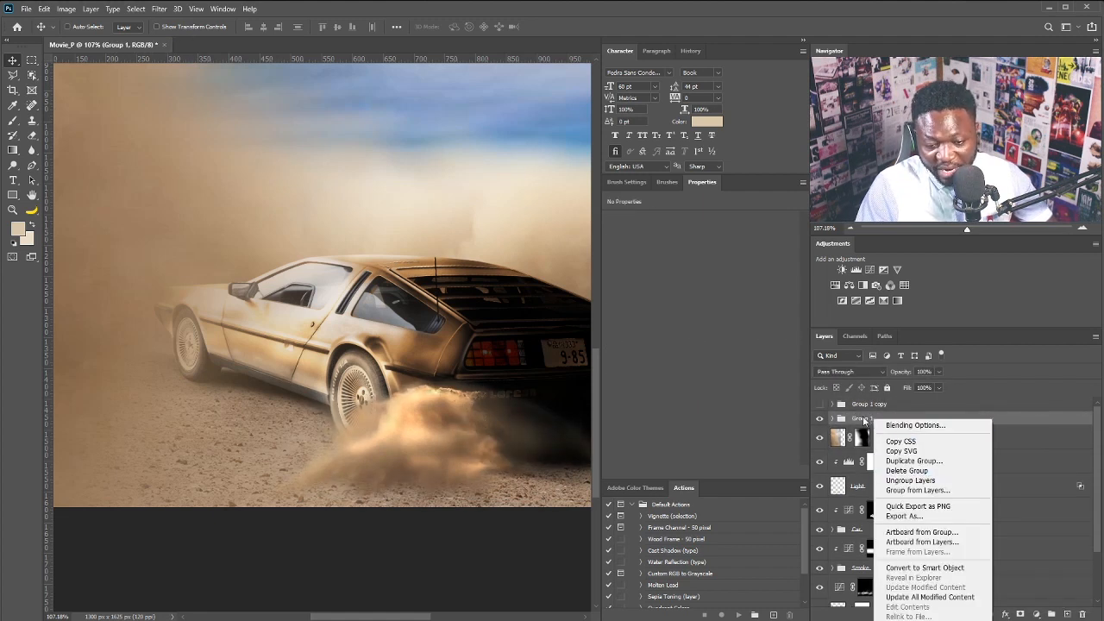
click(925, 568)
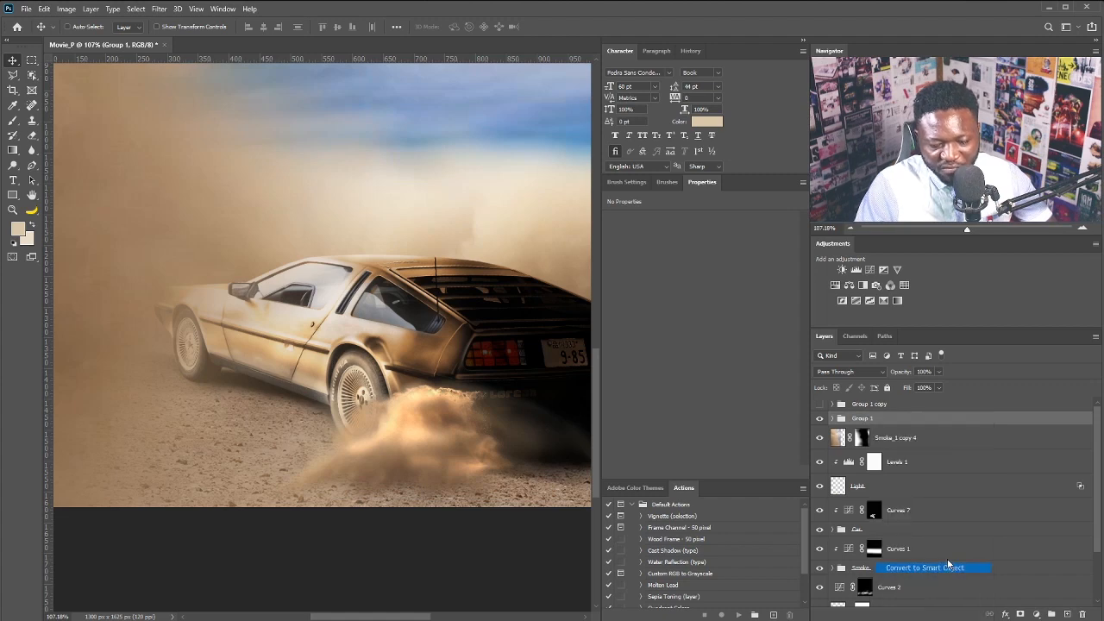
key(ctrl+t)
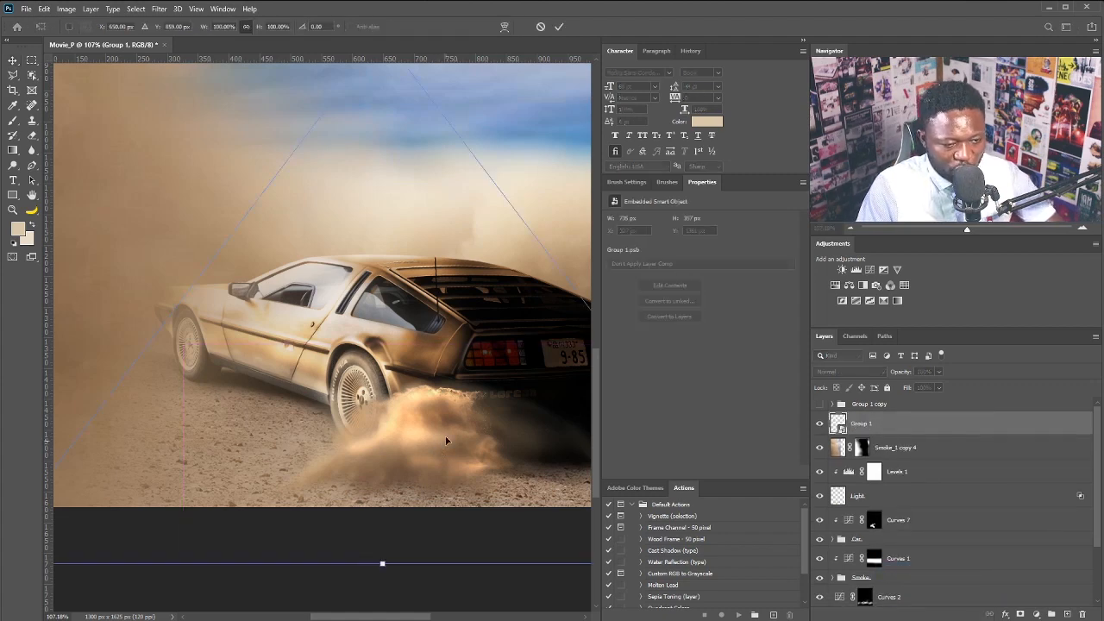
key(Return)
Select a rectangular area around the car and rear-wheel smoke, and copy the smoke from Group 1 to a new layer
scroll(419, 393, down, 3)
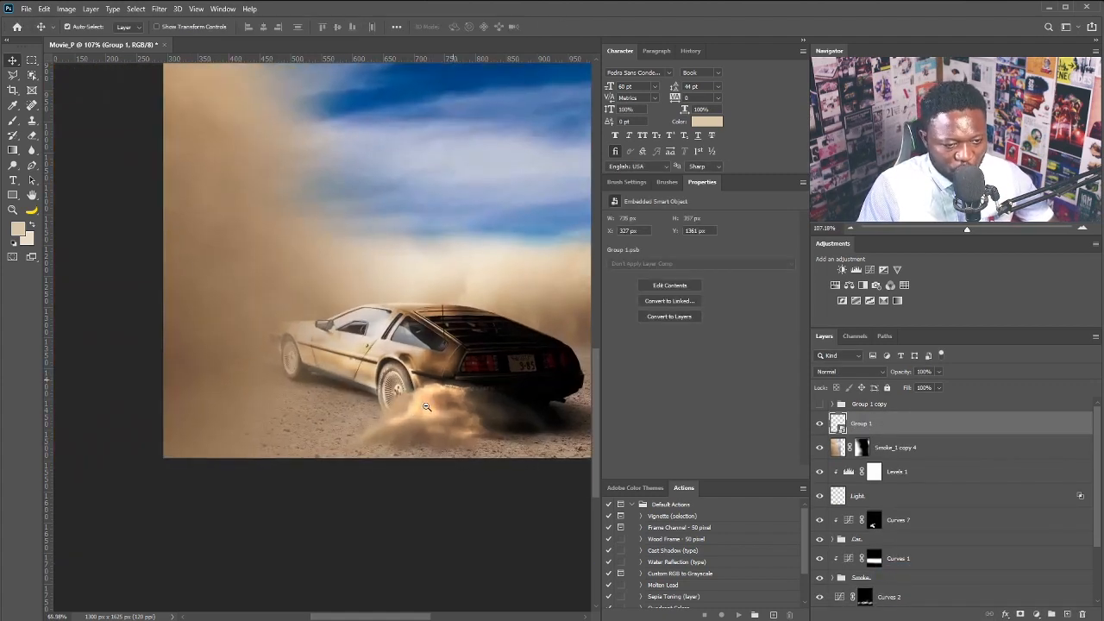
click(32, 61)
drag(265, 311, 573, 518)
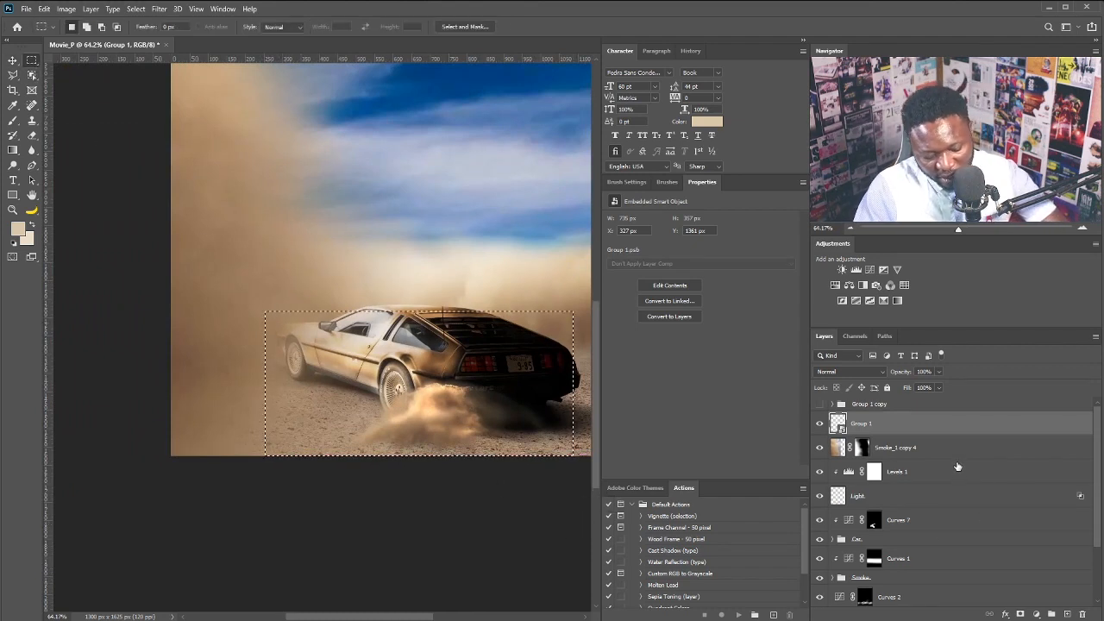
key(ctrl+j)
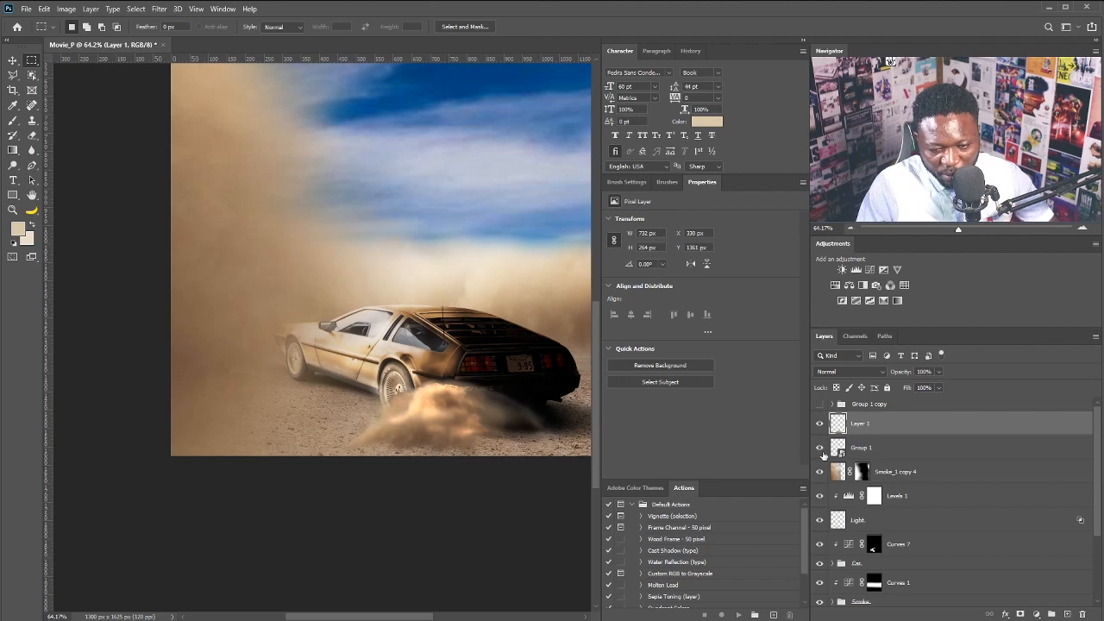
Hide Group 1 and warp the copied smoke on Layer 1 to reshape the dust cloud behind the rear wheel
scroll(448, 423, up, 3)
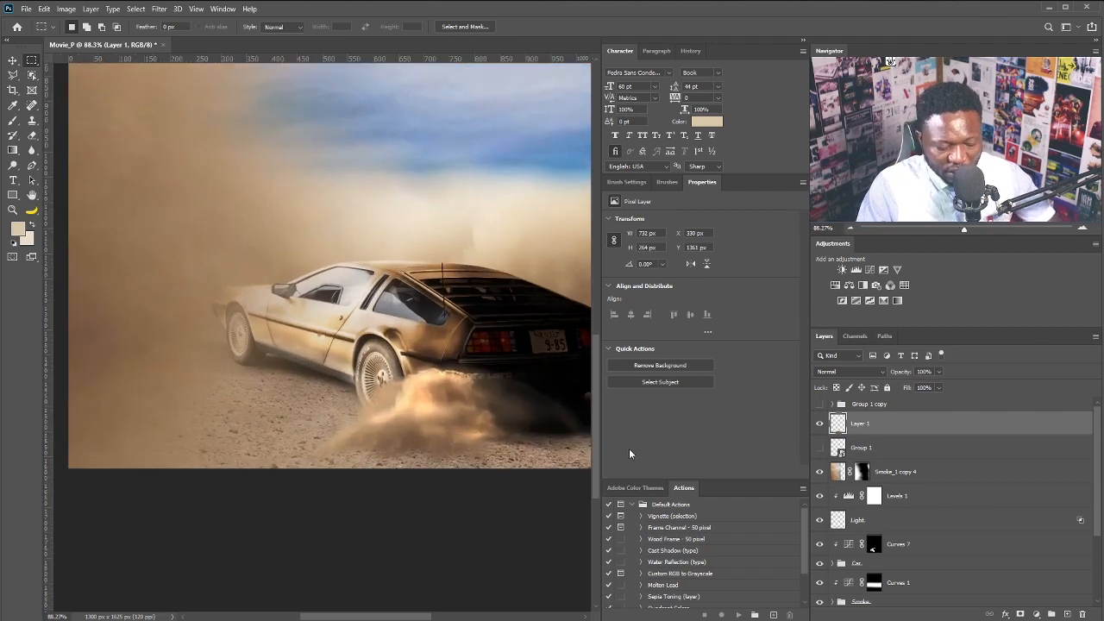
key(ctrl+t)
scroll(423, 395, up, 3)
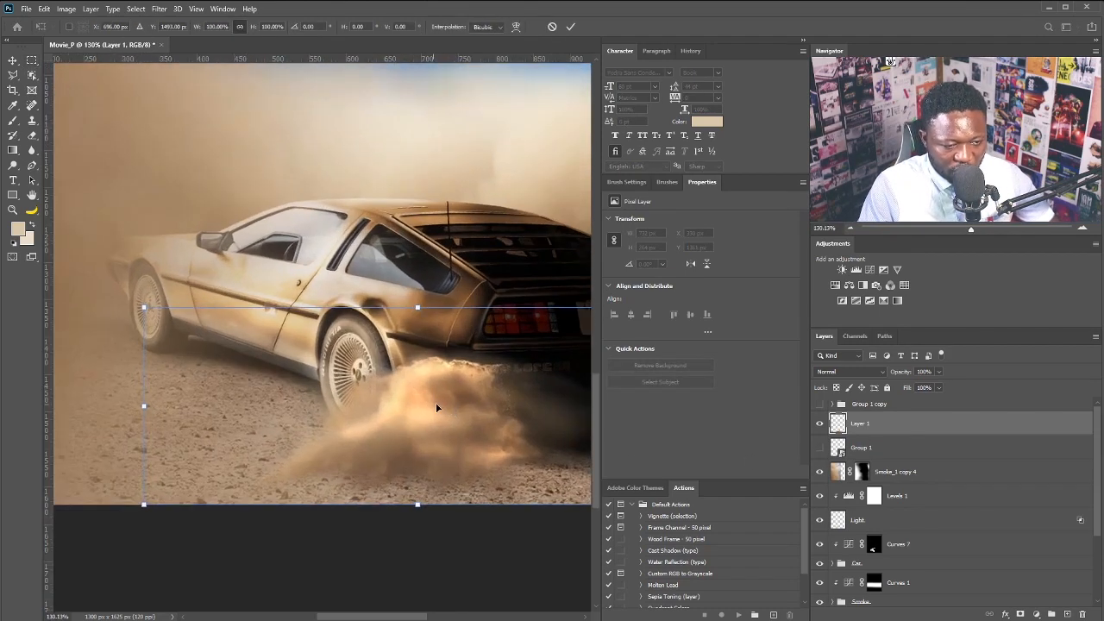
right_click(435, 407)
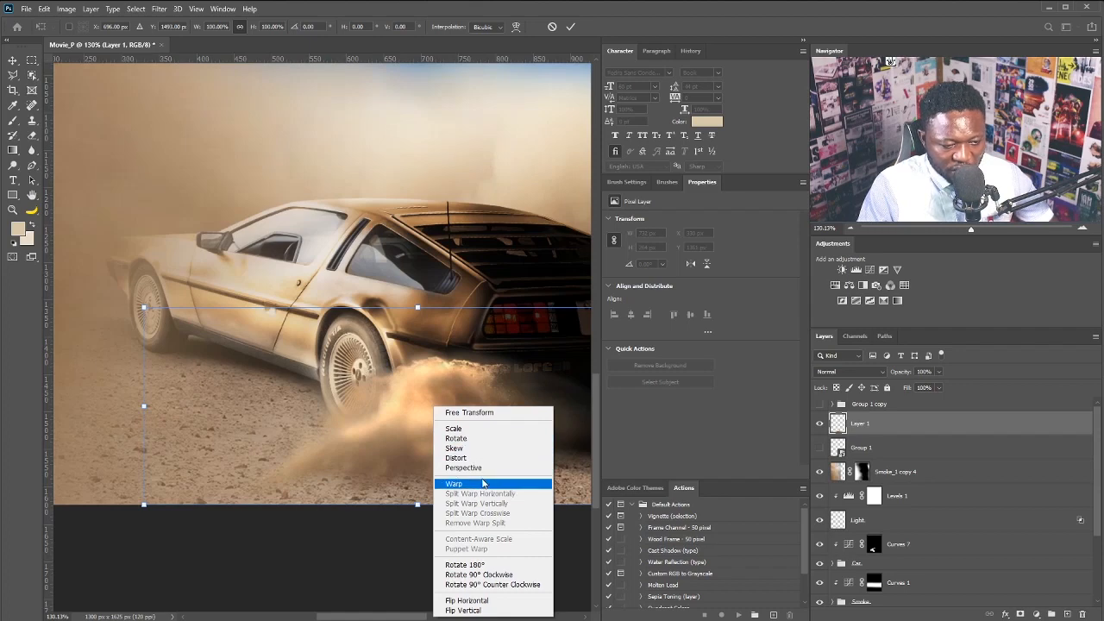
click(481, 484)
mouse_move(461, 402)
mouse_down()
mouse_move(452, 385)
mouse_move(466, 401)
mouse_up()
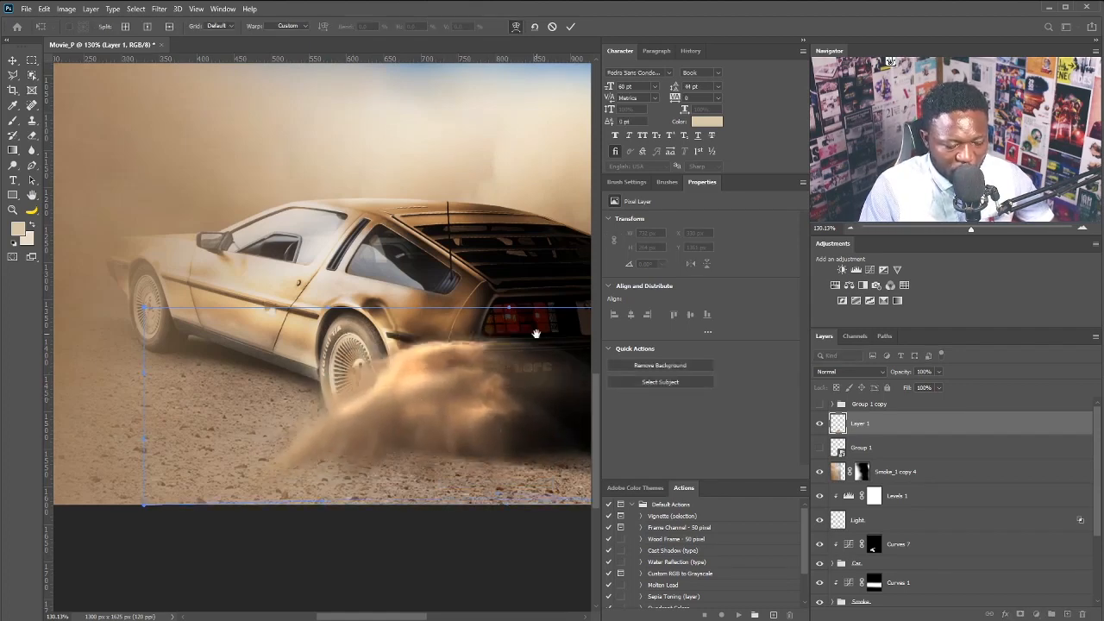
Warp the Layer 1 dust cloud into a curved plume behind the car's rear wheel and apply the transformation
drag(535, 333, 431, 350)
drag(588, 323, 560, 397)
drag(195, 506, 240, 431)
key(Return)
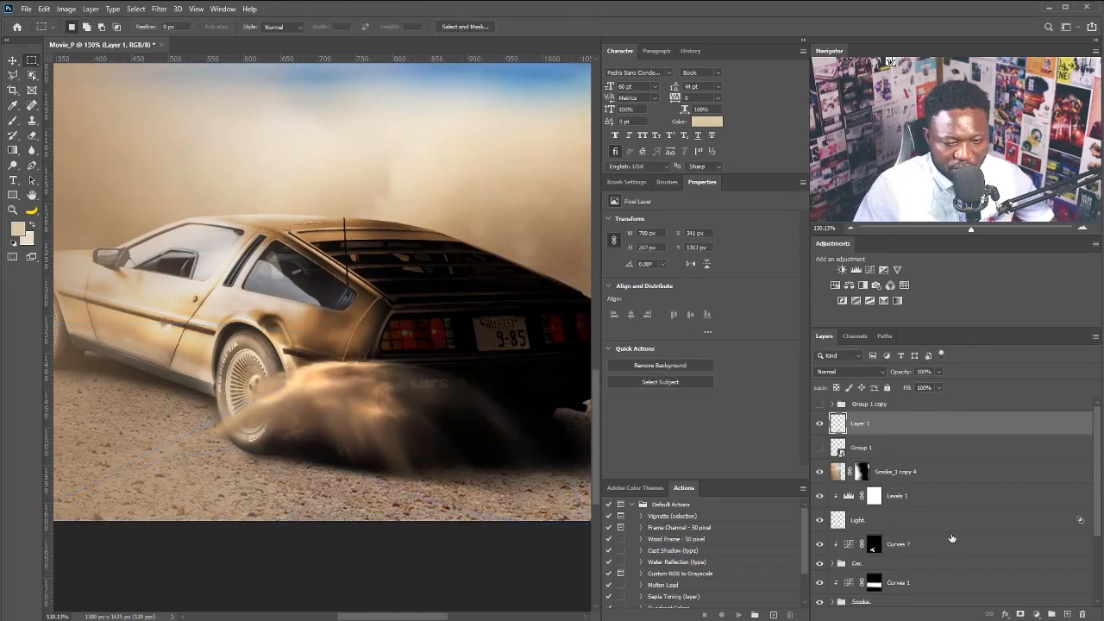
Duplicate Layer 1 and warp the copy so its dust curves down behind the rear wheel
key(ctrl+j)
key(ctrl+t)
right_click(343, 421)
click(377, 498)
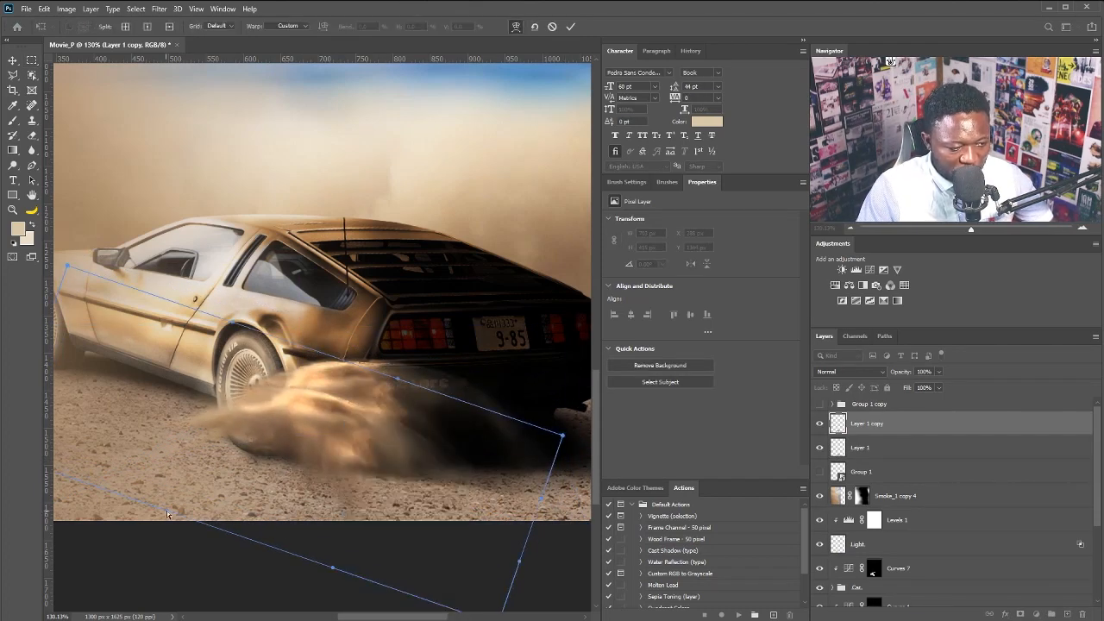
drag(376, 483, 314, 432)
drag(563, 437, 444, 386)
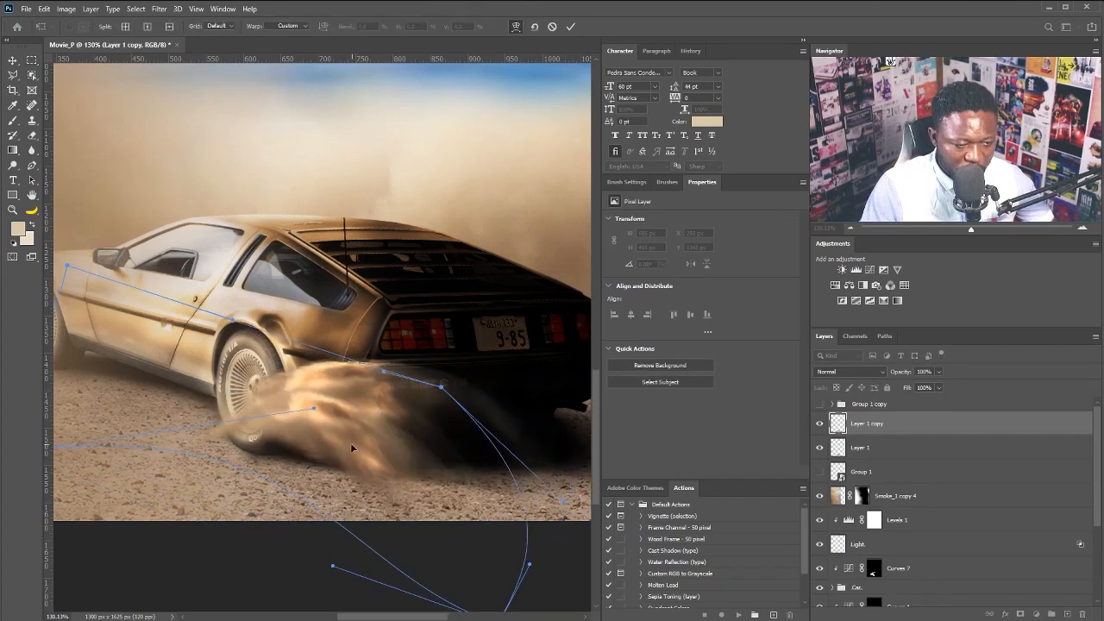
key(Return)
Duplicate the dust copy, rotate it, and warp it into a lower plume trailing from the rear tire
drag(352, 448, 346, 237)
key(ctrl+j)
key(ctrl+t)
drag(245, 412, 286, 479)
right_click(285, 479)
click(319, 556)
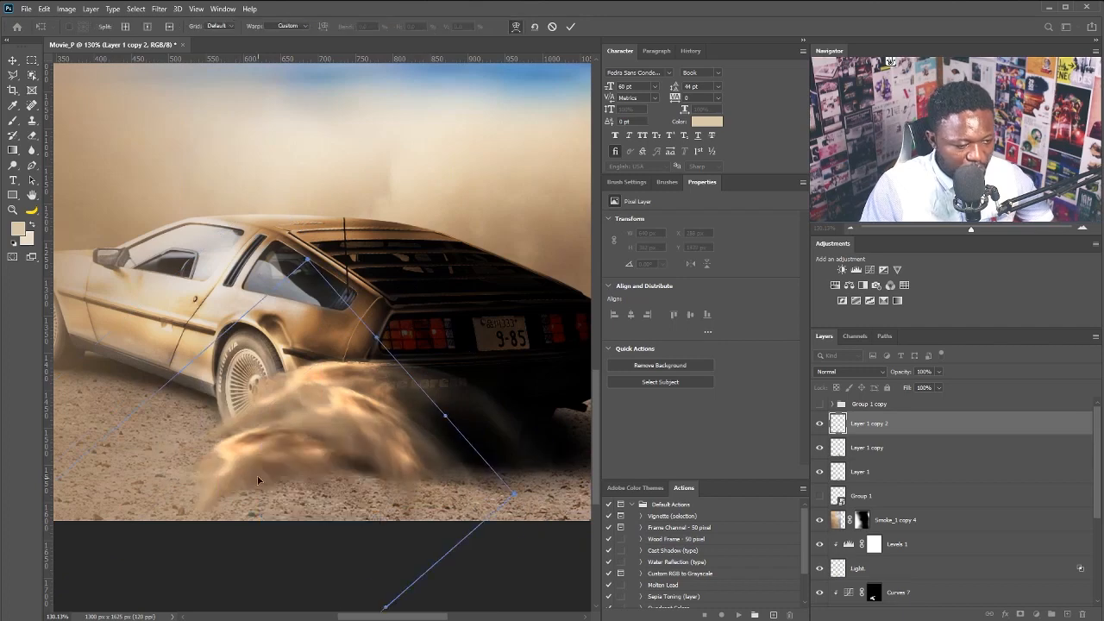
drag(152, 402, 123, 438)
drag(233, 474, 299, 441)
drag(387, 379, 249, 414)
key(Return)
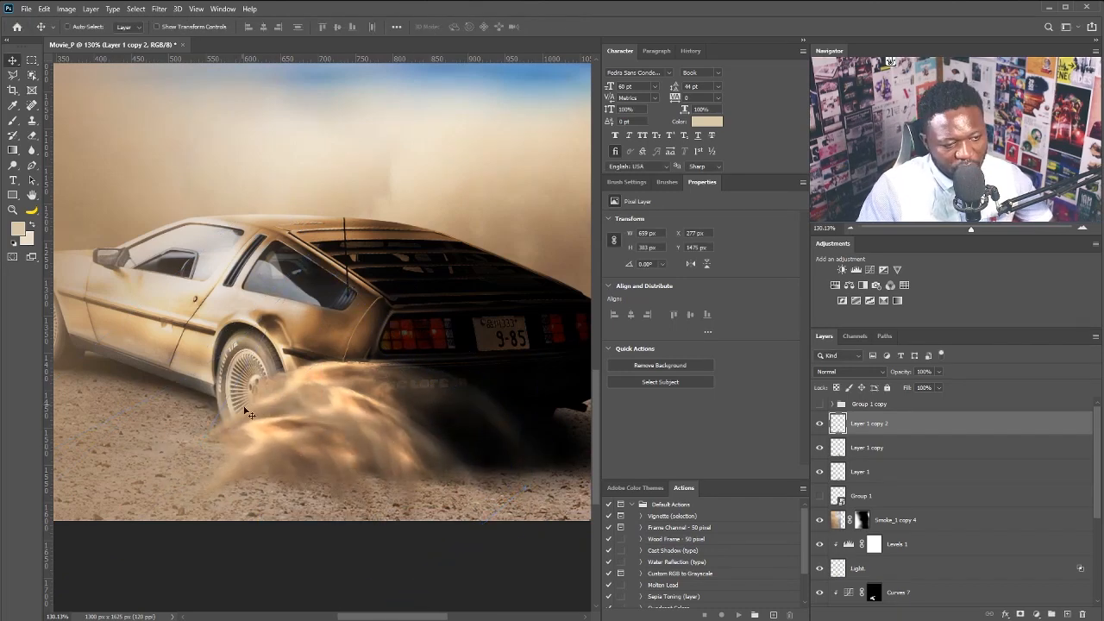
Group the three dust layers and paint black on a group mask to hide stray dust around the plume
shift+click(890, 478)
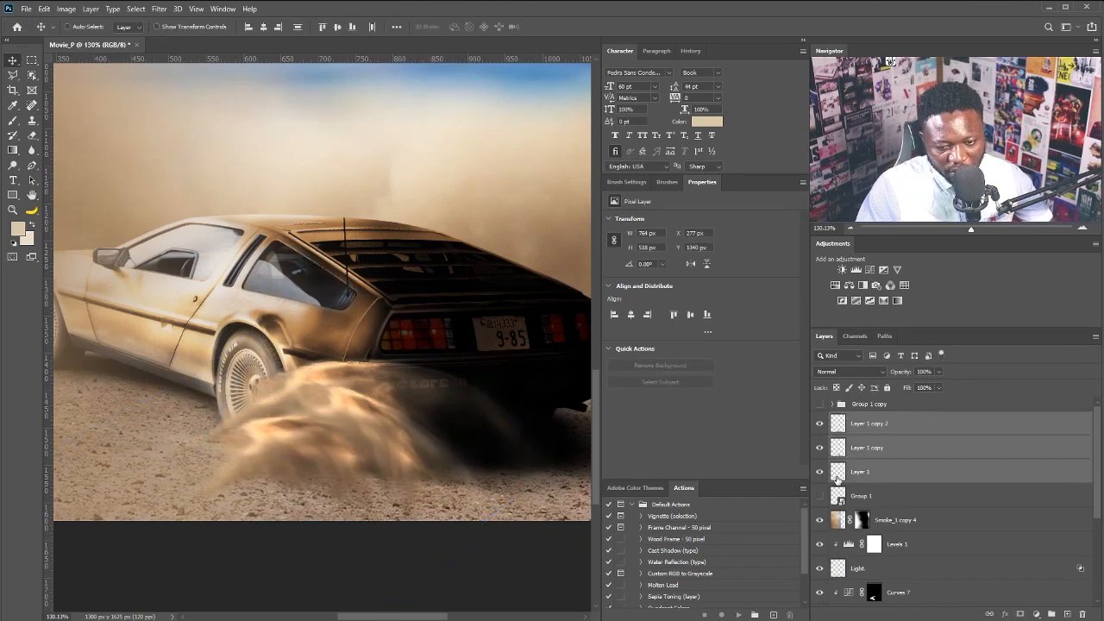
click(1052, 614)
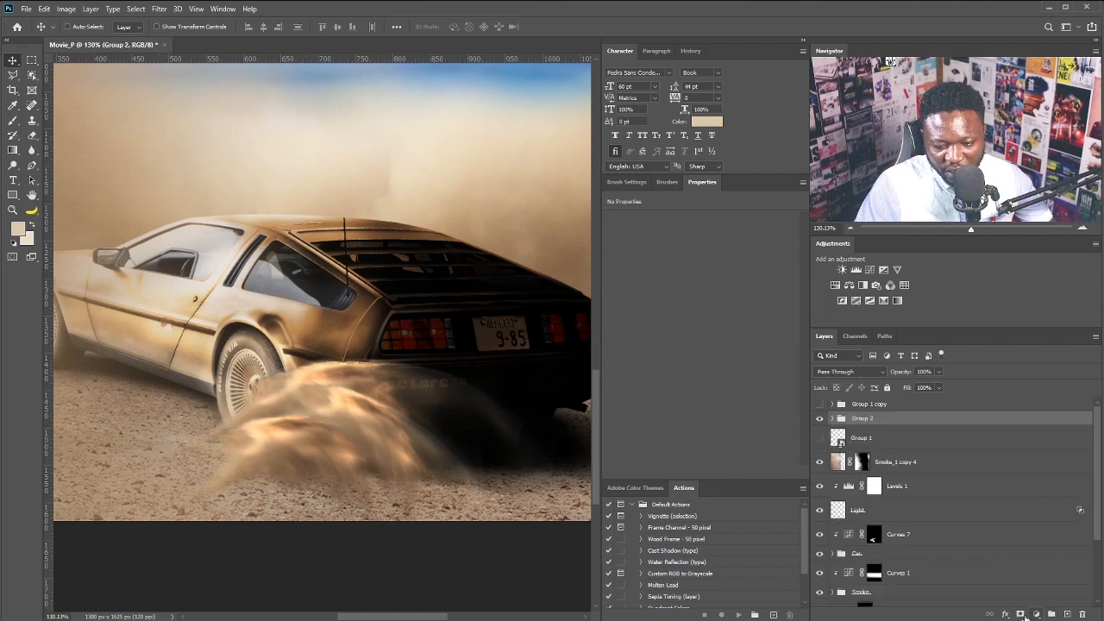
click(1022, 615)
key(b)
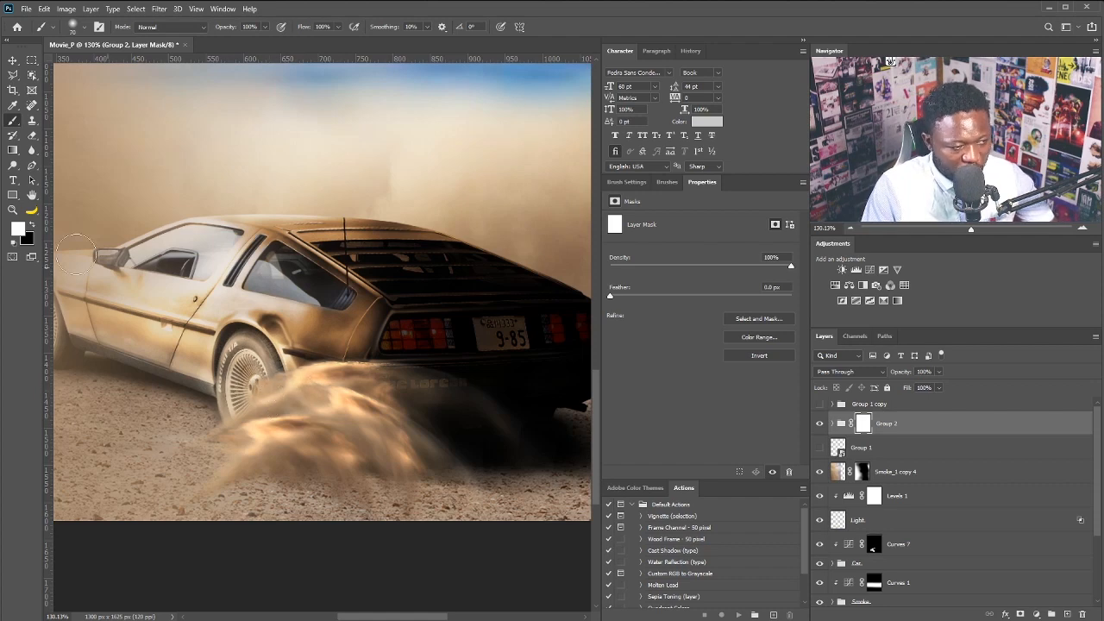
key(x)
mouse_move(457, 457)
mouse_down()
mouse_move(401, 338)
mouse_move(475, 461)
mouse_move(404, 497)
mouse_up()
drag(256, 424, 306, 447)
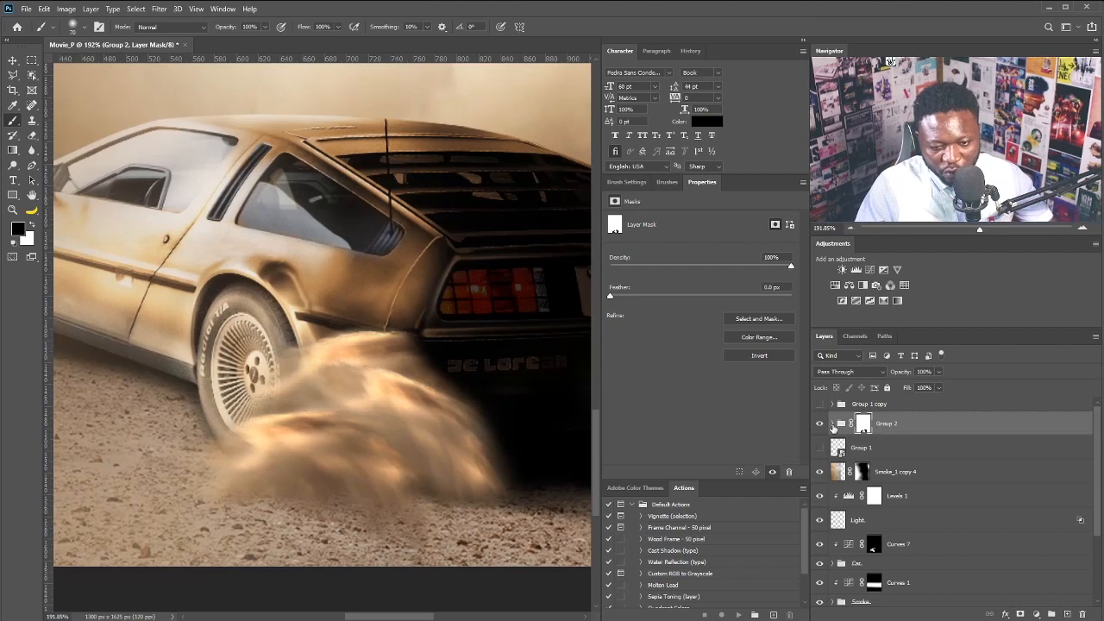
Load Layer 1 copy 2's outline as a selection and fill it with the light beige background color on a new layer named Light
click(833, 424)
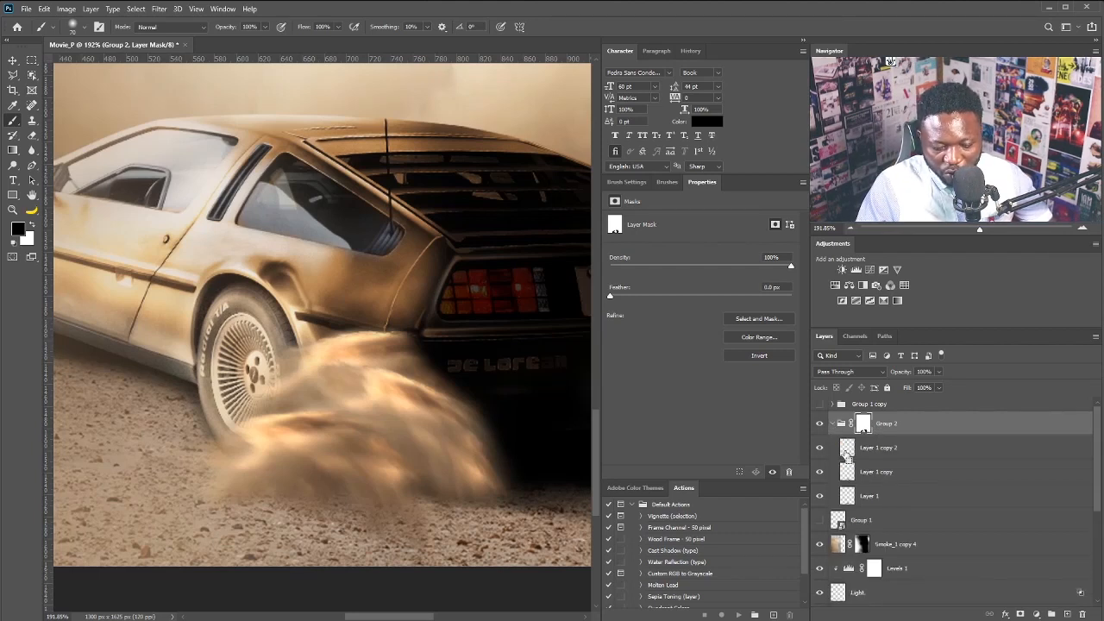
ctrl+click(848, 455)
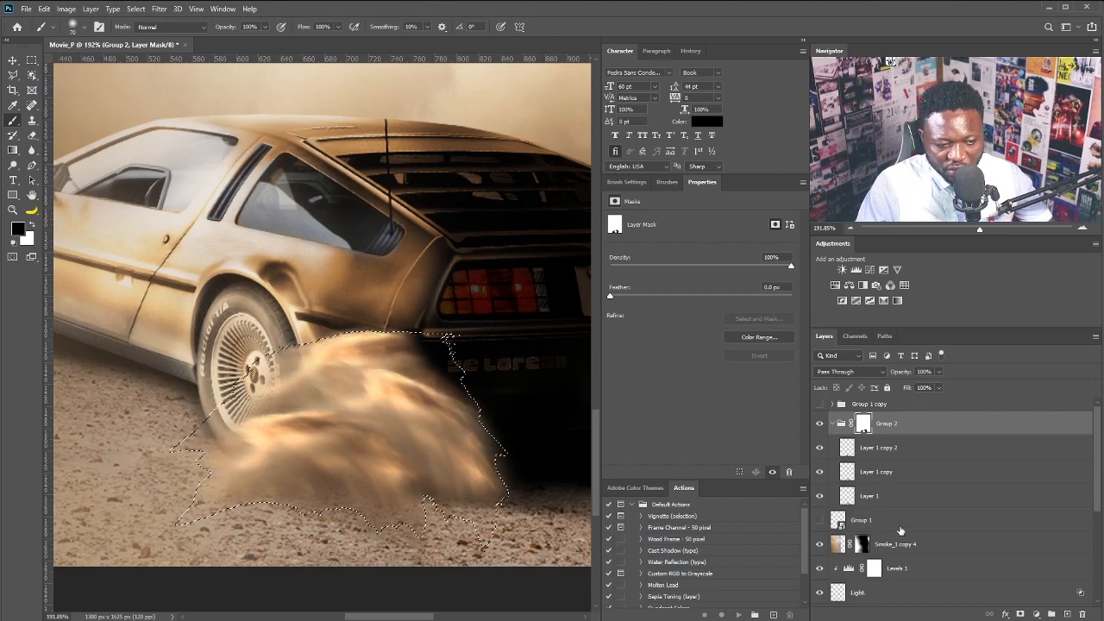
click(889, 496)
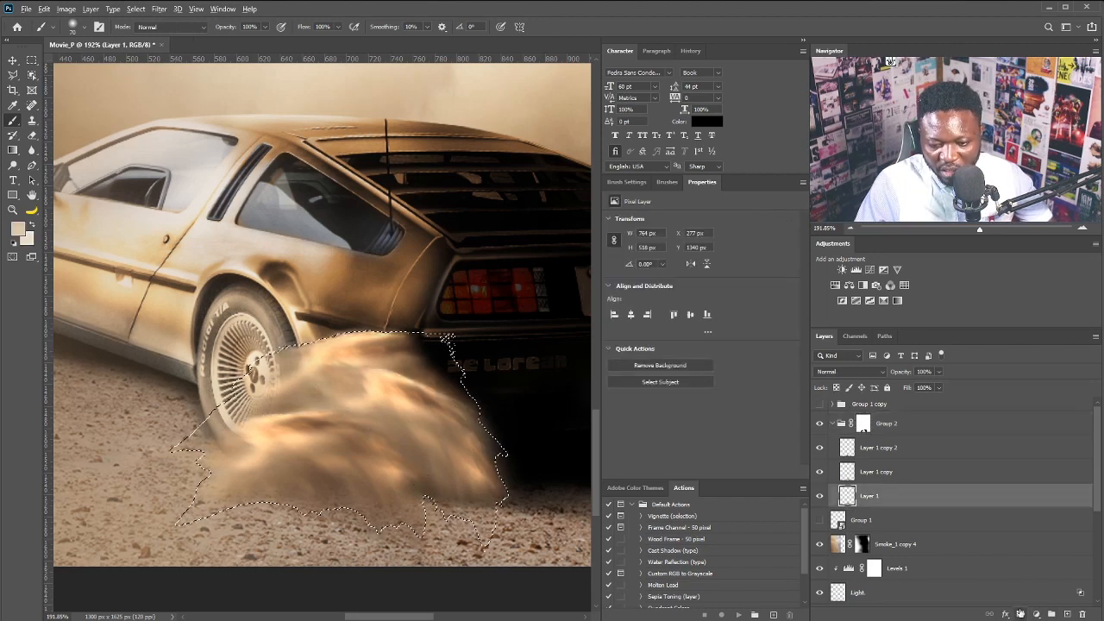
alt+click(1067, 615)
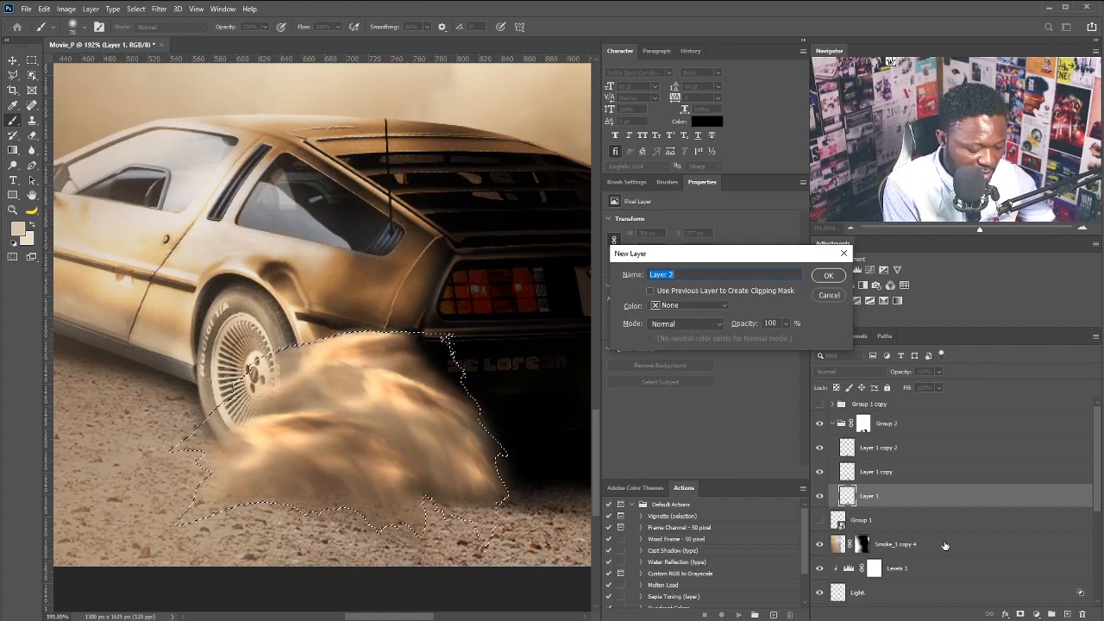
text(Light)
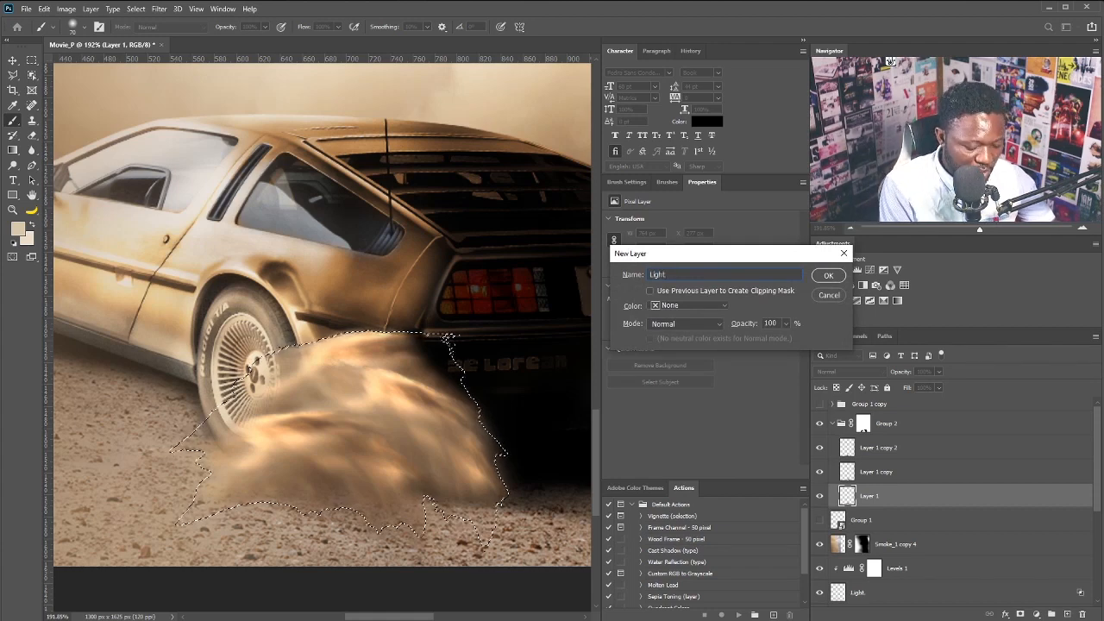
key(Return)
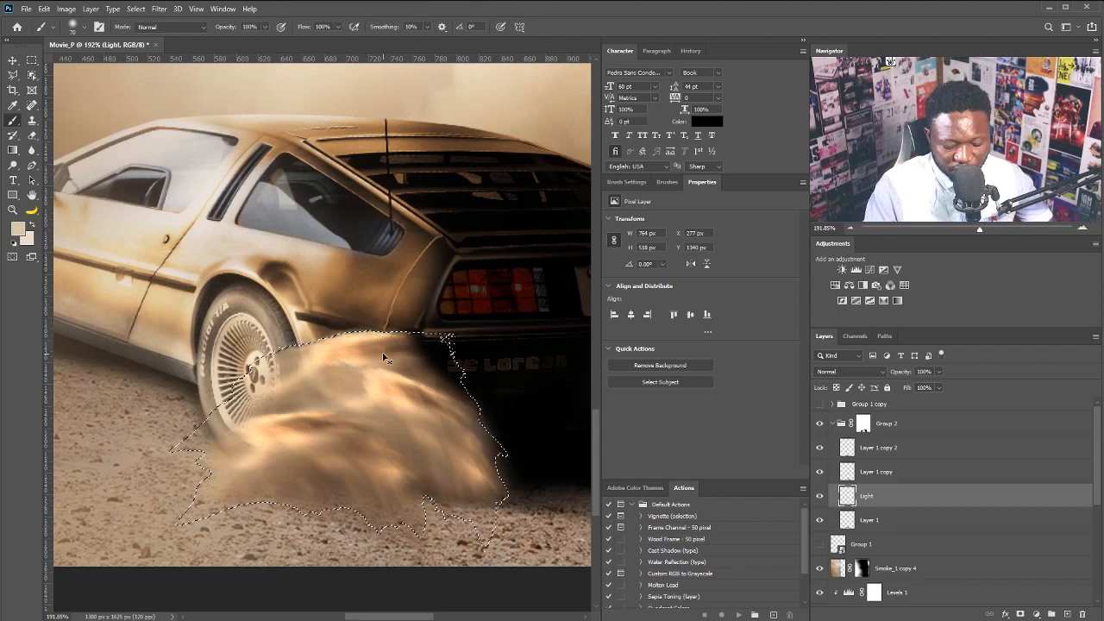
key(ctrl+BackSpace)
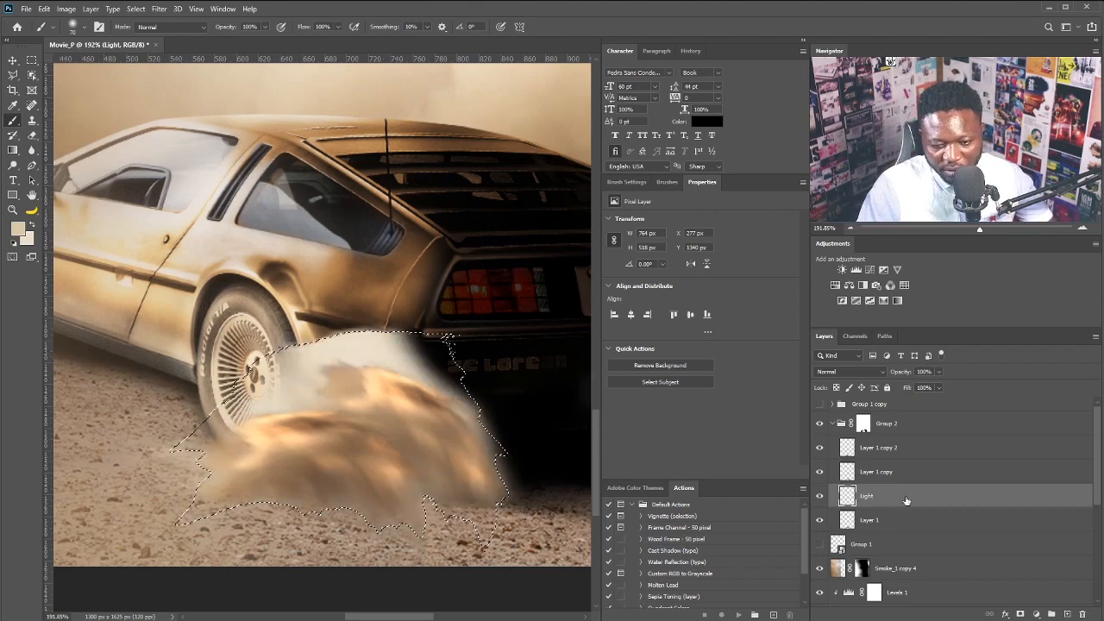
Place the Light layer beneath Layer 1, clear the selection, and erase the light fill around the plume's edges
drag(906, 496, 913, 540)
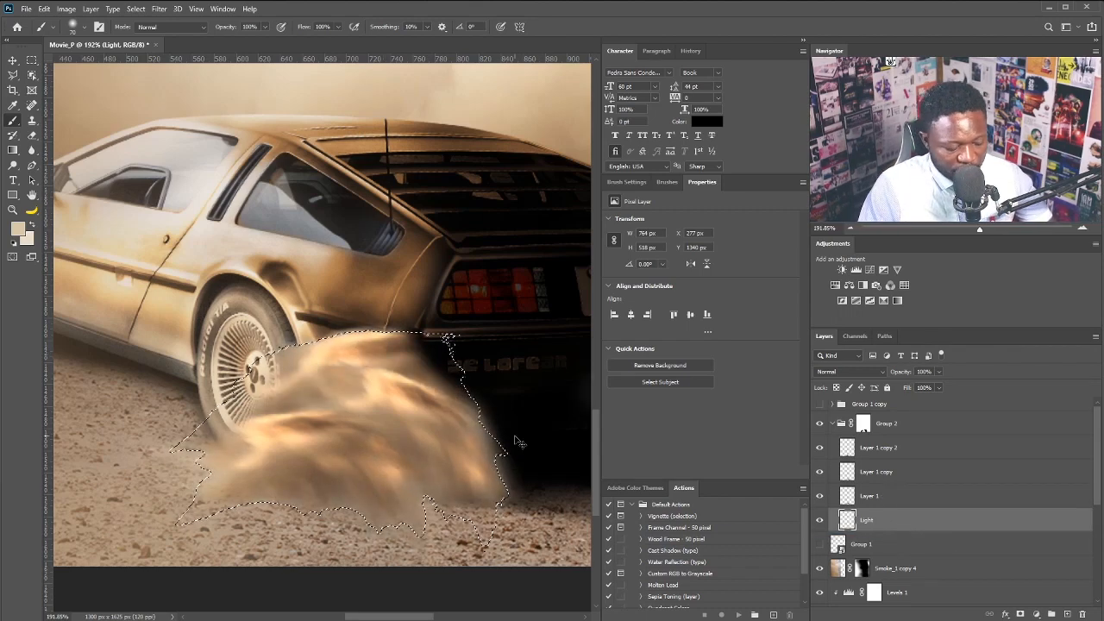
key(ctrl+d)
click(820, 521)
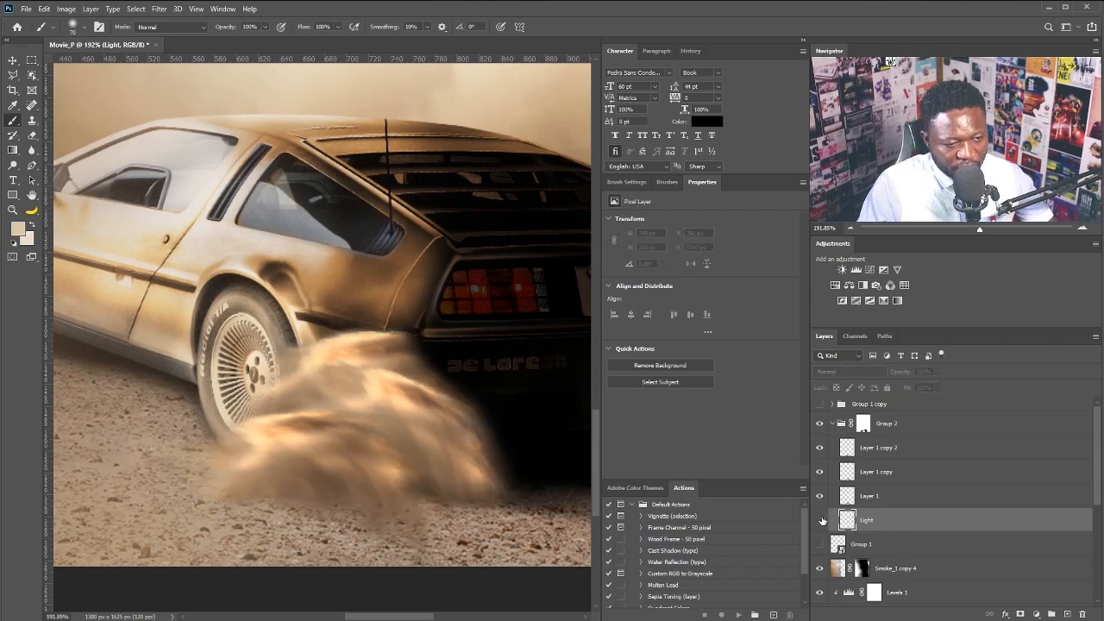
click(822, 521)
key(e)
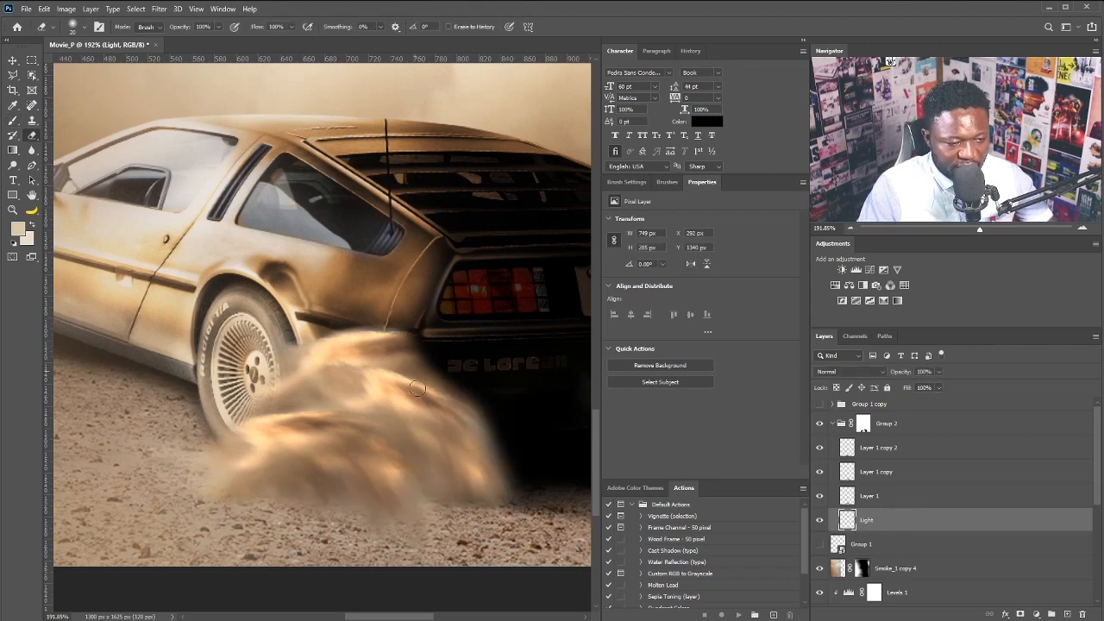
mouse_move(466, 396)
mouse_down()
mouse_move(453, 370)
mouse_move(385, 490)
mouse_move(232, 539)
mouse_move(188, 415)
mouse_up()
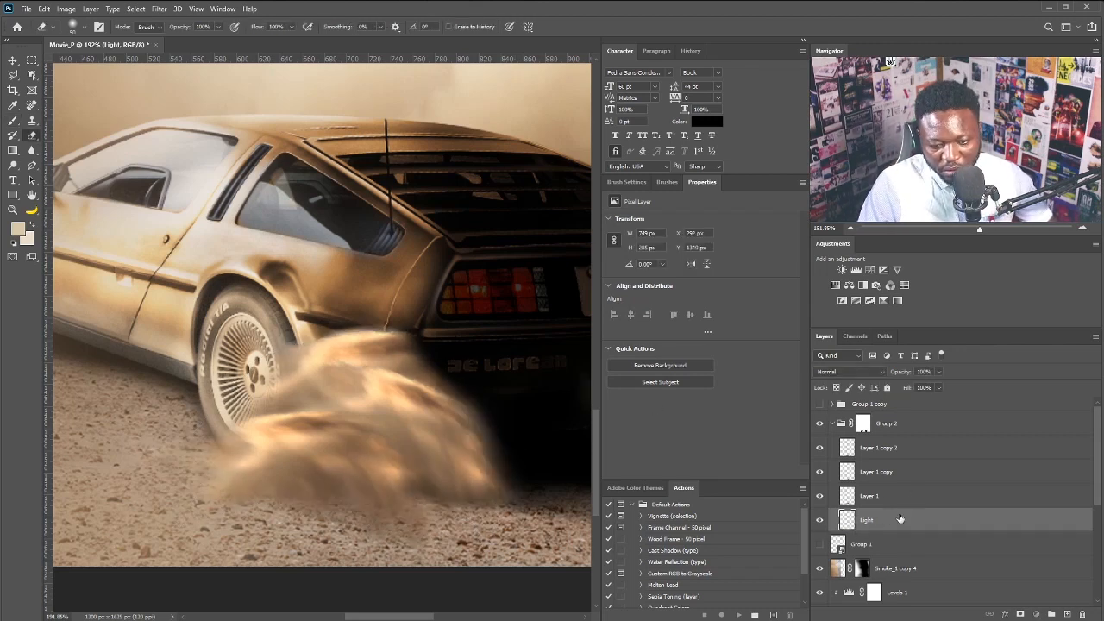
Move the Light layer to the top of Group 2, set its blend mode to Overlay, and lower its fill
drag(902, 520, 891, 443)
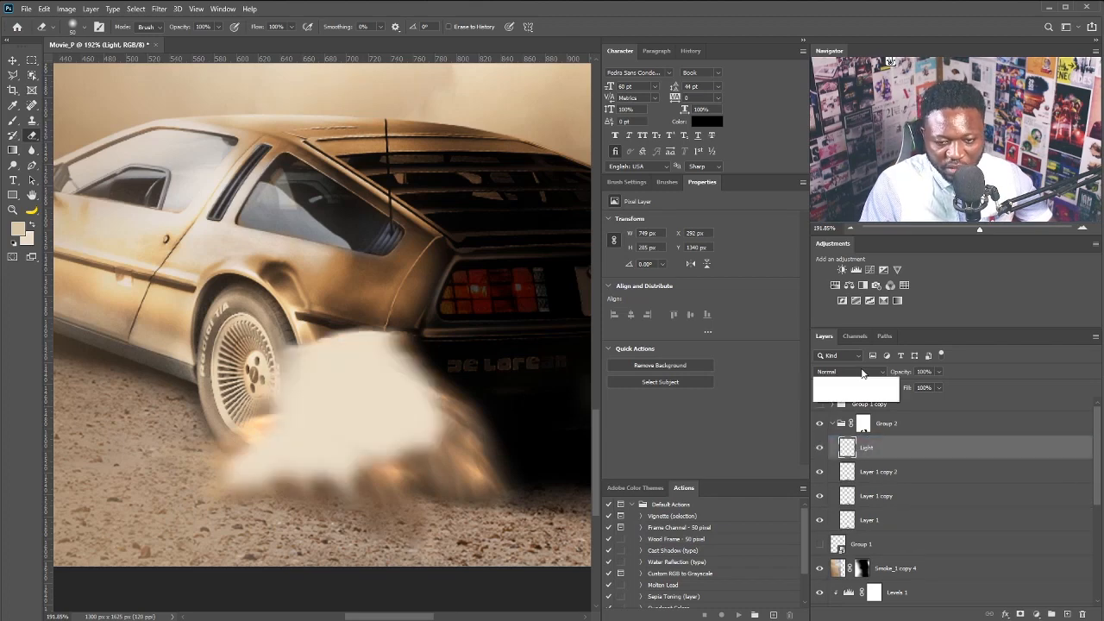
click(853, 371)
click(841, 464)
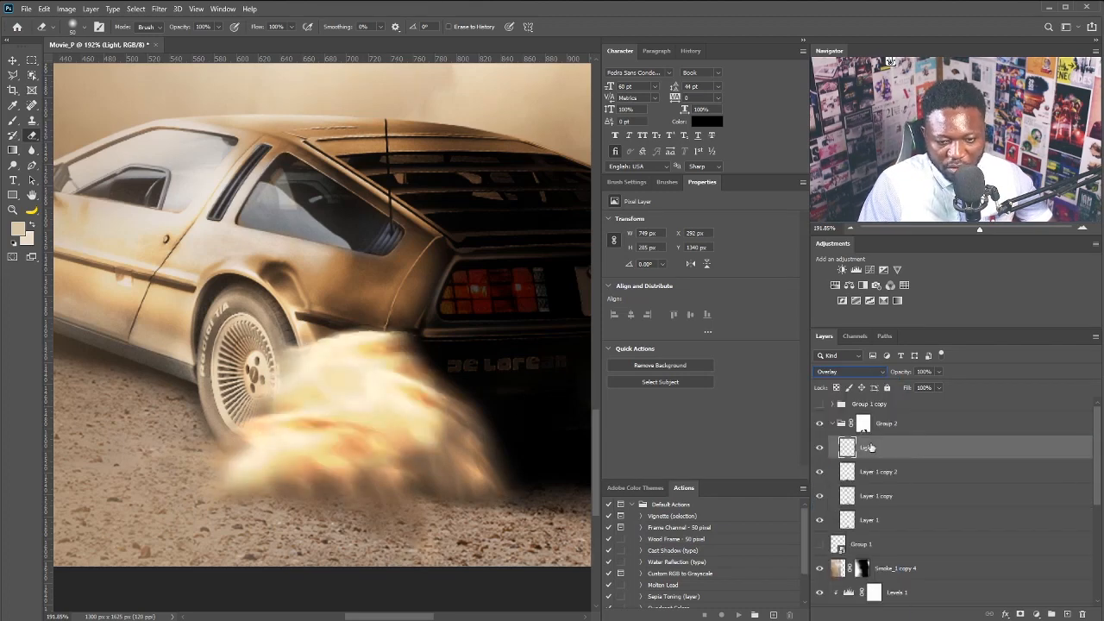
drag(939, 387, 915, 386)
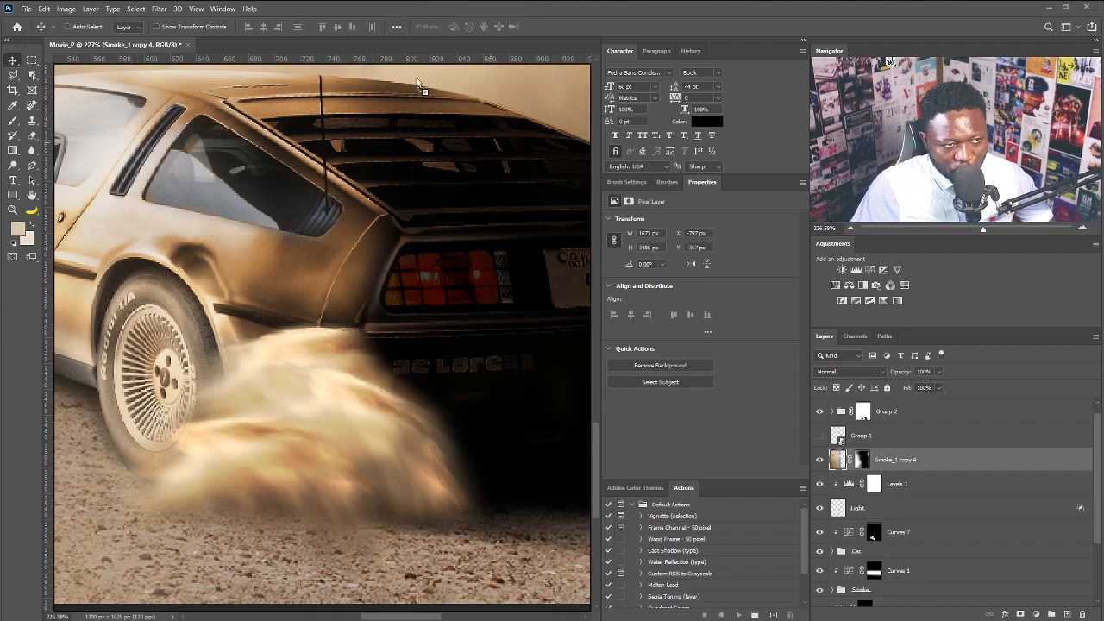
Open the dust explosion image as its own document and duplicate its Red channel
drag(394, 4, 397, 42)
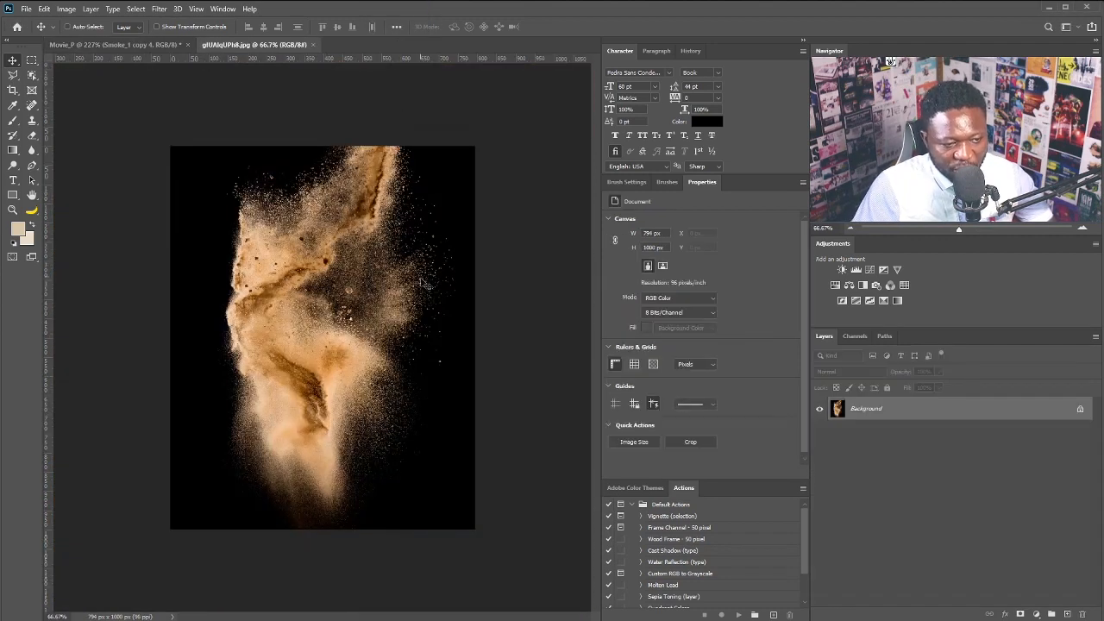
click(856, 336)
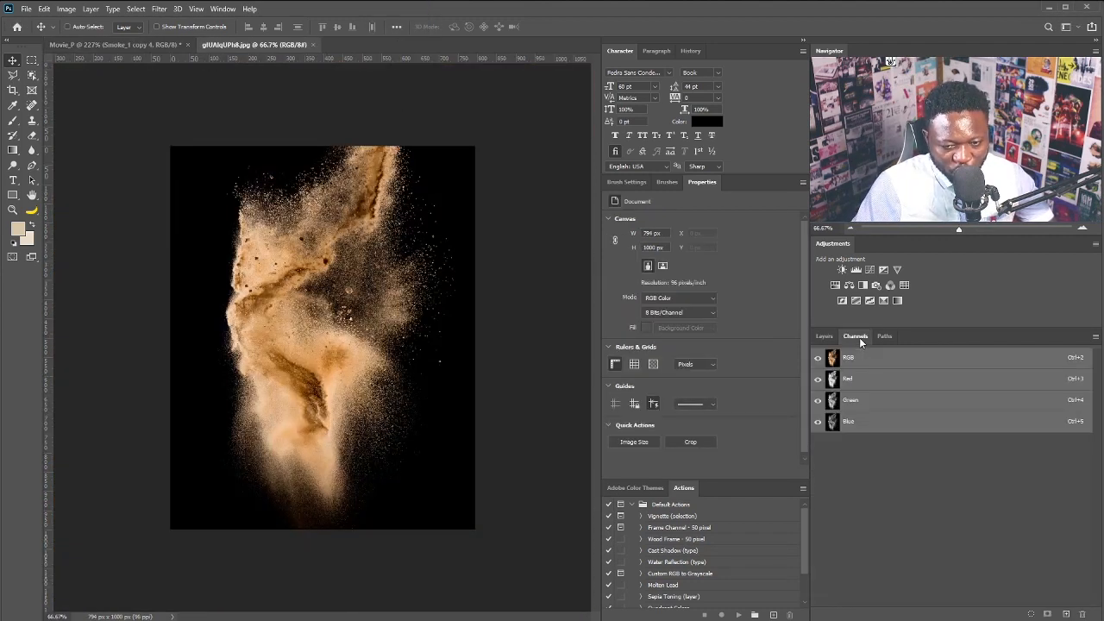
click(866, 380)
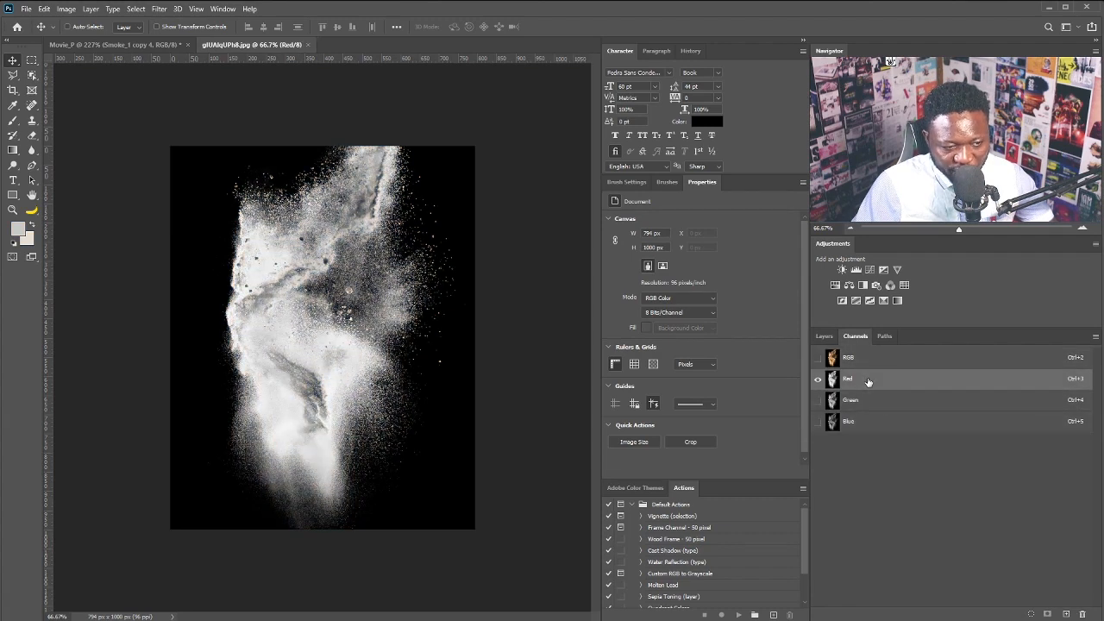
drag(868, 381, 1069, 616)
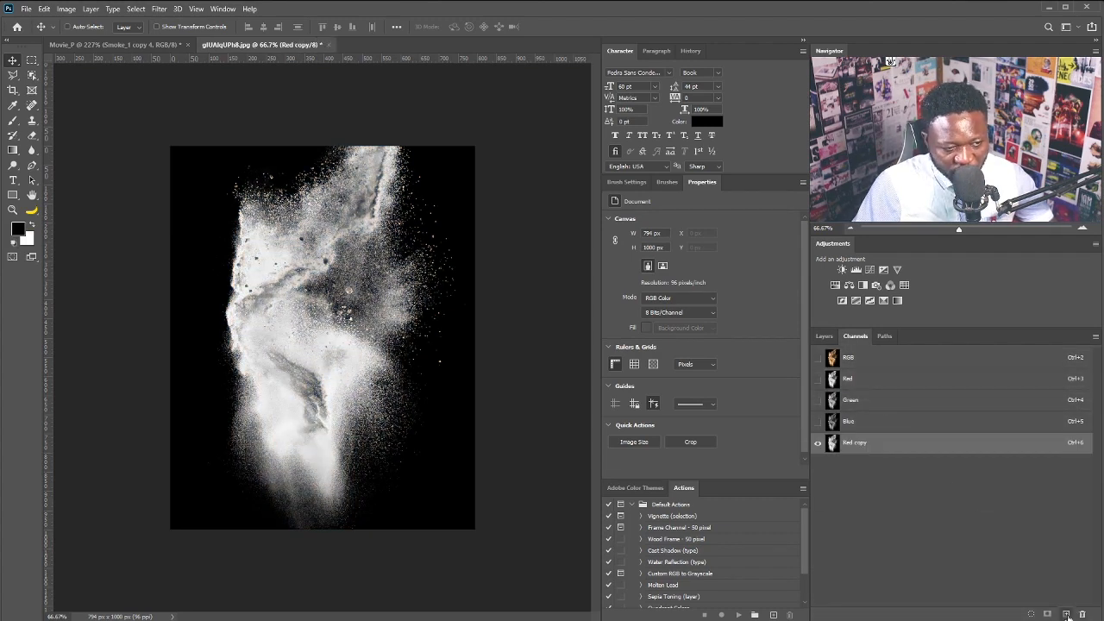
Apply Levels to the Red copy channel with black input 50, midtone 2.16 and white input 119, and invert the channel
key(ctrl+l)
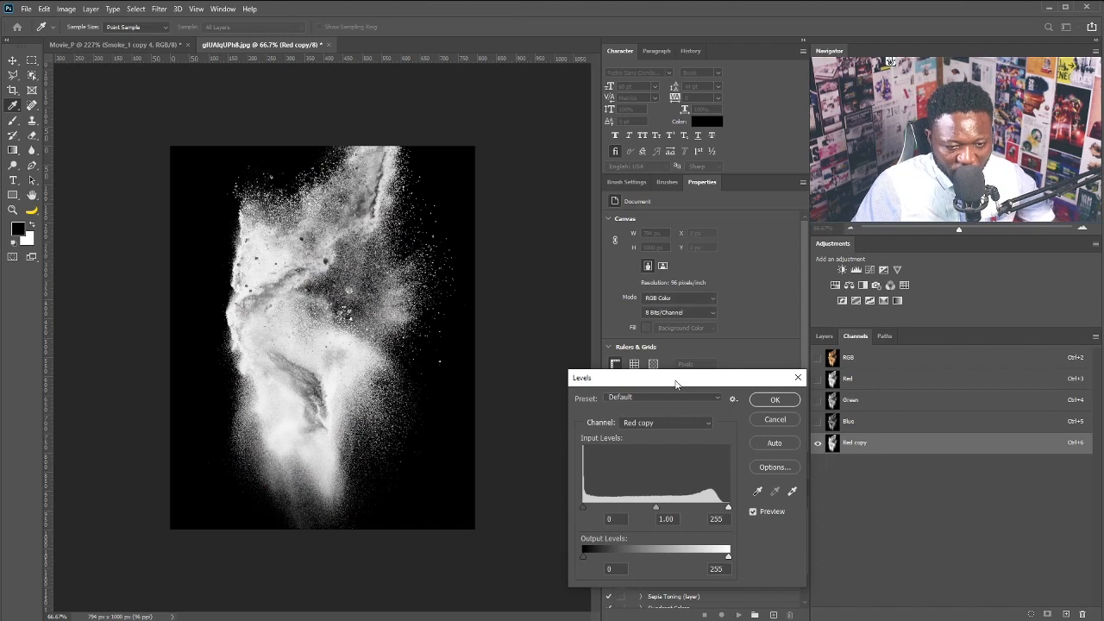
drag(675, 381, 648, 358)
drag(628, 485, 588, 485)
drag(698, 484, 652, 483)
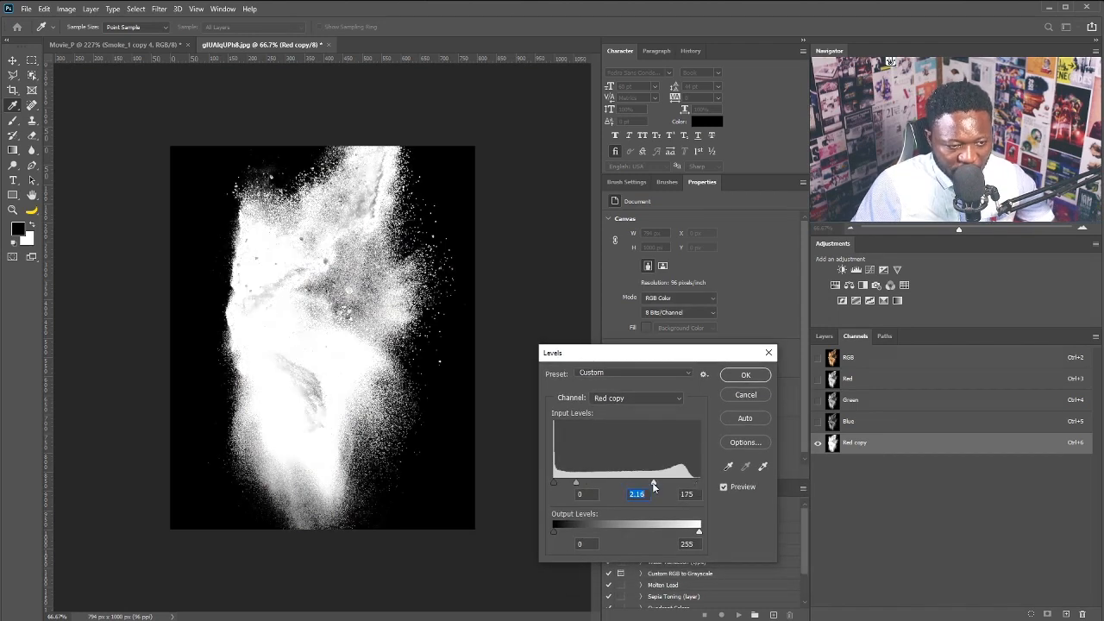
drag(554, 484, 582, 486)
drag(650, 484, 620, 486)
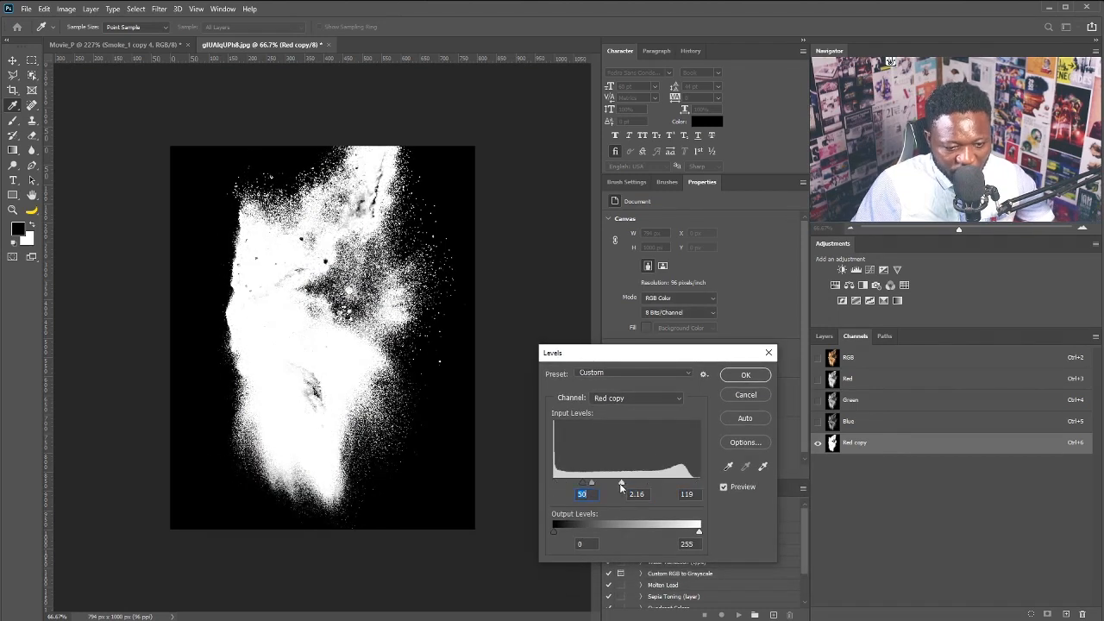
click(744, 377)
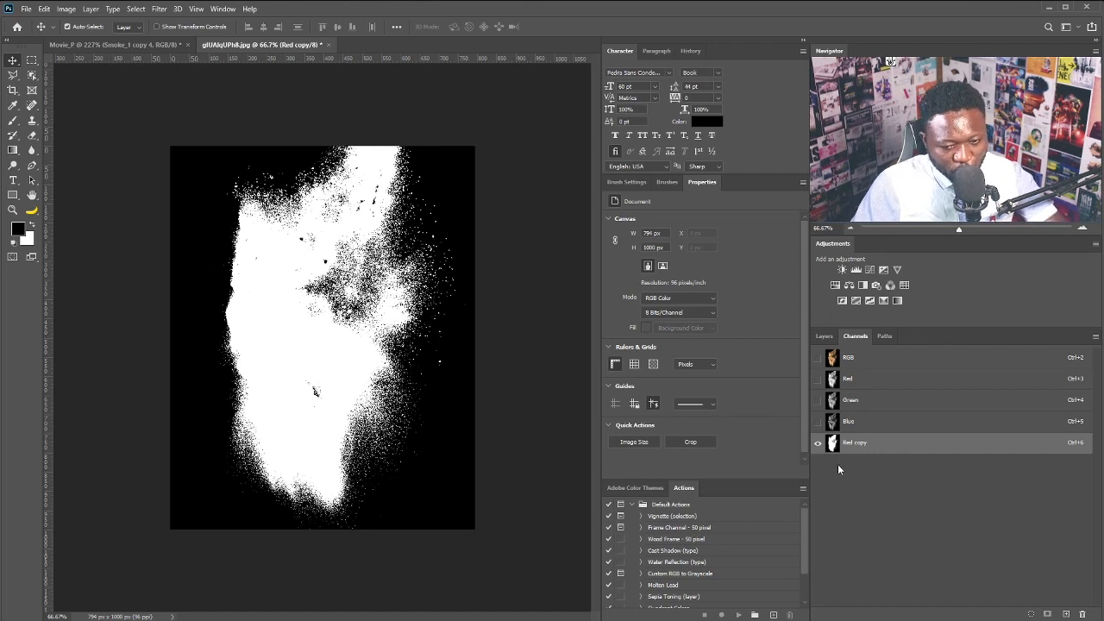
key(ctrl+i)
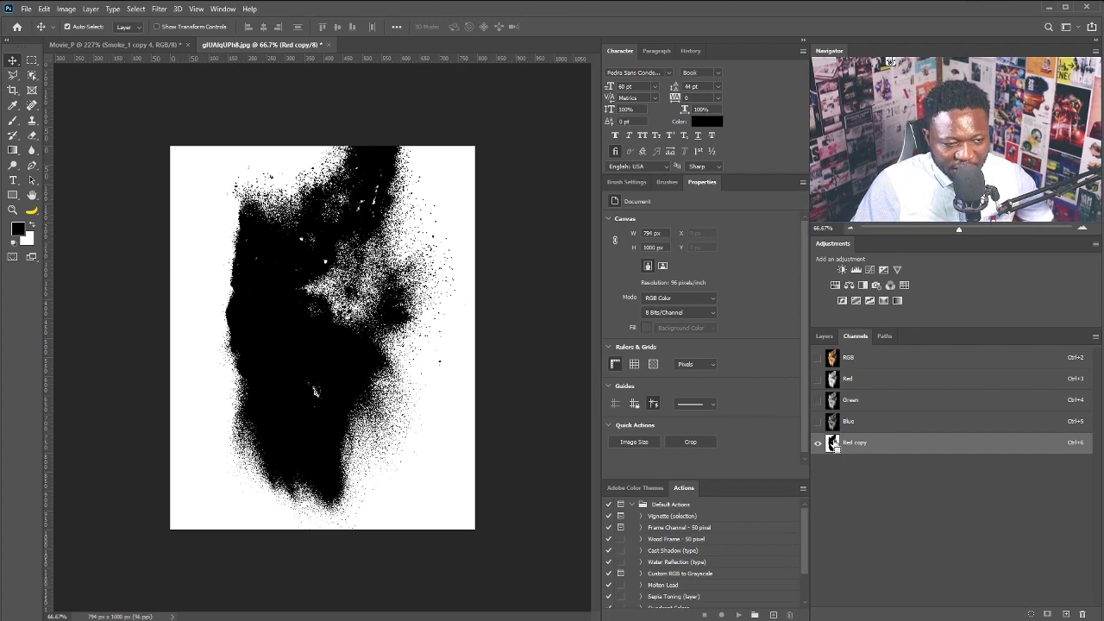
Load the Red copy channel as a selection and convert the Background into a regular layer
ctrl+click(834, 444)
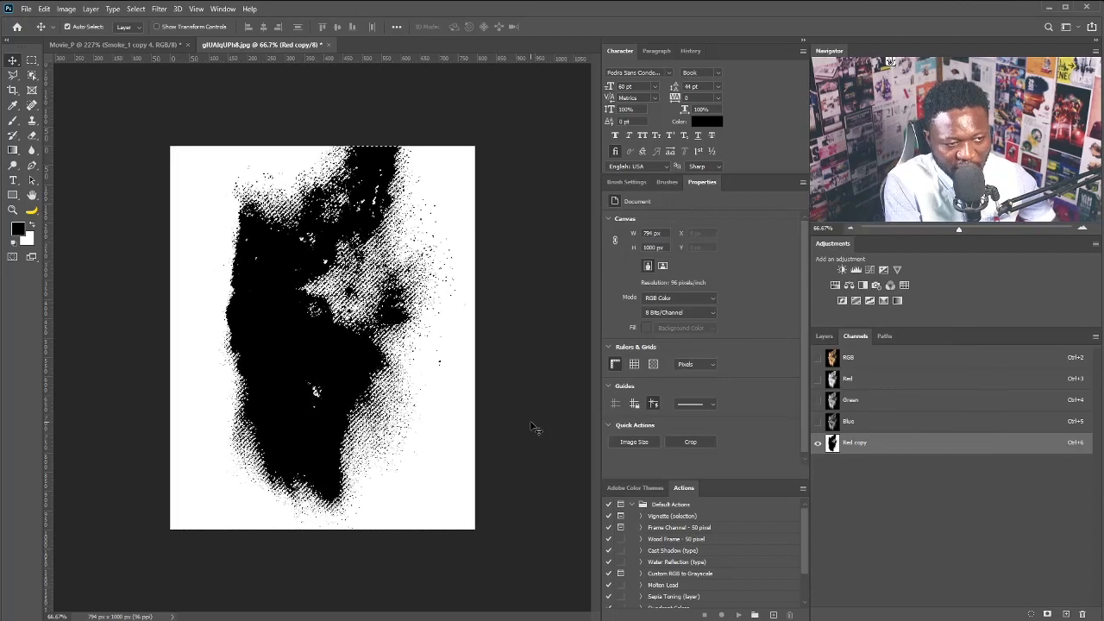
click(825, 338)
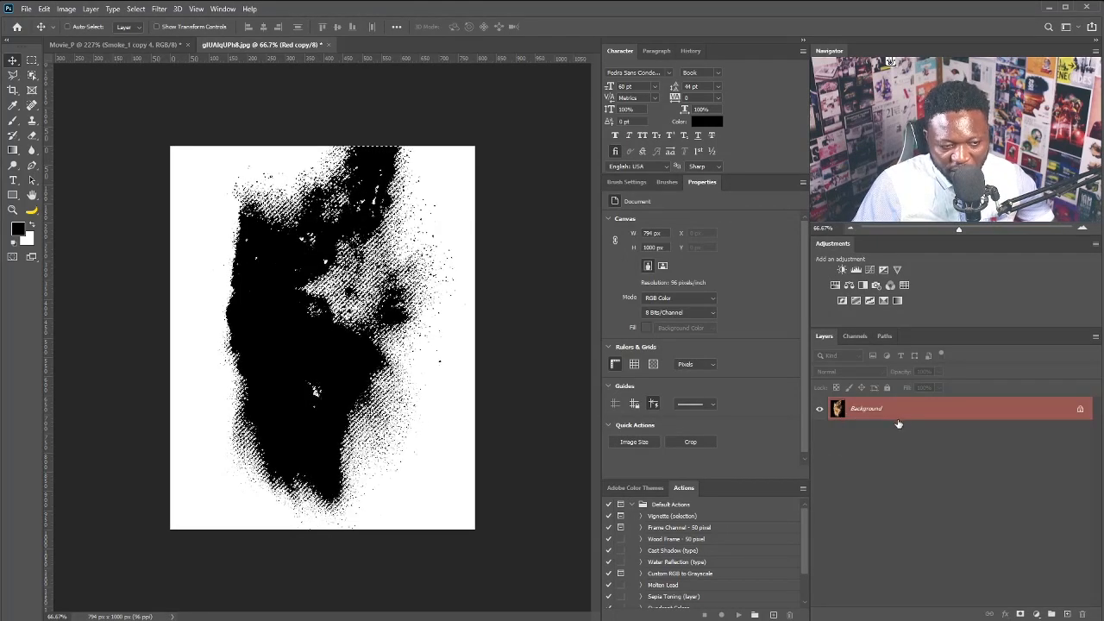
double_click(978, 408)
click(834, 273)
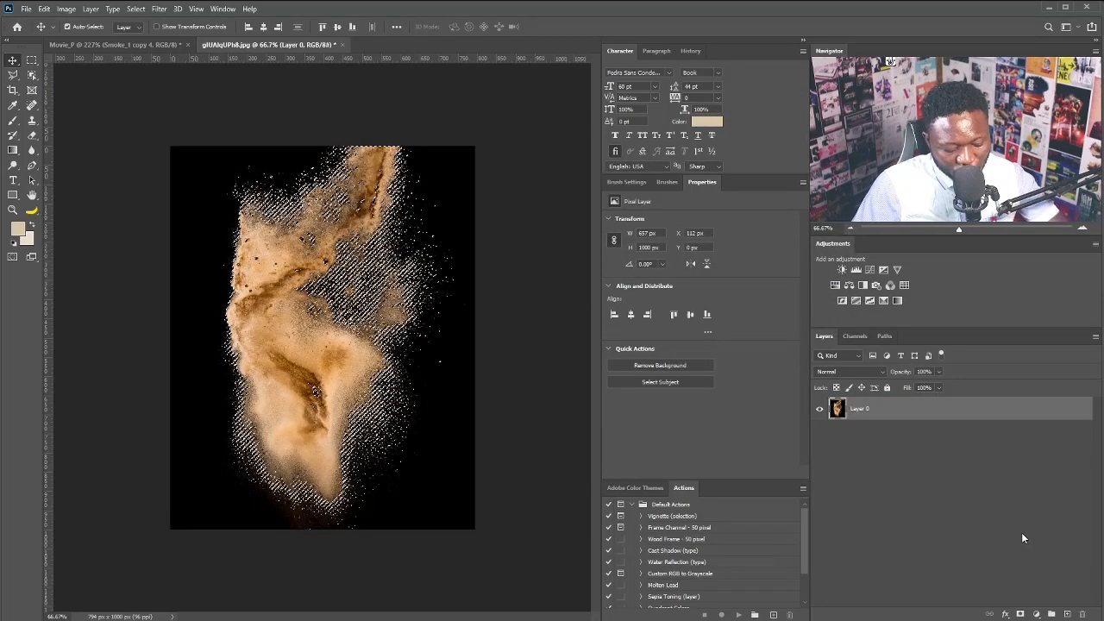
Copy the selected dust onto a new layer and hide the original Layer 0
key(ctrl+j)
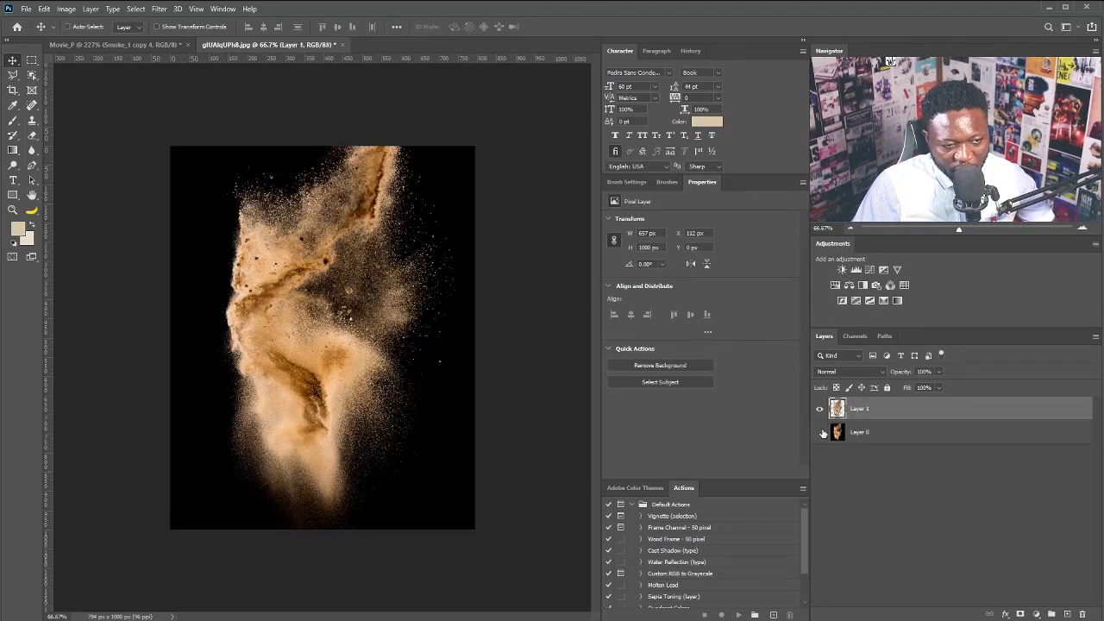
click(821, 432)
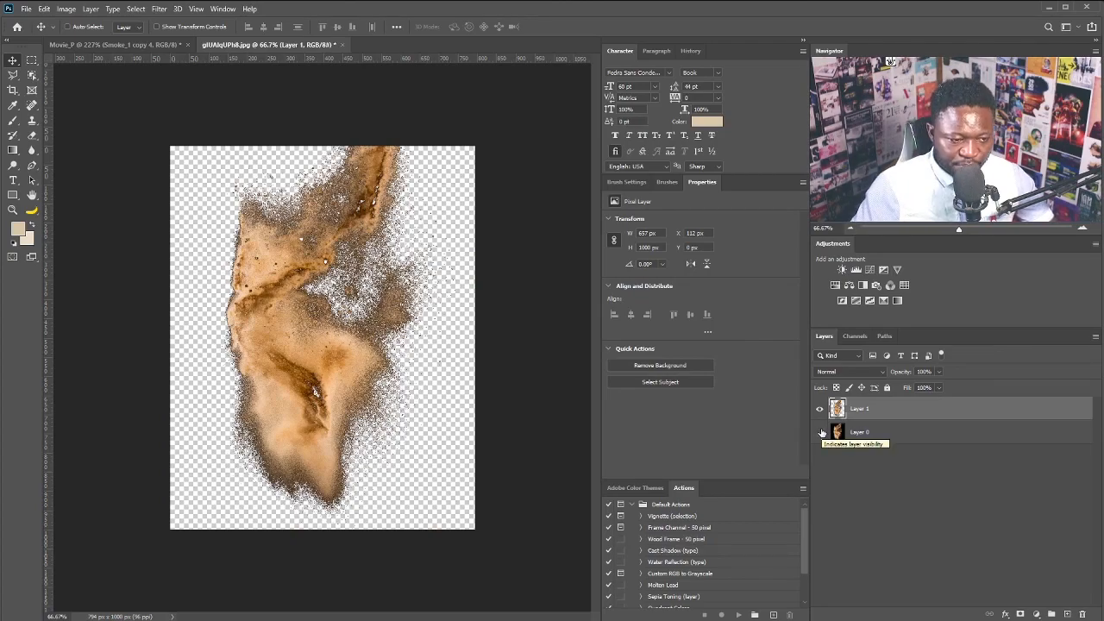
key(ctrl+0)
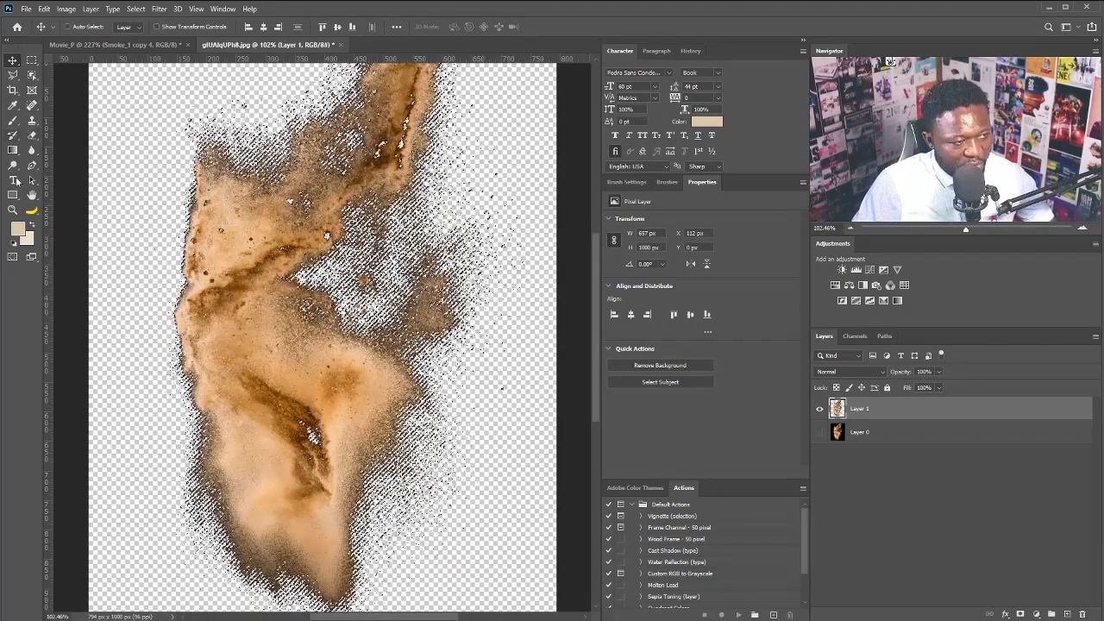
Sample a light orange-brown from the dust and fill the dust-shaped selection with it on a new layer above Layer 1
click(13, 106)
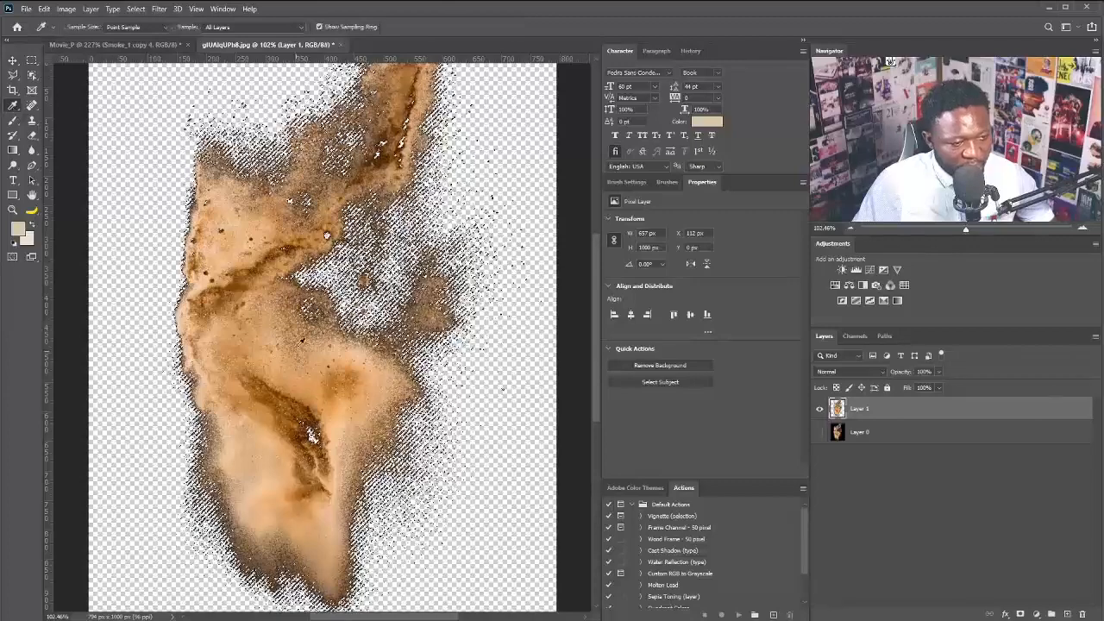
click(295, 321)
drag(304, 318, 274, 316)
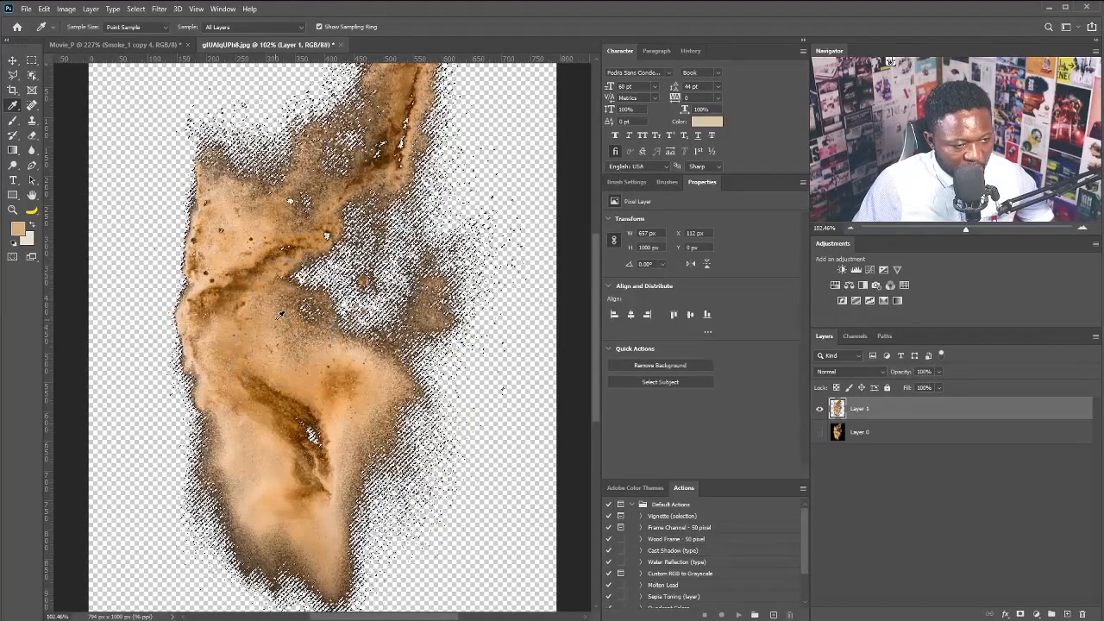
key(ctrl+shift+n)
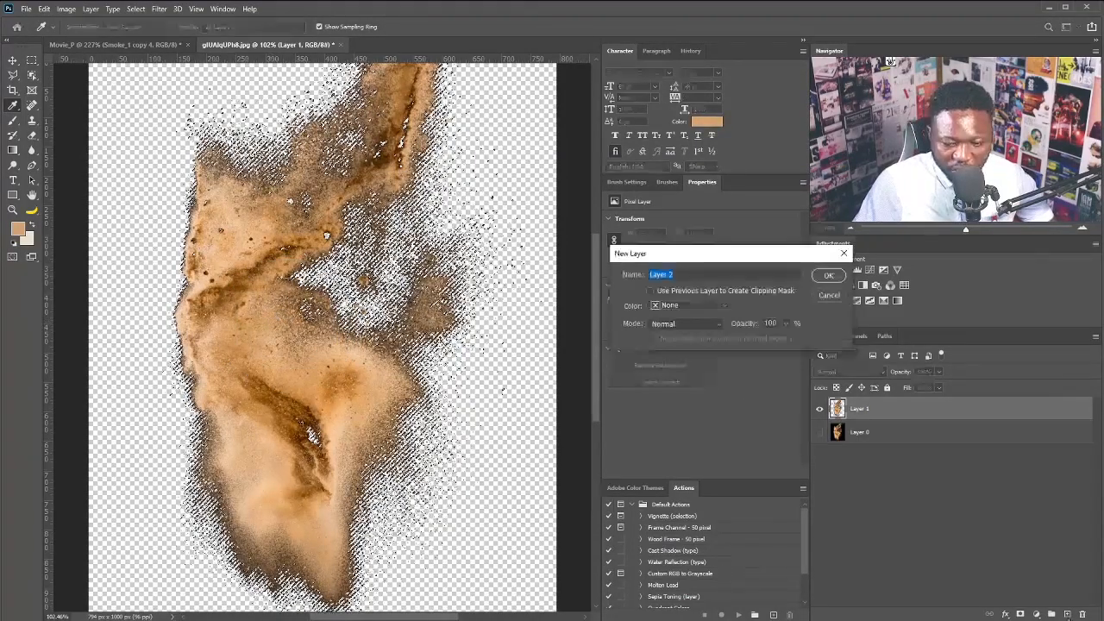
click(828, 275)
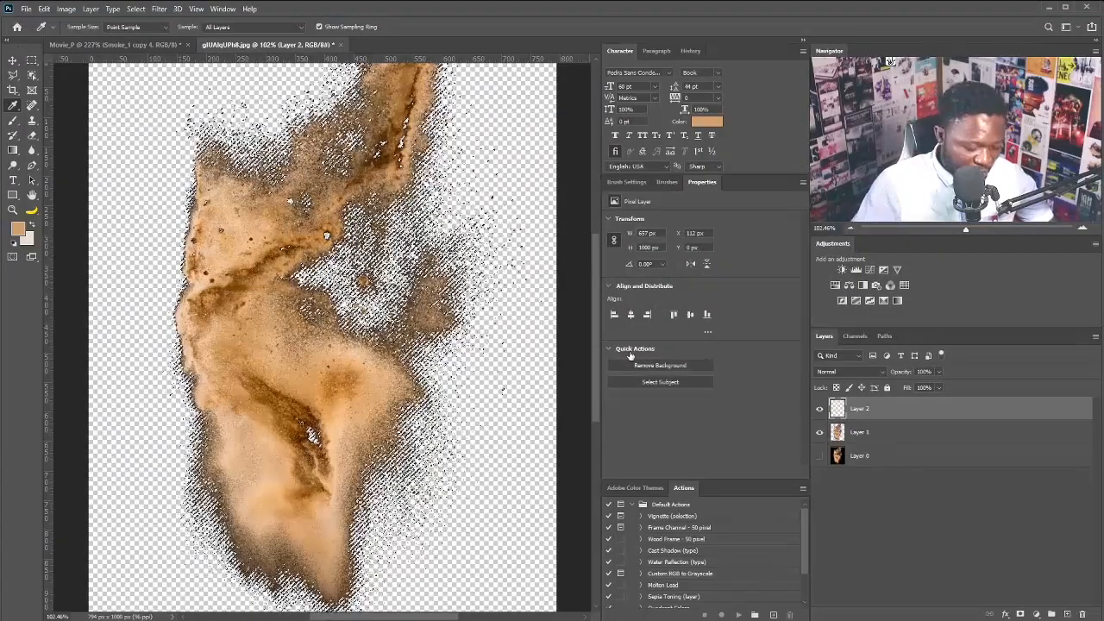
key(alt+BackSpace)
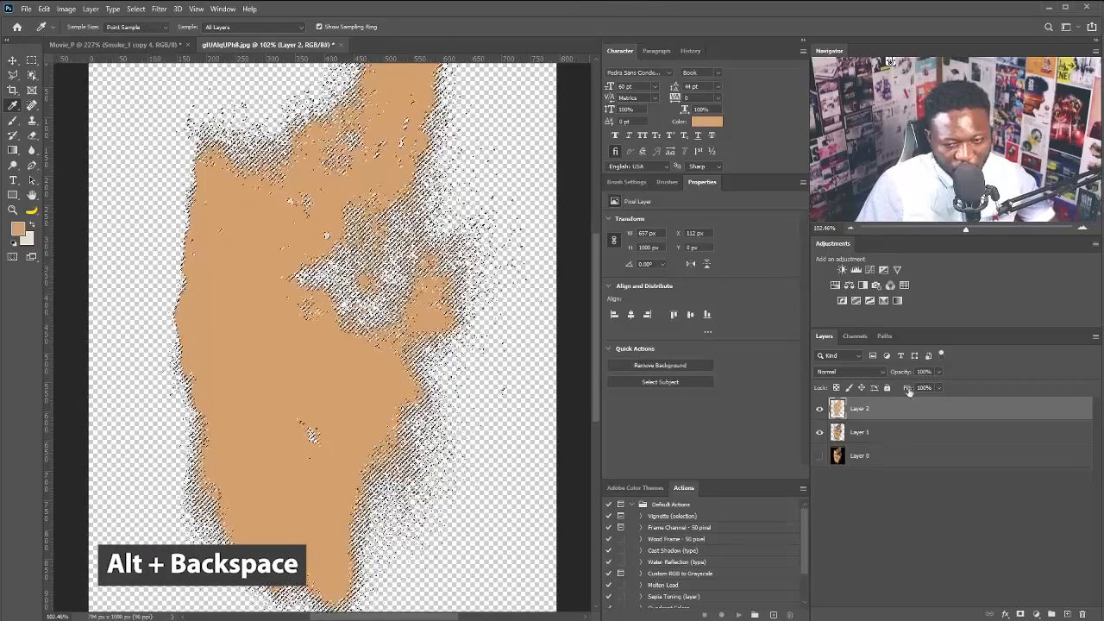
In Layer 2's Blend If settings, split the Underlying Layer highlight slider to about 45 / 171 so the dust detail shows through
double_click(1078, 415)
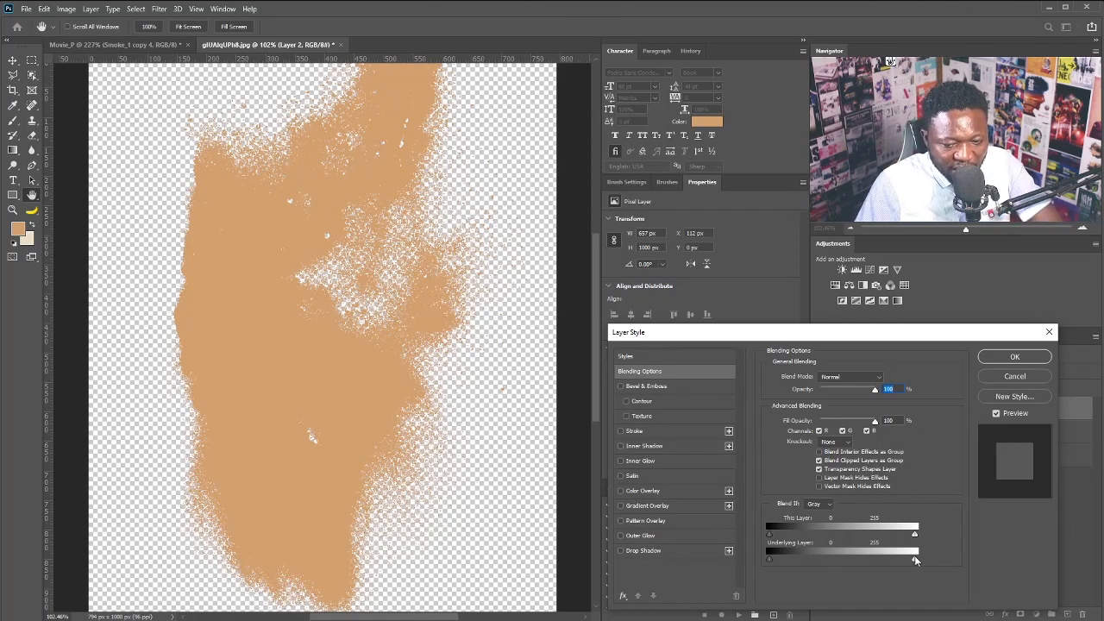
drag(915, 560, 806, 566)
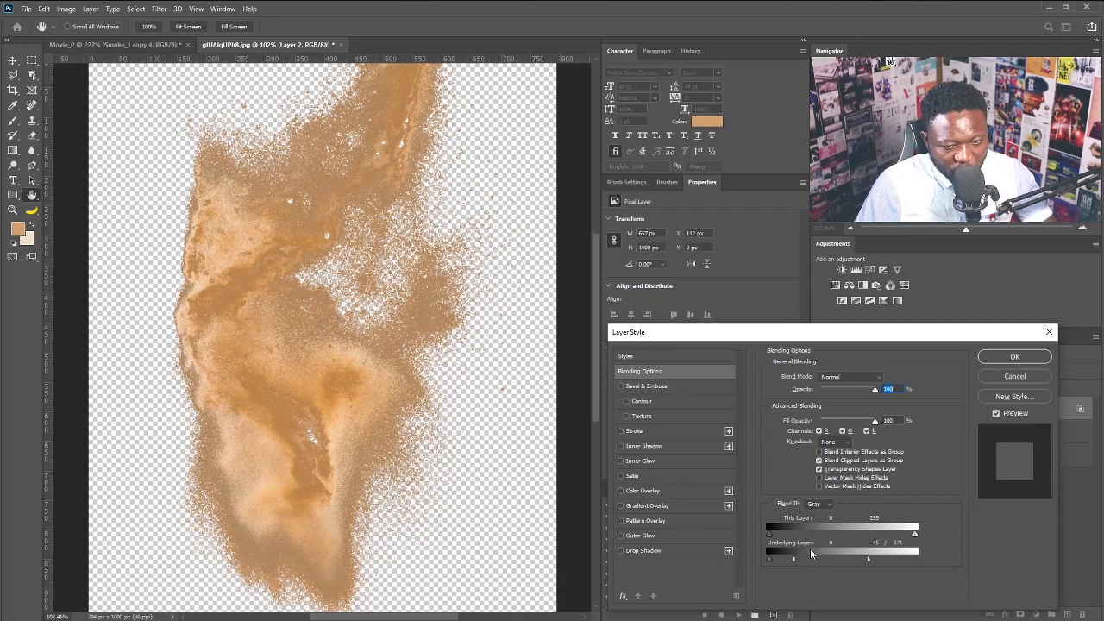
click(1022, 359)
Merge Layer 2 with Layer 1 and move the merged dust into the Movie_P document
shift+click(891, 436)
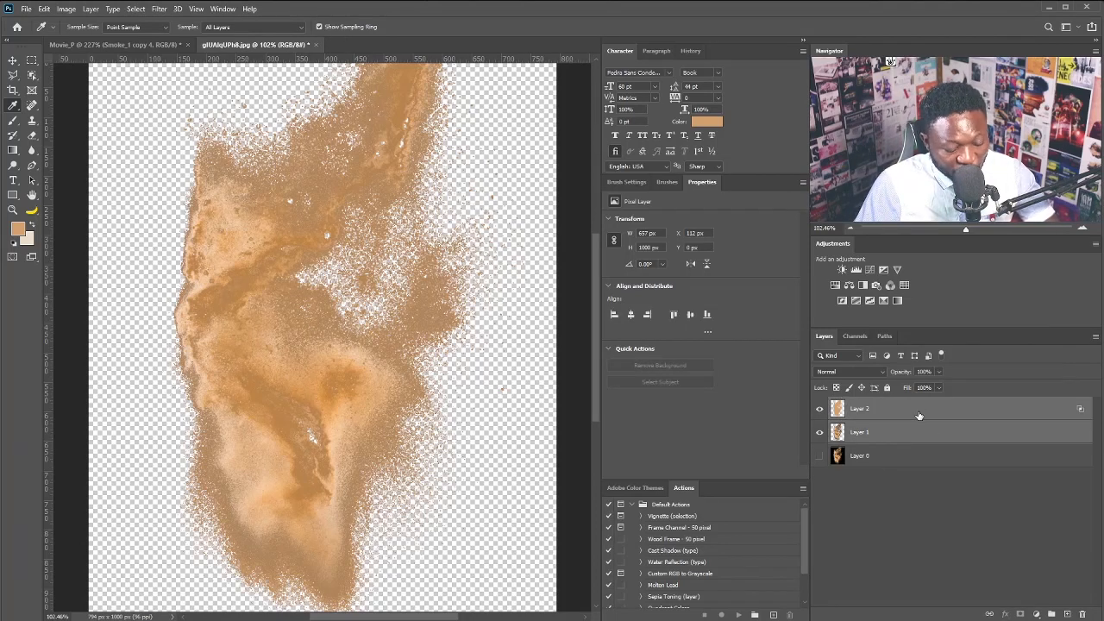
key(ctrl+e)
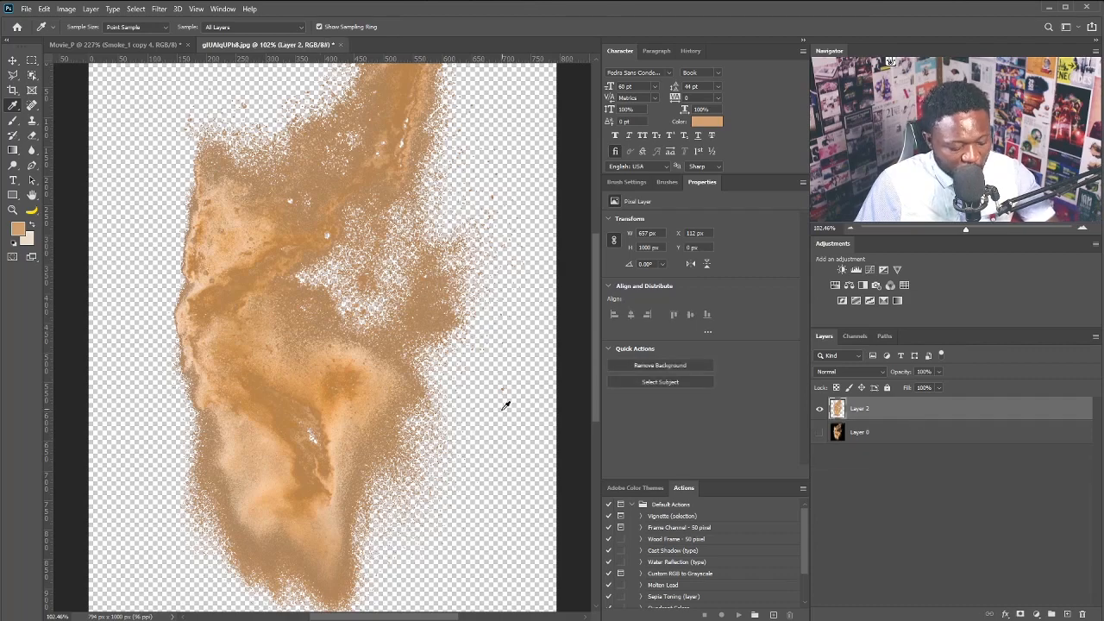
key(v)
drag(281, 331, 342, 354)
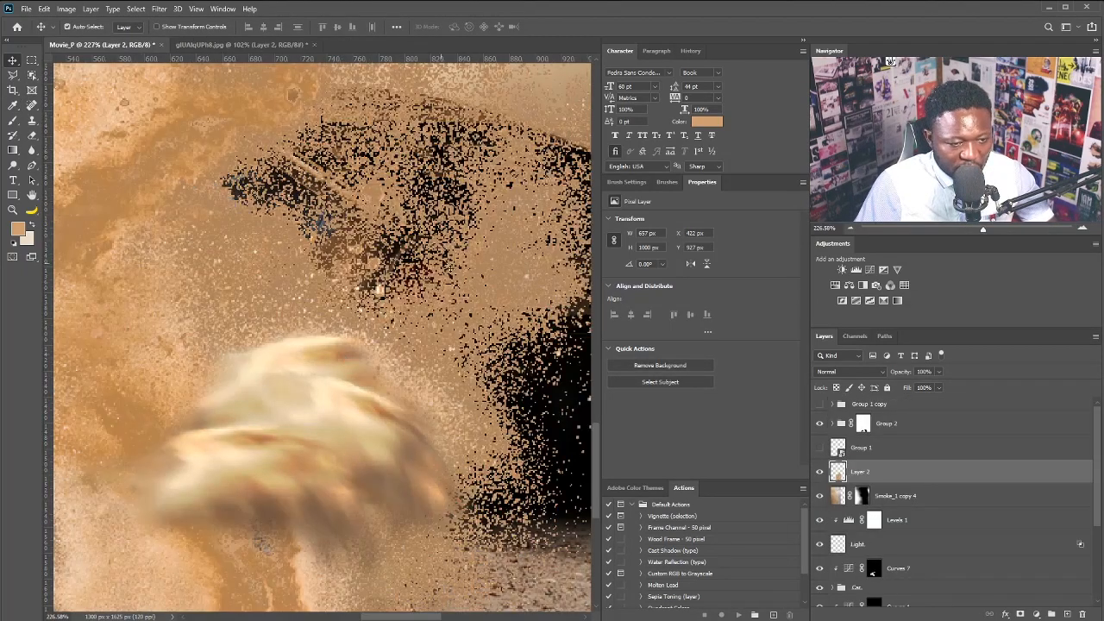
Convert the imported dust Layer 2 to a smart object
scroll(481, 178, down, 8)
right_click(898, 474)
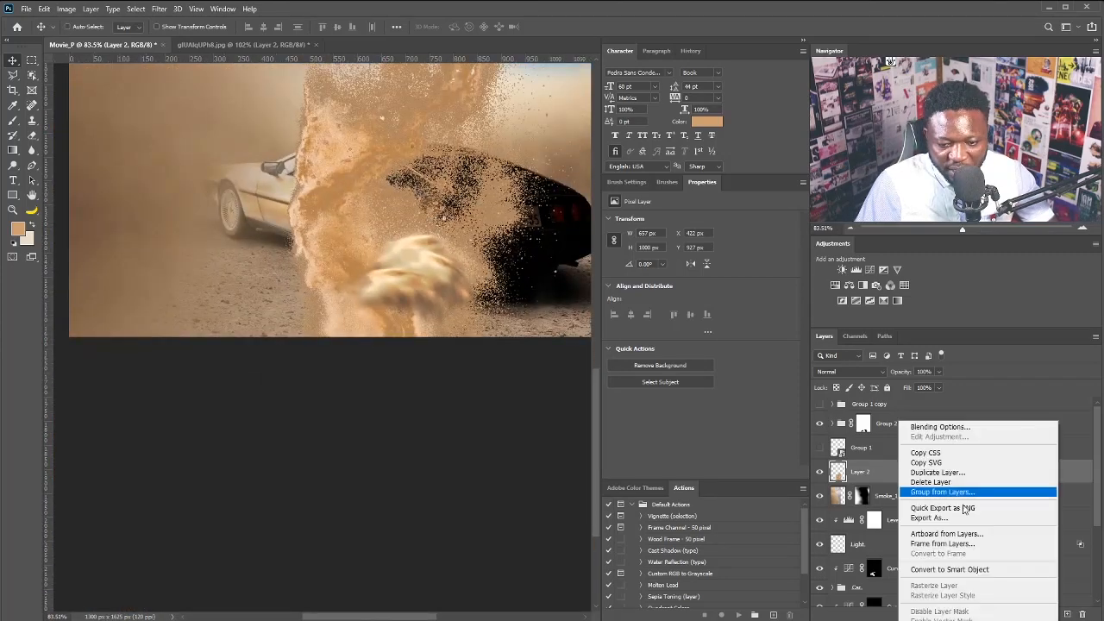
click(965, 571)
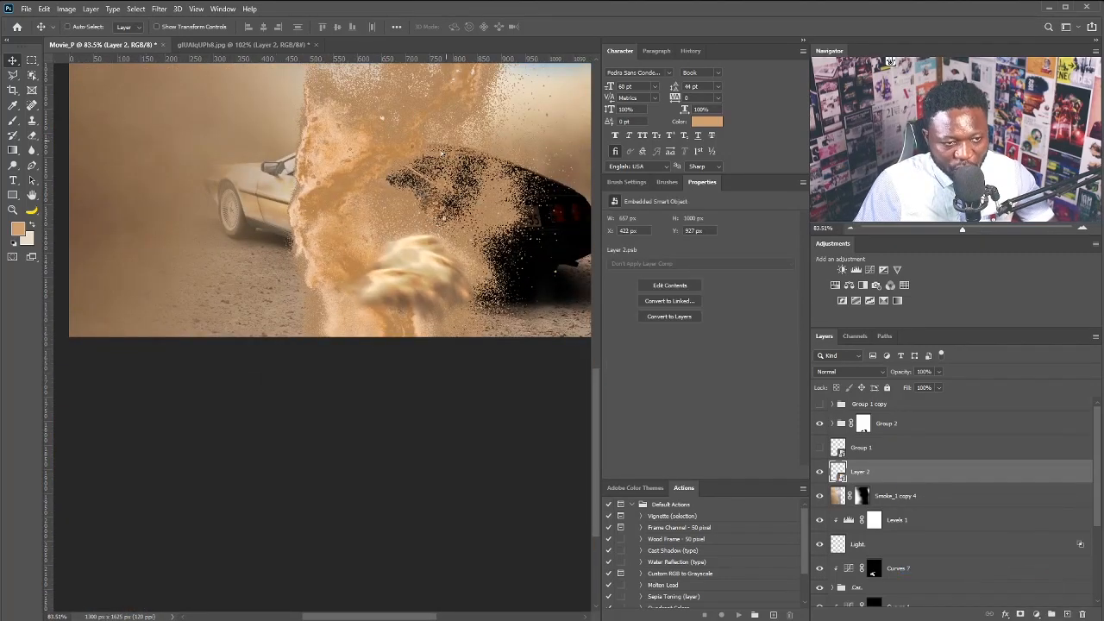
Shrink, rotate and position the dust smart object so it trails from the smoke plume behind the car's rear wheel
drag(465, 89, 424, 251)
key(ctrl+t)
drag(560, 110, 478, 234)
drag(397, 279, 425, 233)
scroll(426, 234, up, 4)
drag(564, 155, 518, 229)
drag(534, 216, 391, 192)
key(Return)
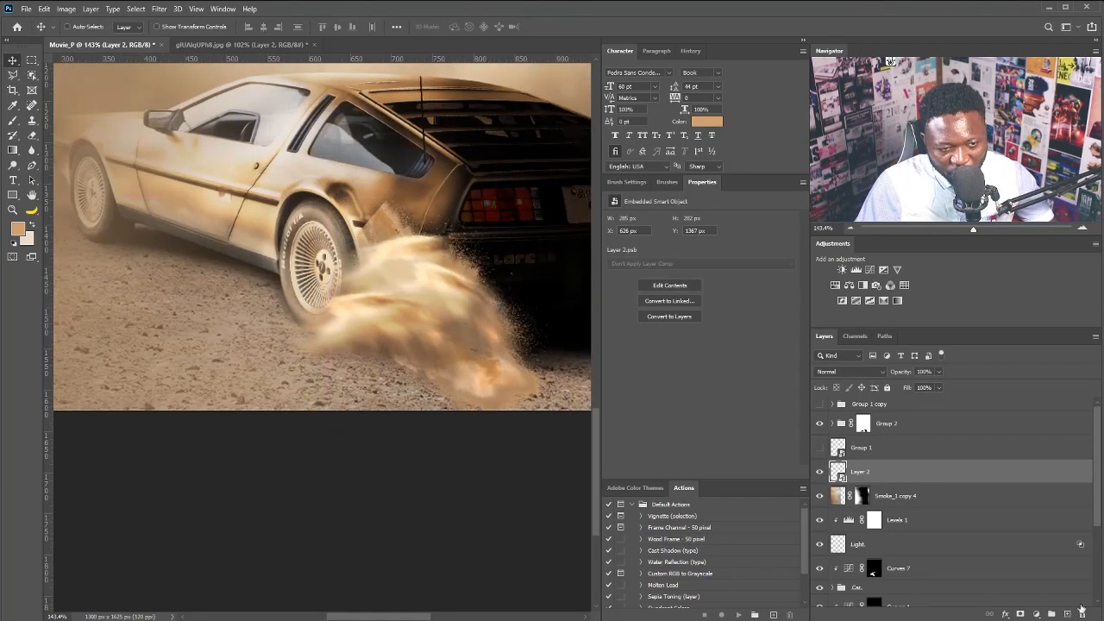
Add a layer mask to Layer 2 and paint out the dust overlapping the car body above the rear wheel plume
click(1036, 614)
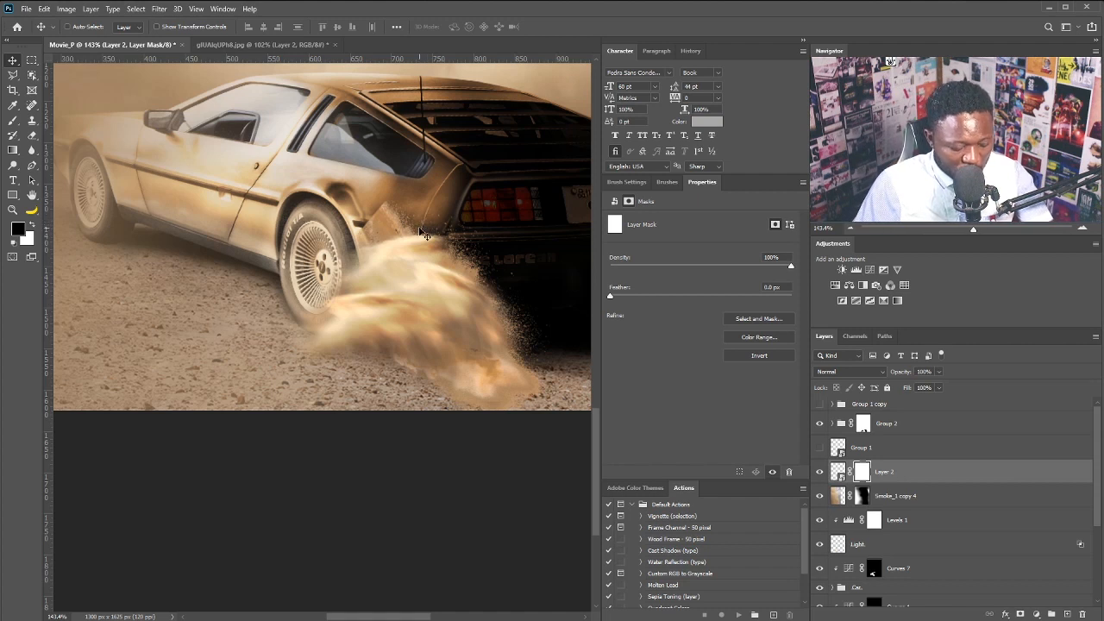
key(b)
mouse_move(421, 226)
mouse_down()
mouse_move(384, 226)
mouse_move(362, 211)
mouse_up()
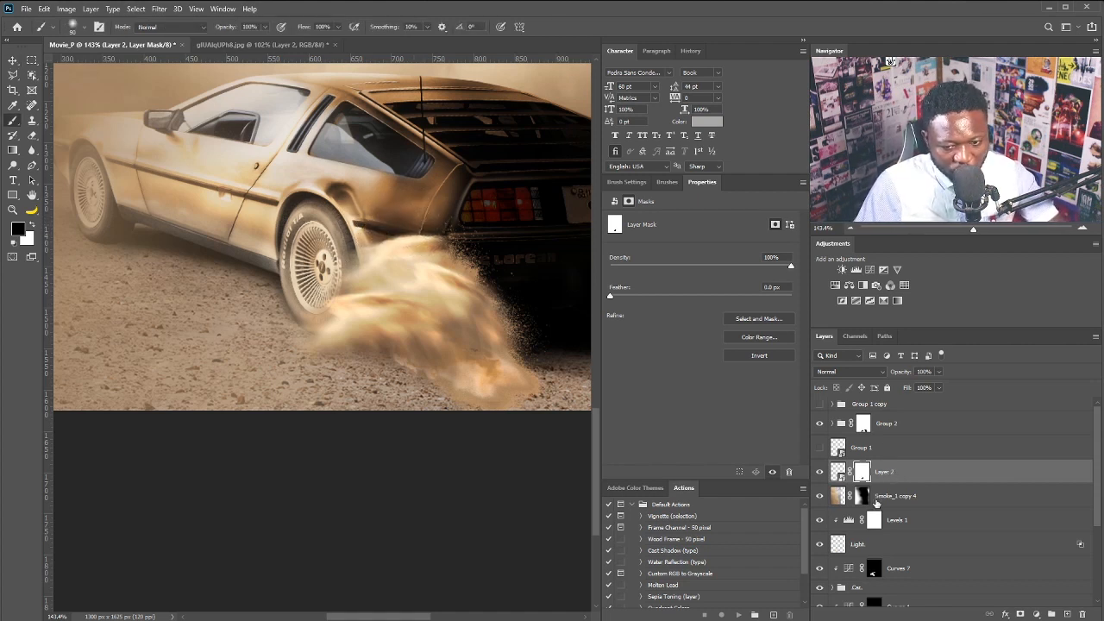
Duplicate the masked dust layer, rotate the copy about 124° and place it over the lower part of the plume
key(ctrl+j)
key(ctrl+t)
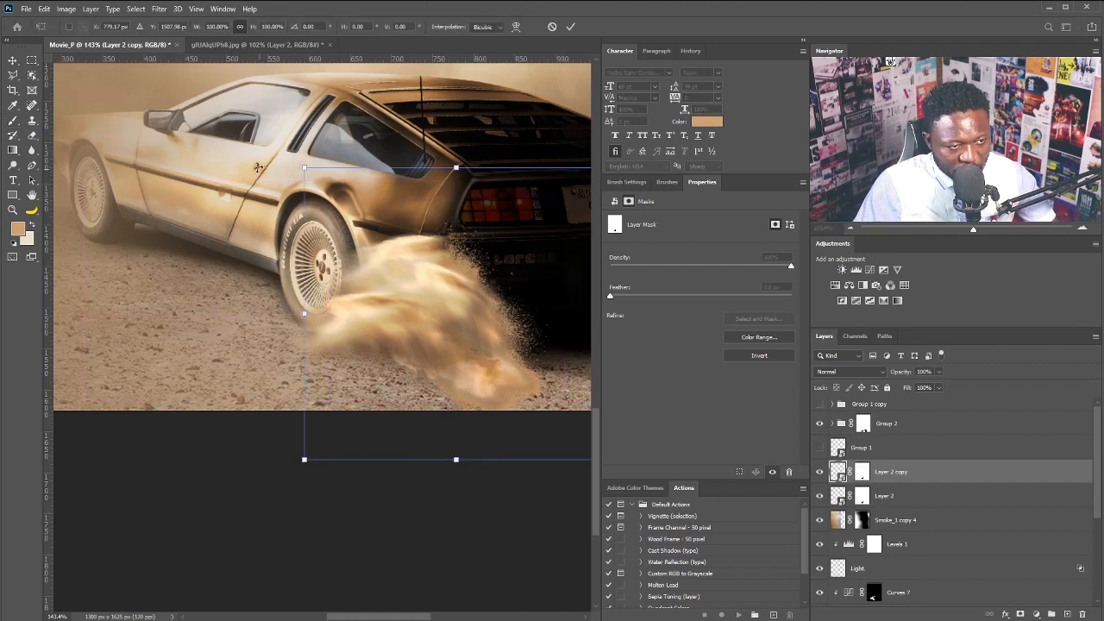
drag(257, 168, 420, 361)
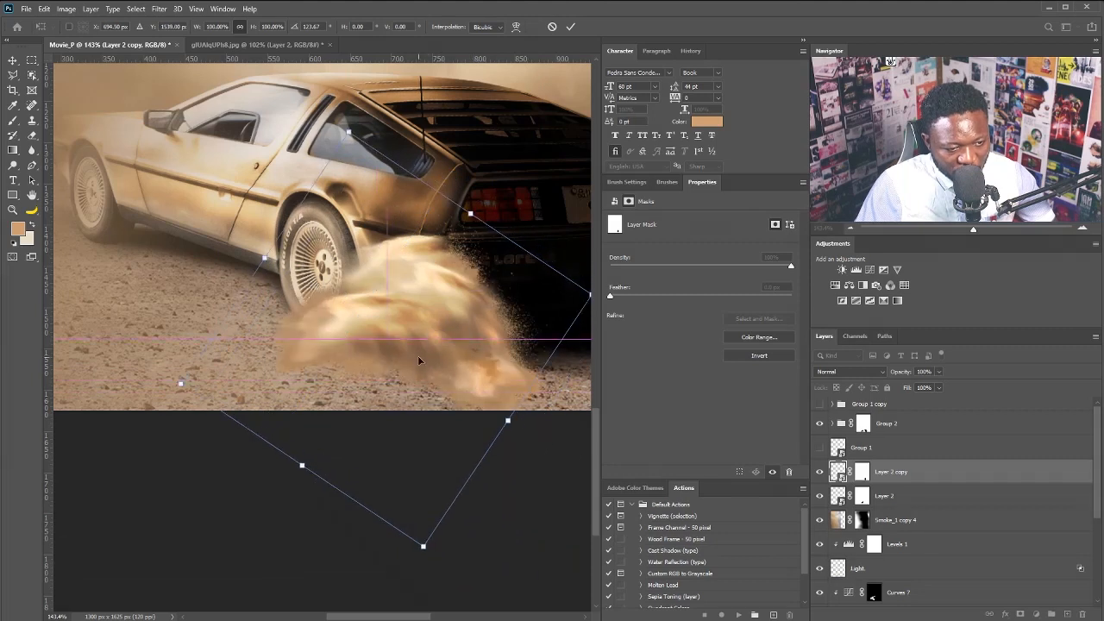
key(Return)
key(b)
Group Layer 2 and Layer 2 copy and name the group Dust
ctrl+click(902, 496)
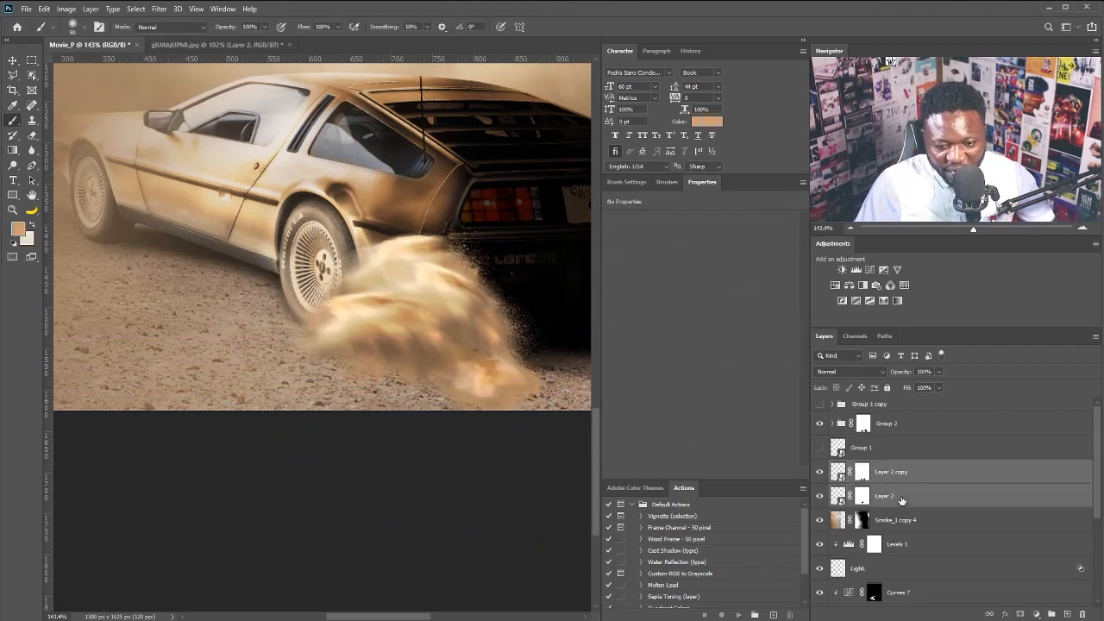
click(1052, 614)
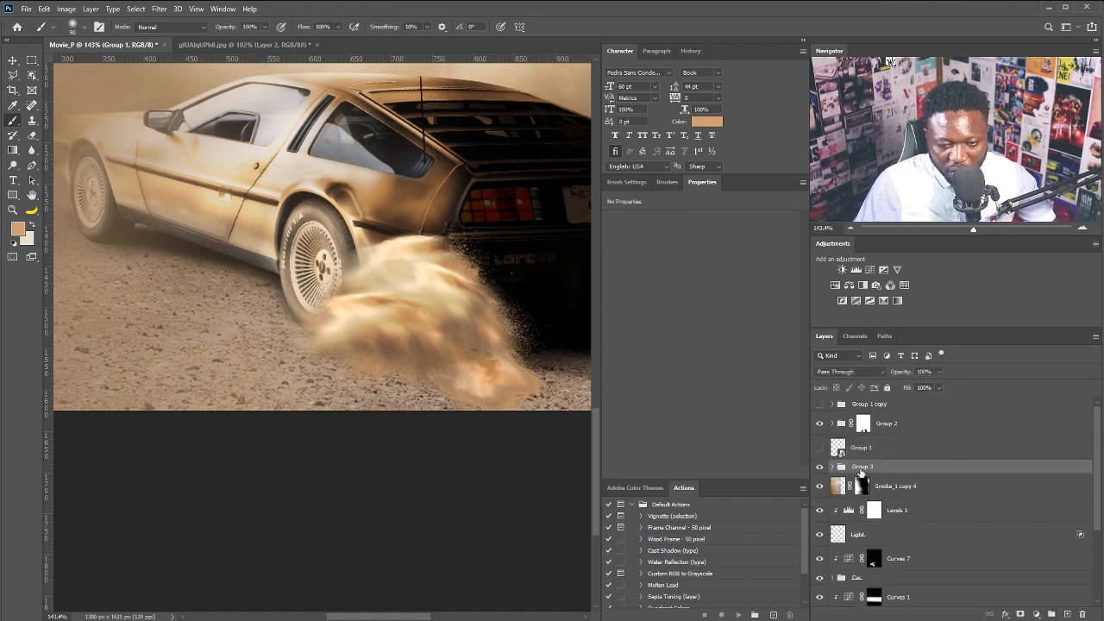
double_click(866, 466)
text(Dust)
key(Return)
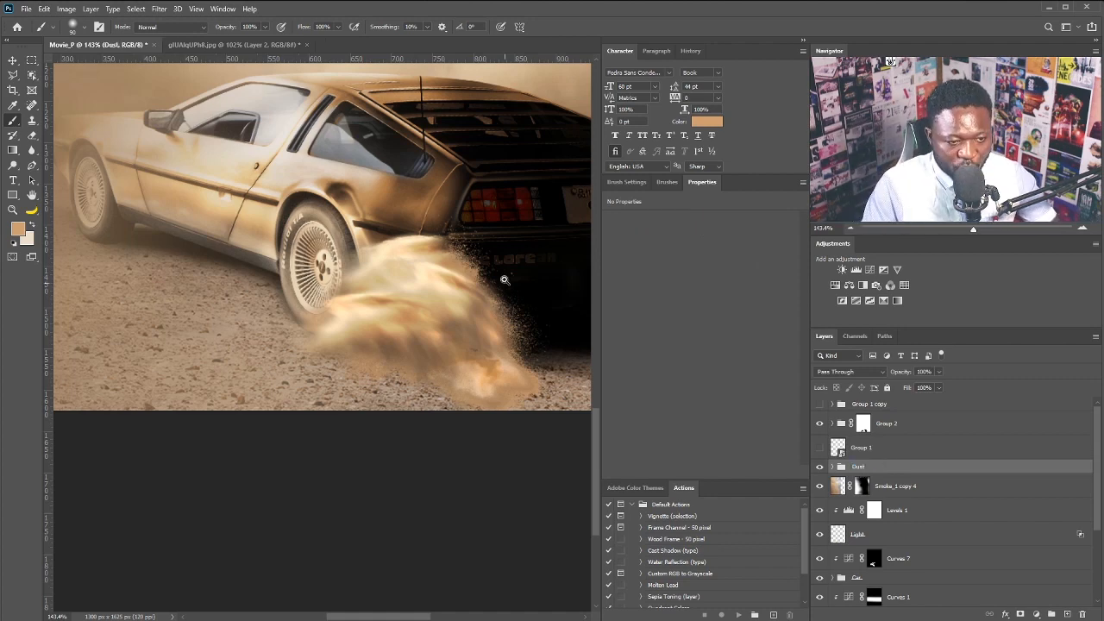
Add a Curves adjustment clipped to the Dust group and slightly darken its midtones with input 119, output 113
scroll(323, 259, up, 2)
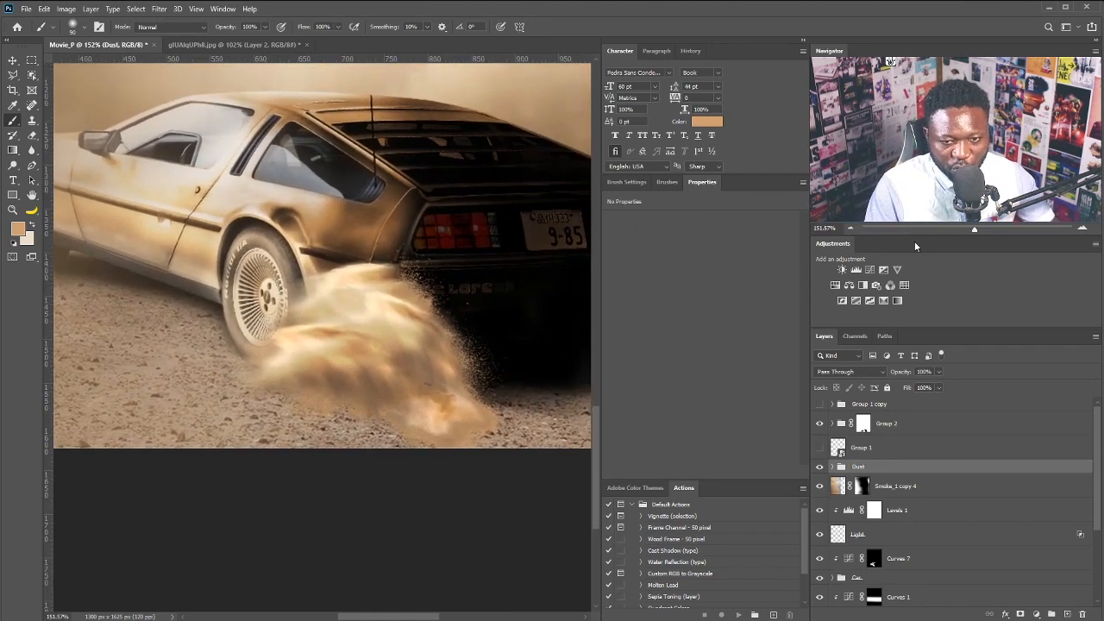
click(871, 271)
click(723, 472)
drag(706, 328, 707, 330)
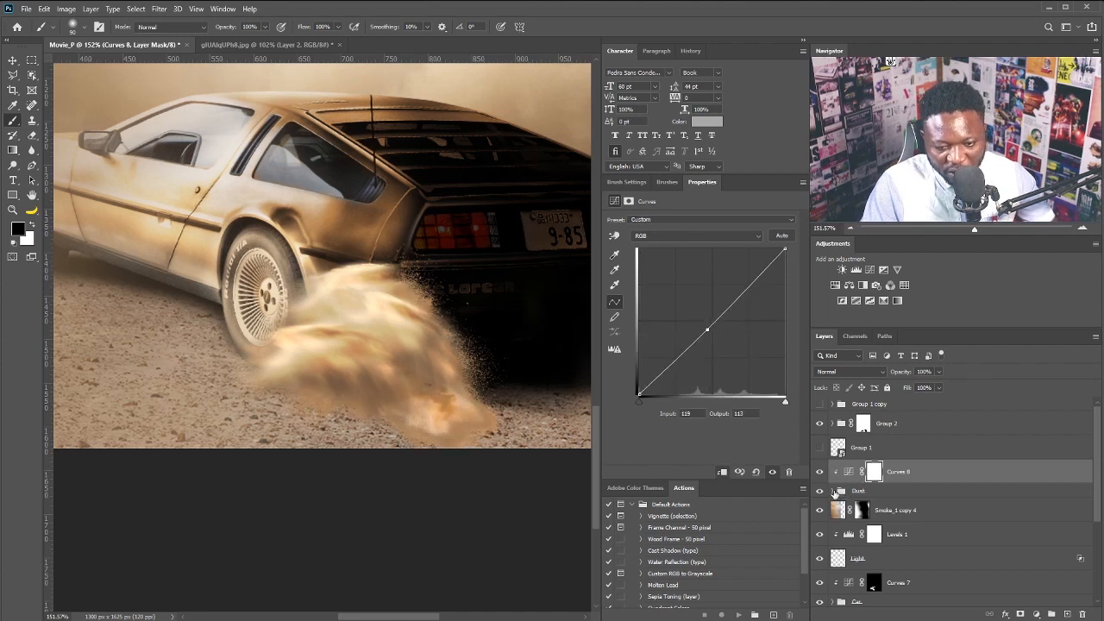
Expand the Dust group and move Layer 2 inward so its dust tucks behind the plume
click(833, 491)
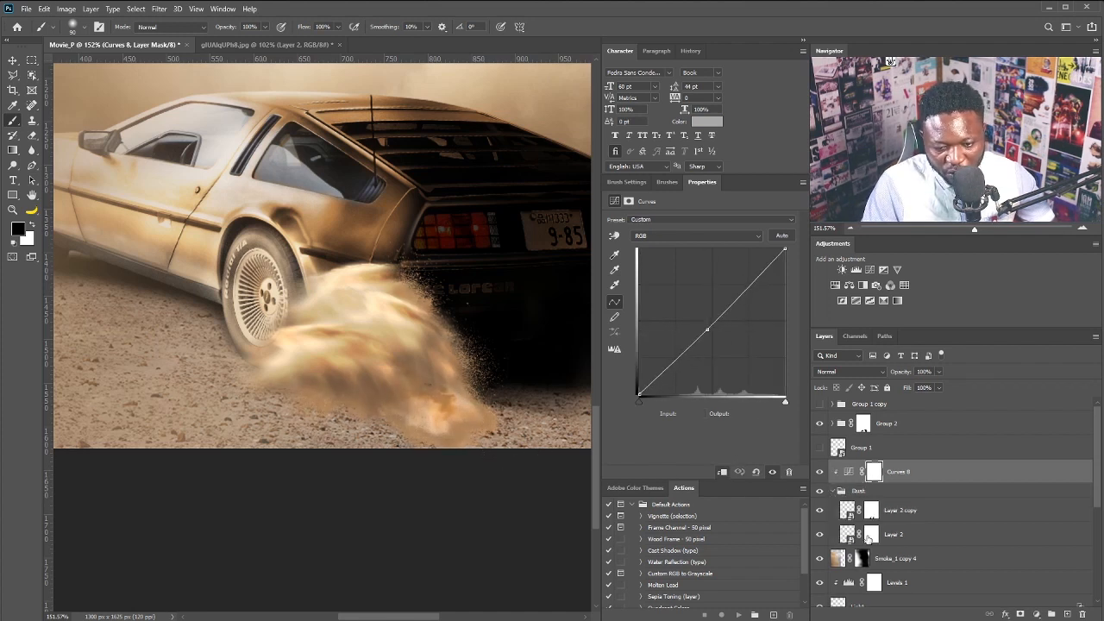
click(892, 535)
key(v)
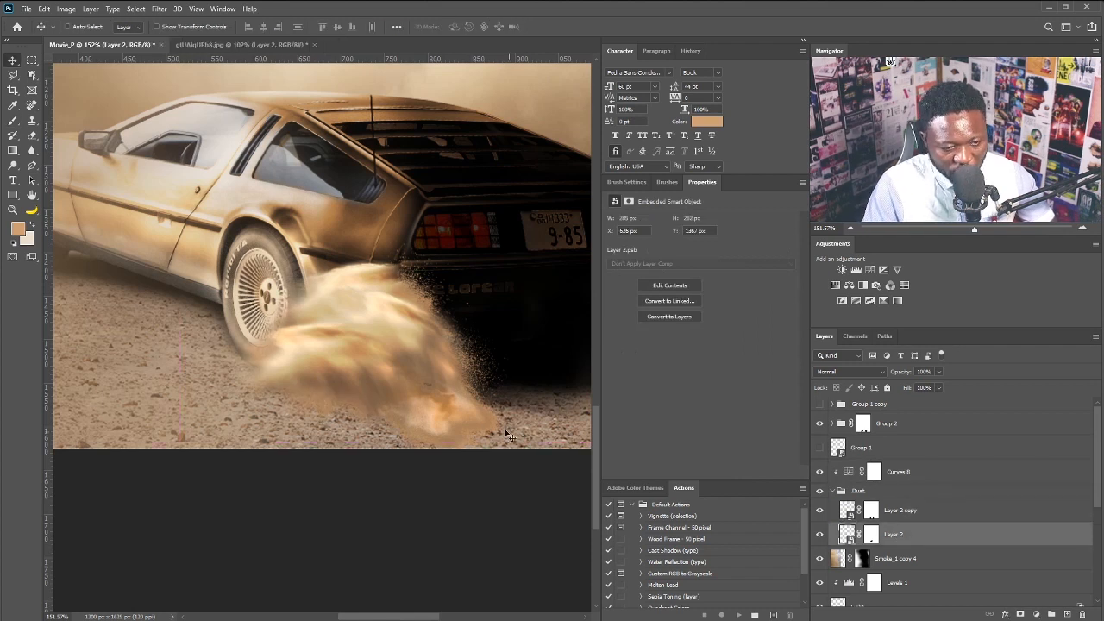
mouse_move(509, 436)
mouse_down()
mouse_move(475, 402)
mouse_move(468, 414)
mouse_move(499, 418)
mouse_move(469, 413)
mouse_move(456, 432)
mouse_move(417, 434)
mouse_move(409, 409)
mouse_up()
click(872, 535)
key(b)
Shift the Layer 2 copy dust toward the car's rear bumper so its particles show beyond the plume's edge
click(849, 511)
click(416, 364)
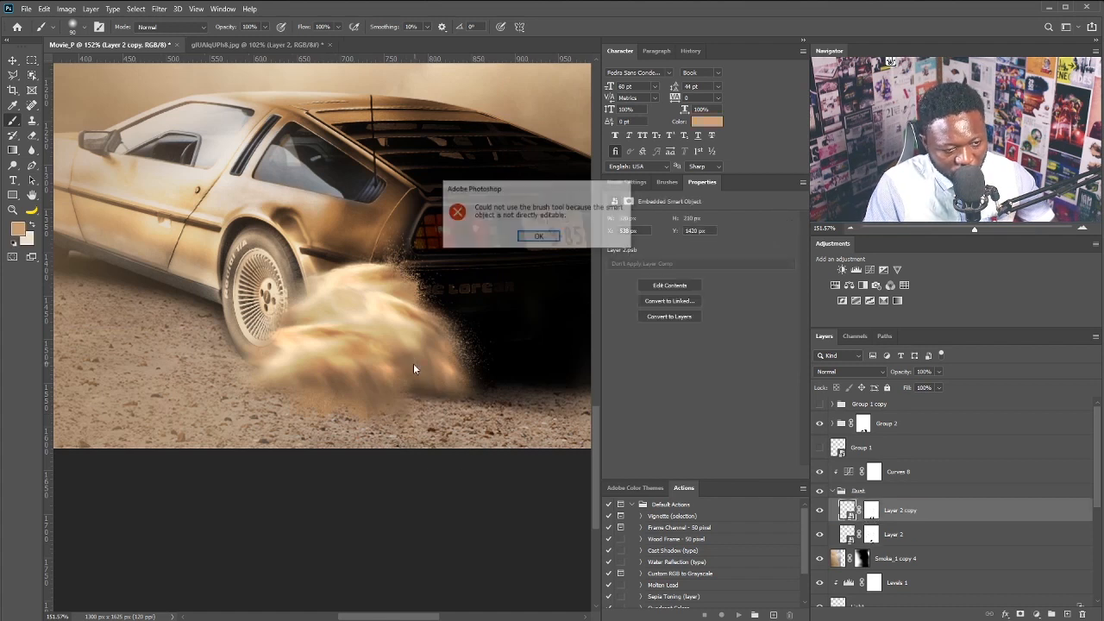
click(530, 237)
key(v)
mouse_move(396, 345)
mouse_down()
mouse_move(412, 370)
mouse_move(439, 355)
mouse_move(445, 367)
mouse_move(453, 349)
mouse_up()
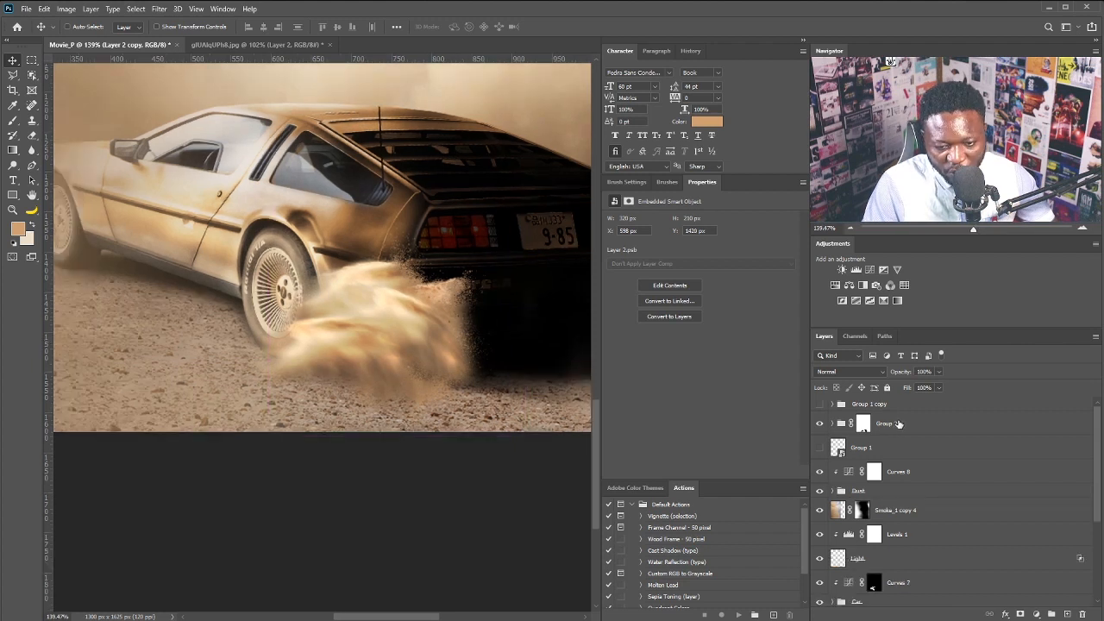
Add a Curves adjustment clipped to Group 2 and darken it with input 157, output 91
click(863, 424)
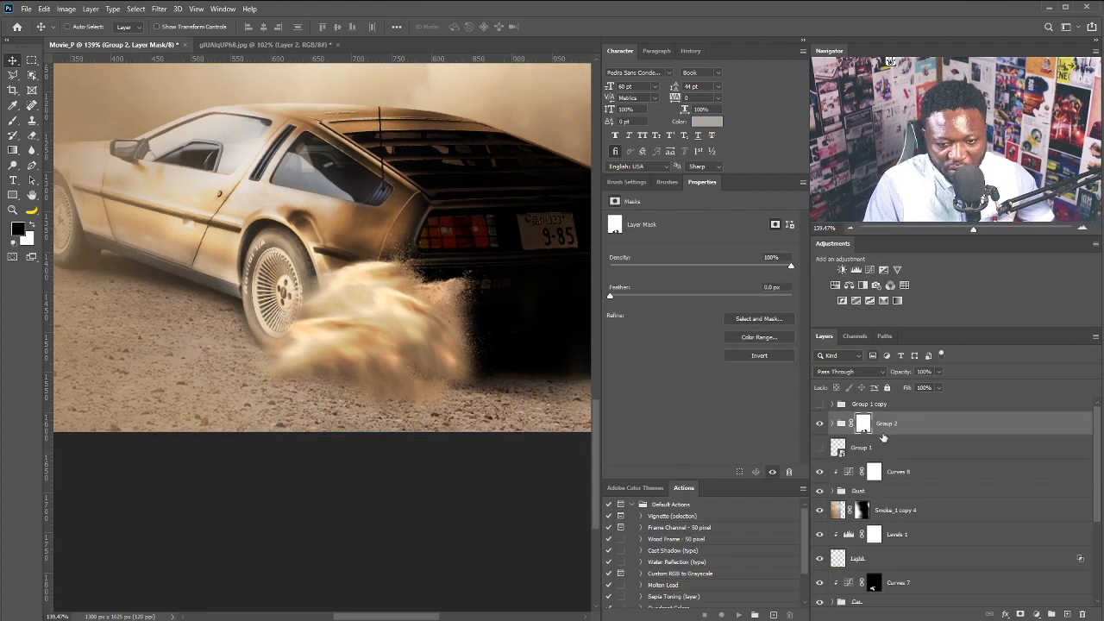
click(869, 269)
click(723, 472)
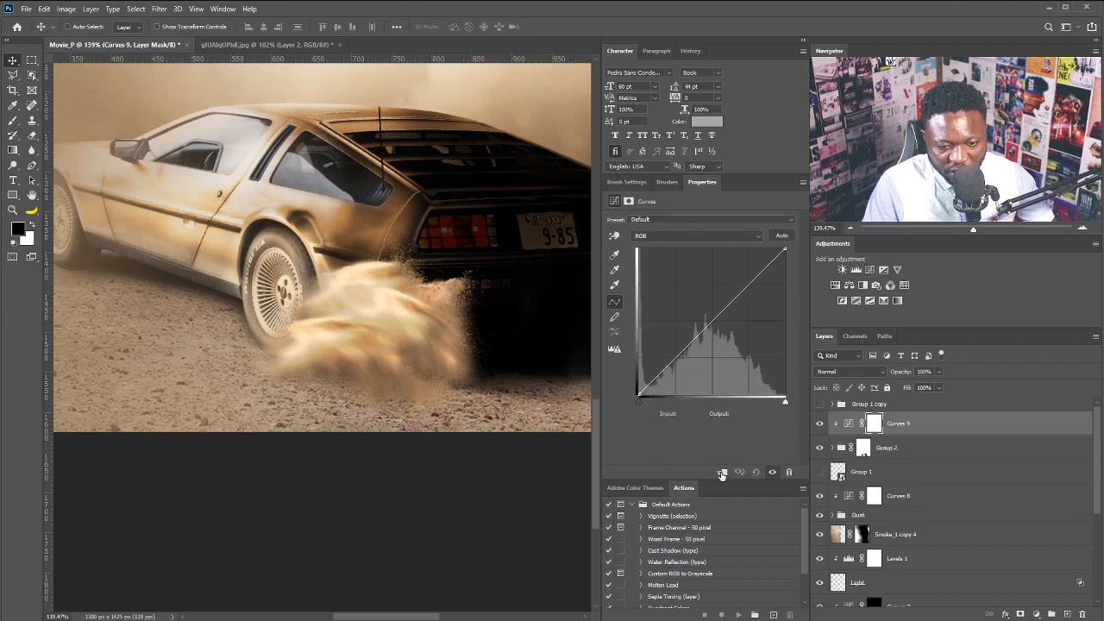
drag(719, 317, 730, 345)
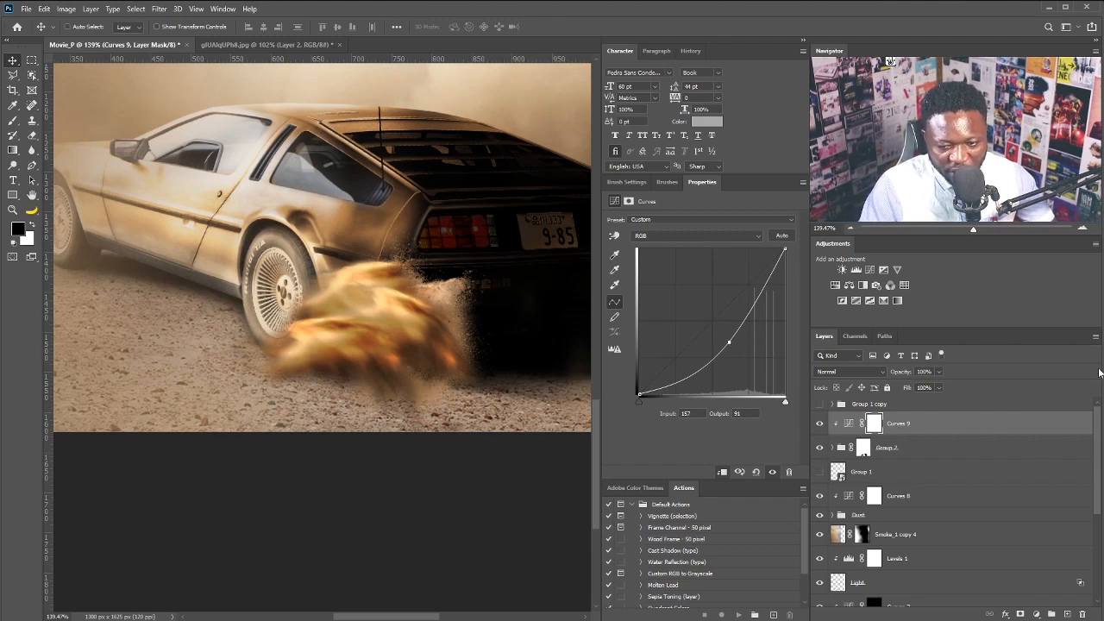
Split the Underlying Layer highlight slider in Curves 9's Blend If settings to about 78 / 161, limiting the darkening to shadows
double_click(1082, 428)
drag(915, 559, 862, 561)
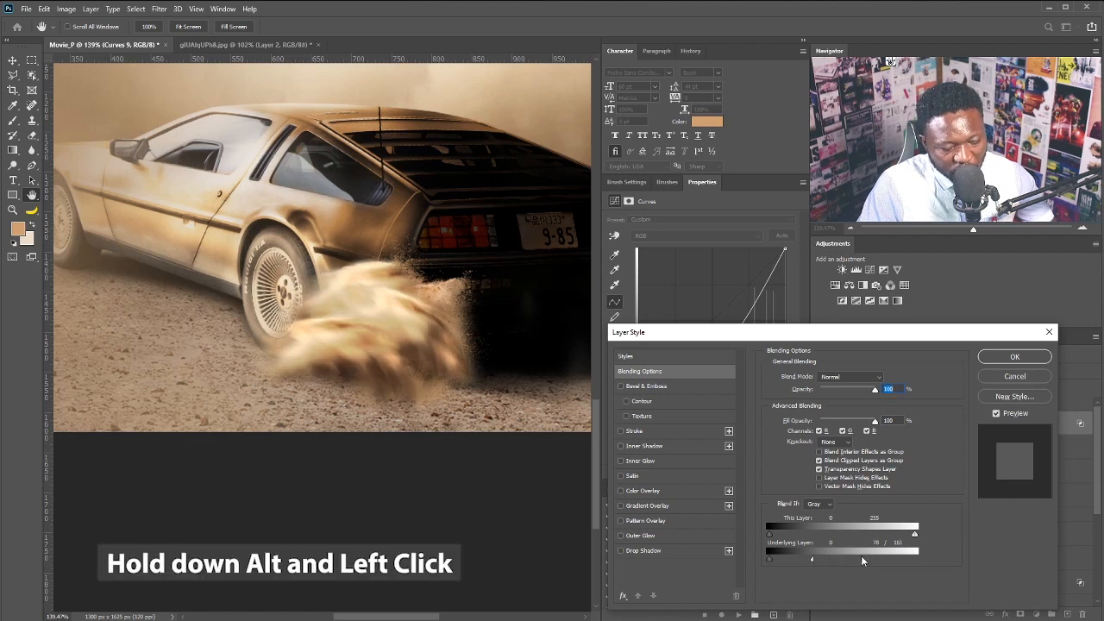
click(1016, 357)
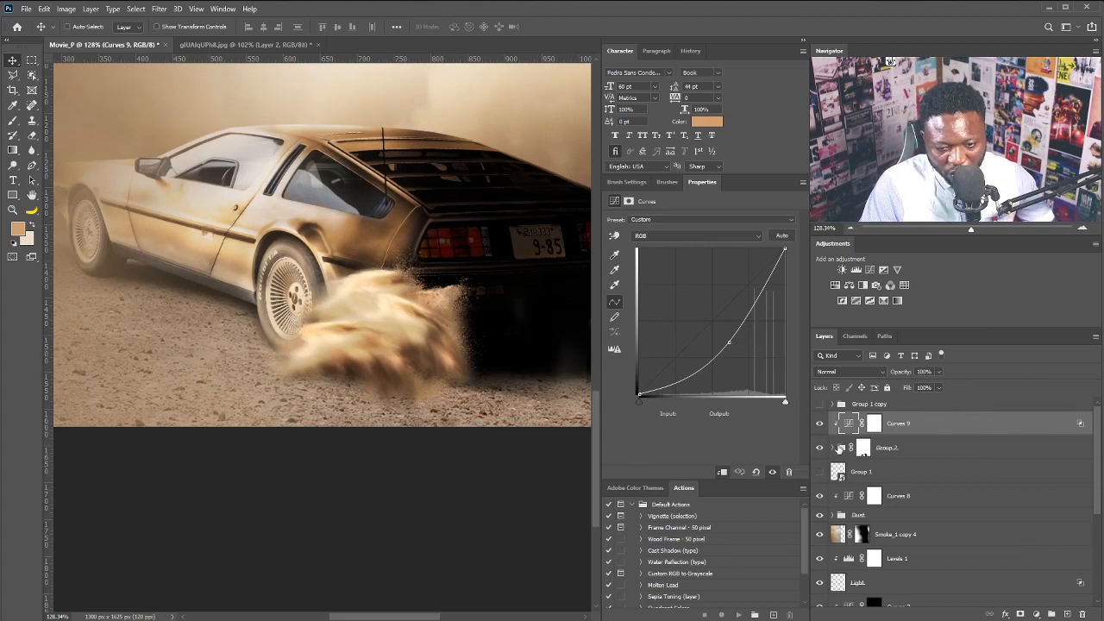
Expand Group 2 and load the combined pixels of its Layer 1 and Light layers as a selection
click(837, 449)
click(836, 448)
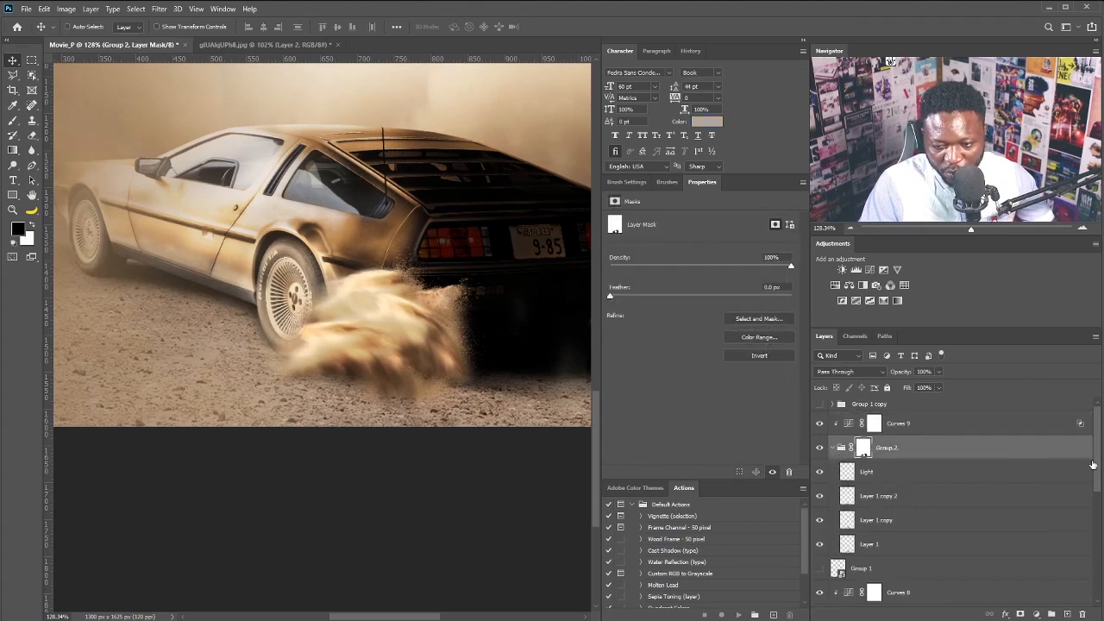
scroll(950, 507, down, 2)
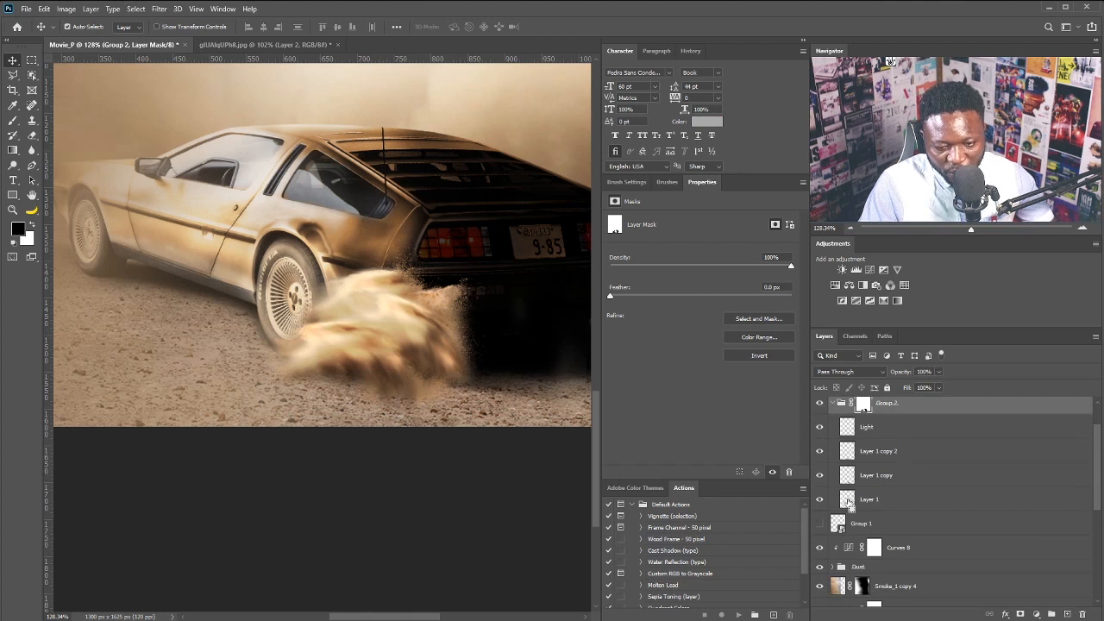
ctrl+click(848, 501)
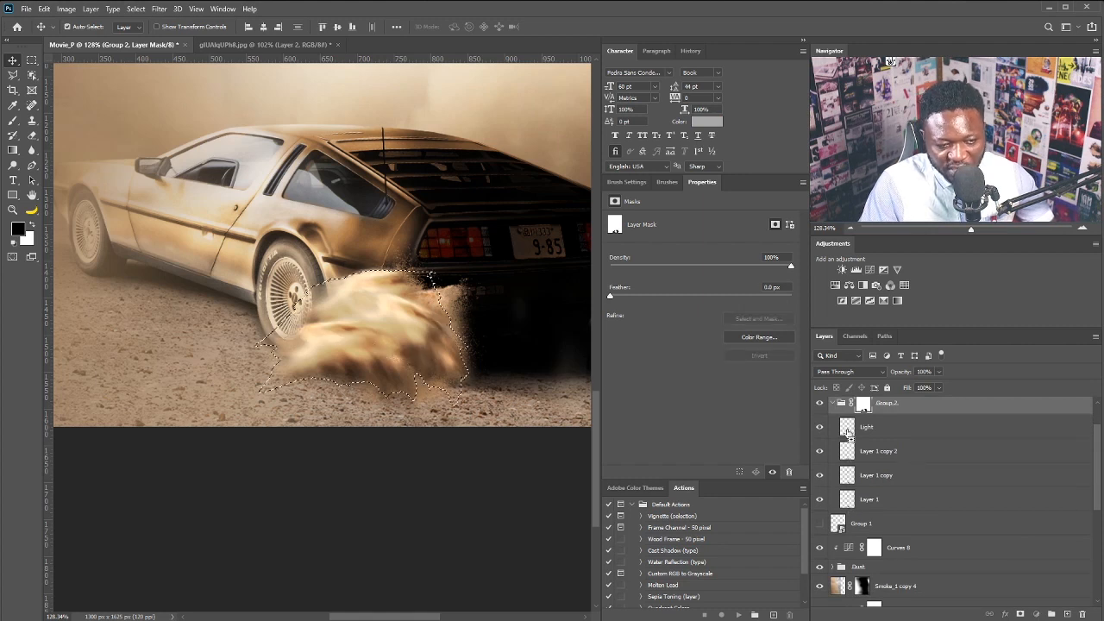
ctrl+shift+click(849, 433)
Collapse Group 2 and group Curves 9, Group 2, Curves 8 and the existing Dust group under the name Dust
click(833, 404)
click(899, 458)
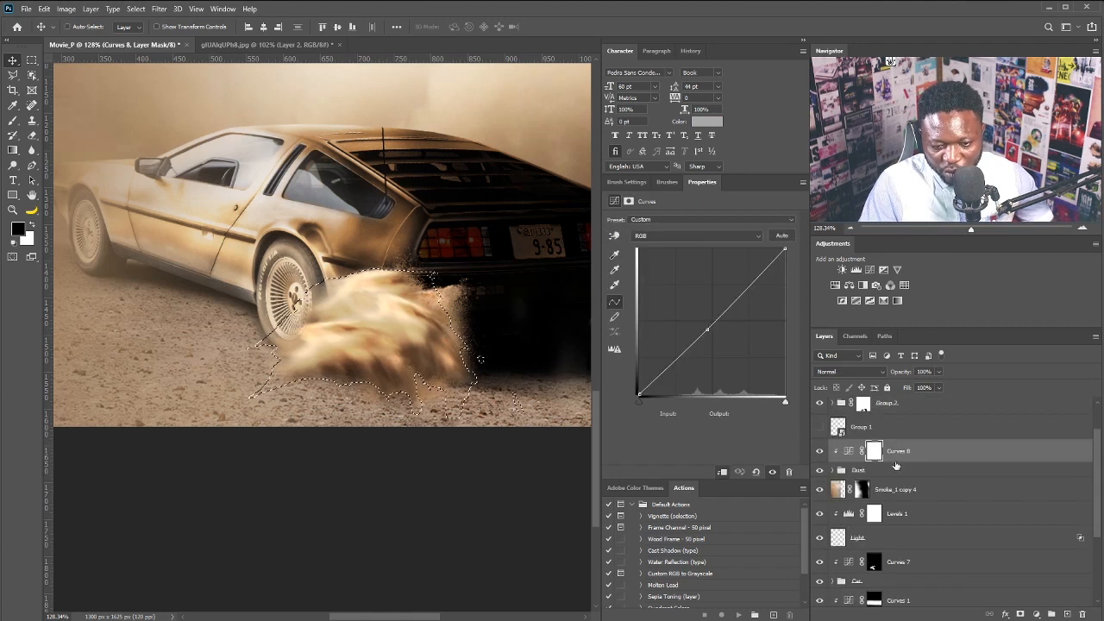
shift+click(896, 409)
key(ctrl+g)
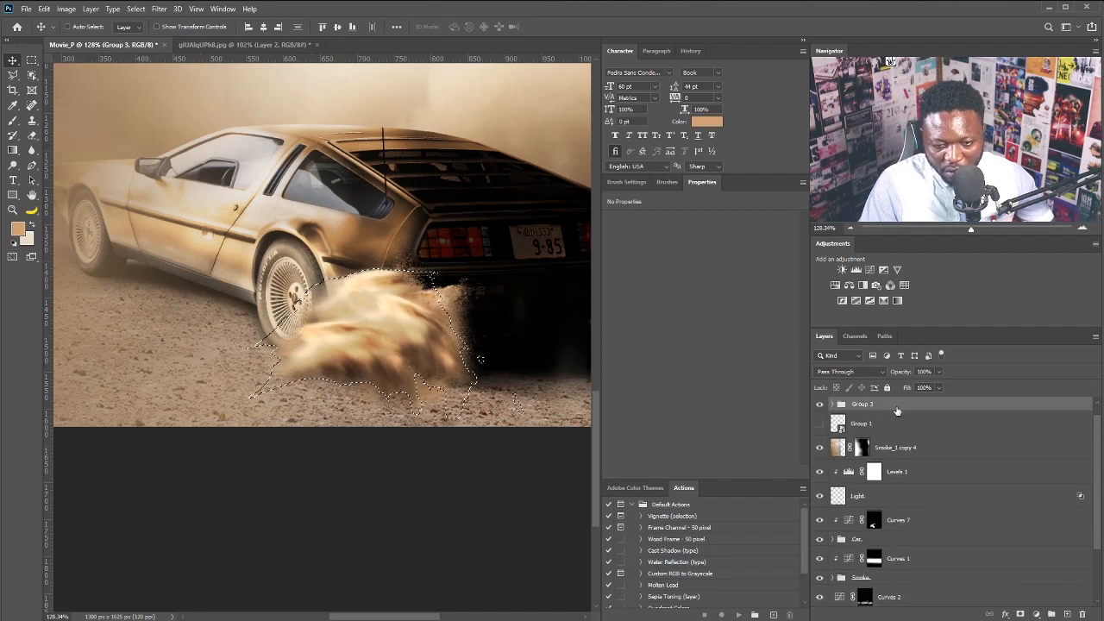
double_click(862, 406)
text(Dust)
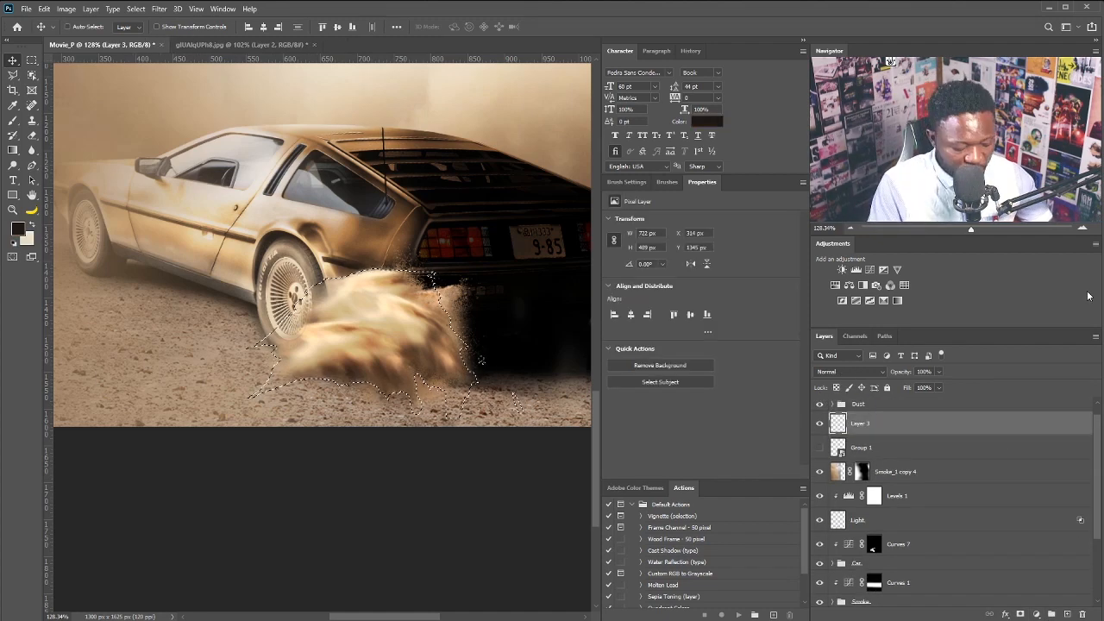
Fill the plume selection with dark brown on a new layer below the Dust group, deselect, and erase the stray ends
key(alt+BackSpace)
key(ctrl+d)
scroll(308, 331, down, 2)
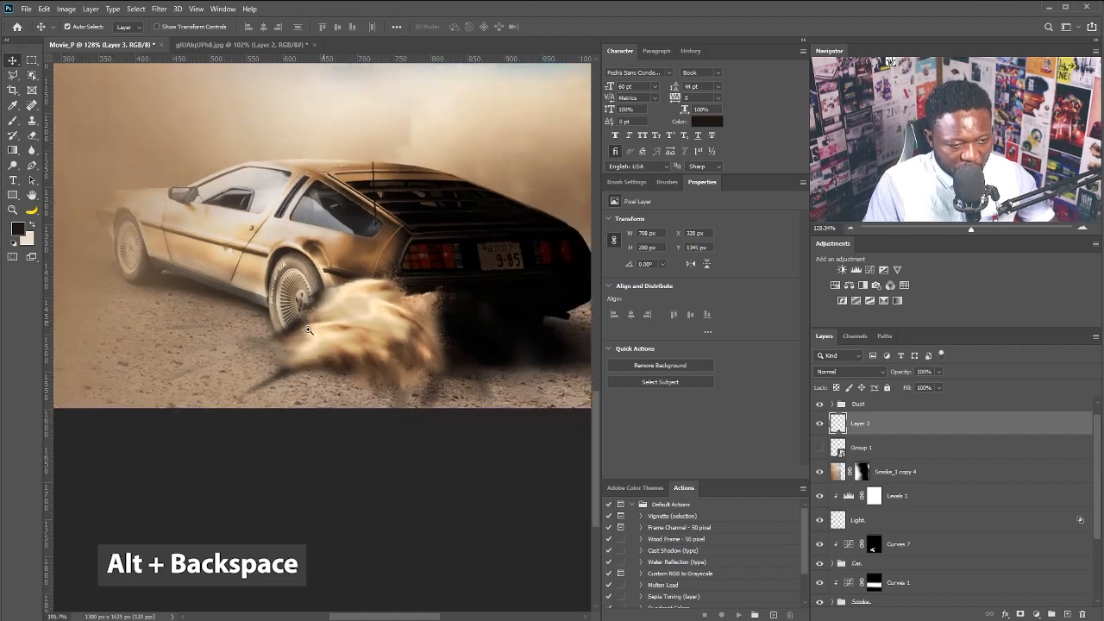
scroll(308, 331, up, 2)
key(e)
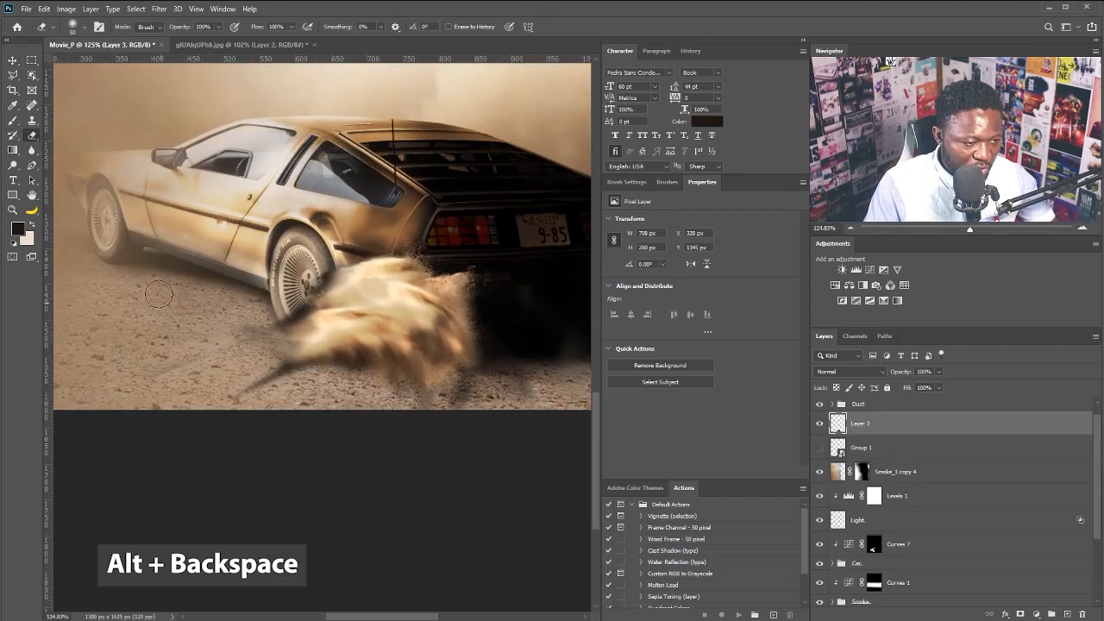
mouse_move(169, 369)
mouse_down()
mouse_move(250, 337)
mouse_move(281, 363)
mouse_up()
drag(435, 393, 528, 391)
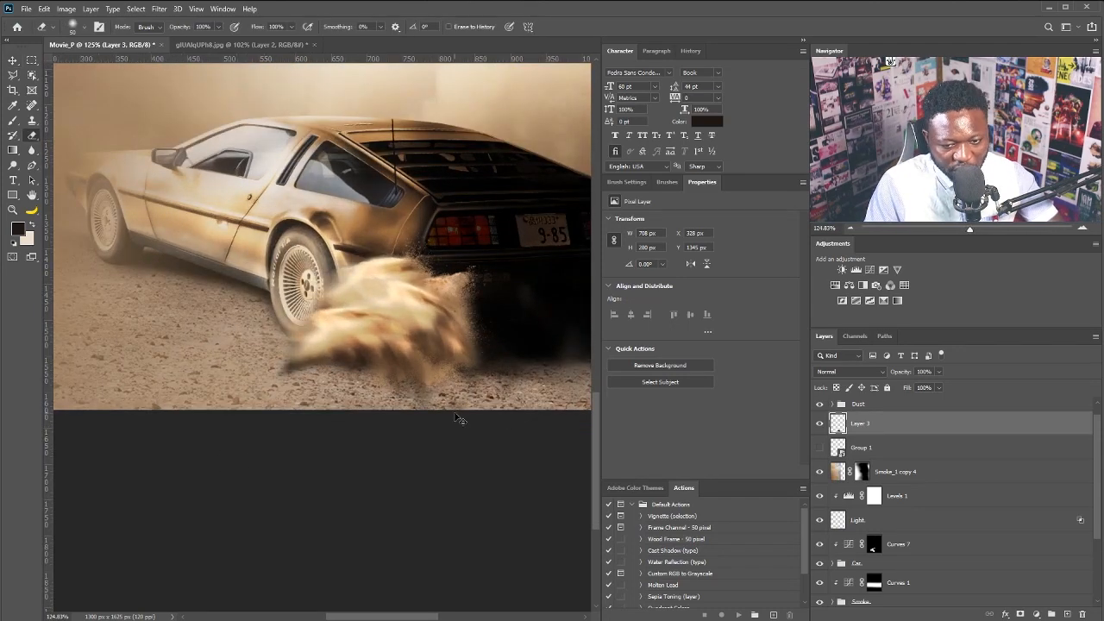
Transform the Layer 3 shadow to about 764 × 166 px so it lies flat on the ground beneath the plume
key(ctrl+t)
drag(354, 210, 524, 324)
right_click(356, 342)
click(404, 386)
drag(589, 369, 558, 397)
scroll(538, 351, down, 3)
right_click(478, 361)
click(522, 403)
drag(330, 396, 339, 404)
key(Return)
Refine the Layer 3 shadow around the plume's lower edge so it blends into the ground
scroll(340, 406, up, 2)
key(e)
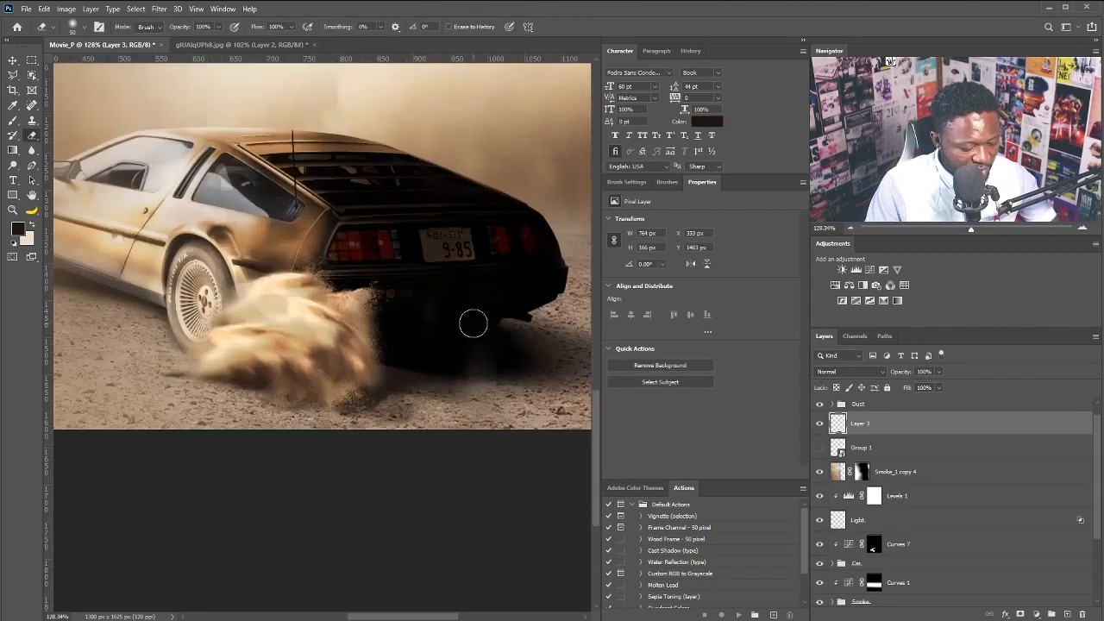
drag(349, 380, 345, 411)
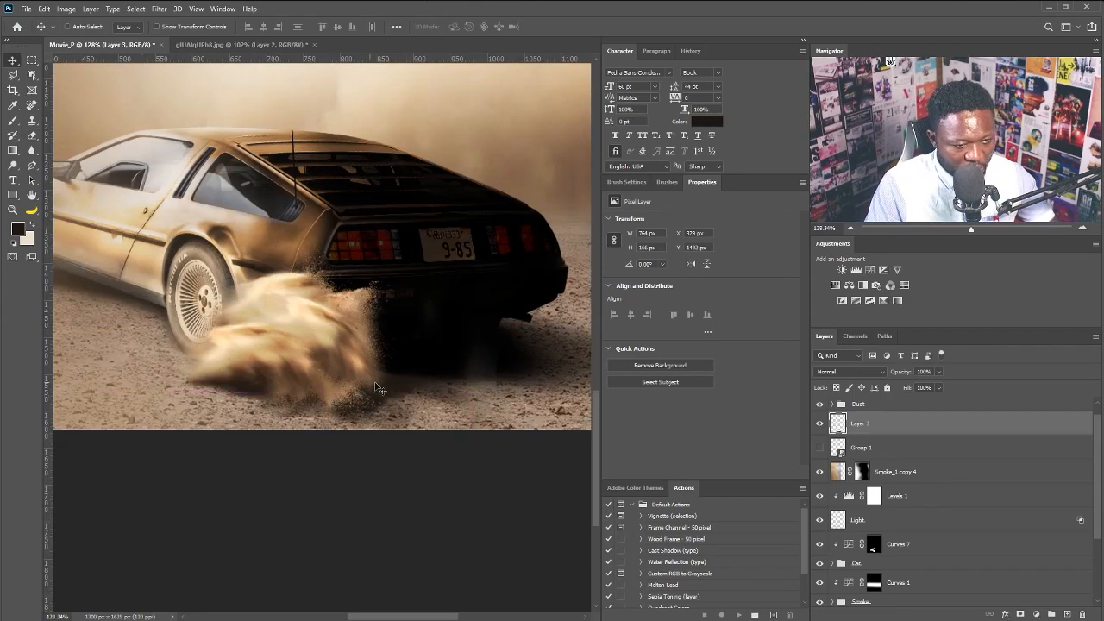
scroll(484, 378, down, 4)
scroll(484, 378, up, 1)
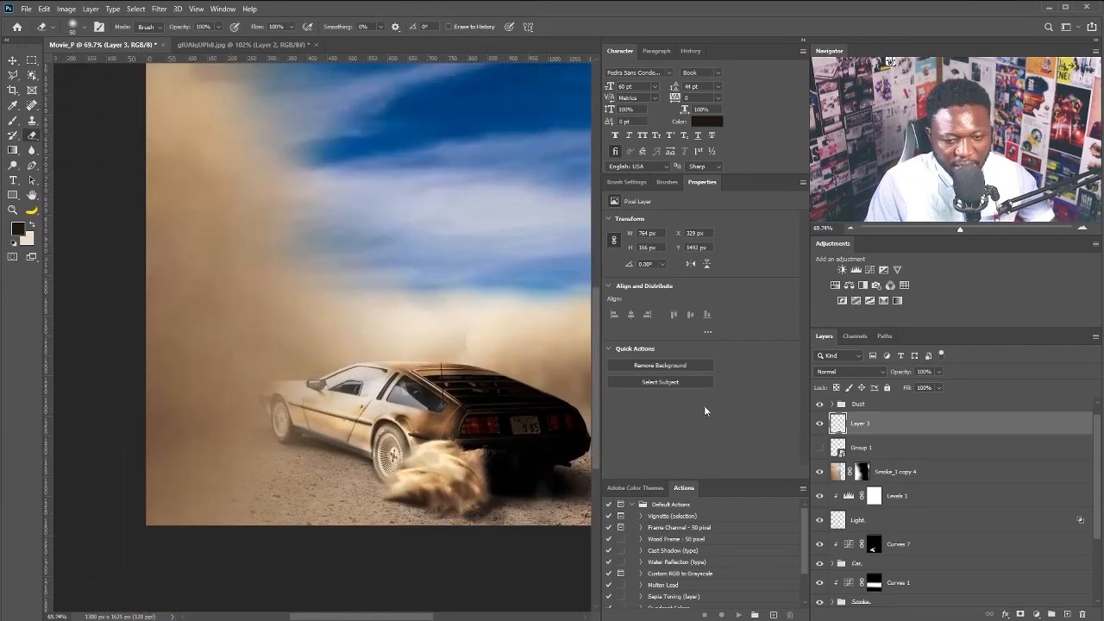
Duplicate Smoke_1 copy 4, scale the copy to about 28%, and turn it sideways across the ground around the car
click(916, 469)
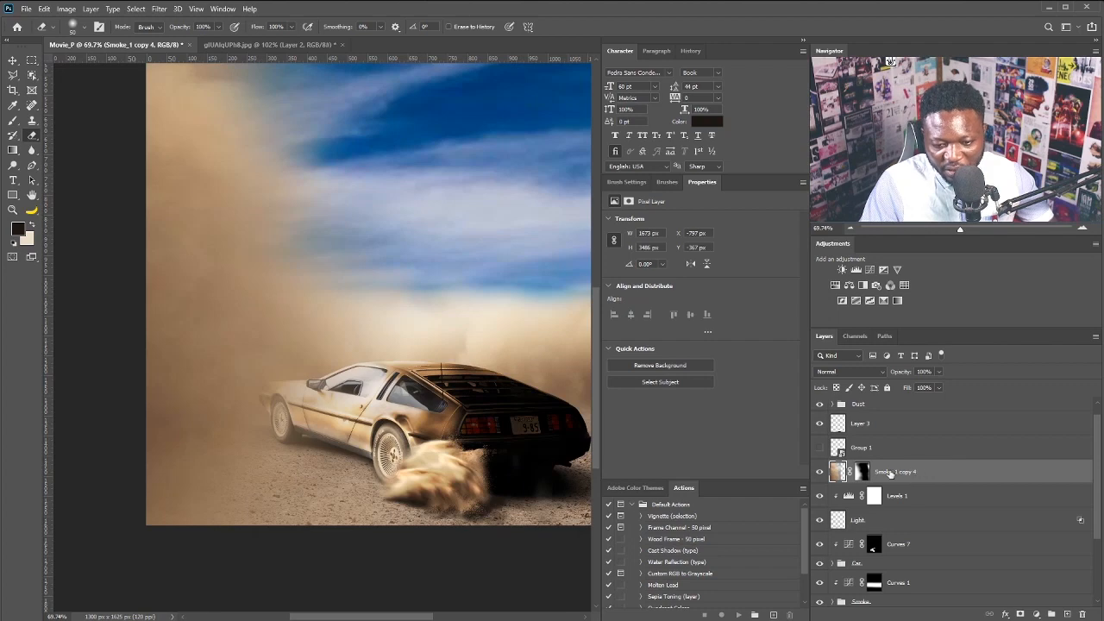
key(ctrl+j)
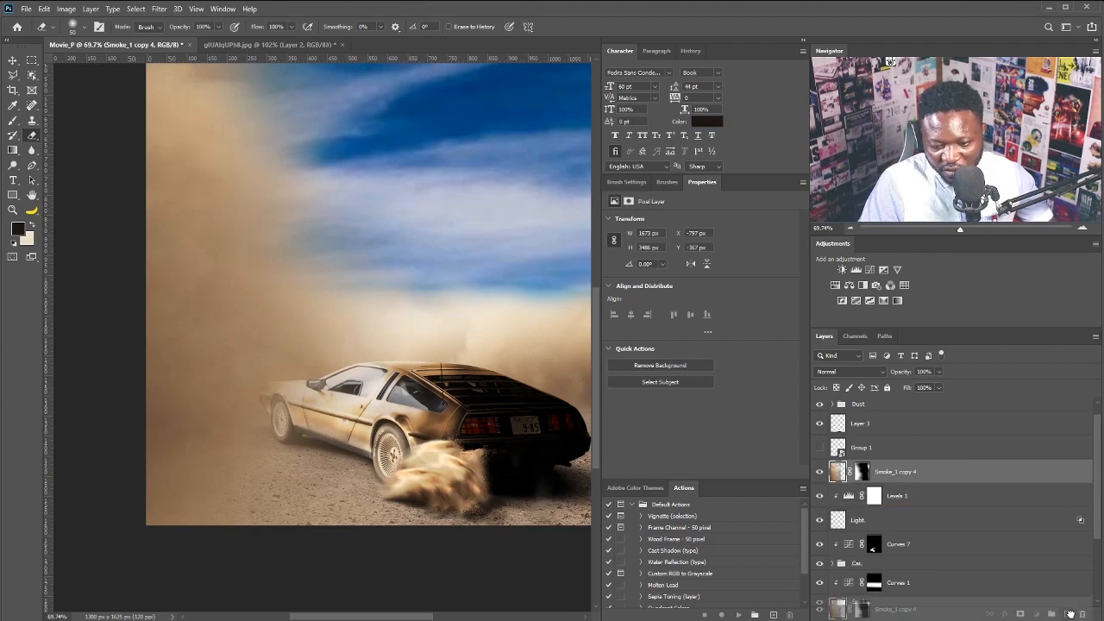
scroll(396, 393, down, 3)
key(ctrl+t)
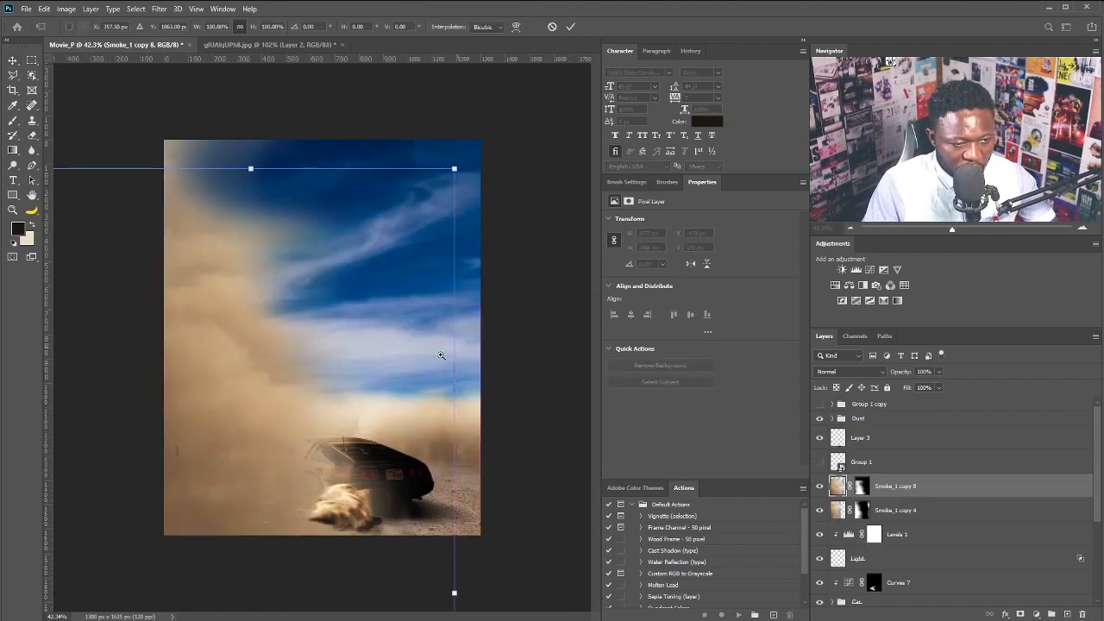
scroll(395, 393, down, 2)
drag(129, 207, 280, 372)
drag(59, 277, 270, 398)
drag(398, 472, 357, 488)
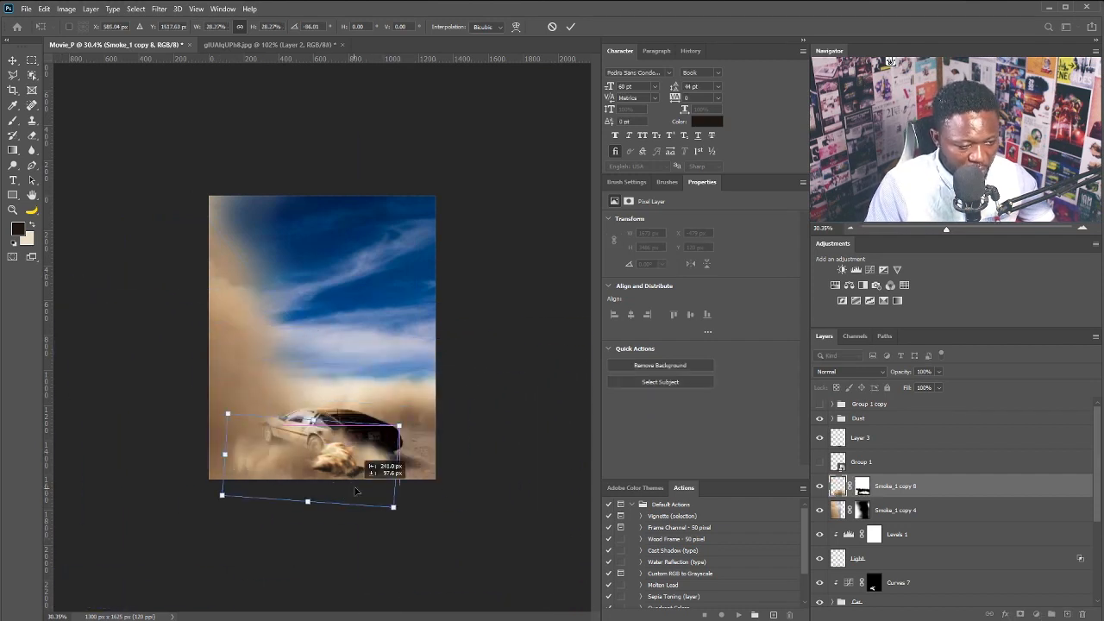
key(Return)
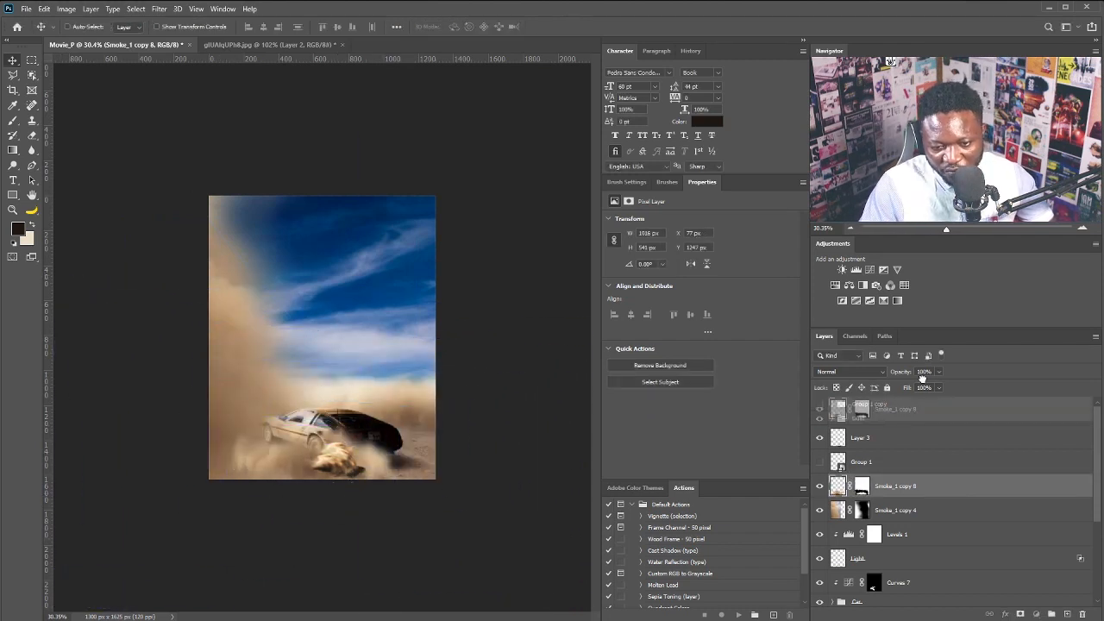
Place Smoke_1 copy 8 above the Dust group and transform it to about 1086 × 765 px along the car's underside
drag(927, 486, 927, 411)
scroll(280, 476, up, 5)
drag(496, 436, 386, 468)
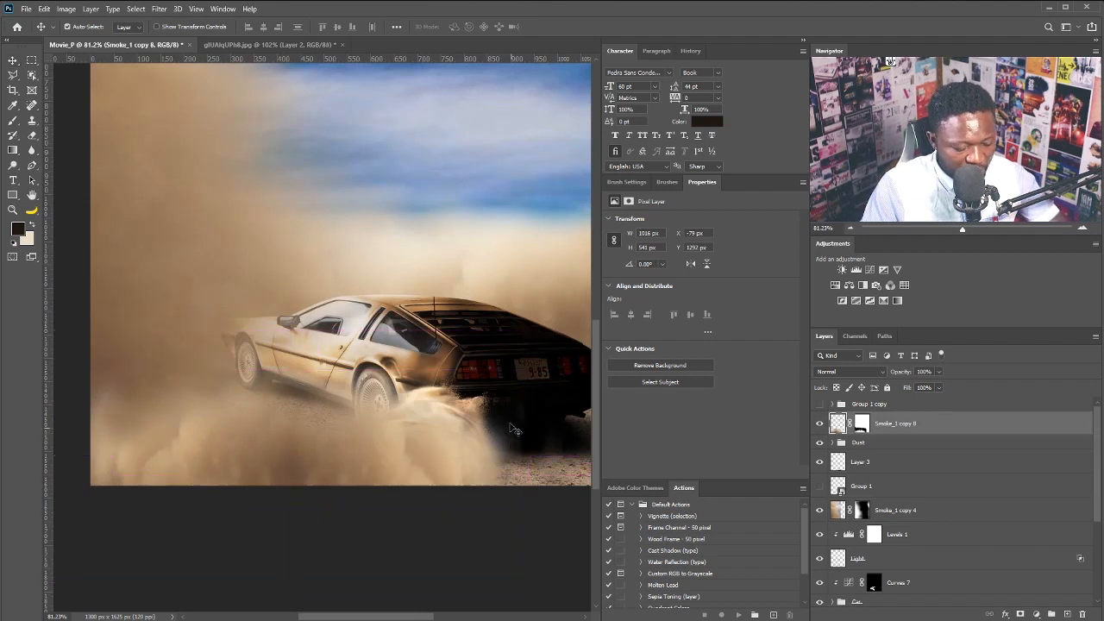
key(ctrl+t)
drag(555, 337, 577, 407)
drag(480, 443, 371, 495)
key(Return)
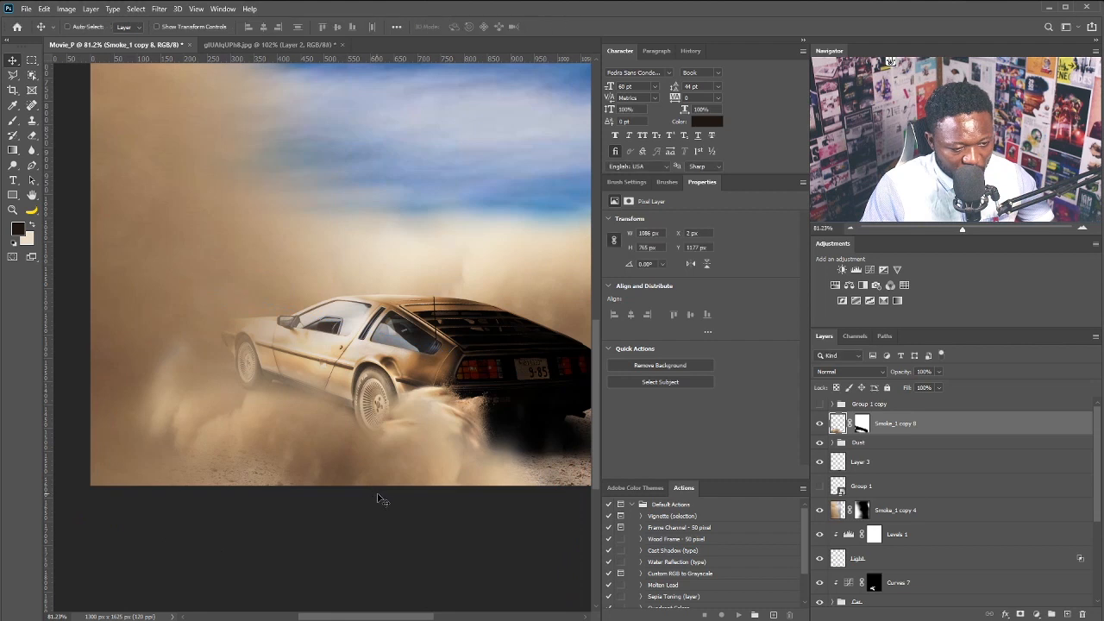
Paint black on Smoke_1 copy 8's mask to hide smoke over the wheel's dust plume and the ground behind it
click(862, 424)
key(b)
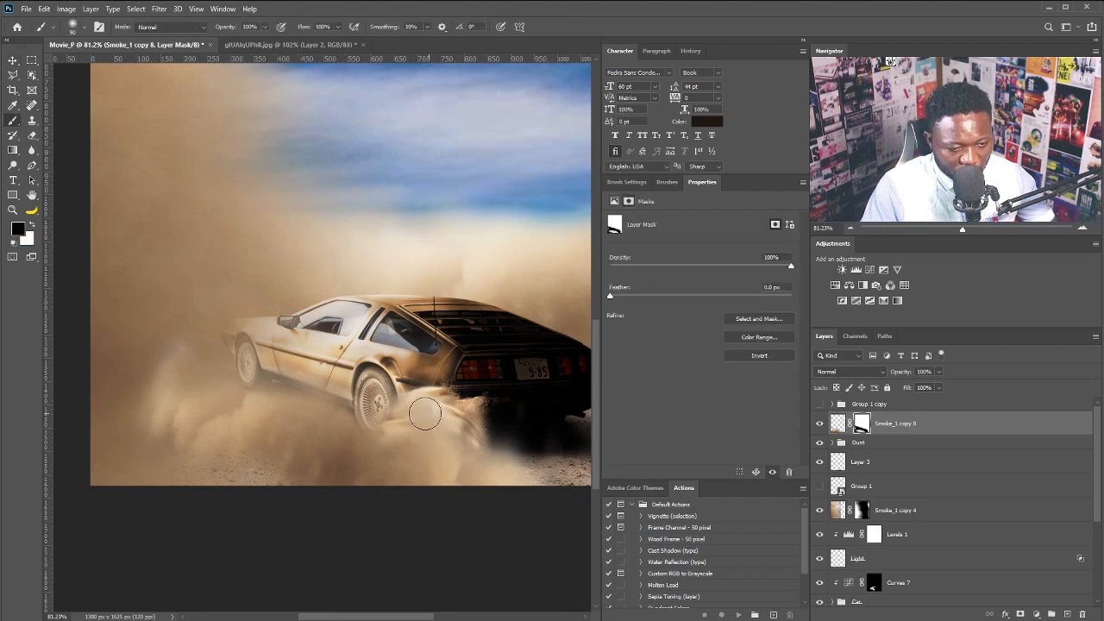
mouse_move(426, 414)
mouse_down()
mouse_move(517, 423)
mouse_move(496, 441)
mouse_move(554, 451)
mouse_up()
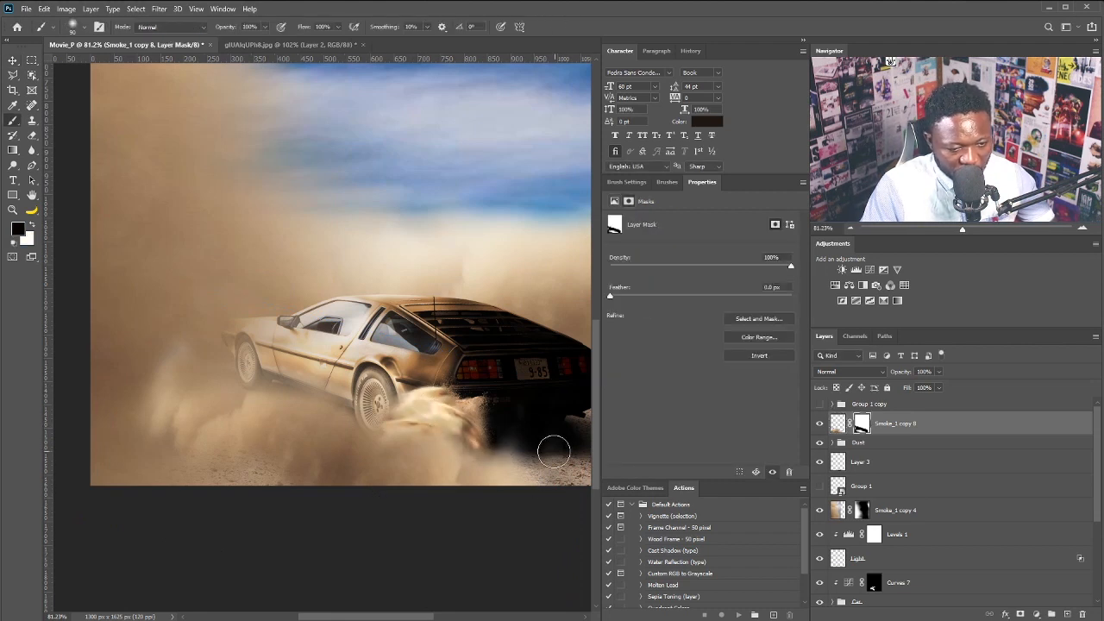
mouse_move(497, 492)
mouse_down()
mouse_move(520, 462)
mouse_move(500, 463)
mouse_move(477, 428)
mouse_move(564, 479)
mouse_up()
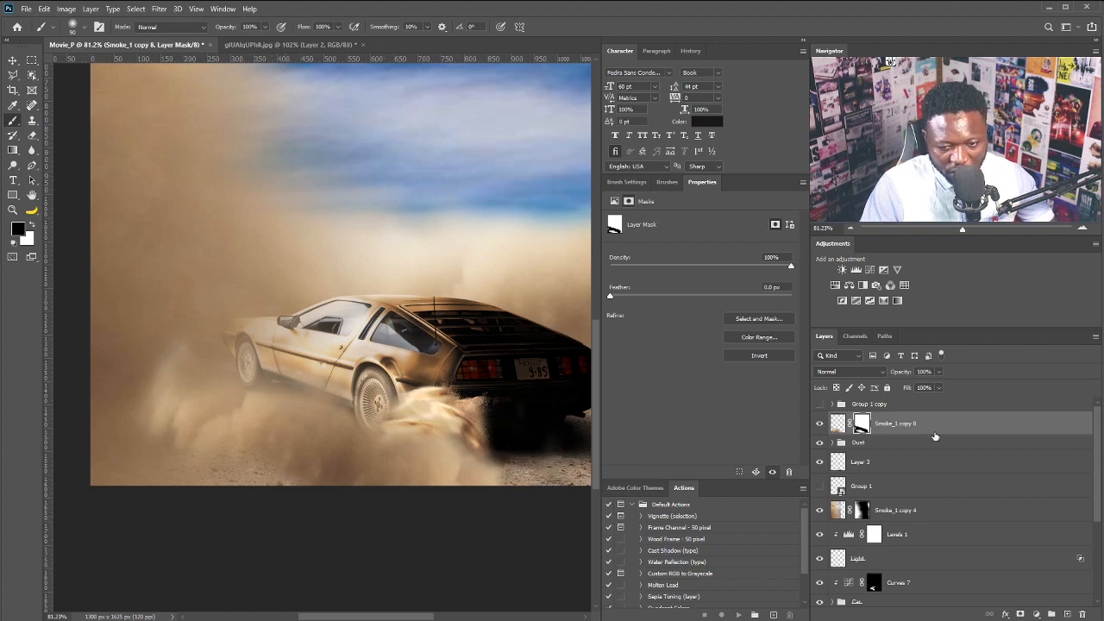
Duplicate Smoke_1 copy 8 and transform the copy to spread smoke low across the foreground in front of the car
drag(935, 436, 1070, 614)
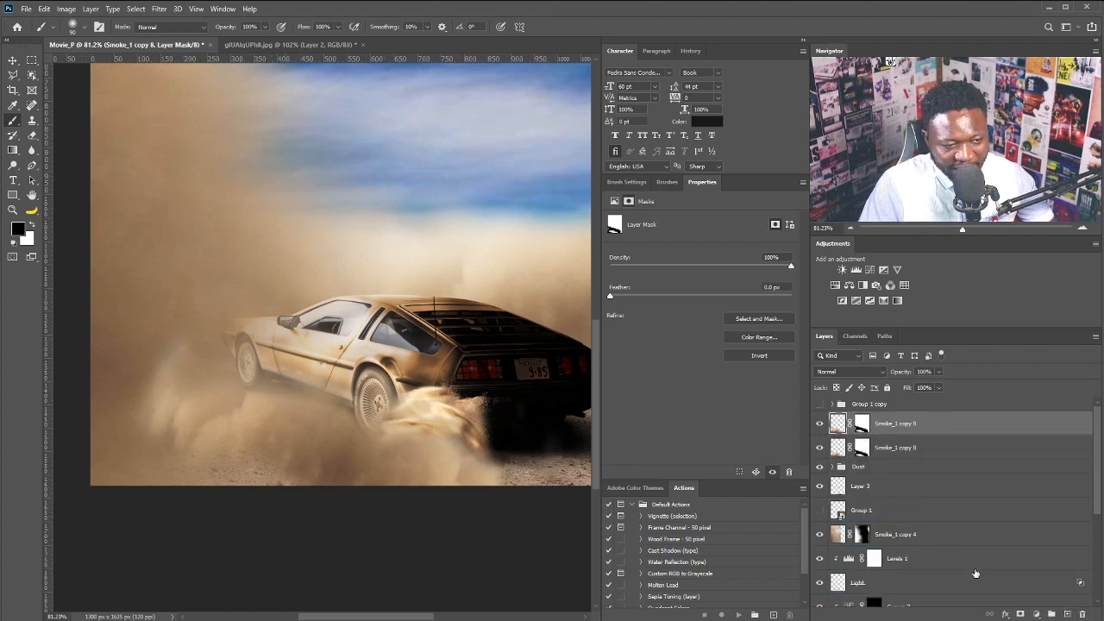
key(v)
drag(319, 447, 276, 444)
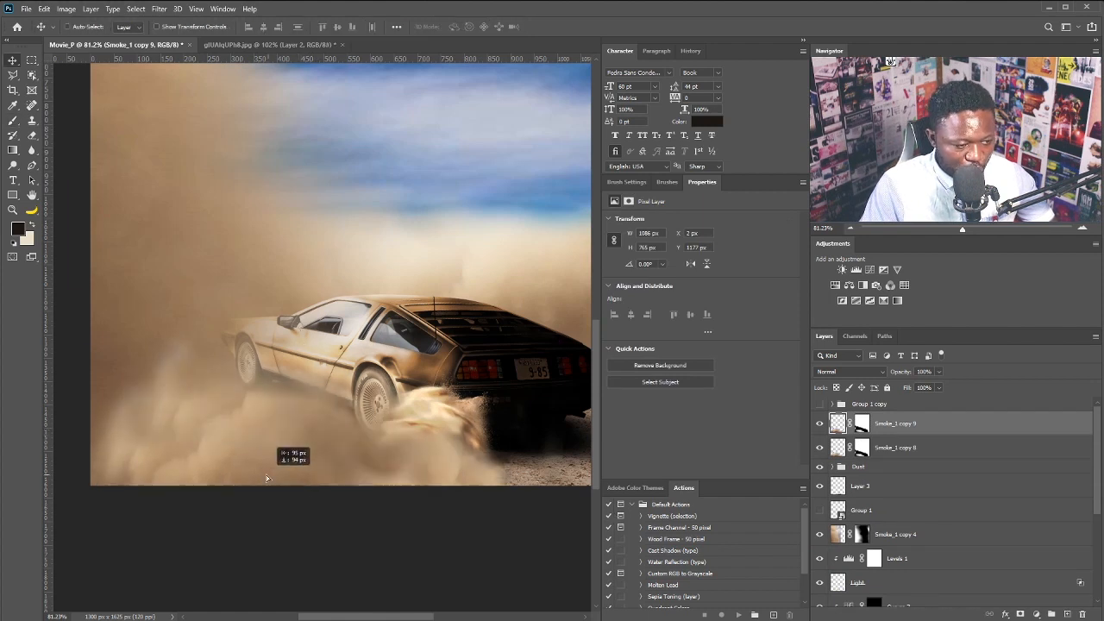
key(ctrl+t)
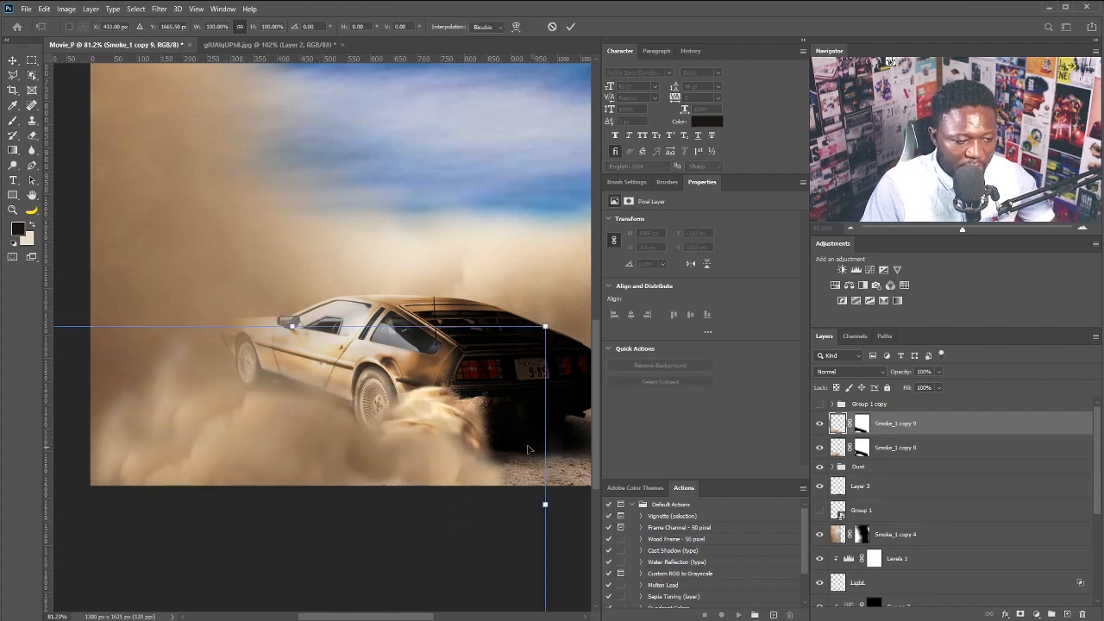
drag(574, 317, 347, 479)
key(Return)
Set the brush hardness to about 58% and paint on Group 2's mask to refine the plume beside the rear wheel
scroll(337, 473, up, 4)
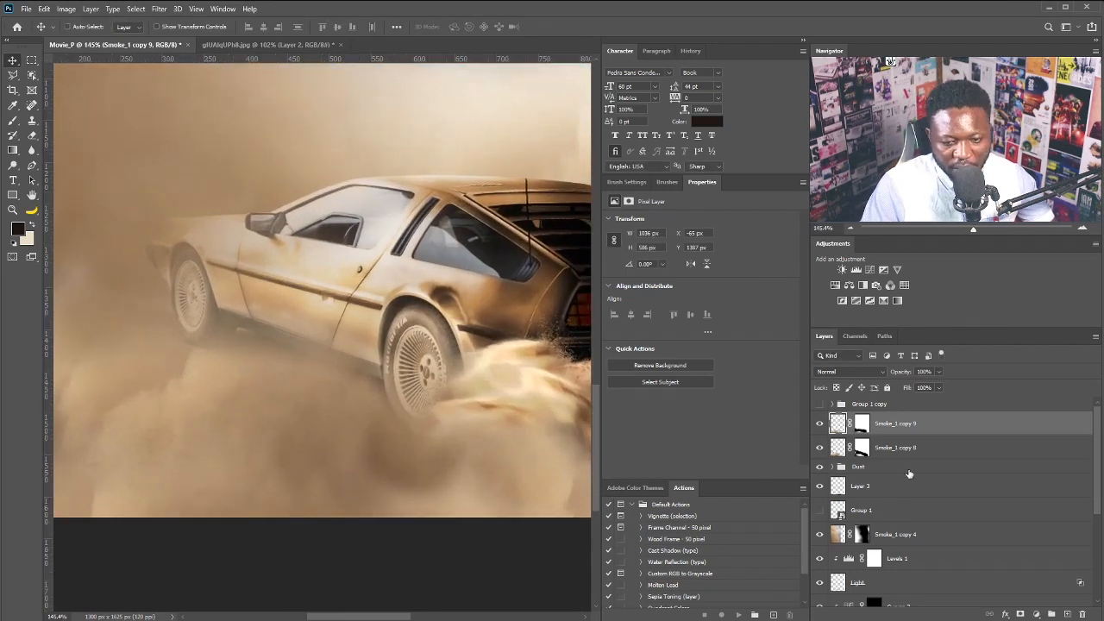
click(820, 468)
click(820, 467)
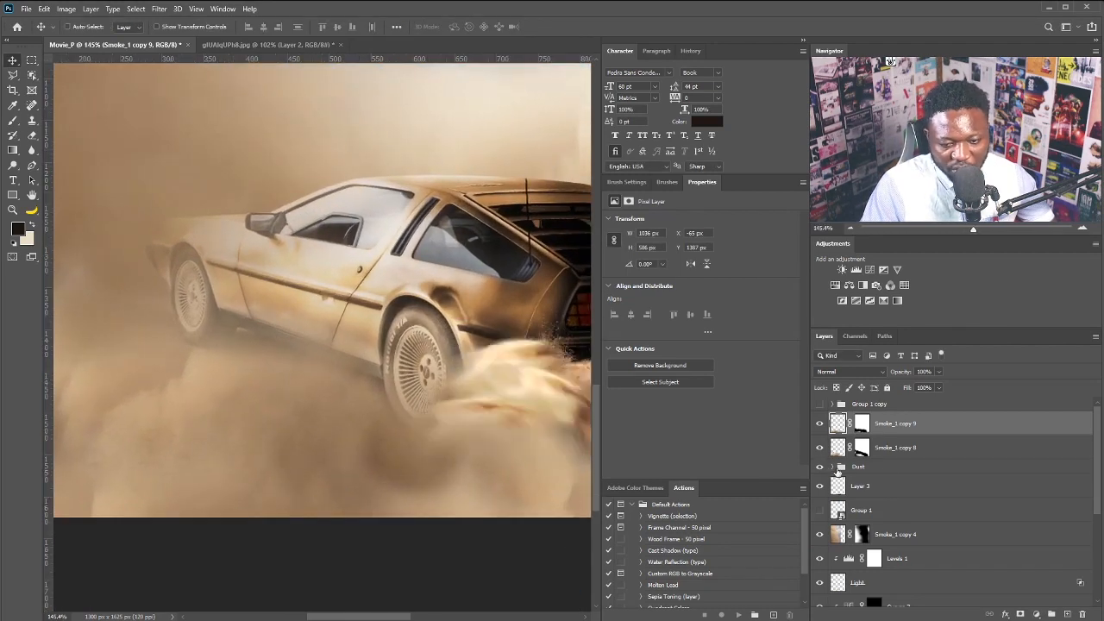
click(832, 466)
click(874, 512)
key(b)
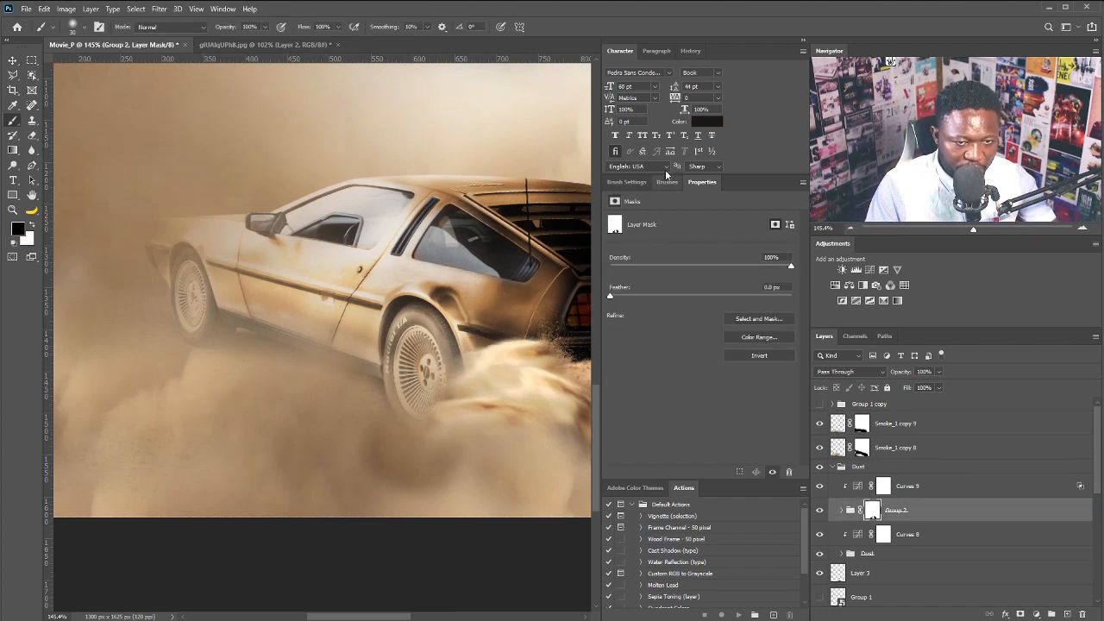
click(626, 182)
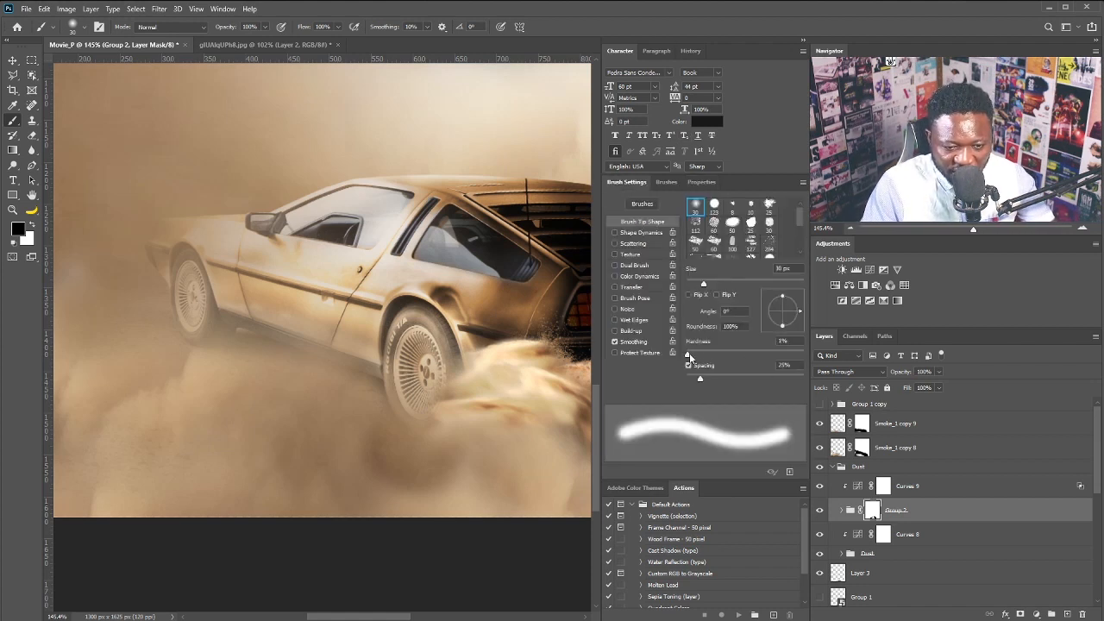
mouse_move(690, 356)
mouse_down()
mouse_move(763, 355)
mouse_move(748, 357)
mouse_up()
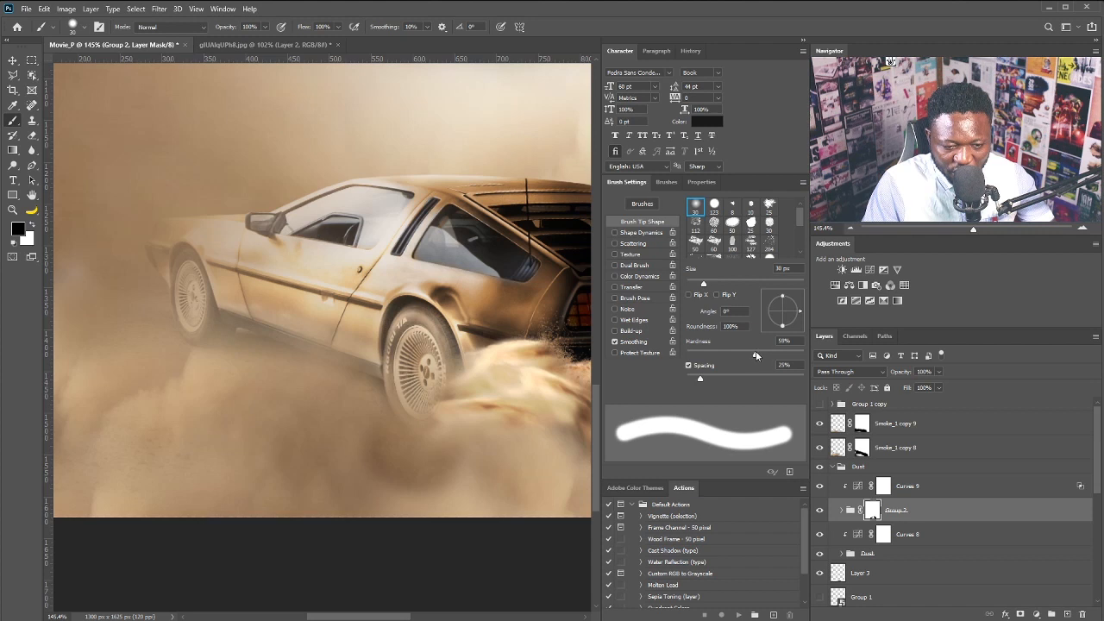
mouse_move(471, 325)
mouse_down()
mouse_move(461, 344)
mouse_move(502, 328)
mouse_up()
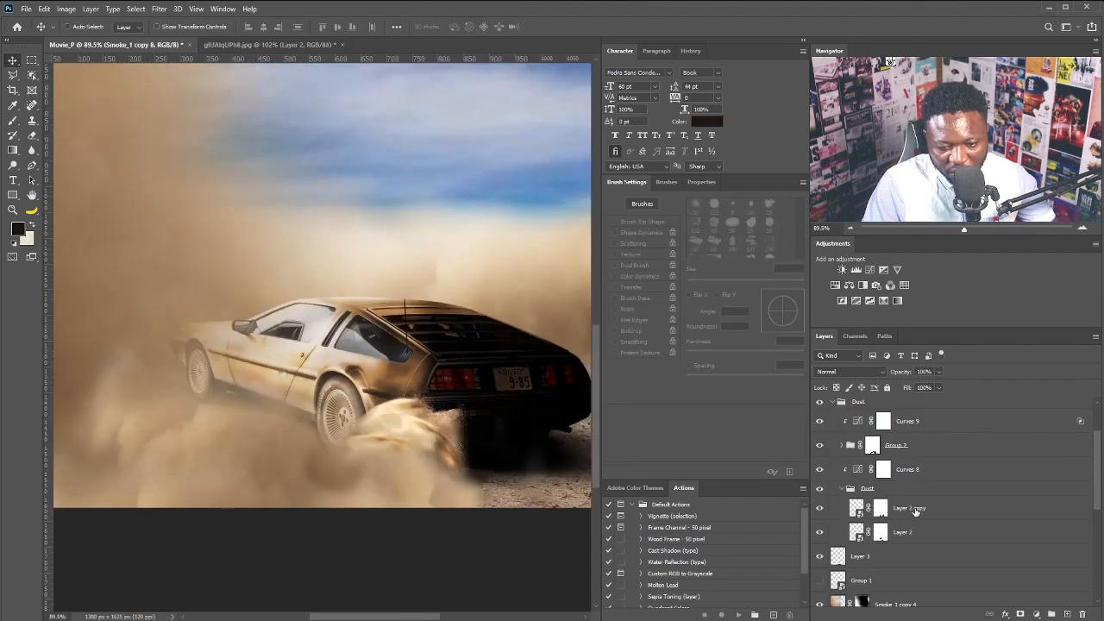
Duplicate the Layer 2 dust, rotate the copy about 50°, enlarge it, and place its particles beyond the plume's rear edge
click(918, 510)
drag(928, 528, 1068, 613)
drag(499, 420, 540, 451)
key(ctrl+t)
drag(587, 396, 576, 486)
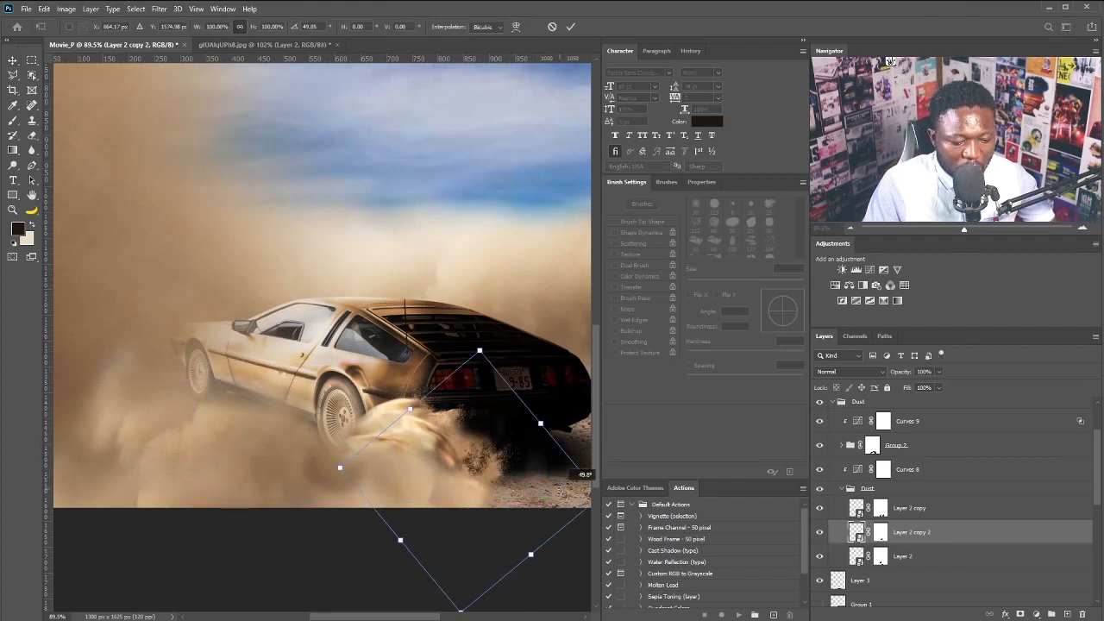
drag(340, 469, 310, 467)
drag(527, 451, 515, 466)
key(Return)
scroll(510, 460, up, 5)
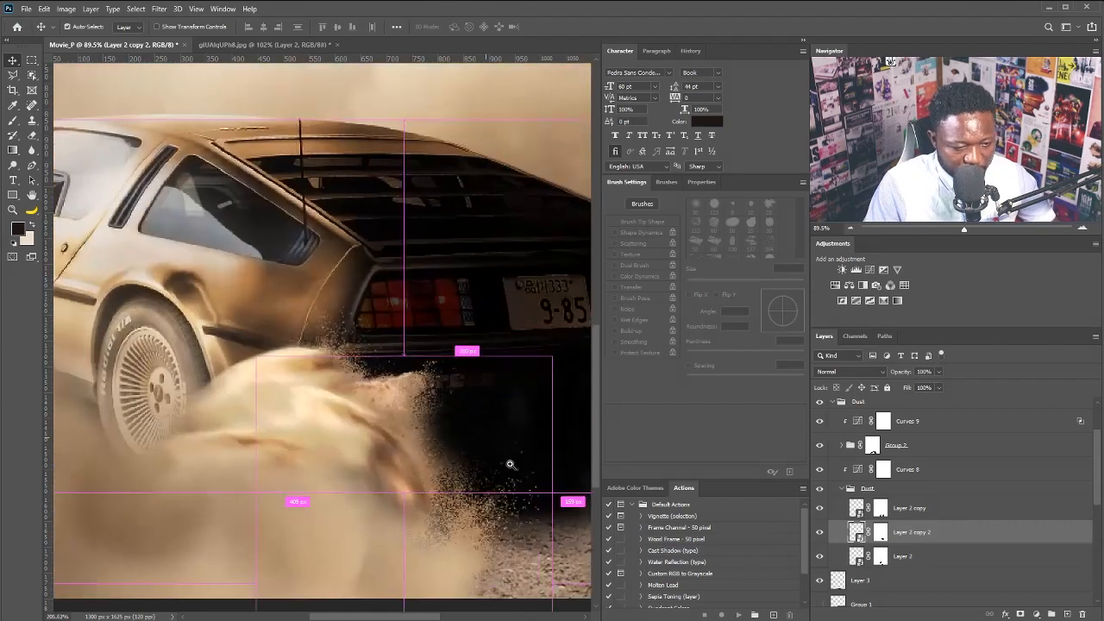
Paint black on Layer 2 copy 2's mask with an enlarged brush to hide unwanted dust particles
key(b)
click(881, 540)
mouse_move(259, 347)
mouse_down()
mouse_move(337, 478)
mouse_move(393, 470)
mouse_up()
key(bracketright)
key(bracketright)
key(bracketright)
key(bracketright)
Shift the Layer 2 copy 2 dust down toward the plume's lower edge
key(v)
mouse_move(478, 491)
mouse_down()
mouse_move(500, 486)
mouse_move(423, 479)
mouse_move(405, 521)
mouse_up()
key(ctrl+t)
key(Return)
drag(384, 388, 274, 452)
Select Group 2's mask for painting by the rear wheel and set the brush to 20 px with 0% hardness
drag(250, 379, 442, 383)
scroll(446, 388, up, 2)
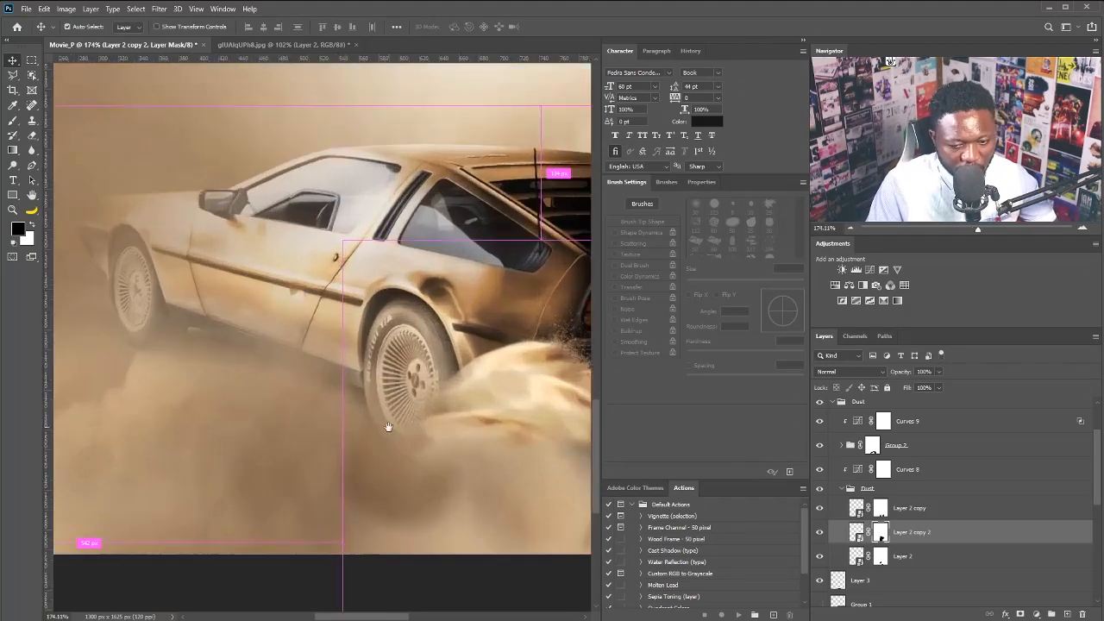
click(871, 446)
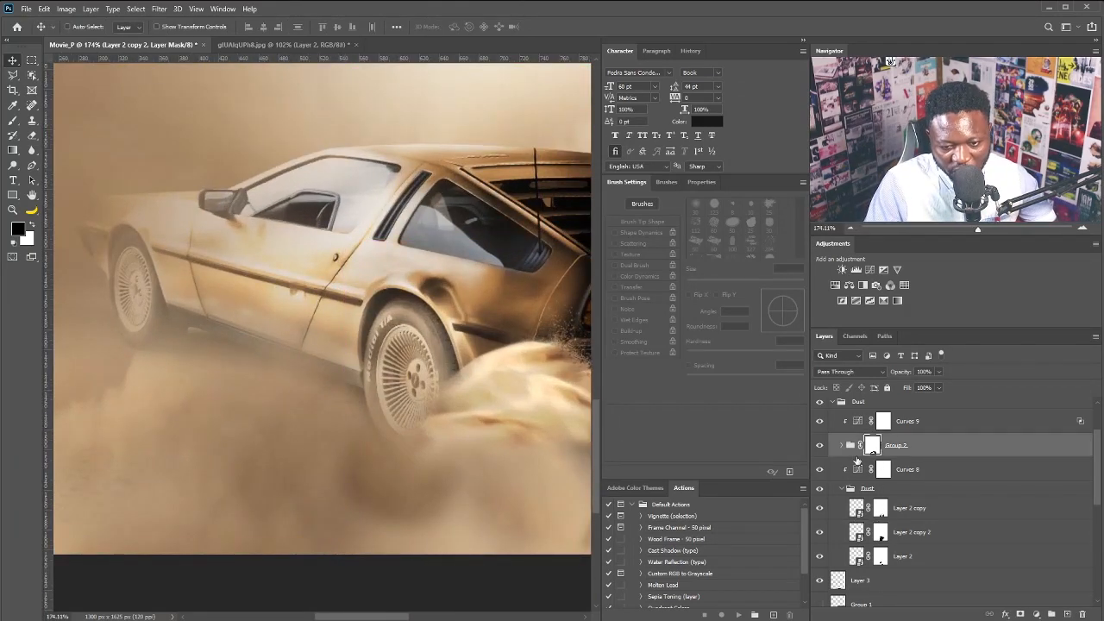
key(b)
drag(401, 366, 413, 379)
key(bracketleft)
key(bracketleft)
key(bracketleft)
key(bracketleft)
key(bracketleft)
key(bracketleft)
key(bracketleft)
key(bracketleft)
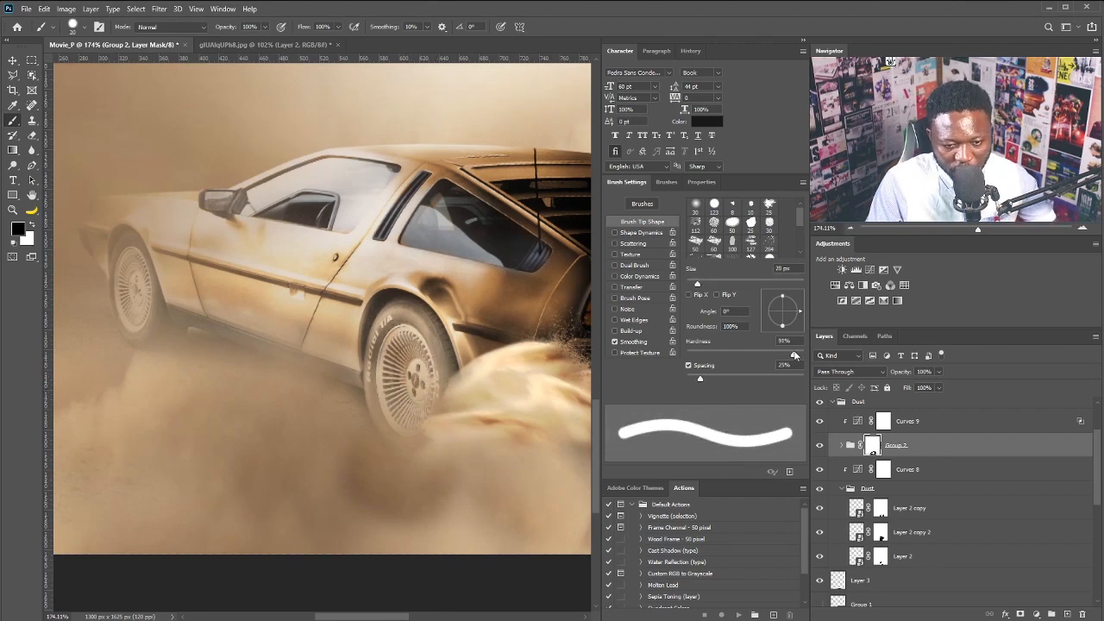
drag(795, 354, 687, 355)
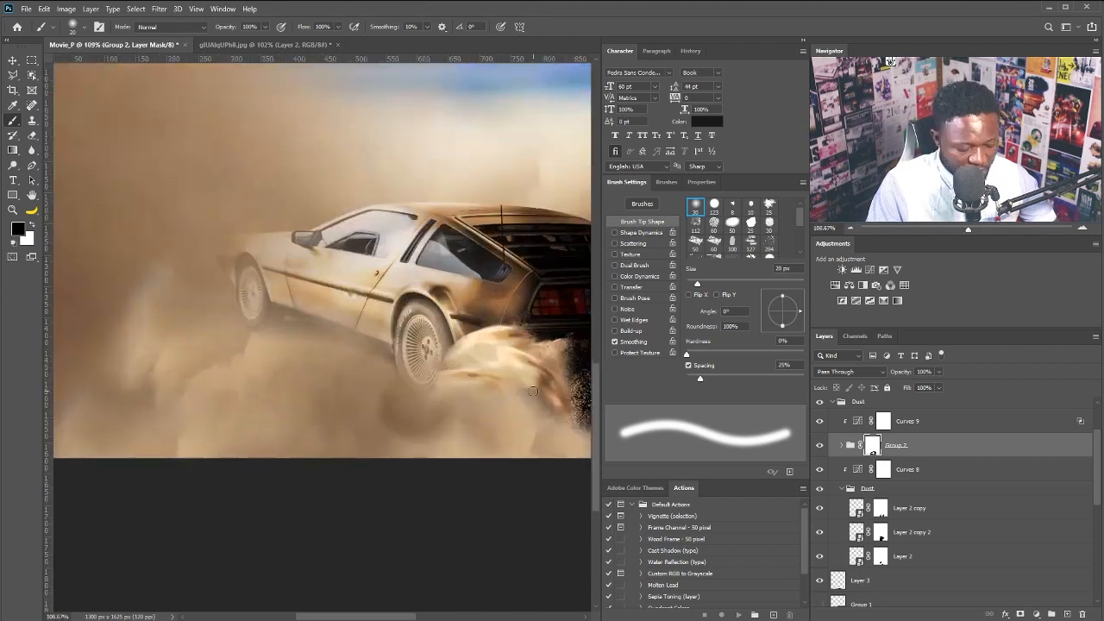
Paint on Smoke_1 copy 8's mask around the rear wheel in black, and switch to white with a 45 px brush
click(861, 448)
key(b)
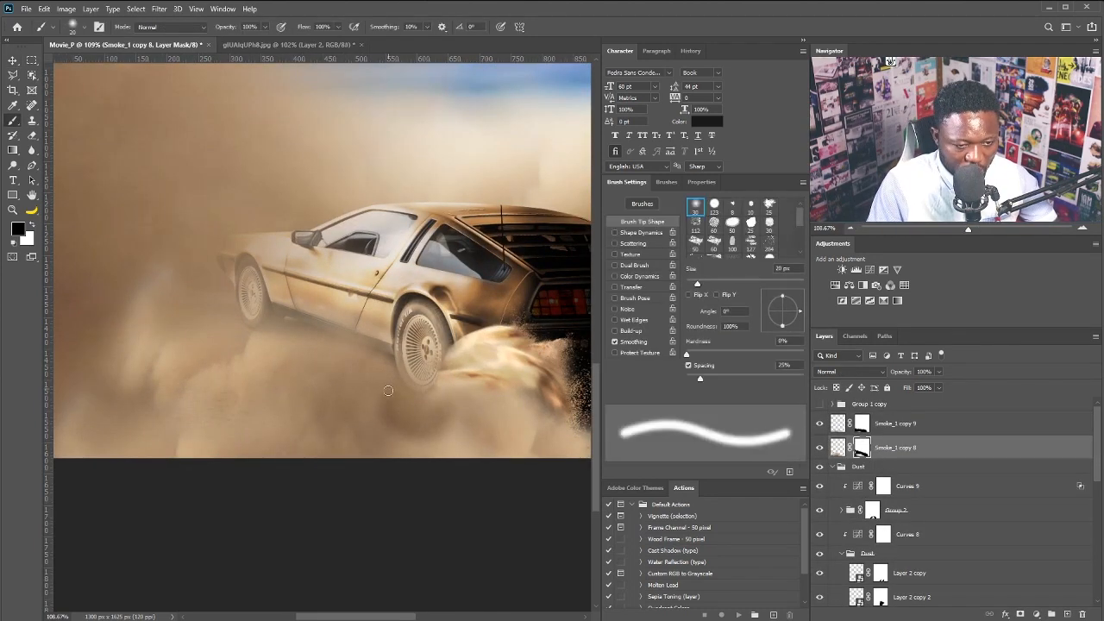
mouse_move(453, 364)
mouse_down()
mouse_move(464, 362)
mouse_move(434, 425)
mouse_up()
key(x)
key(bracketright)
key(bracketright)
key(bracketright)
key(bracketright)
key(bracketright)
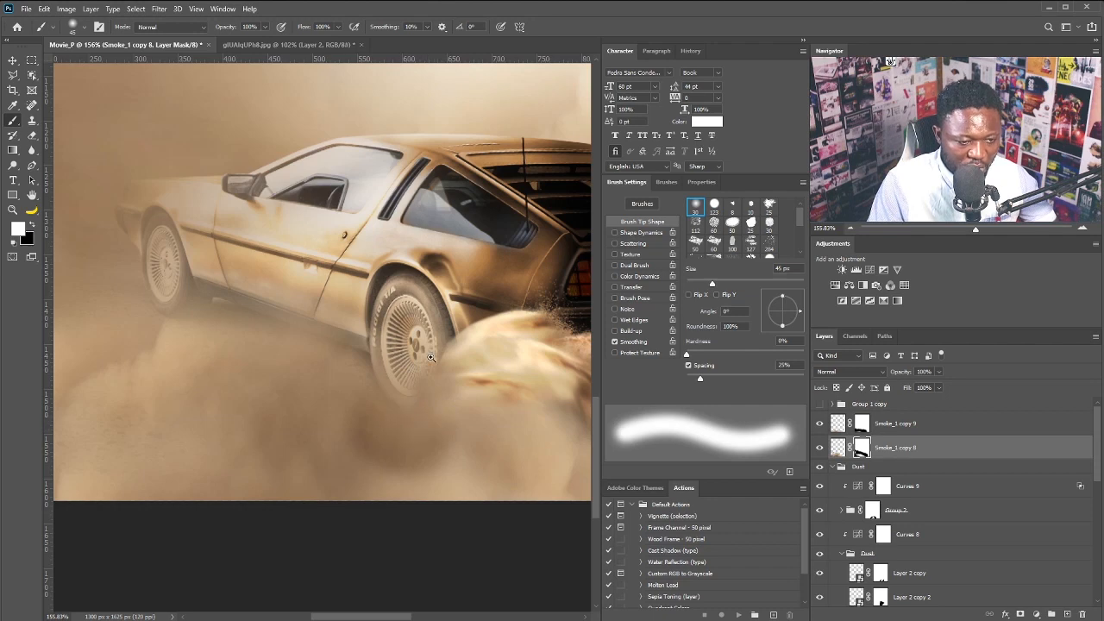
scroll(431, 358, down, 5)
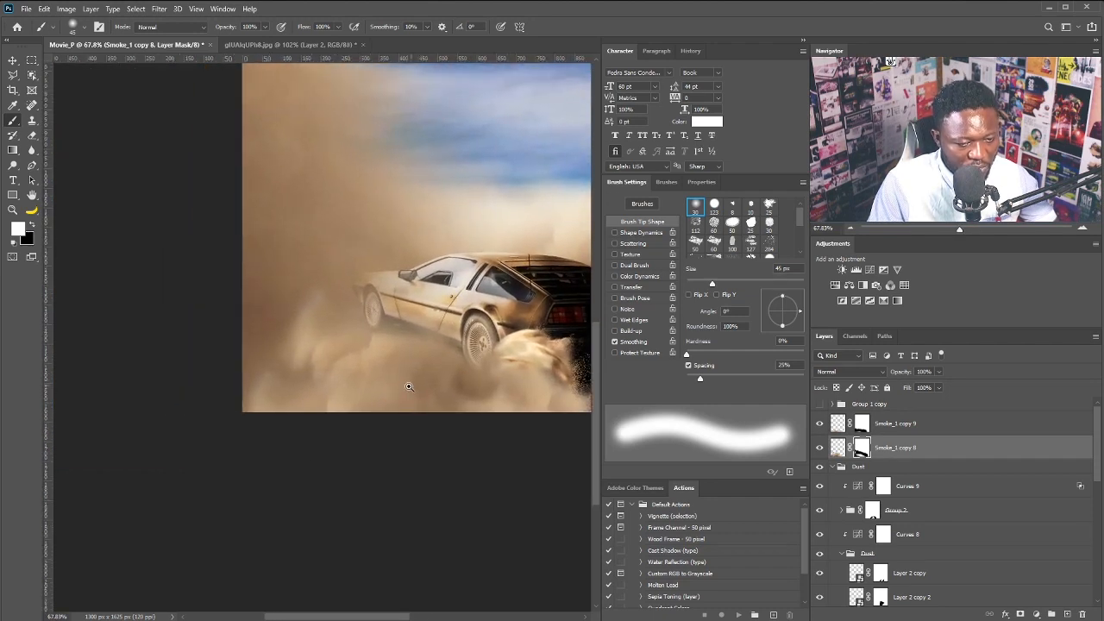
scroll(409, 387, down, 2)
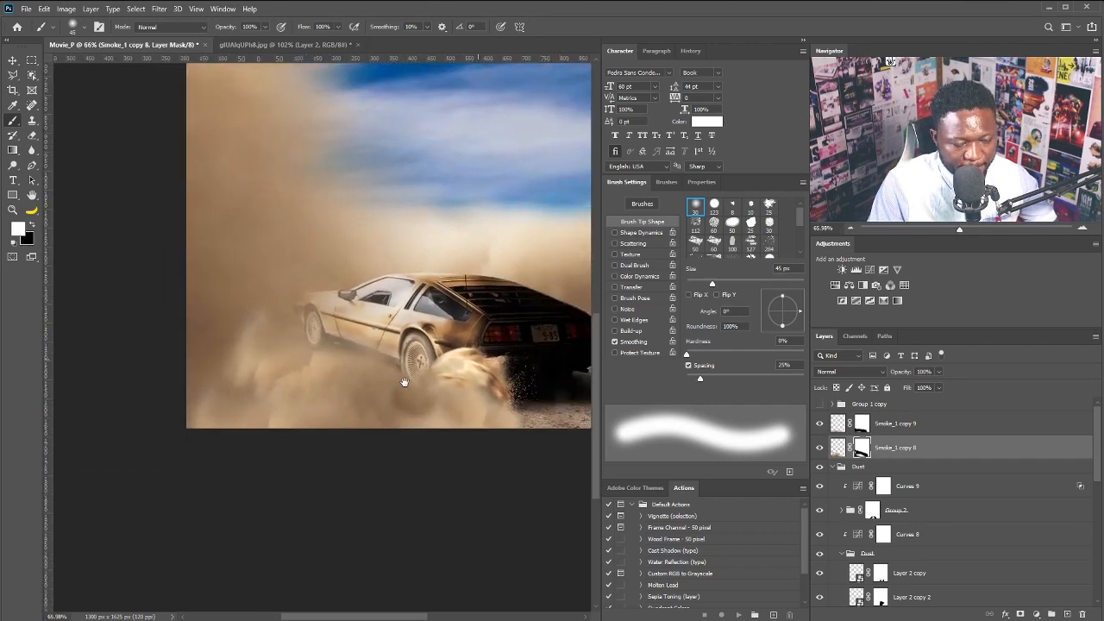
scroll(404, 382, up, 2)
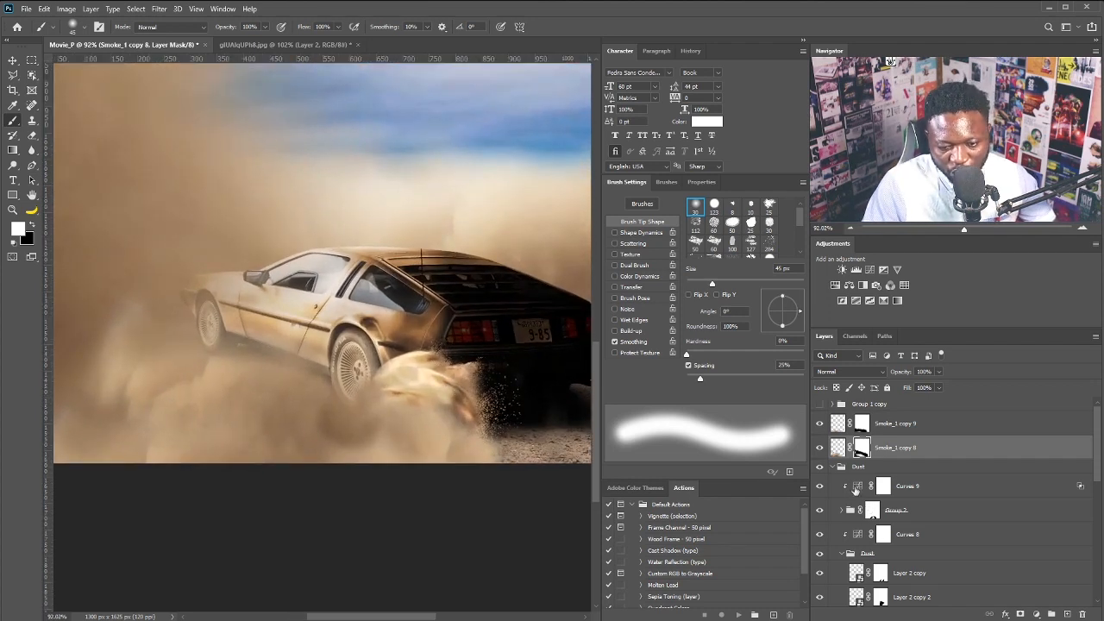
Add a Hue/Saturation adjustment clipped to the Dust group and lower its saturation to about -18
click(834, 467)
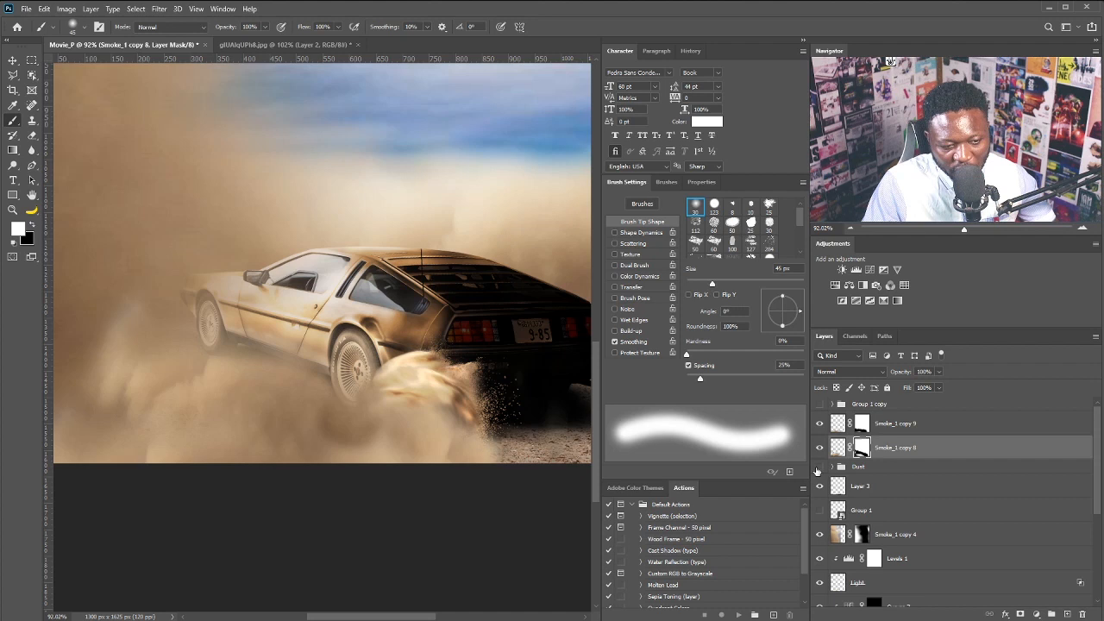
click(863, 466)
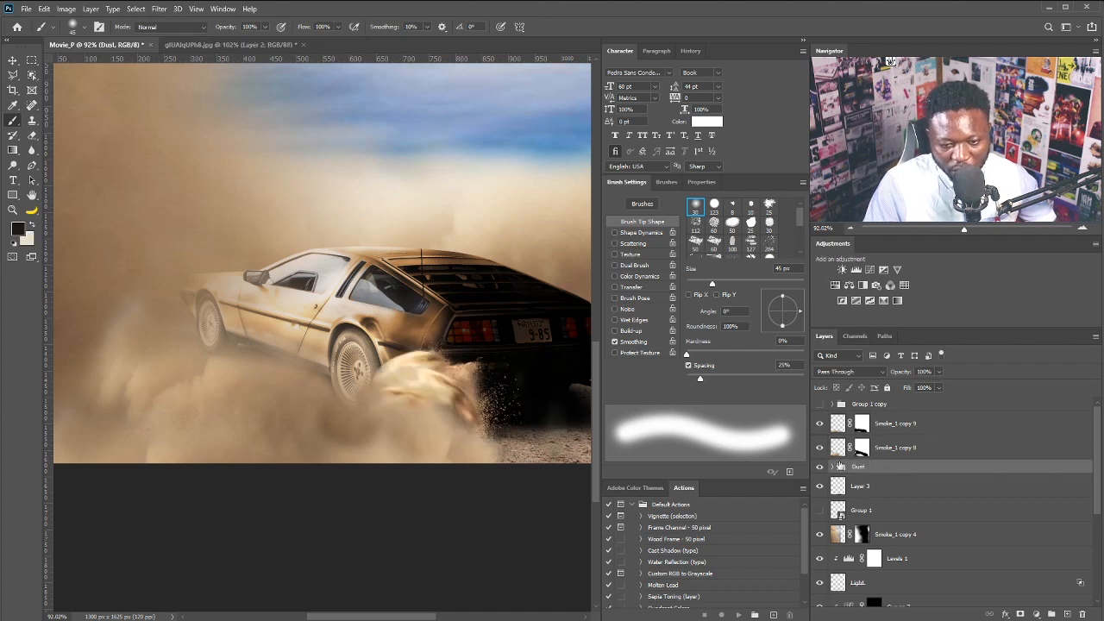
click(835, 285)
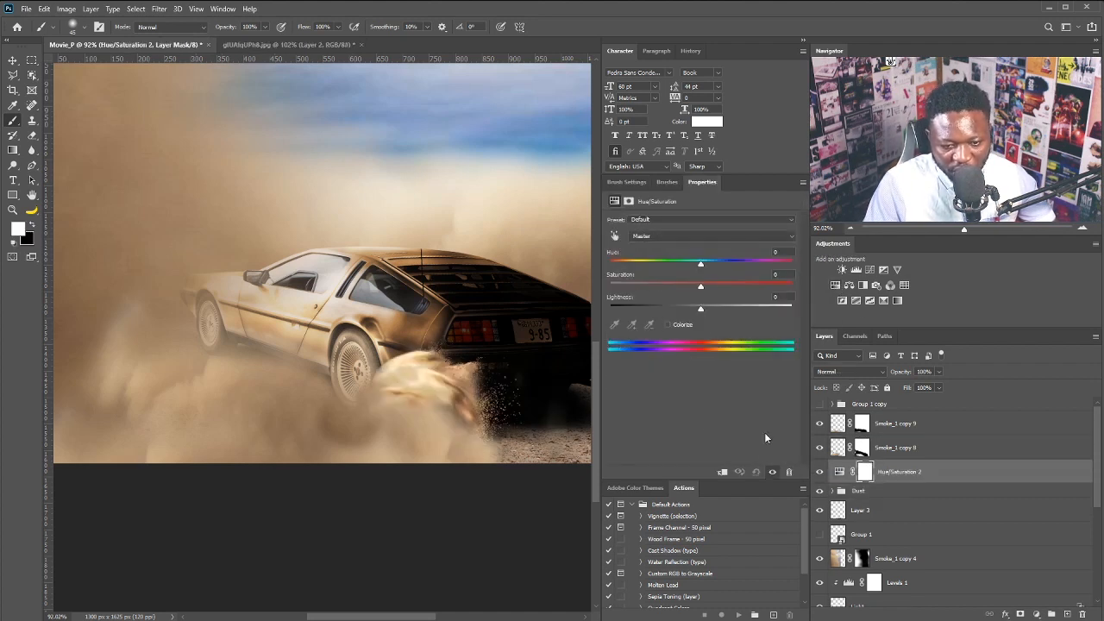
click(722, 472)
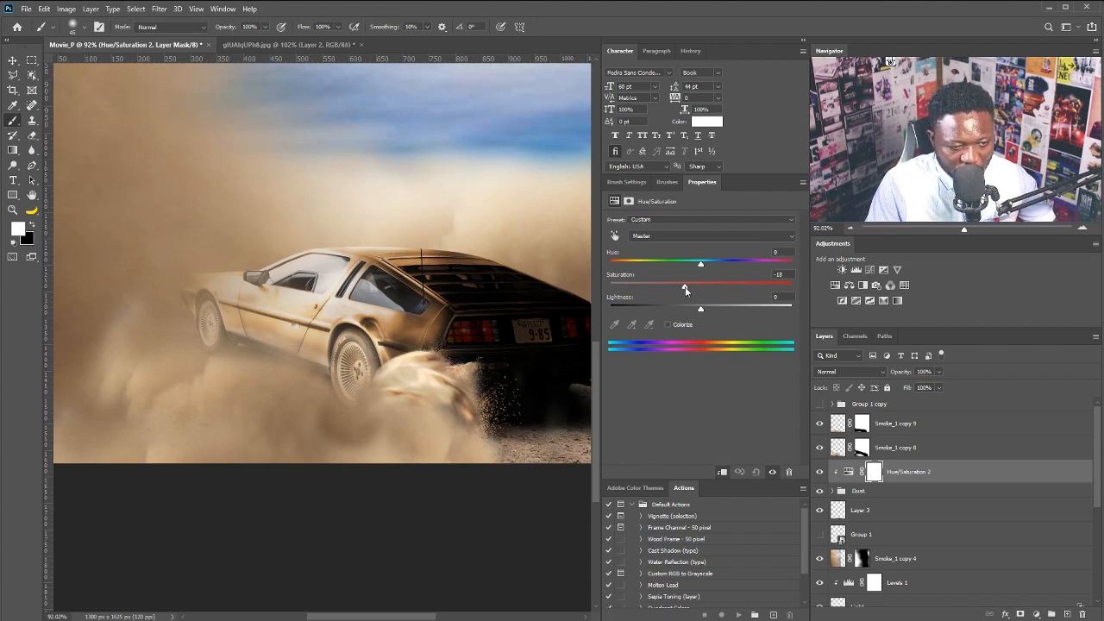
scroll(535, 357, down, 5)
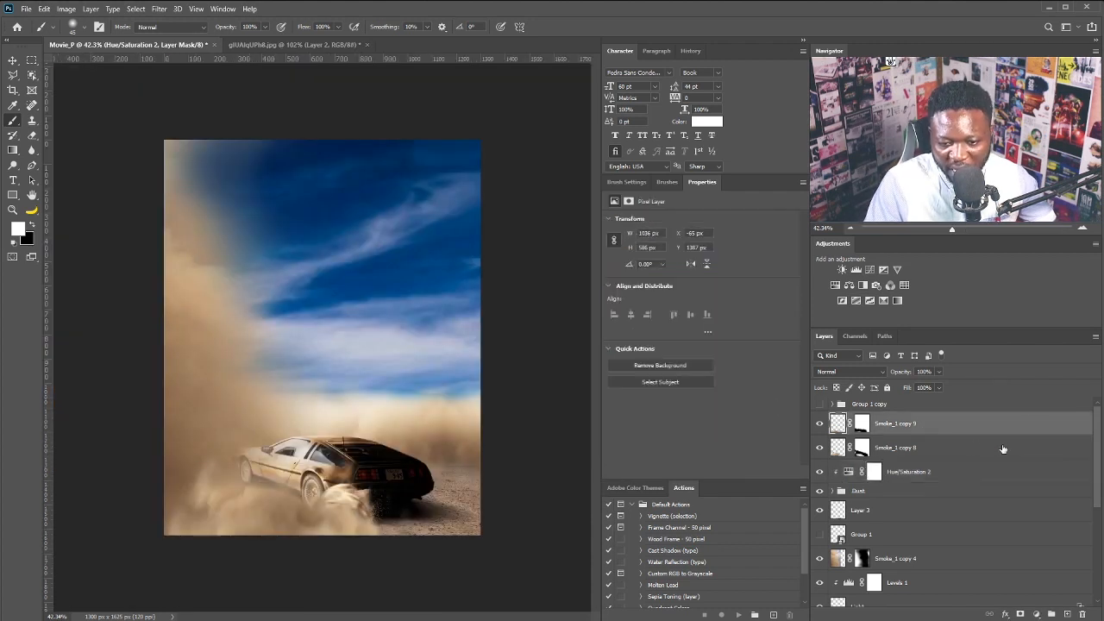
Add a darkening Curves adjustment above Smoke_1 copy 9 with input 186 and output 90, and invert its mask
click(919, 424)
click(871, 286)
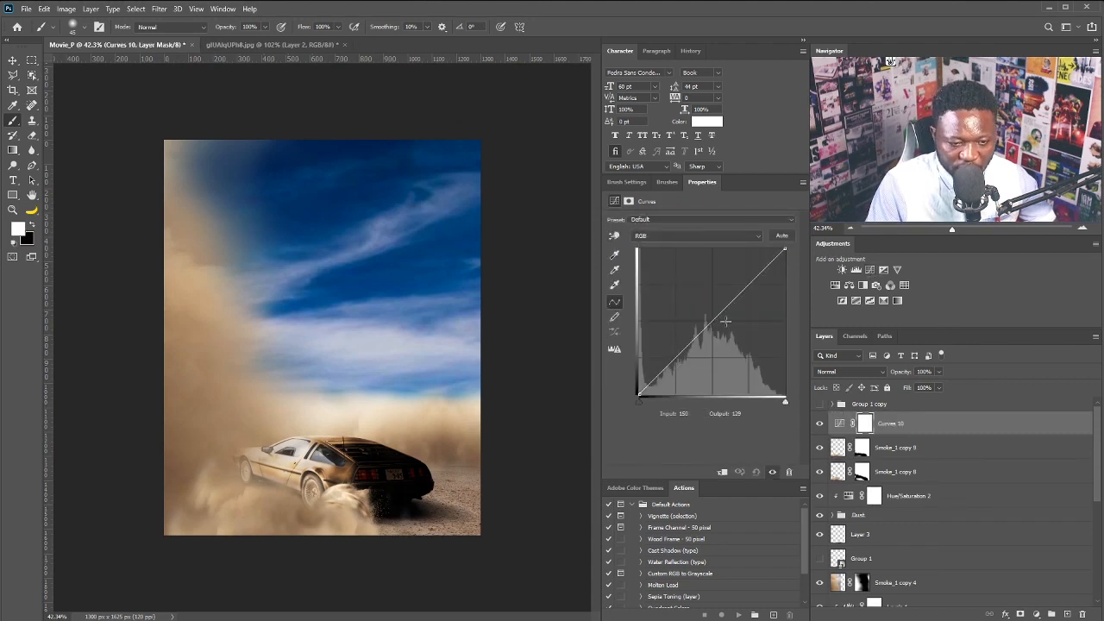
drag(726, 321, 743, 342)
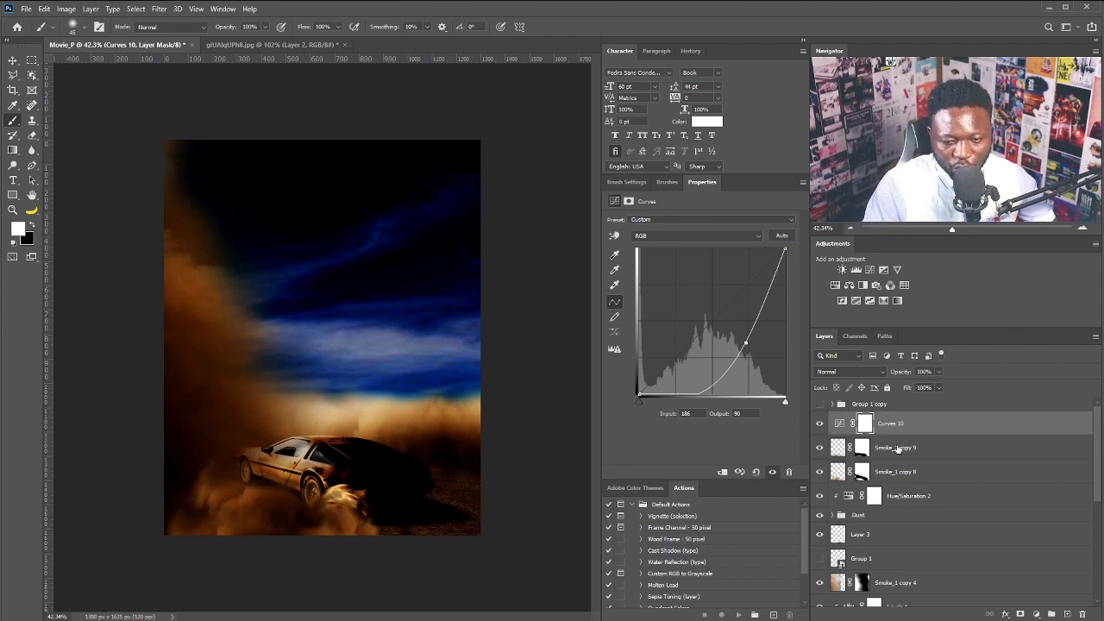
key(ctrl+i)
Paint white on Curves 10's mask with a 250 px brush at 17% flow to darken the ground behind the car
scroll(339, 460, up, 7)
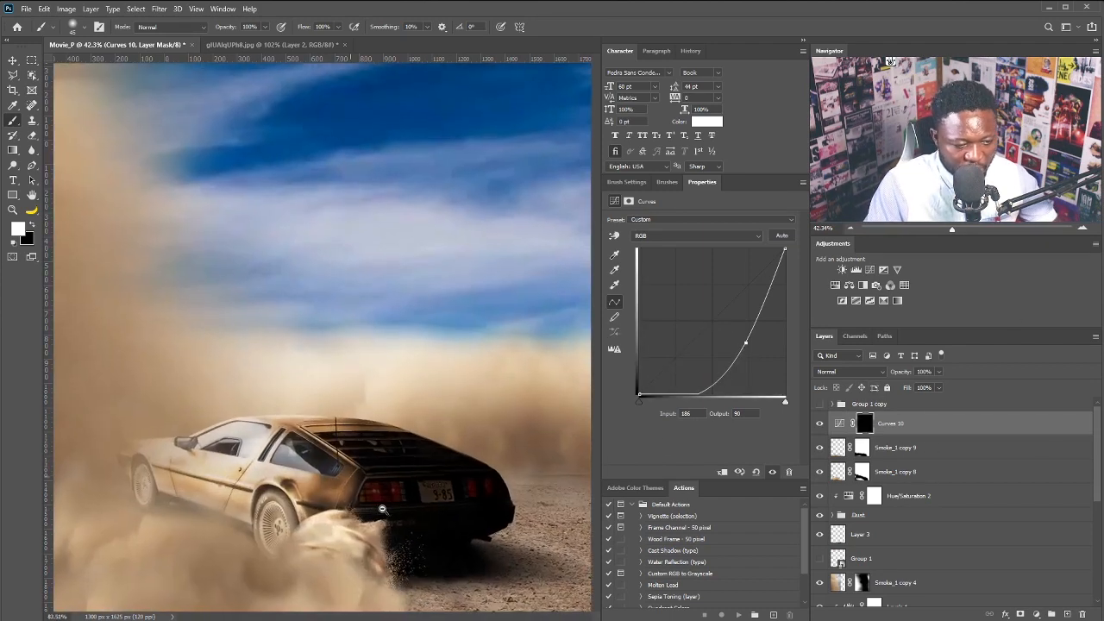
scroll(385, 393, down, 3)
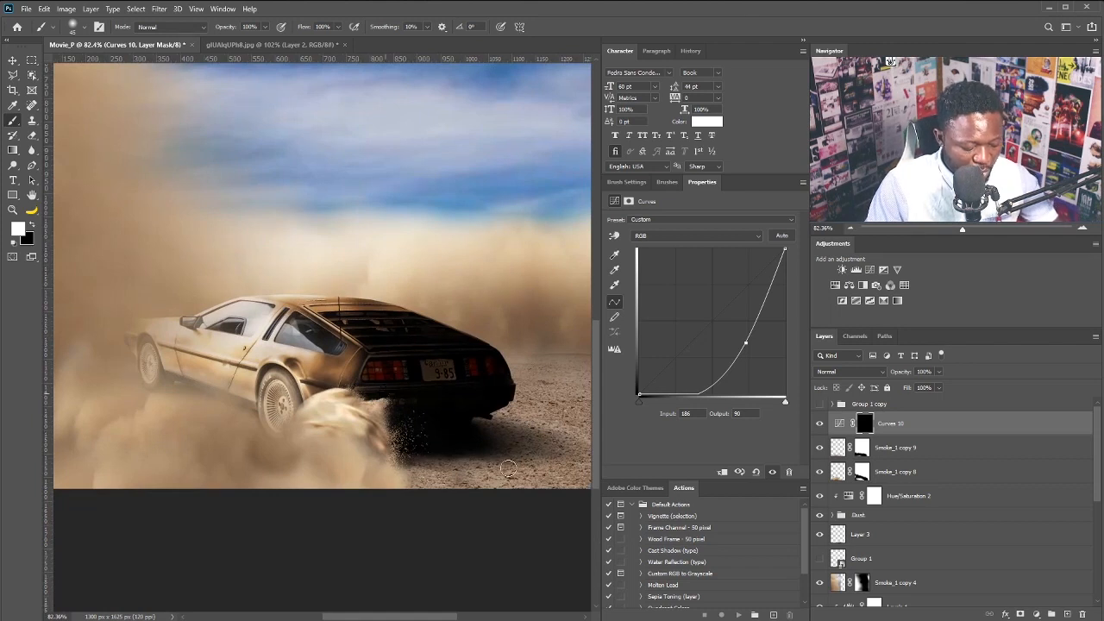
click(334, 26)
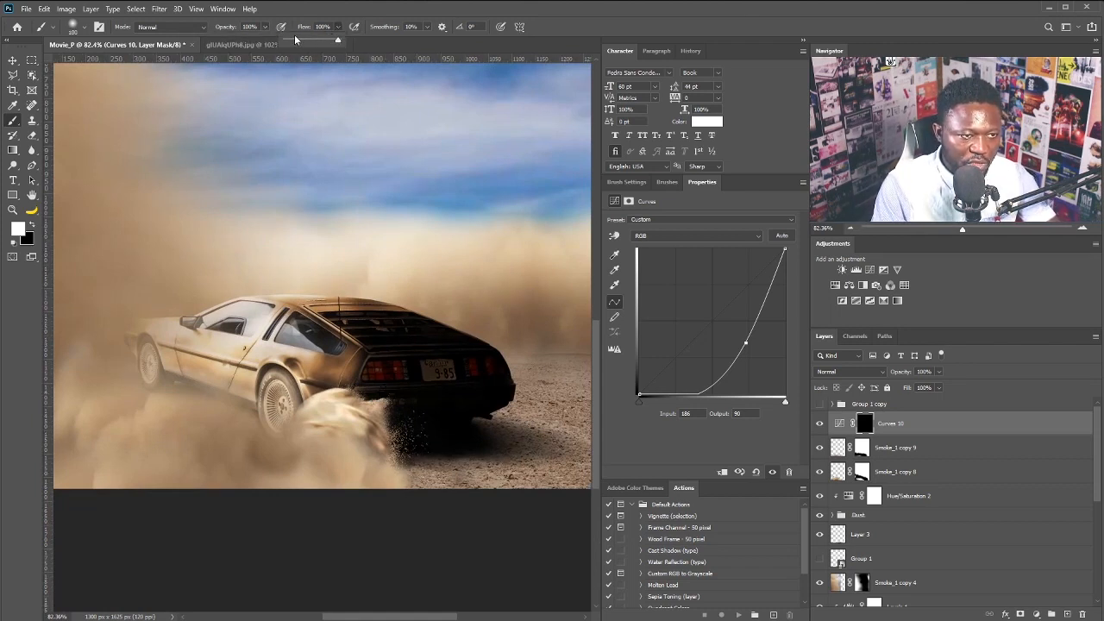
click(294, 40)
click(291, 90)
key(bracketright)
key(bracketright)
key(bracketright)
key(bracketright)
key(bracketright)
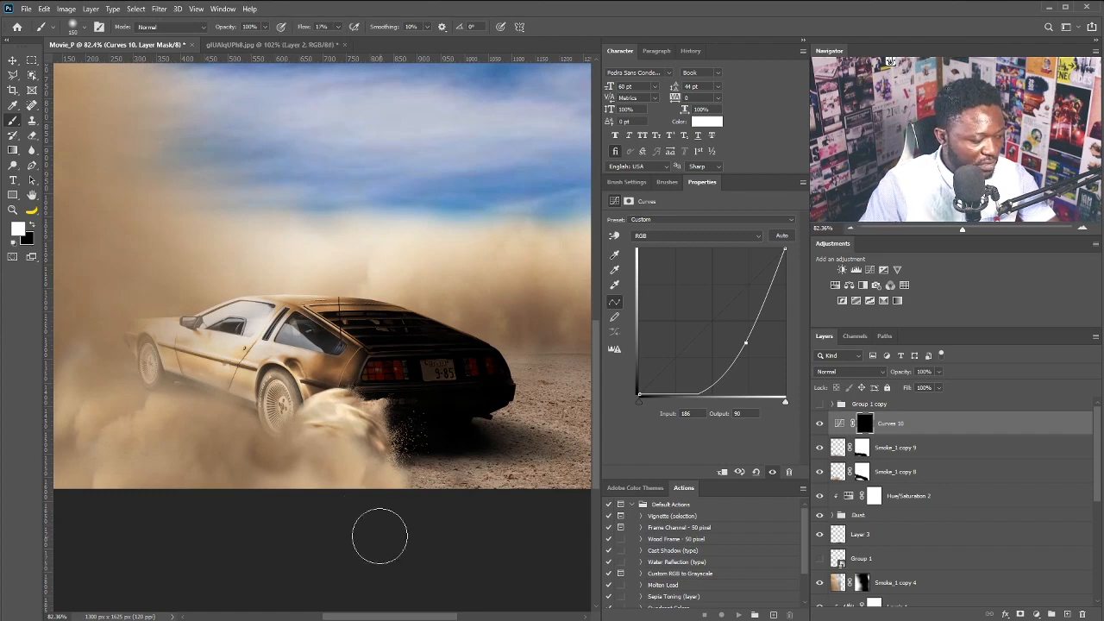
drag(478, 372, 426, 385)
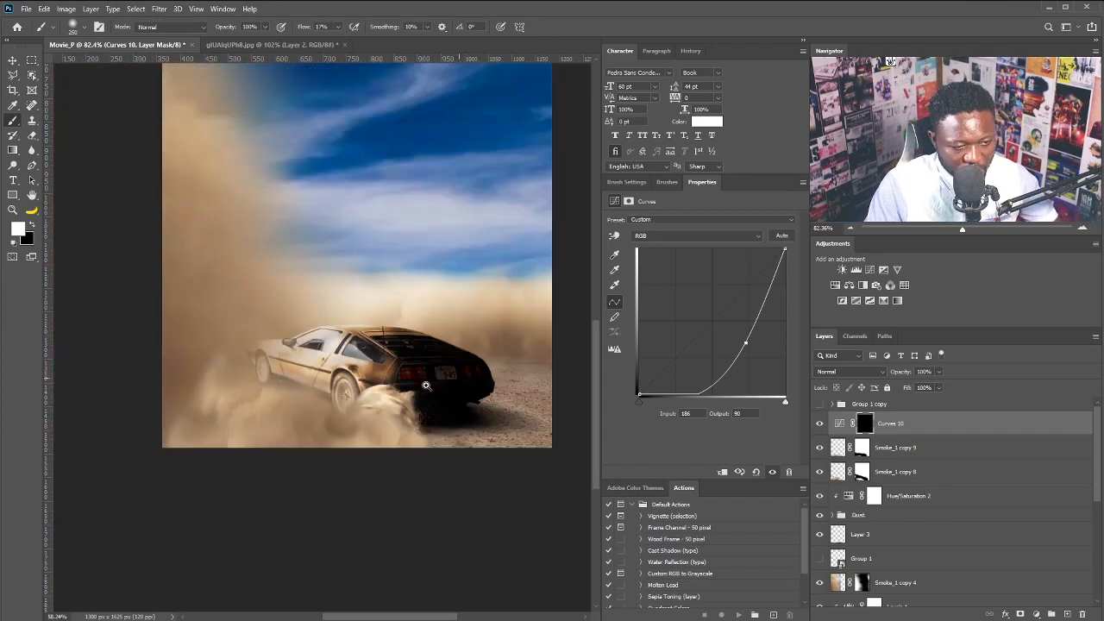
drag(448, 302, 414, 400)
mouse_move(334, 435)
mouse_down()
mouse_move(366, 485)
mouse_move(340, 347)
mouse_move(301, 346)
mouse_up()
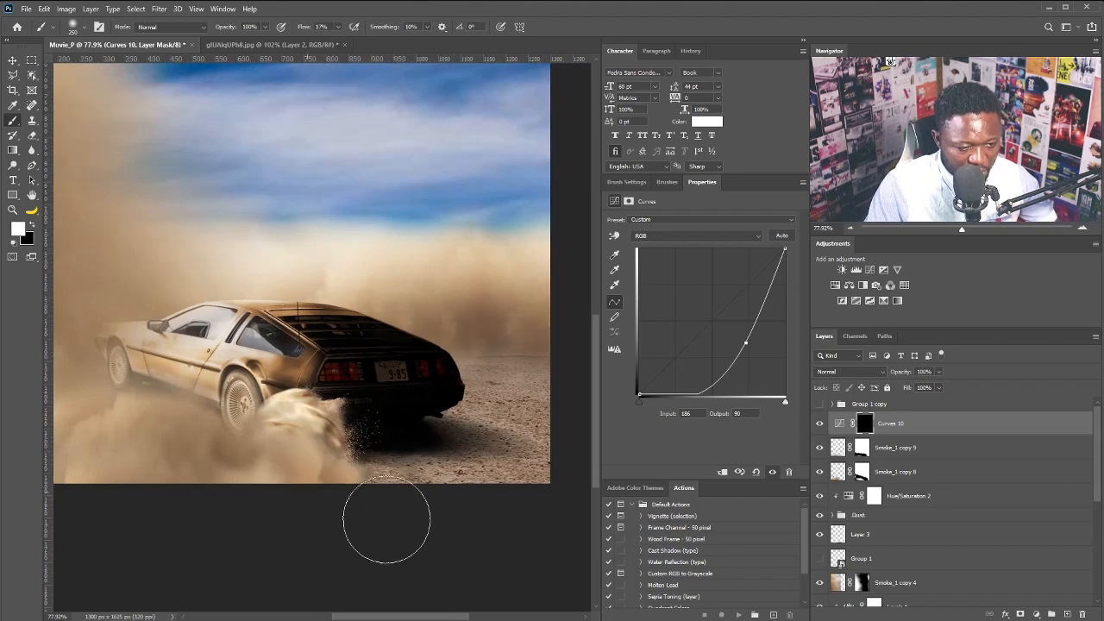
drag(533, 505, 566, 399)
key(x)
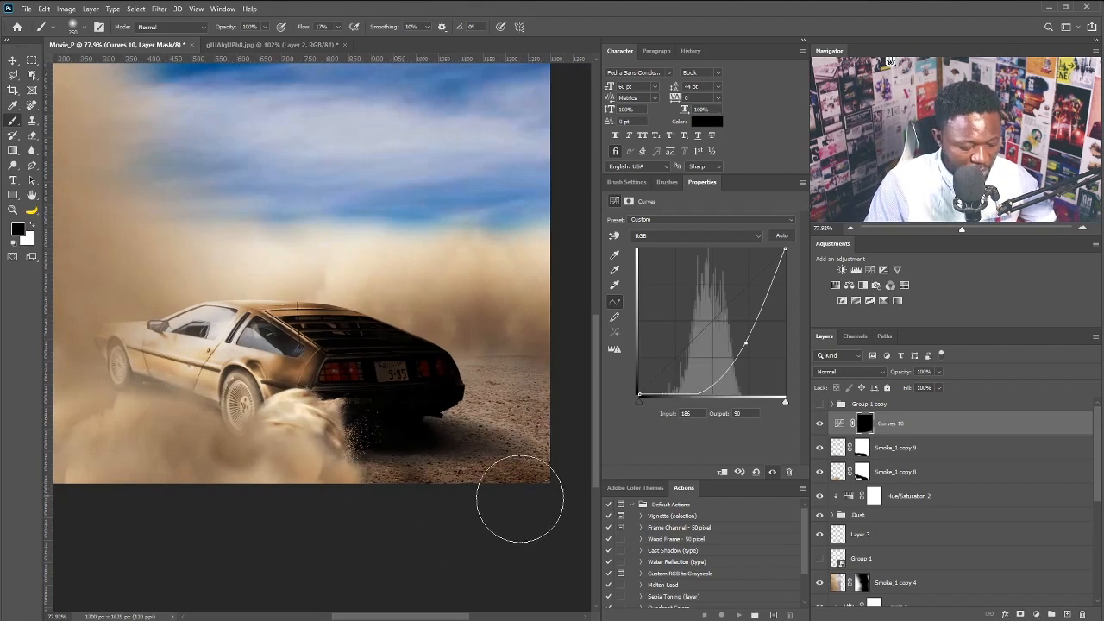
key(x)
mouse_move(478, 483)
mouse_down()
mouse_move(513, 463)
mouse_move(497, 460)
mouse_up()
click(547, 432)
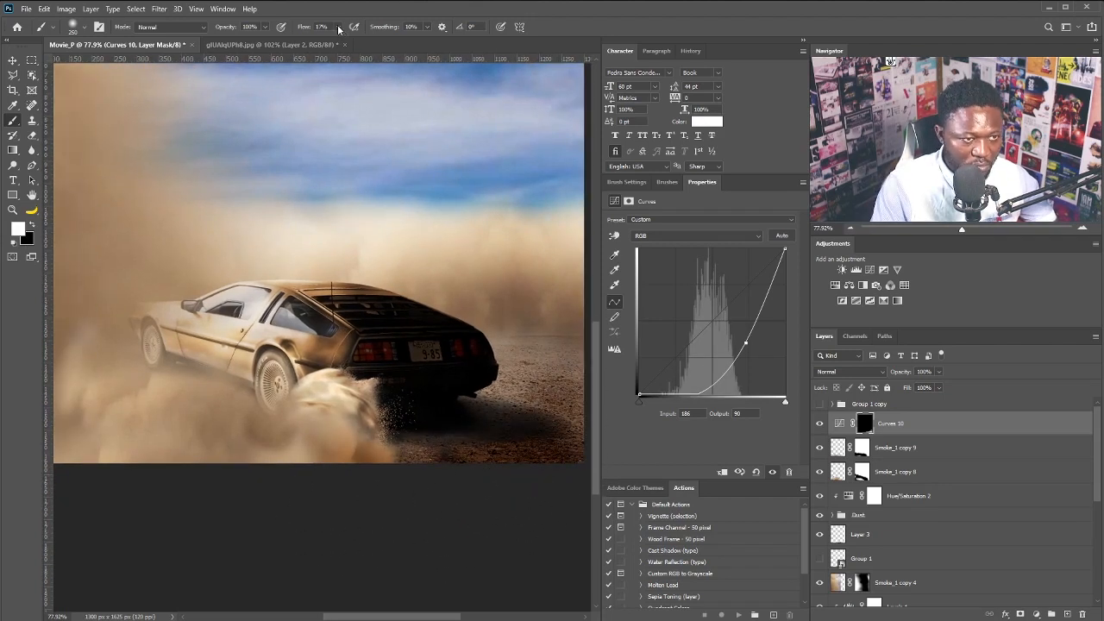
Raise the brush flow to 41% and darken the lower edges of the poster further on Curves 10's mask
drag(337, 29, 331, 31)
mouse_move(574, 407)
mouse_down()
mouse_move(454, 431)
mouse_move(459, 413)
mouse_up()
drag(337, 28, 359, 32)
drag(317, 323, 619, 228)
mouse_move(498, 418)
mouse_down()
mouse_move(264, 411)
mouse_move(348, 419)
mouse_move(276, 412)
mouse_up()
scroll(276, 412, down, 3)
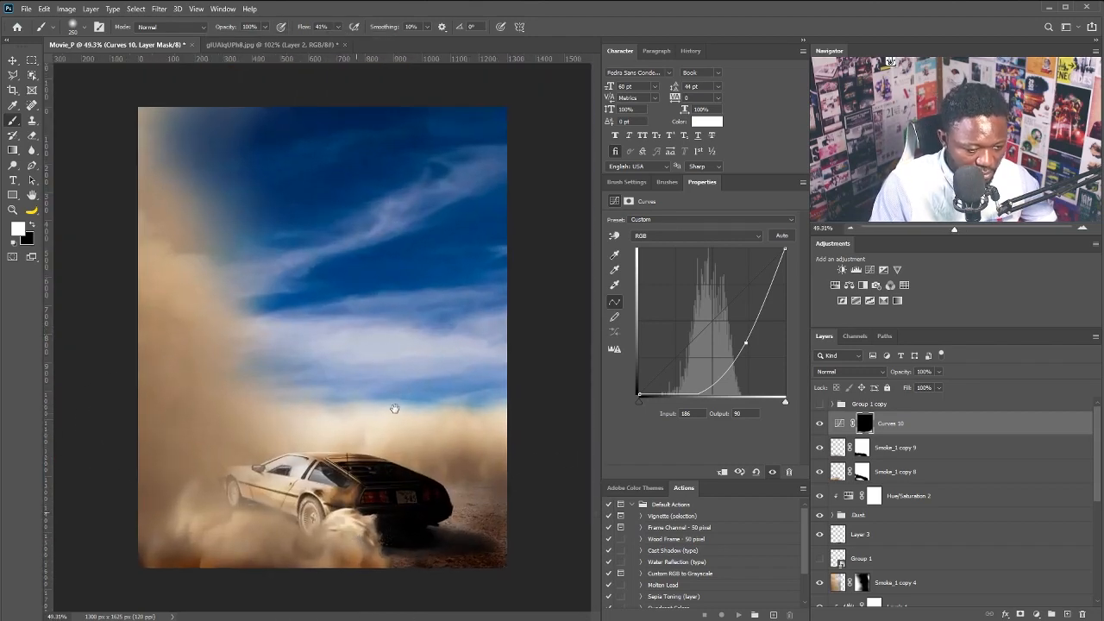
Create a new layer named Cloud F above Curves 10
key(v)
ctrl+click(440, 523)
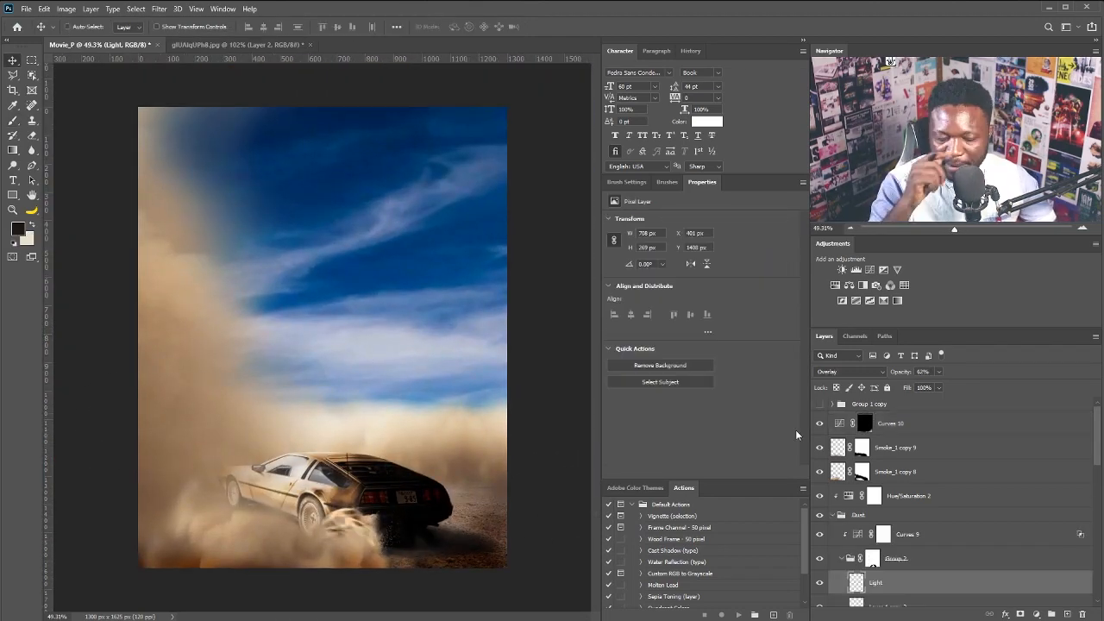
click(974, 420)
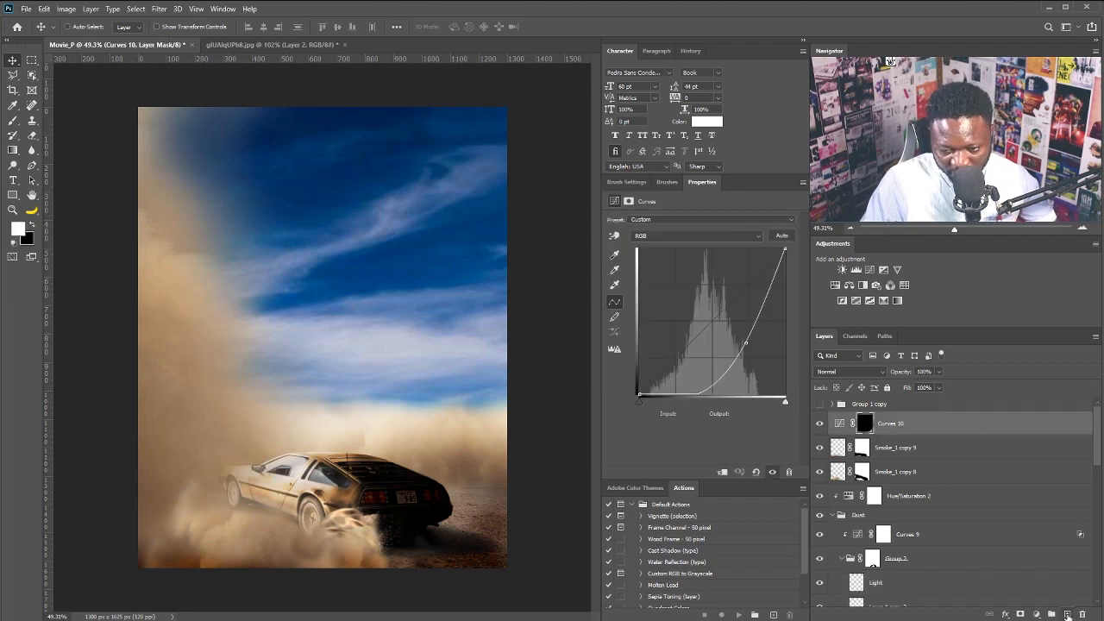
alt+click(1068, 616)
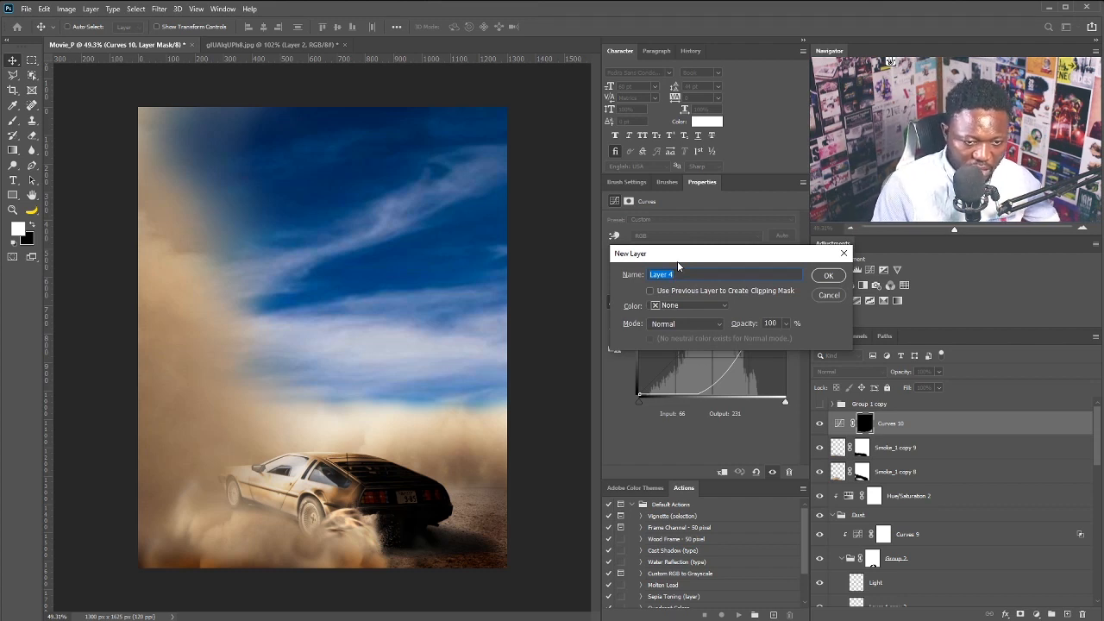
text(Ob)
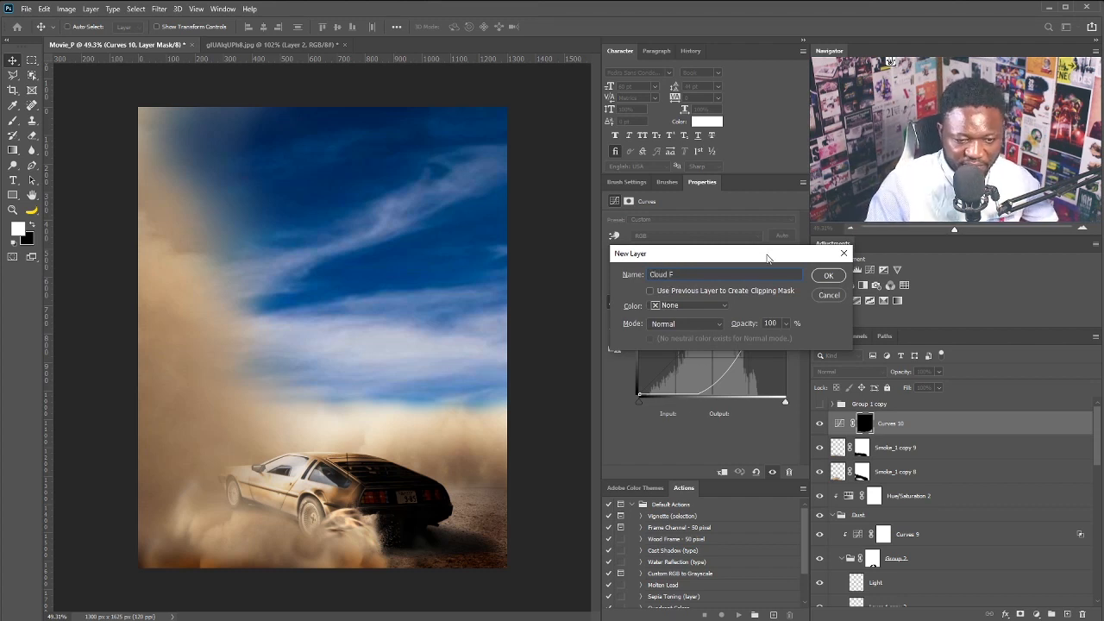
click(830, 277)
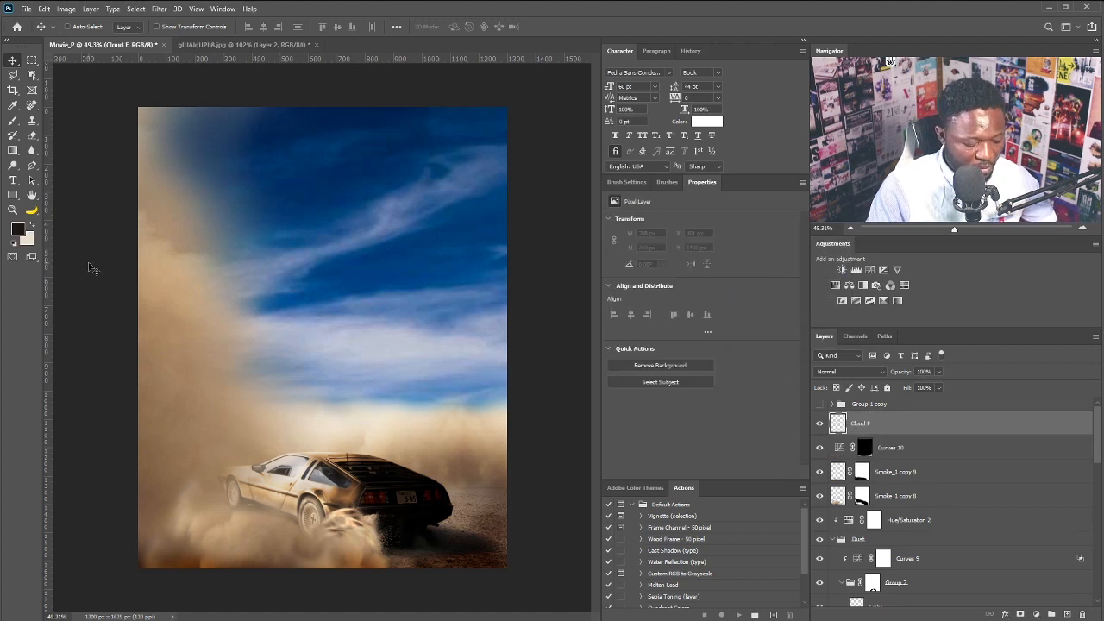
Fill Cloud F with the dark foreground color and render black-and-white Clouds on it
key(alt+BackSpace)
key(alt+t)
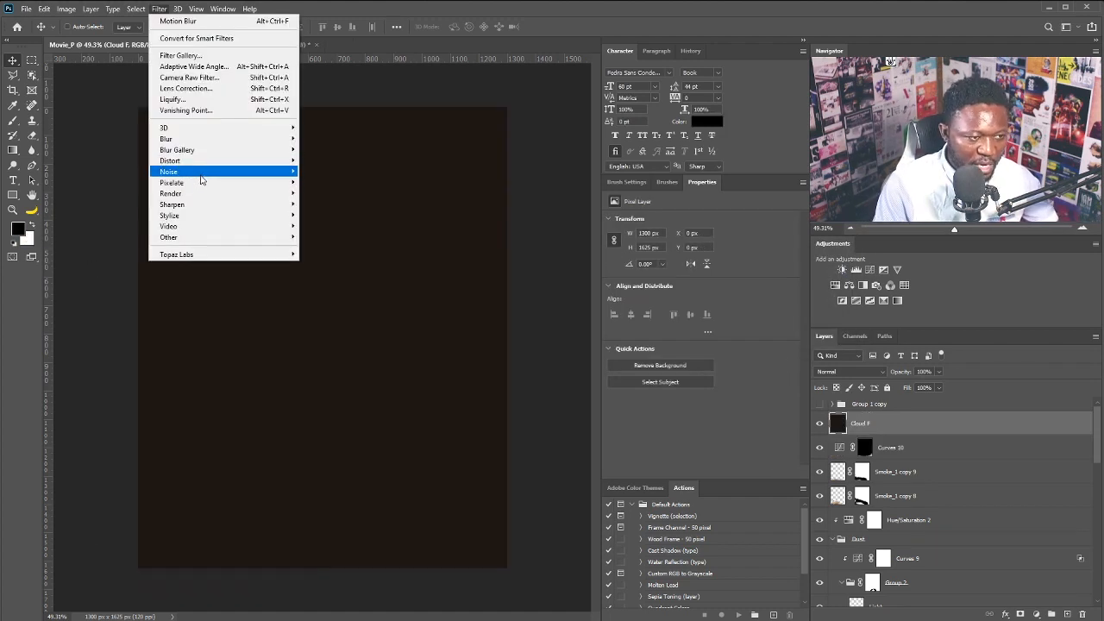
mouse_move(201, 198)
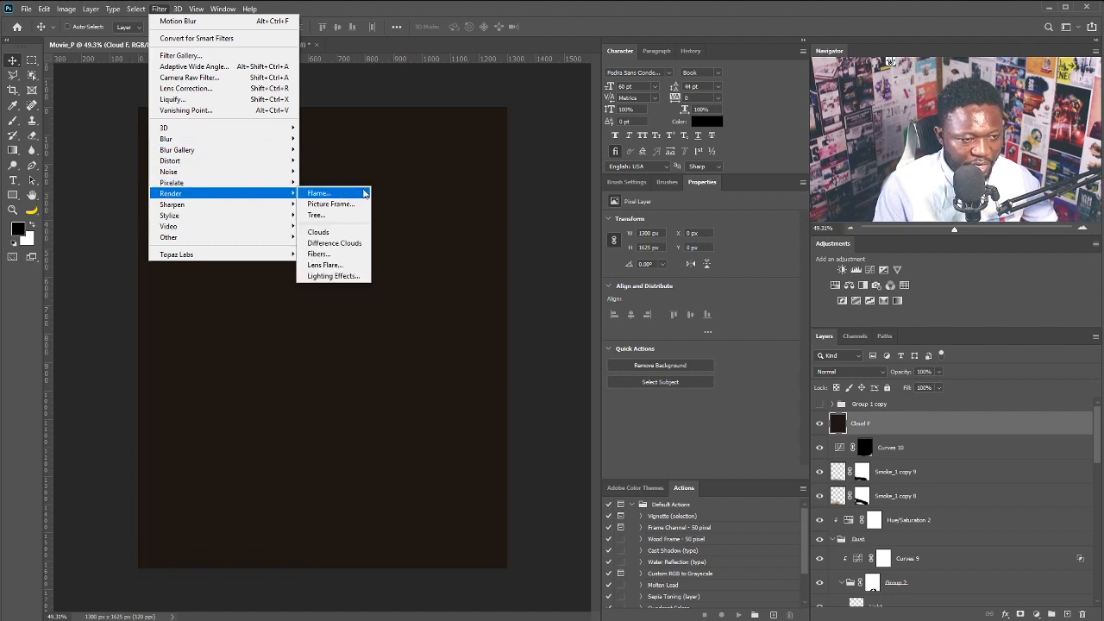
click(341, 235)
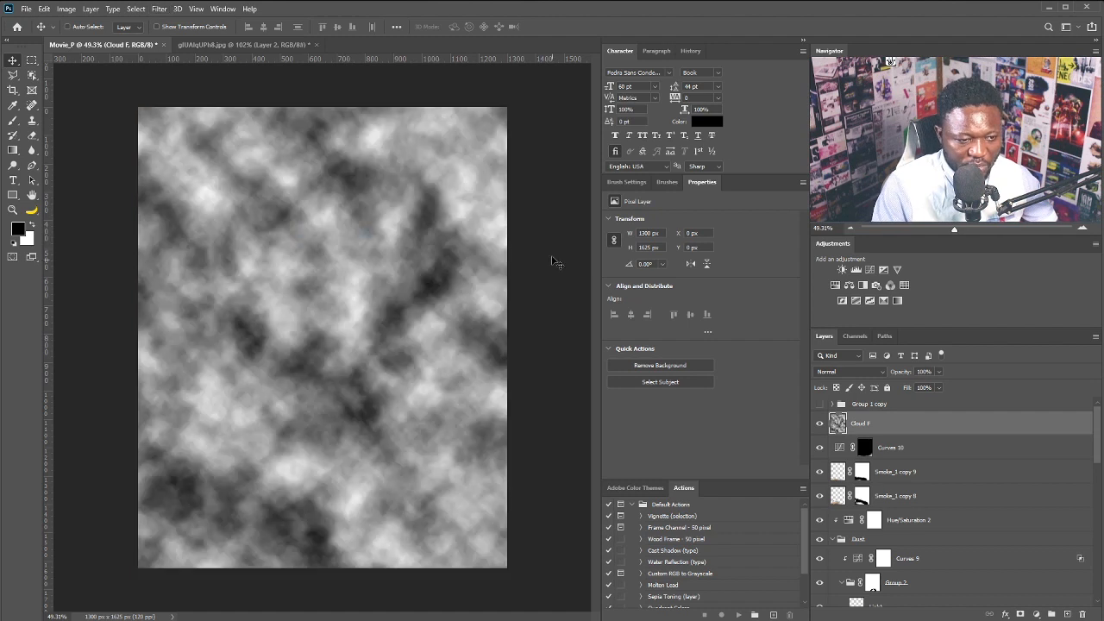
Set Cloud F's blend mode to Soft Light and add a white layer mask to it
click(857, 372)
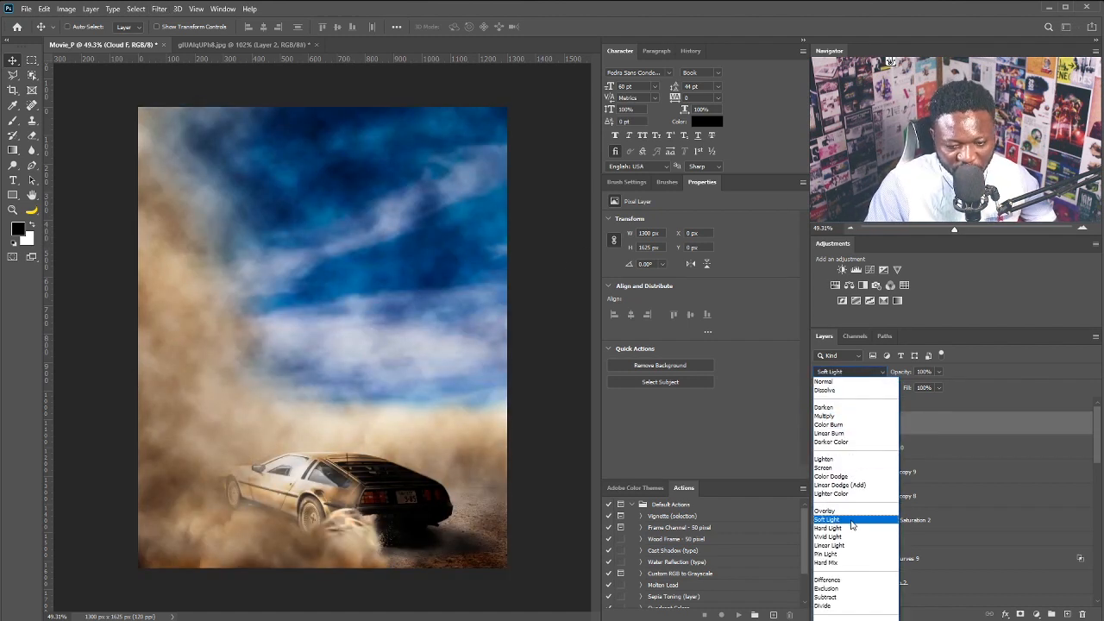
click(851, 521)
click(1021, 614)
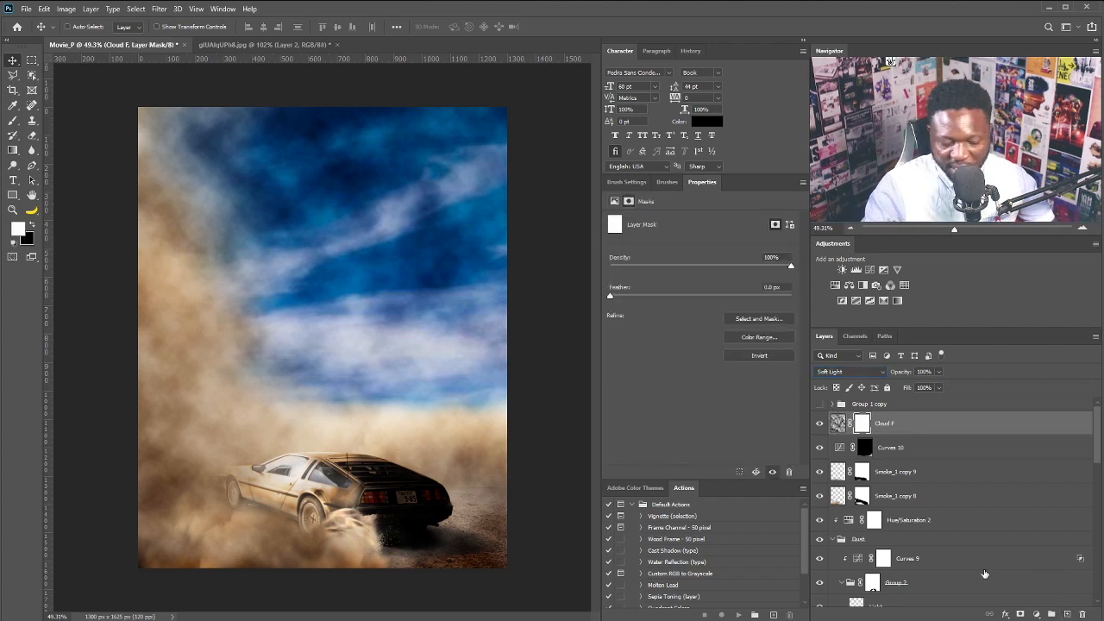
Invert Cloud F's mask to black and paint white on it over the dust and the ground around the car
key(ctrl+i)
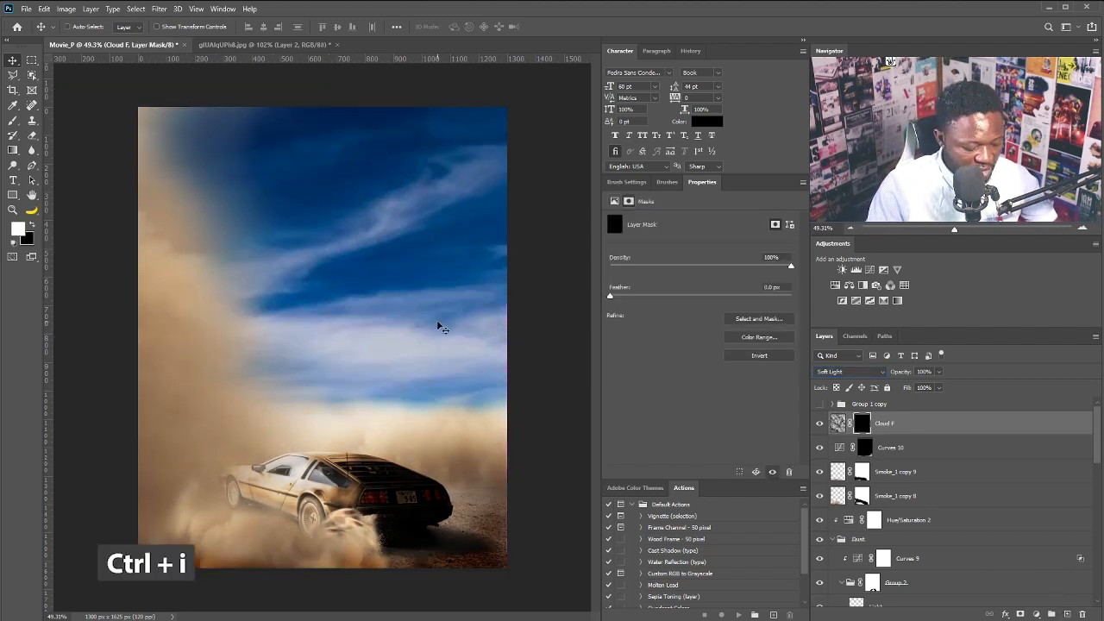
key(b)
mouse_move(223, 554)
mouse_down()
mouse_move(179, 528)
mouse_move(195, 494)
mouse_move(202, 402)
mouse_up()
drag(489, 475, 446, 452)
drag(366, 561, 432, 573)
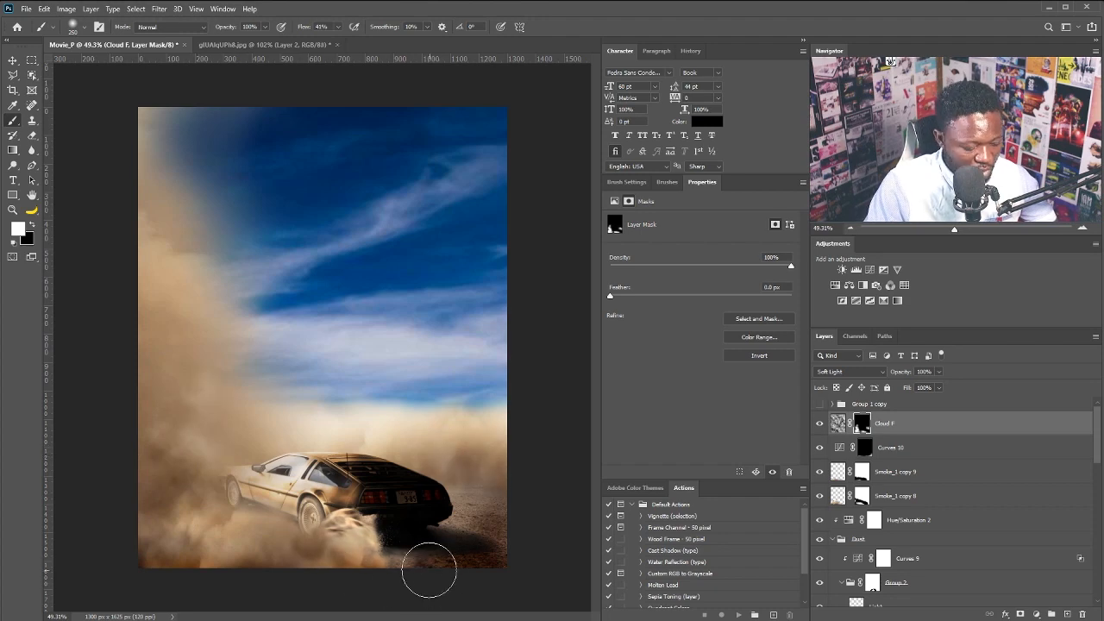
Paint black on Cloud F's mask to trim the cloud texture beside the car's front wheel
key(x)
drag(211, 503, 245, 498)
scroll(252, 484, down, 5)
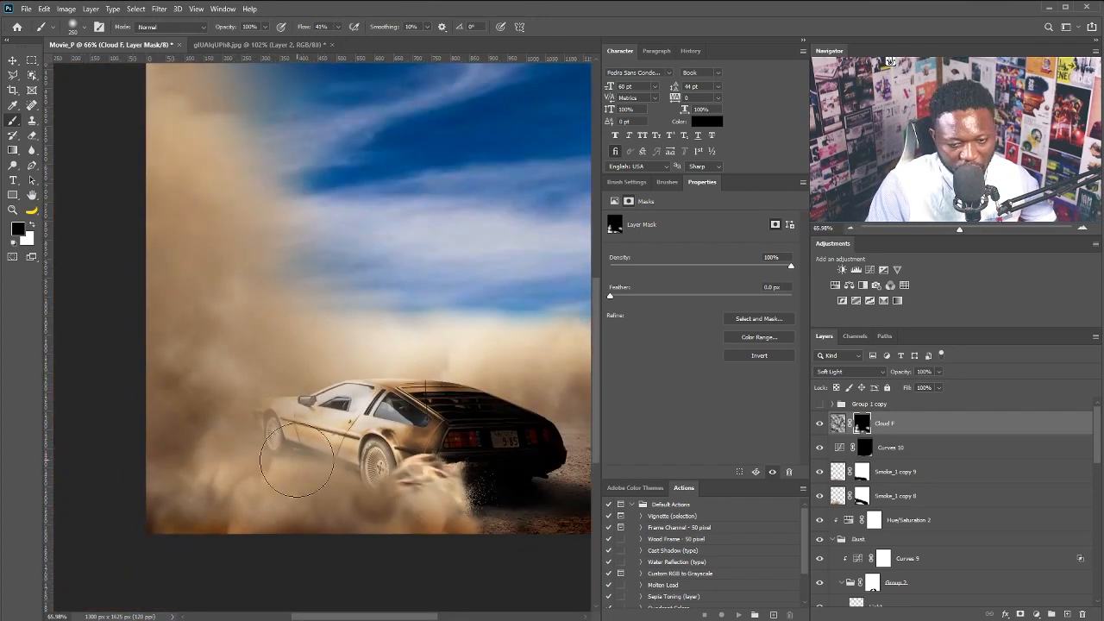
Restore smoke just below the car's front wheel by painting white with a smaller brush on Smoke_1 copy 8's mask
click(819, 496)
click(820, 496)
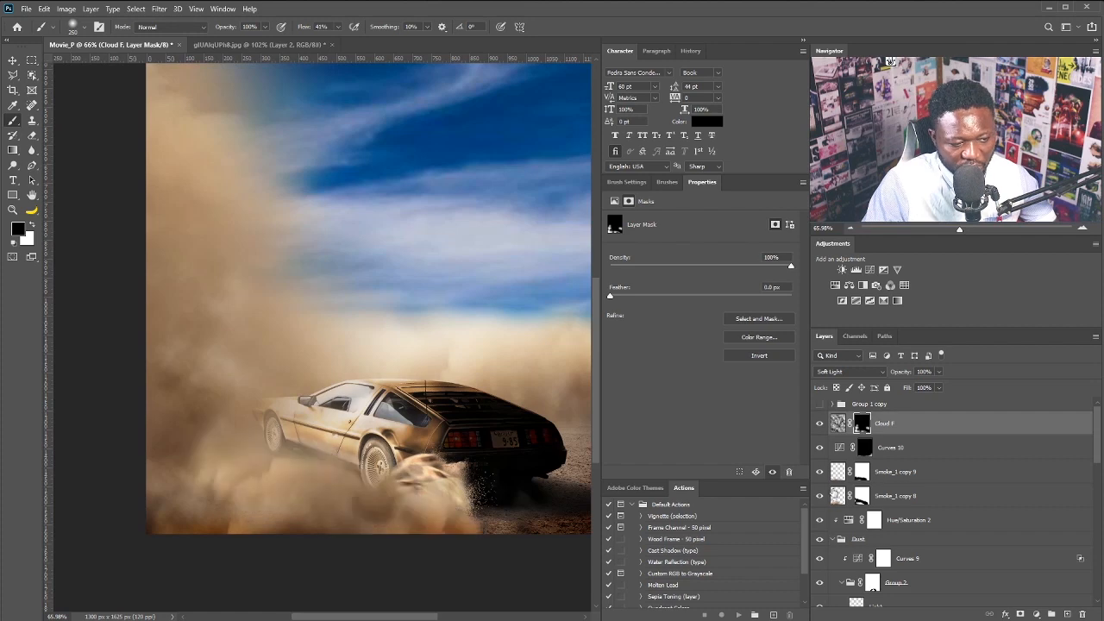
click(861, 496)
scroll(285, 450, up, 3)
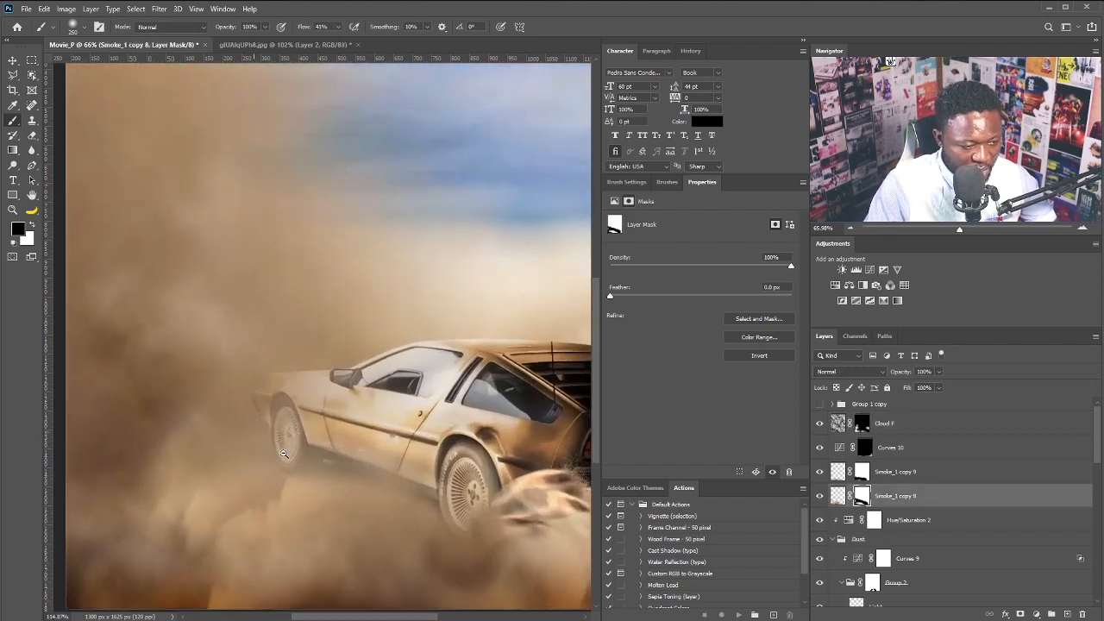
key(x)
key(bracketleft)
key(bracketleft)
key(bracketleft)
key(bracketleft)
key(bracketleft)
key(bracketleft)
key(bracketleft)
mouse_move(296, 475)
mouse_down()
mouse_move(279, 501)
mouse_move(285, 491)
mouse_move(255, 457)
mouse_move(318, 493)
mouse_up()
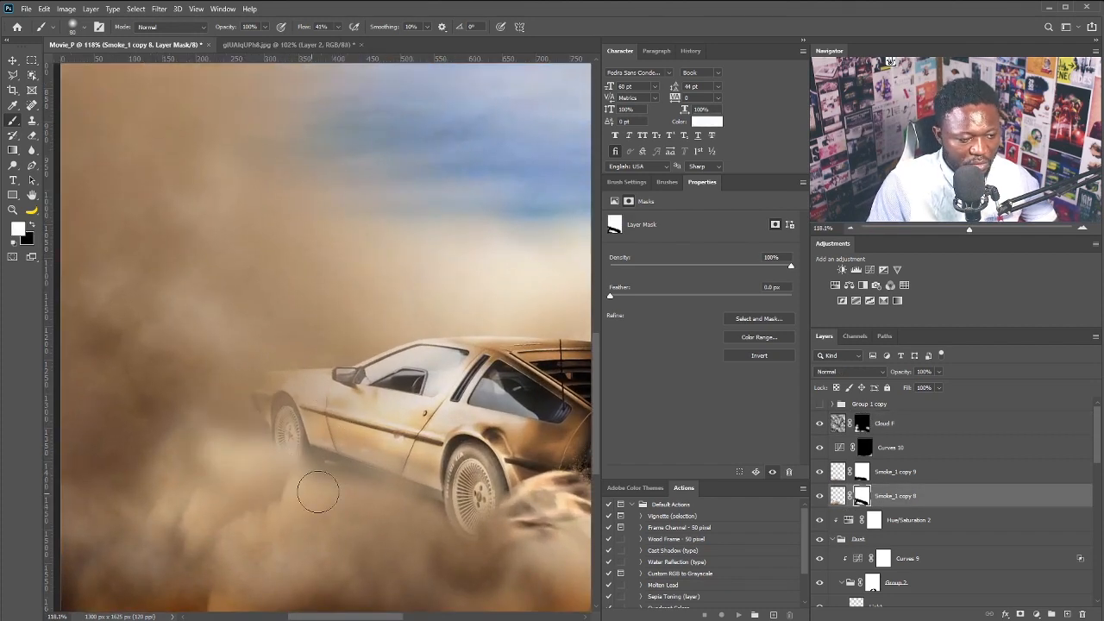
Duplicate the Smoke_1 copy 8 layer and move the copy up about 87 px over the car's front wheel
drag(920, 497, 1064, 613)
key(v)
drag(347, 501, 247, 451)
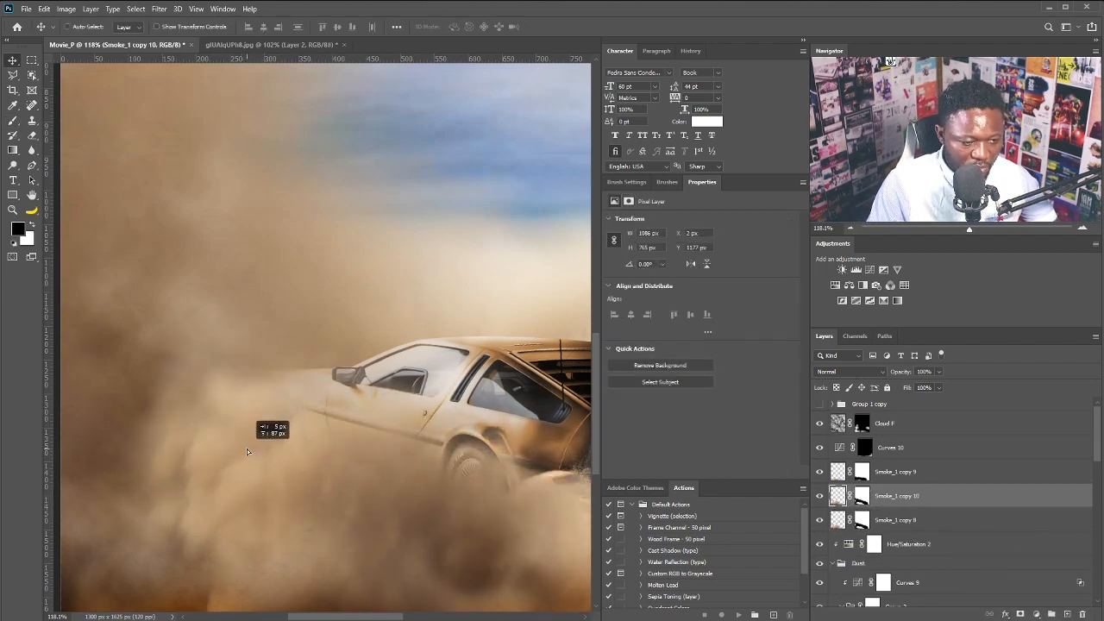
Paint black on Smoke_1 copy 10's mask to clear the smoke from the car's side and wheels
click(861, 496)
scroll(436, 423, down, 3)
key(x)
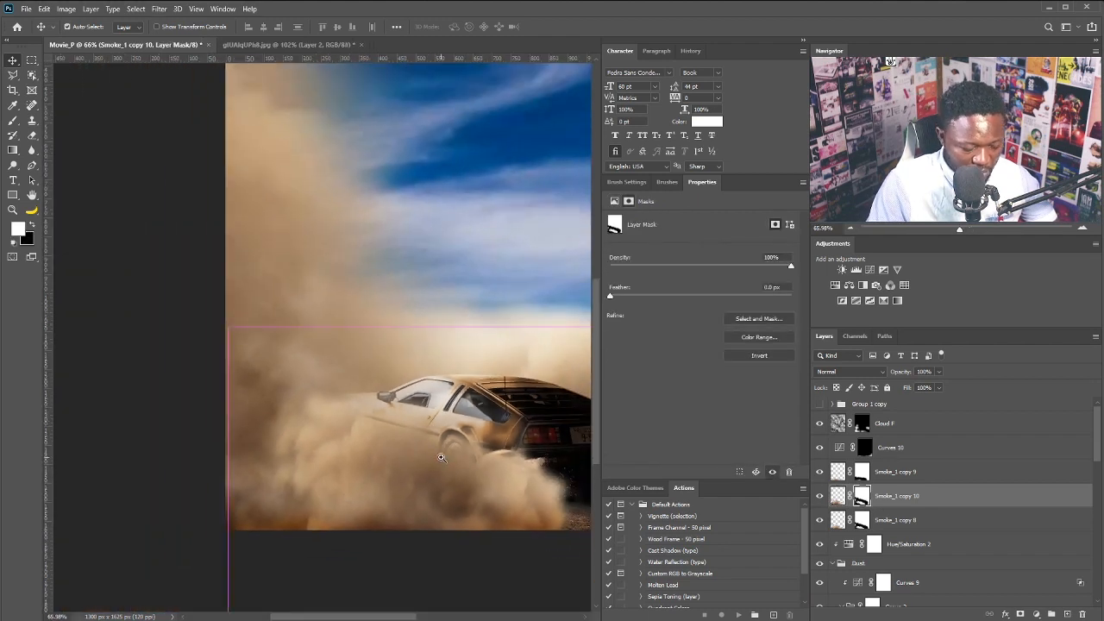
key(b)
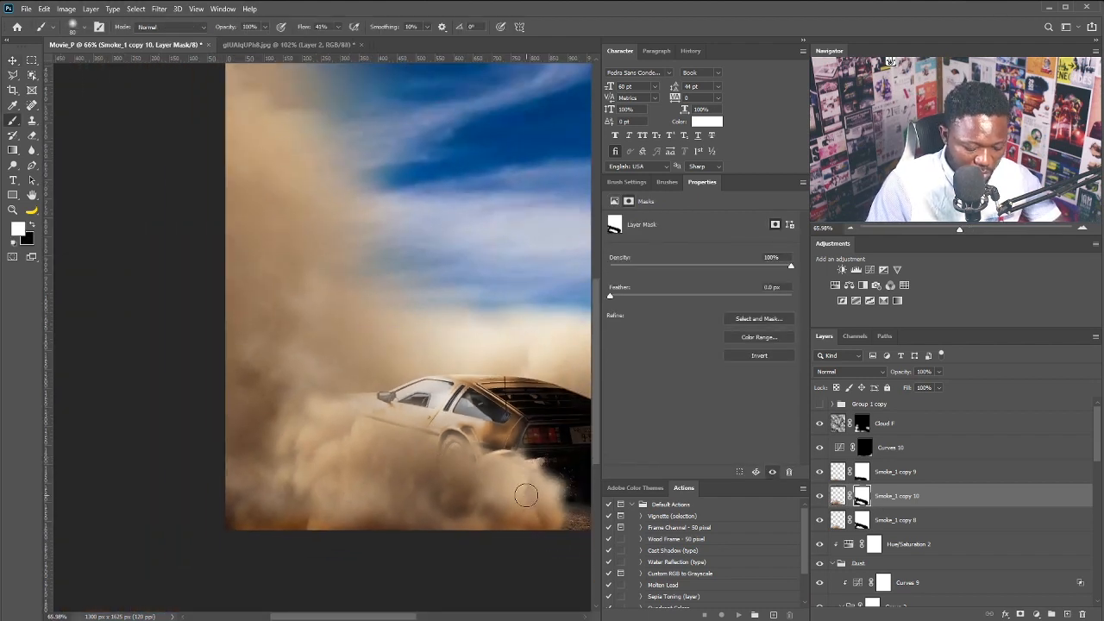
key(bracketright)
key(bracketright)
key(x)
mouse_move(470, 457)
mouse_down()
mouse_move(527, 509)
mouse_move(449, 466)
mouse_up()
scroll(298, 432, up, 6)
scroll(345, 503, down, 3)
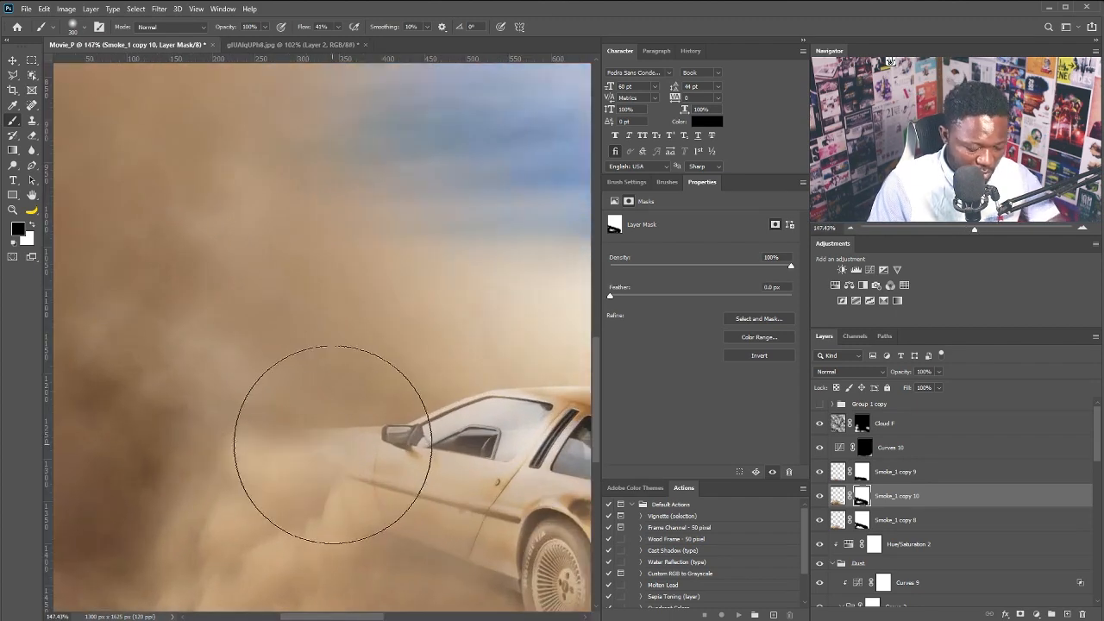
key(bracketleft)
key(bracketleft)
scroll(383, 439, down, 2)
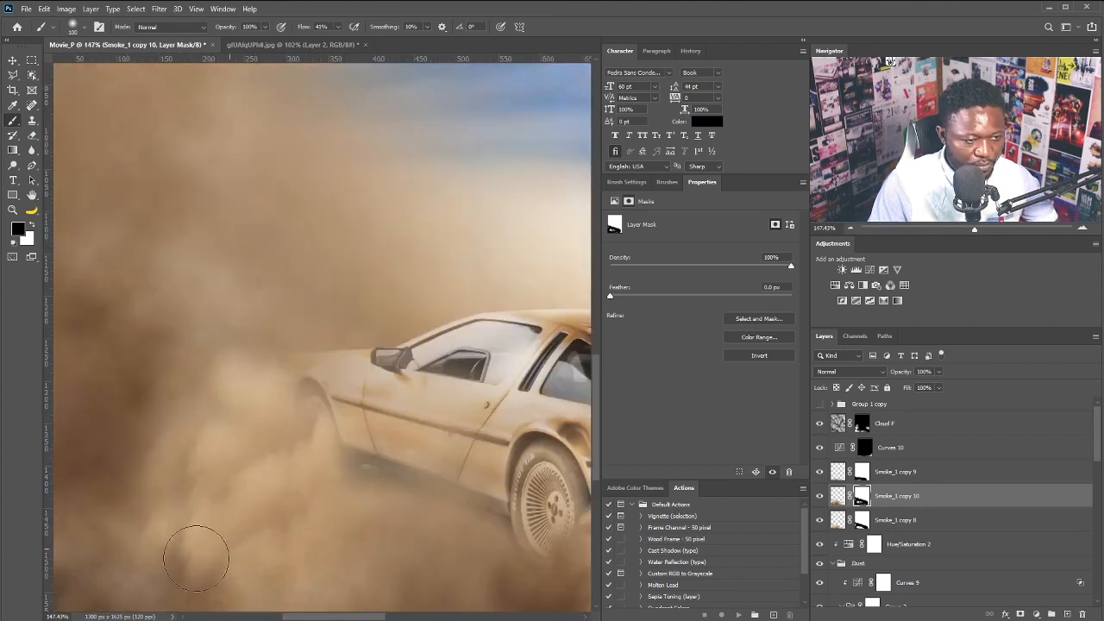
Place the 0UVufuMwna debris image above Smoke_1 copy 10, rotated upright and scaled over the dust beside the car
scroll(192, 547, down, 4)
drag(363, 477, 308, 315)
drag(506, 325, 477, 394)
drag(587, 229, 296, 248)
drag(419, 394, 377, 311)
drag(505, 215, 360, 313)
key(Return)
Duplicate the debris layer, rotate the copy 180° and move it down so both debris clusters overlap
key(ctrl+j)
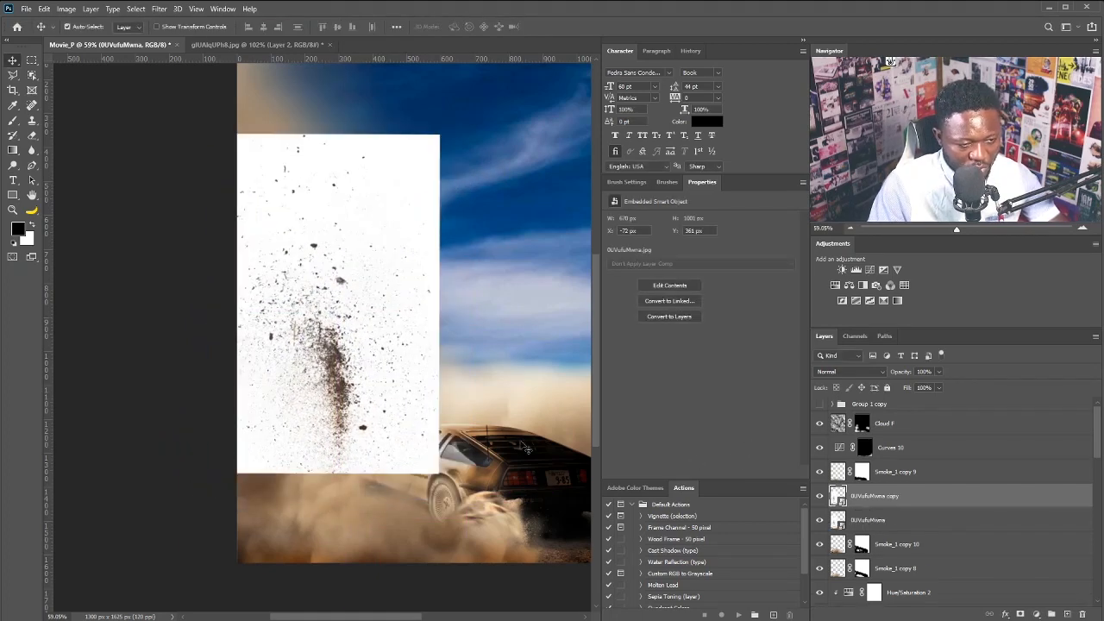
key(ctrl+t)
right_click(343, 313)
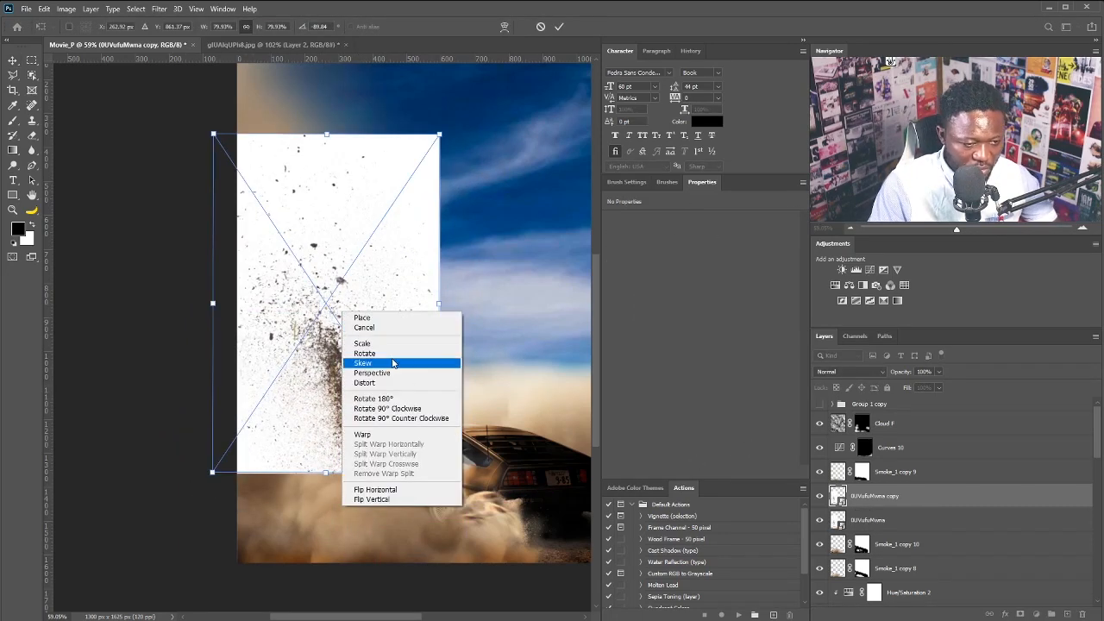
click(400, 402)
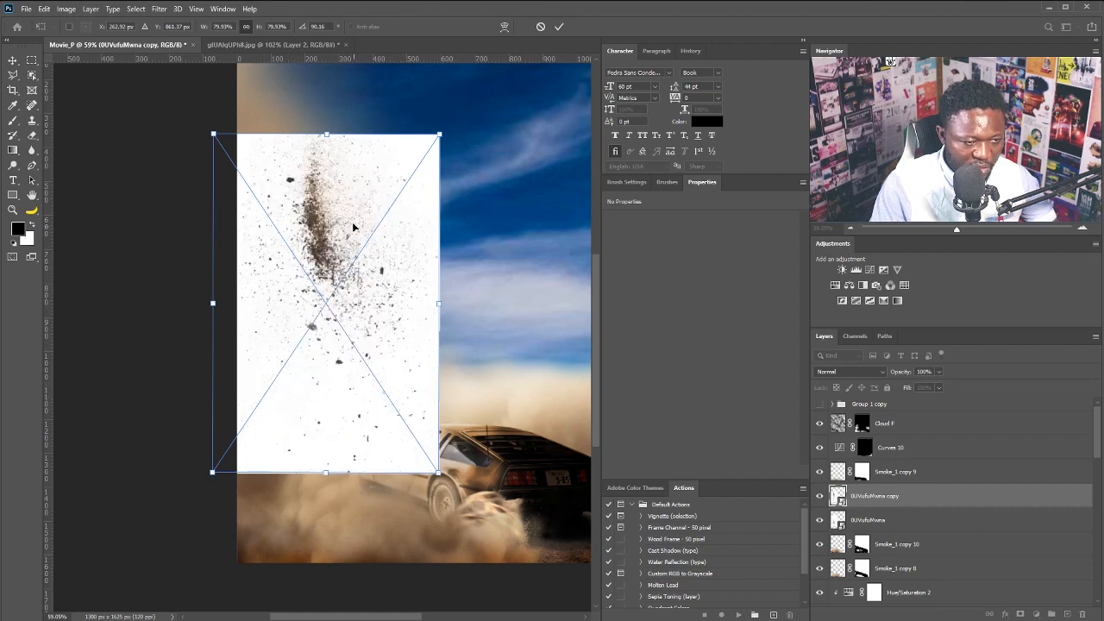
drag(352, 222, 358, 342)
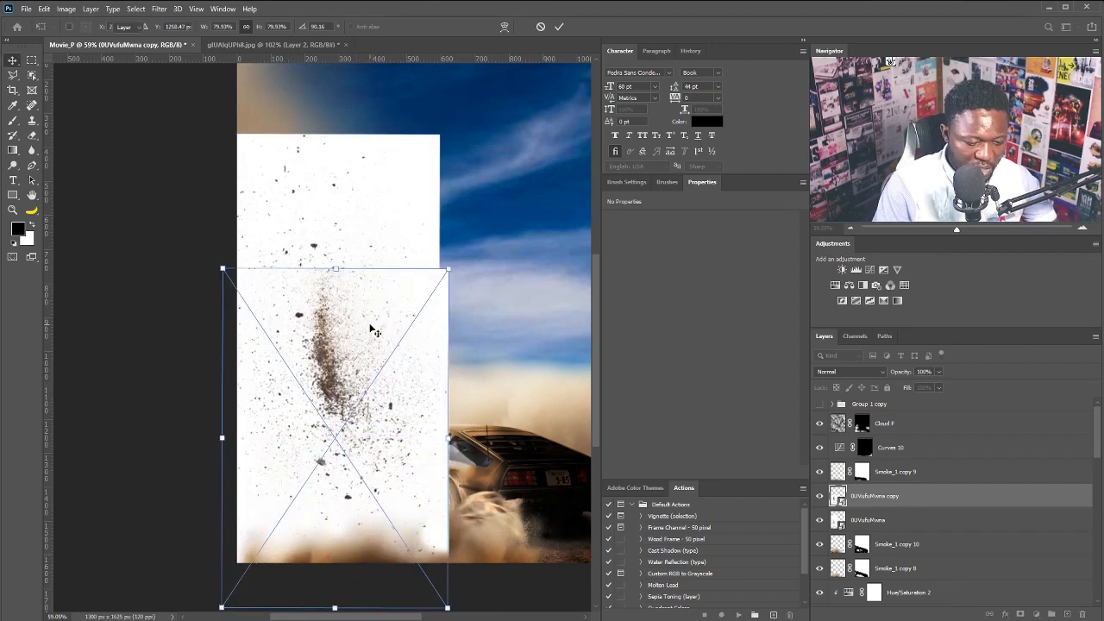
key(Return)
Set the blend mode of both debris layers to Multiply
shift+click(878, 522)
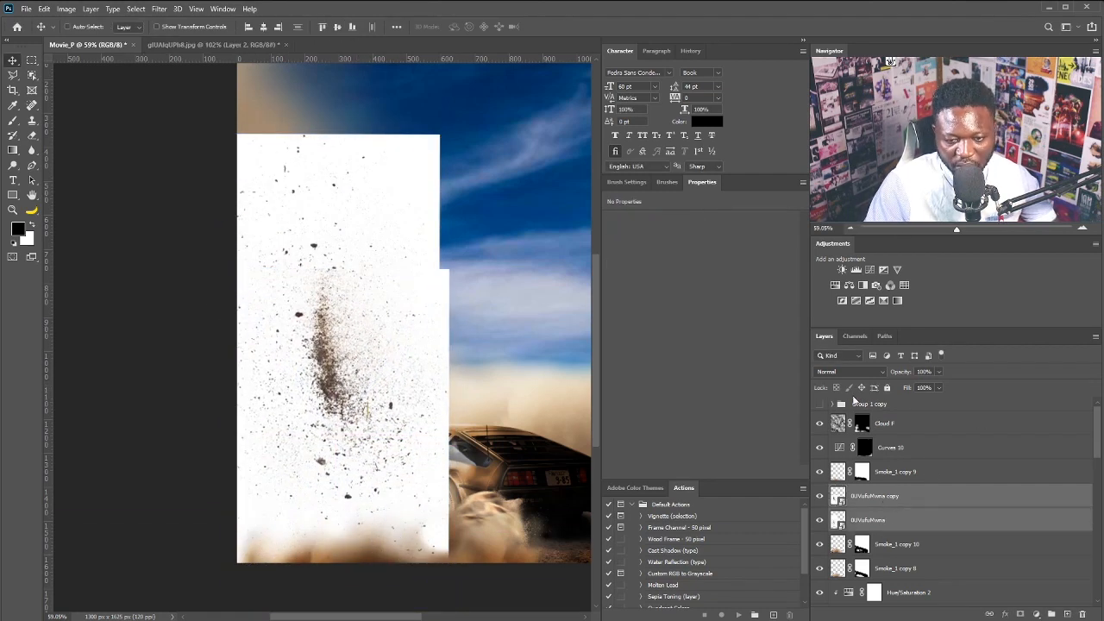
click(852, 372)
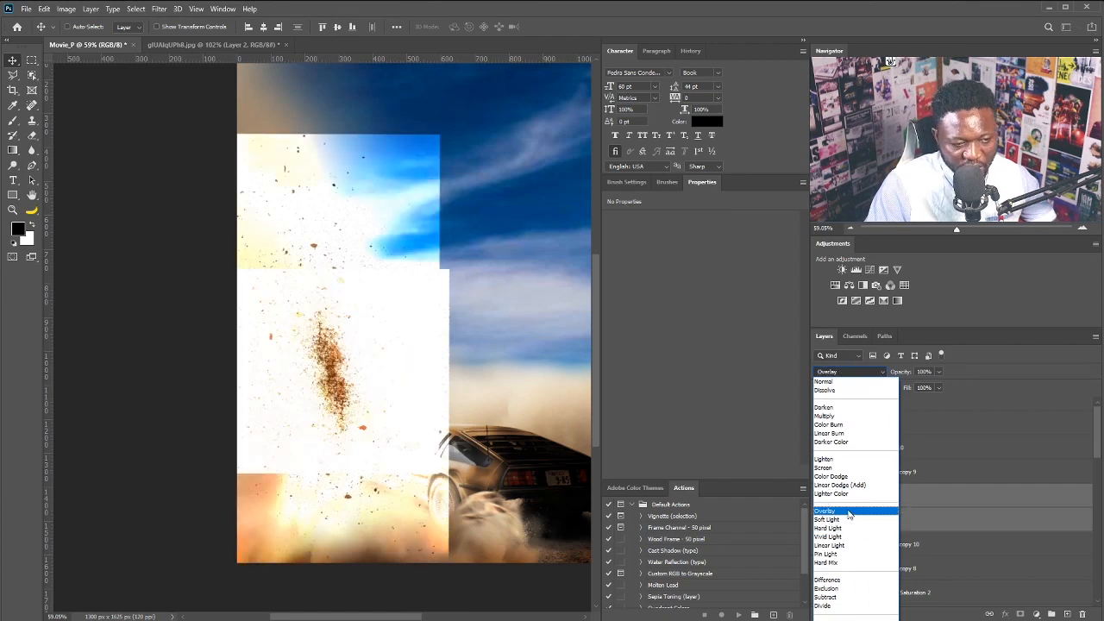
click(838, 419)
Rasterize both debris smart object layers
right_click(909, 503)
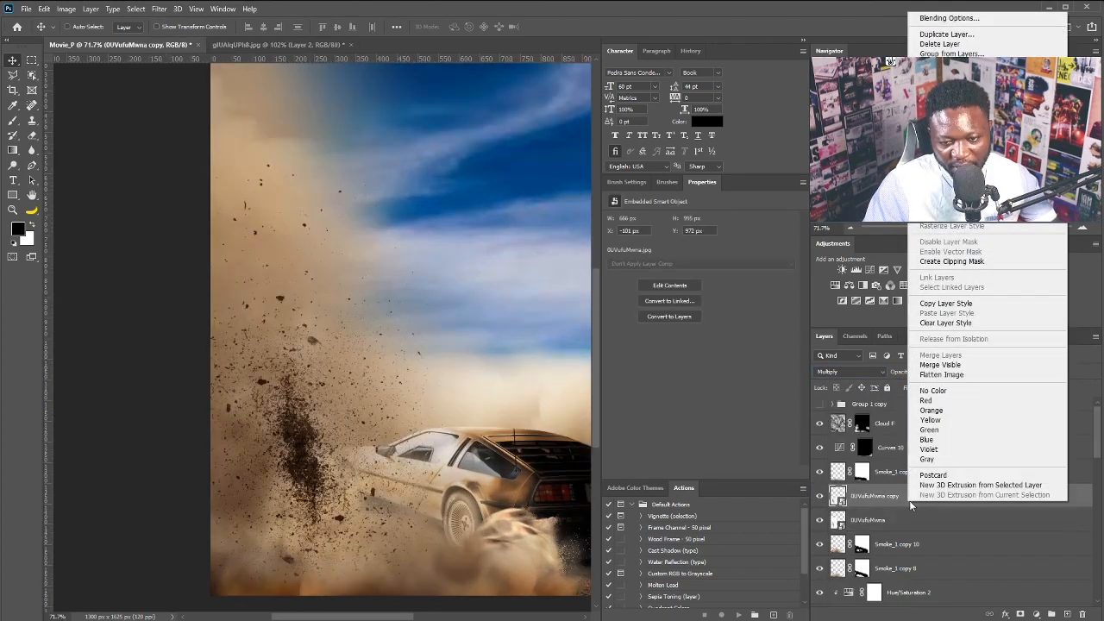
click(964, 219)
click(884, 520)
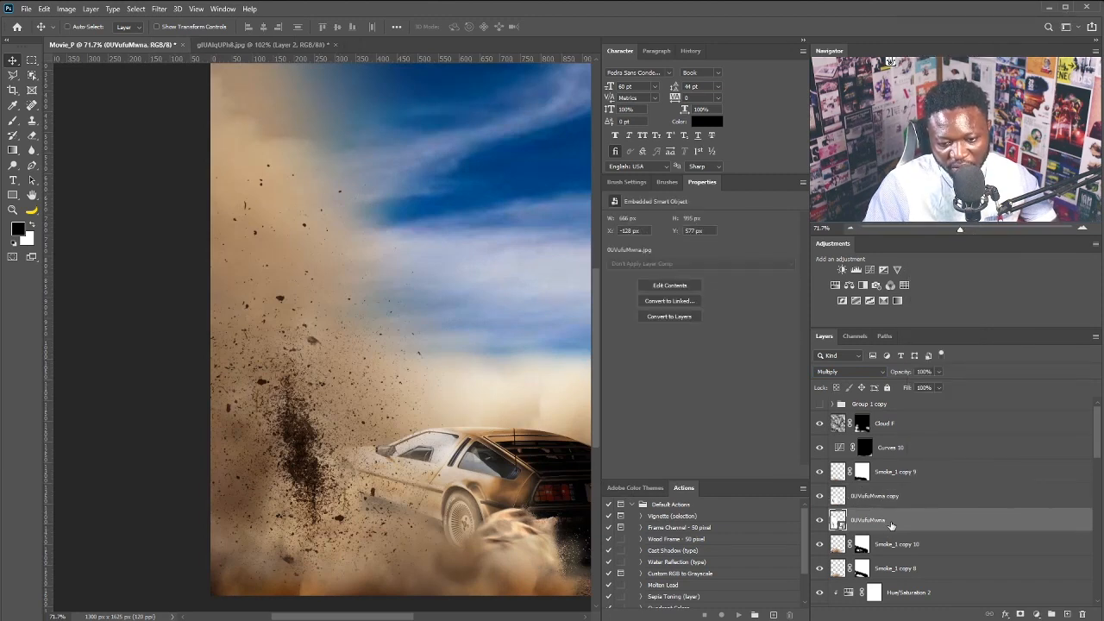
right_click(888, 521)
click(925, 236)
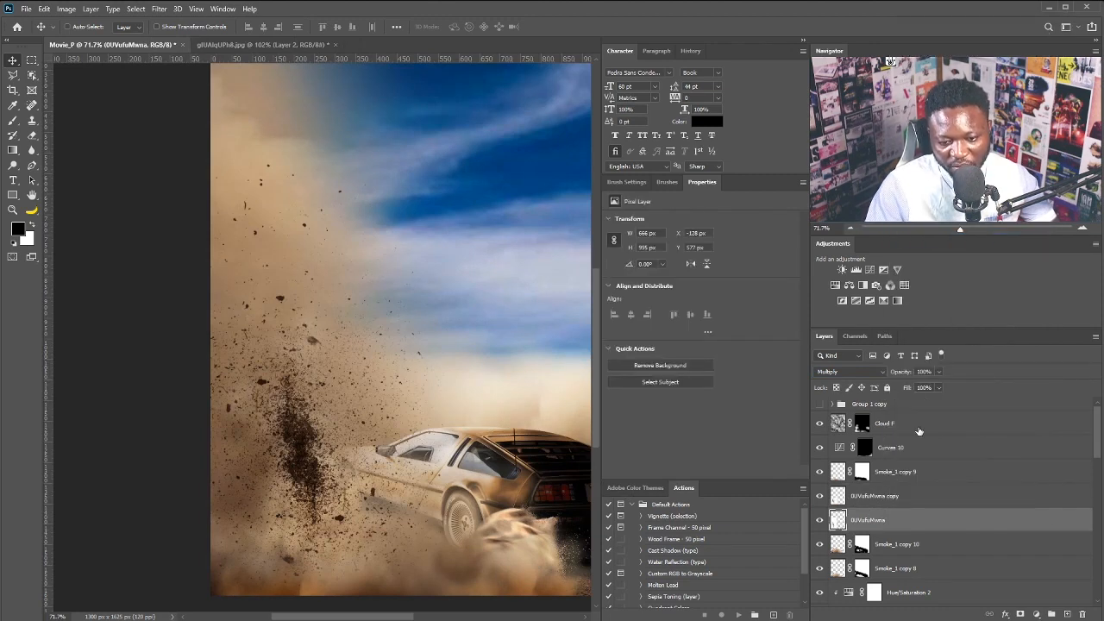
Merge the two rasterized debris layers into one layer
shift+click(890, 498)
key(ctrl+e)
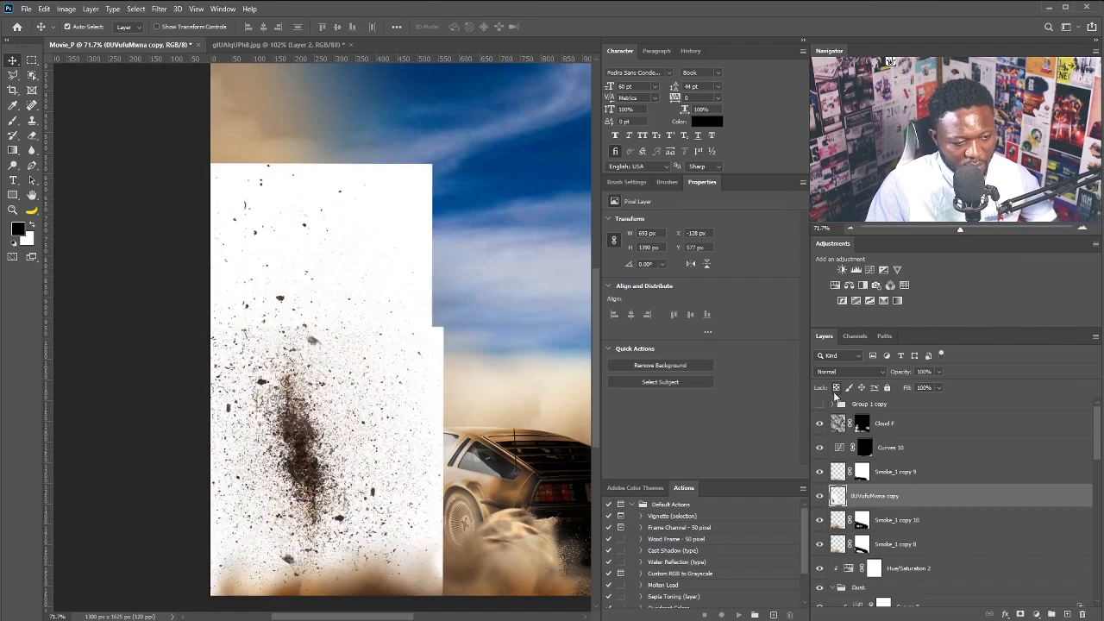
key(ctrl+z)
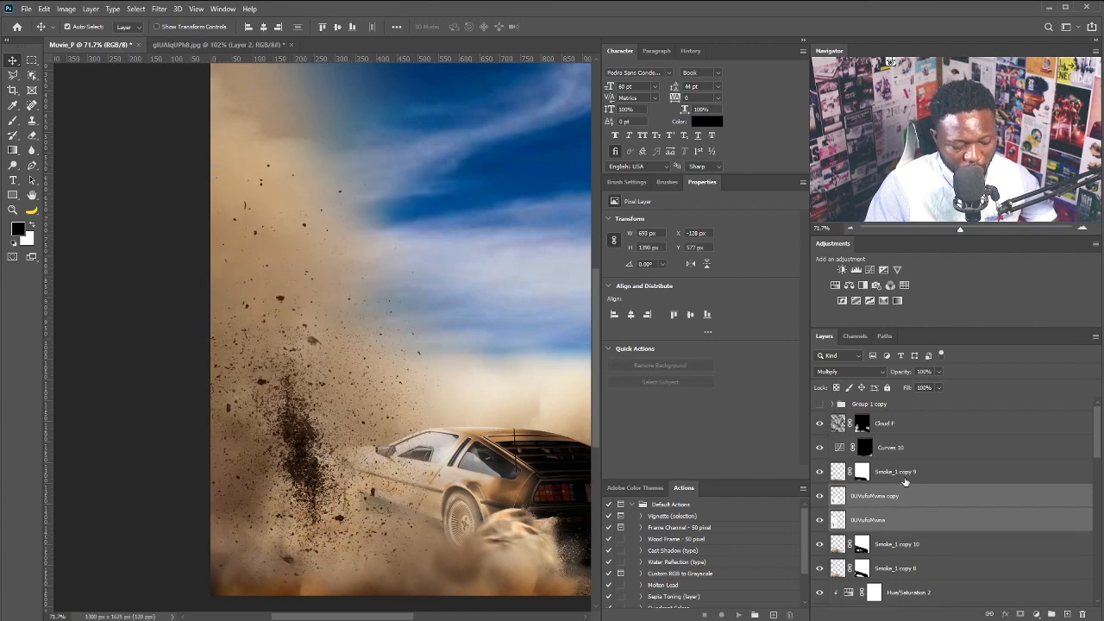
key(ctrl+e)
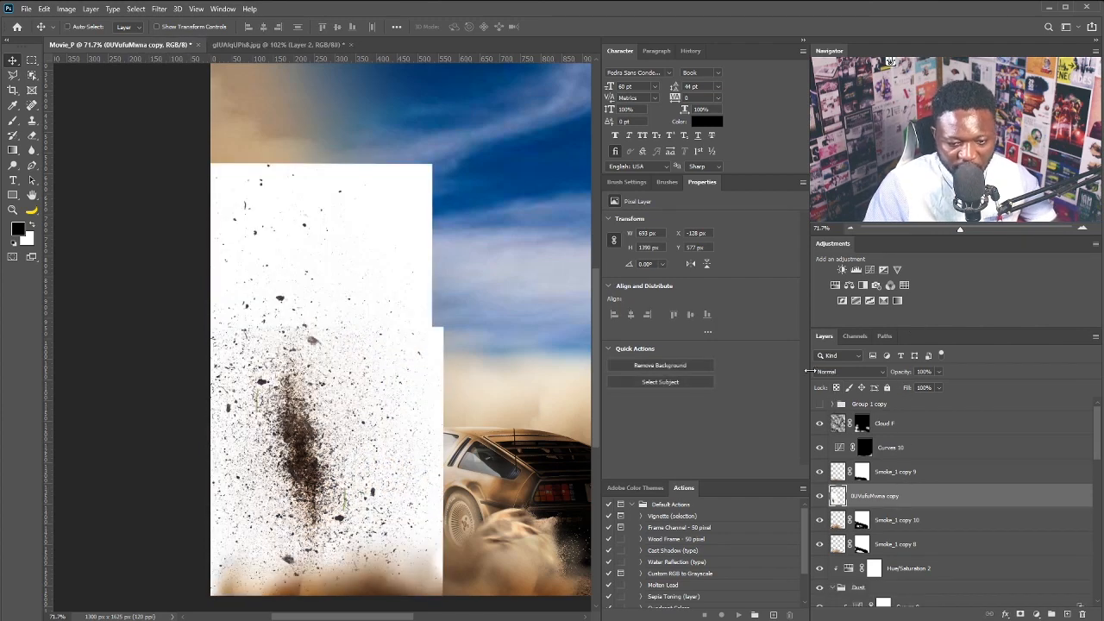
Apply a 5.4-pixel Gaussian Blur to the merged debris layer and set its blend mode to Multiply
click(153, 10)
mouse_move(216, 140)
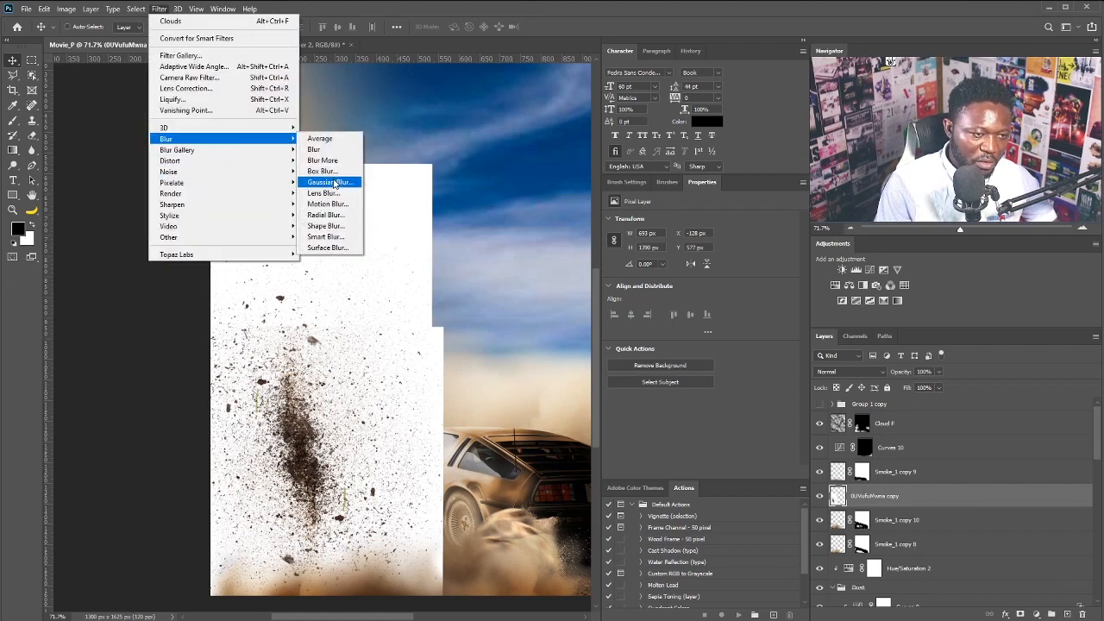
click(332, 182)
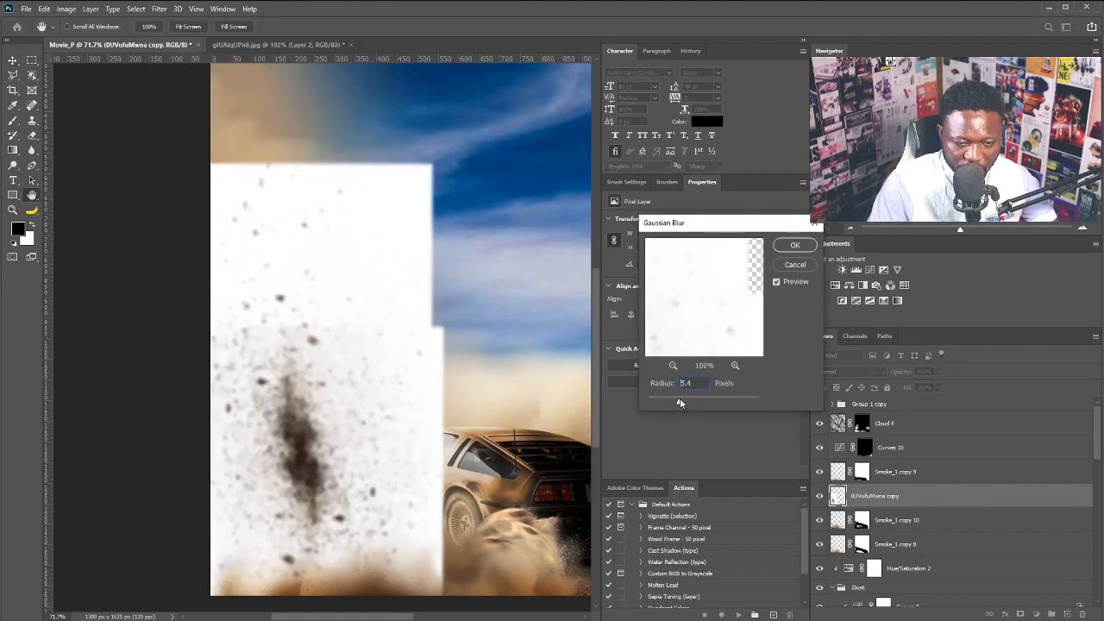
click(794, 245)
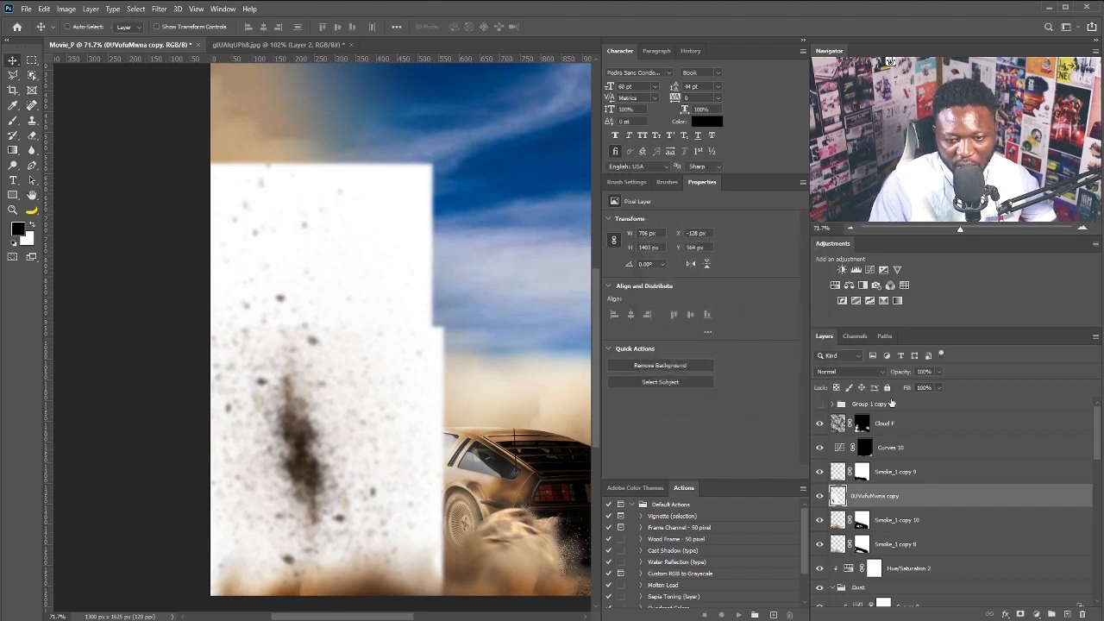
click(849, 372)
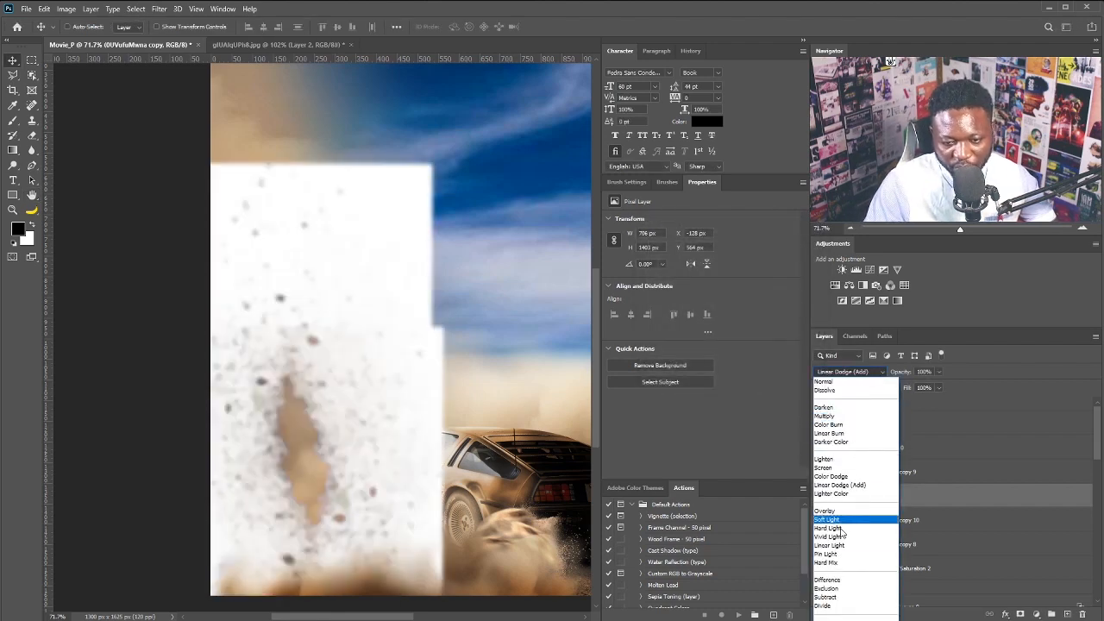
click(846, 419)
Open the 0UVufuMwna.jpg debris image as its own document and duplicate its Blue channel
drag(512, 3, 514, 42)
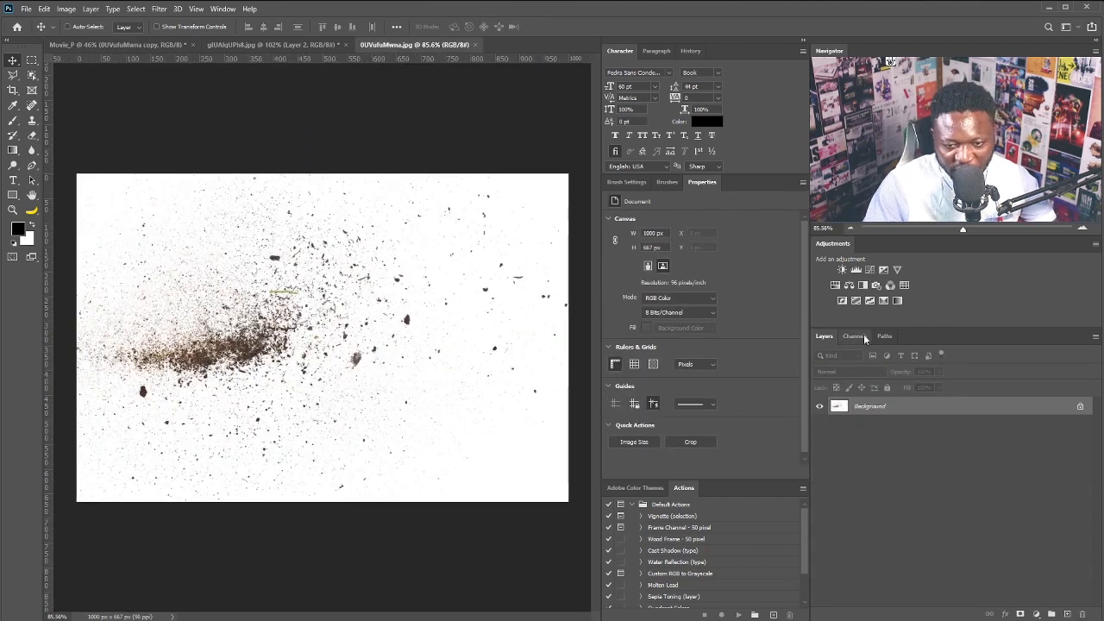
click(856, 336)
click(865, 389)
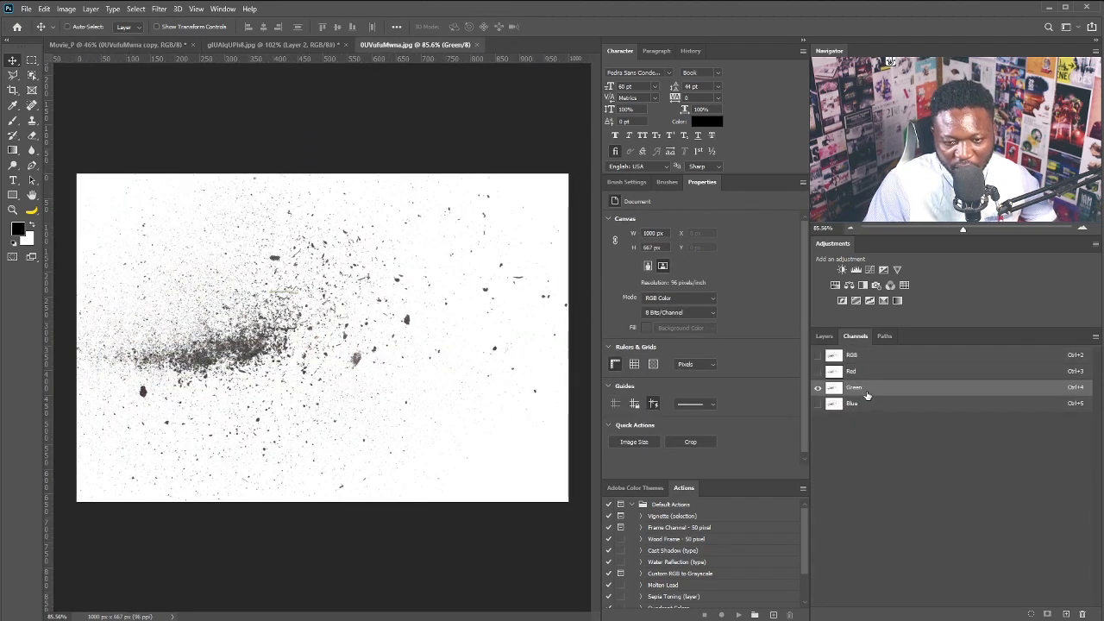
click(868, 373)
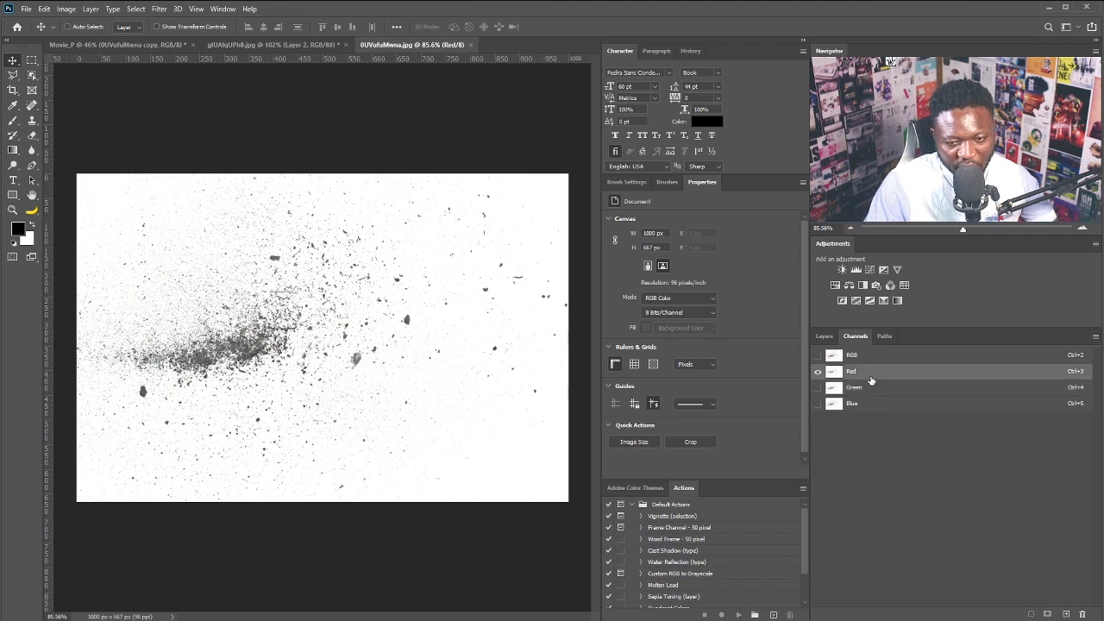
click(866, 404)
drag(868, 408, 1068, 615)
Darken the debris to solid black on the Blue copy channel with Levels, and select only the black debris from it
key(ctrl+l)
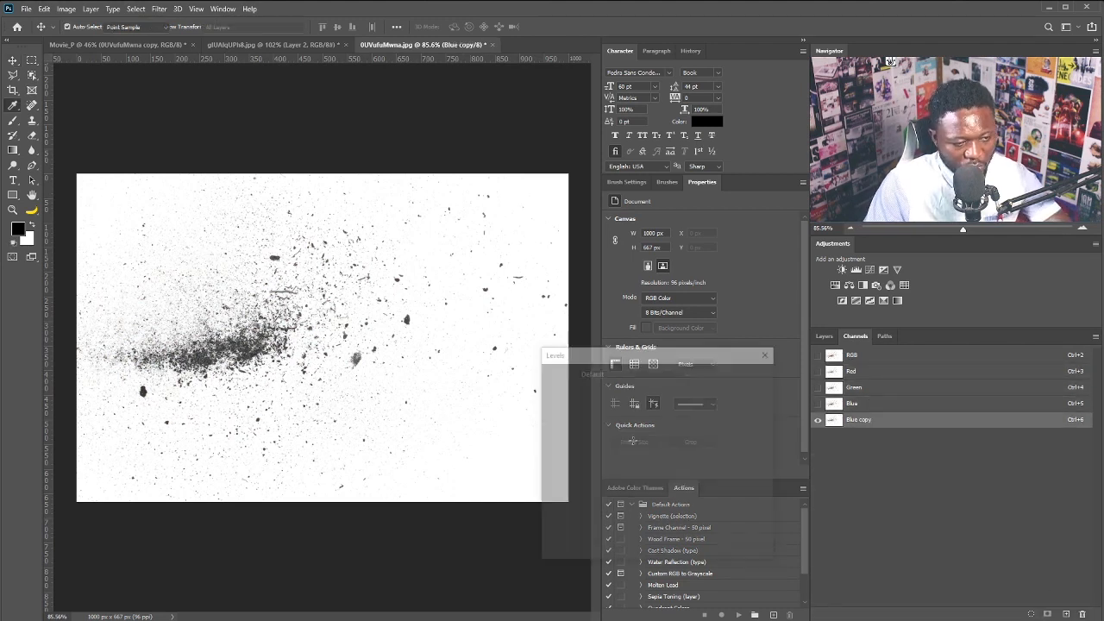
drag(626, 482, 684, 490)
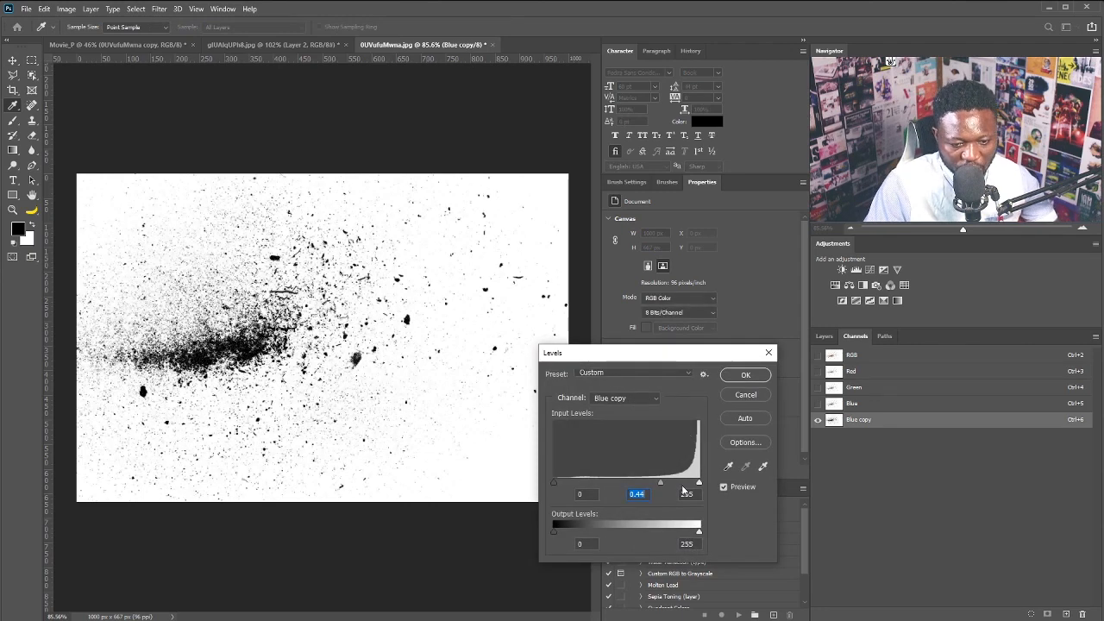
click(765, 376)
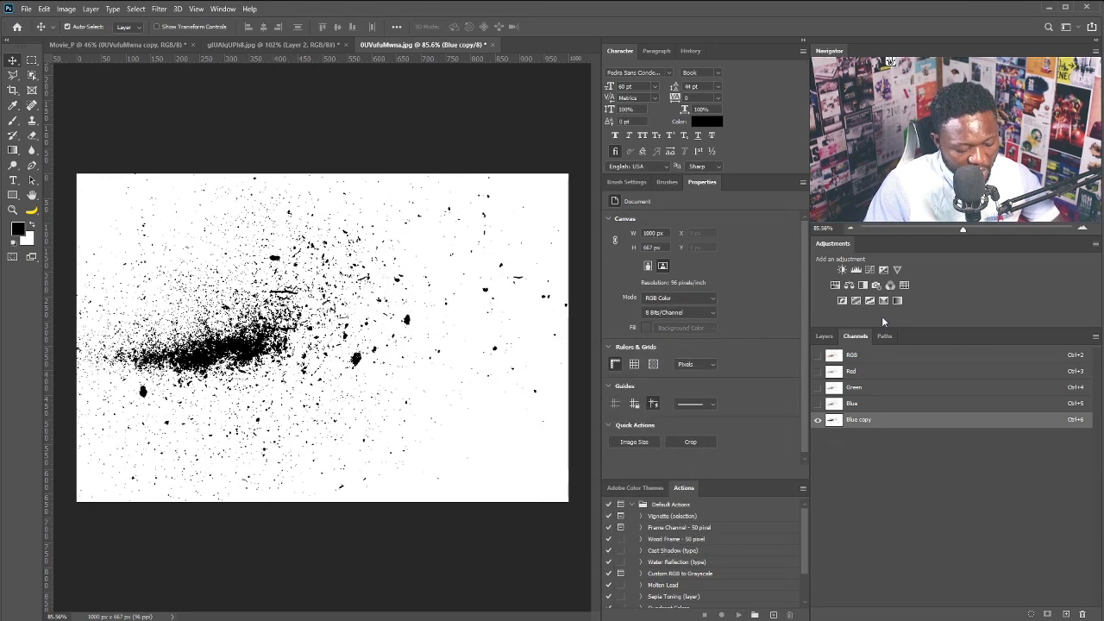
ctrl+click(833, 421)
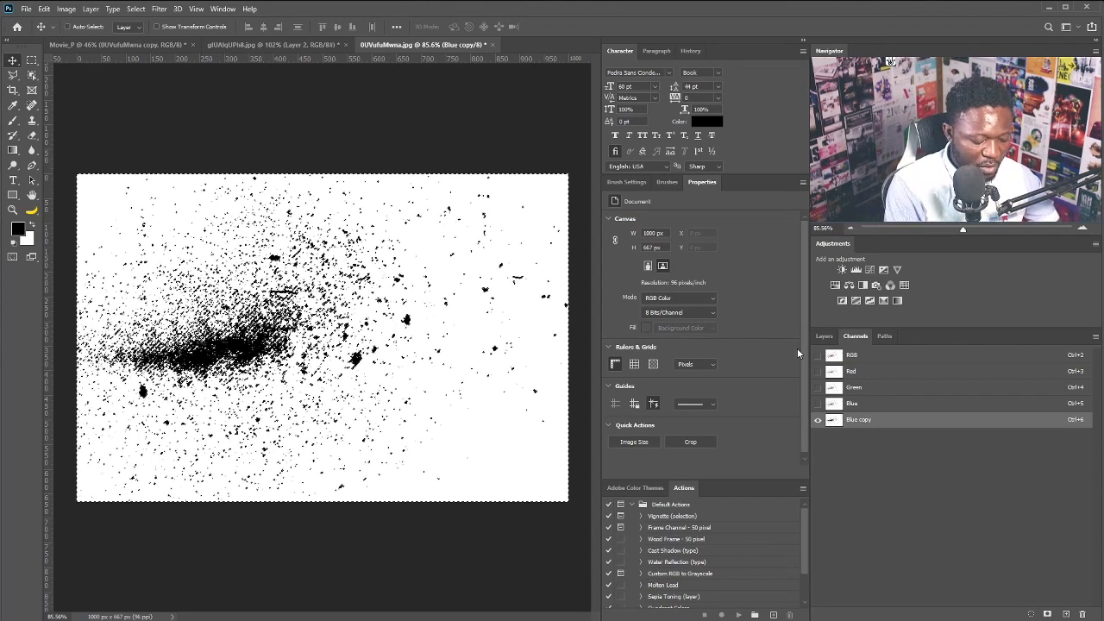
key(ctrl+shift+i)
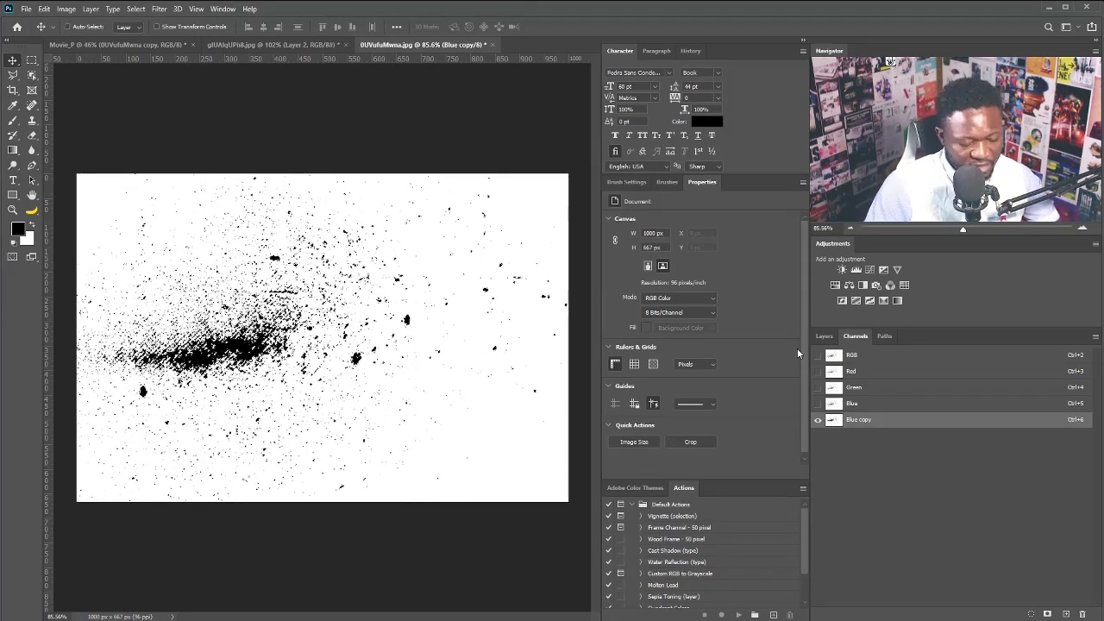
Unlock the debris photo's Background as a normal layer, copy the selected debris to a new layer, and hide the original
click(825, 336)
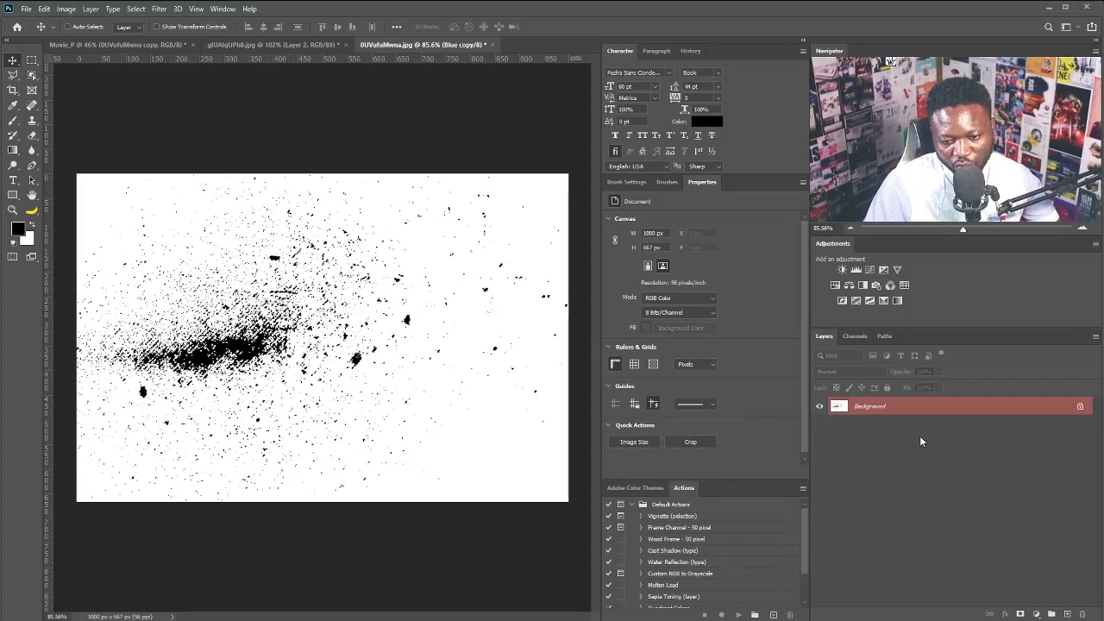
double_click(918, 407)
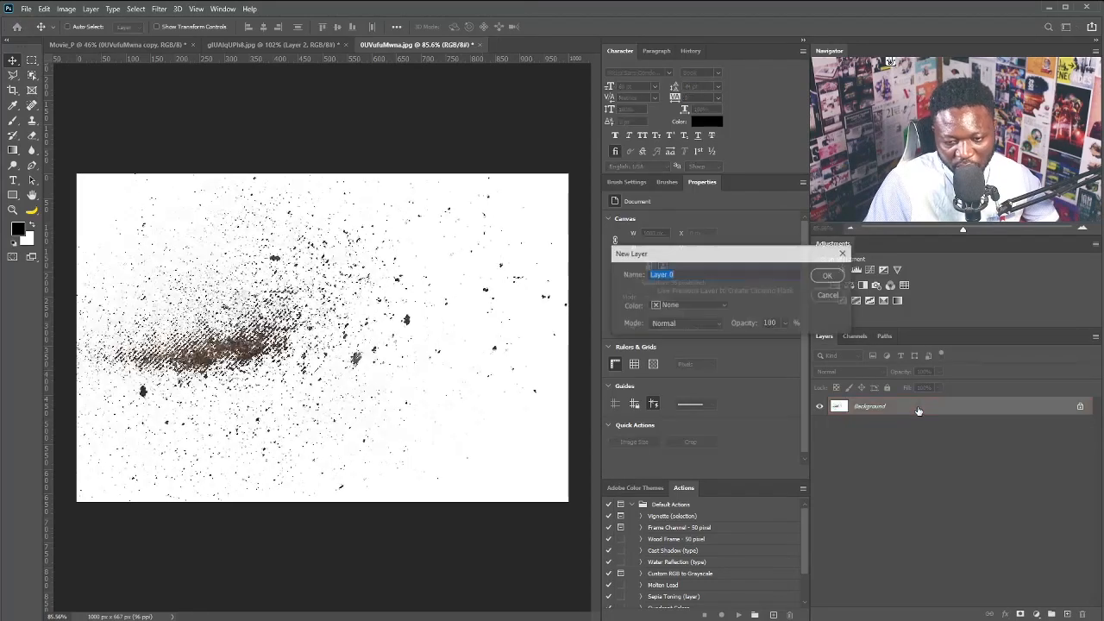
click(828, 275)
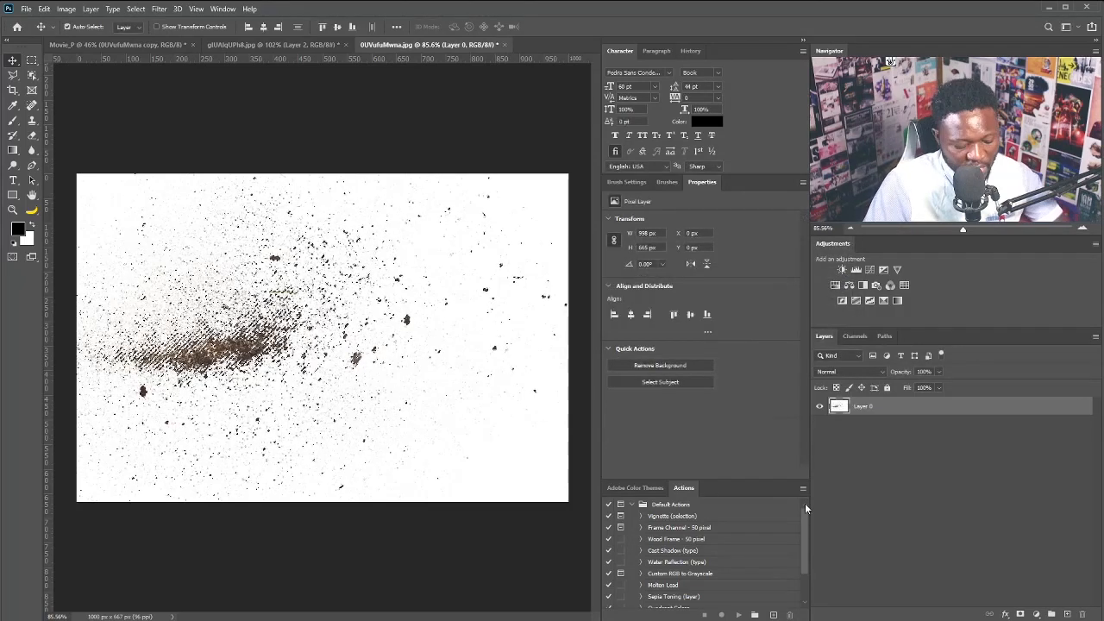
key(ctrl+j)
click(820, 425)
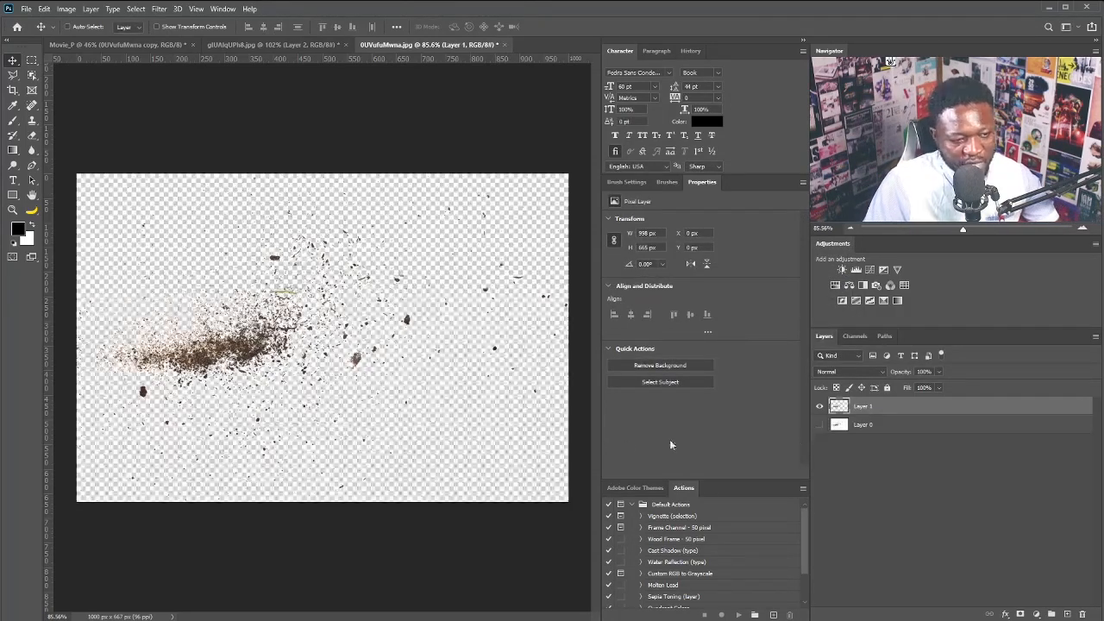
Try placing the extracted debris layer in the Movie_P poster and transforming it around the car
drag(298, 302, 249, 45)
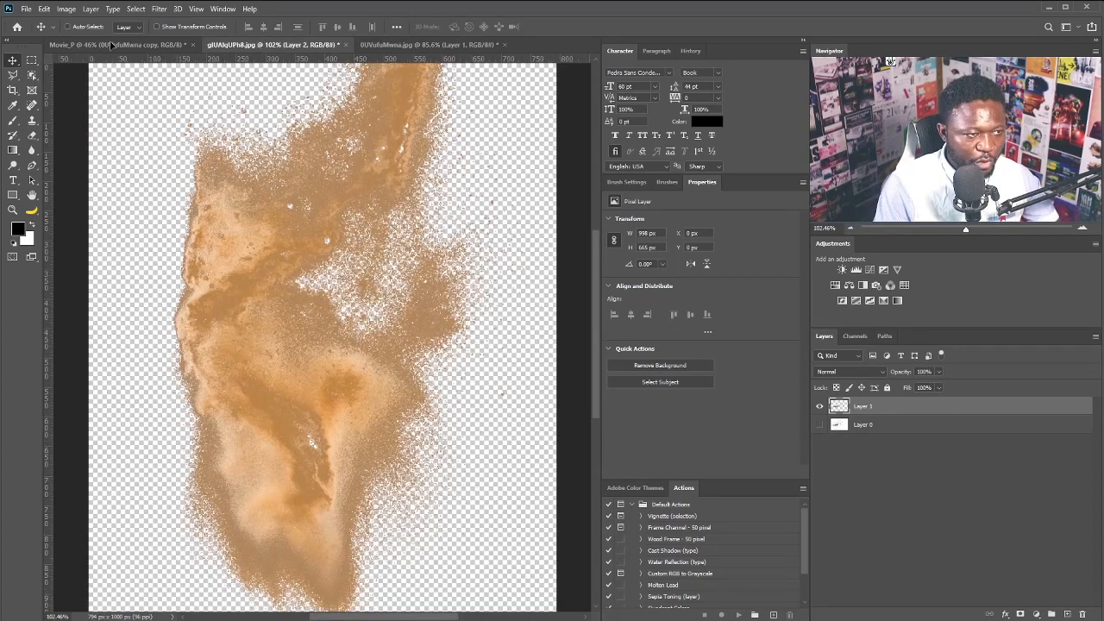
drag(110, 45, 315, 470)
right_click(888, 497)
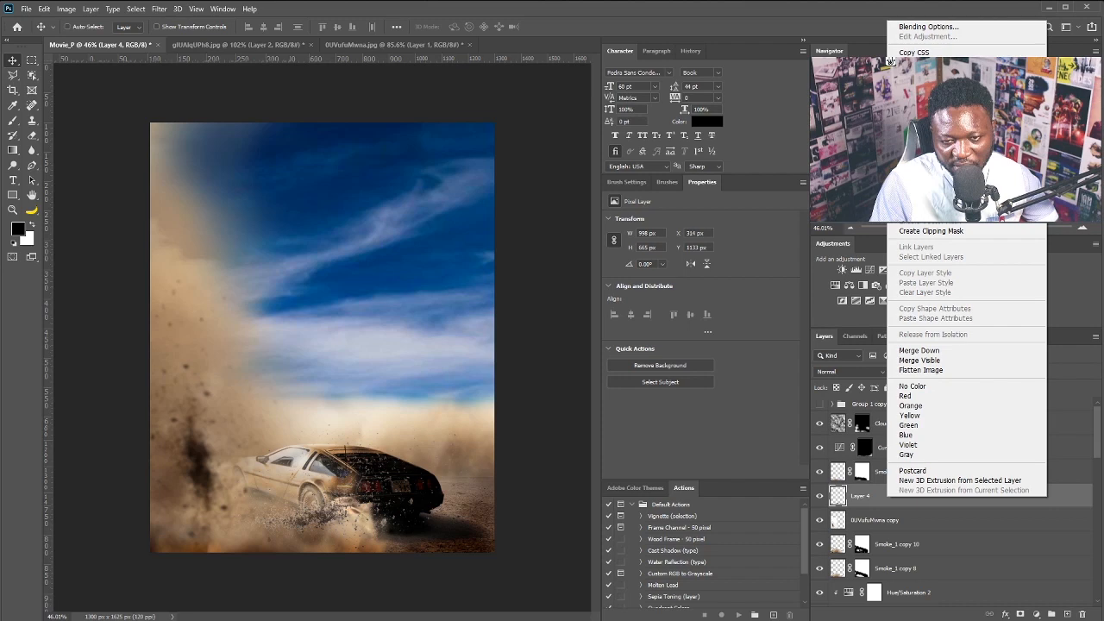
click(927, 178)
key(ctrl+t)
drag(493, 420, 426, 471)
scroll(377, 525, up, 5)
drag(379, 528, 413, 549)
key(Return)
drag(925, 500, 899, 508)
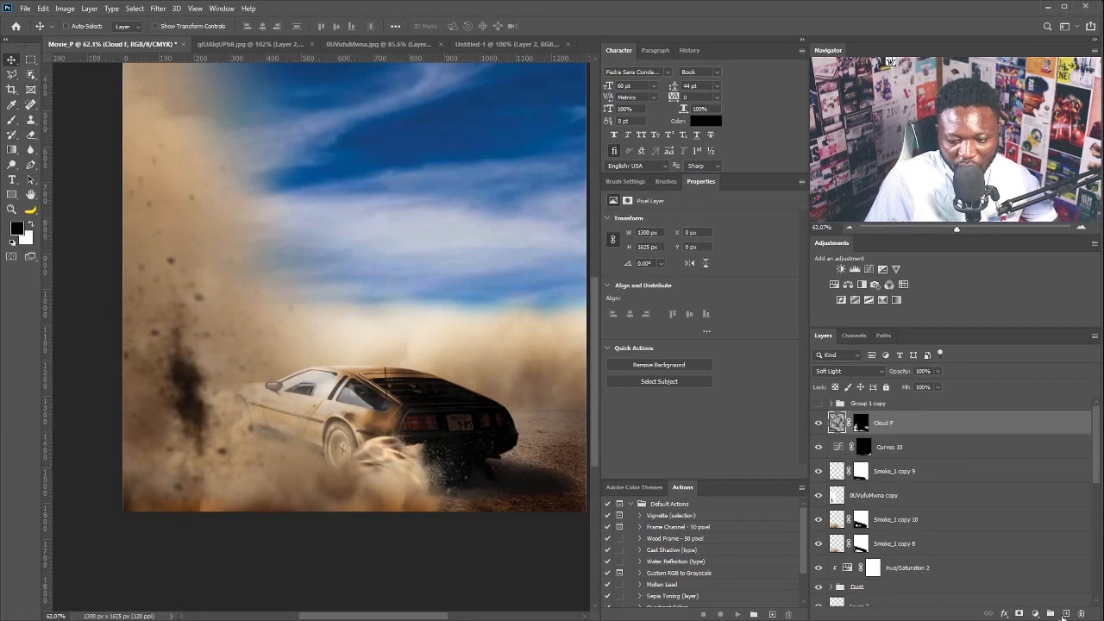
Add a layer above Cloud F and paint small specks in the dust with a sampled brown at 100% brush flow
click(1065, 614)
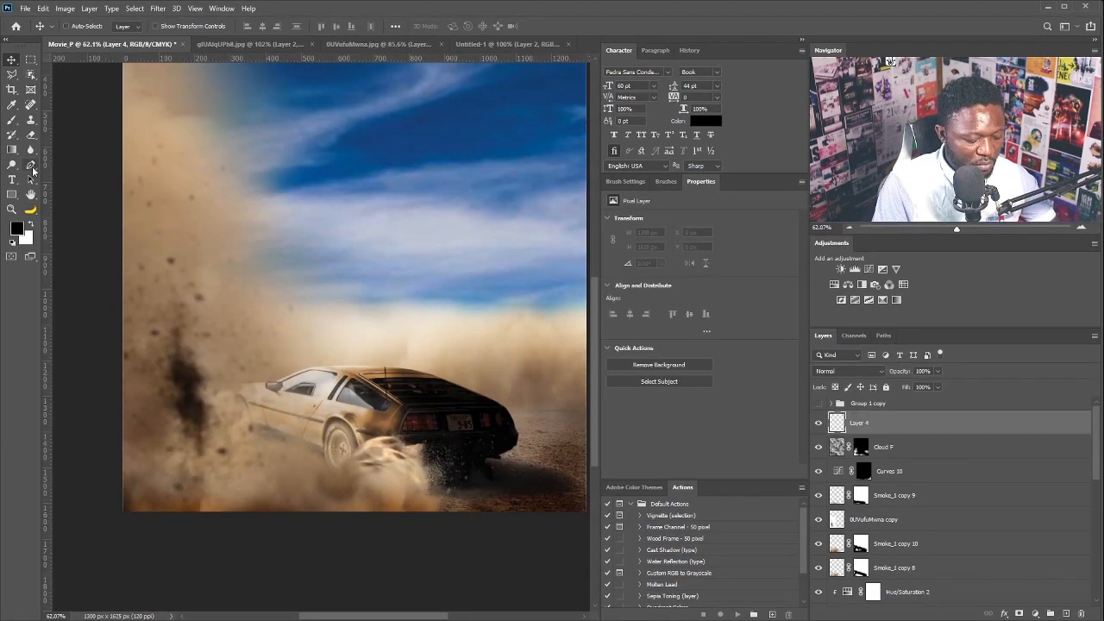
key(b)
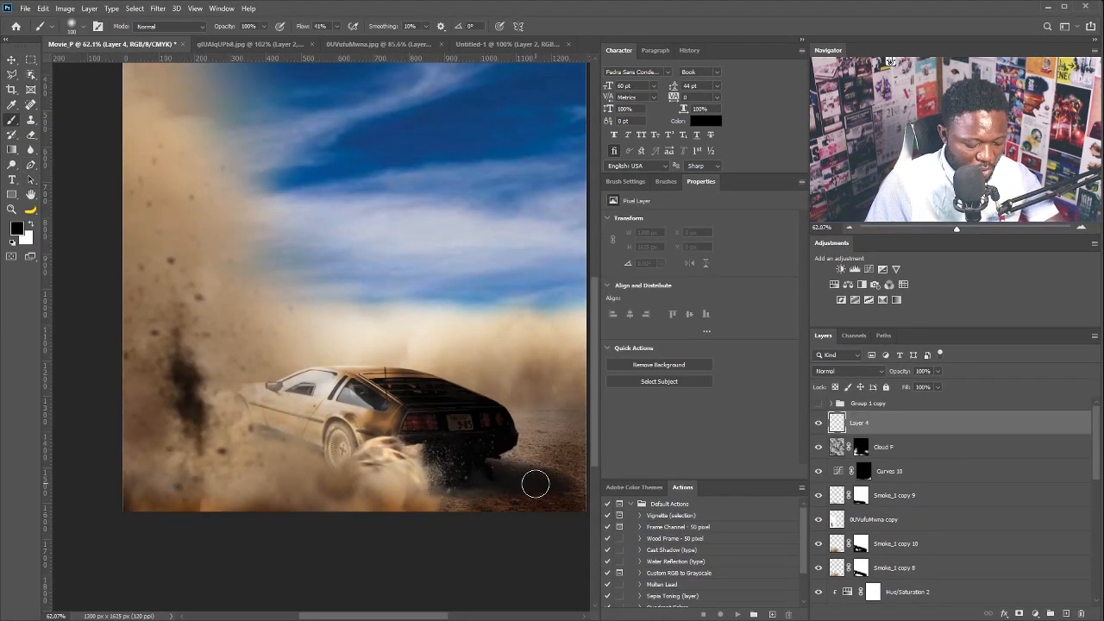
alt+click(422, 507)
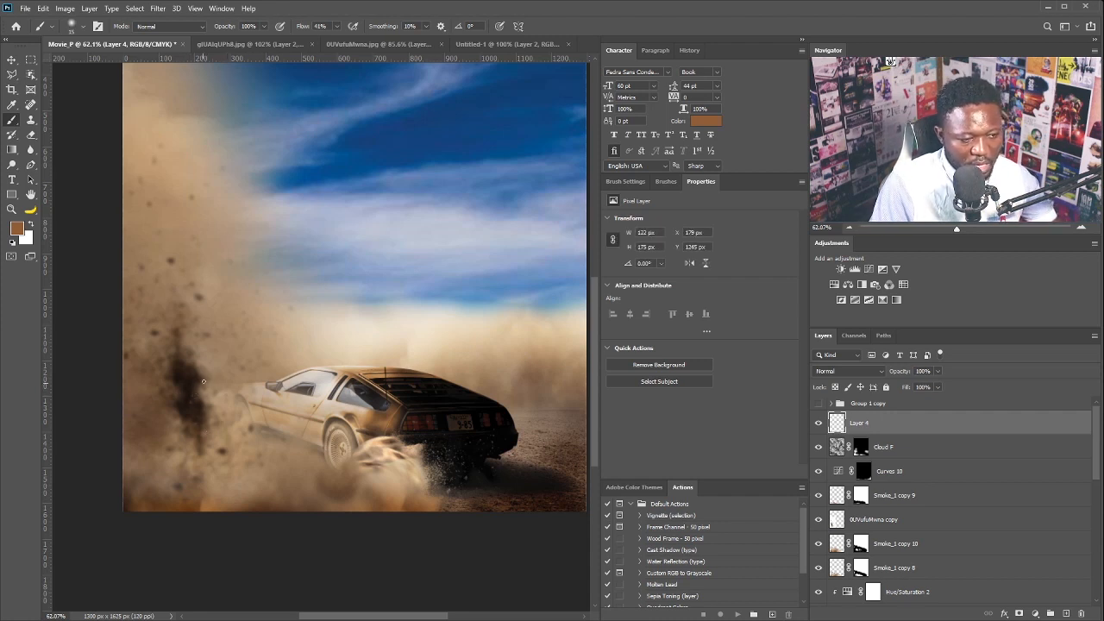
click(338, 27)
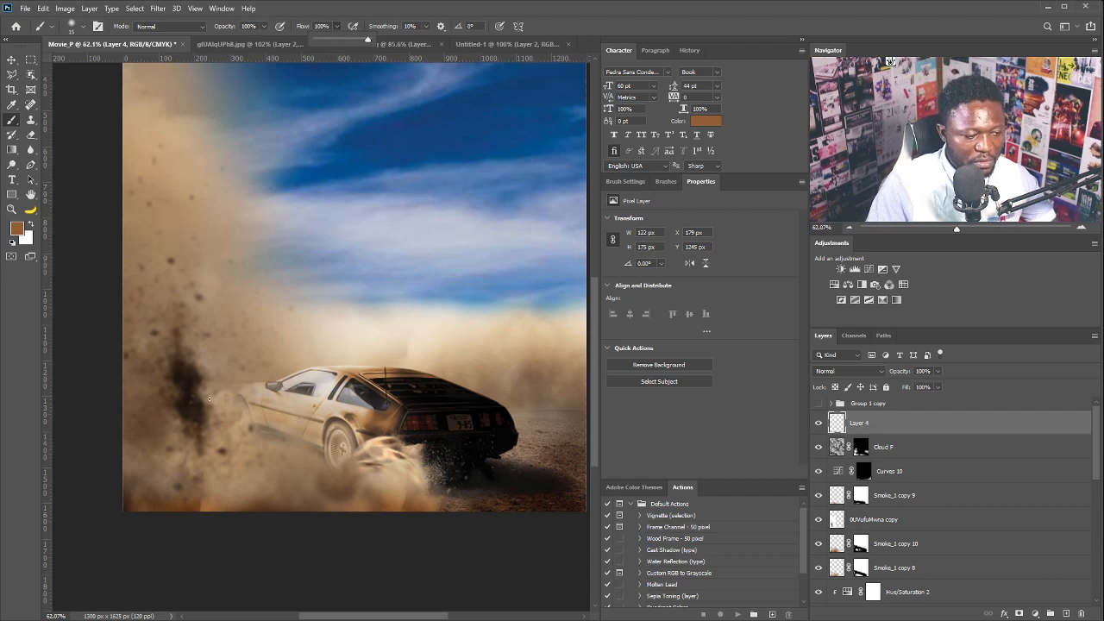
click(173, 429)
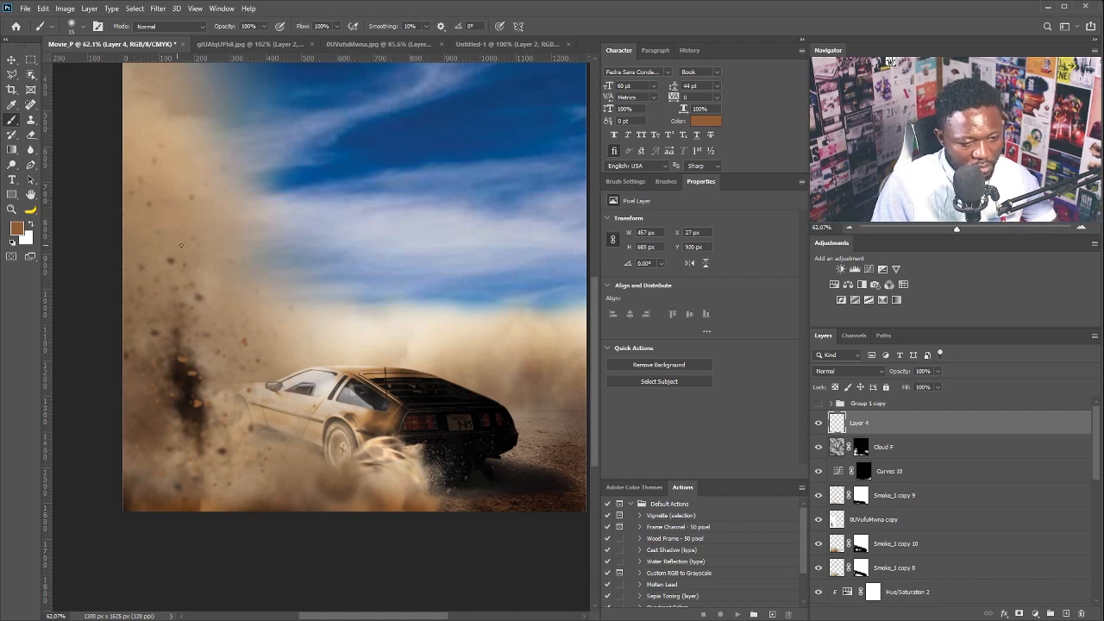
Choose a lighter brown and add more painted specks higher up in the dust column
click(18, 229)
click(997, 316)
key(Return)
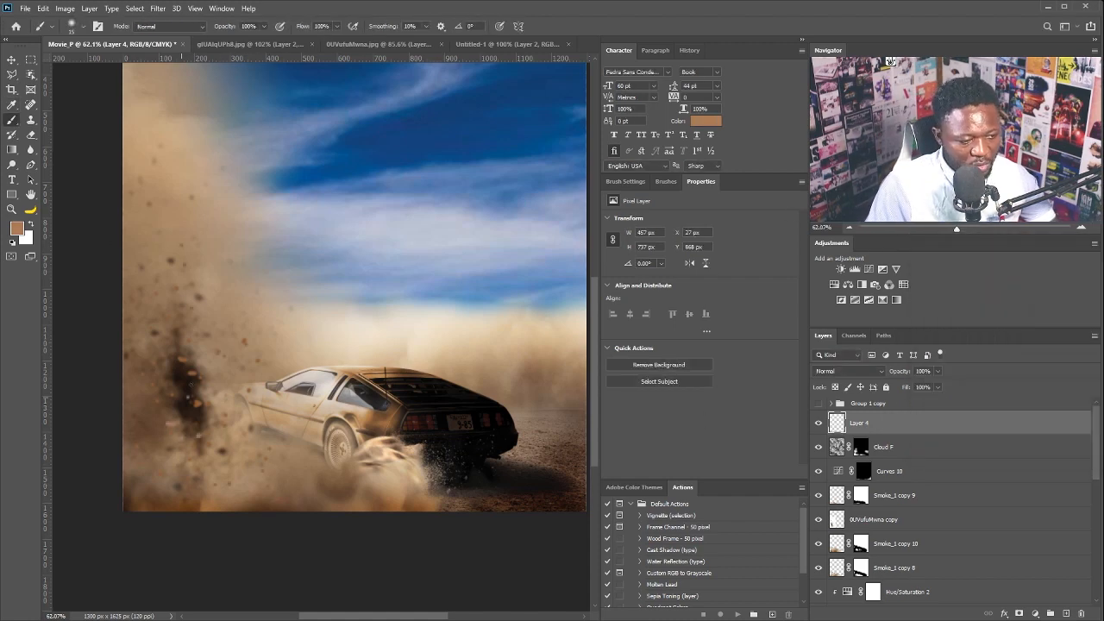
drag(445, 439, 412, 464)
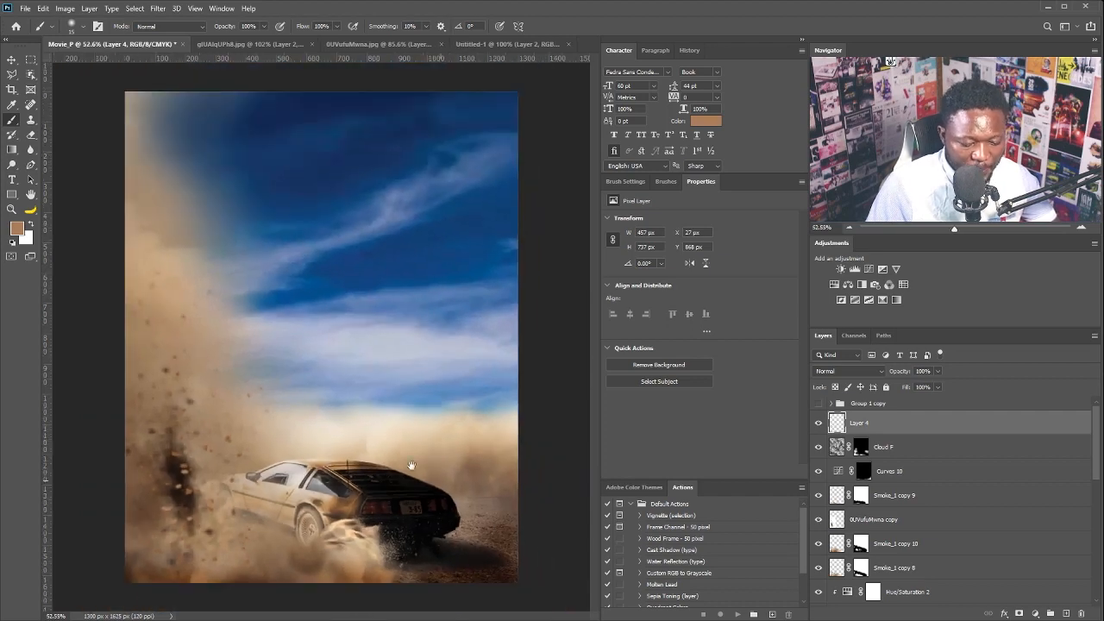
Brighten the background smoke by raising the Curves 1 midpoint to input 111, output 213
key(v)
drag(1097, 464, 1091, 577)
click(818, 526)
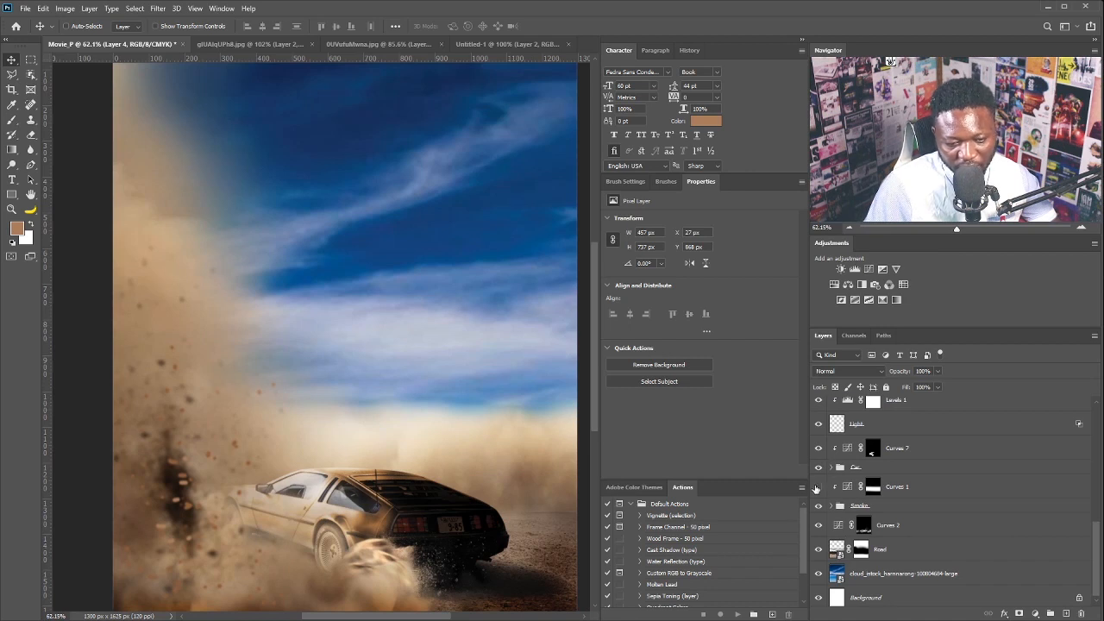
click(817, 488)
click(871, 491)
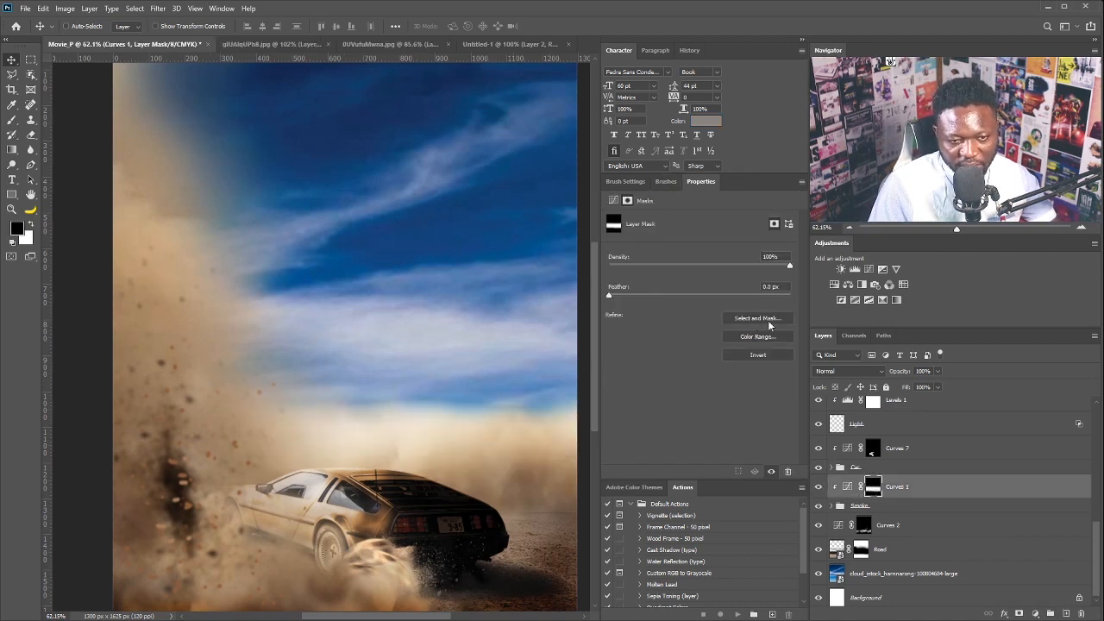
click(613, 201)
drag(716, 286, 700, 273)
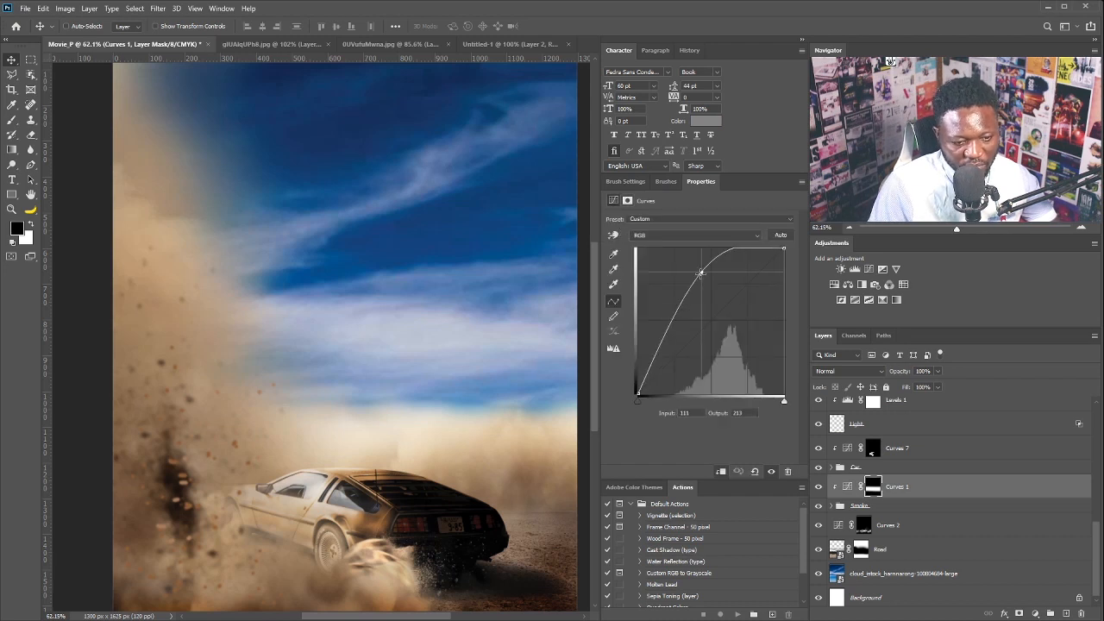
Refine the Curves 1 mask with white and black brush strokes over the dust and road behind the car
key(b)
key(x)
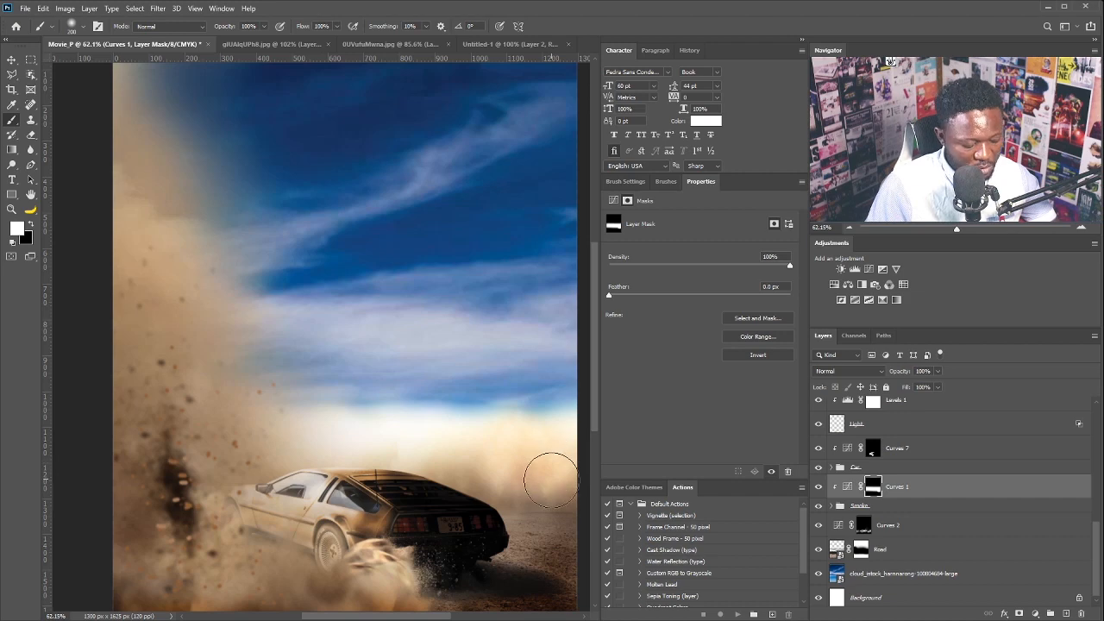
key(x)
mouse_move(549, 483)
mouse_down()
mouse_move(528, 490)
mouse_move(543, 498)
mouse_up()
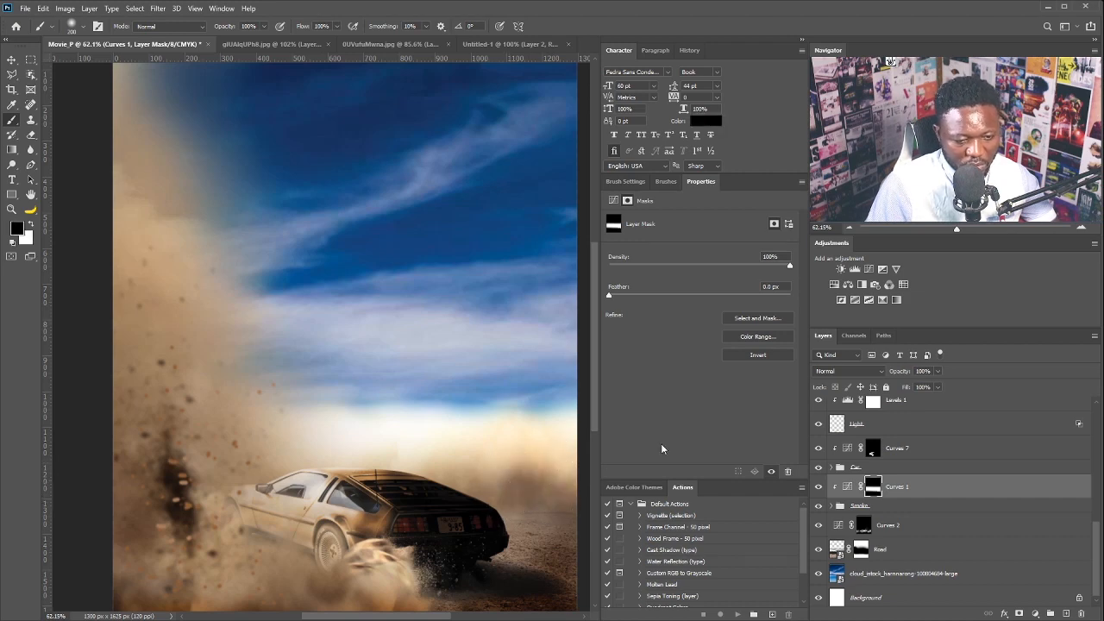
drag(517, 364, 512, 423)
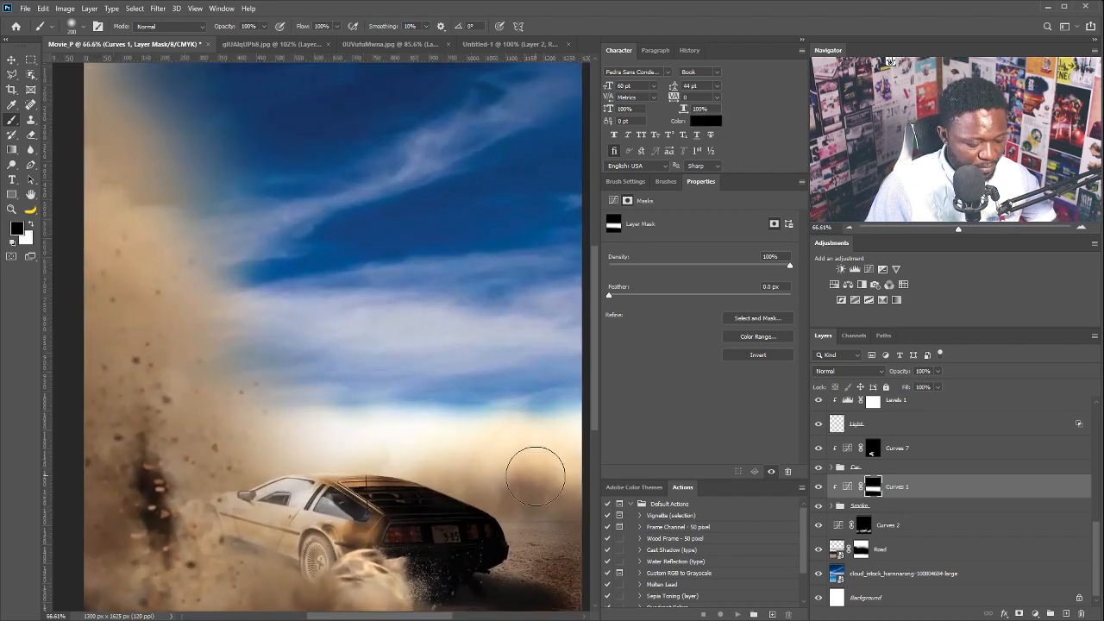
key(x)
mouse_move(511, 473)
mouse_down()
mouse_move(530, 462)
mouse_move(560, 470)
mouse_up()
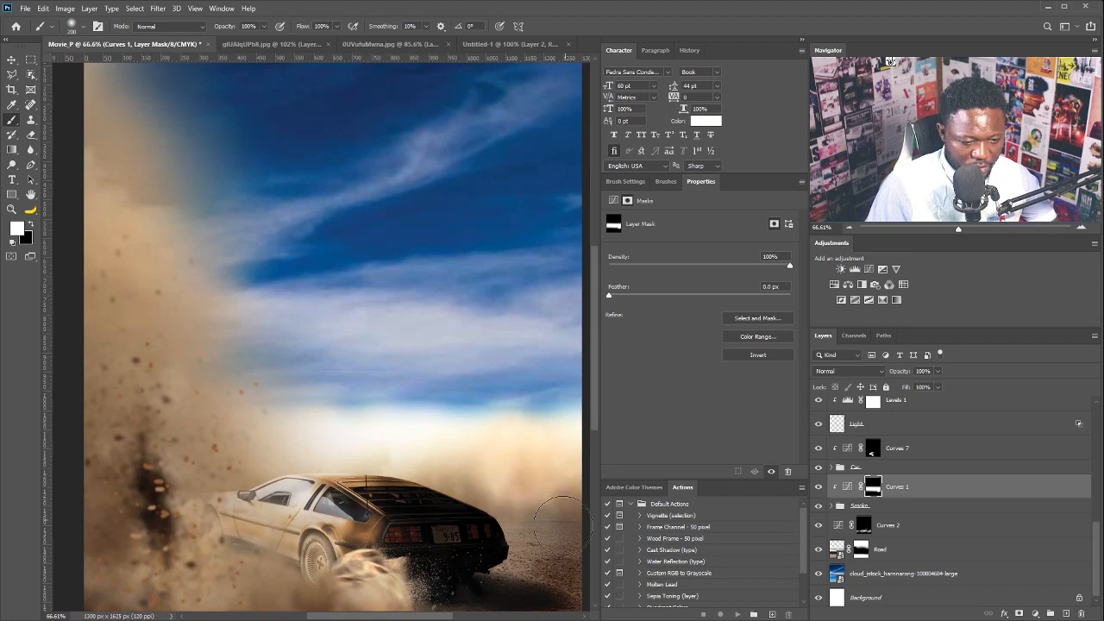
key(x)
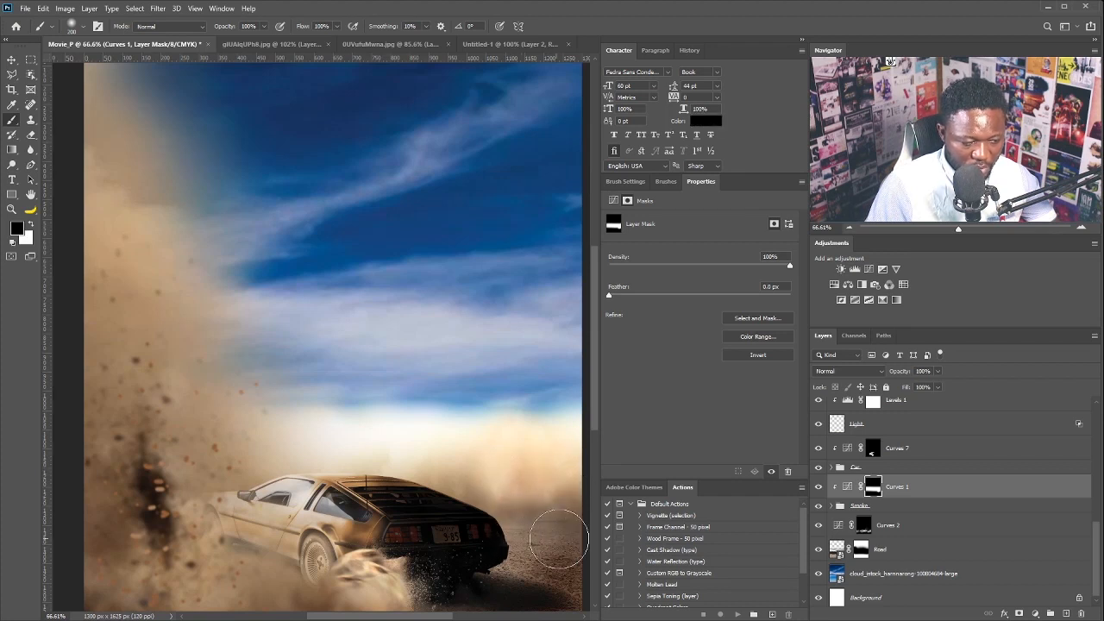
mouse_move(404, 410)
mouse_down()
mouse_move(398, 420)
mouse_move(410, 421)
mouse_up()
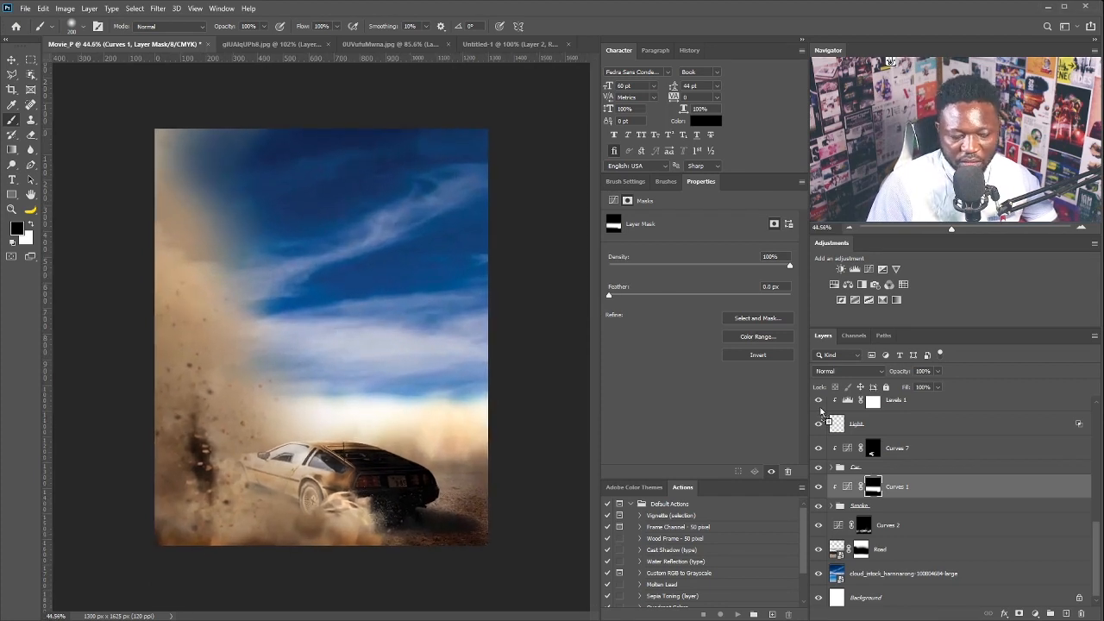
Place the 0UVufuMwna debris image at the top of the layer stack and set its blend mode to Multiply
drag(822, 409, 257, 402)
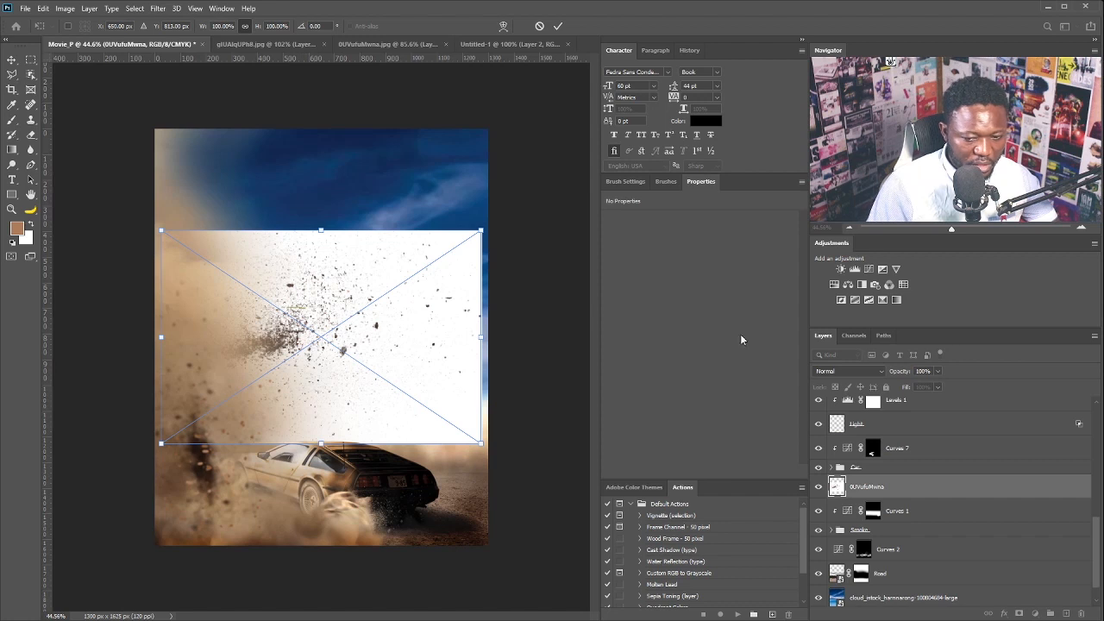
key(Return)
drag(928, 487, 965, 399)
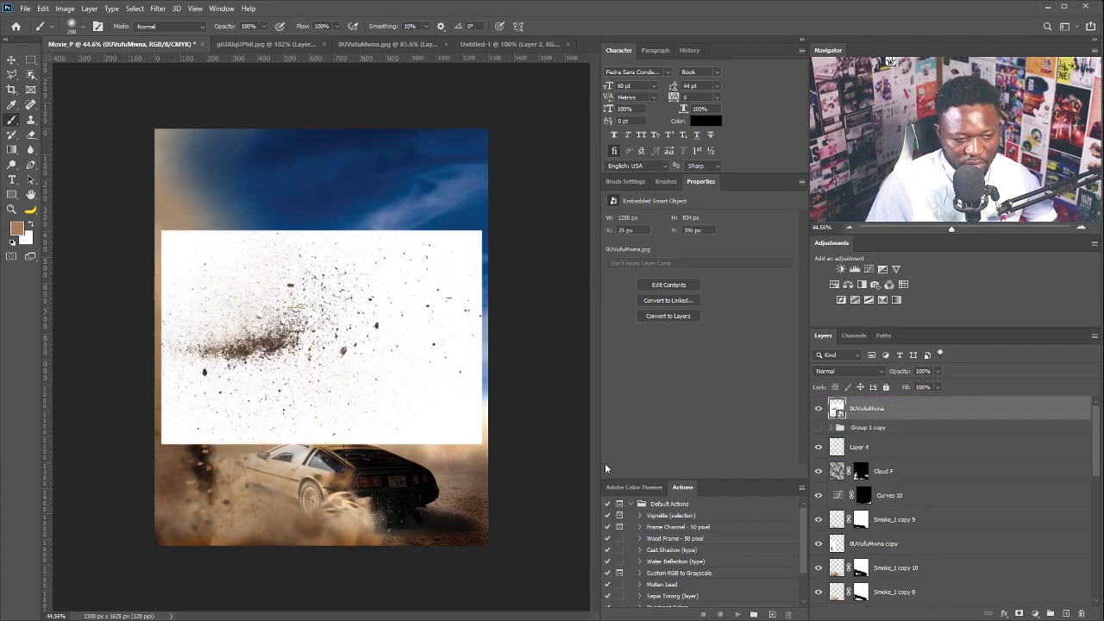
click(834, 372)
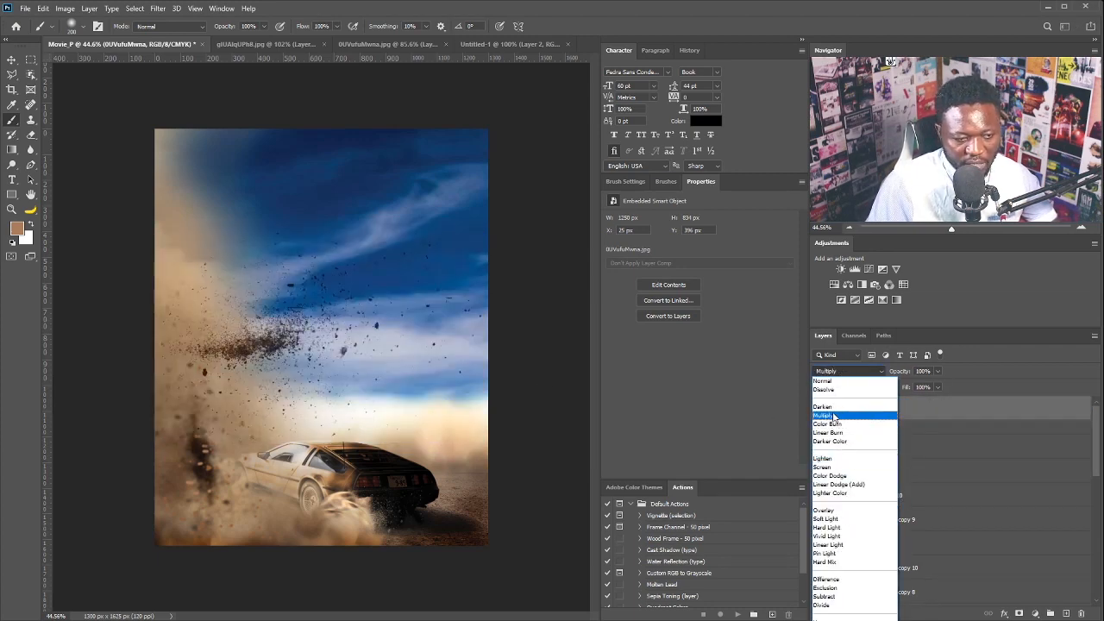
click(835, 417)
click(423, 356)
click(540, 237)
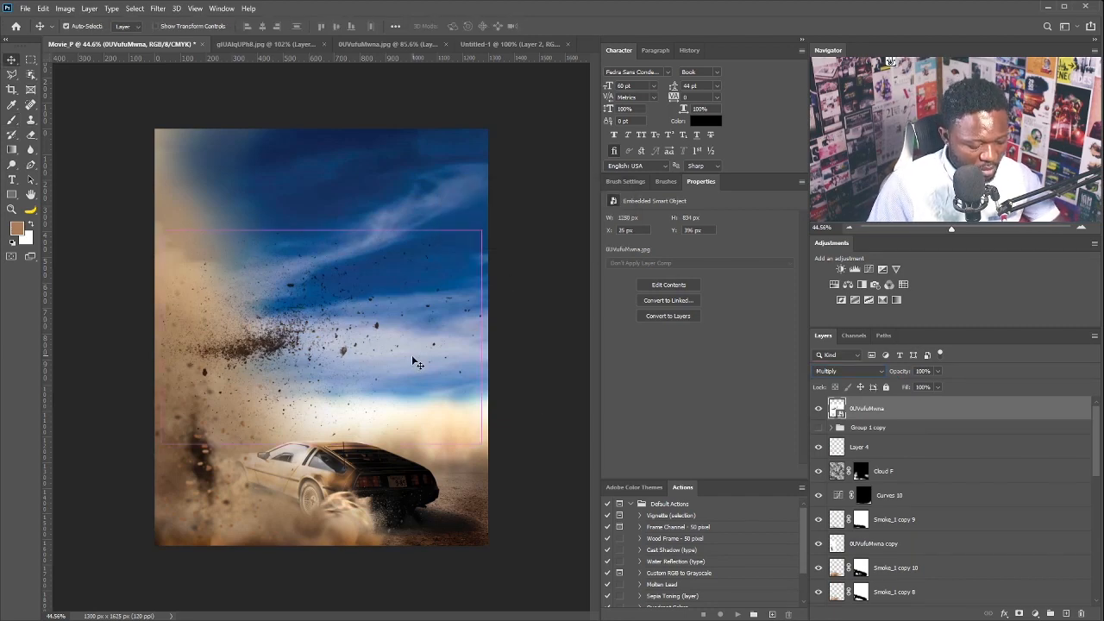
Scale the debris image to 136.5%, rotate it about -67 degrees, and position it over the dust column beside the car
key(ctrl+t)
mouse_move(499, 334)
mouse_down()
mouse_move(321, 216)
mouse_move(218, 250)
mouse_up()
drag(327, 206, 365, 146)
drag(280, 272, 316, 258)
drag(422, 120, 500, 205)
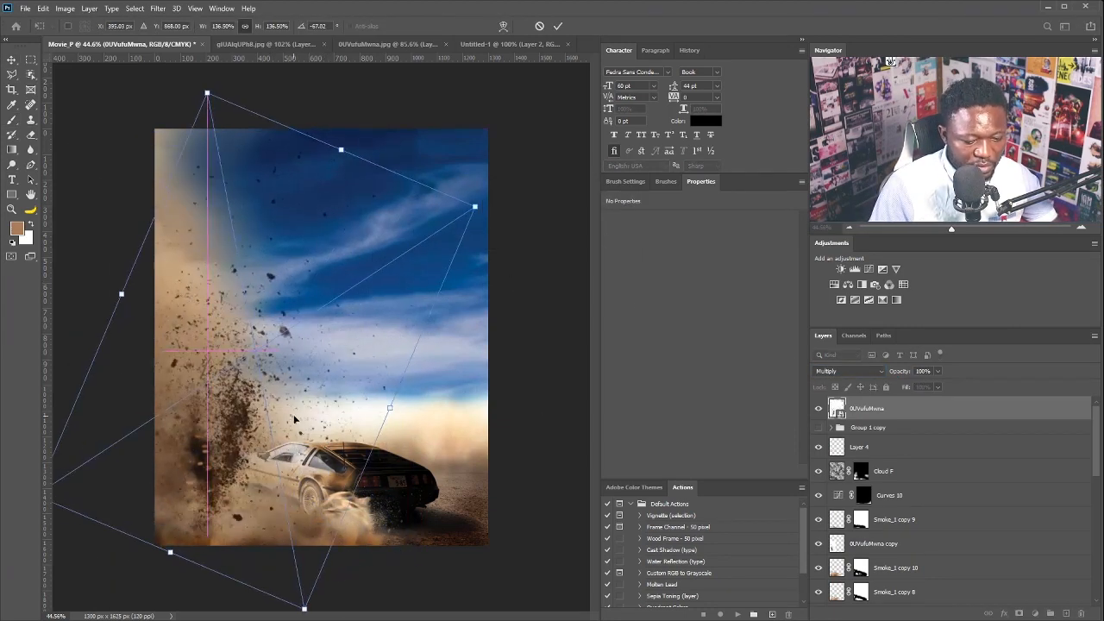
drag(285, 384, 285, 404)
key(Return)
drag(201, 405, 219, 417)
Rasterize the debris layer and apply a Radial Blur using the Zoom method at Best quality
click(158, 8)
click(352, 227)
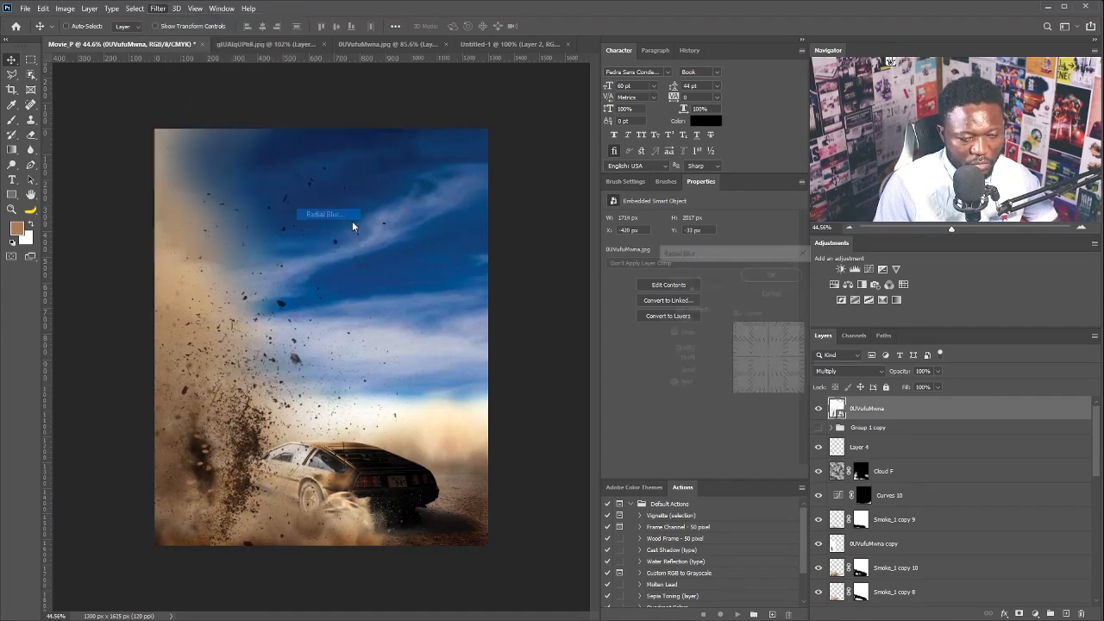
right_click(911, 407)
click(976, 610)
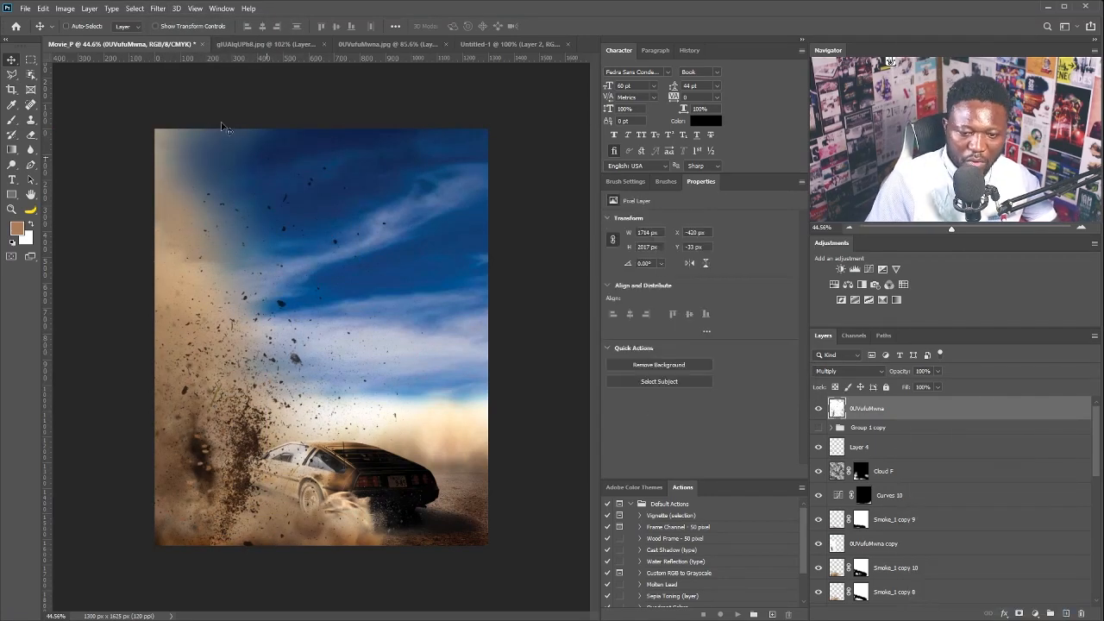
click(136, 8)
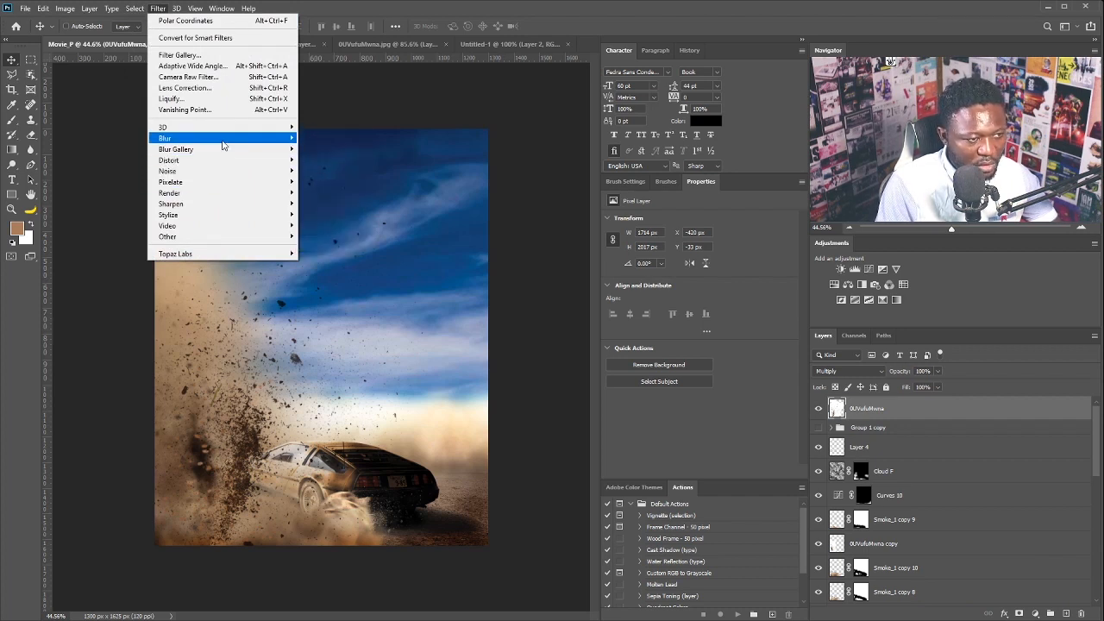
mouse_move(224, 145)
click(349, 215)
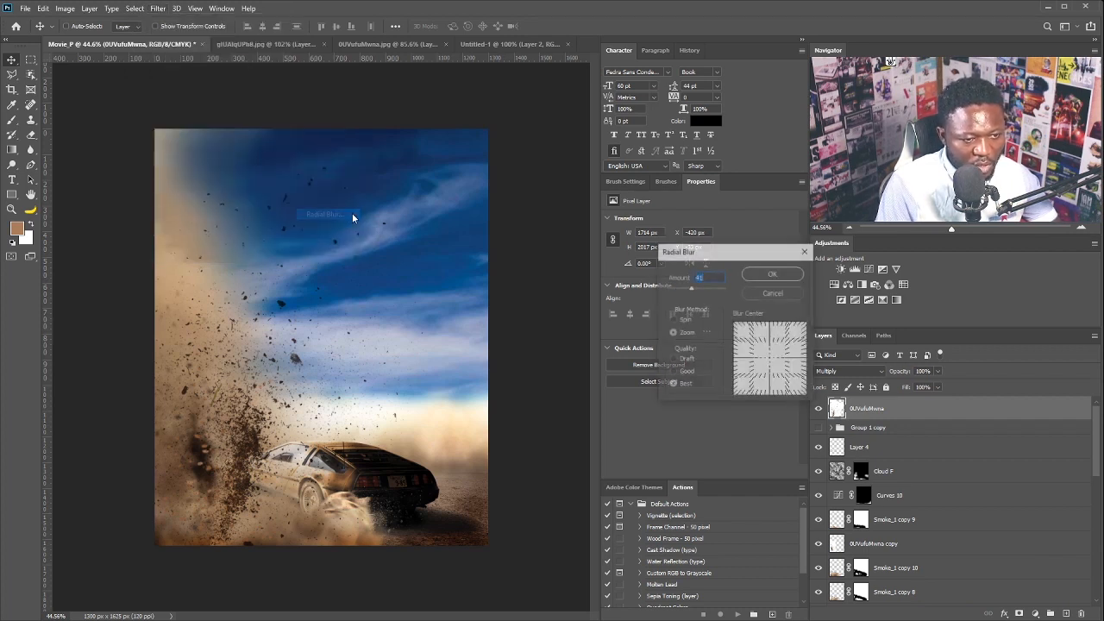
key(Return)
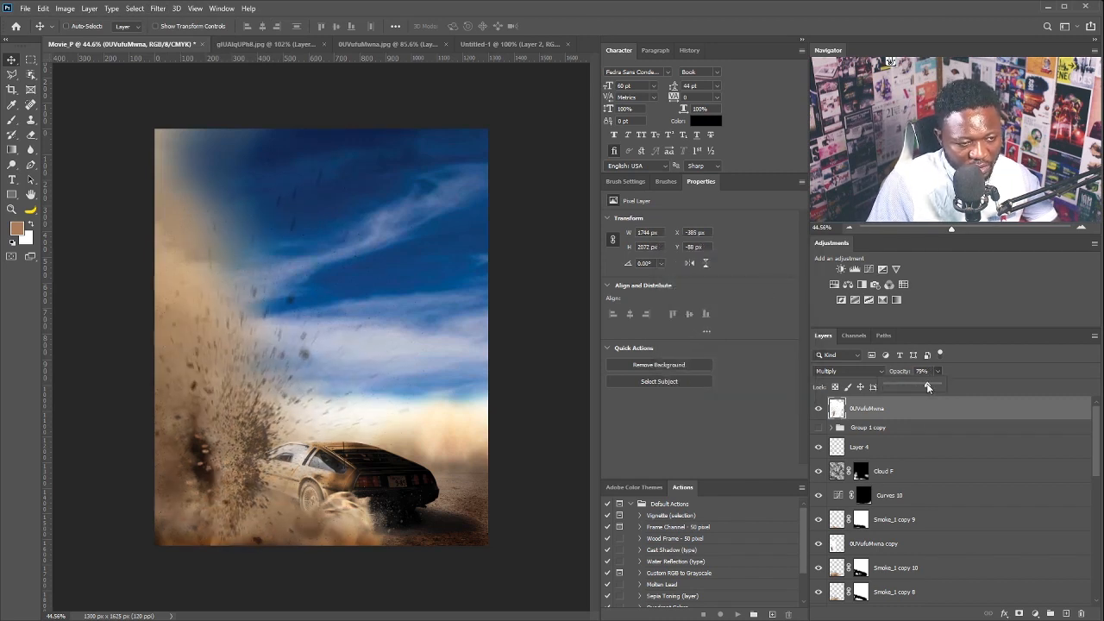
Set the debris layer's opacity to 78% and mask out its dense debris around the base of the dust column
click(1021, 613)
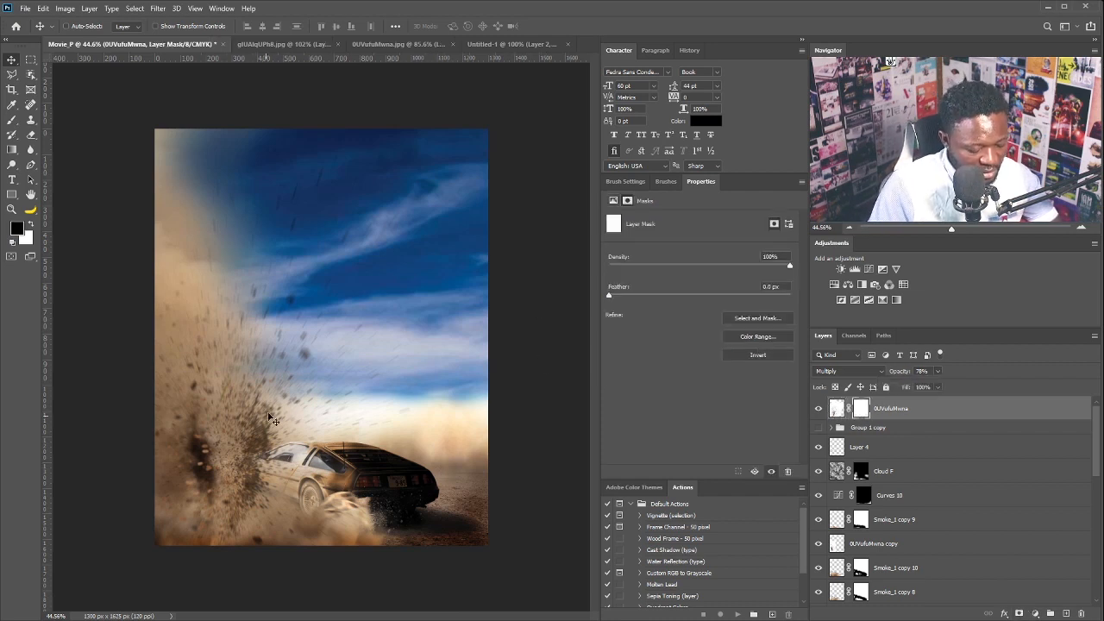
key(b)
mouse_move(245, 480)
mouse_down()
mouse_move(253, 417)
mouse_move(184, 407)
mouse_move(213, 527)
mouse_up()
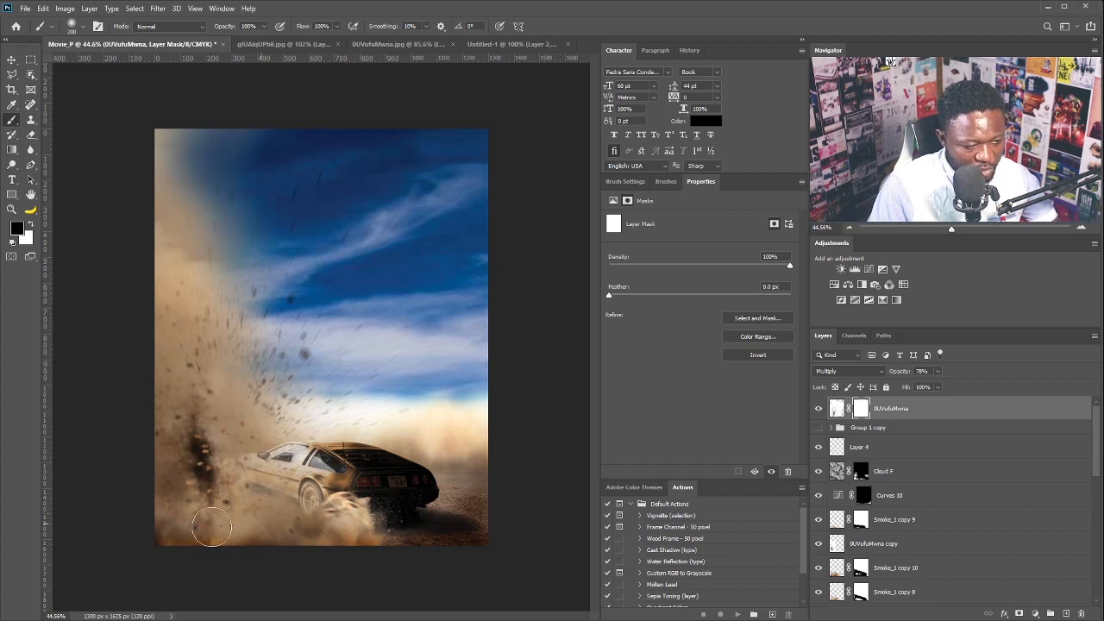
Reposition the debris layer over the dust column beside the car and set its opacity to 74%
key(v)
drag(326, 423, 294, 407)
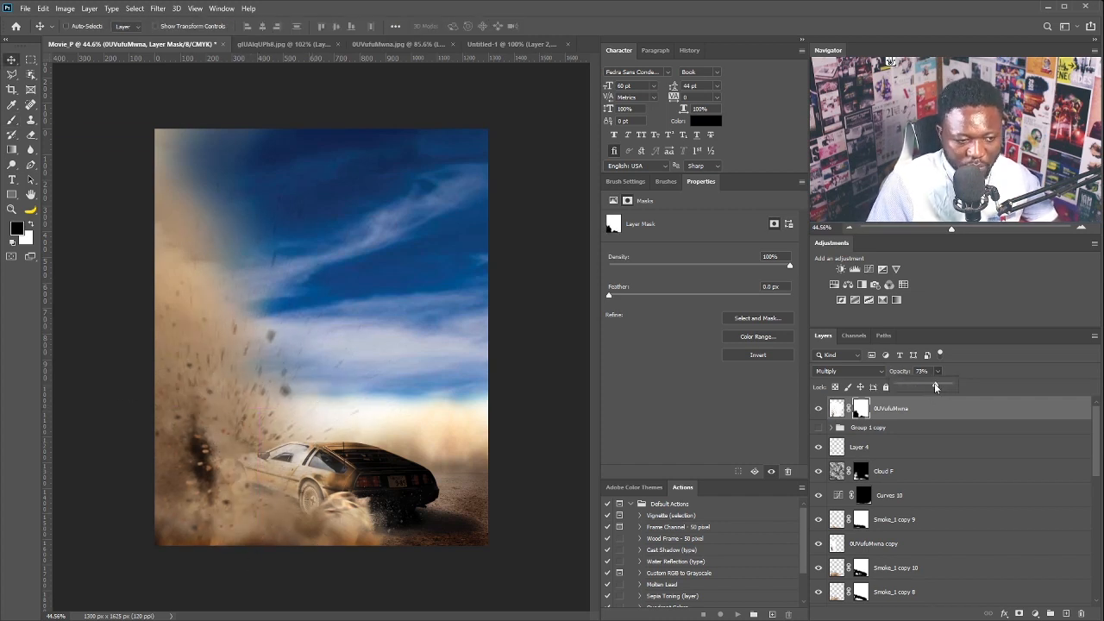
drag(934, 384, 932, 384)
drag(323, 393, 343, 380)
Mask out the debris layer across the lower part of the dust column with an enlarged black brush
key(b)
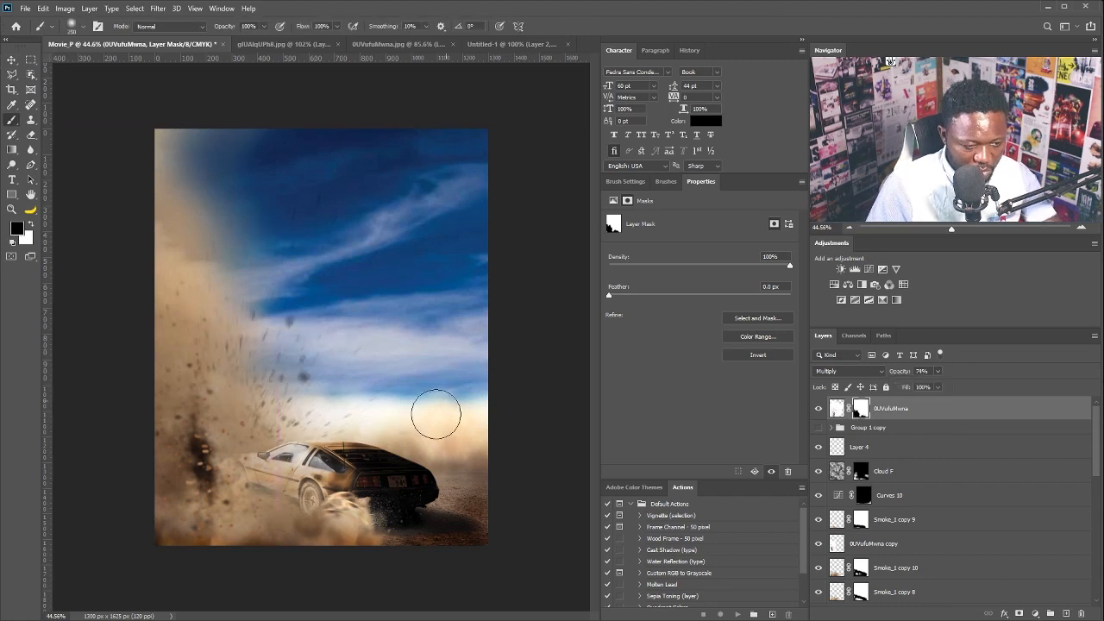
key(bracketright)
key(bracketright)
key(bracketright)
key(bracketright)
mouse_move(321, 484)
mouse_down()
mouse_move(162, 464)
mouse_move(170, 526)
mouse_move(122, 429)
mouse_move(142, 377)
mouse_move(162, 504)
mouse_move(156, 435)
mouse_up()
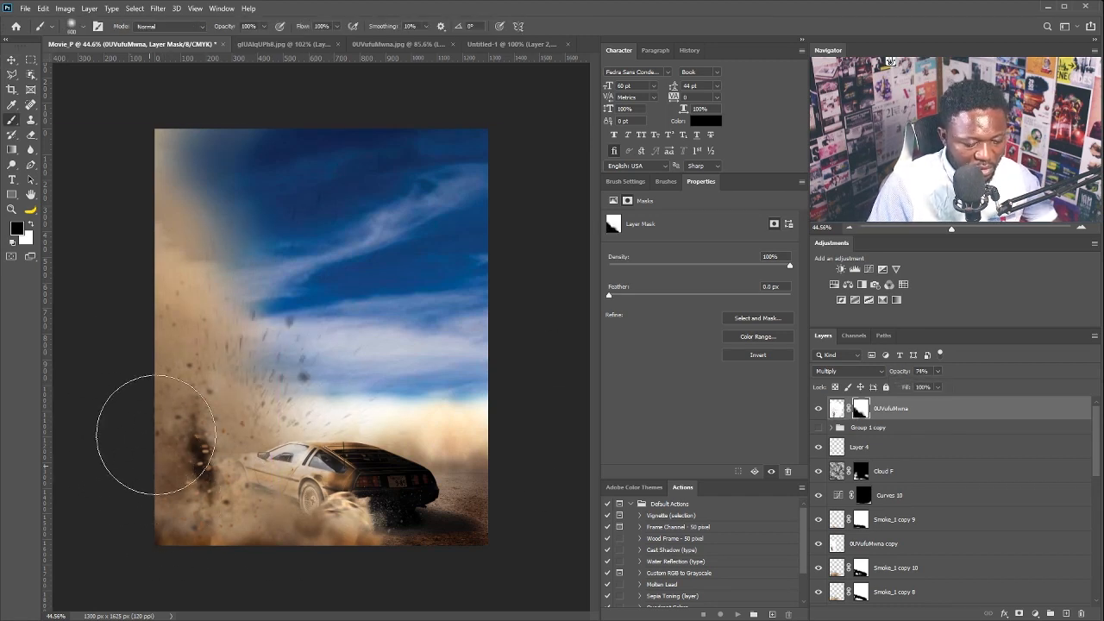
Duplicate the Cloud F layer, fill the copy's mask with black, and paint white to reveal clouds over the dust column
click(945, 465)
key(ctrl+j)
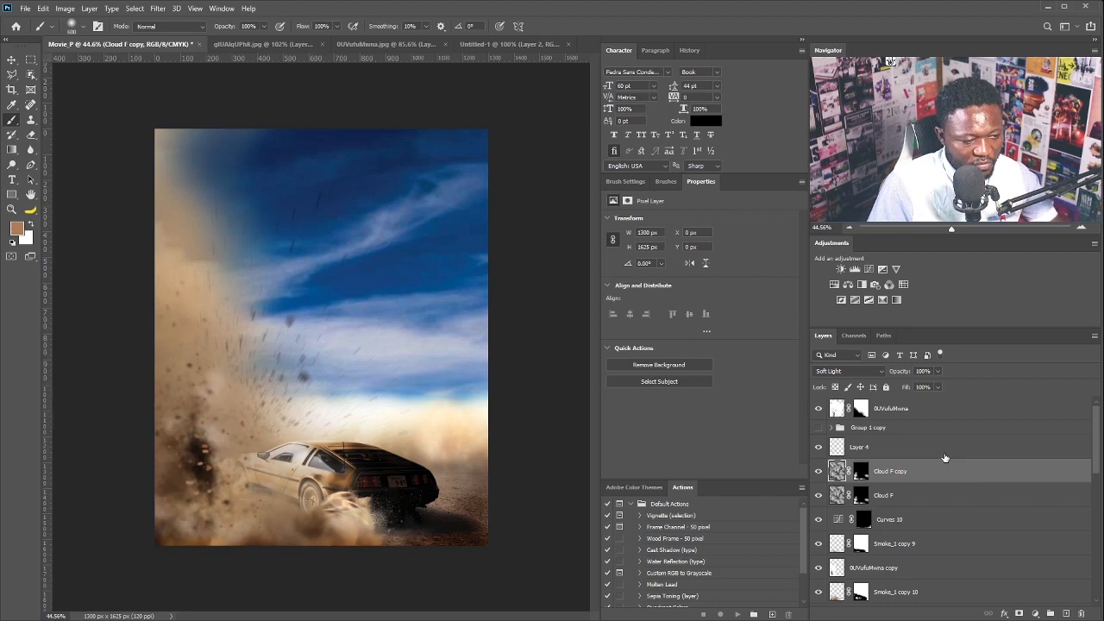
click(861, 471)
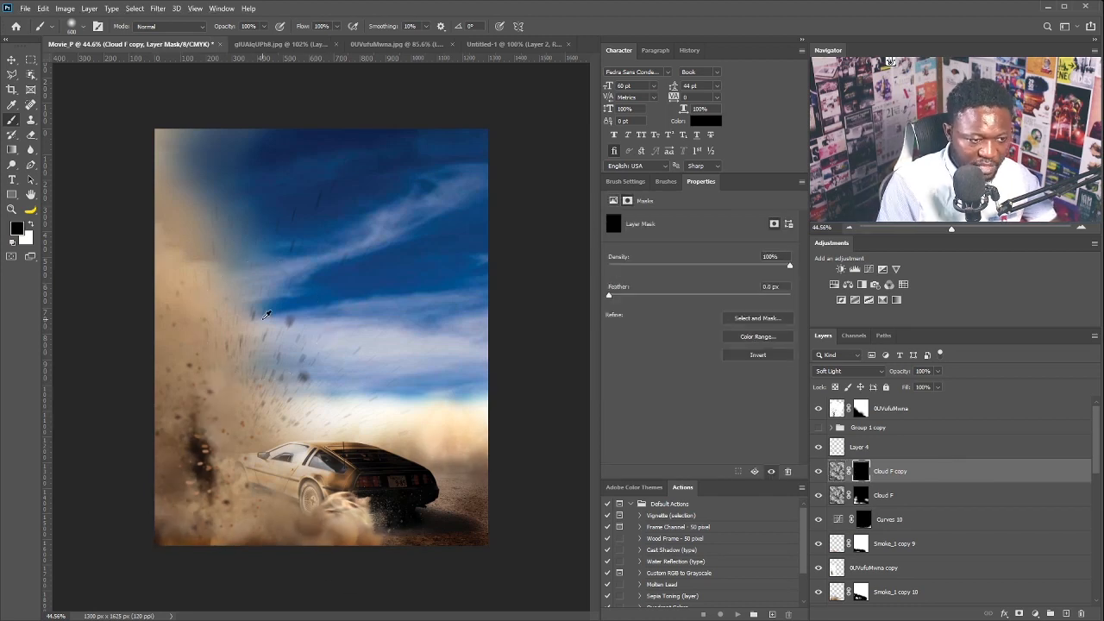
key(x)
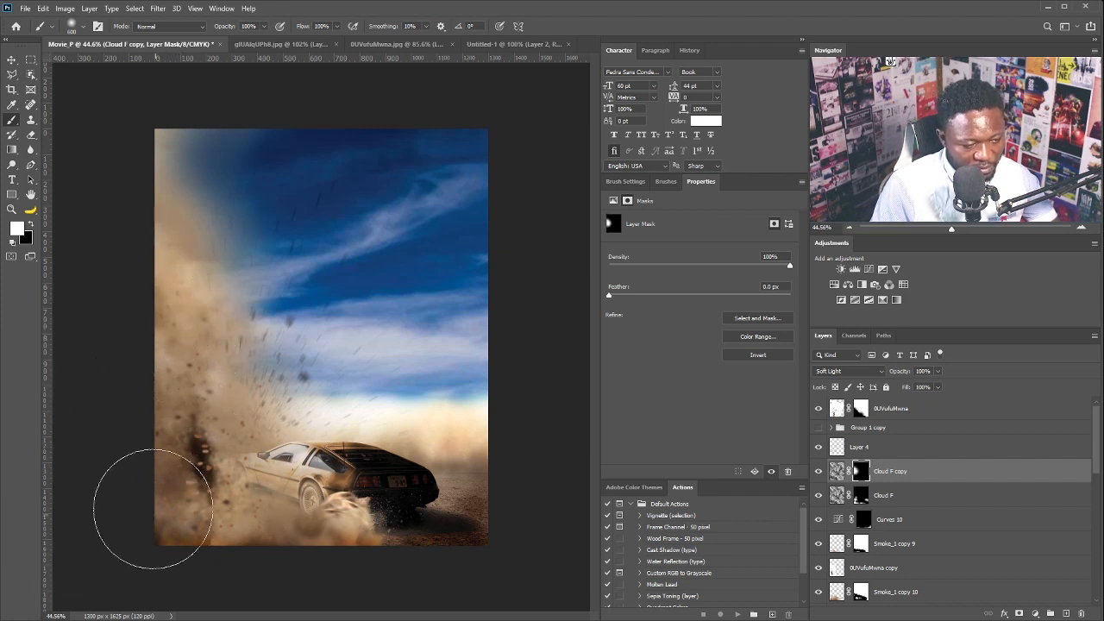
key(v)
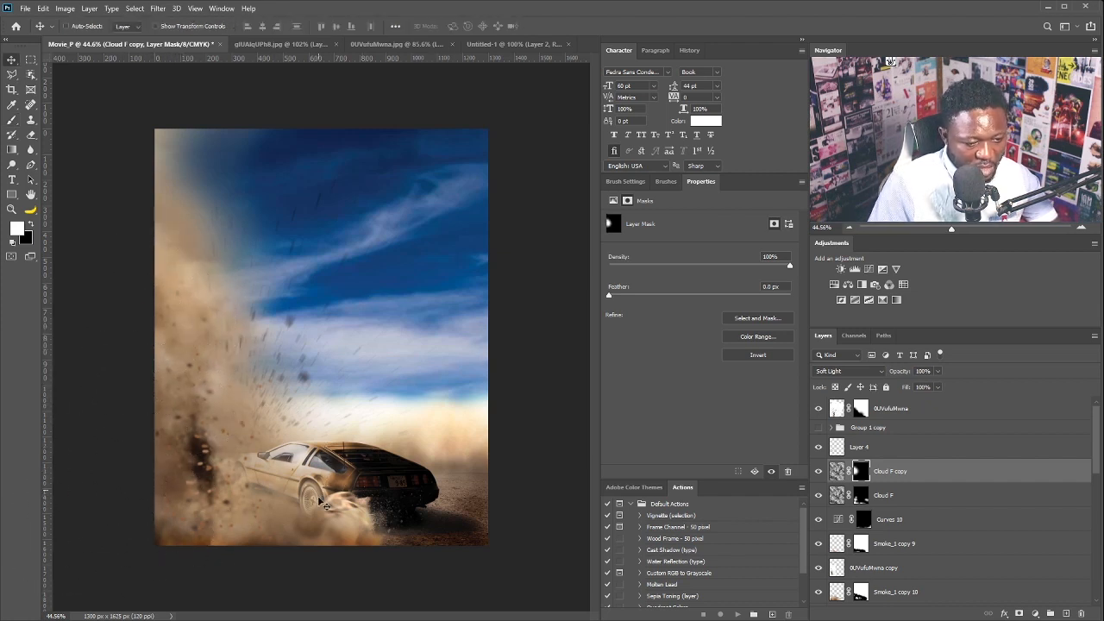
drag(324, 505, 358, 453)
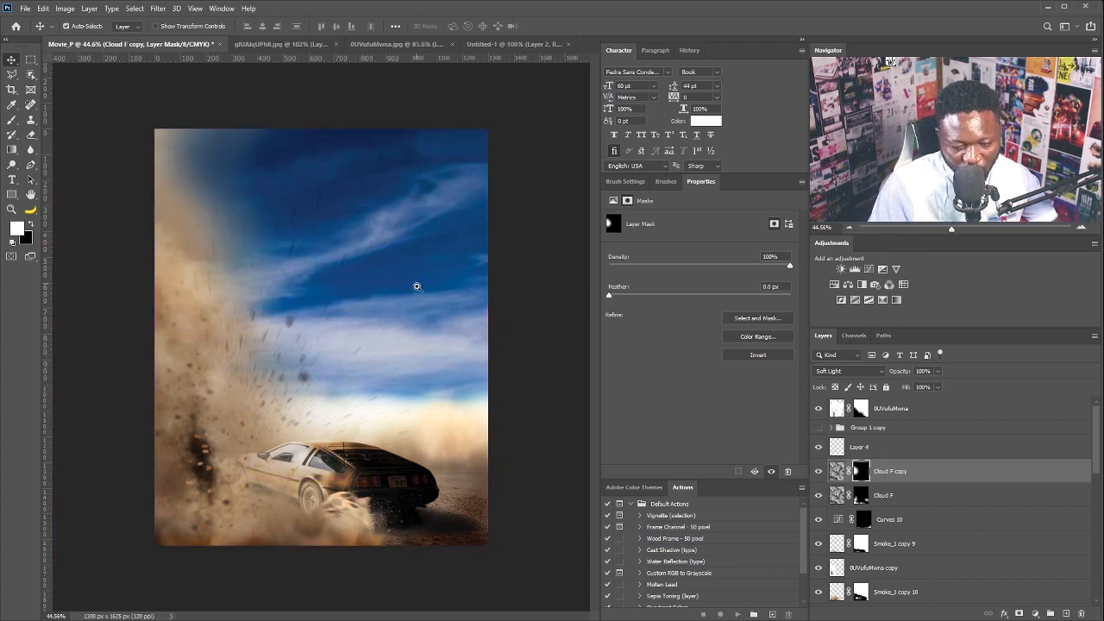
drag(336, 465, 354, 496)
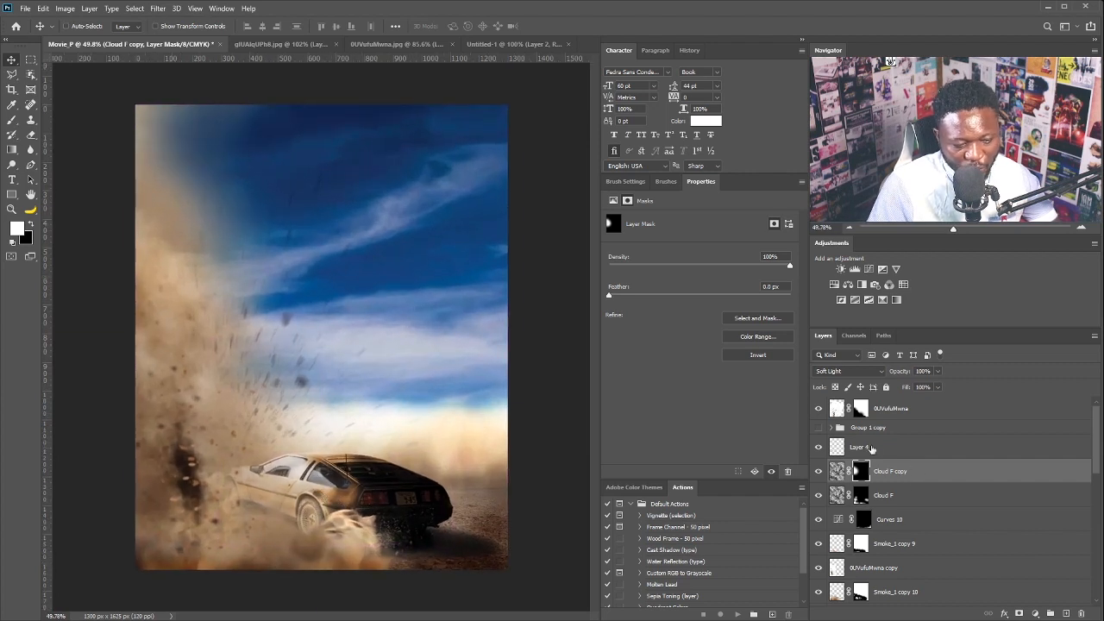
Duplicate the Cloud F copy layer to the top of the stack and turn its mask fully white
click(936, 413)
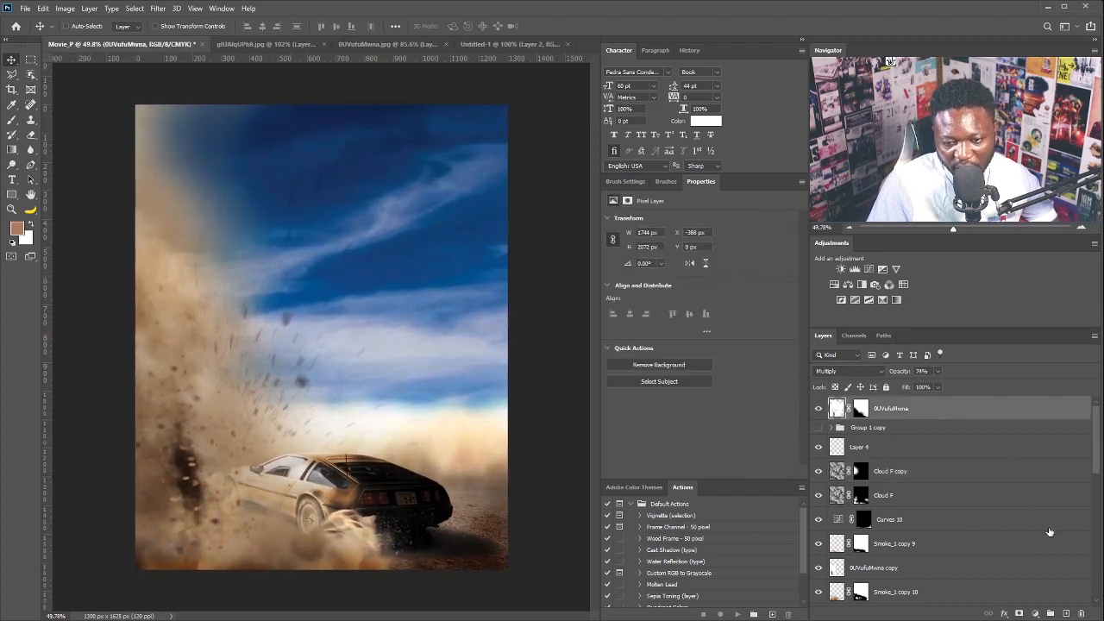
click(904, 472)
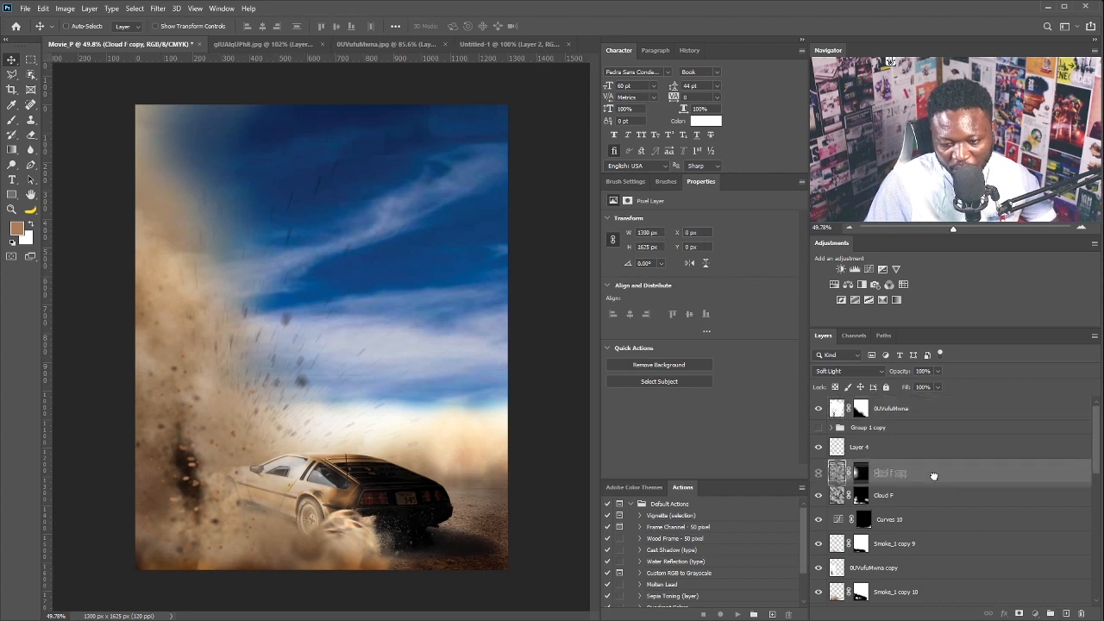
key(ctrl+j)
drag(886, 468, 894, 401)
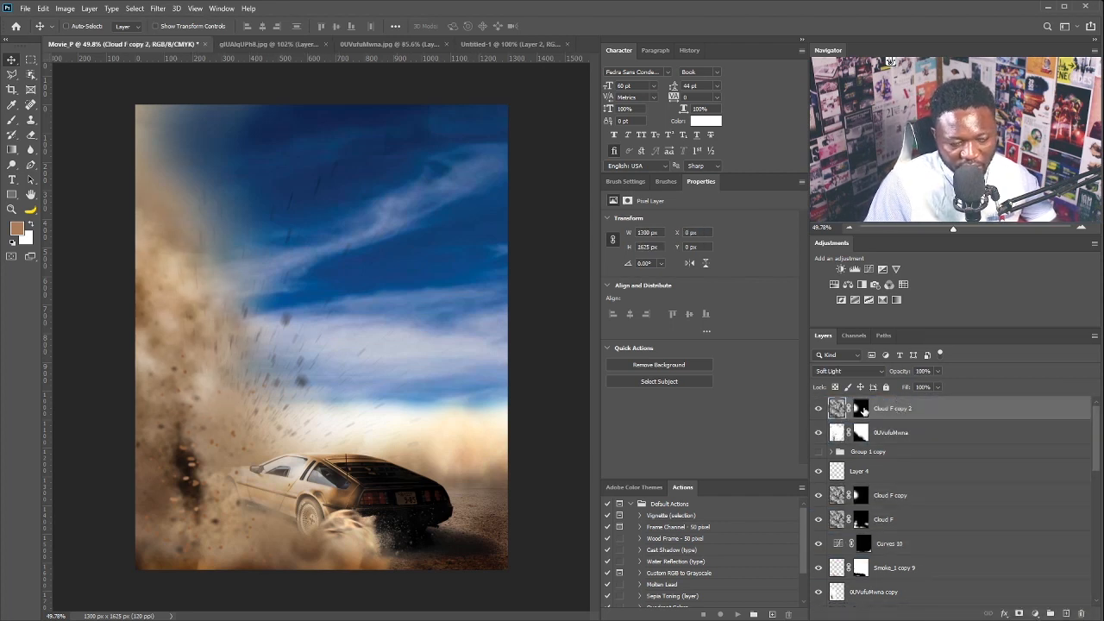
click(861, 409)
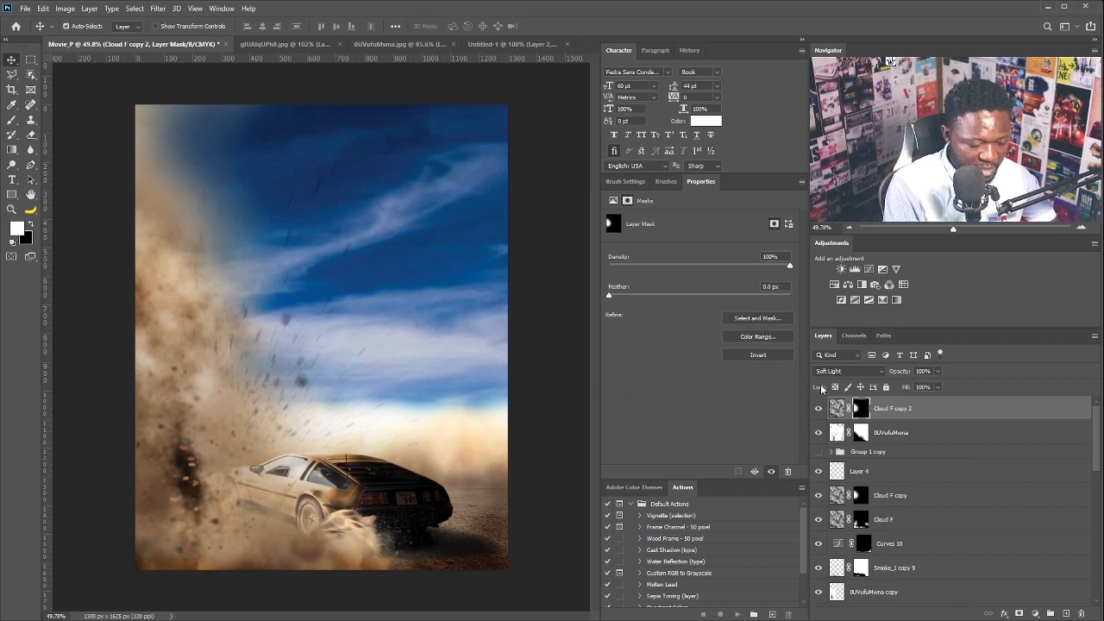
key(ctrl+BackSpace)
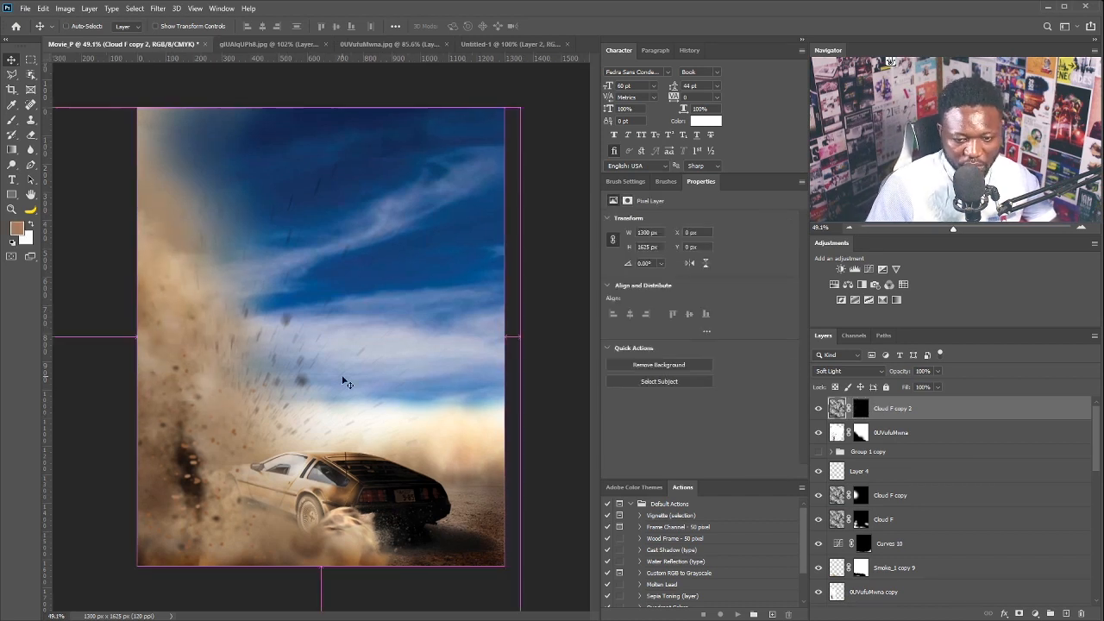
click(861, 410)
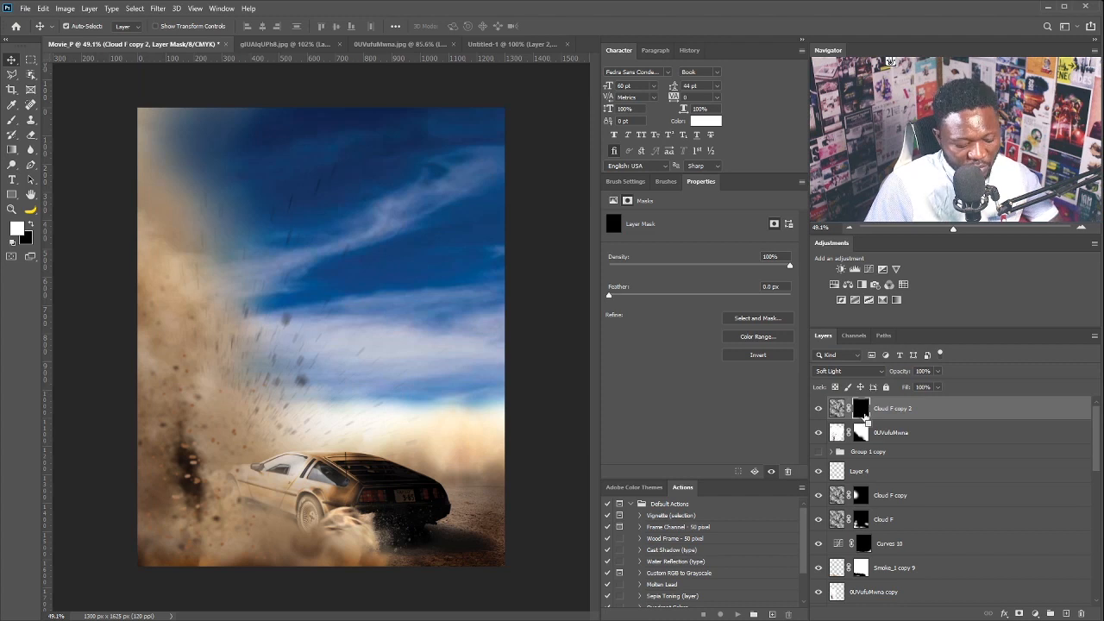
key(ctrl+i)
drag(369, 349, 343, 382)
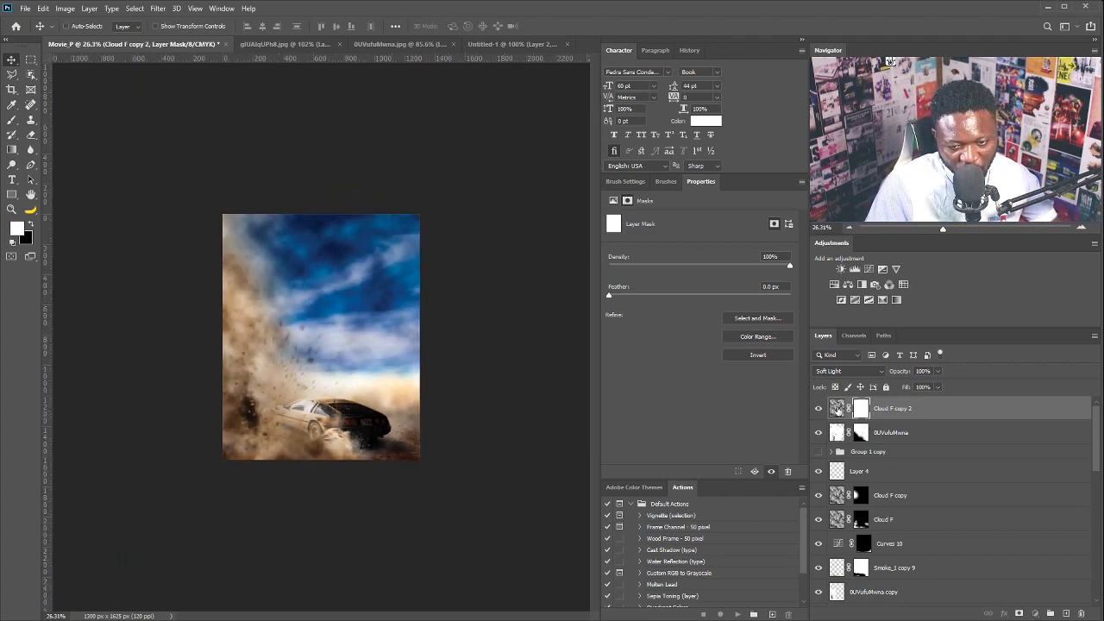
Scale the top cloud layer to about 210% and position it so that it covers the whole poster
click(837, 410)
key(ctrl+t)
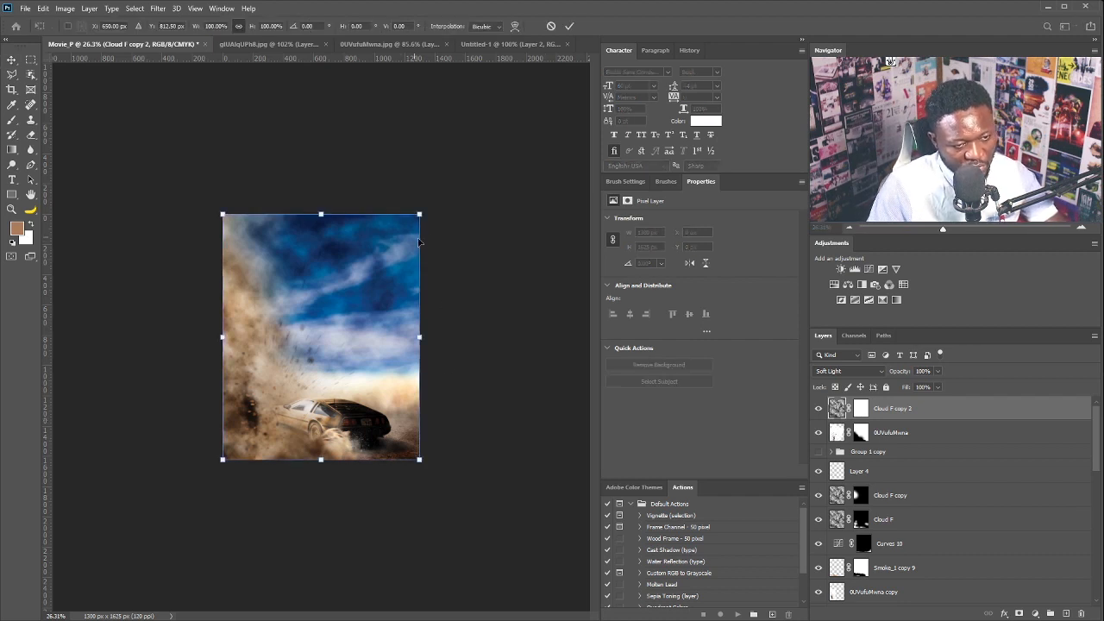
drag(421, 215, 578, 144)
drag(317, 423, 353, 356)
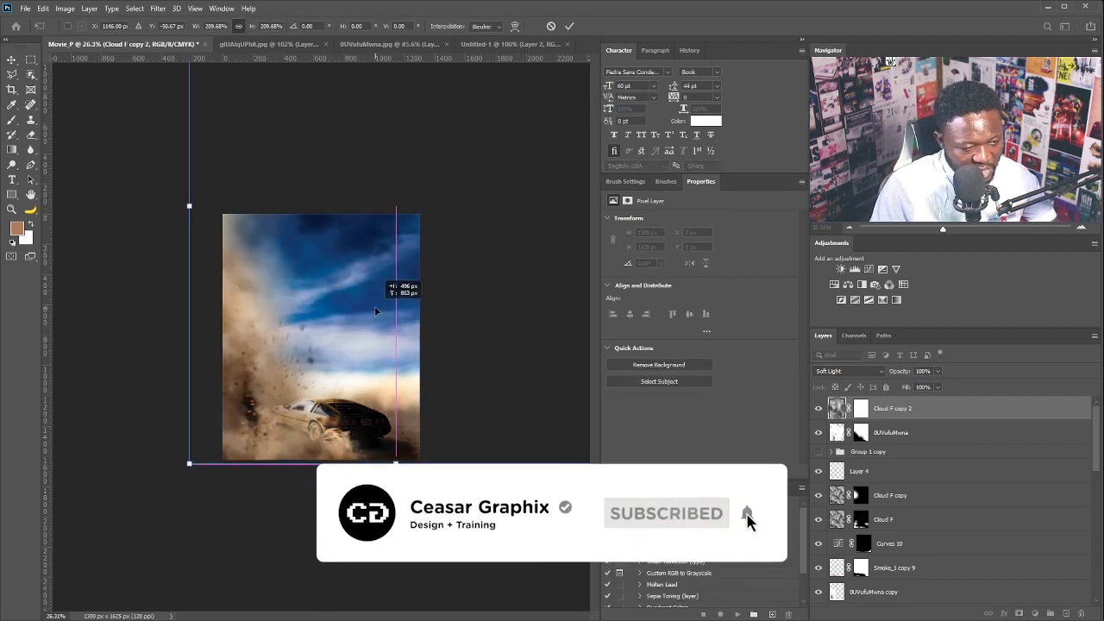
key(Return)
key(ctrl+0)
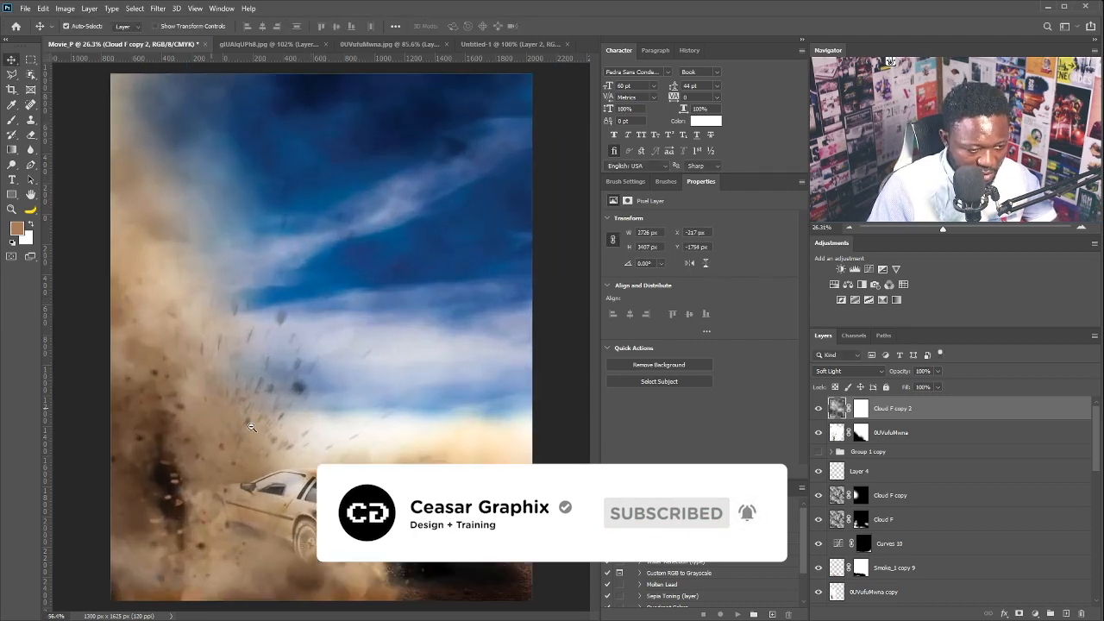
Set the enlarged cloud layer's blend mode to Linear Light and shift its texture downward over the car scene
click(849, 371)
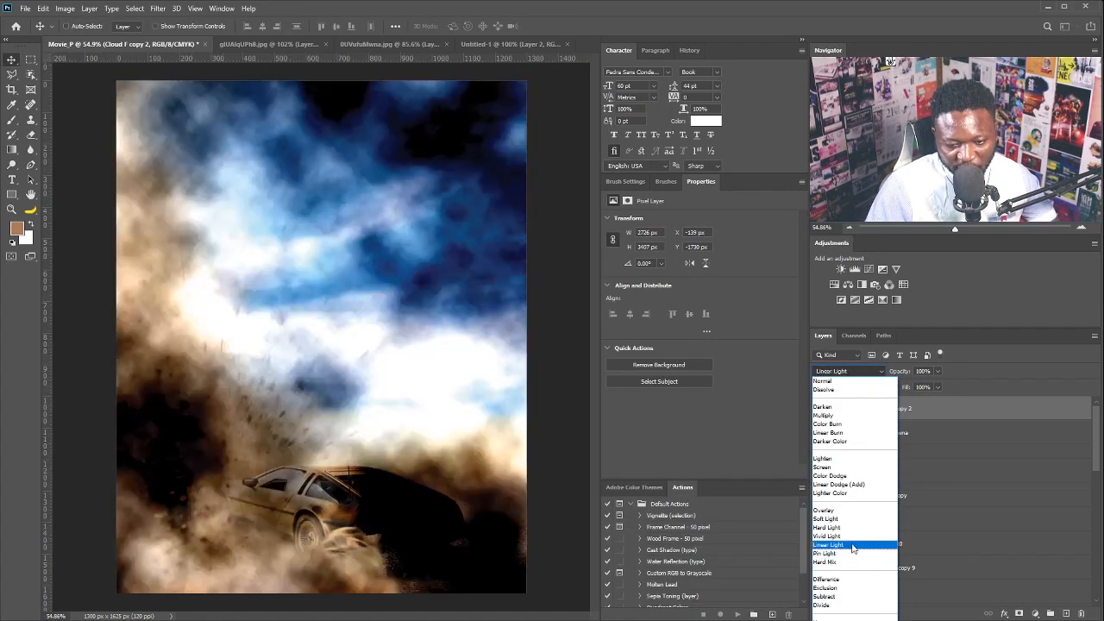
click(859, 544)
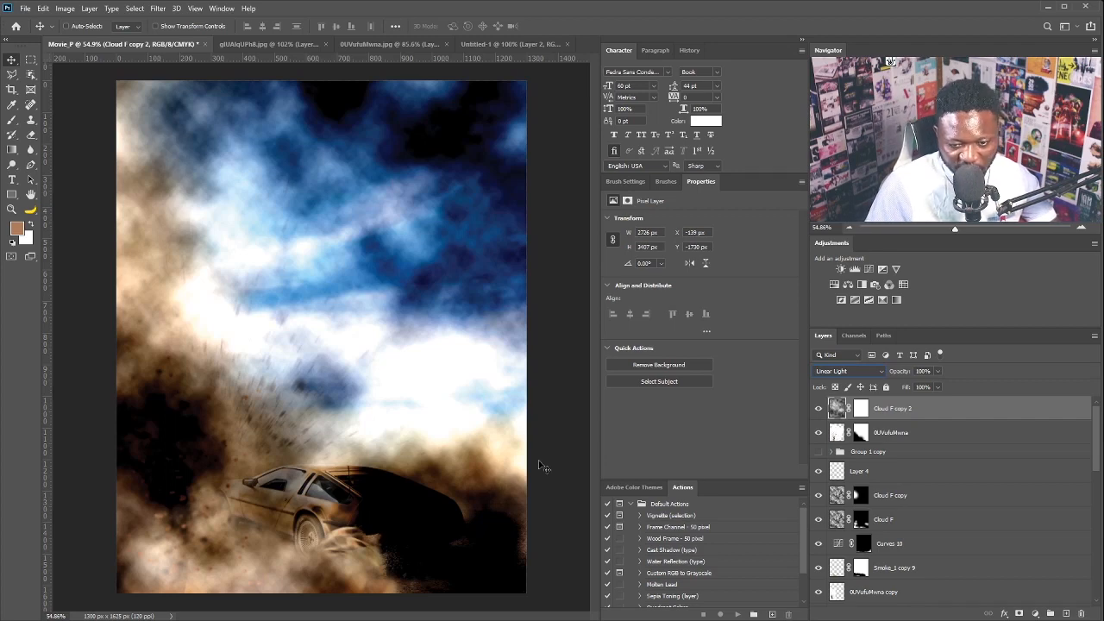
drag(218, 449, 231, 600)
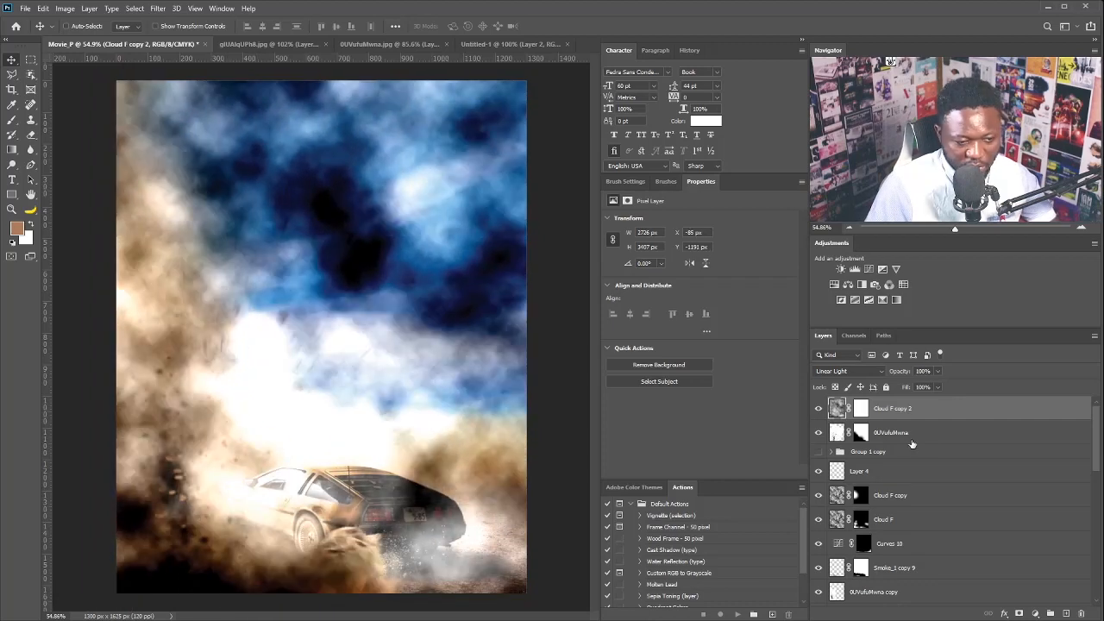
Invert the Linear Light cloud layer's mask and paint white to reveal the clouds along the poster's bottom edge
click(862, 410)
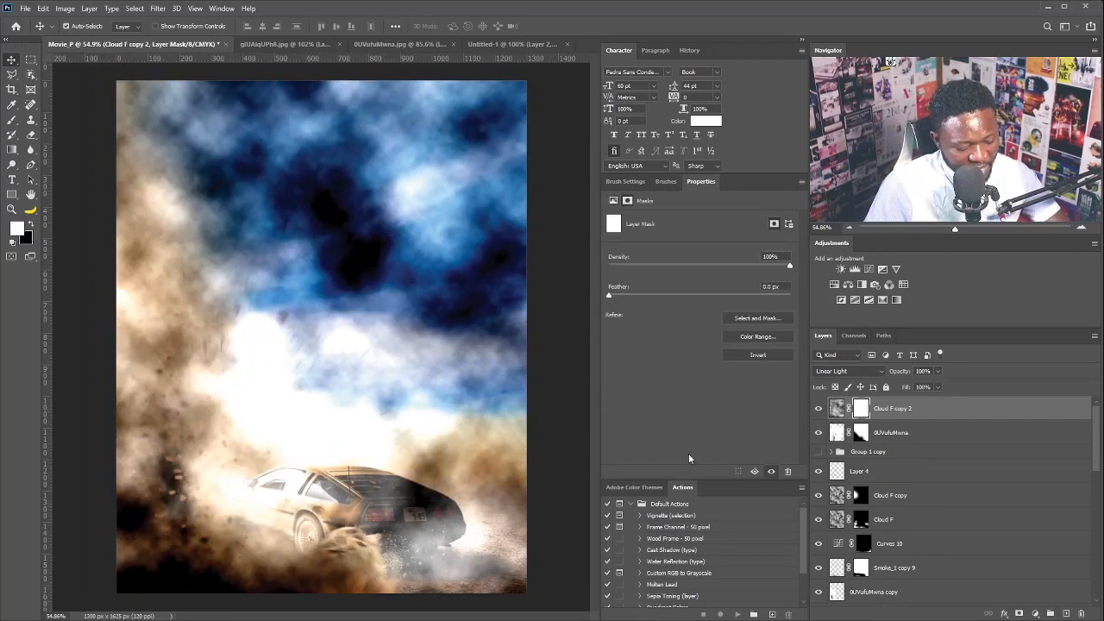
key(ctrl+i)
key(b)
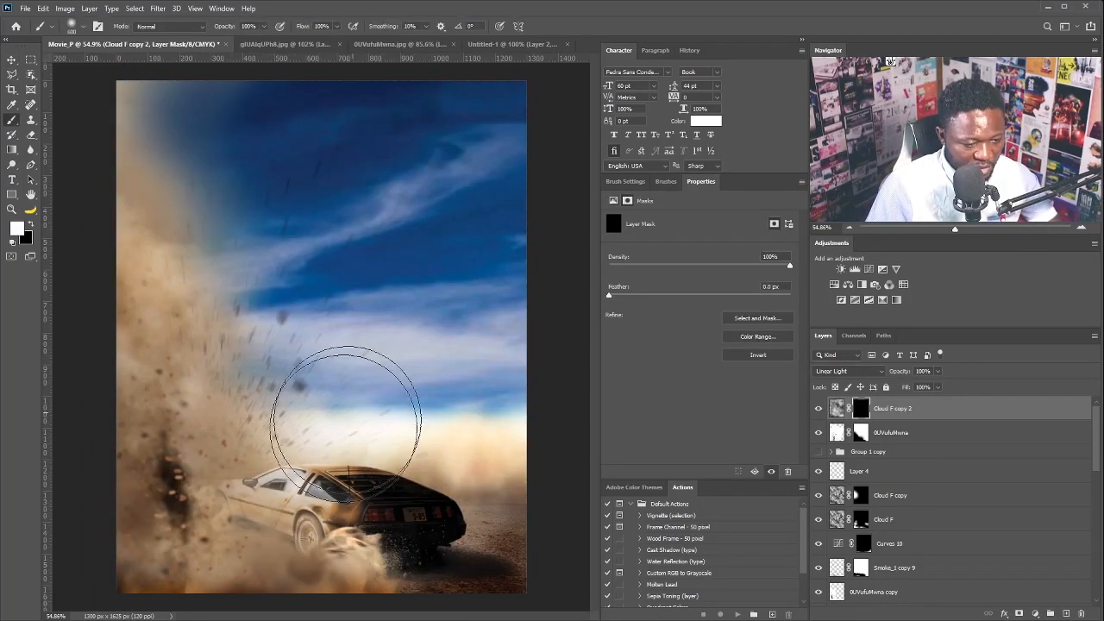
drag(259, 612, 483, 617)
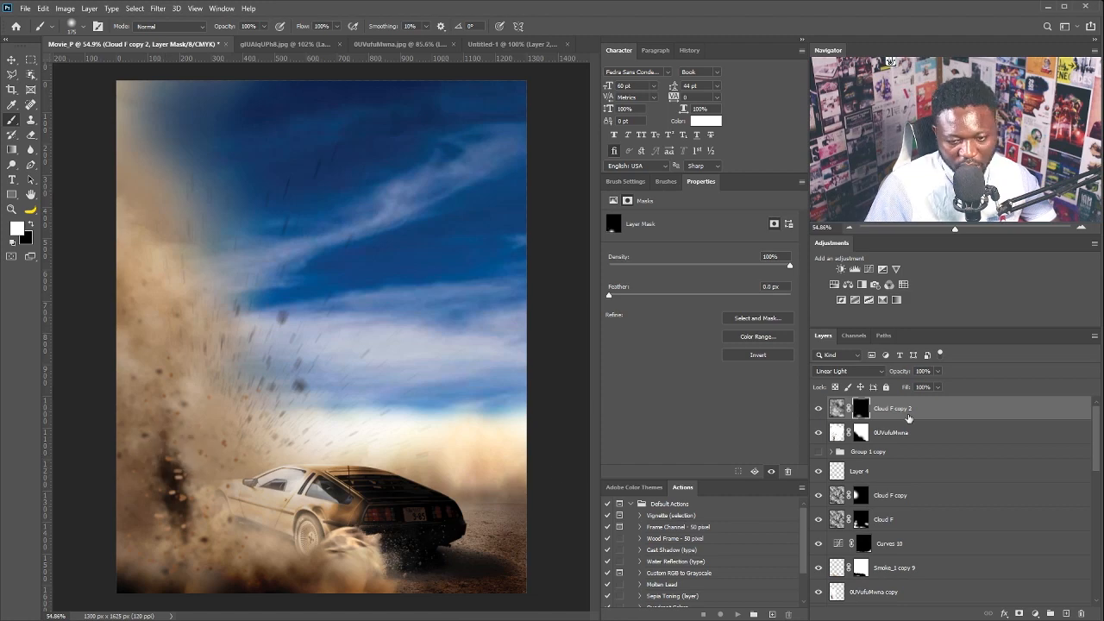
Duplicate the Linear Light cloud layer and move the copy upward over the base of the dust column
drag(909, 418, 1066, 614)
key(v)
drag(337, 541, 338, 417)
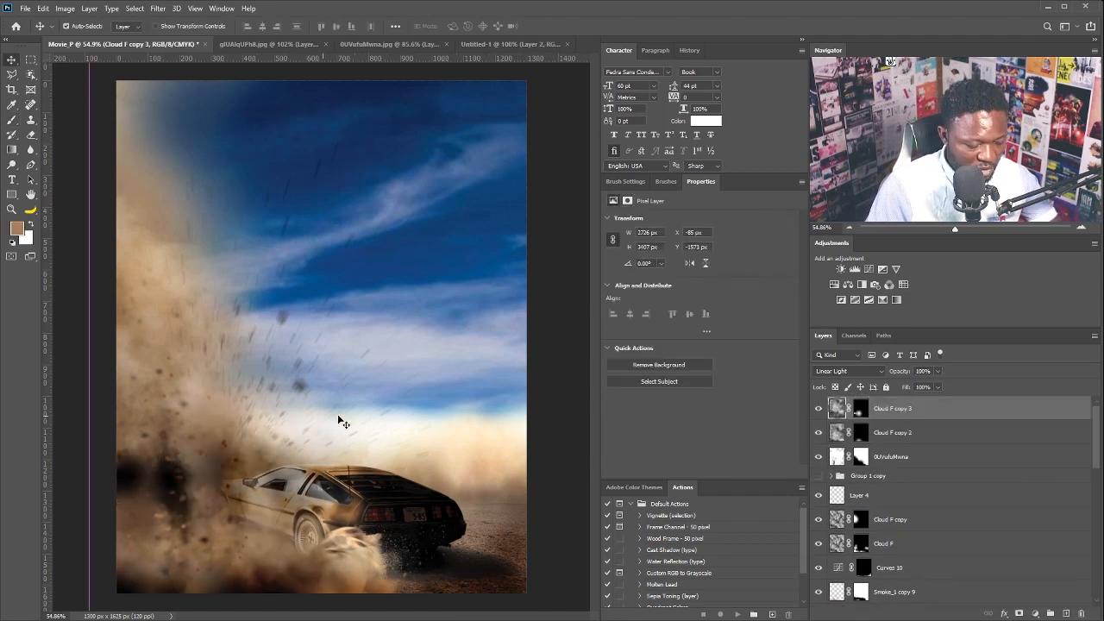
Rotate the duplicated cloud layer counterclockwise with Free Transform and fit it over the dust beside the car
key(ctrl+t)
scroll(398, 498, down, 4)
drag(214, 510, 573, 537)
drag(507, 418, 257, 386)
drag(367, 416, 413, 342)
scroll(325, 429, up, 4)
drag(354, 380, 231, 408)
scroll(399, 446, down, 4)
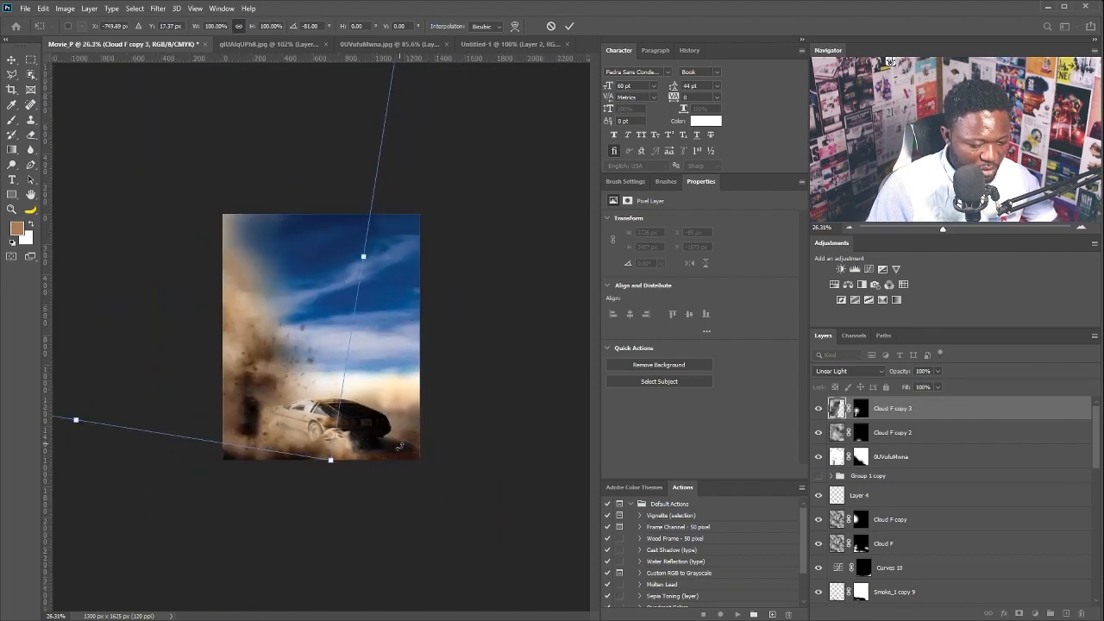
drag(352, 498, 401, 445)
drag(341, 377, 309, 418)
drag(341, 451, 295, 416)
drag(222, 372, 248, 391)
key(Return)
Set the rotated cloud layer's opacity to 54% and nudge it over the lower dust column
scroll(274, 444, up, 5)
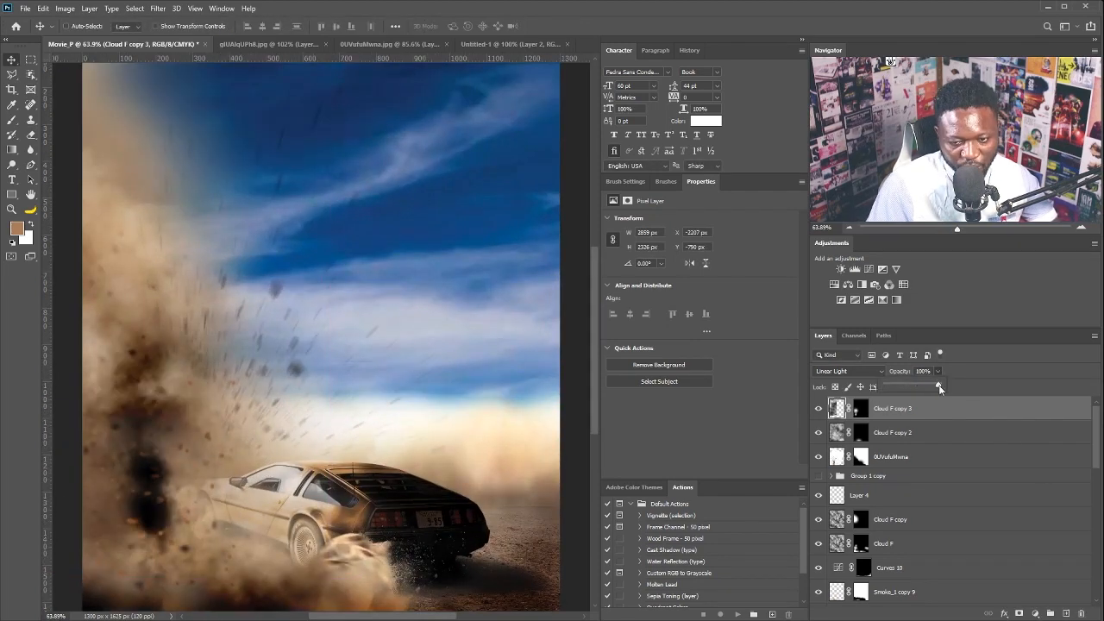
drag(940, 389, 910, 388)
scroll(289, 410, down, 1)
drag(289, 409, 283, 424)
Duplicate the 54% cloud layer and move the copy up over the upper part of the dust column
drag(962, 414, 1070, 615)
key(ctrl+0)
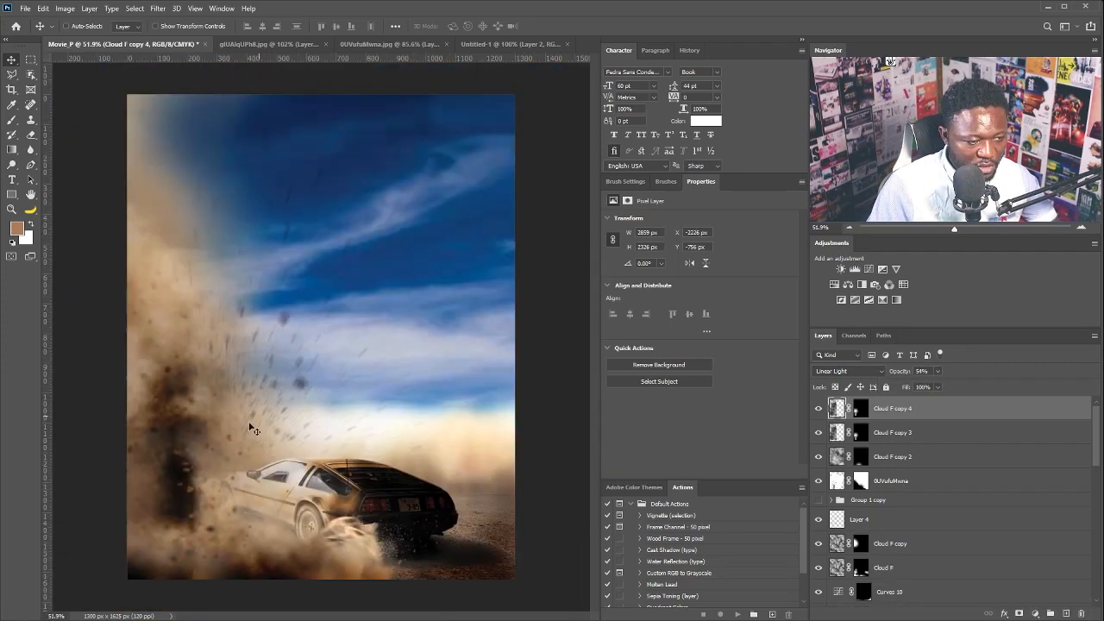
drag(250, 426, 191, 221)
scroll(240, 306, down, 1)
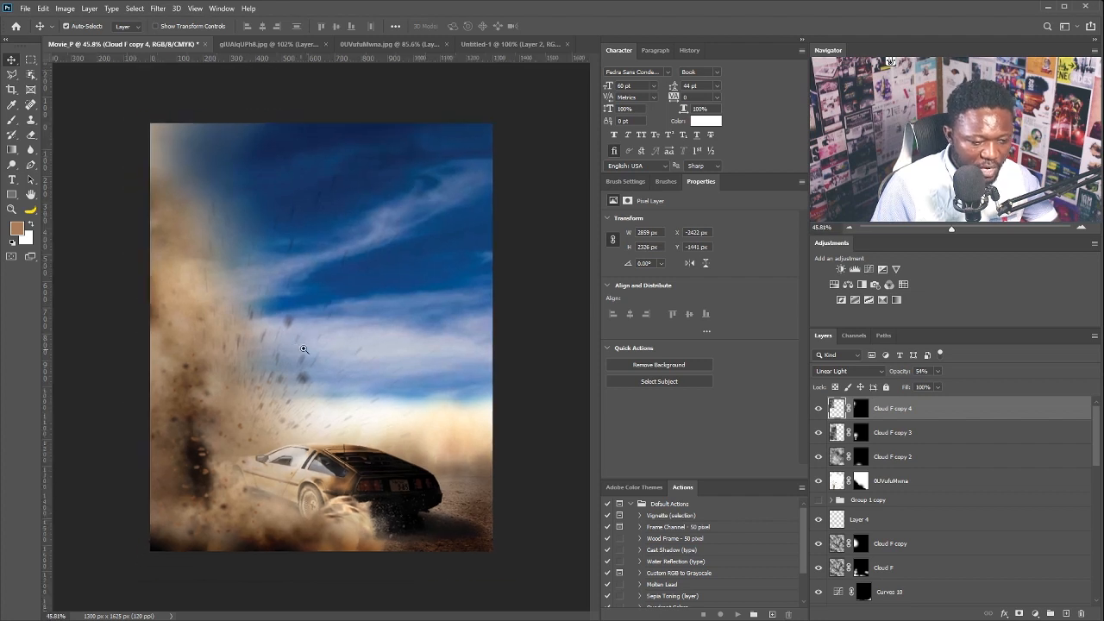
Duplicate the top cloud layer again, move the copy over the ground behind the car, and adjust its mask
key(ctrl+j)
mouse_move(145, 316)
mouse_down()
mouse_move(499, 533)
mouse_move(471, 499)
mouse_move(478, 536)
mouse_move(481, 504)
mouse_move(455, 503)
mouse_move(476, 497)
mouse_up()
click(861, 409)
key(b)
key(ctrl+z)
key(x)
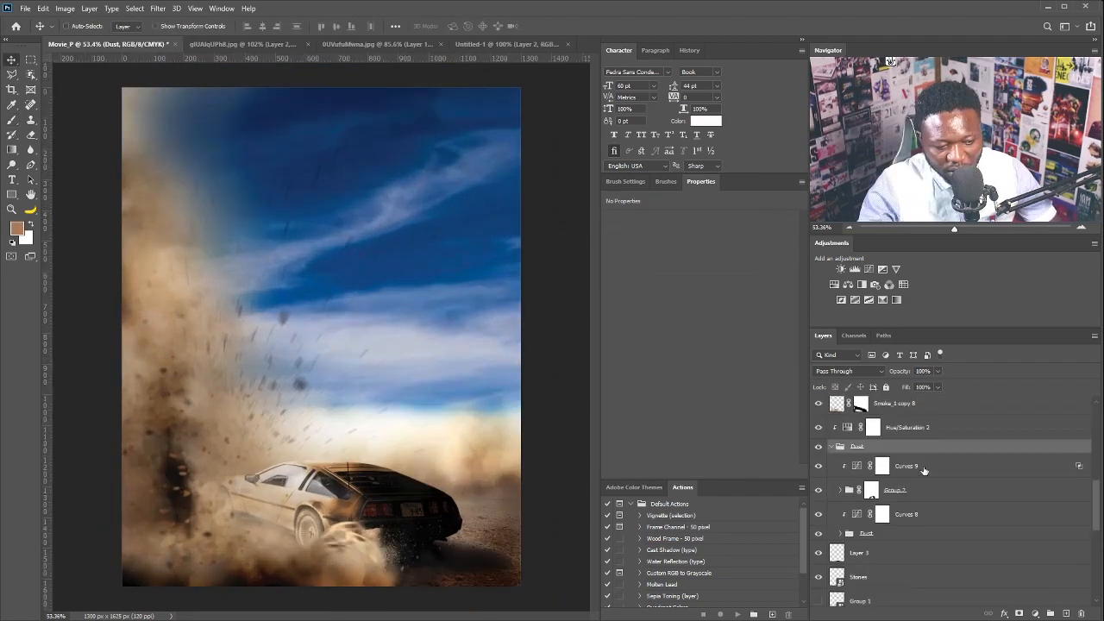
click(924, 468)
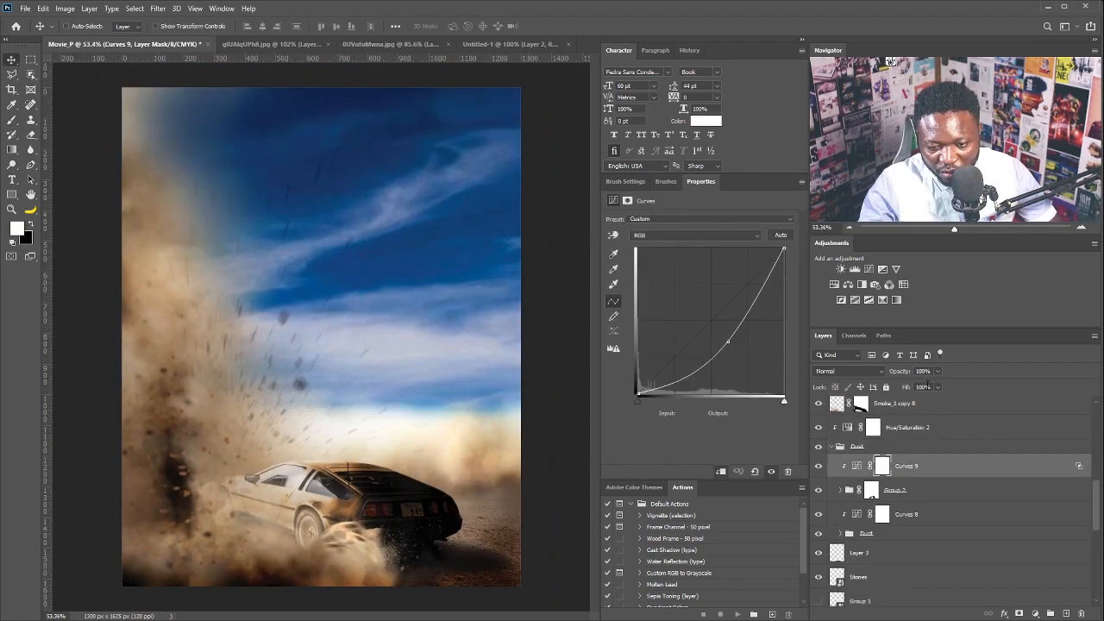
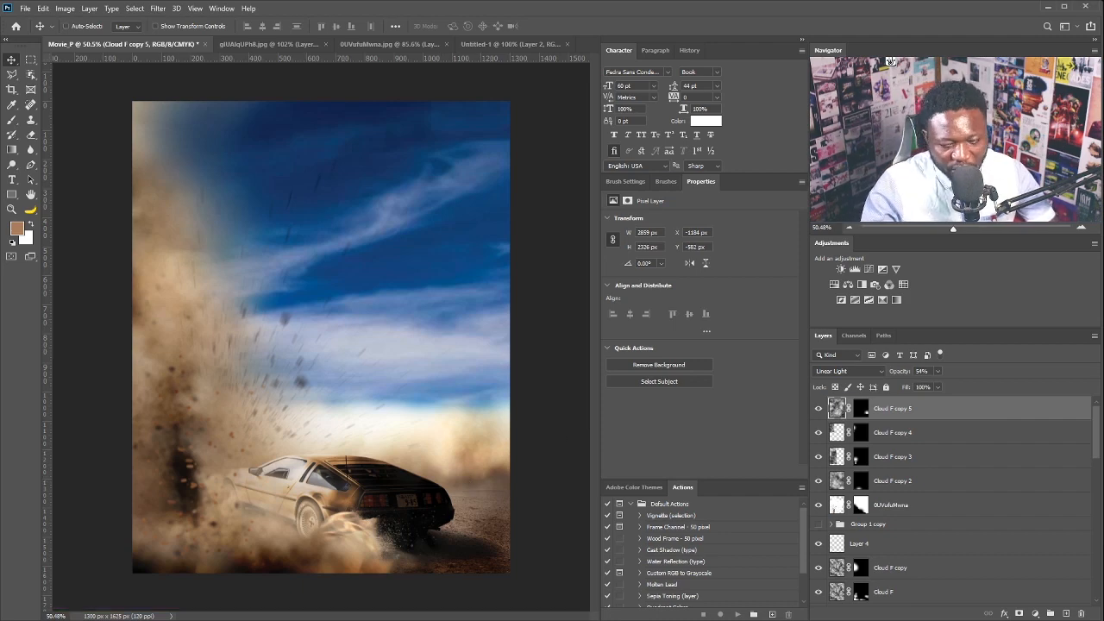
Copy the cut-out debris on Layer 1 of 0UVufuMwna.jpg into the Movie_P poster above the cloud layers
click(367, 44)
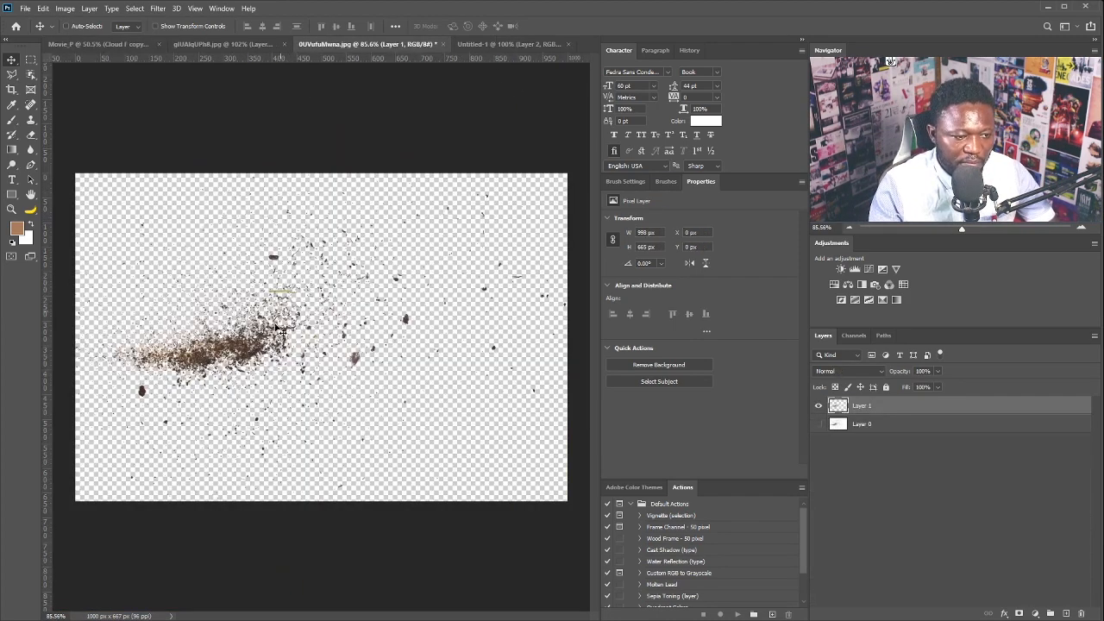
click(104, 44)
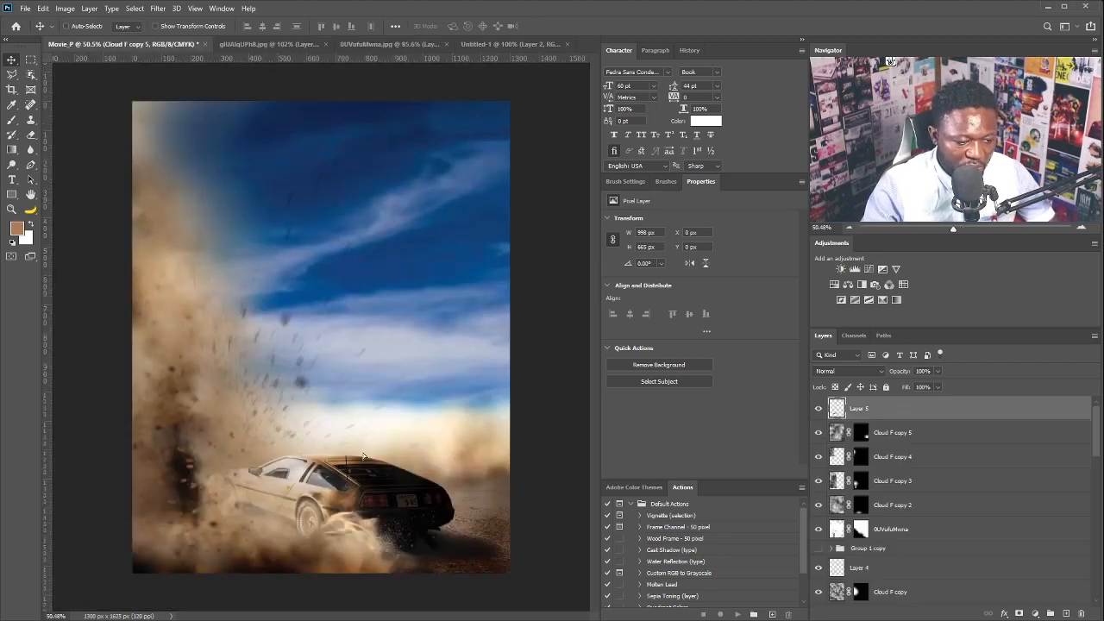
Shrink the pasted debris layer and place it over the dust kicked up behind the car's rear wheel
key(ctrl+t)
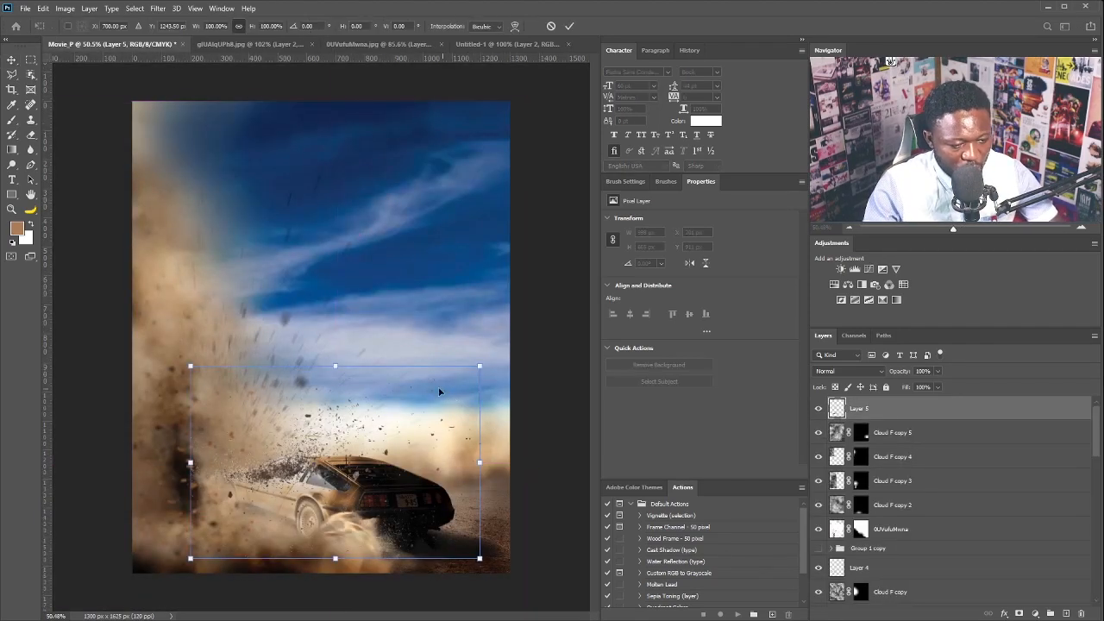
drag(485, 364, 390, 426)
scroll(338, 469, up, 5)
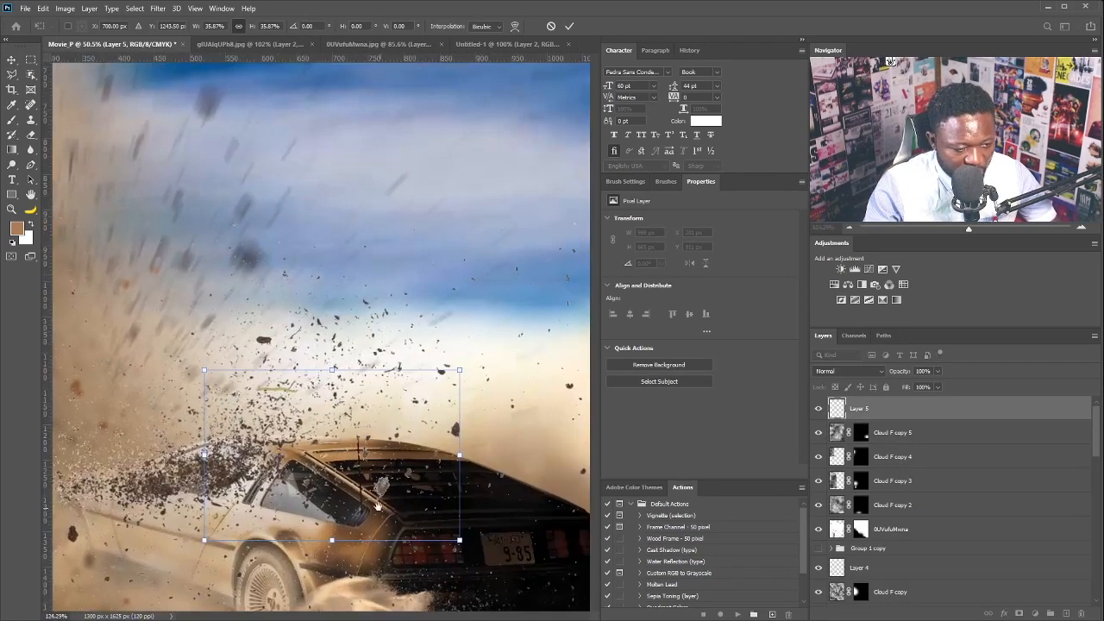
drag(356, 499, 381, 333)
drag(378, 309, 433, 480)
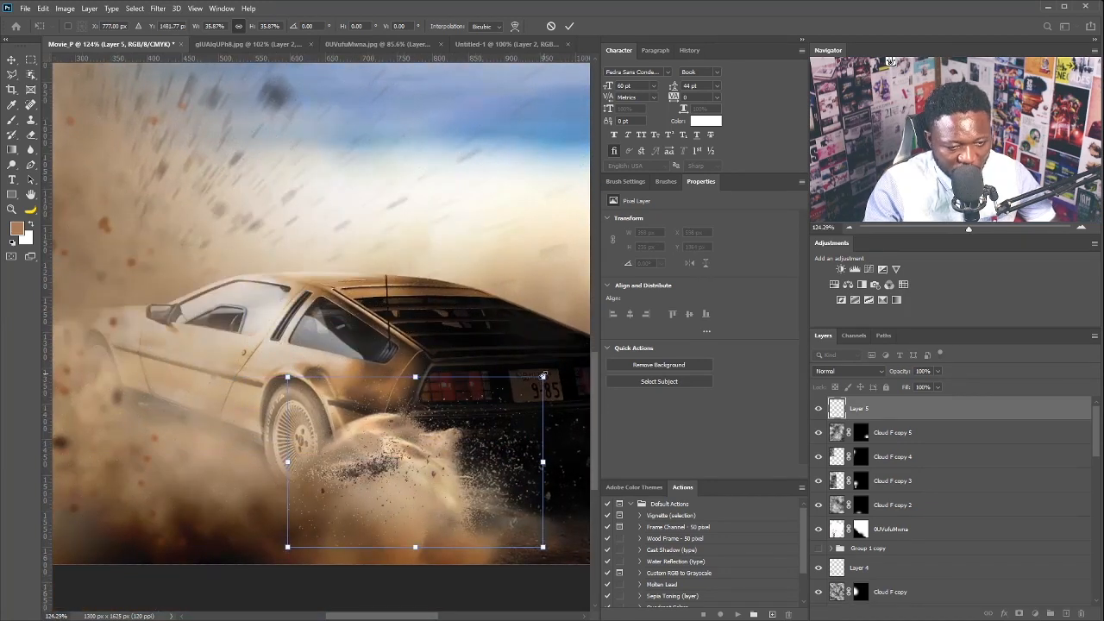
drag(544, 376, 506, 434)
key(Return)
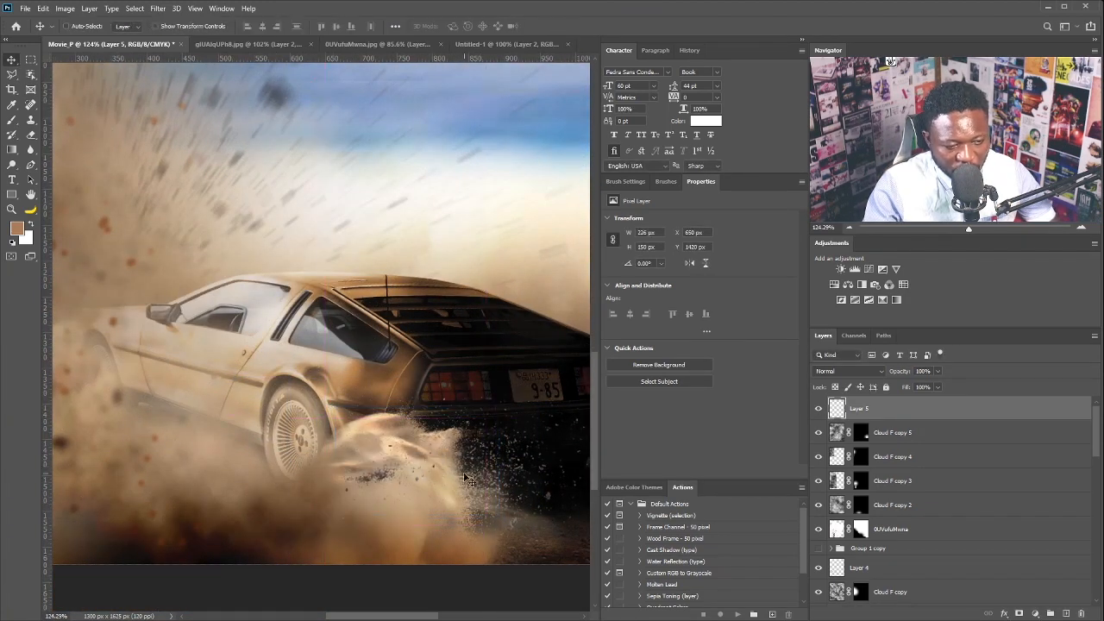
drag(397, 473, 366, 488)
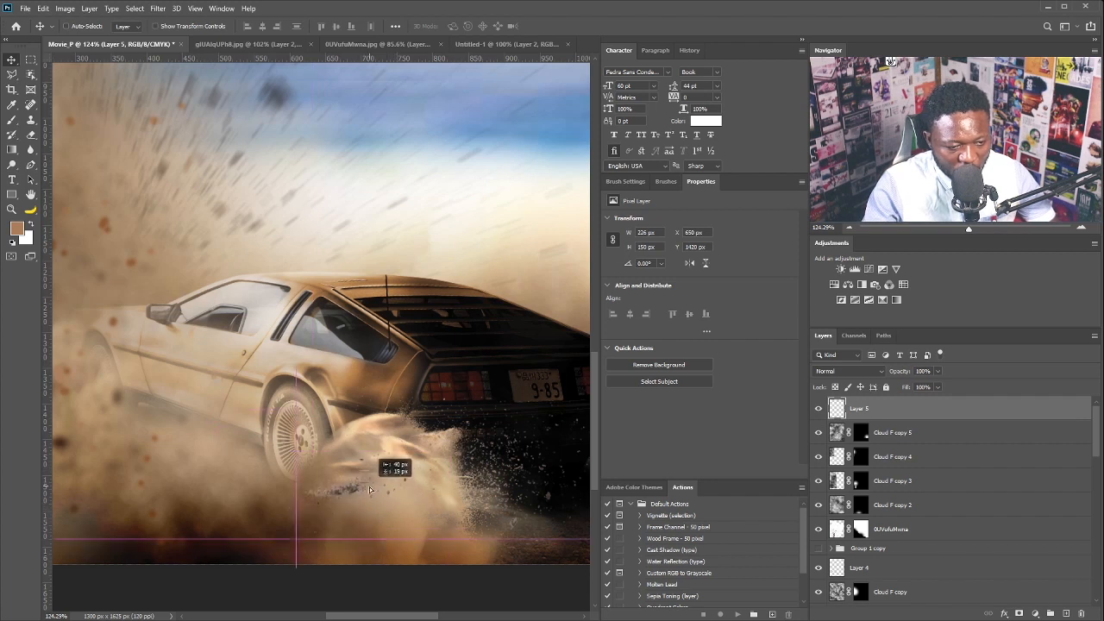
Add a layer mask to the debris and paint out its dense lower-left clump with a black brush
click(1019, 613)
key(b)
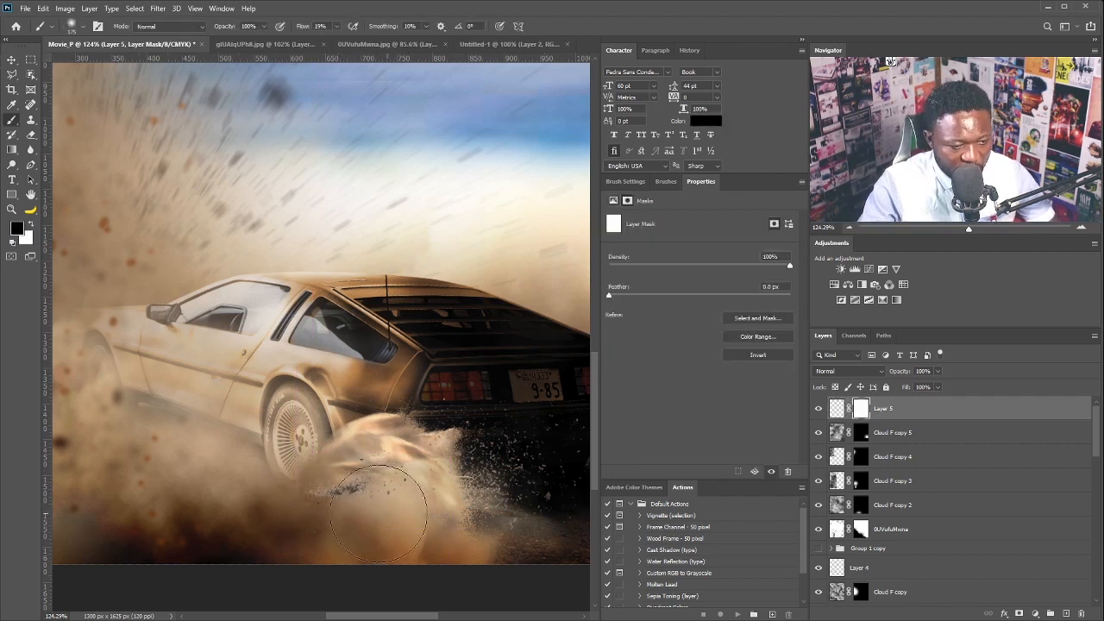
drag(381, 509, 316, 470)
key([)
key([)
key([)
key([)
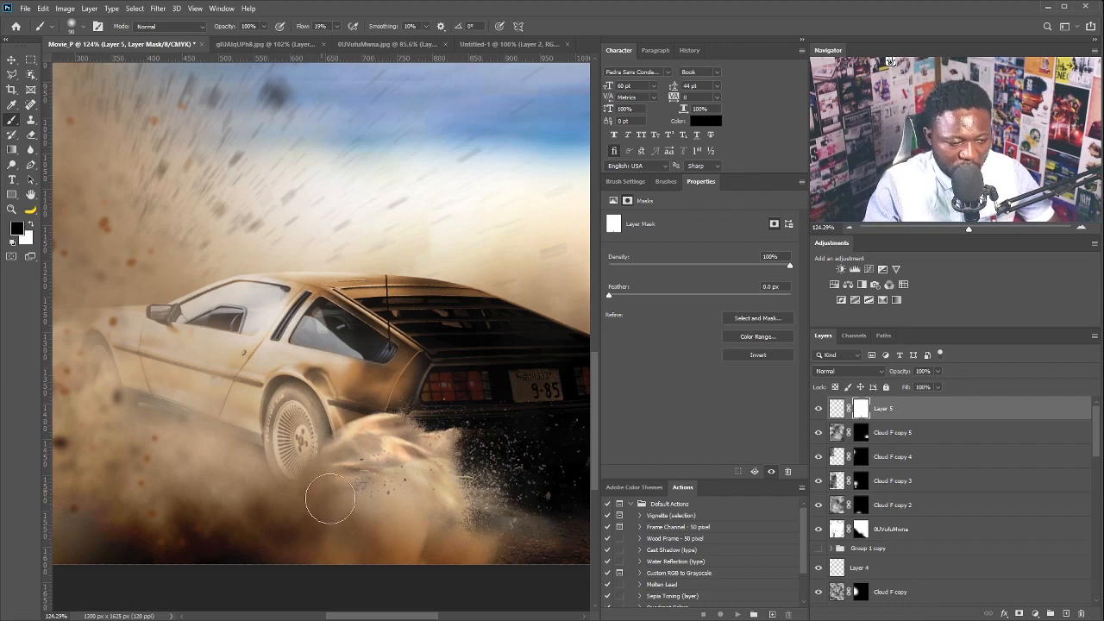
Enlarge the masked debris so its specks spread further across the dust behind the rear wheel
scroll(405, 488, down, 2)
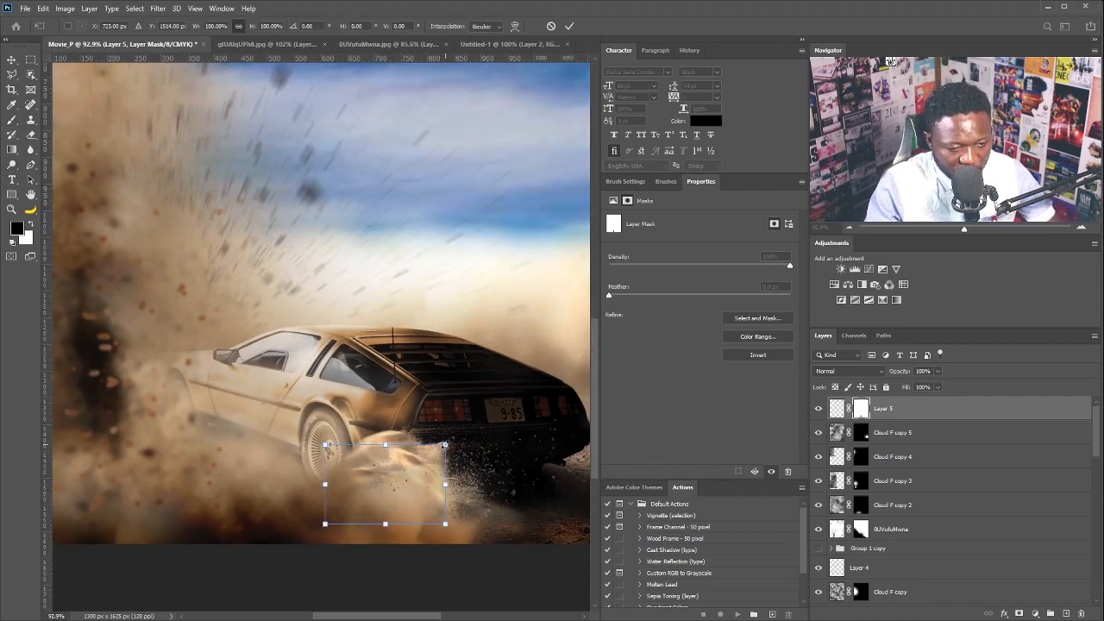
drag(444, 446, 528, 402)
key(Return)
key(b)
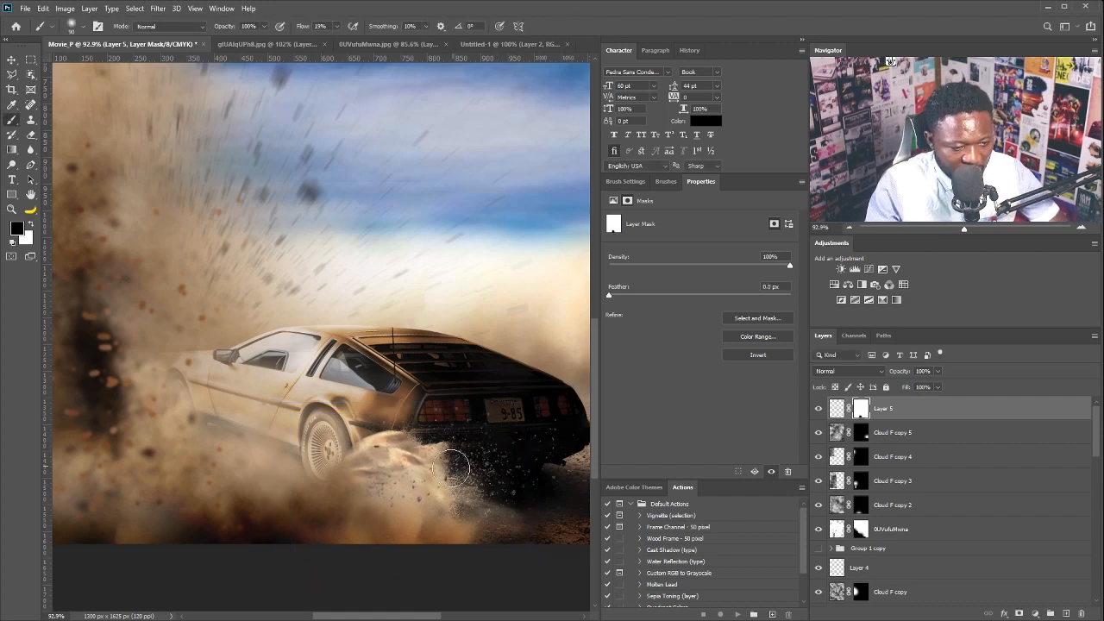
Duplicate the masked debris layer, then enlarge the copy and place it over the dust column ahead of the car
key(ctrl+j)
scroll(417, 408, down, 3)
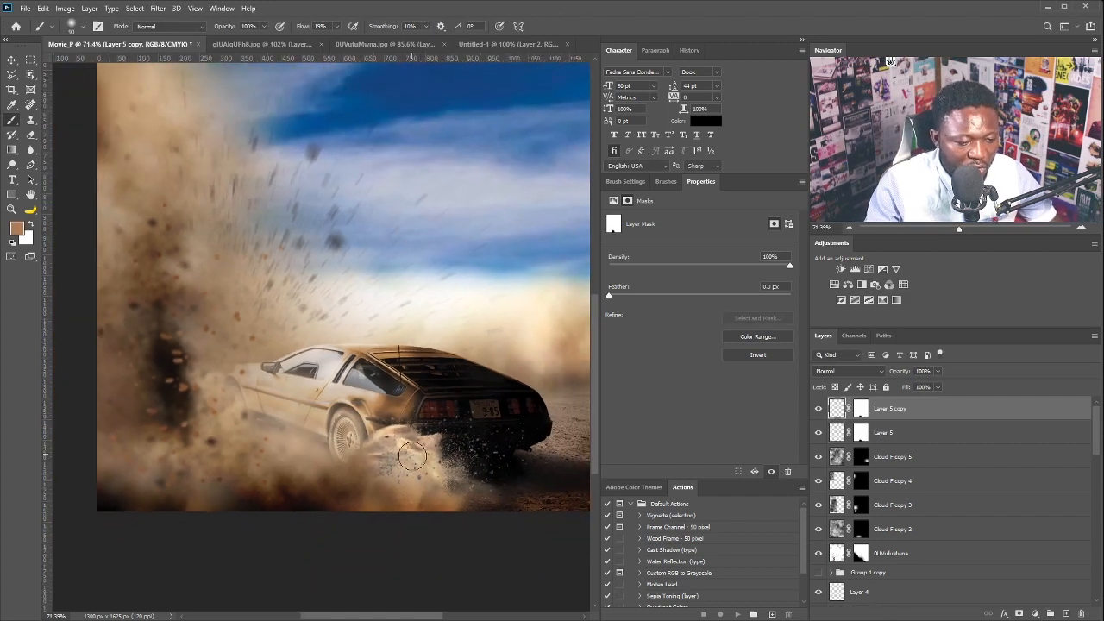
key(ctrl+t)
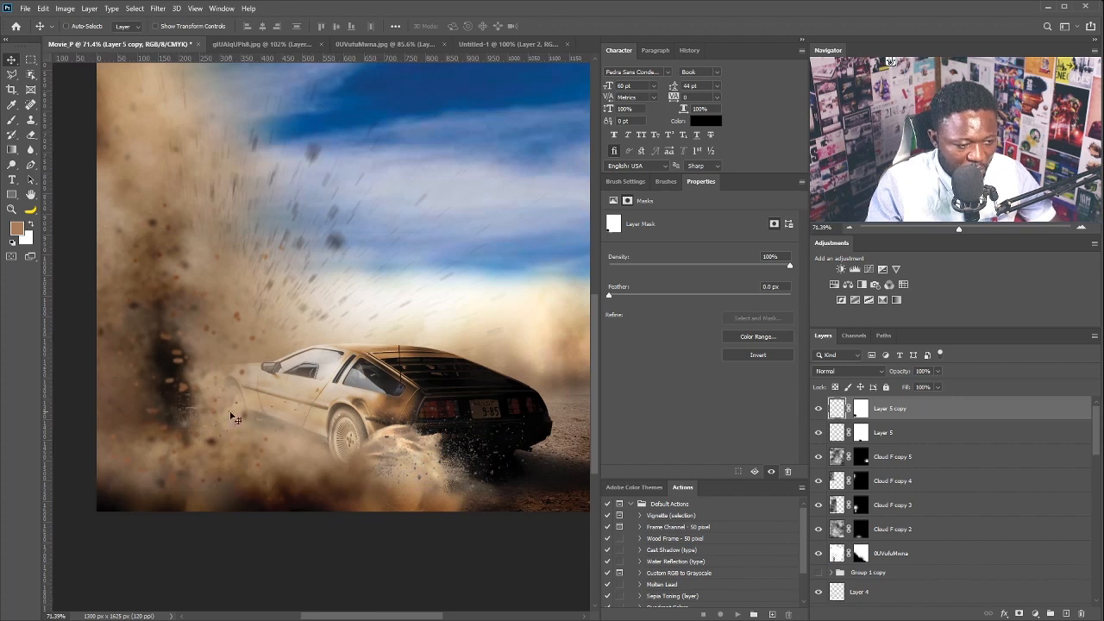
drag(308, 353, 338, 344)
key(Return)
key(v)
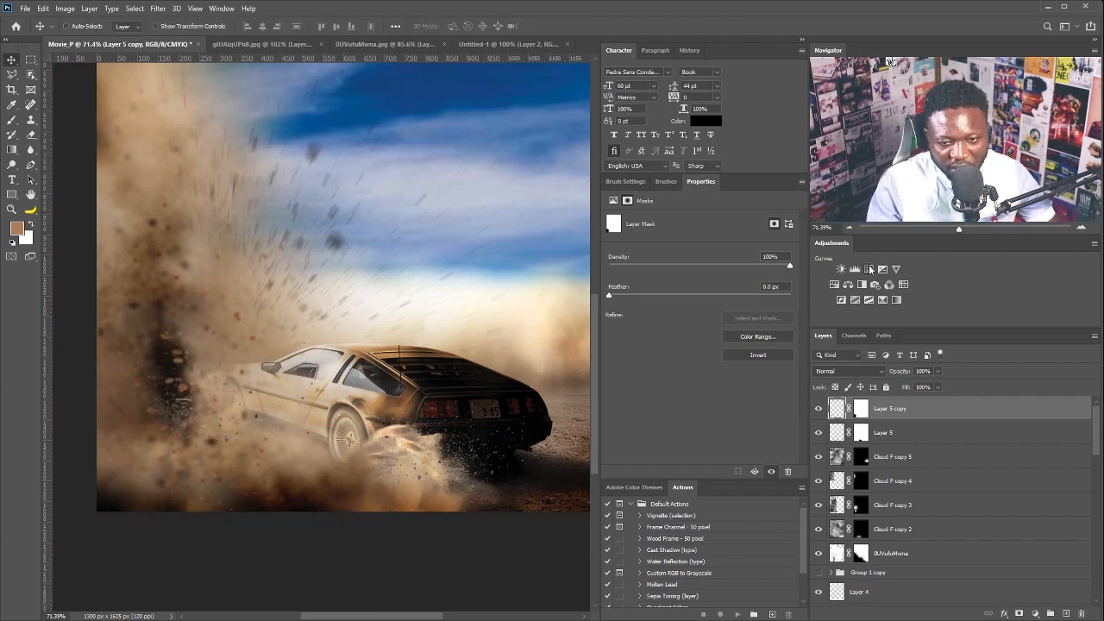
Darken the debris copy with a clipped Curves adjustment pulled down in the midtones, and select both layers together
click(869, 269)
drag(723, 316, 726, 346)
shift+click(916, 431)
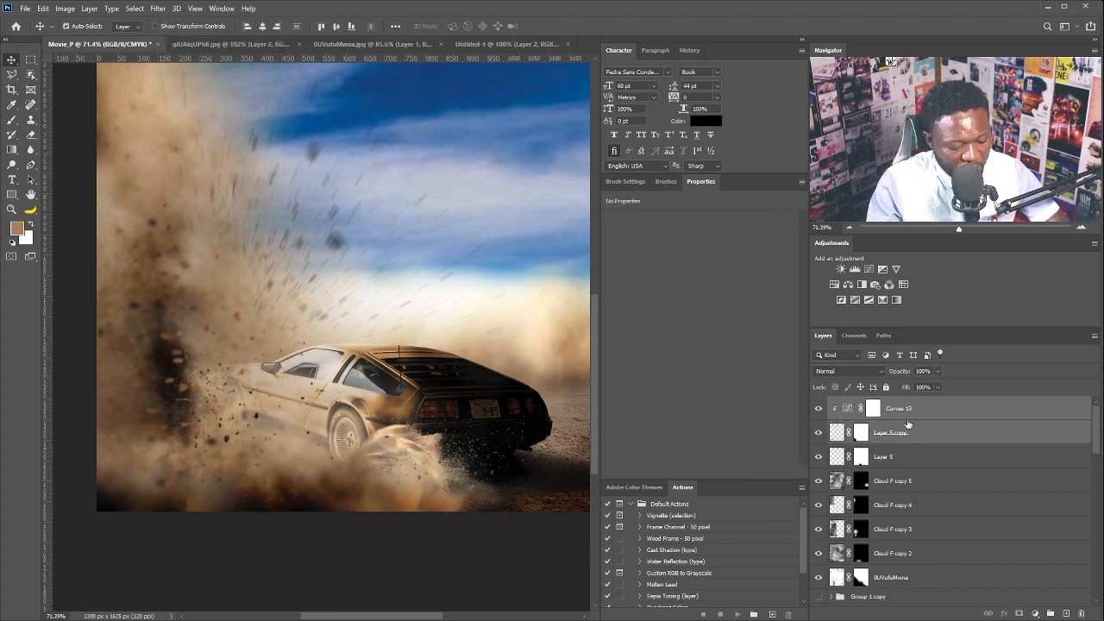
Duplicate the debris and Curves pair, scale it to about 81%, rotate it about 66°, and place it at the poster's lower left edge
drag(231, 414, 179, 352)
key(ctrl+t)
drag(296, 214, 229, 257)
drag(175, 302, 151, 445)
mouse_move(158, 388)
mouse_down()
mouse_move(188, 454)
mouse_move(163, 402)
mouse_up()
drag(131, 310, 138, 266)
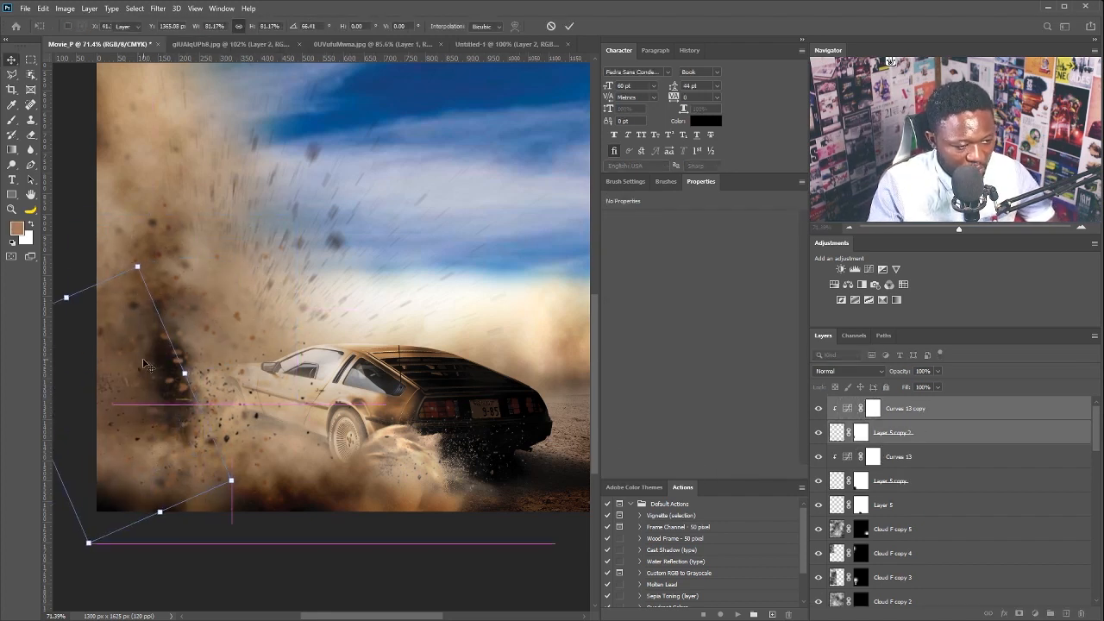
key(Return)
key(ctrl+j)
drag(104, 365, 311, 431)
key(ctrl+z)
key(ctrl+z)
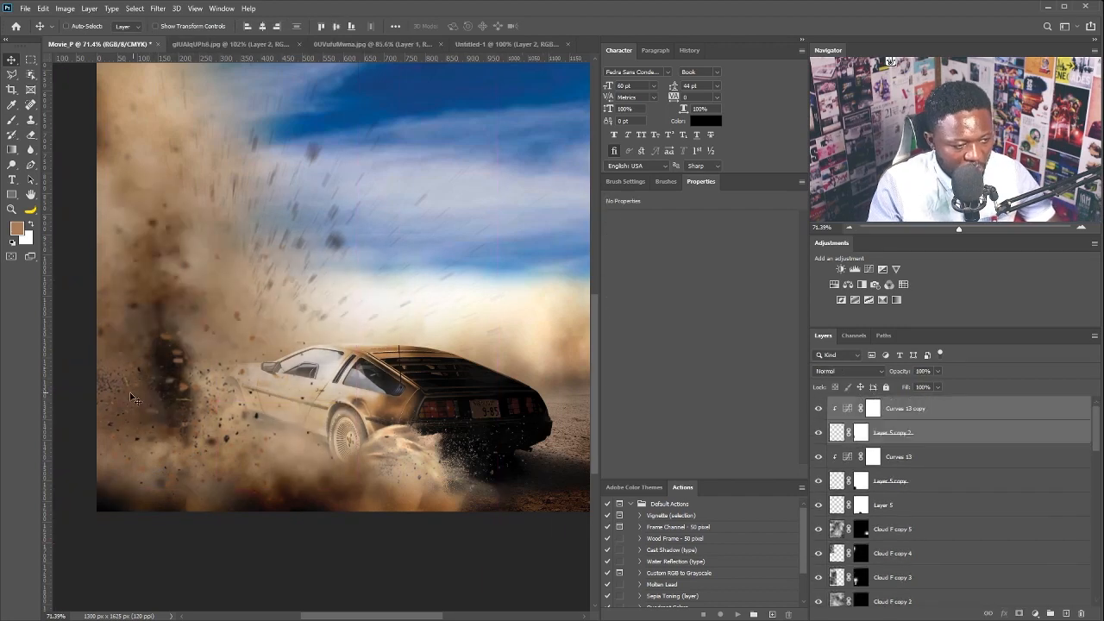
Duplicate the latest debris and Curves pair, shrink it, and place it over the dust beneath the car's side near the rear wheel
key(ctrl+j)
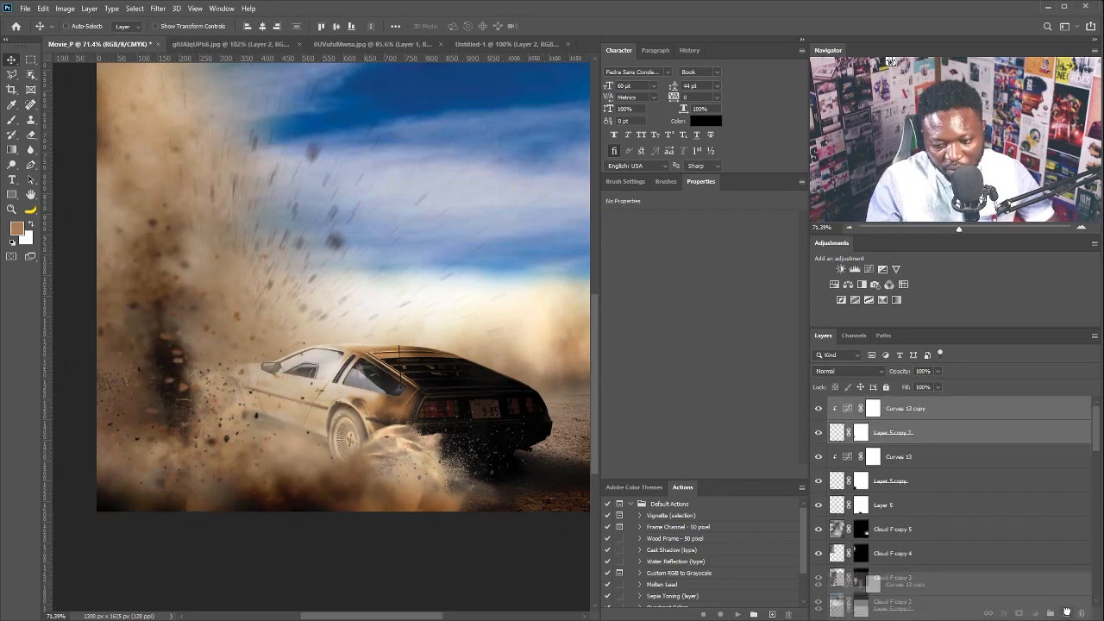
key(ctrl+t)
drag(384, 348, 316, 421)
drag(299, 464, 338, 447)
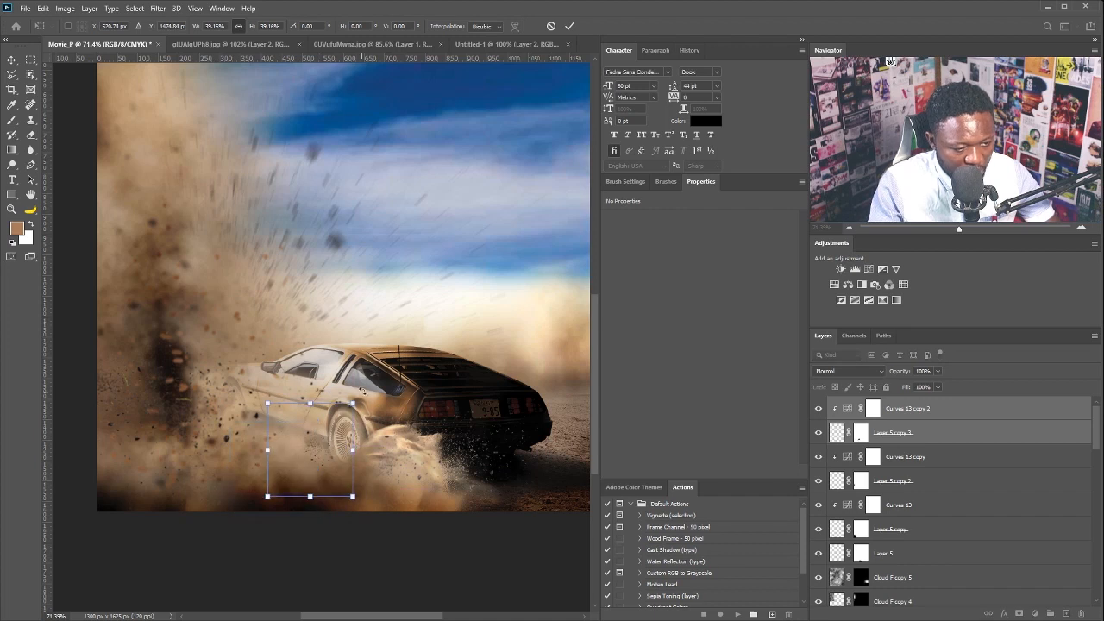
drag(356, 400, 382, 372)
drag(340, 440, 417, 415)
key(Return)
Duplicate the debris pair once more, scale it to about 49%, and move it over the dust at the rear wheel
key(ctrl+j)
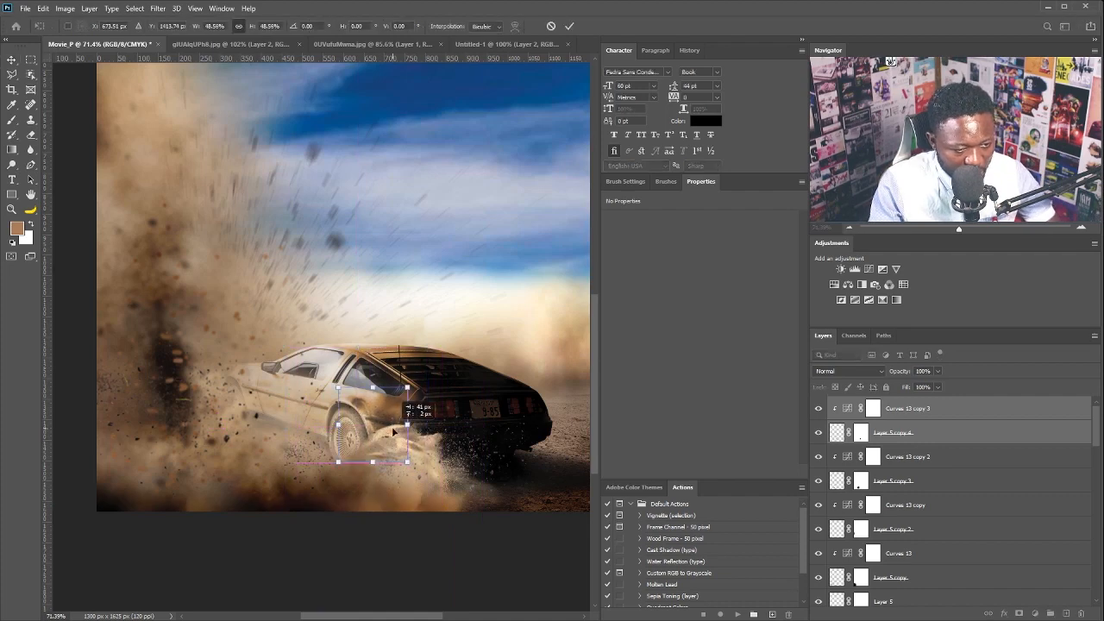
scroll(423, 376, down, 3)
scroll(422, 376, down, 1)
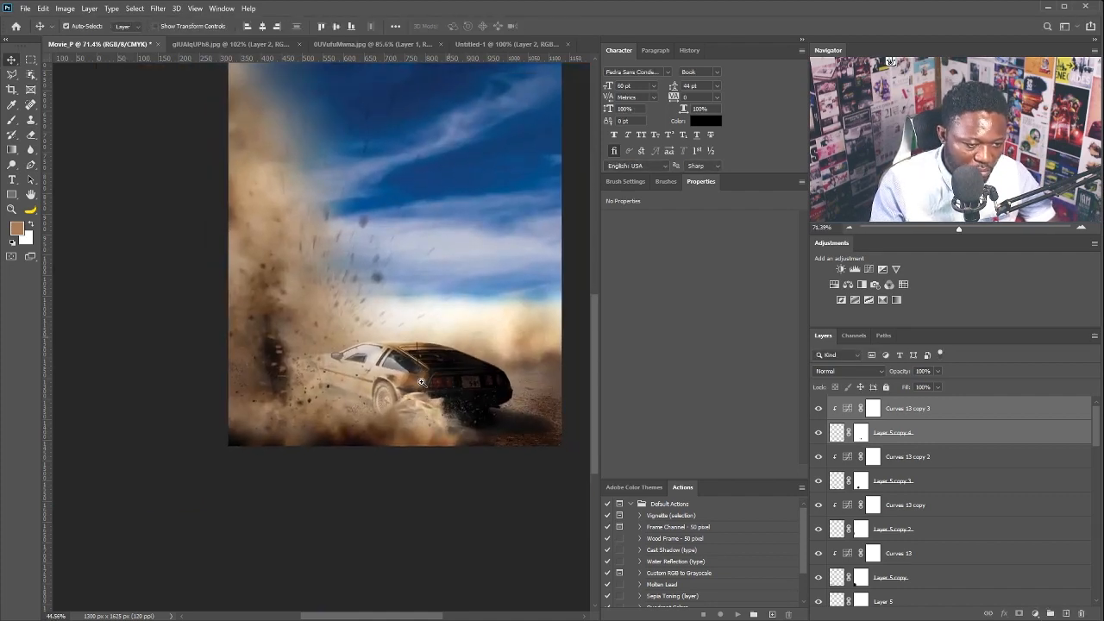
Select the Dust group behind the rear wheel, scale it down slightly, and reposition it against the car
scroll(421, 382, up, 6)
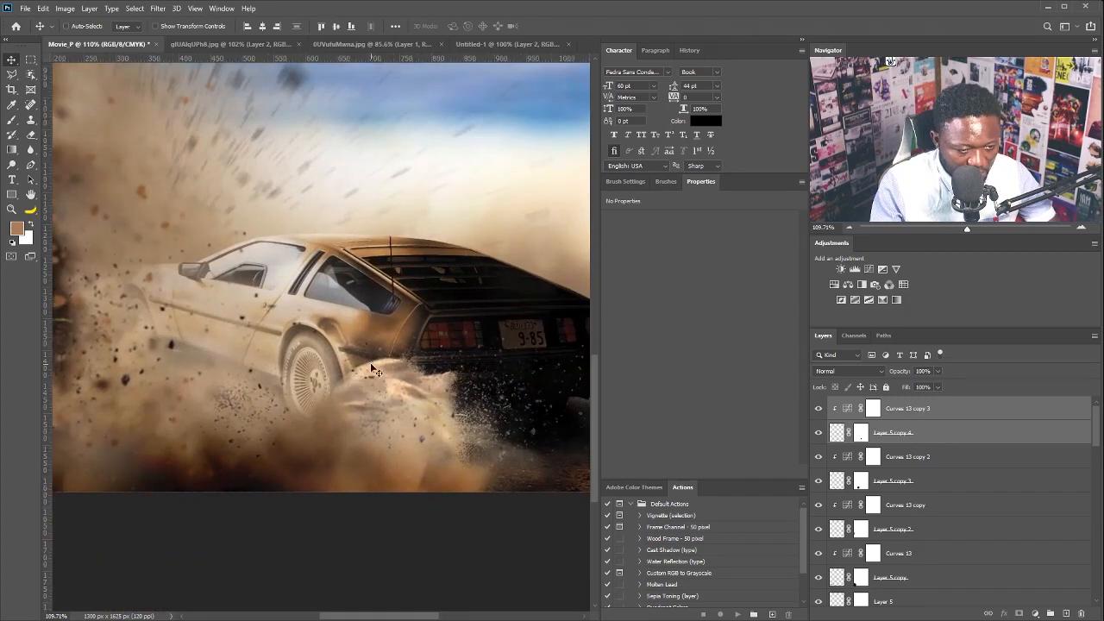
right_click(371, 364)
key(Escape)
right_click(375, 367)
key(Escape)
right_click(387, 367)
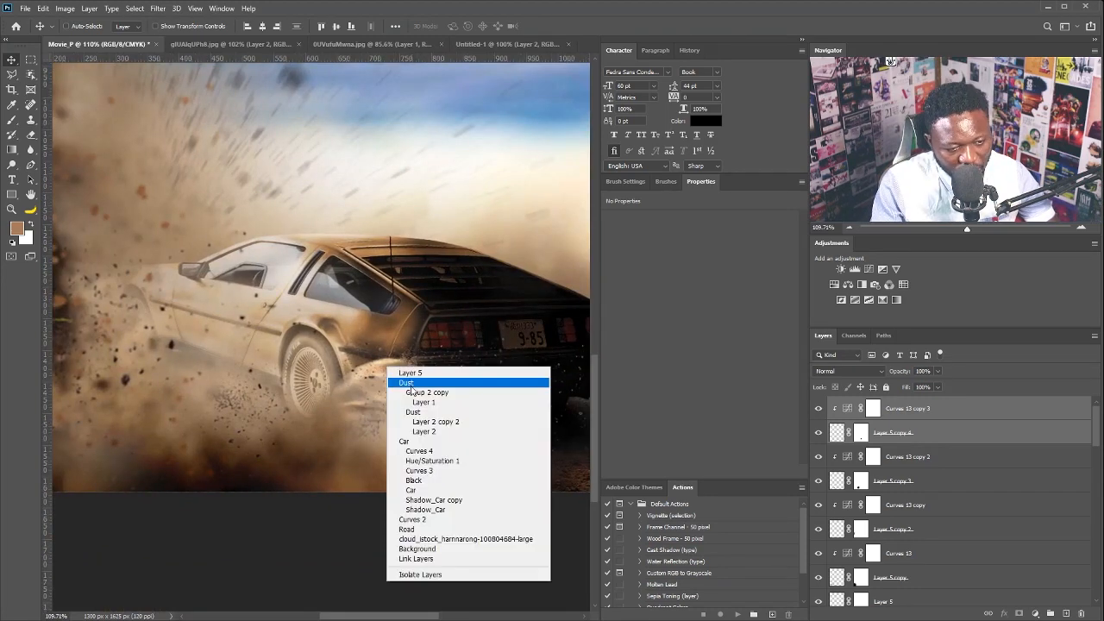
click(407, 383)
scroll(822, 597, down, 3)
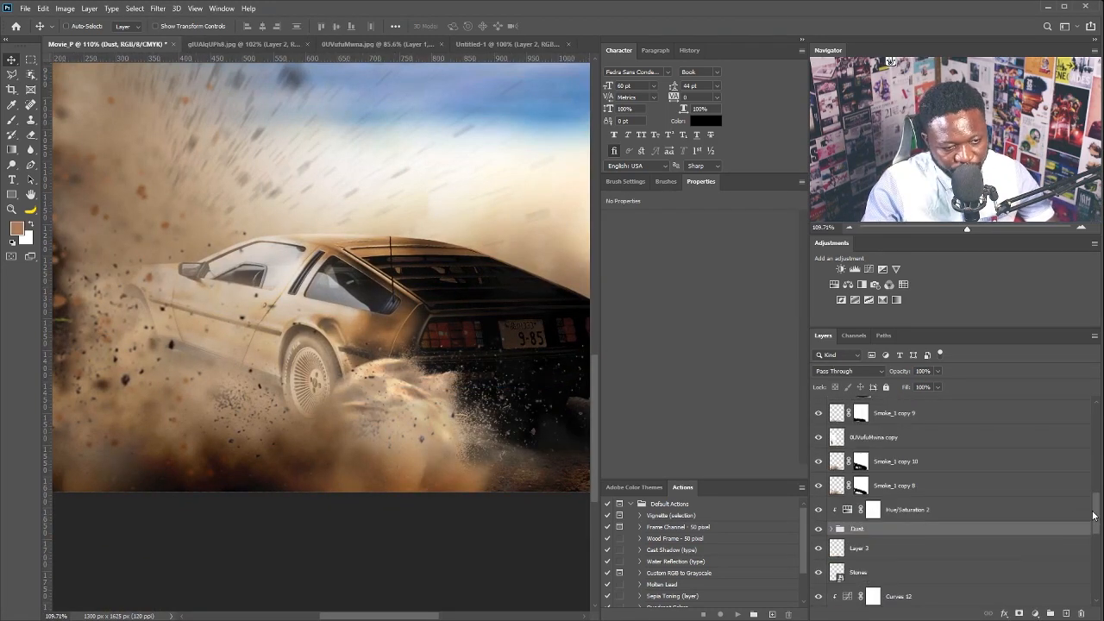
key(ctrl+t)
drag(374, 294, 376, 343)
drag(401, 403, 395, 375)
key(Return)
key(ctrl+0)
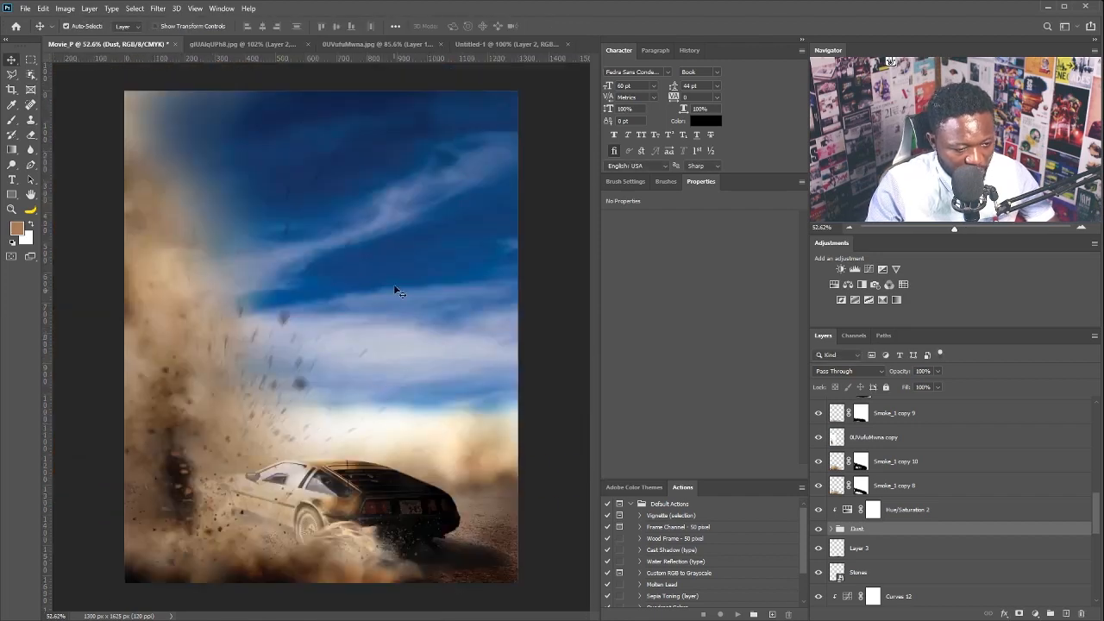
Stamp all visible layers into a new merged layer above Curves 13 copy 3
drag(359, 424, 398, 420)
scroll(1035, 474, up, 10)
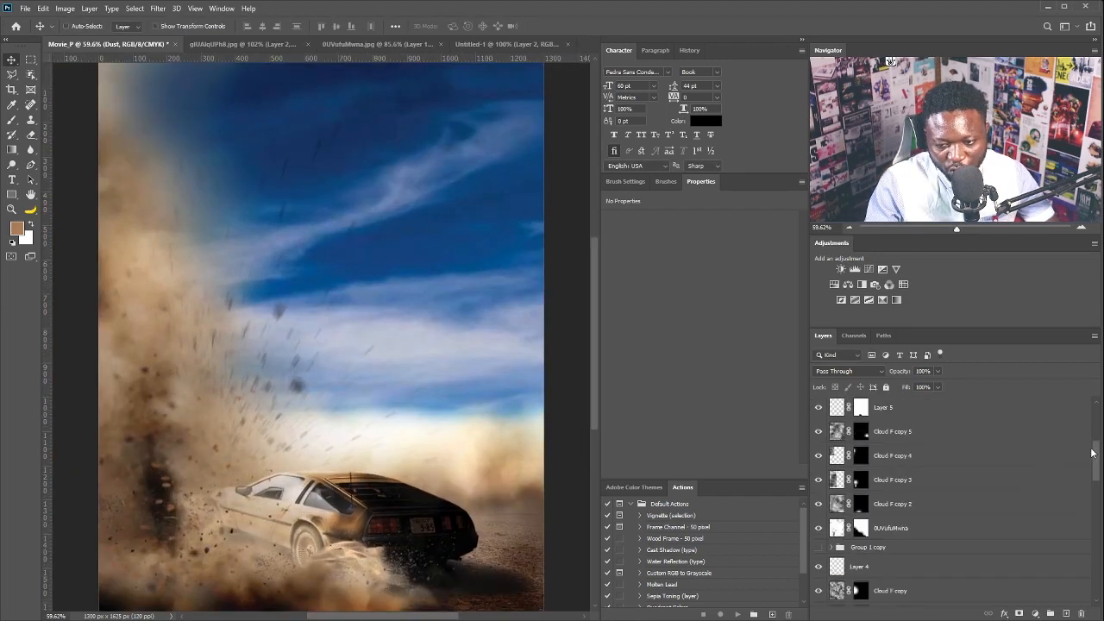
click(982, 418)
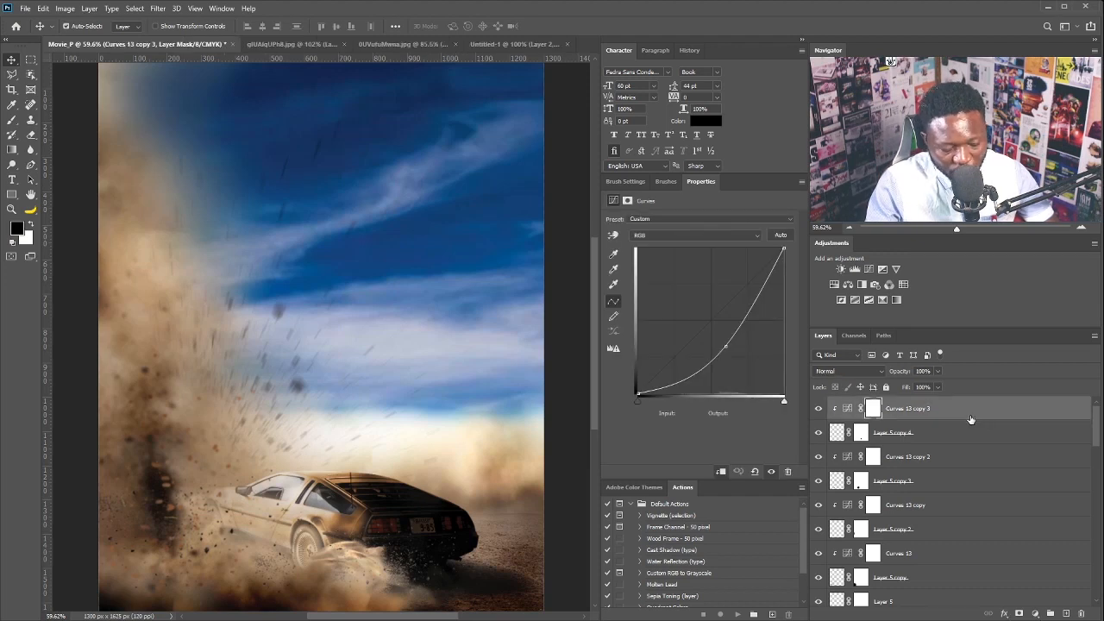
key(ctrl+alt+shift+e)
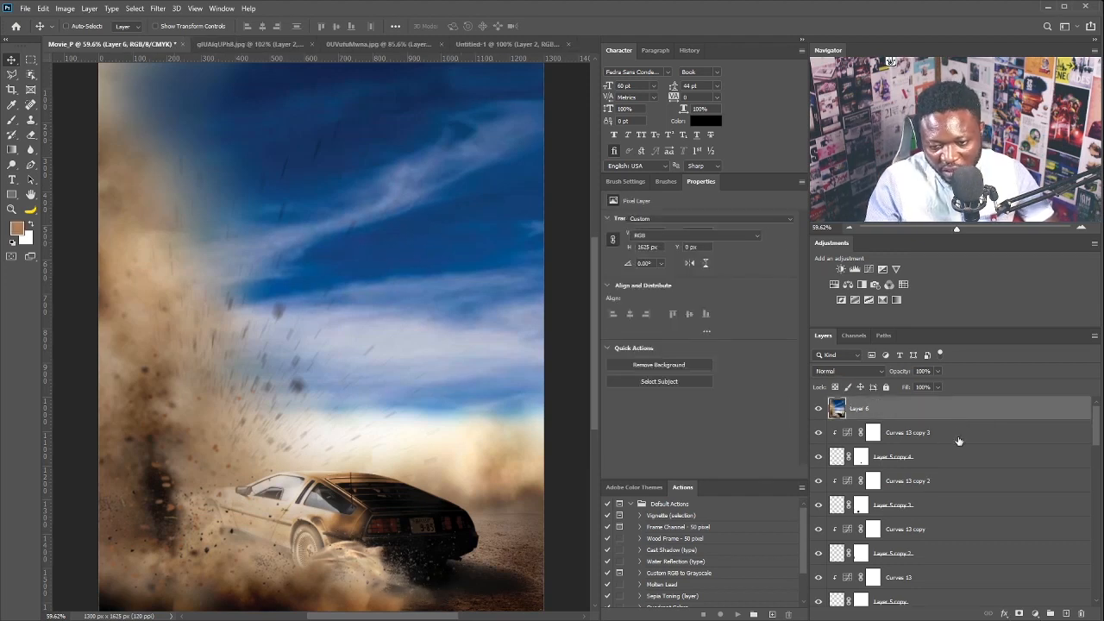
Group every layer between the merged image and the Background, from Curves 13 copy 3 down to the cloud photo
click(960, 440)
drag(1099, 431, 1092, 599)
shift+click(982, 579)
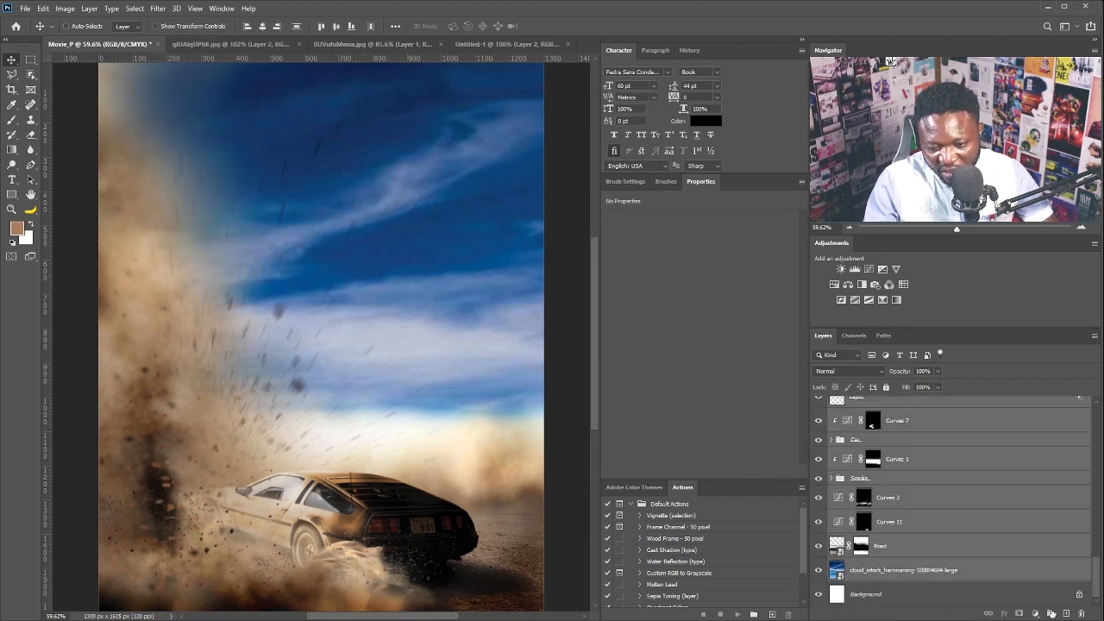
click(1051, 613)
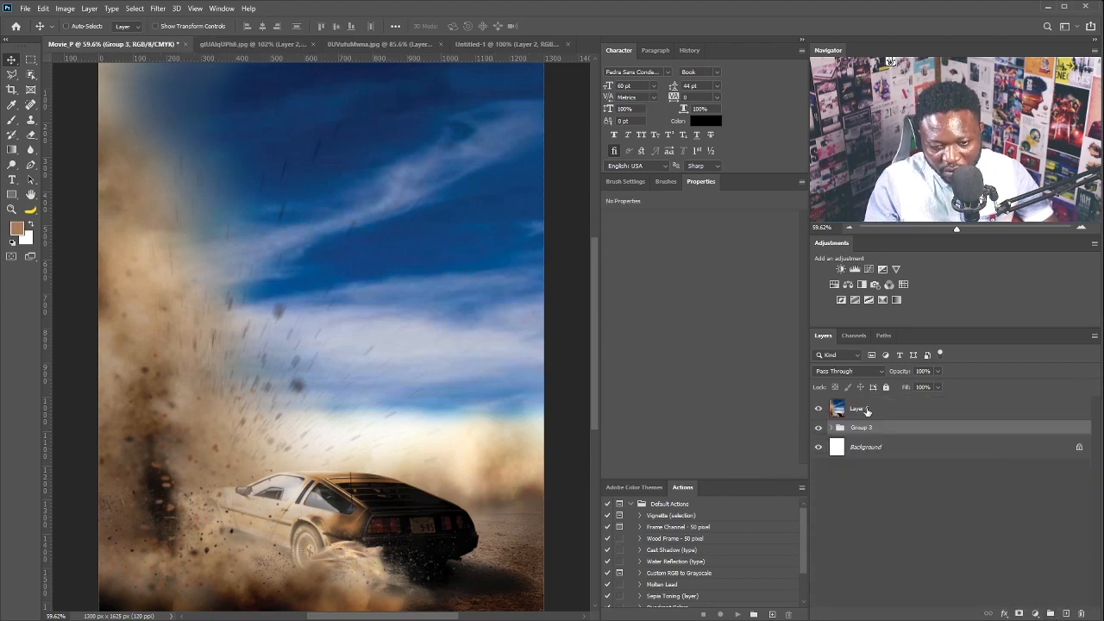
Duplicate the merged Layer 6 and hide the copy
click(867, 411)
scroll(304, 437, up, 2)
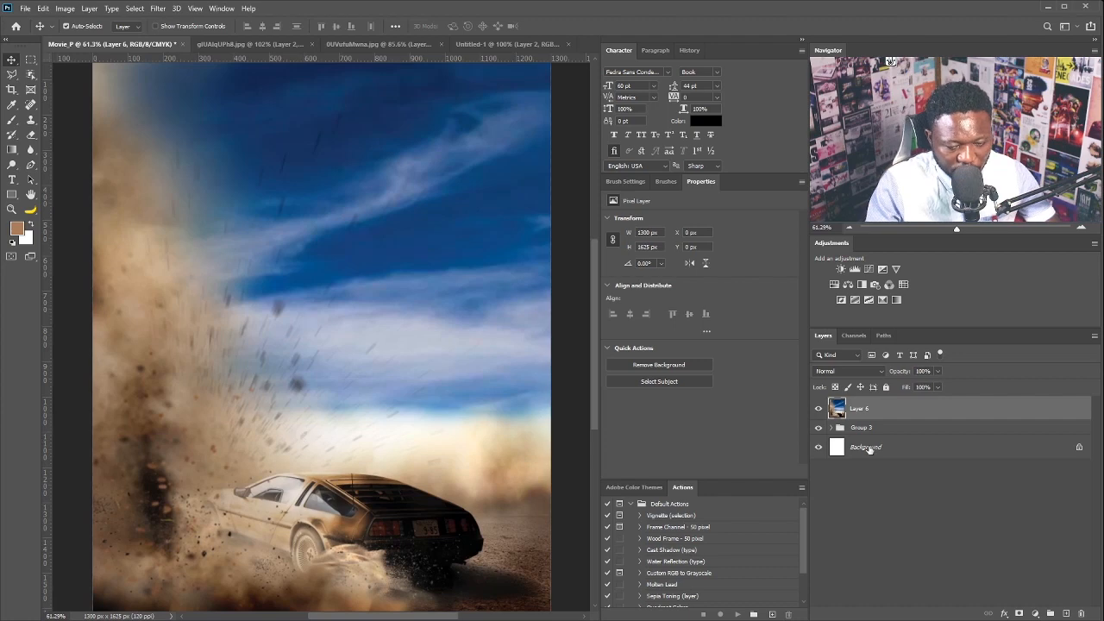
key(ctrl+j)
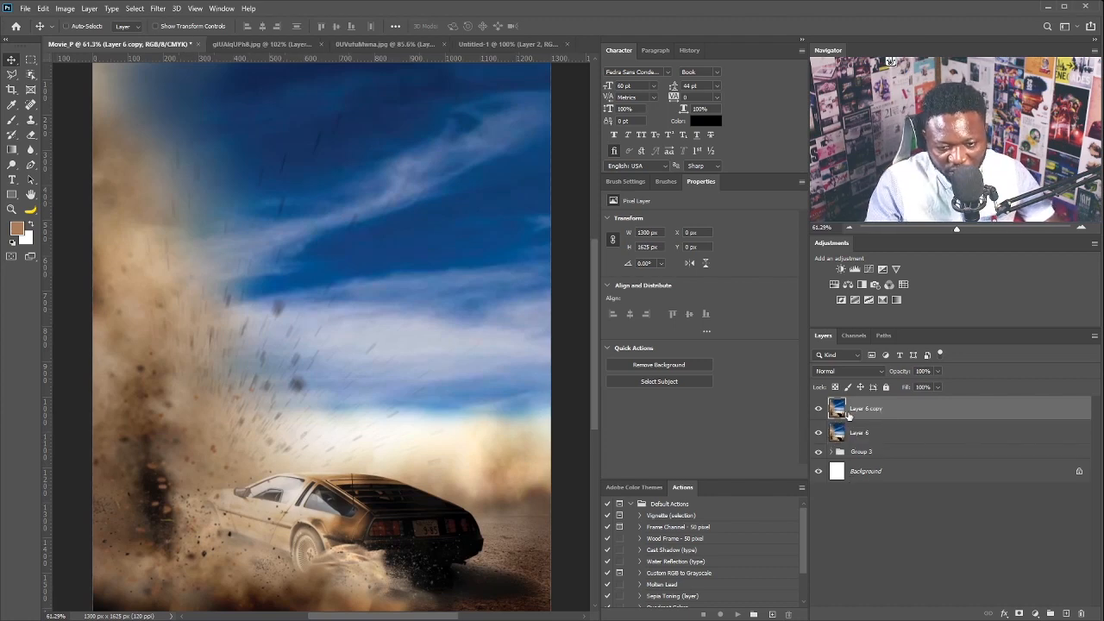
click(819, 409)
Apply a Radial Blur to Layer 6 with amount 11, Zoom method and Best quality, and add a layer mask to it
click(858, 432)
click(176, 9)
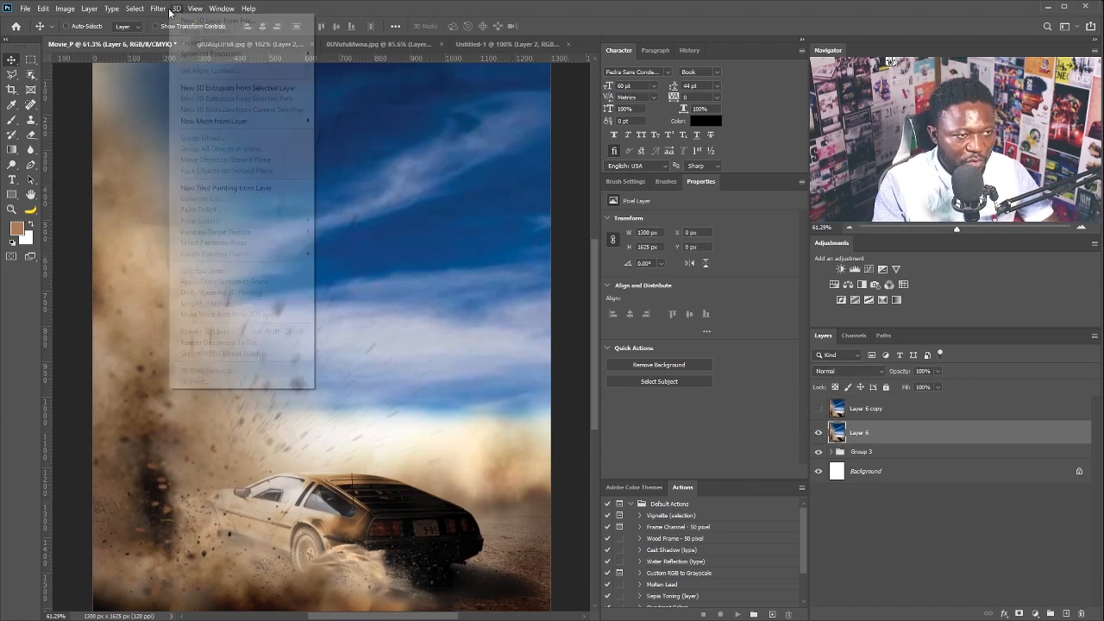
mouse_move(159, 9)
mouse_move(207, 141)
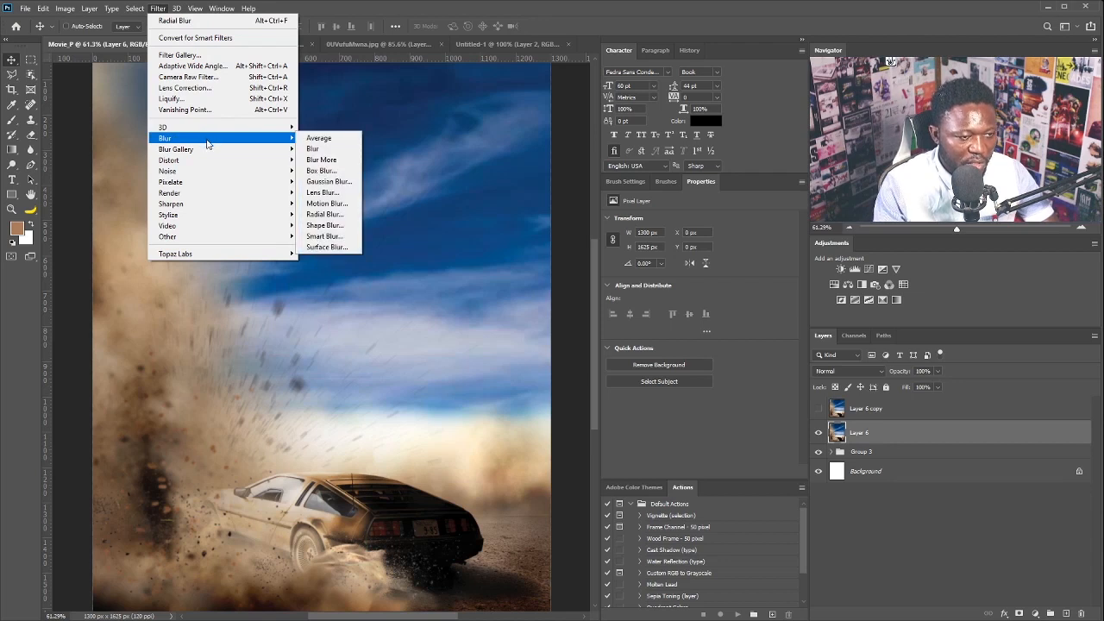
click(321, 214)
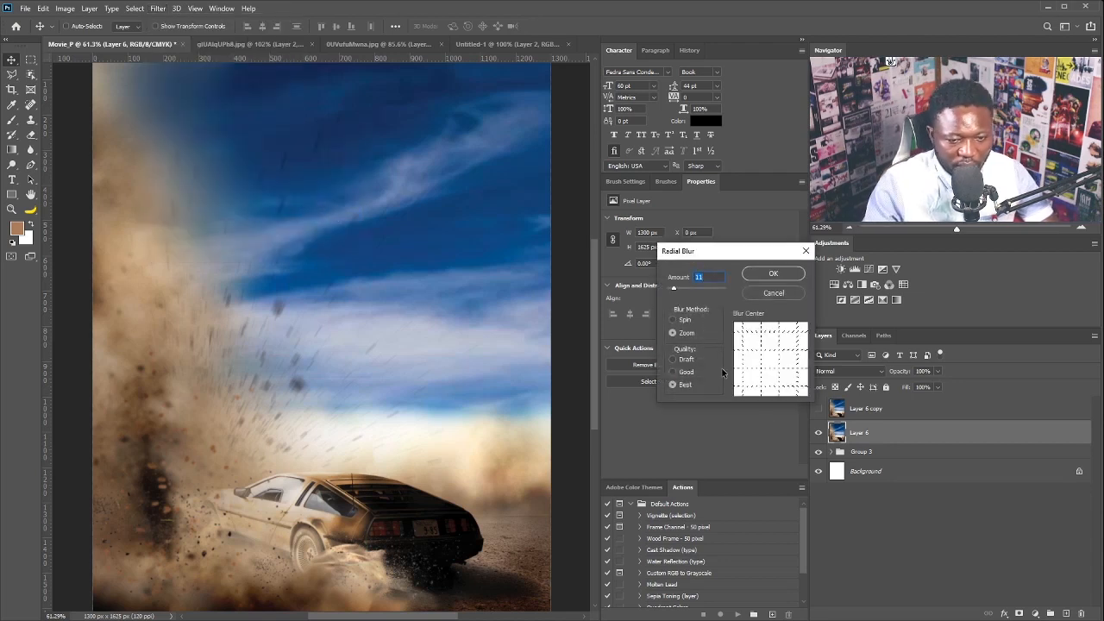
click(773, 273)
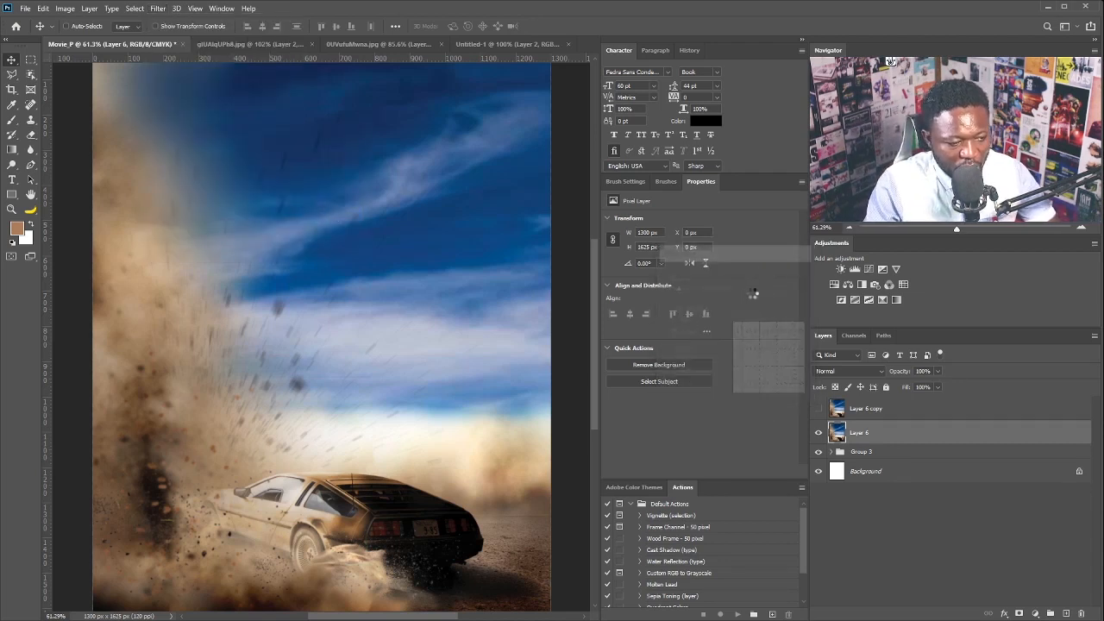
click(1020, 614)
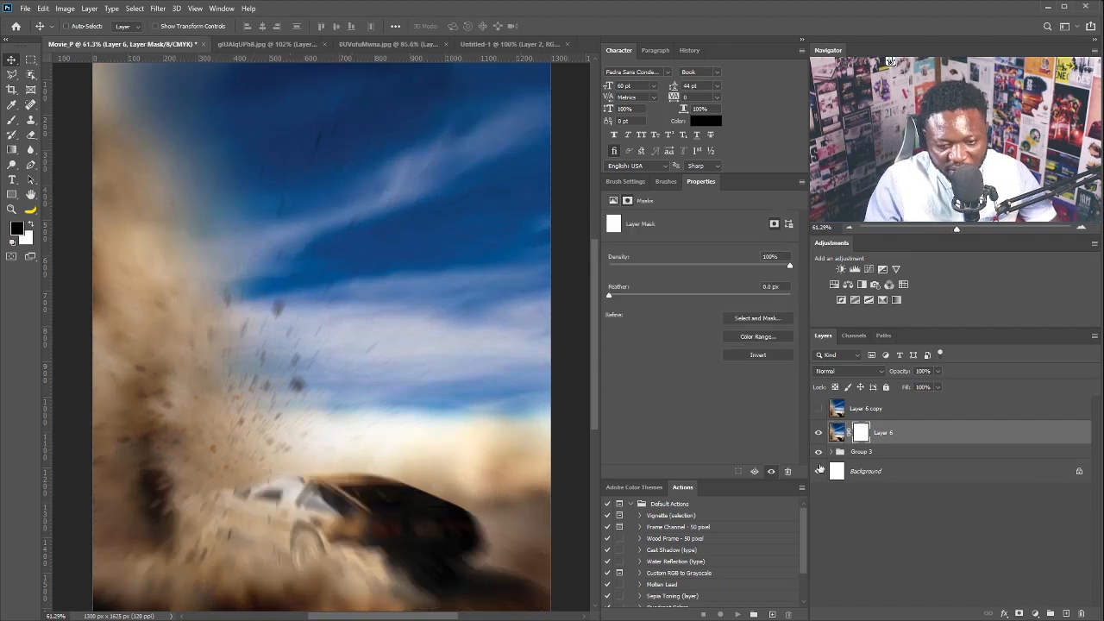
Invert Layer 6's mask to black and set up a 400 px white brush with 58% flow
key(ctrl+i)
scroll(324, 526, down, 2)
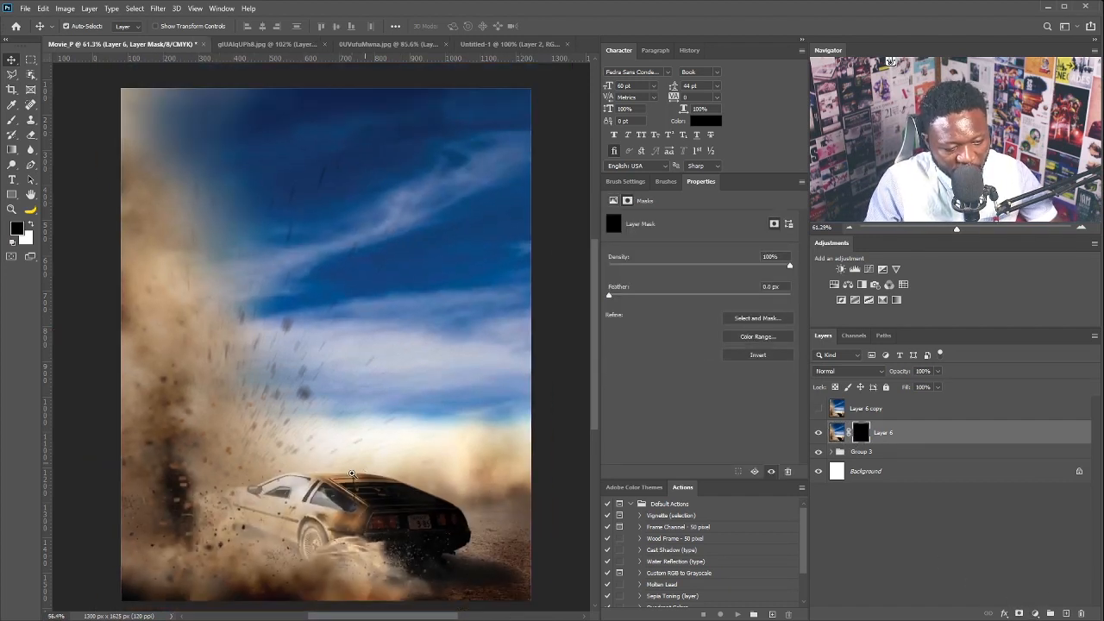
key(b)
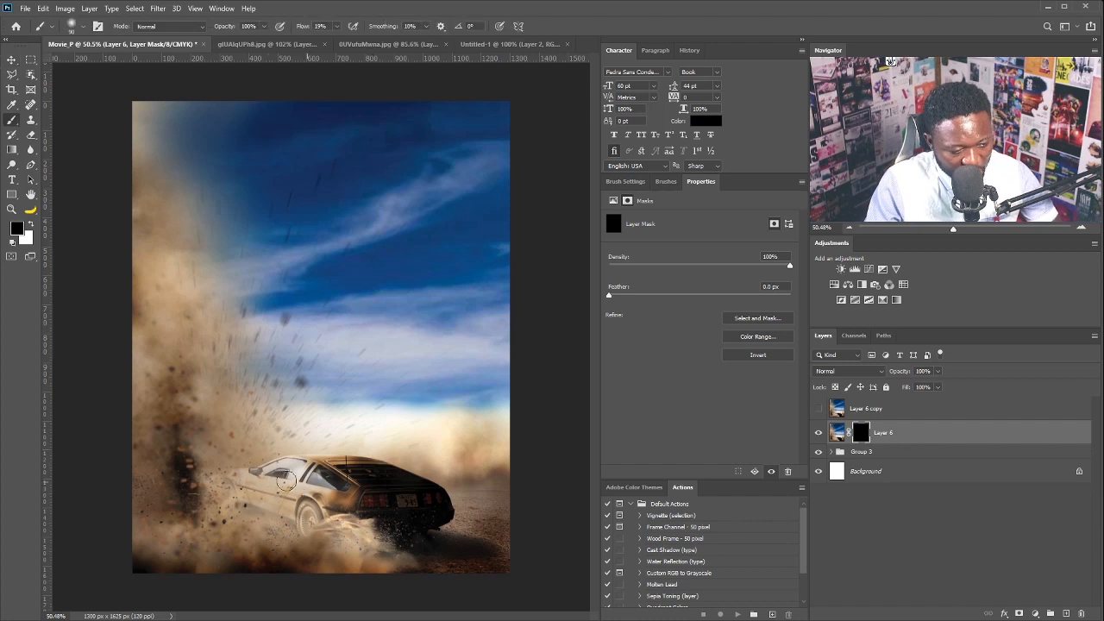
key(bracketright)
key(bracketright)
key(bracketright)
key(bracketright)
key(bracketright)
key(bracketright)
key(bracketright)
key(bracketright)
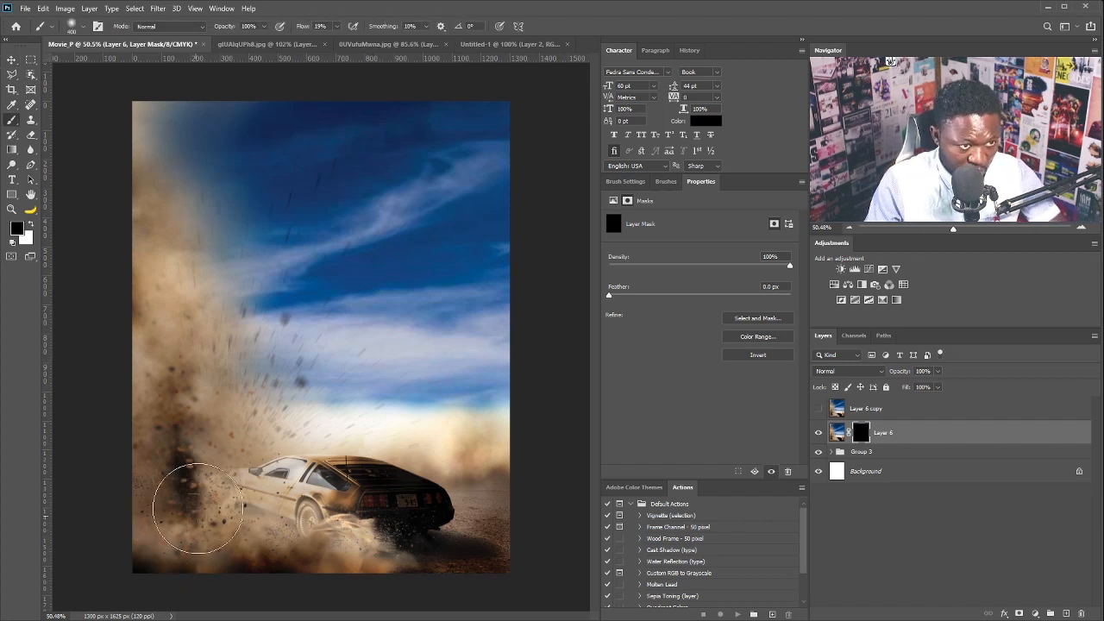
key(shift+5)
key(shift+8)
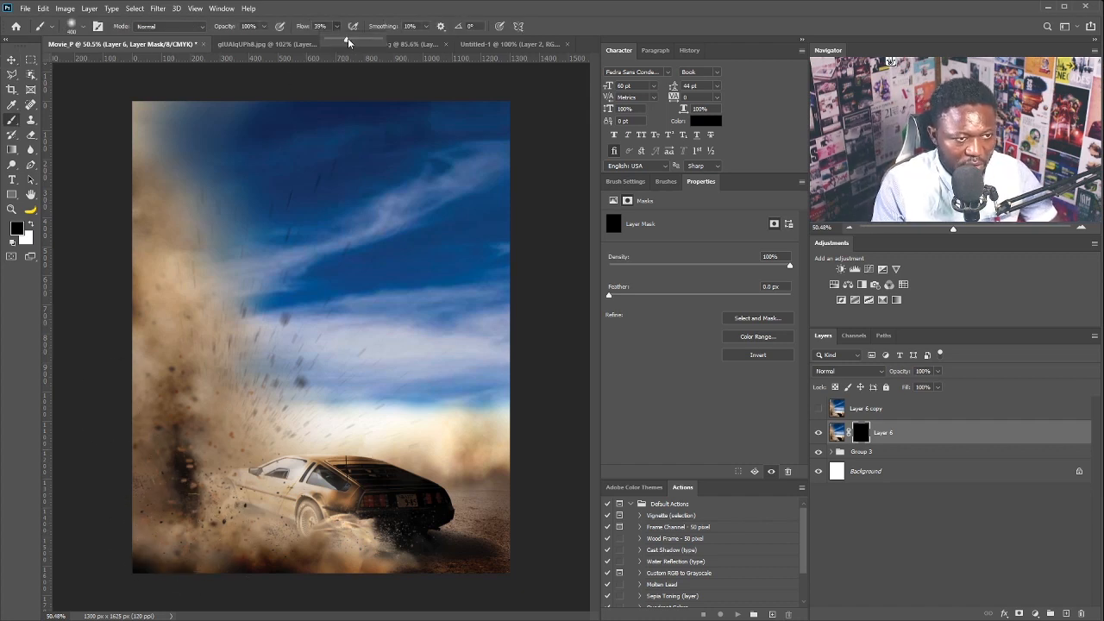
click(32, 222)
scroll(152, 385, down, 2)
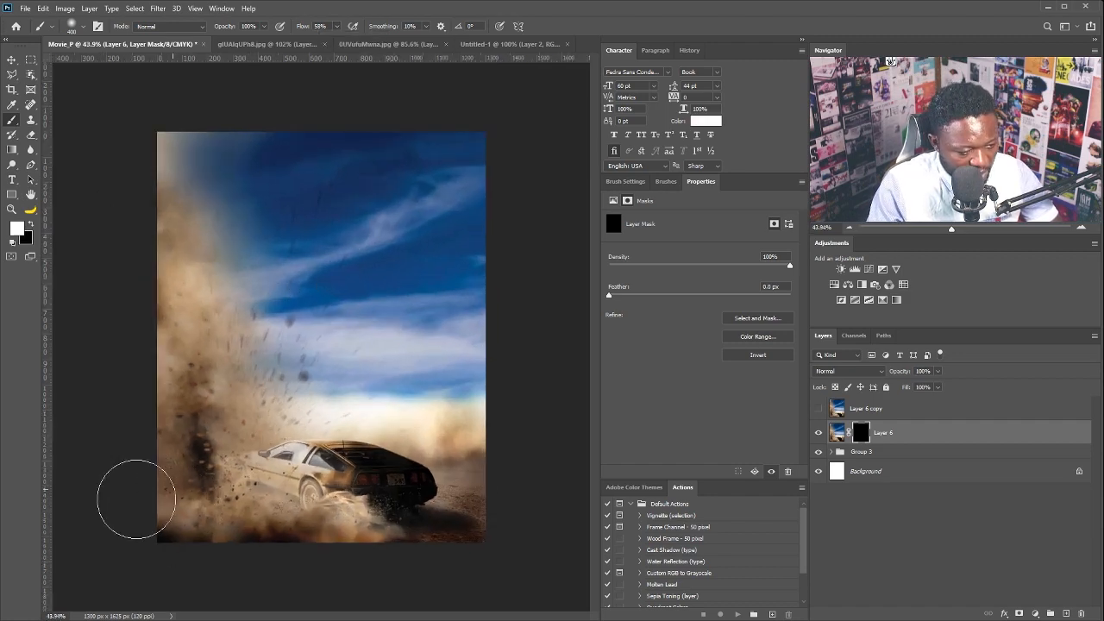
Paint white on Layer 6's mask to reveal the blur along the outer edge of the dust cloud and across its base
mouse_move(129, 403)
mouse_down()
mouse_move(121, 275)
mouse_move(311, 518)
mouse_move(299, 558)
mouse_up()
scroll(259, 576, up, 5)
drag(294, 367, 225, 370)
Reduce the brush to 150 px and reveal more blur on Layer 6's mask over the dust around the car and up the dust column
key(bracketleft)
key(bracketleft)
key(bracketleft)
key(bracketleft)
key(bracketleft)
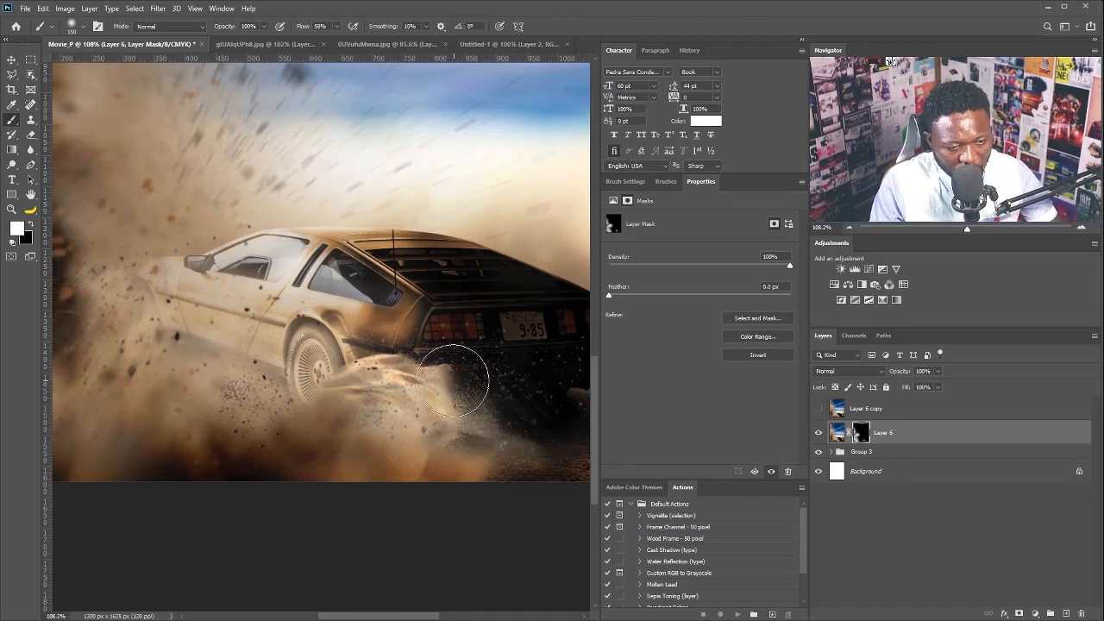
key(ctrl+0)
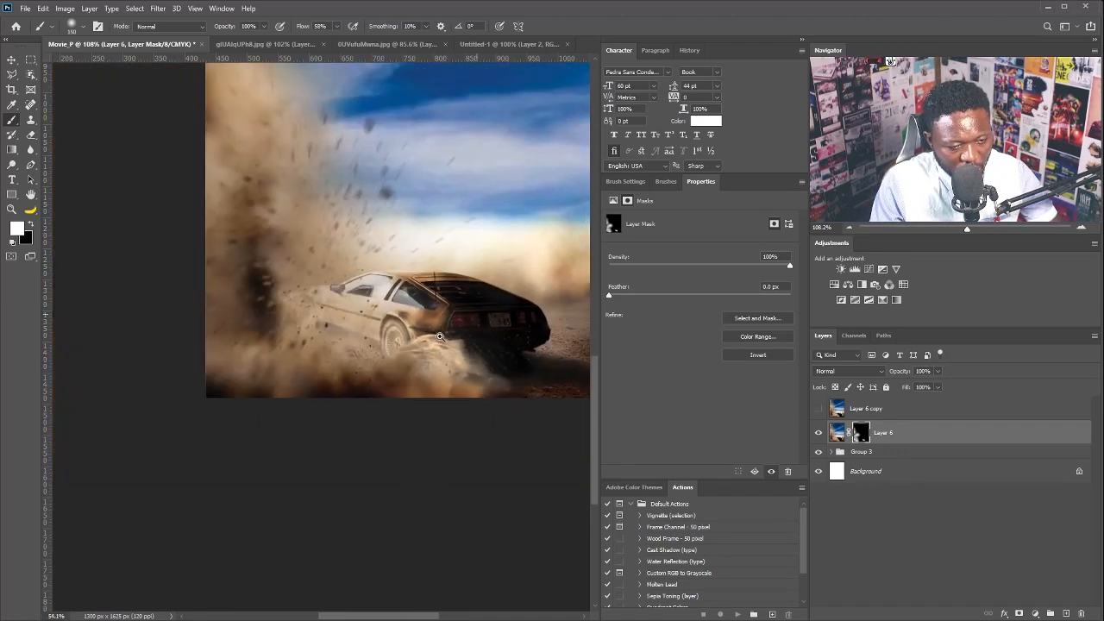
drag(150, 446, 194, 448)
drag(194, 447, 332, 414)
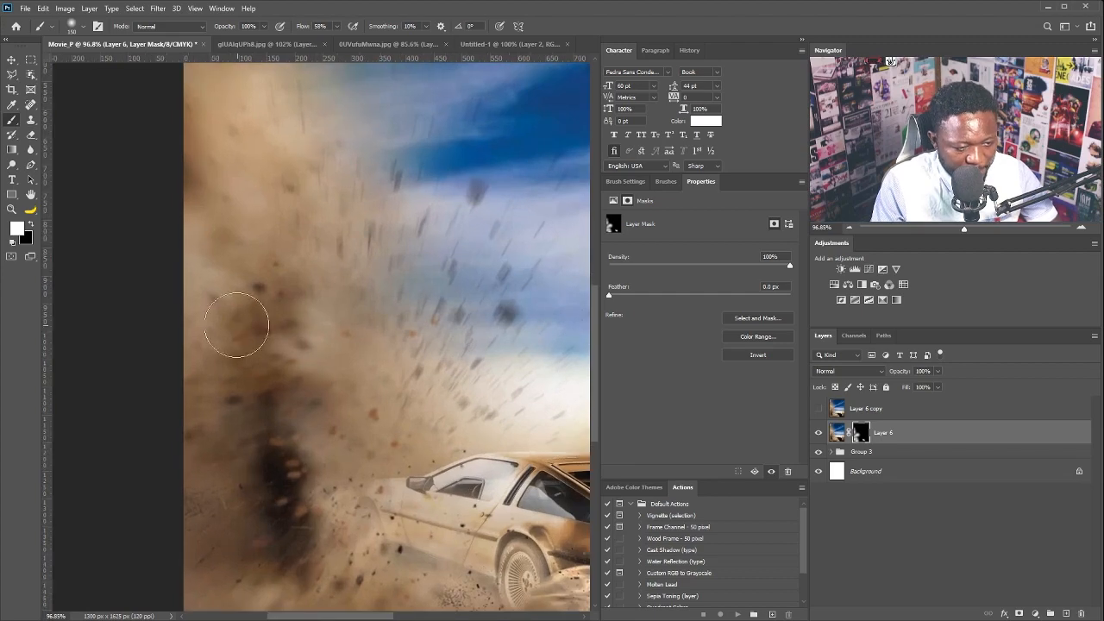
drag(397, 308, 334, 308)
drag(213, 284, 250, 286)
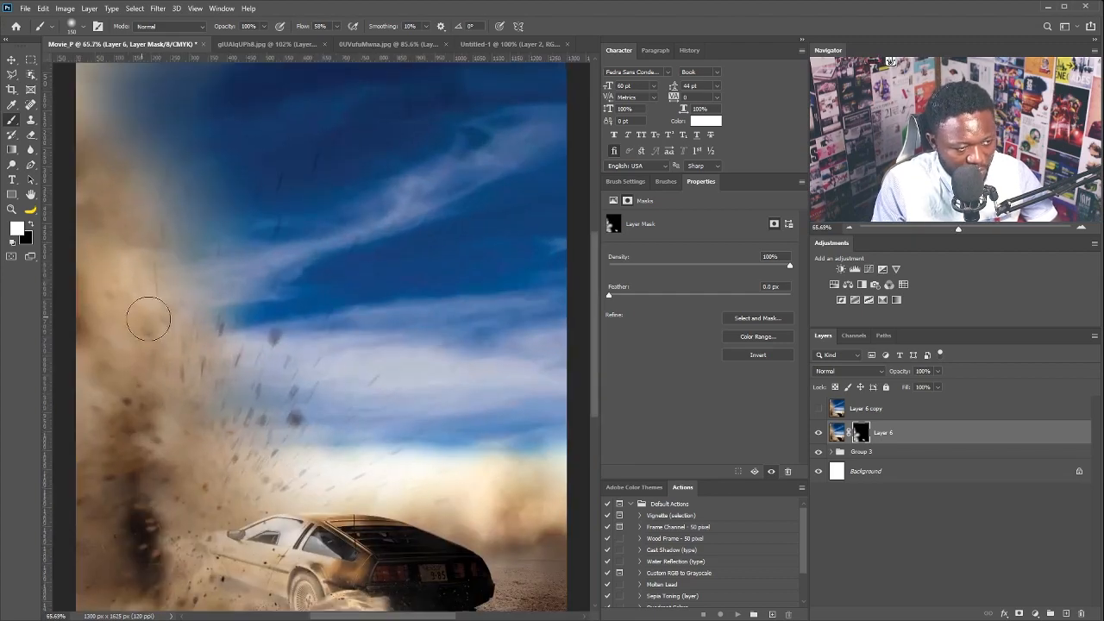
drag(423, 345, 255, 422)
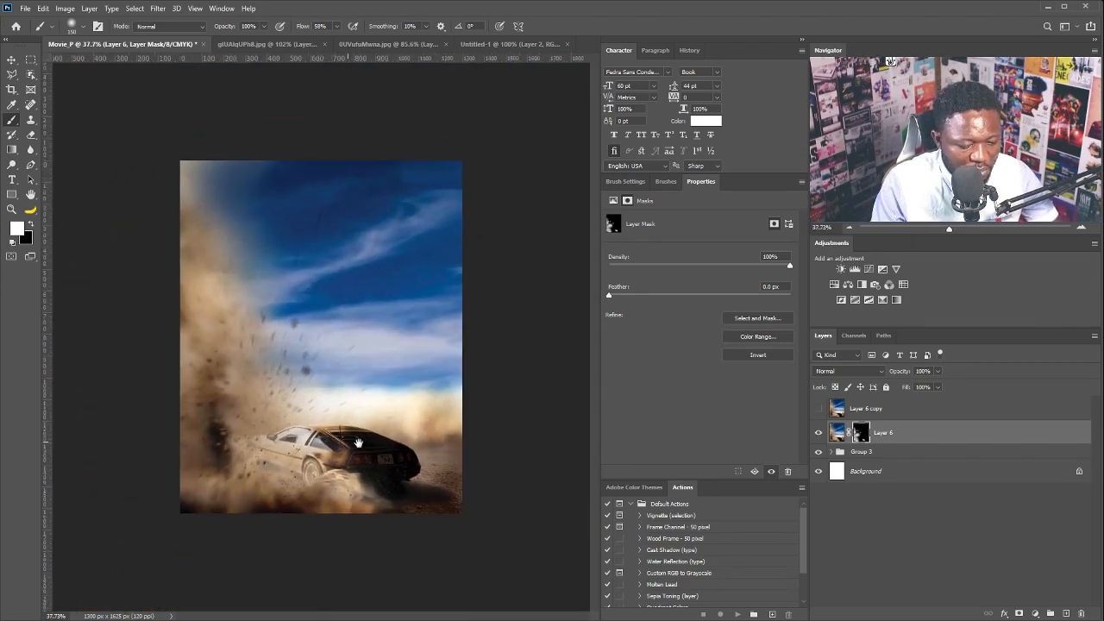
key(ctrl+0)
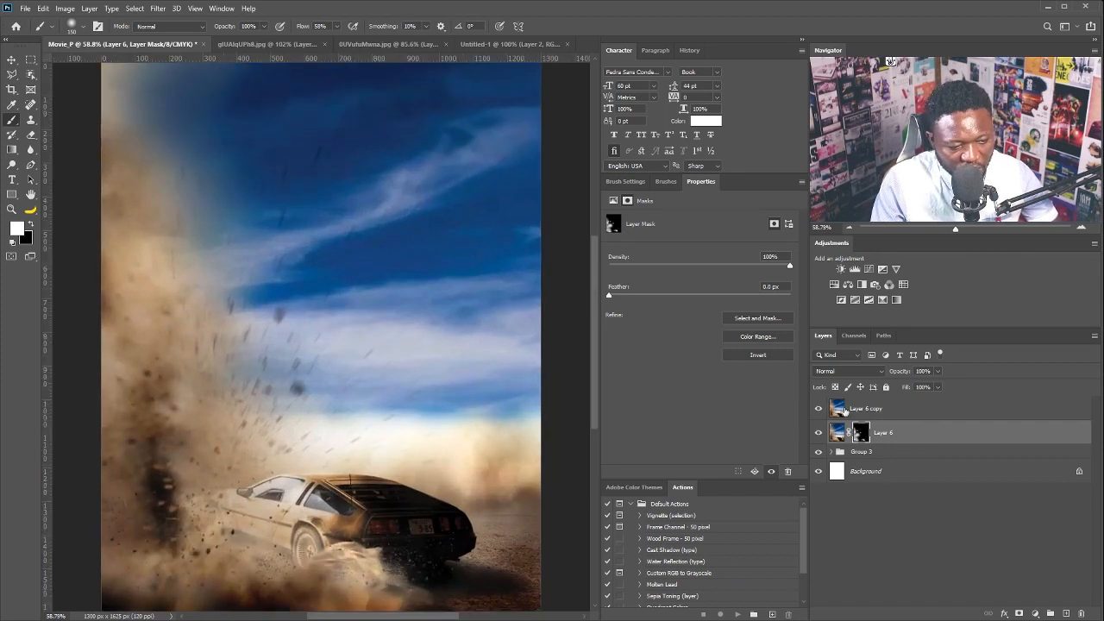
Show Layer 6 copy, apply a Zoom Radial Blur with amount 9 and Best quality, and give it an inverted black layer mask
click(844, 412)
click(158, 9)
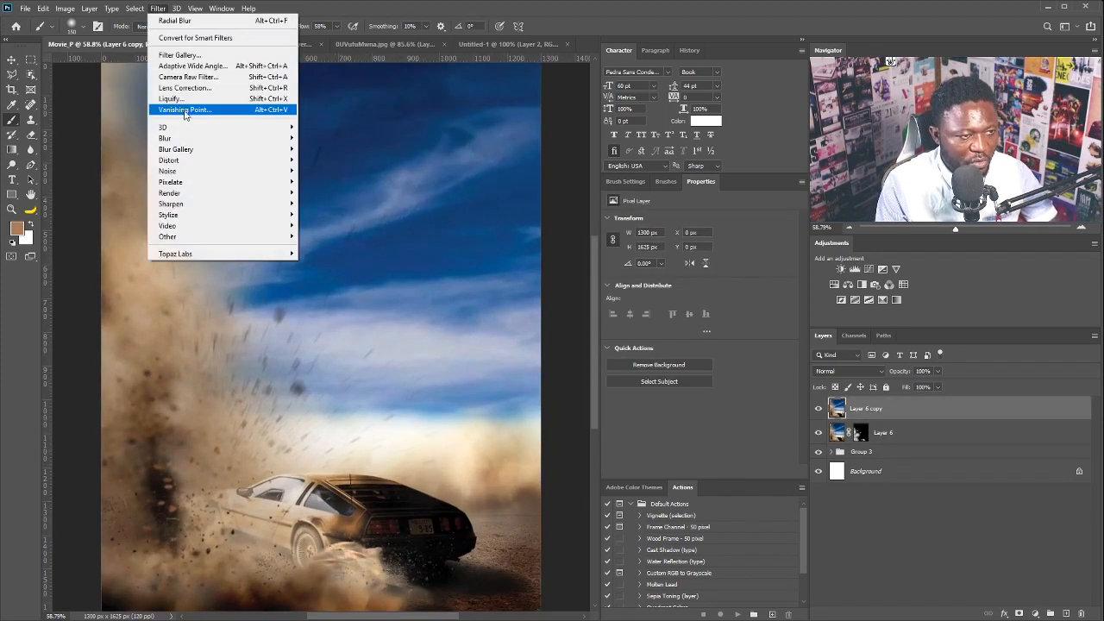
click(194, 39)
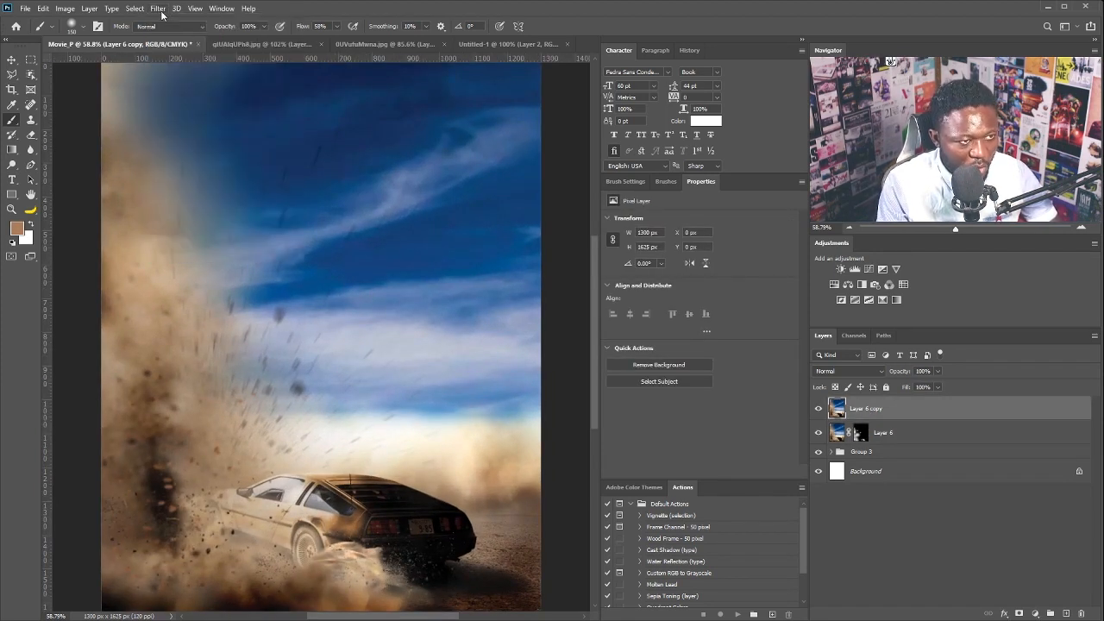
click(160, 10)
click(164, 23)
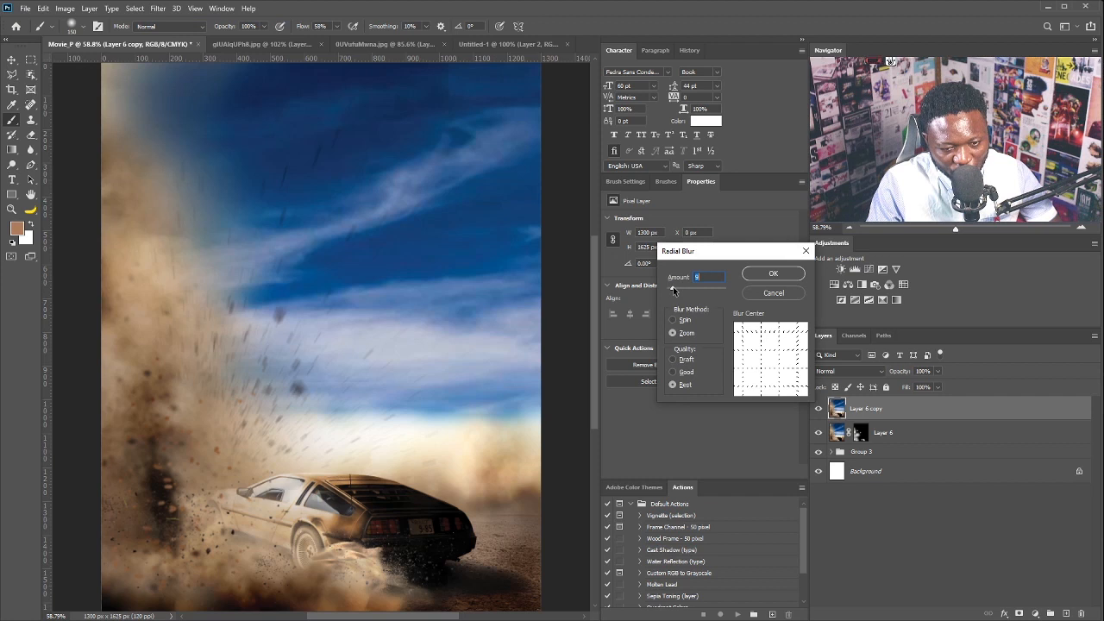
click(772, 275)
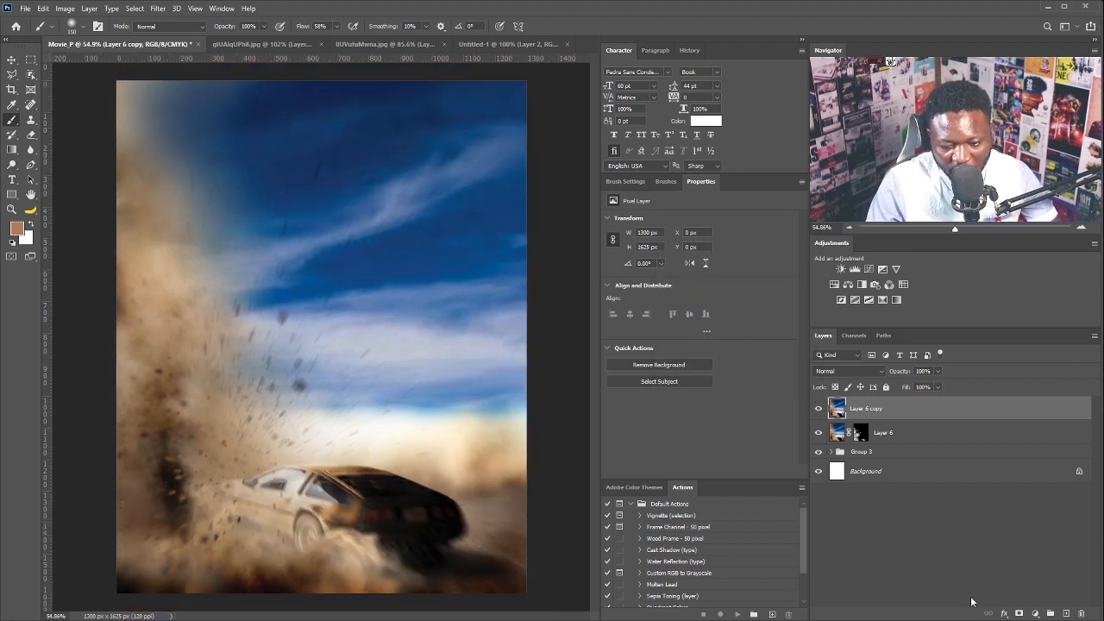
click(1020, 611)
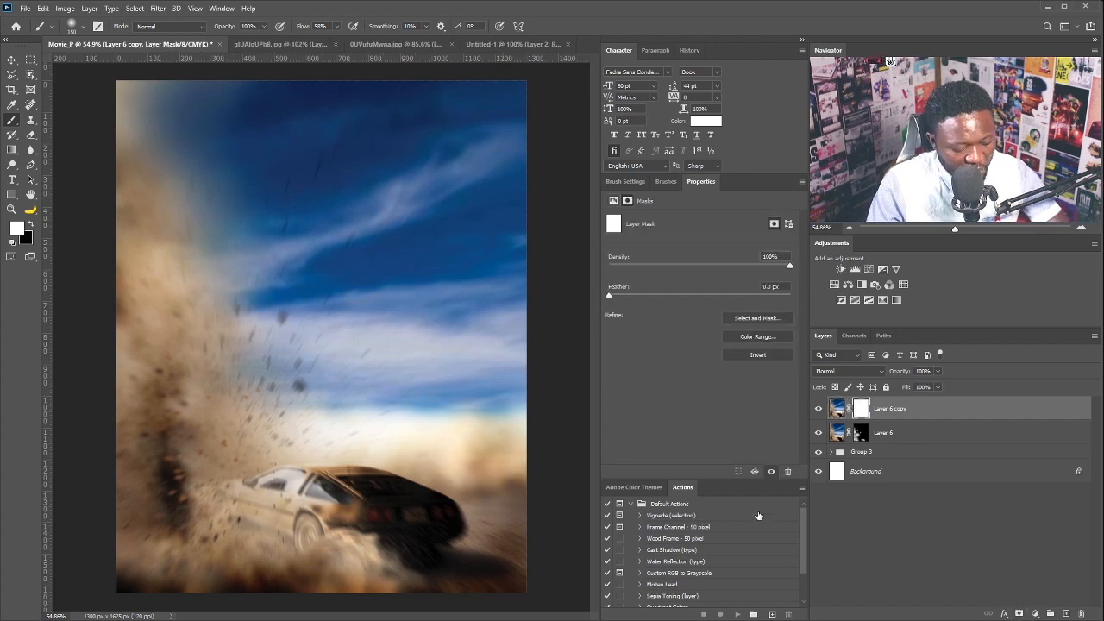
key(ctrl+i)
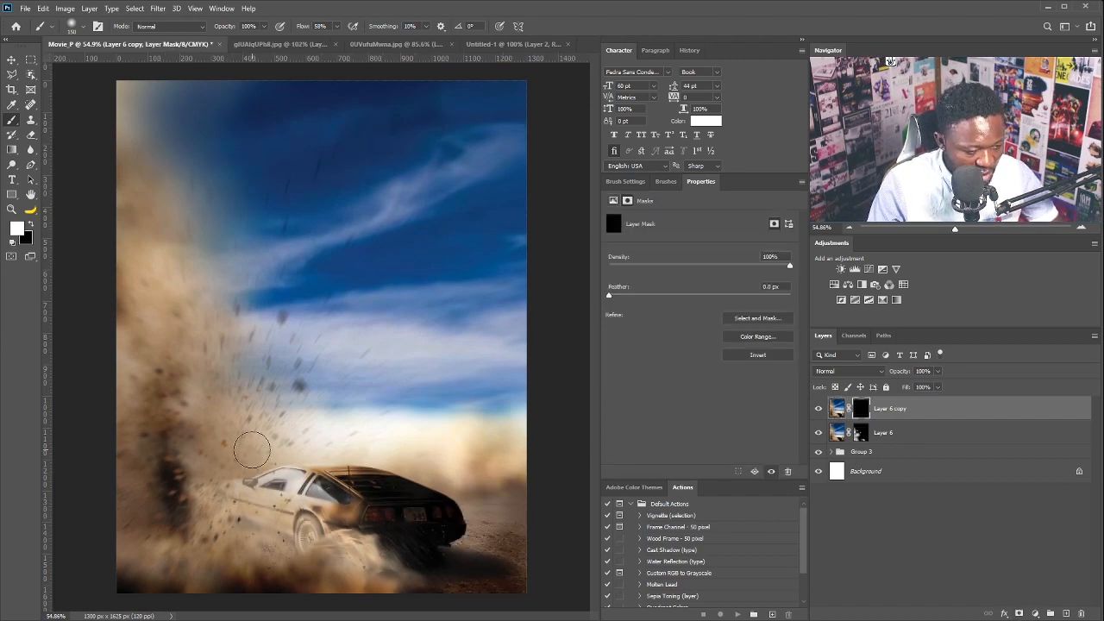
Paint white on Layer 6 copy's mask with a 125 px brush at 100% flow to blur the dust along the bottom edge
key(bracketright)
key(bracketright)
key(bracketright)
key(bracketright)
key(bracketright)
key(bracketright)
scroll(402, 518, up, 6)
click(338, 27)
drag(337, 39, 361, 39)
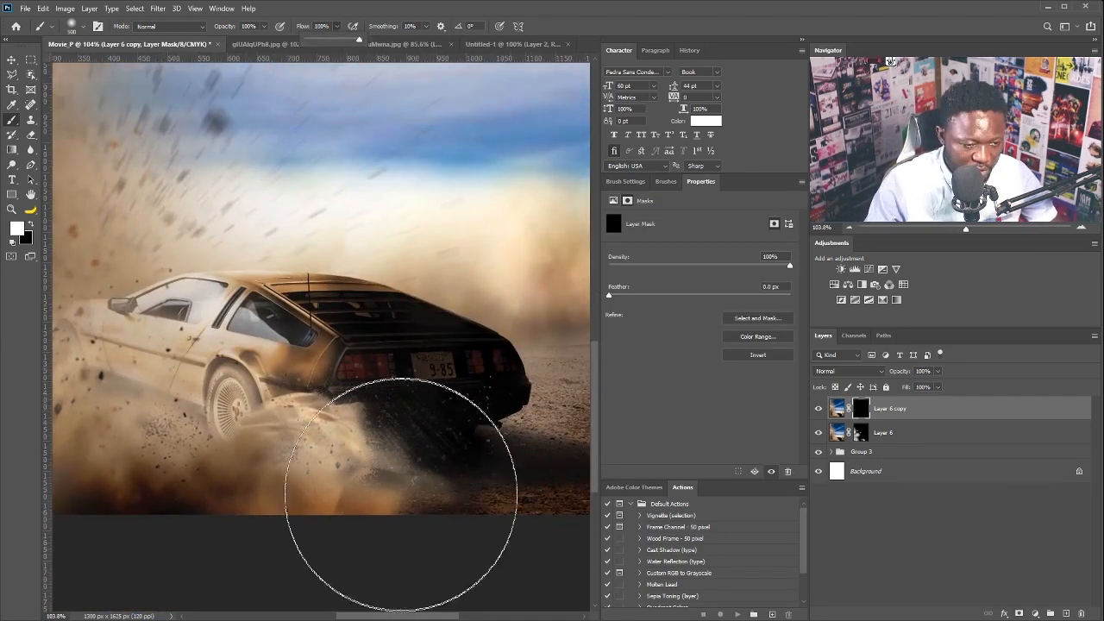
click(401, 495)
key(bracketleft)
key(bracketleft)
key(bracketleft)
key(bracketleft)
key(bracketleft)
key(bracketleft)
key(bracketleft)
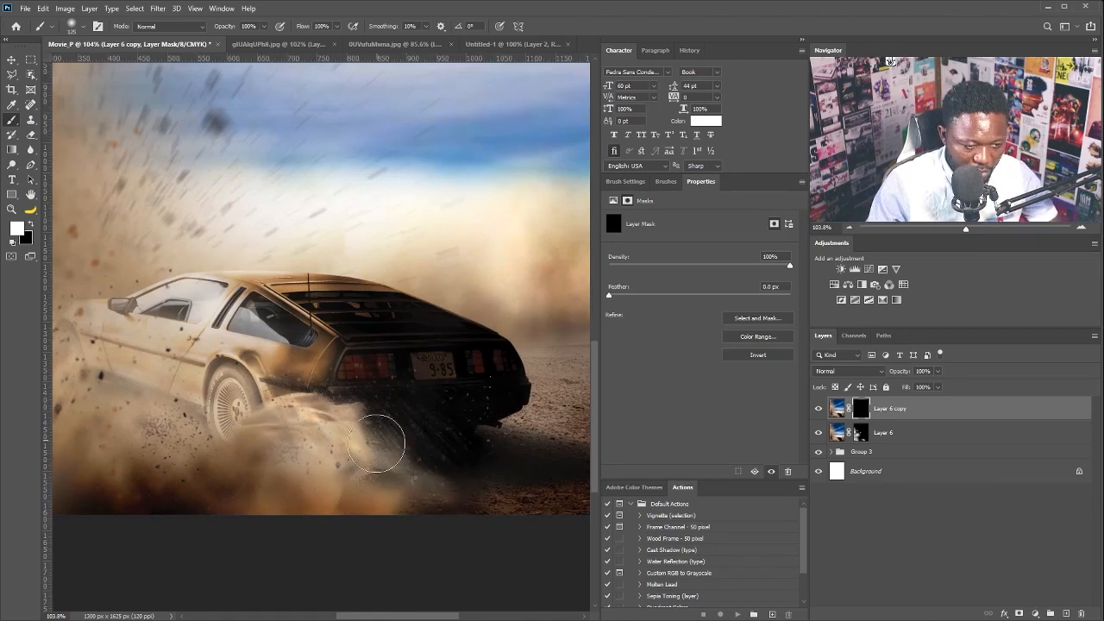
drag(159, 510, 237, 497)
scroll(238, 498, down, 7)
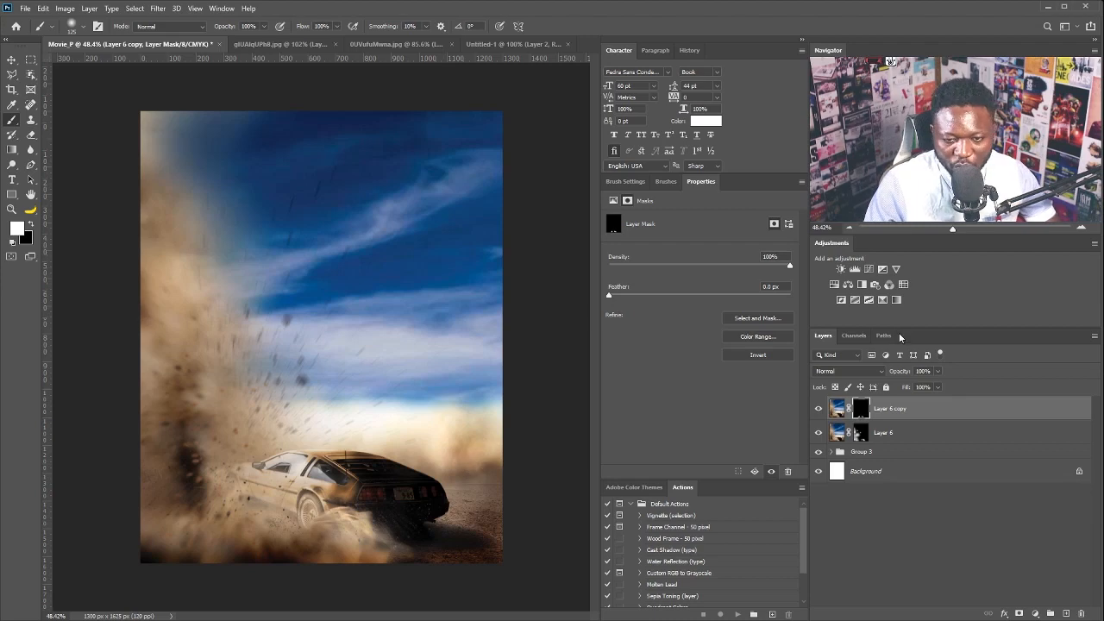
Add a Curves adjustment above Layer 6 copy, raise the curve from input 93 to output 166, and invert its mask to black
click(868, 271)
drag(695, 337, 691, 298)
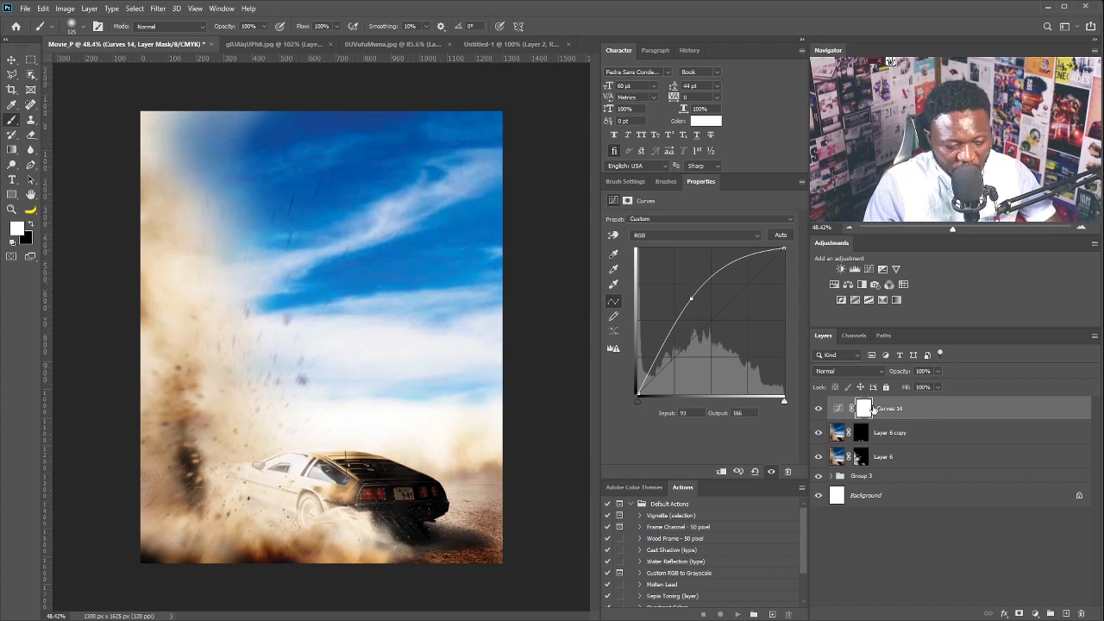
key(ctrl+i)
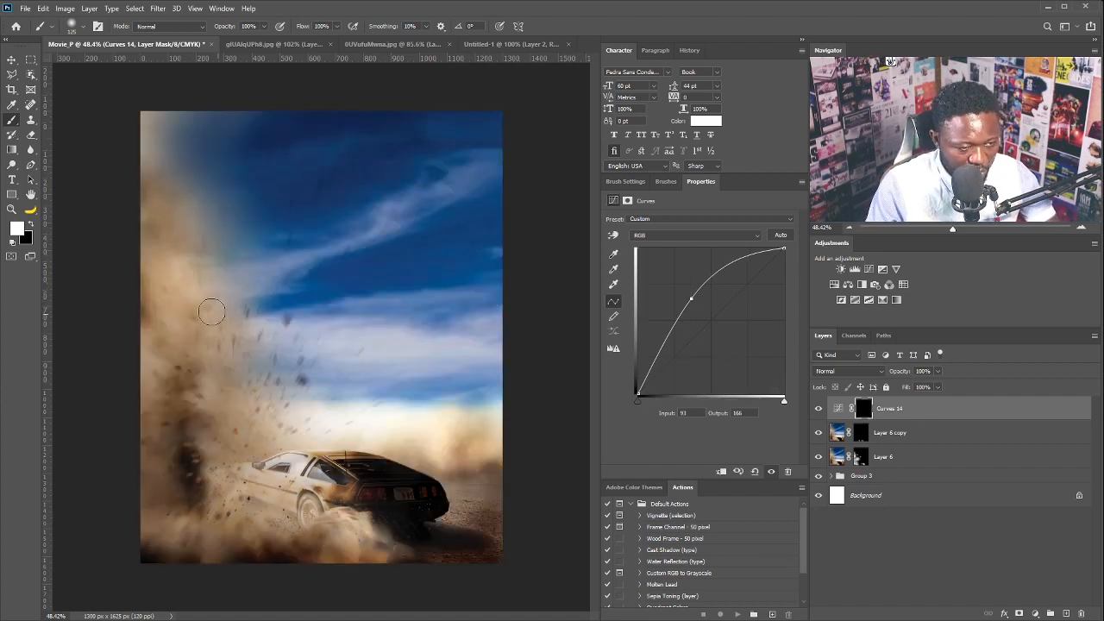
Paint white on the Curves 14 mask with a 600 px brush over the dust column's outer edge, then a smaller brush on the dust below the car
key(bracketright)
key(bracketright)
key(bracketright)
key(bracketright)
key(bracketright)
key(bracketright)
key(bracketright)
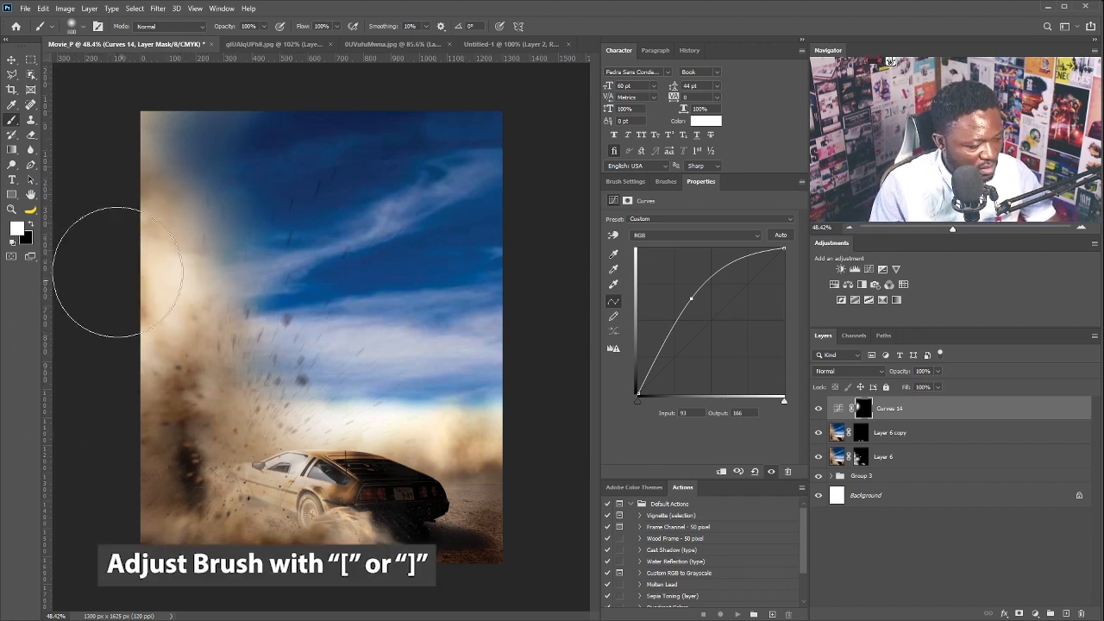
key(bracketleft)
key(bracketleft)
key(bracketleft)
key(bracketleft)
key(bracketleft)
key(bracketleft)
key(bracketleft)
key(bracketleft)
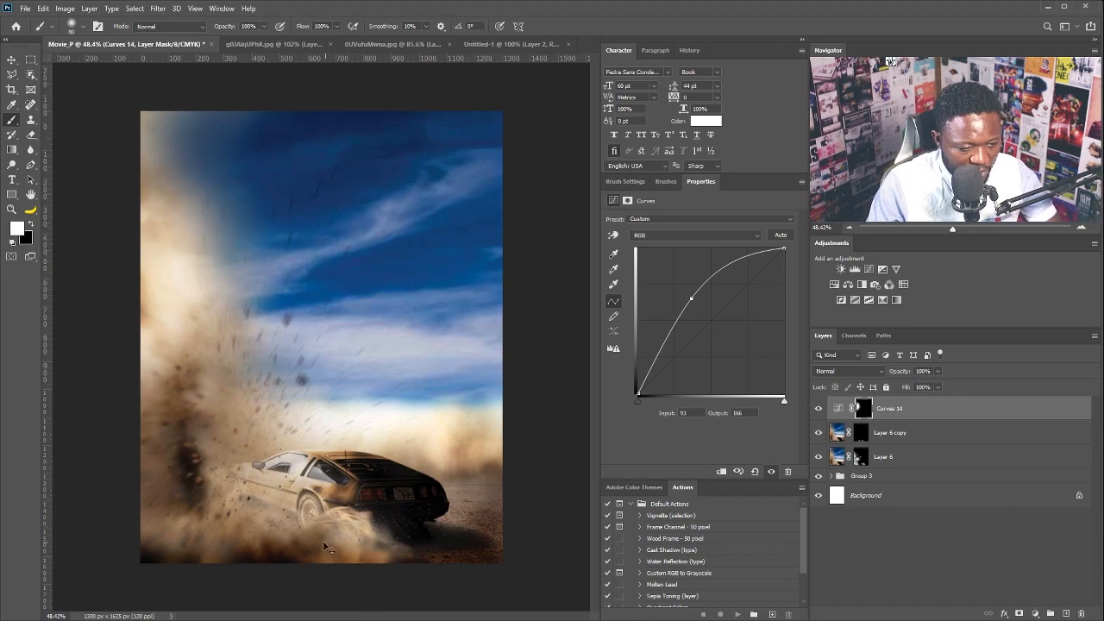
drag(324, 546, 401, 546)
Lower the brush flow to 15% and paint subtle highlights on the Curves 14 mask around the car with a smaller brush
click(337, 26)
drag(340, 42, 291, 42)
drag(354, 442, 464, 446)
key(bracketleft)
key(bracketleft)
key(bracketleft)
key(bracketleft)
mouse_move(392, 430)
mouse_down()
mouse_move(426, 435)
mouse_move(321, 458)
mouse_up()
drag(421, 446, 388, 448)
Enlarge the brush and softly brighten the dust column and the dust beside the car on the Curves 14 mask
key(bracketright)
key(bracketright)
key(bracketright)
key(bracketright)
key(bracketright)
key(bracketright)
mouse_move(223, 388)
mouse_down()
mouse_move(161, 362)
mouse_move(187, 313)
mouse_move(132, 445)
mouse_up()
drag(208, 165, 246, 312)
mouse_move(229, 486)
mouse_down()
mouse_move(158, 470)
mouse_move(166, 401)
mouse_up()
mouse_move(281, 402)
mouse_down()
mouse_move(197, 527)
mouse_move(235, 553)
mouse_move(223, 549)
mouse_up()
drag(200, 408, 210, 421)
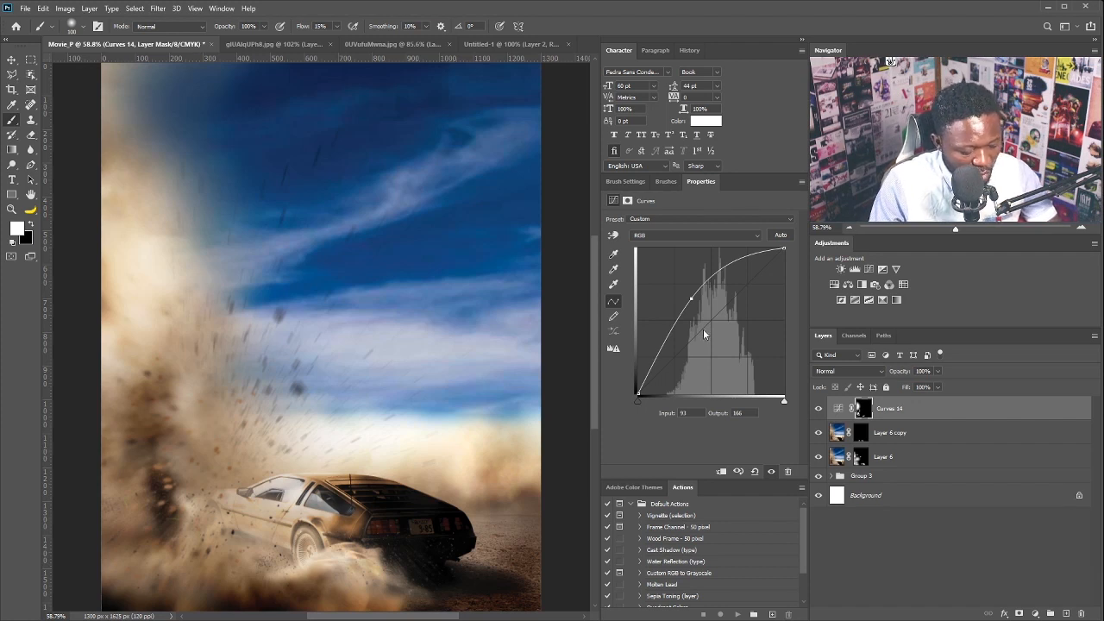
Stamp all visible layers into a new layer above Curves 14 and open the Camera Raw Filter on it
key(ctrl+shift+alt+e)
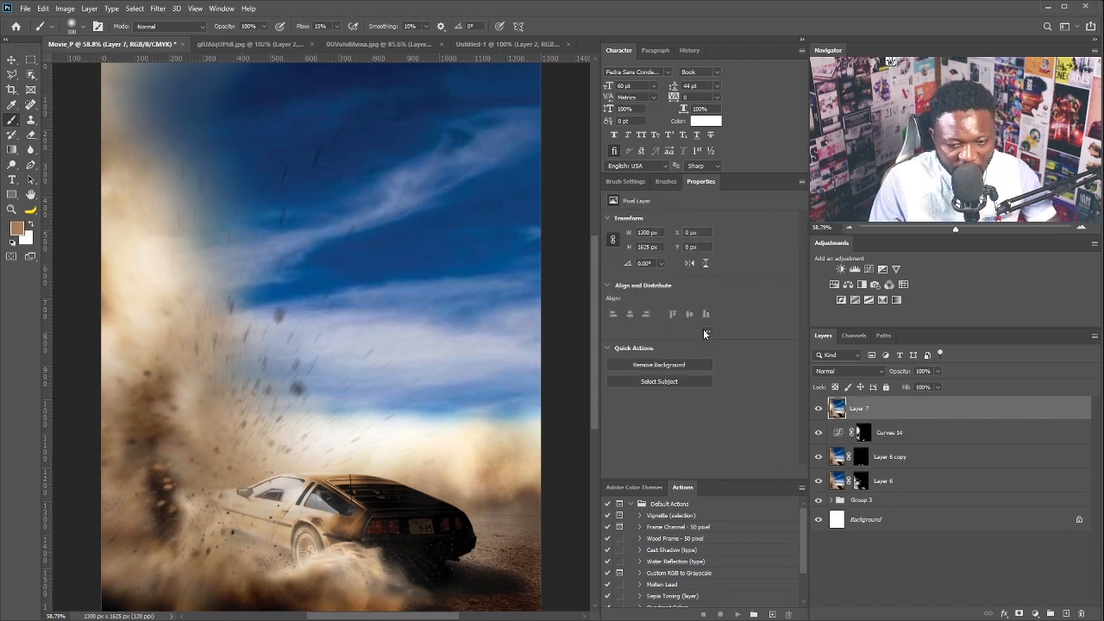
click(159, 9)
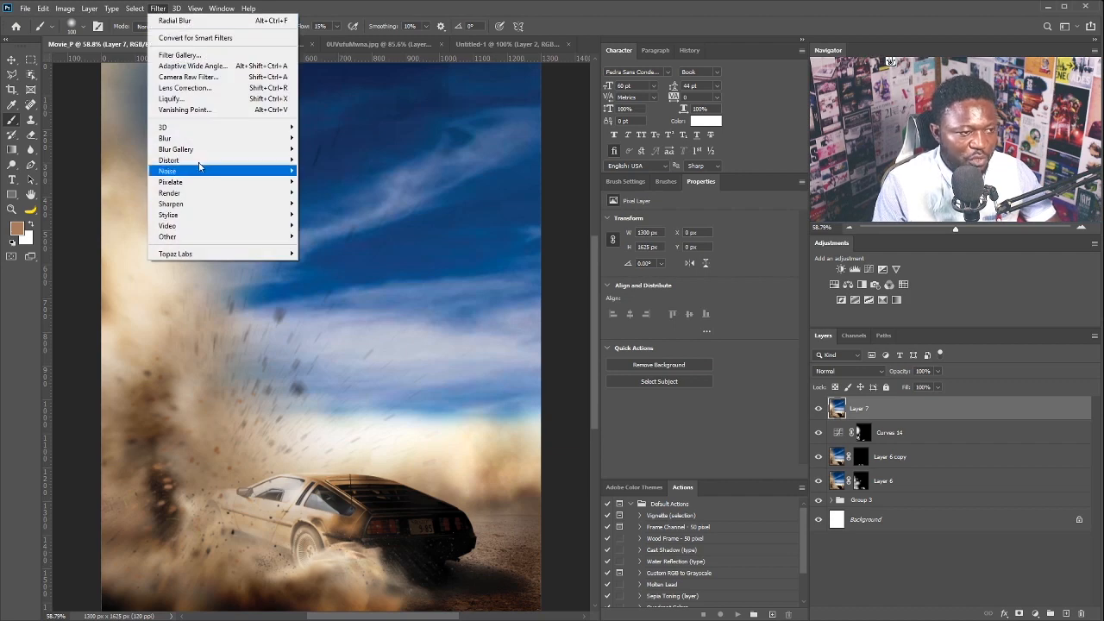
click(195, 76)
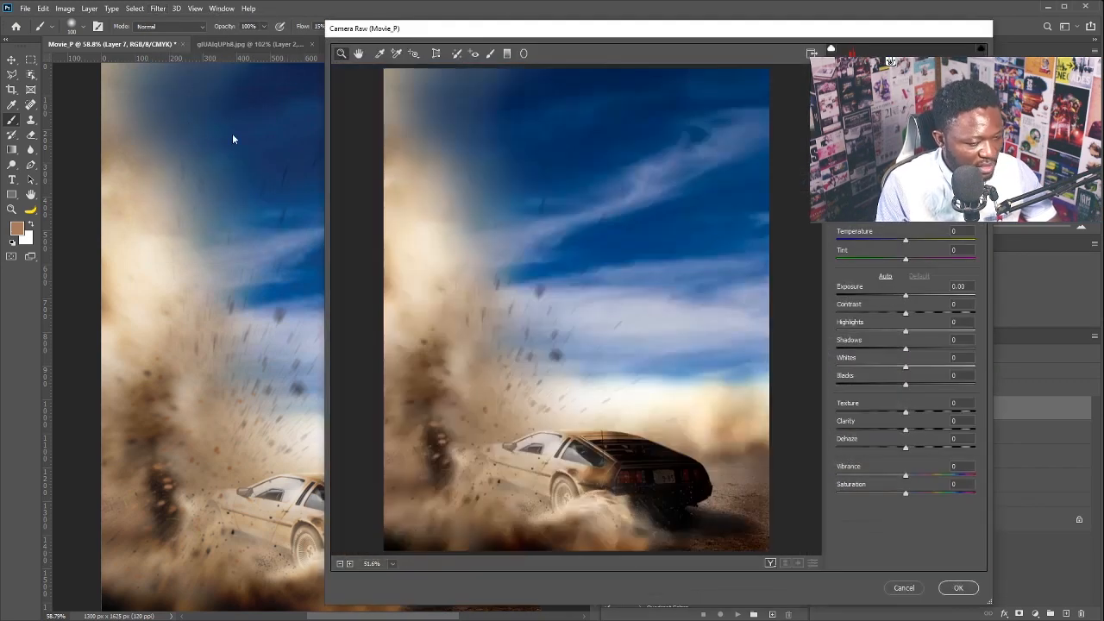
Set Temperature to -3, Exposure to -0.15, Highlights to +15, Whites to +39, Shadows to -20 and Texture to +43
drag(910, 241, 903, 240)
drag(905, 297, 933, 366)
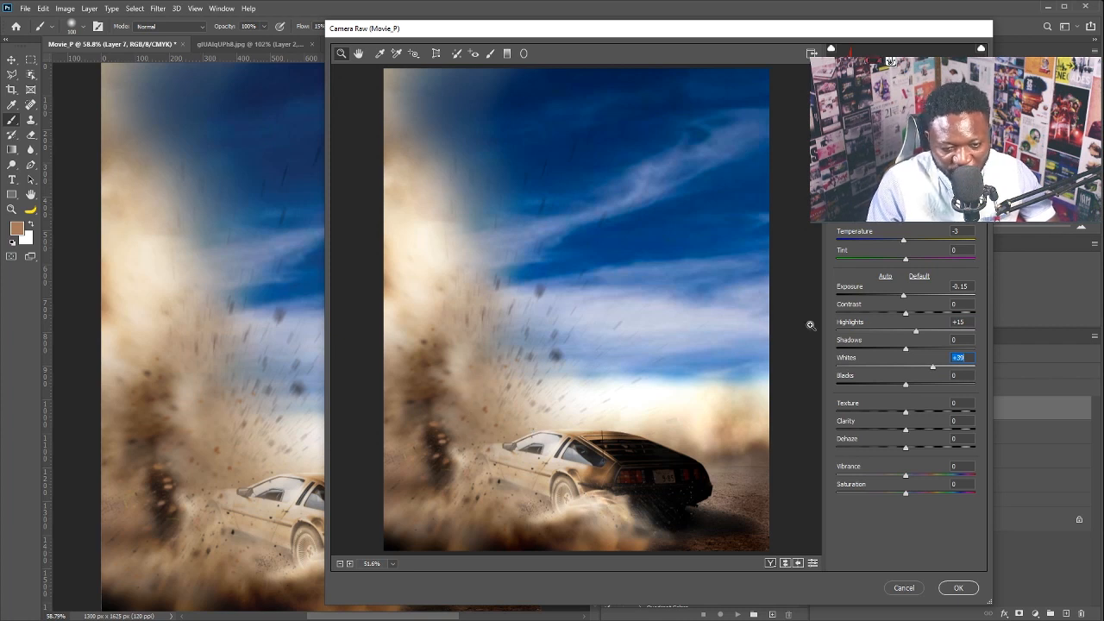
drag(905, 349, 893, 350)
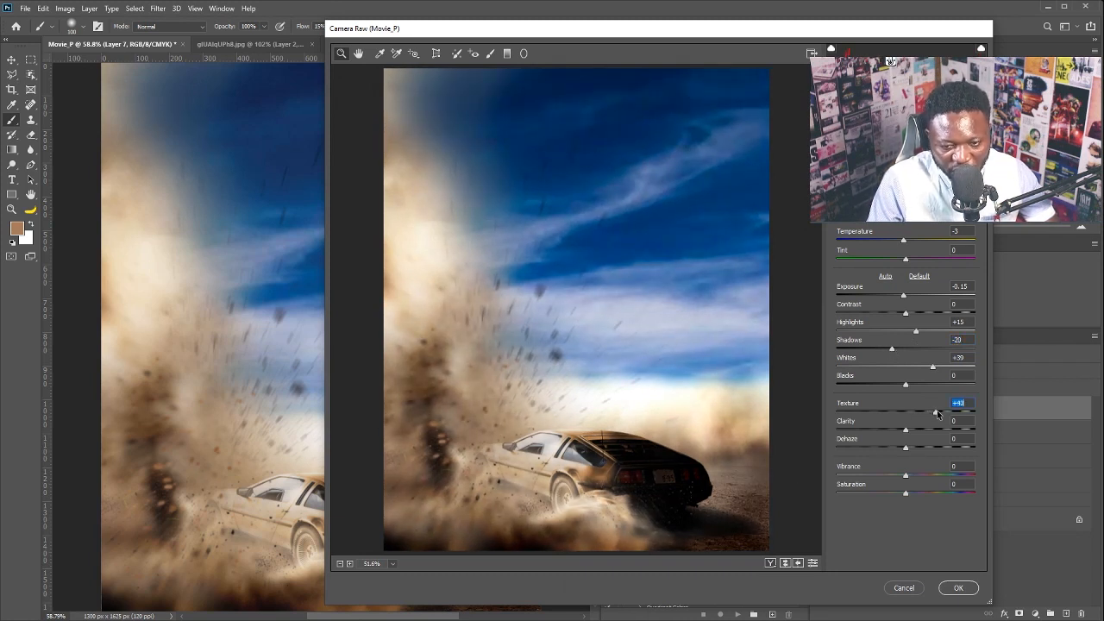
Shape the Camera Raw tone curve with slightly lowered midtones, the black point at the base and the white point at input 253, output 251
click(870, 142)
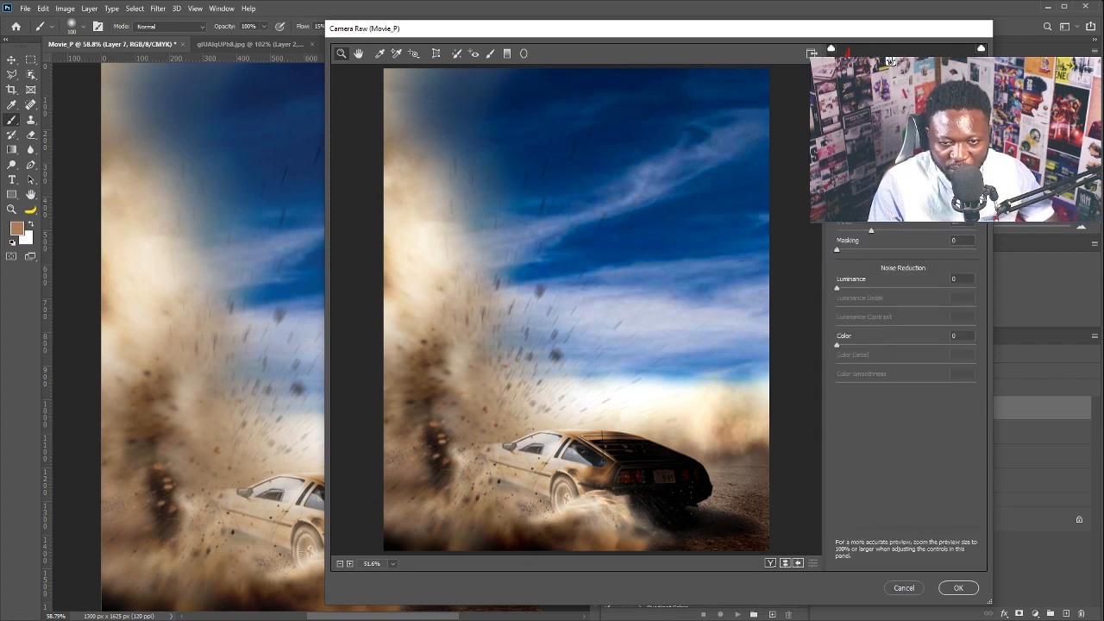
click(853, 141)
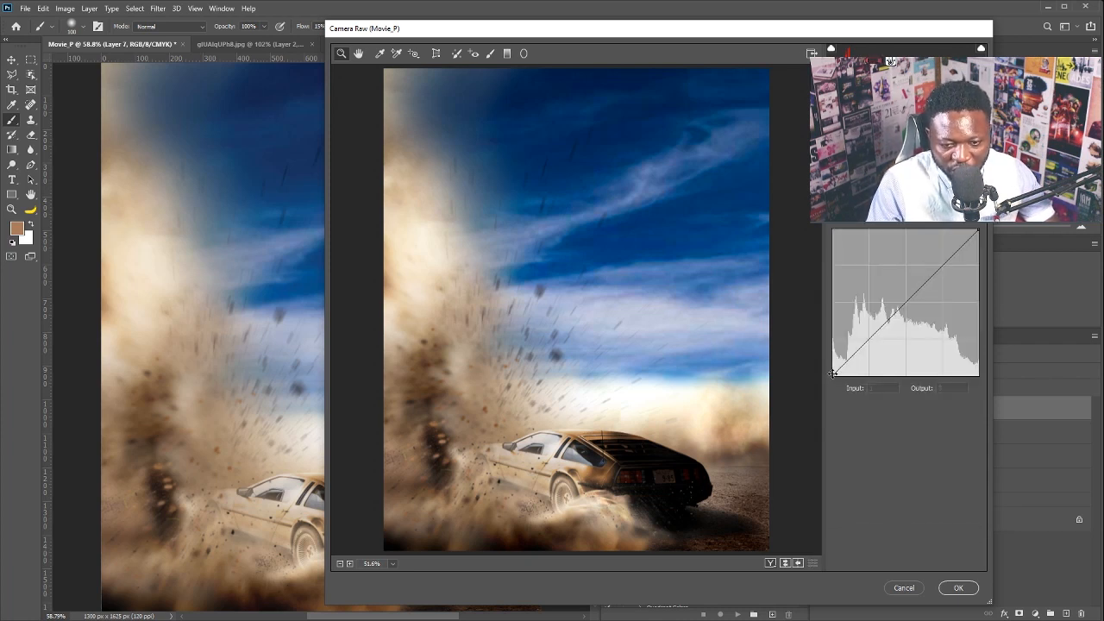
drag(833, 373, 828, 369)
drag(978, 230, 979, 241)
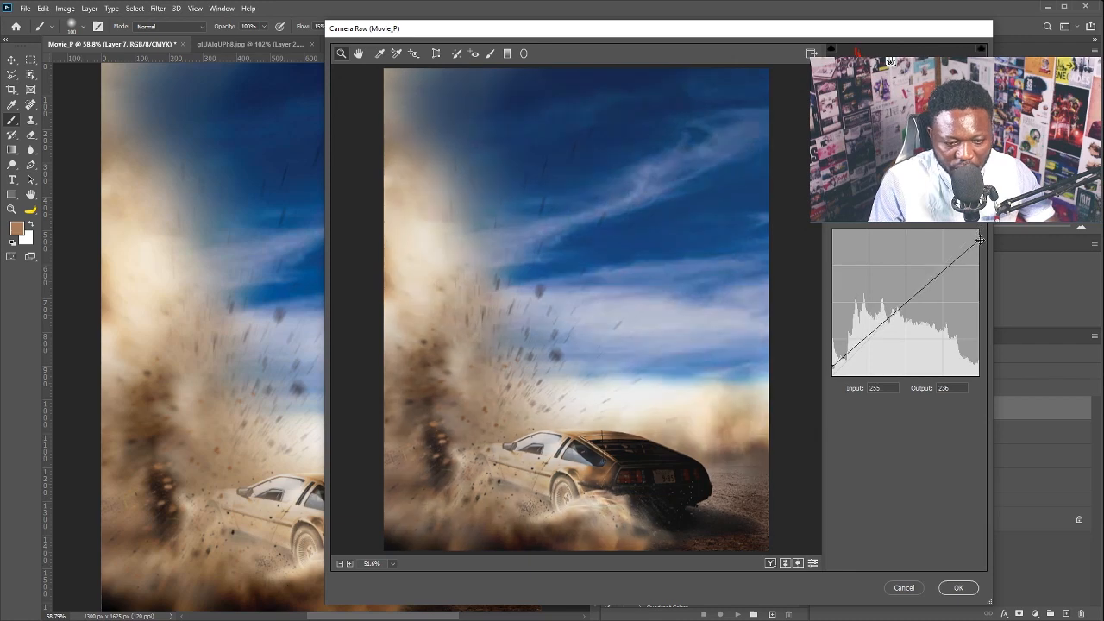
drag(911, 303, 900, 318)
drag(978, 234, 978, 231)
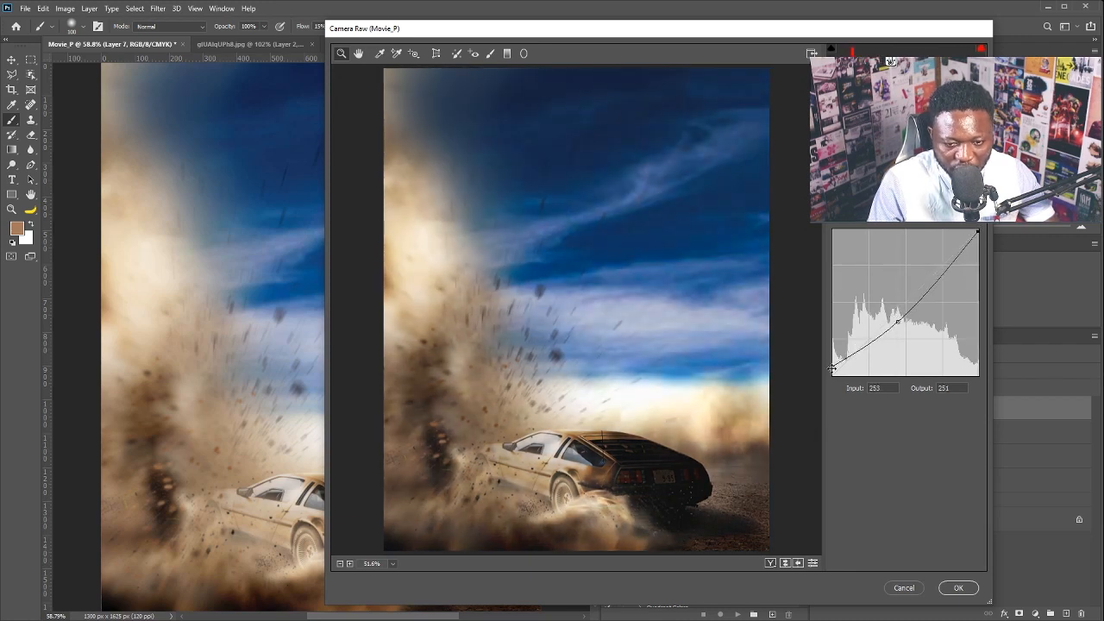
drag(833, 368, 832, 374)
drag(899, 321, 897, 318)
scroll(897, 318, down, 5)
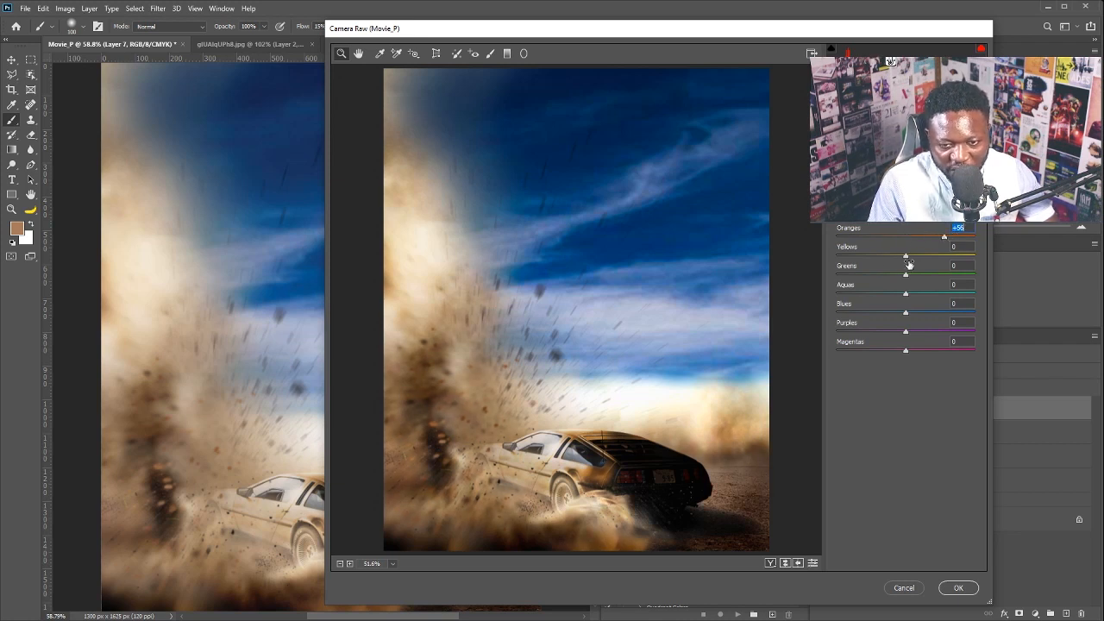
Set HSL saturation to Oranges +36, Yellows +13 and Blues -39, and luminance to Oranges +43 and Blues +14
drag(906, 311, 869, 316)
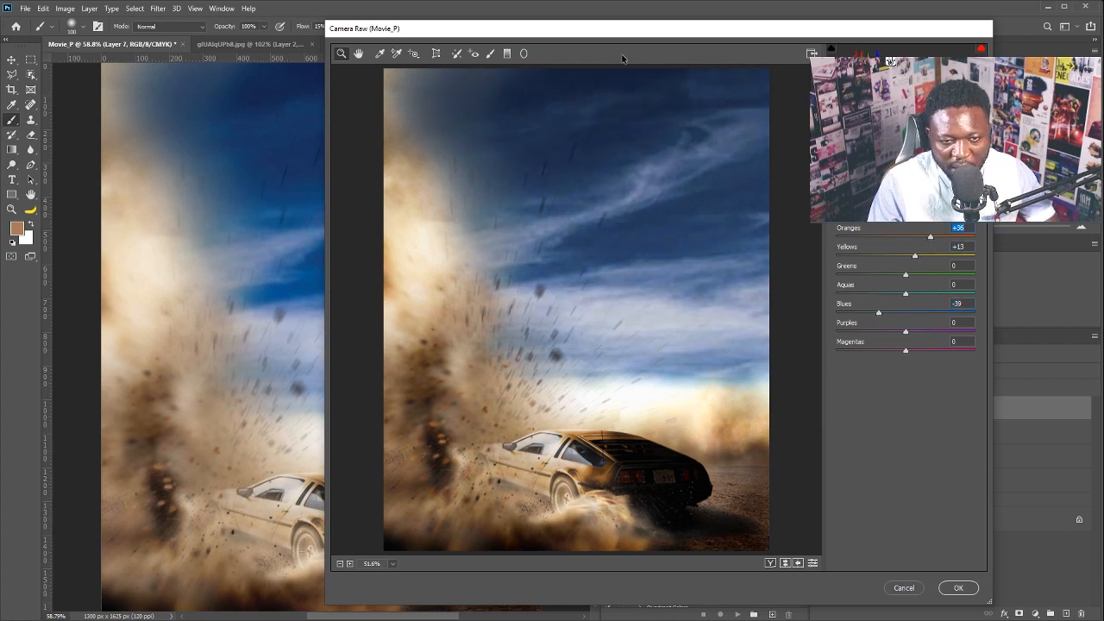
drag(907, 236, 937, 238)
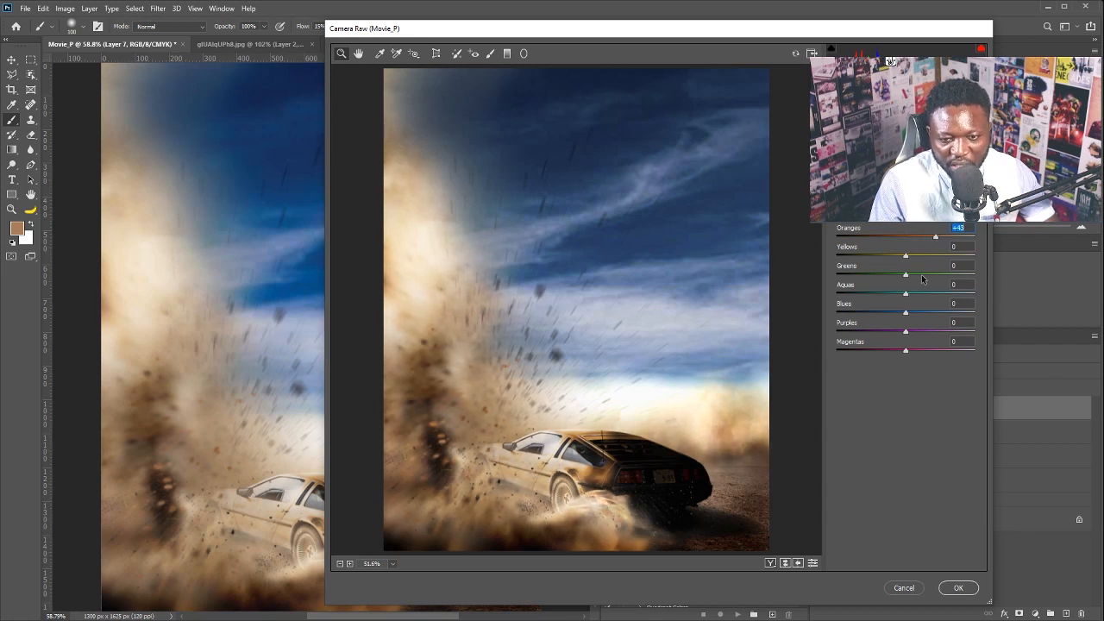
drag(906, 312, 916, 313)
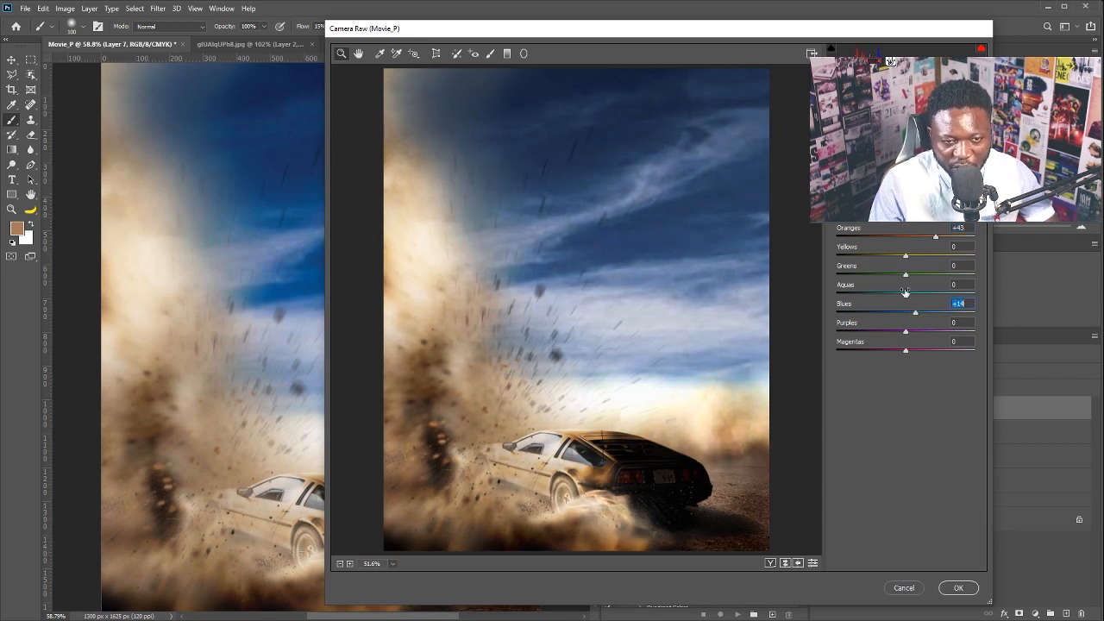
Compare the graded artwork side by side with the original, return to the single view and apply the Camera Raw filter
scroll(916, 313, down, 10)
scroll(906, 345, down, 10)
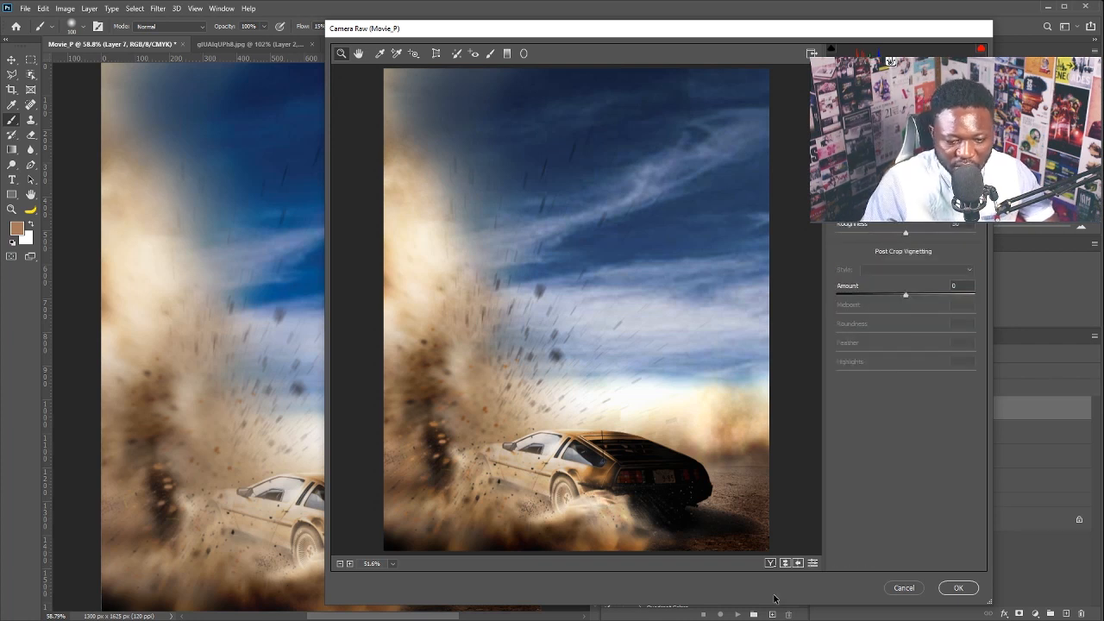
click(771, 563)
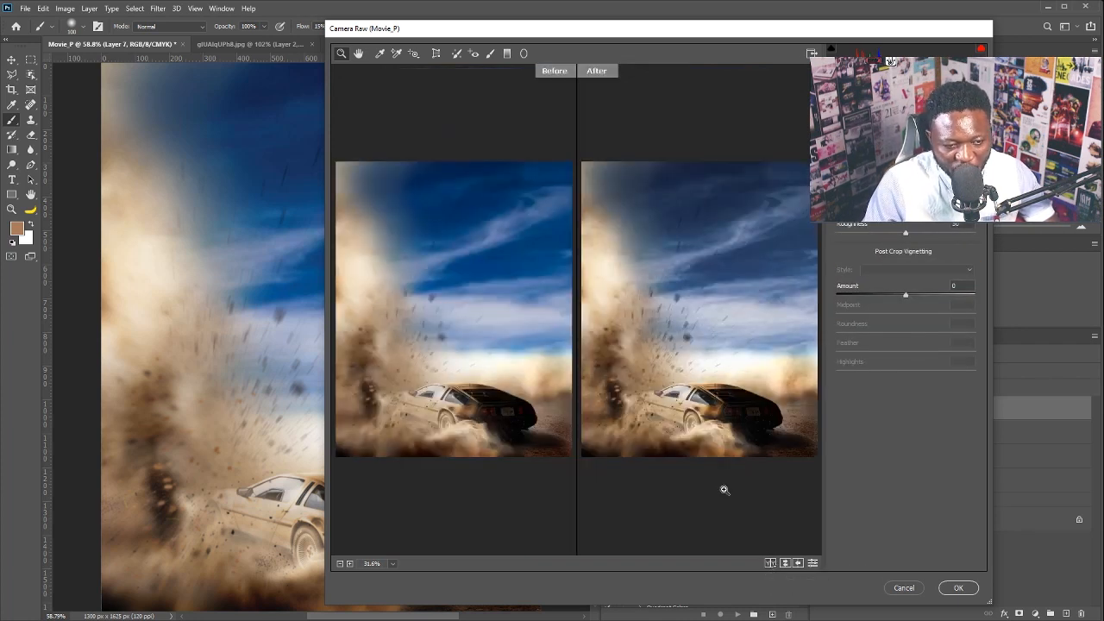
click(770, 563)
click(961, 588)
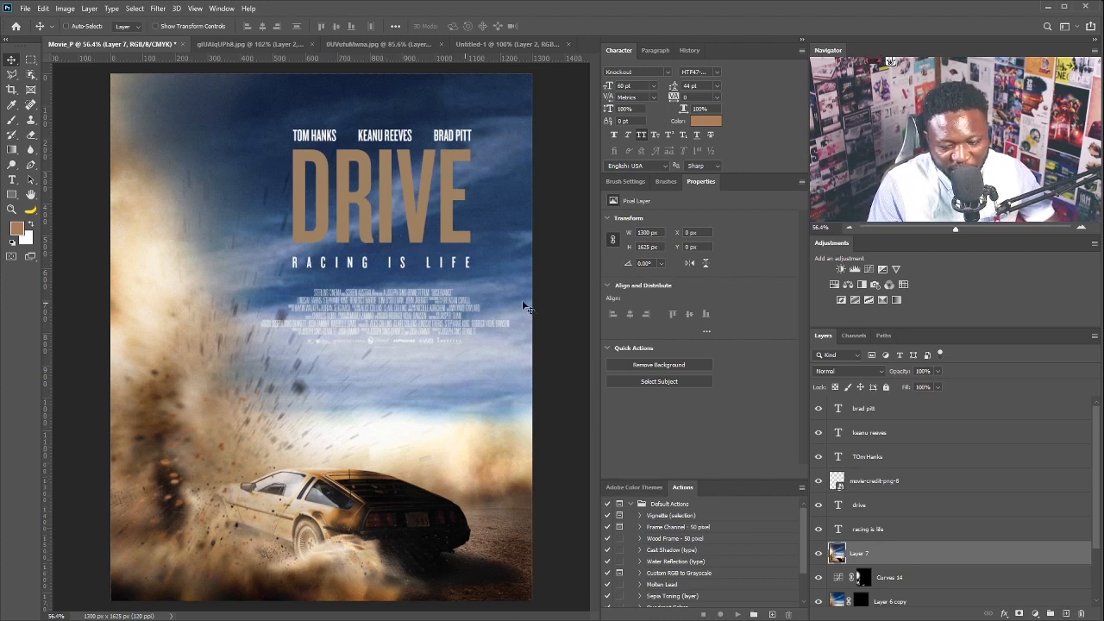
Add a Curves adjustment above Layer 7, darken its midtones to input 170, output 144, and invert its mask to black
click(869, 270)
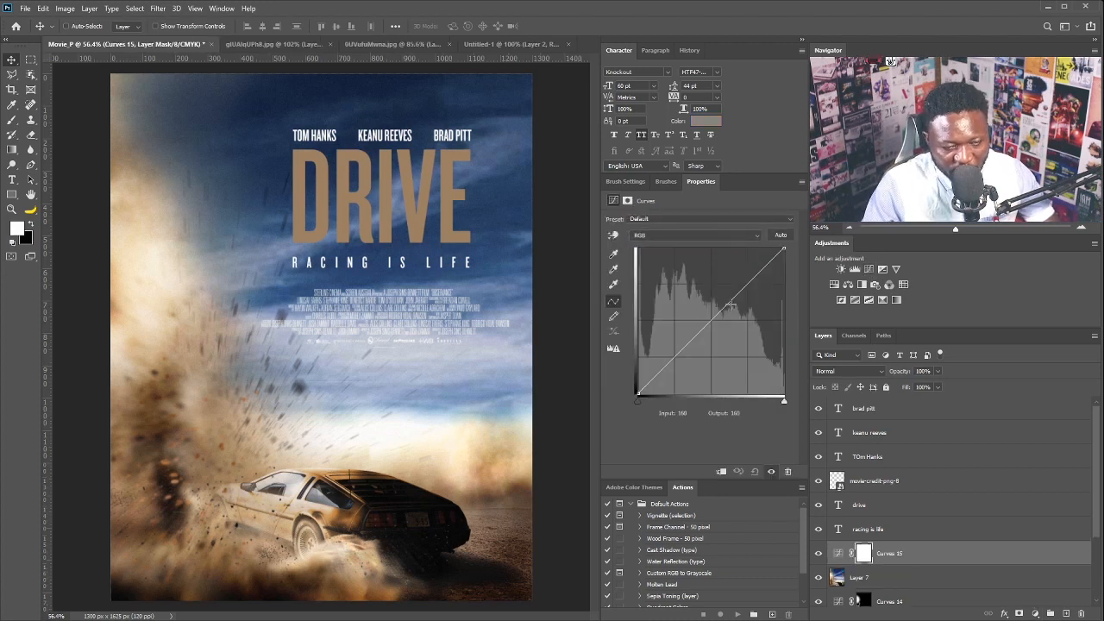
drag(730, 306, 735, 312)
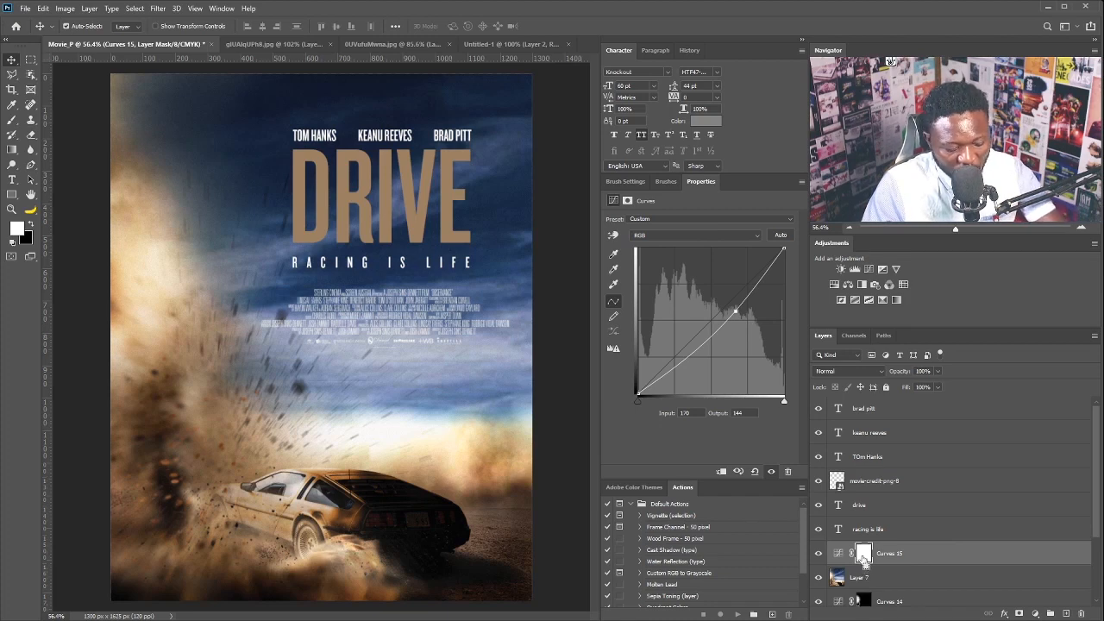
key(ctrl+i)
Enlarge the soft brush to 600 px and paint white on the new Curves mask to darken the sky behind the title text
key(b)
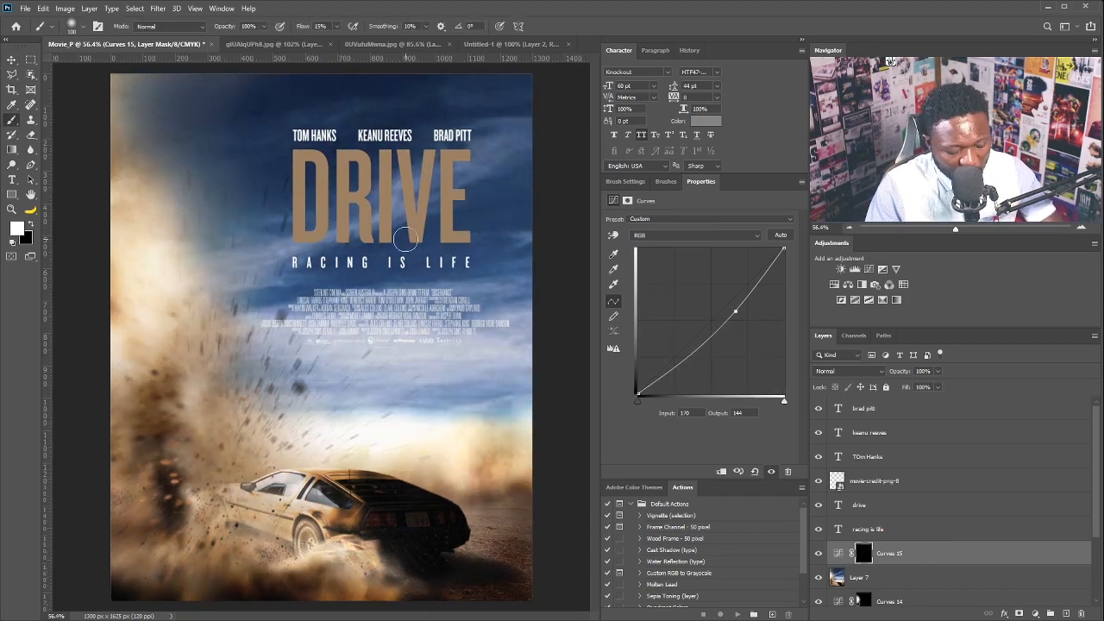
key(bracketright)
key(bracketright)
key(bracketright)
key(bracketright)
key(bracketright)
key(bracketright)
key(bracketright)
key(bracketright)
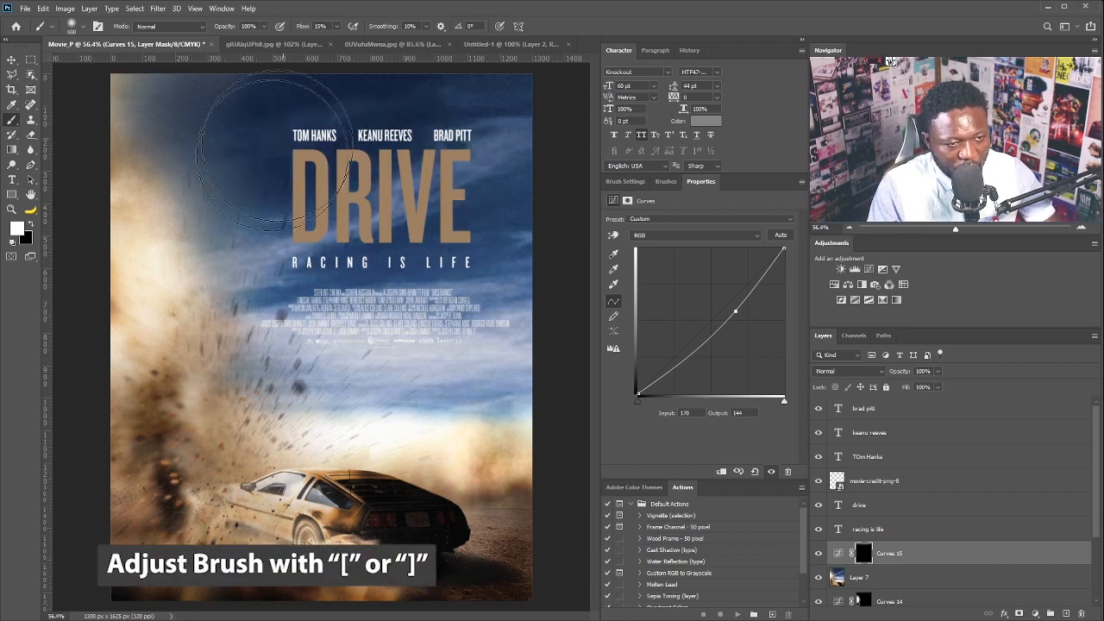
mouse_move(375, 281)
mouse_down()
mouse_move(296, 309)
mouse_move(309, 318)
mouse_move(364, 275)
mouse_move(393, 268)
mouse_move(470, 289)
mouse_move(354, 268)
mouse_up()
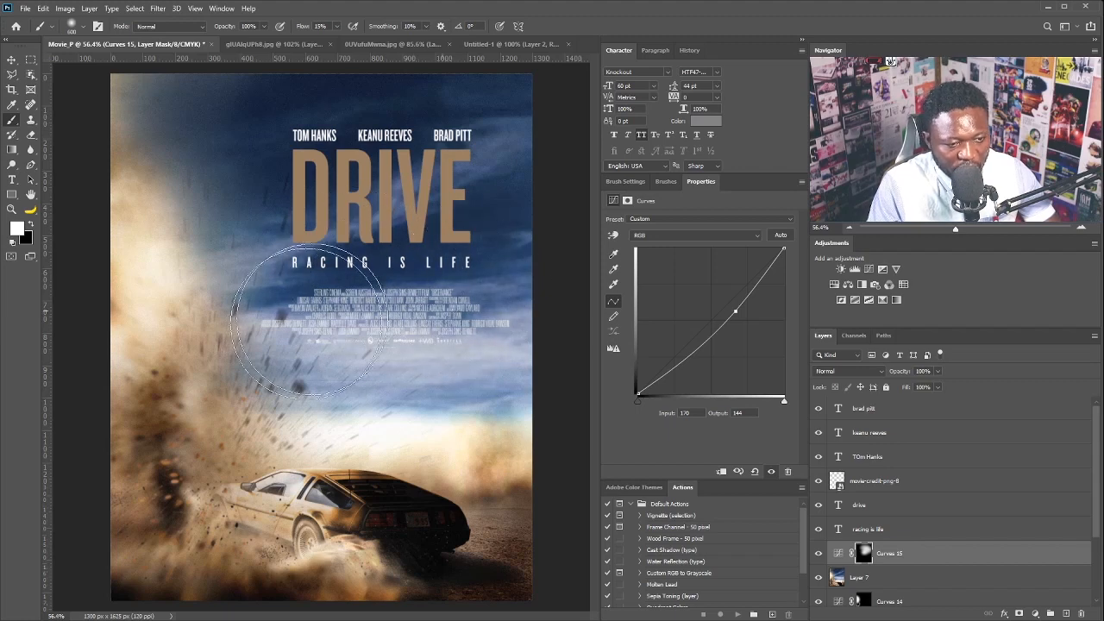